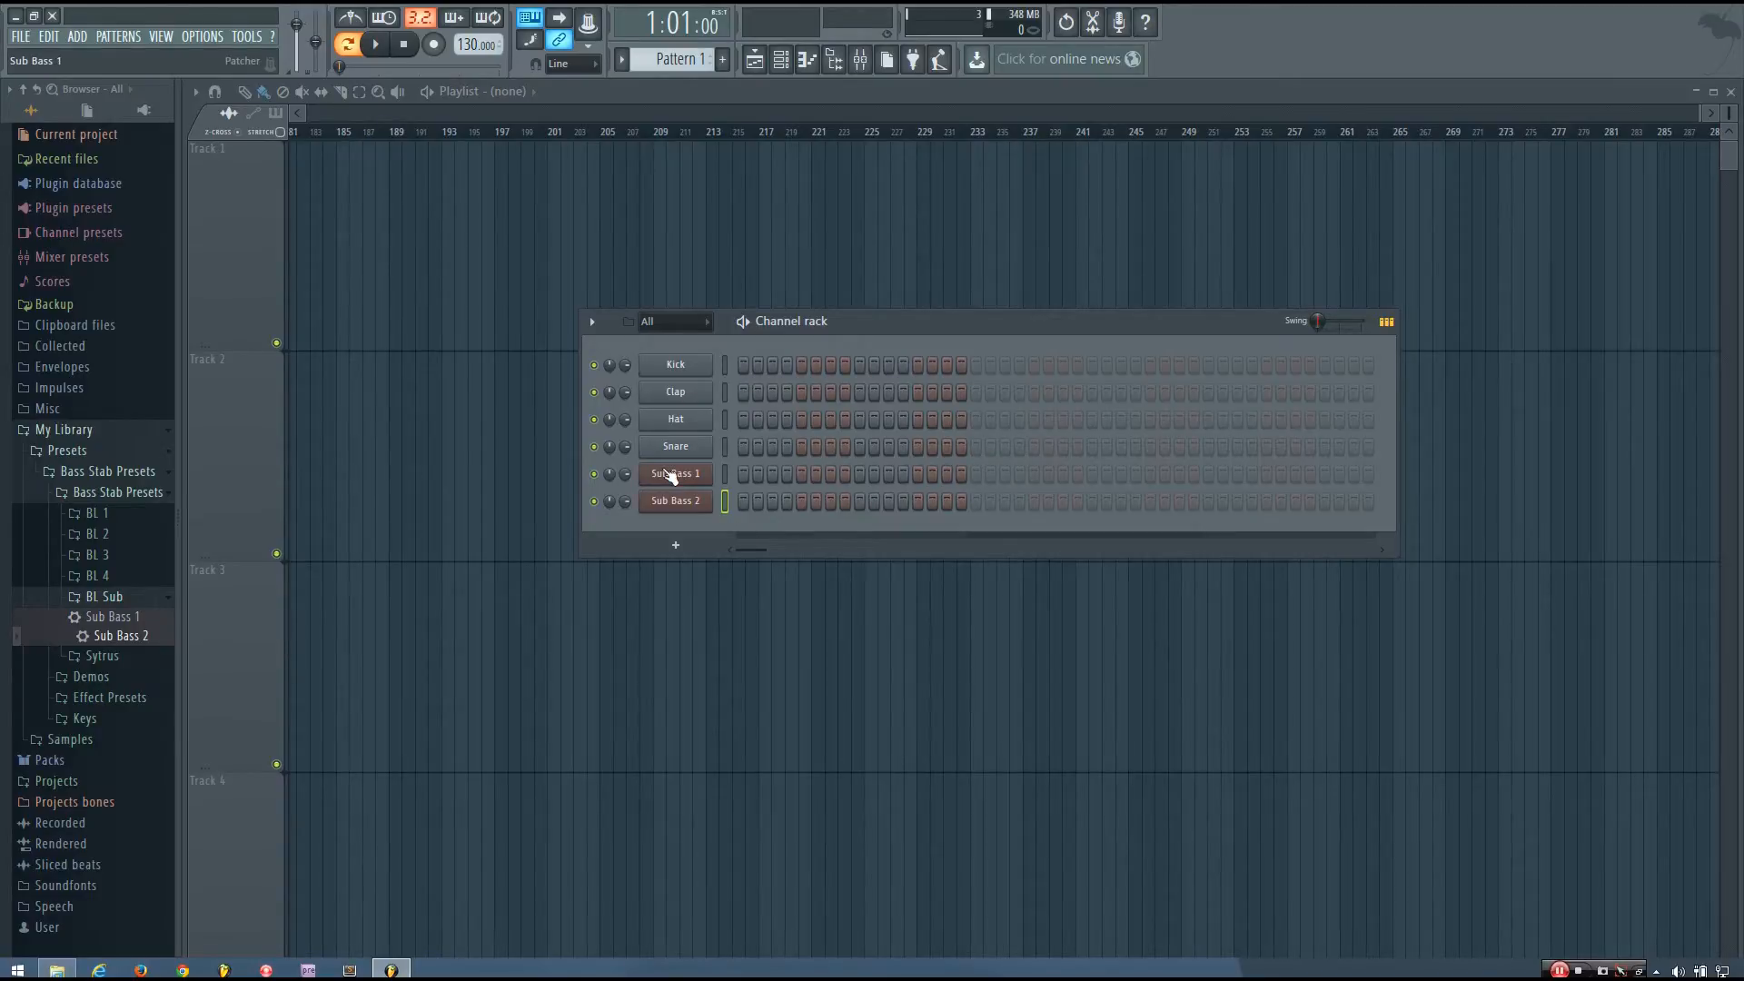
# - Open the Sub Bass 1 Patcher, hide its channel wrapper controls, and resize its window to show every knob through Filter Cutoff
pyautogui.click(669, 475)
pyautogui.click(675, 473)
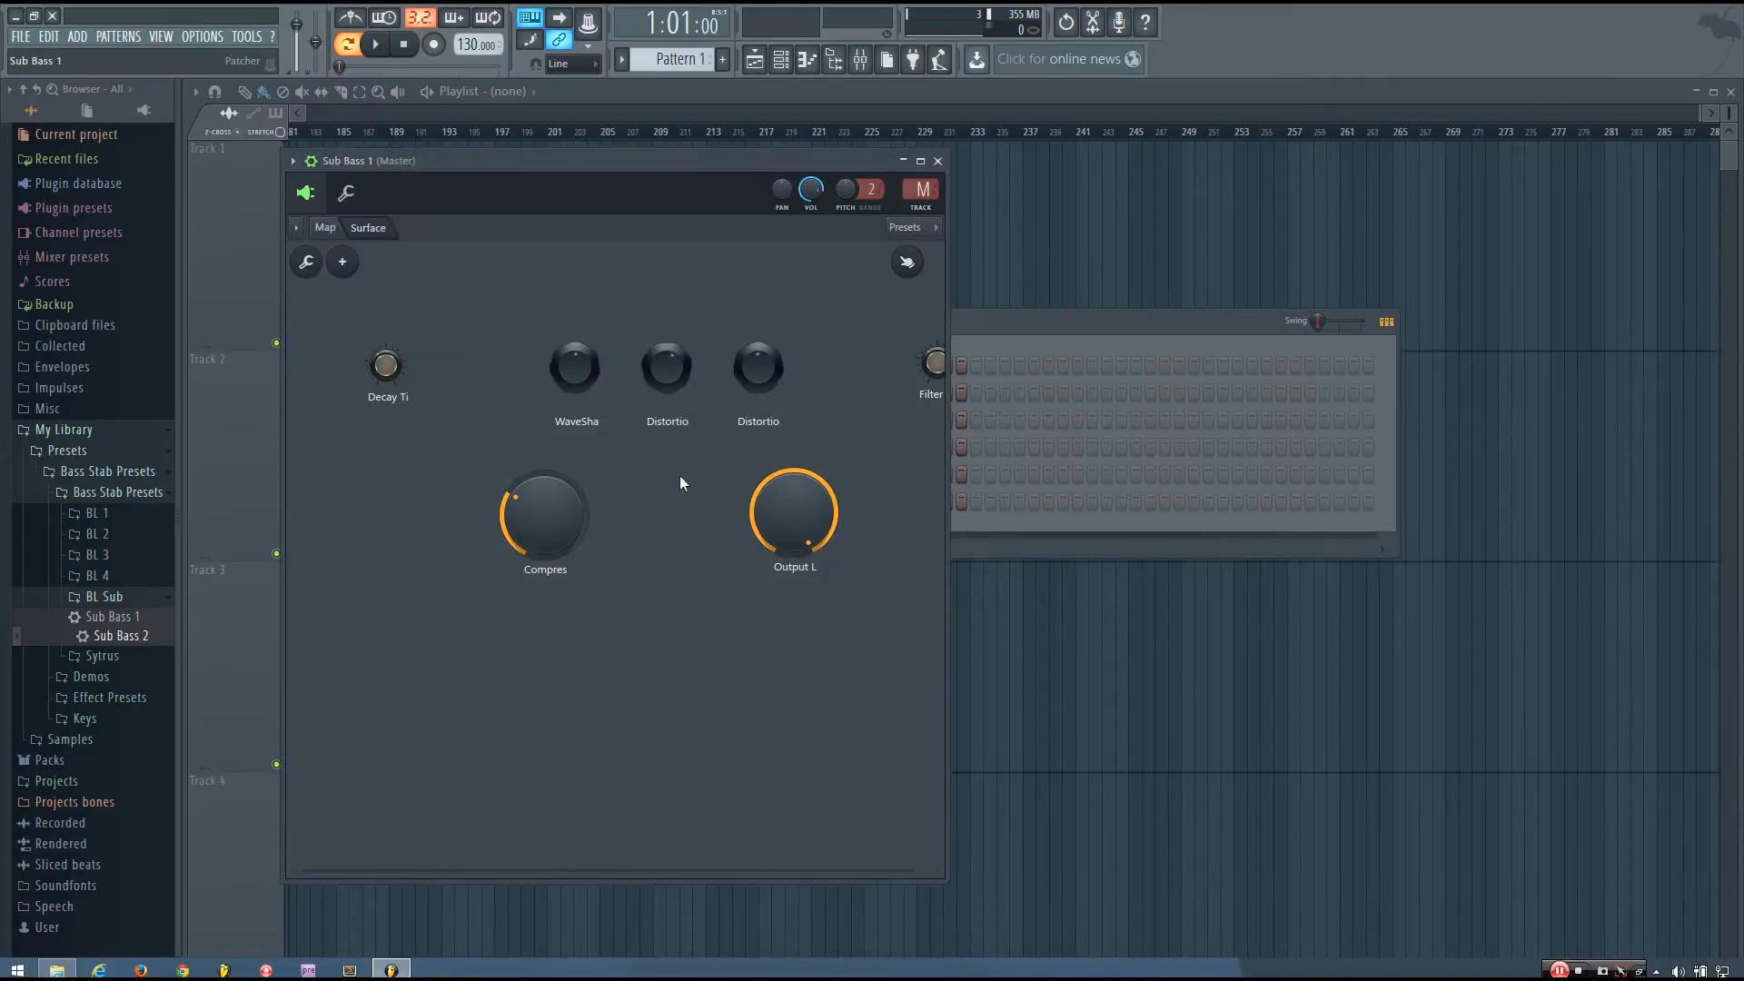
pyautogui.moveTo(765, 163); pyautogui.dragTo(776, 189)
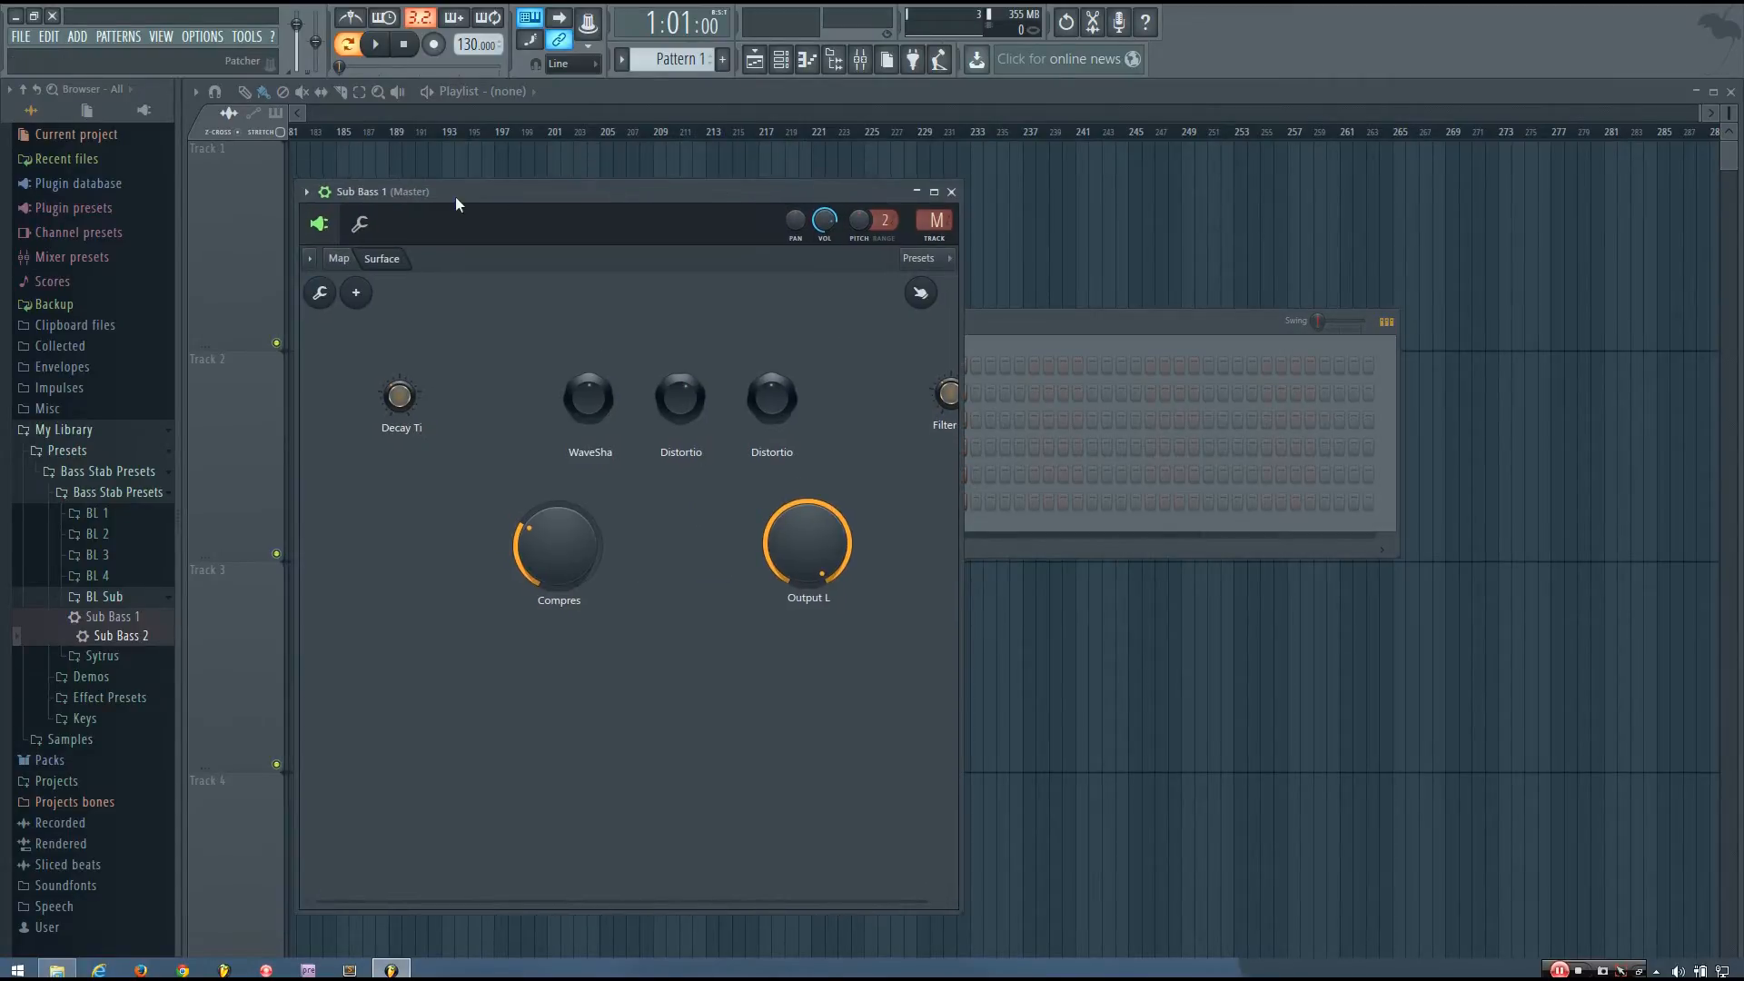
pyautogui.click(329, 193)
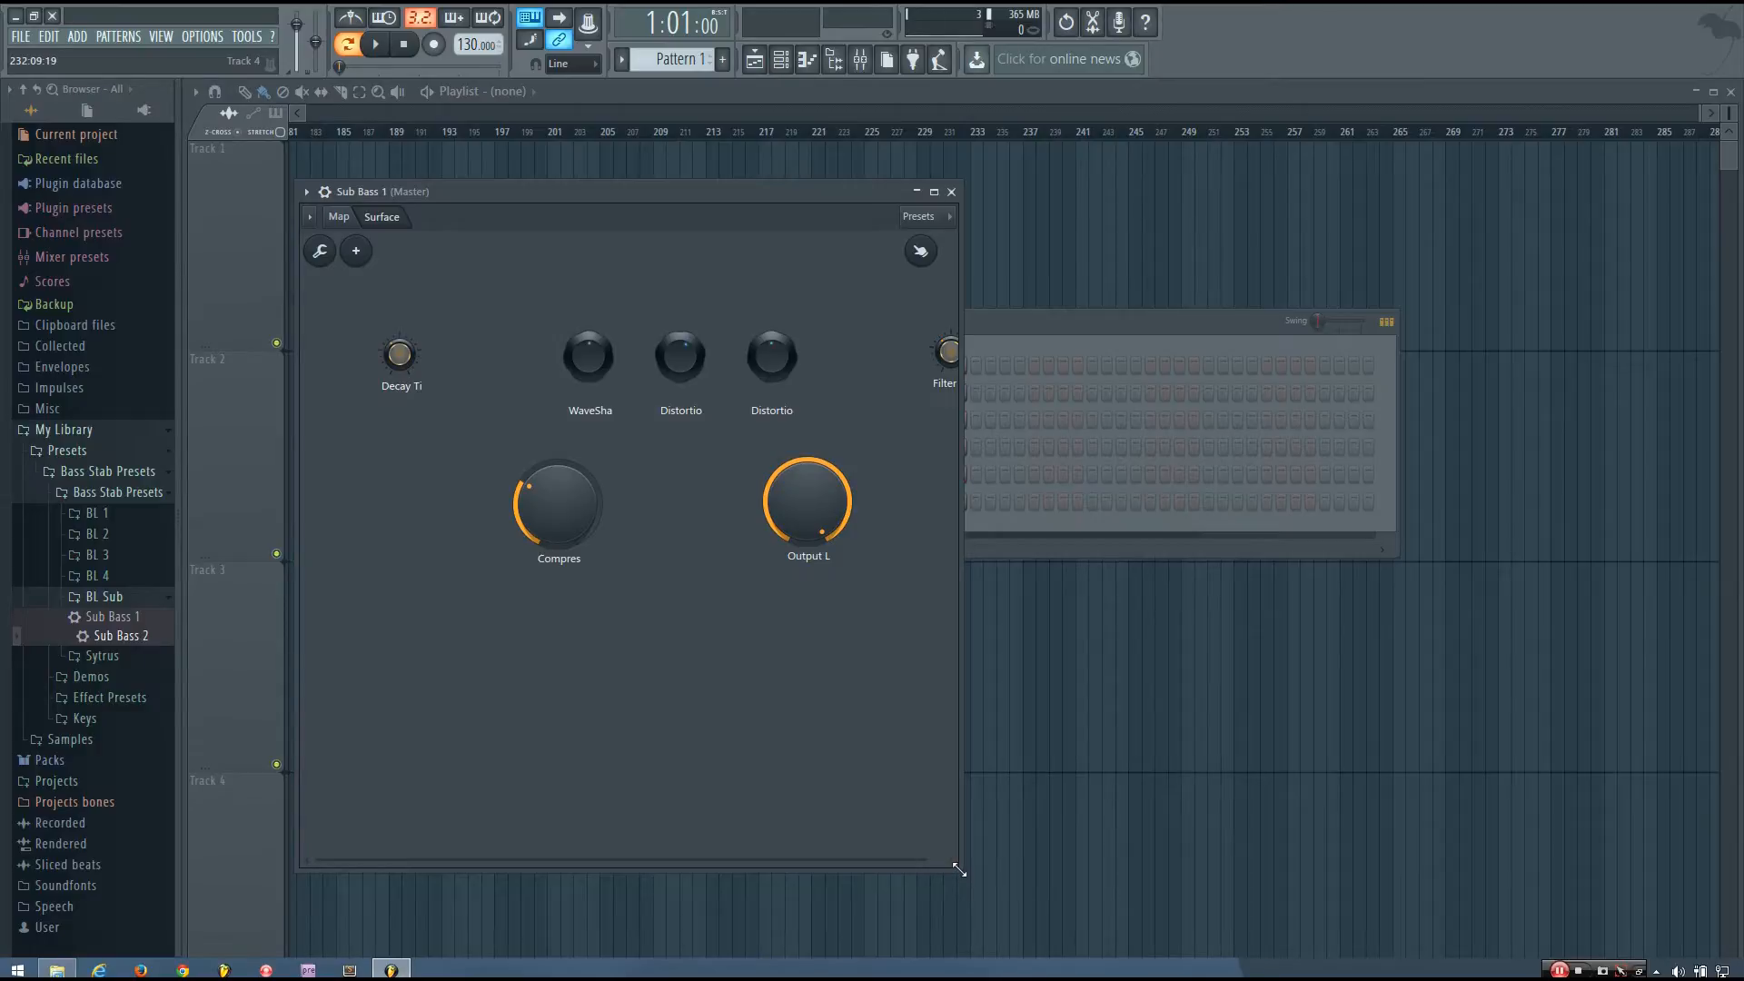
pyautogui.moveTo(585, 190); pyautogui.dragTo(597, 187)
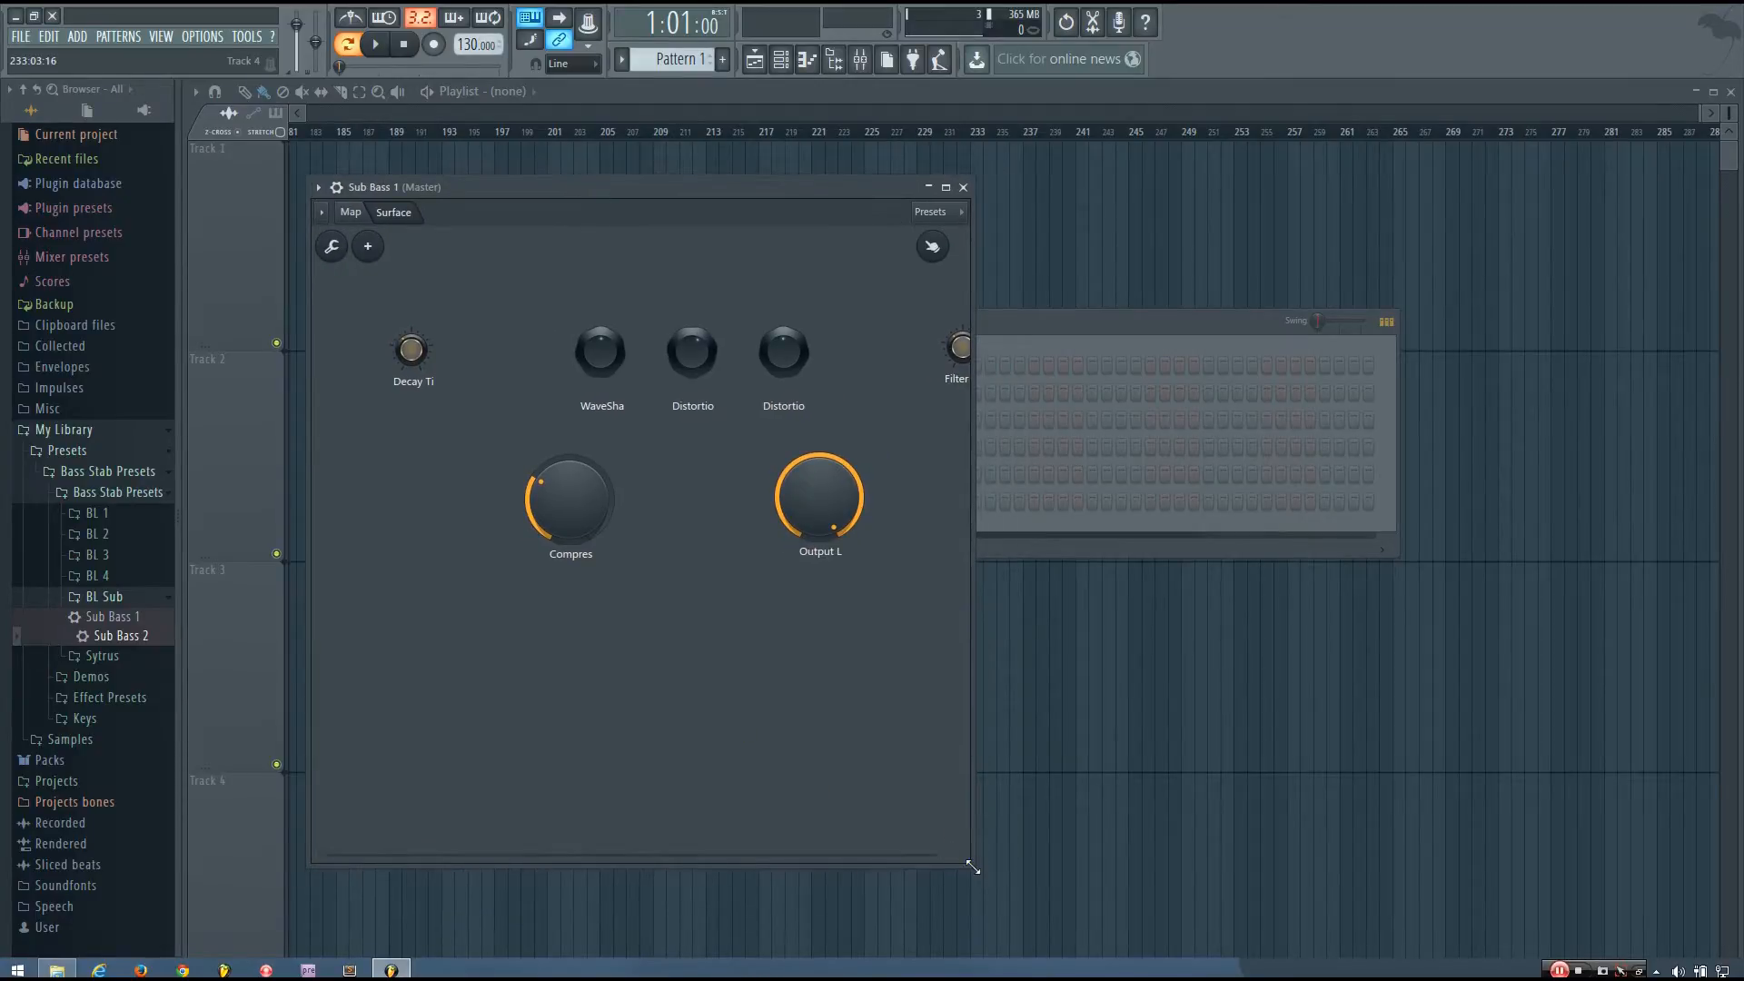
pyautogui.moveTo(970, 859); pyautogui.dragTo(1067, 650)
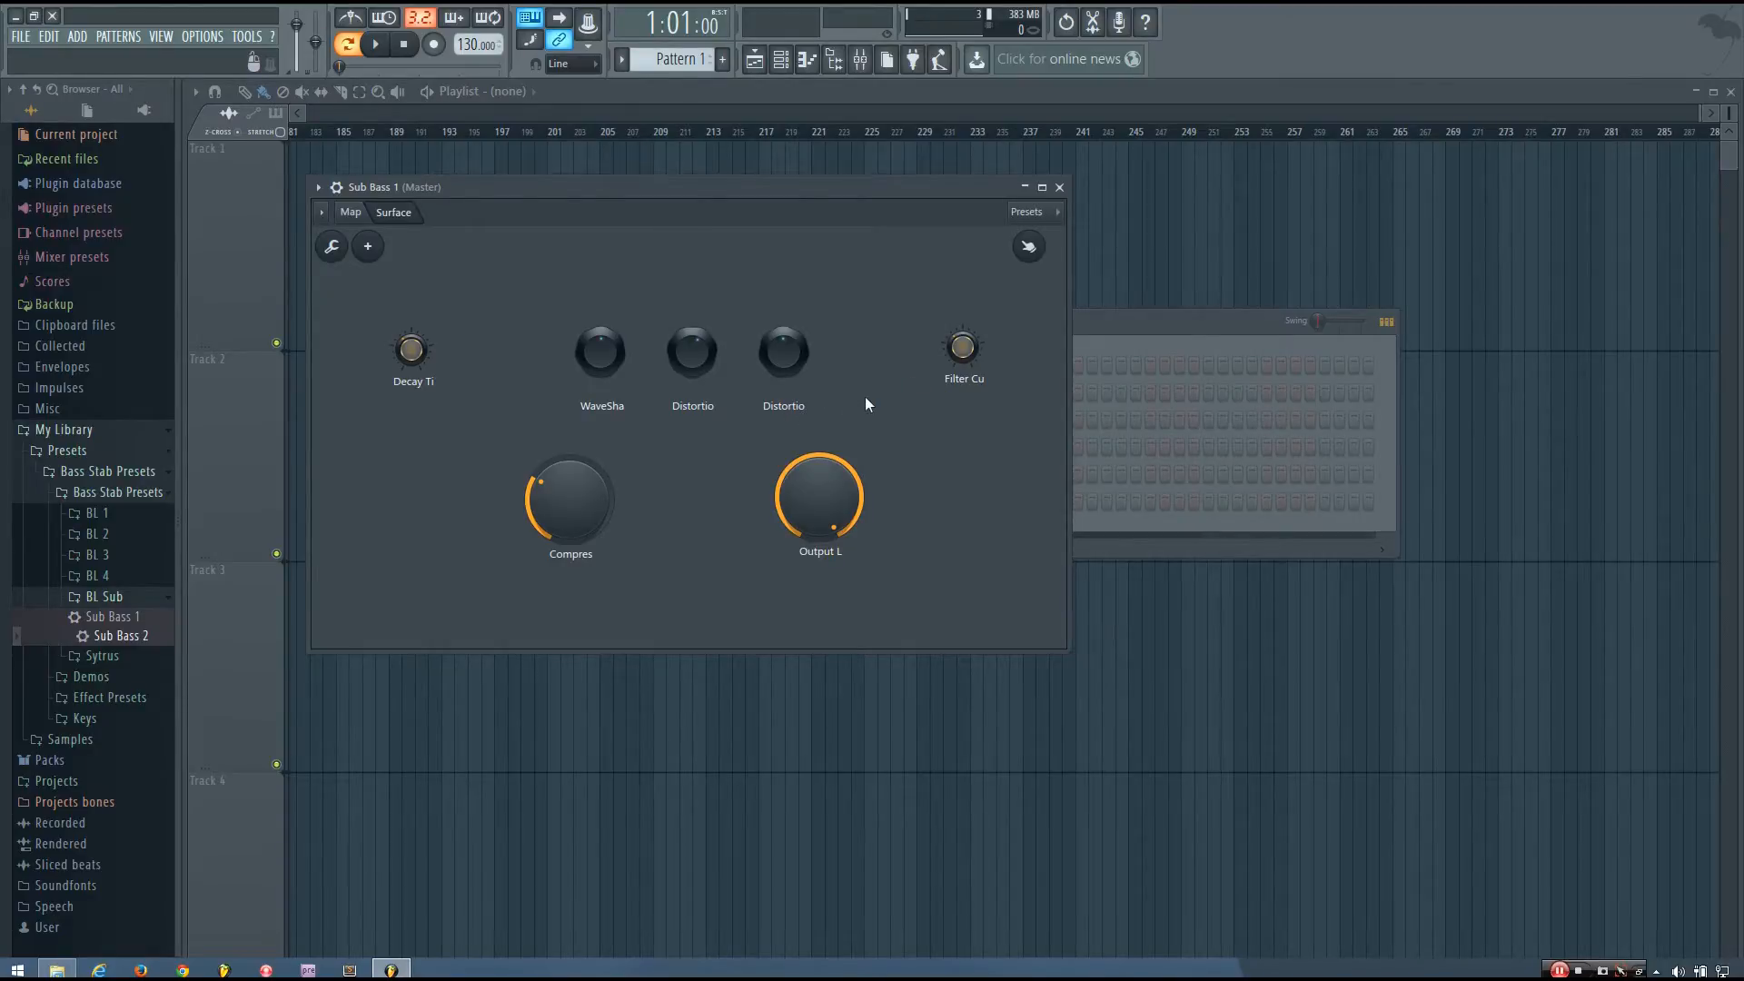
# - Refresh the Sub Bass 1 surface labels to full length by reconfirming the name WaveShape in edit mode, and leave edit mode
pyautogui.rightClick(866, 284)
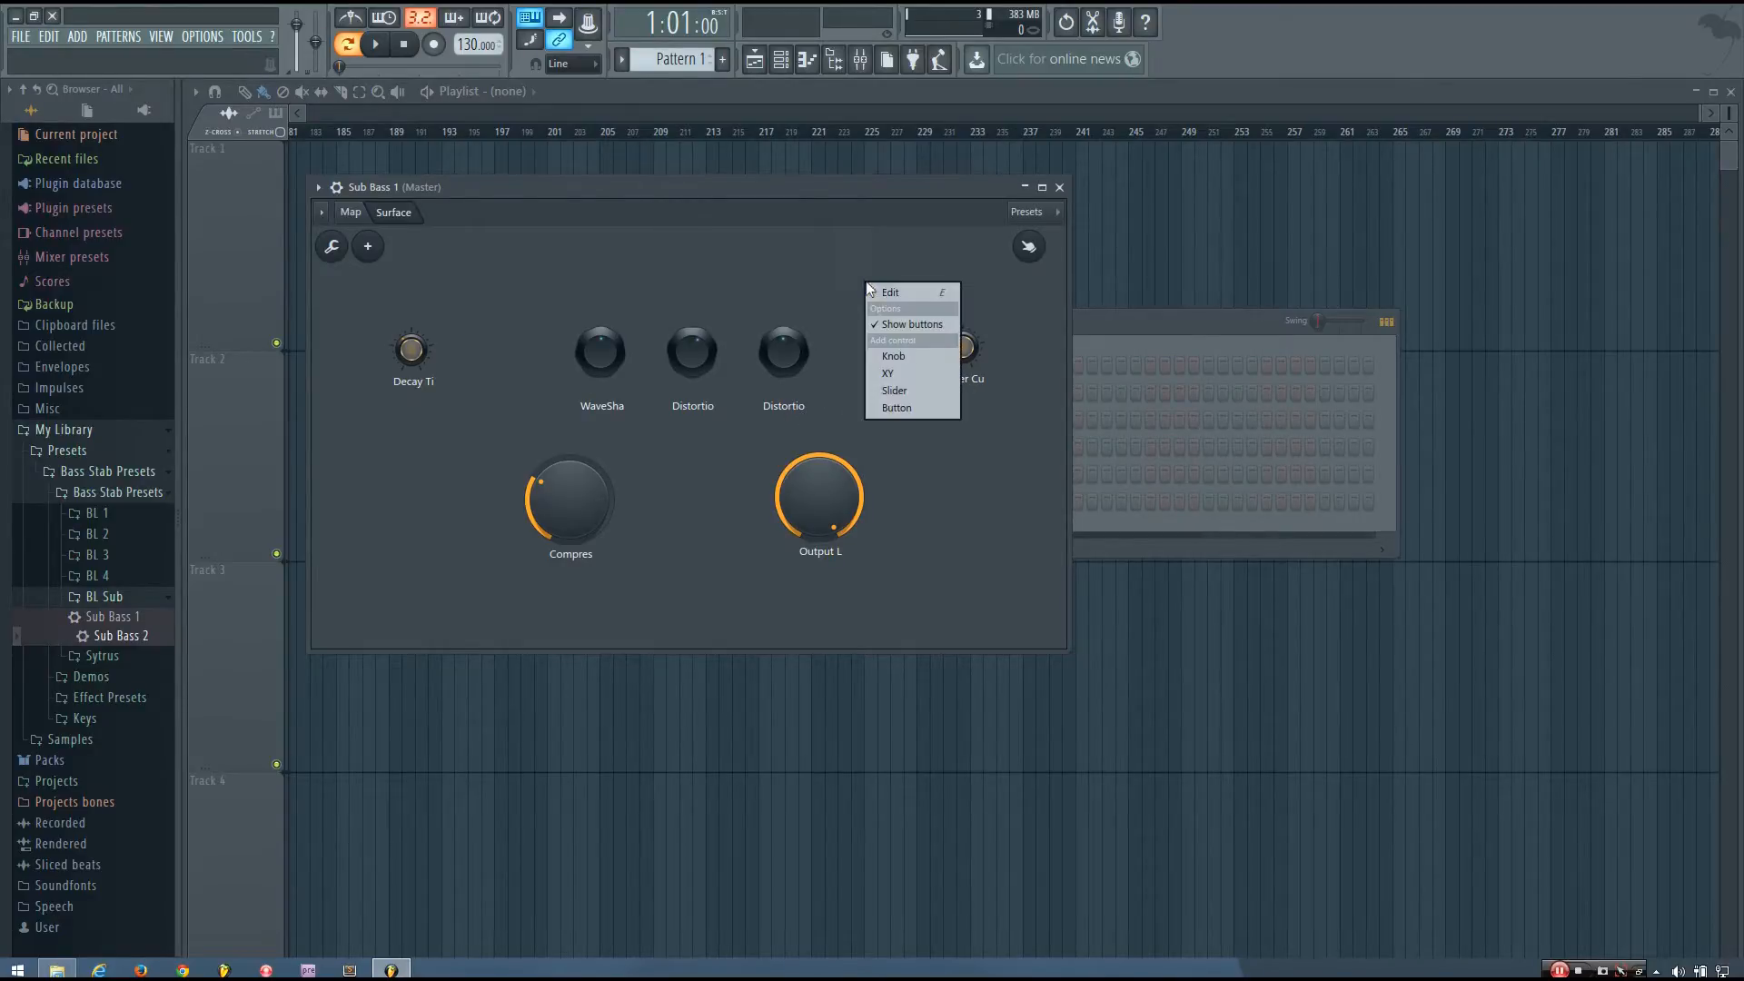
pyautogui.rightClick(799, 285)
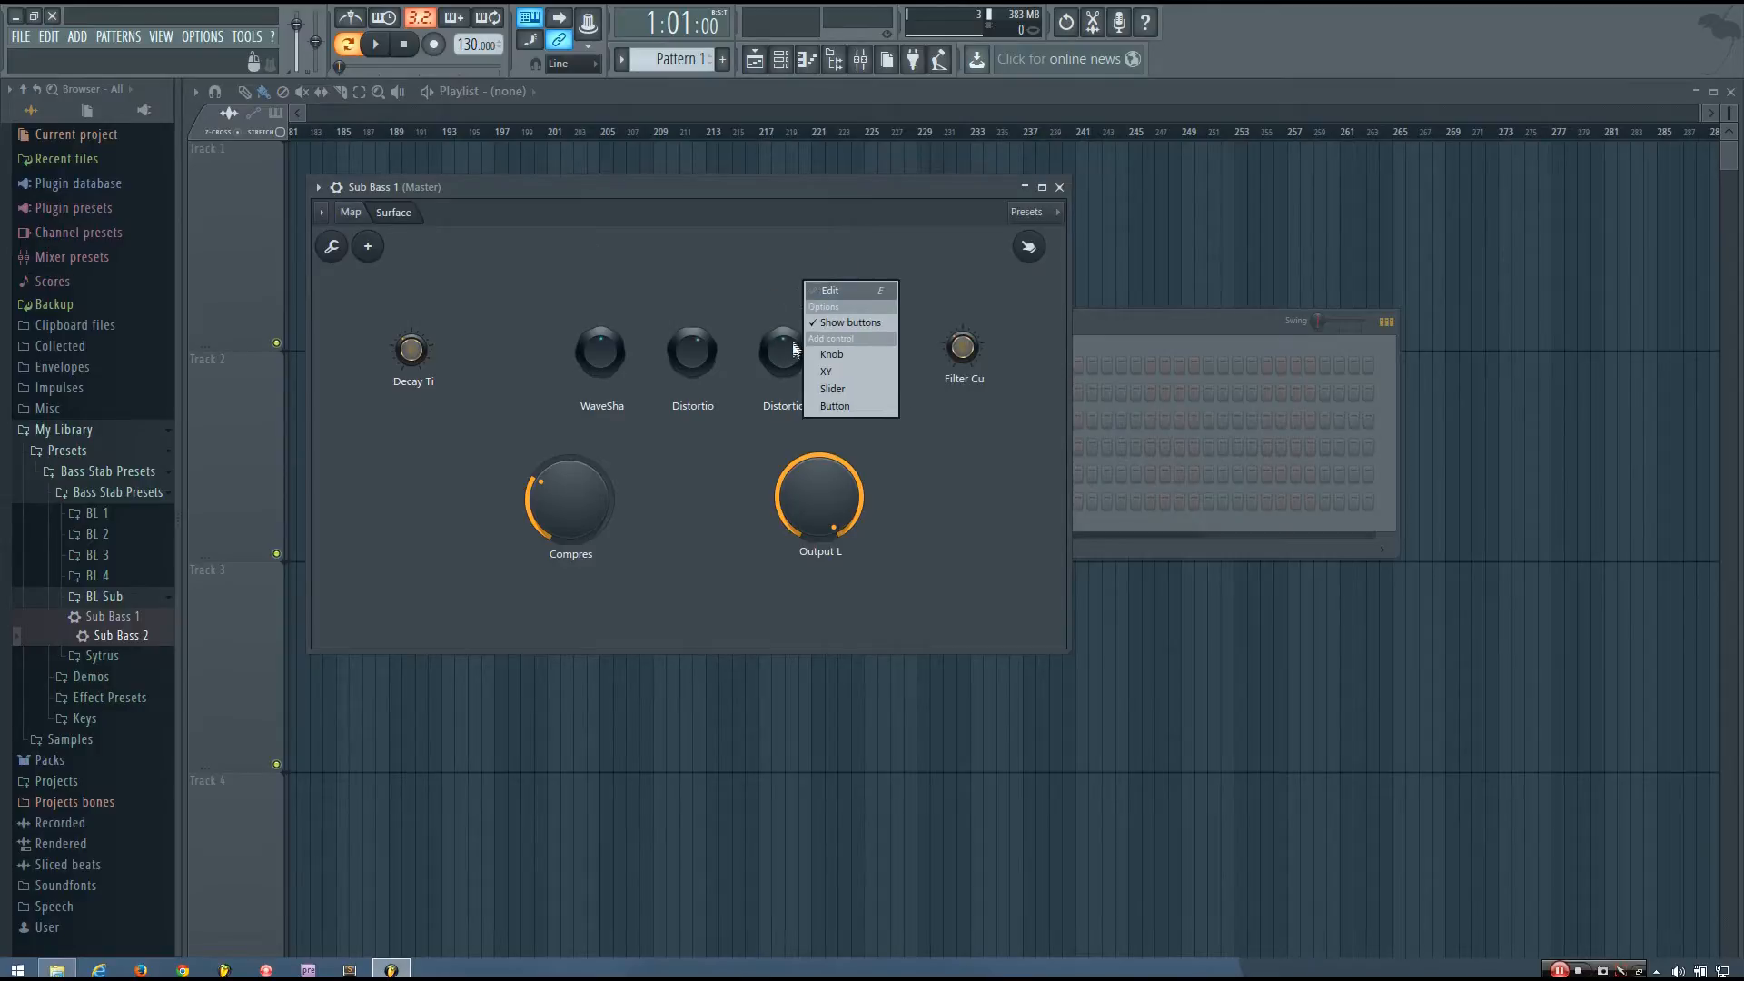
pyautogui.click(831, 290)
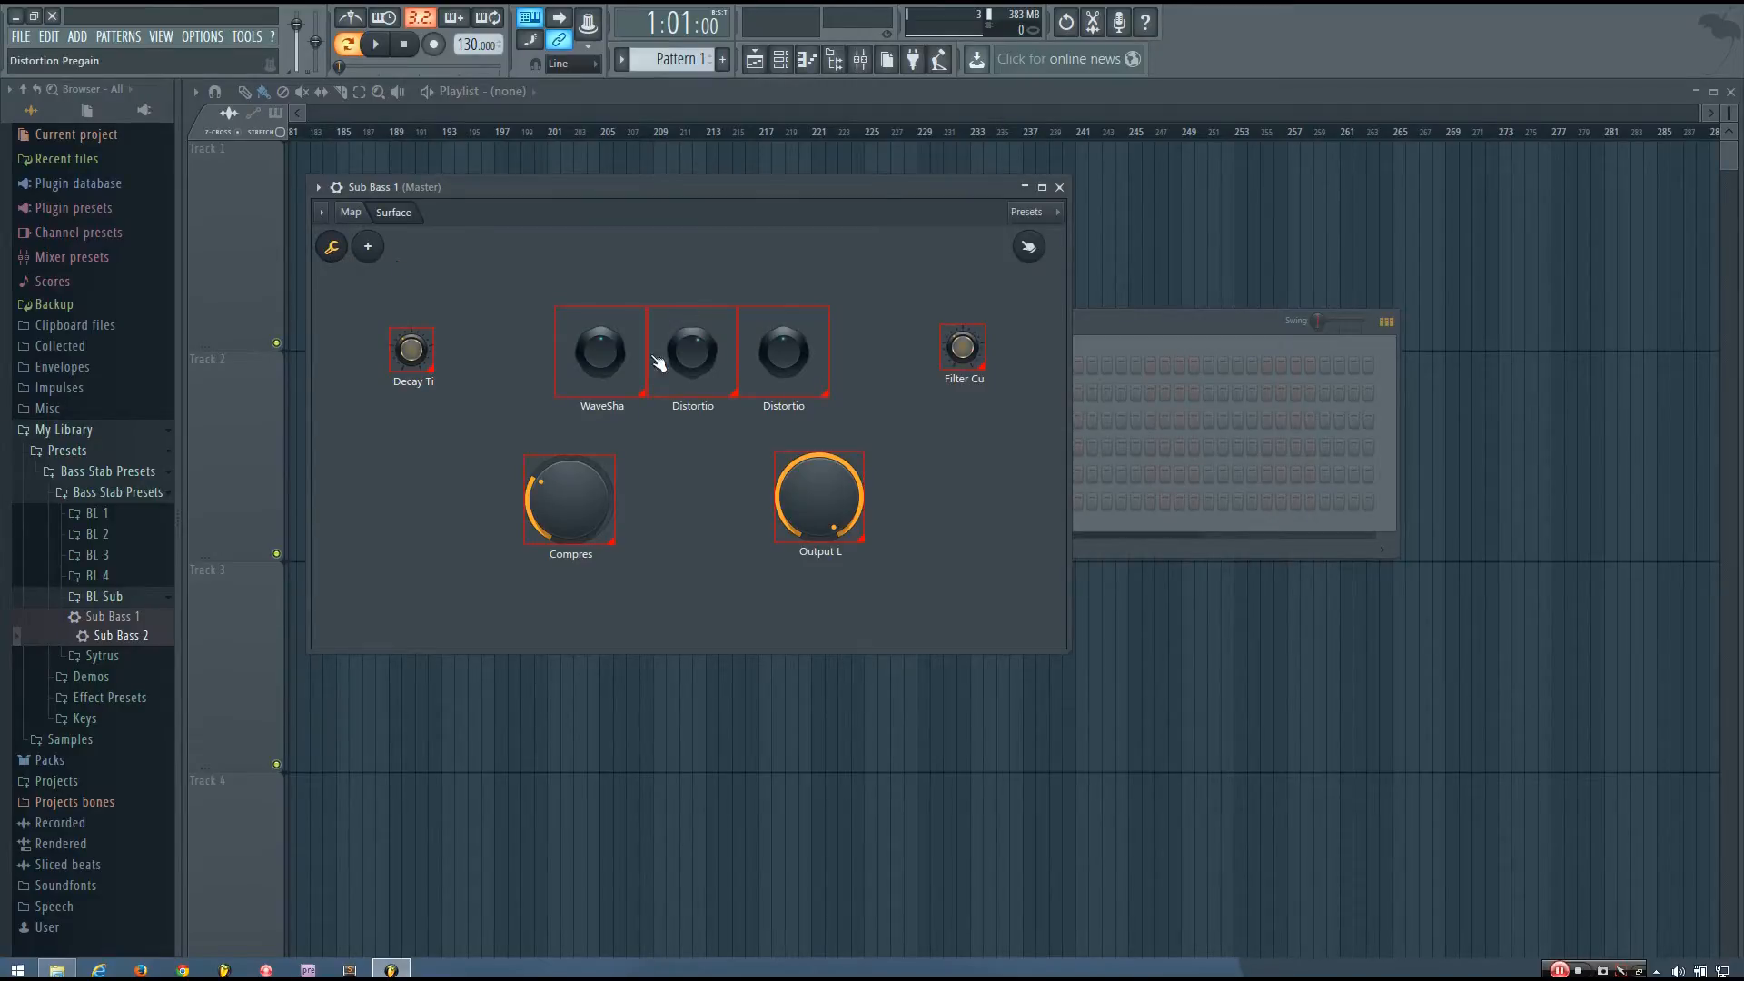
pyautogui.rightClick(605, 360)
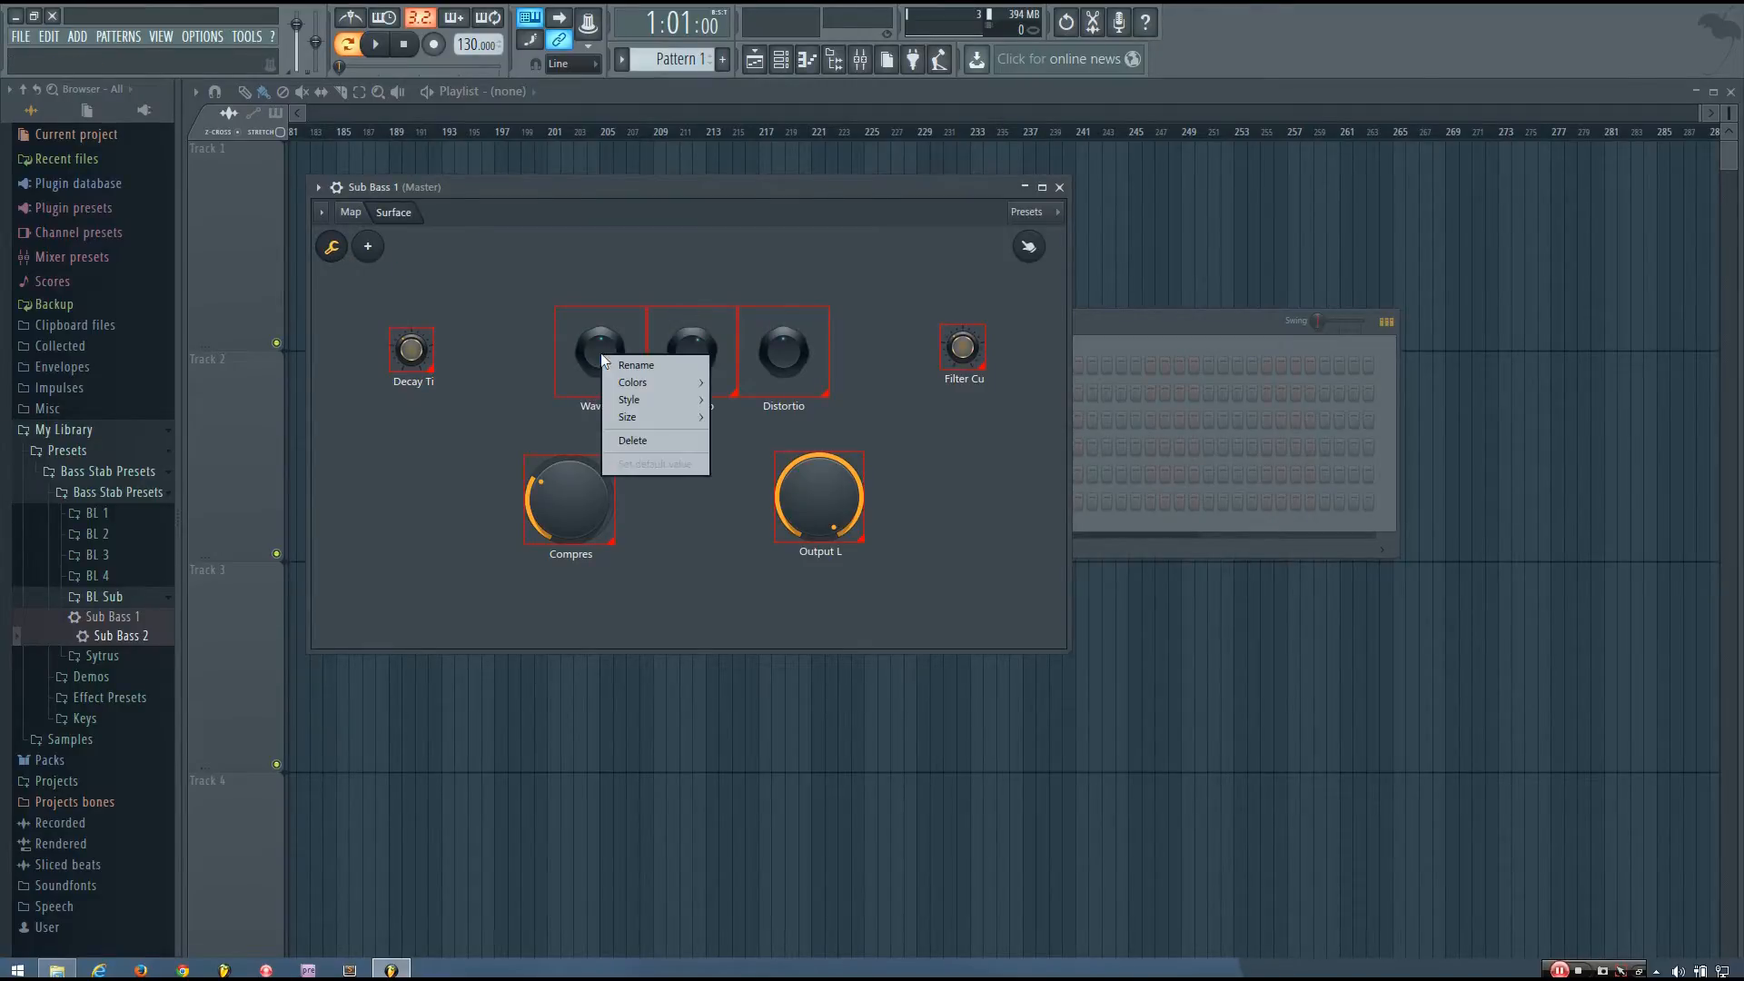
pyautogui.click(640, 364)
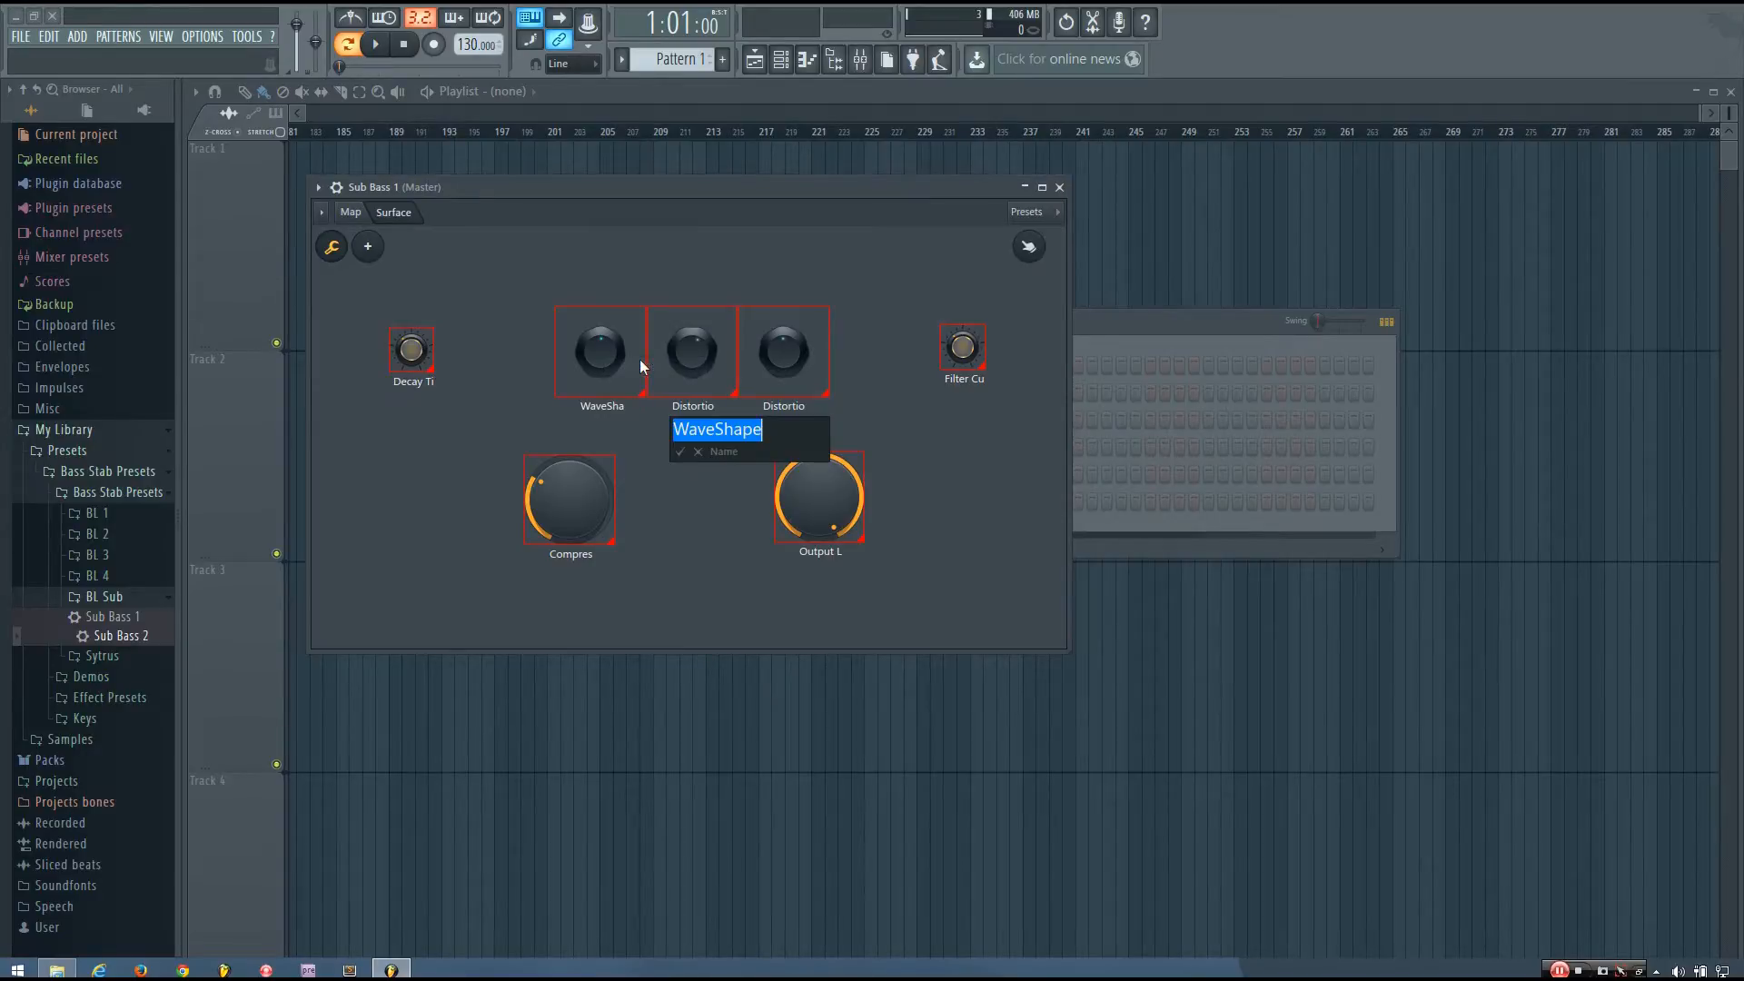
pyautogui.press('Return')
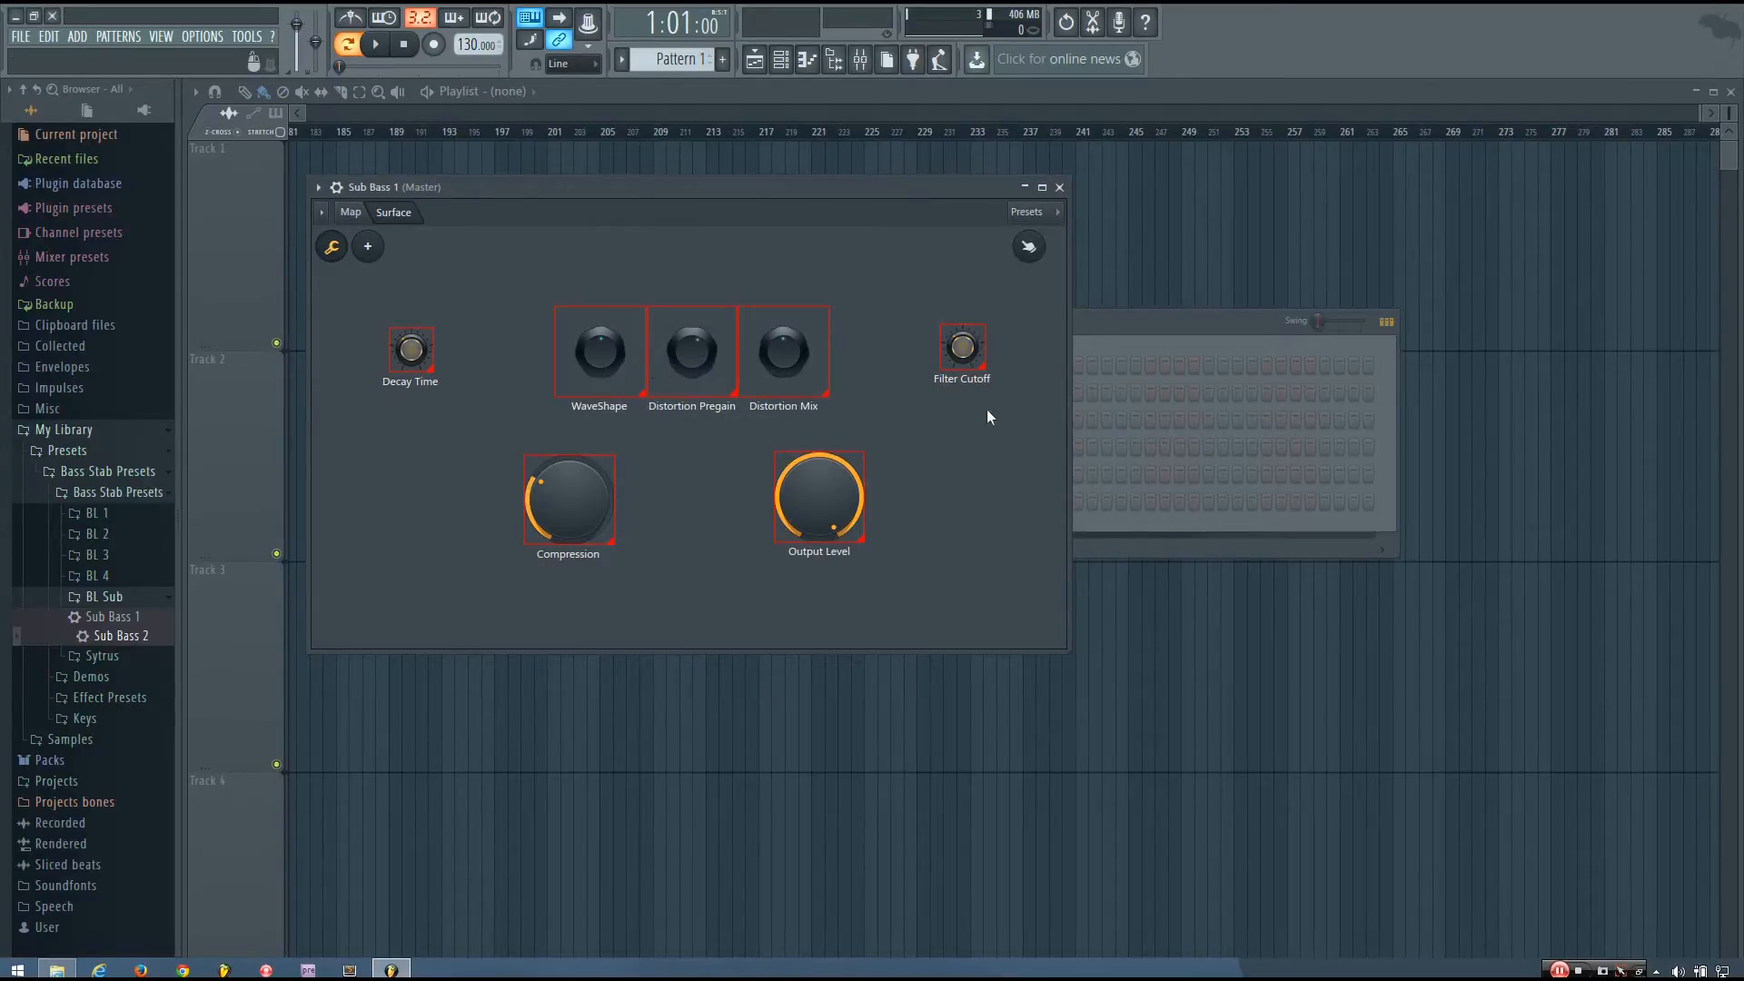
pyautogui.click(334, 252)
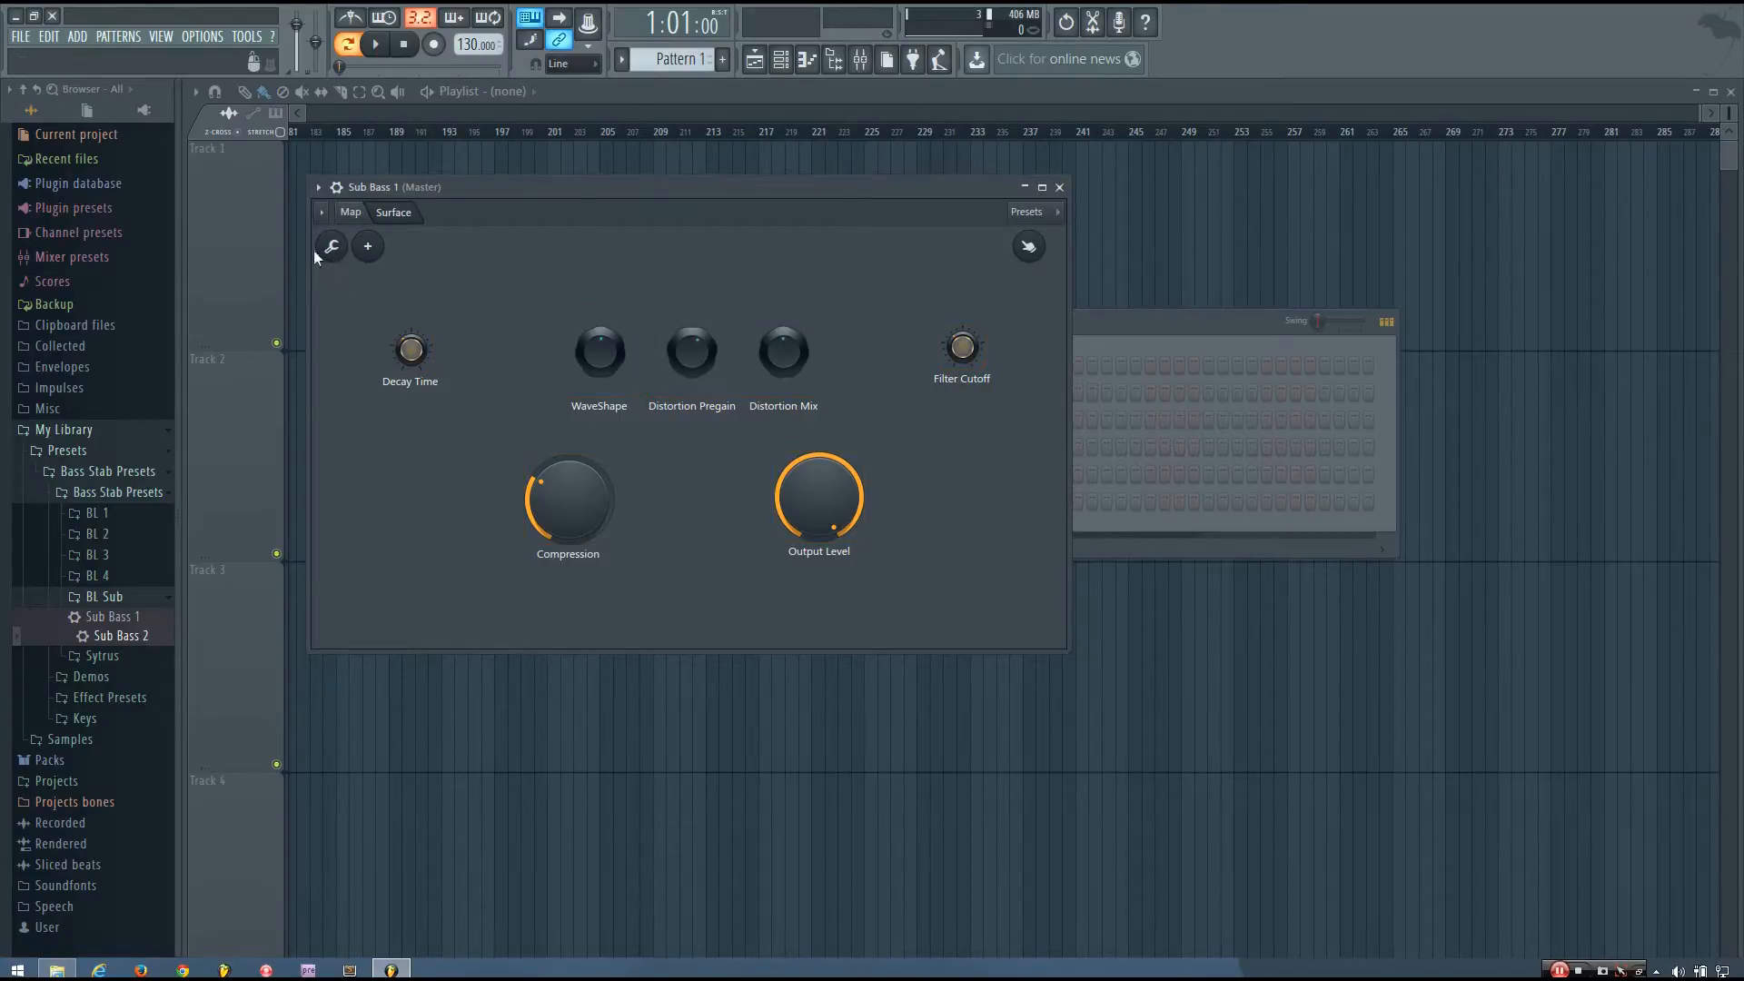
# - Check the contents of the BL 1 folder and look for the BL 2 folder under Bass Stab Presets
pyautogui.rightClick(516, 295)
pyautogui.moveTo(863, 192); pyautogui.dragTo(893, 195)
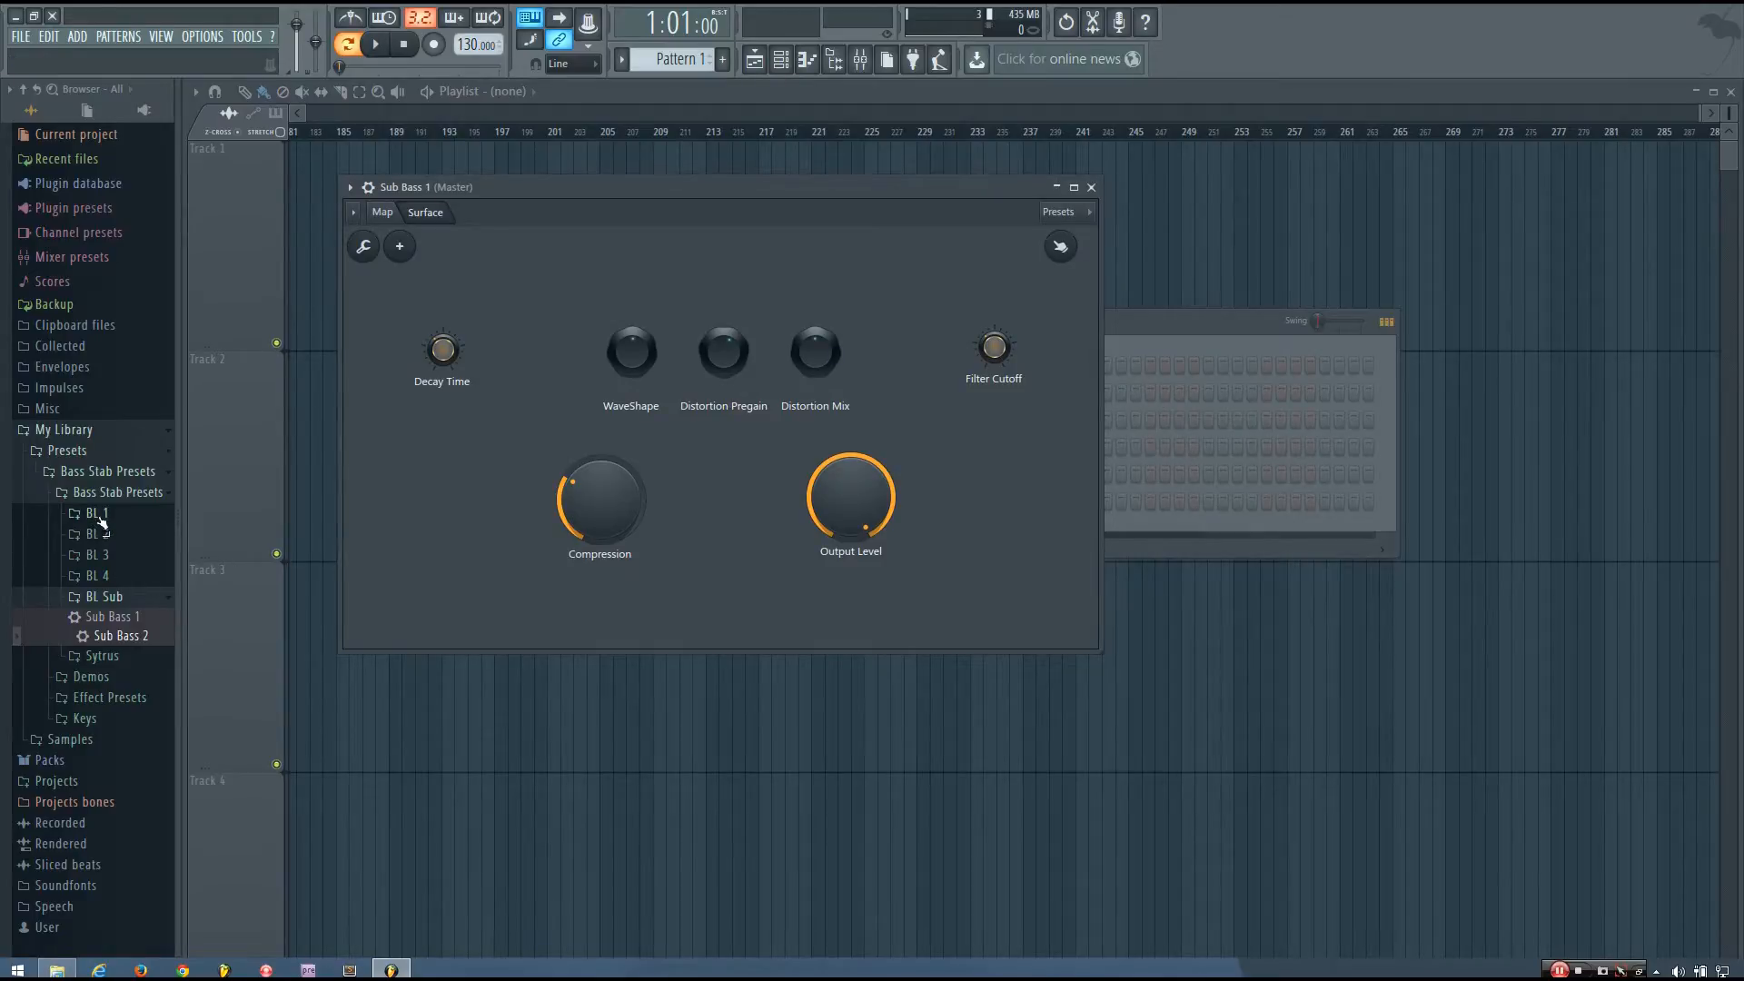
pyautogui.click(100, 514)
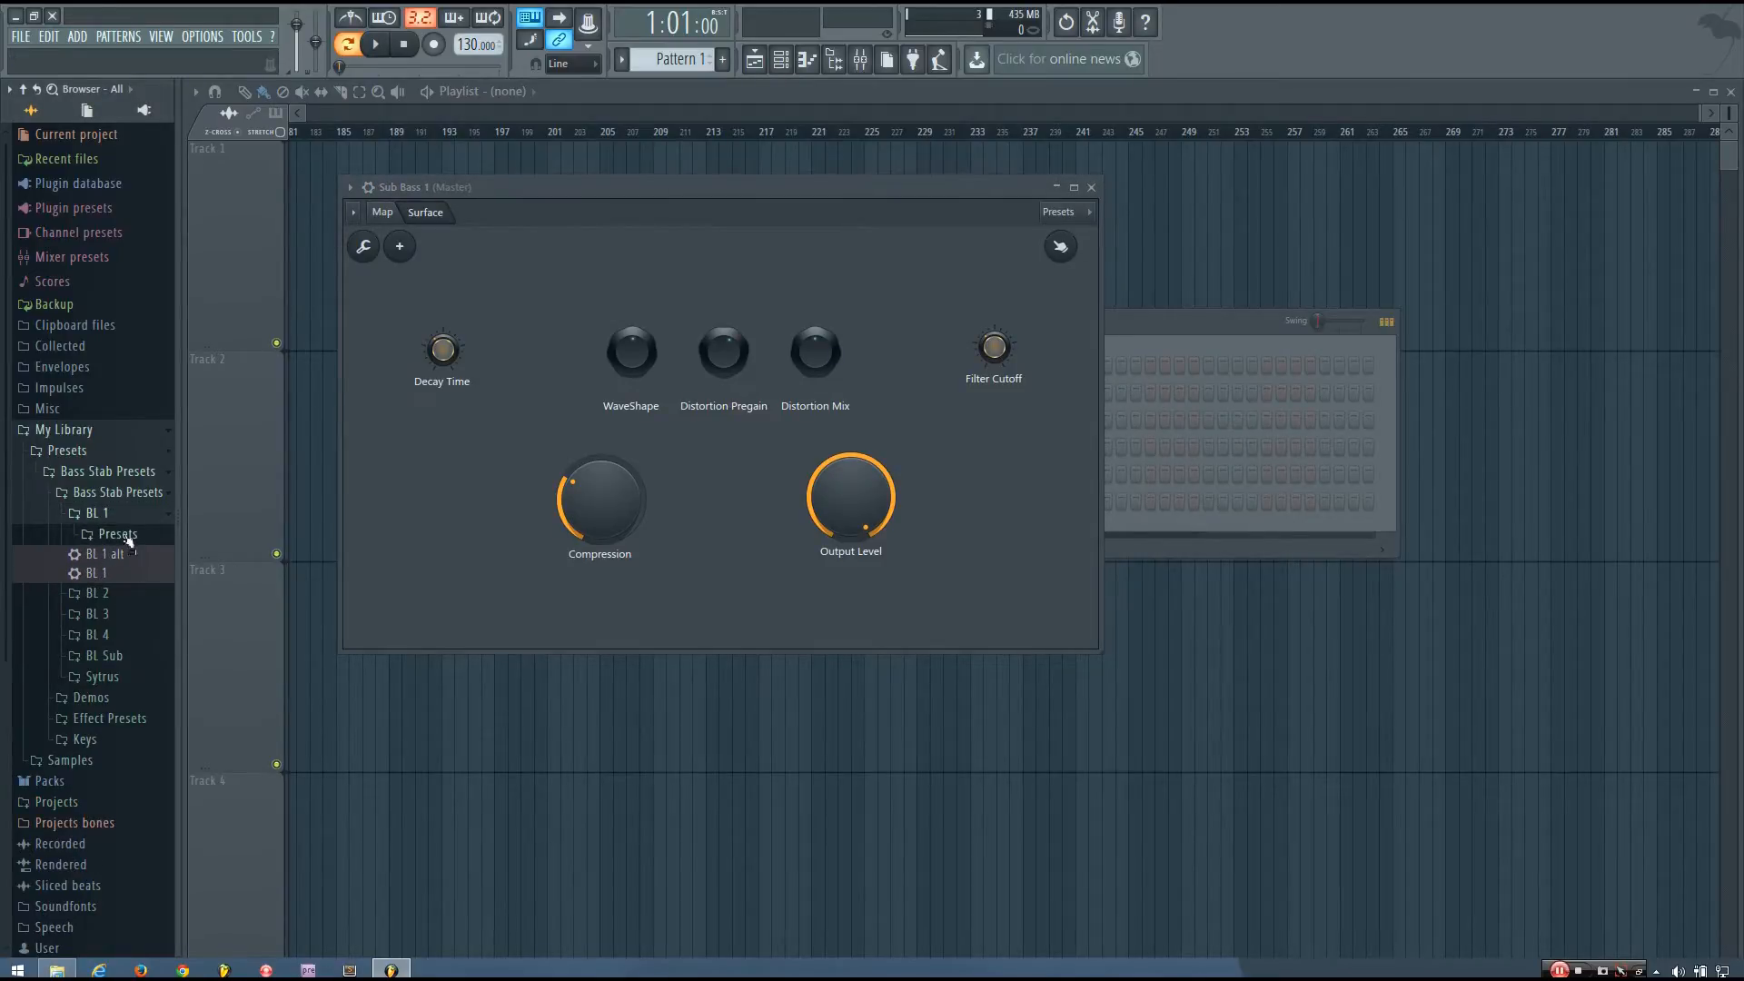
pyautogui.click(118, 514)
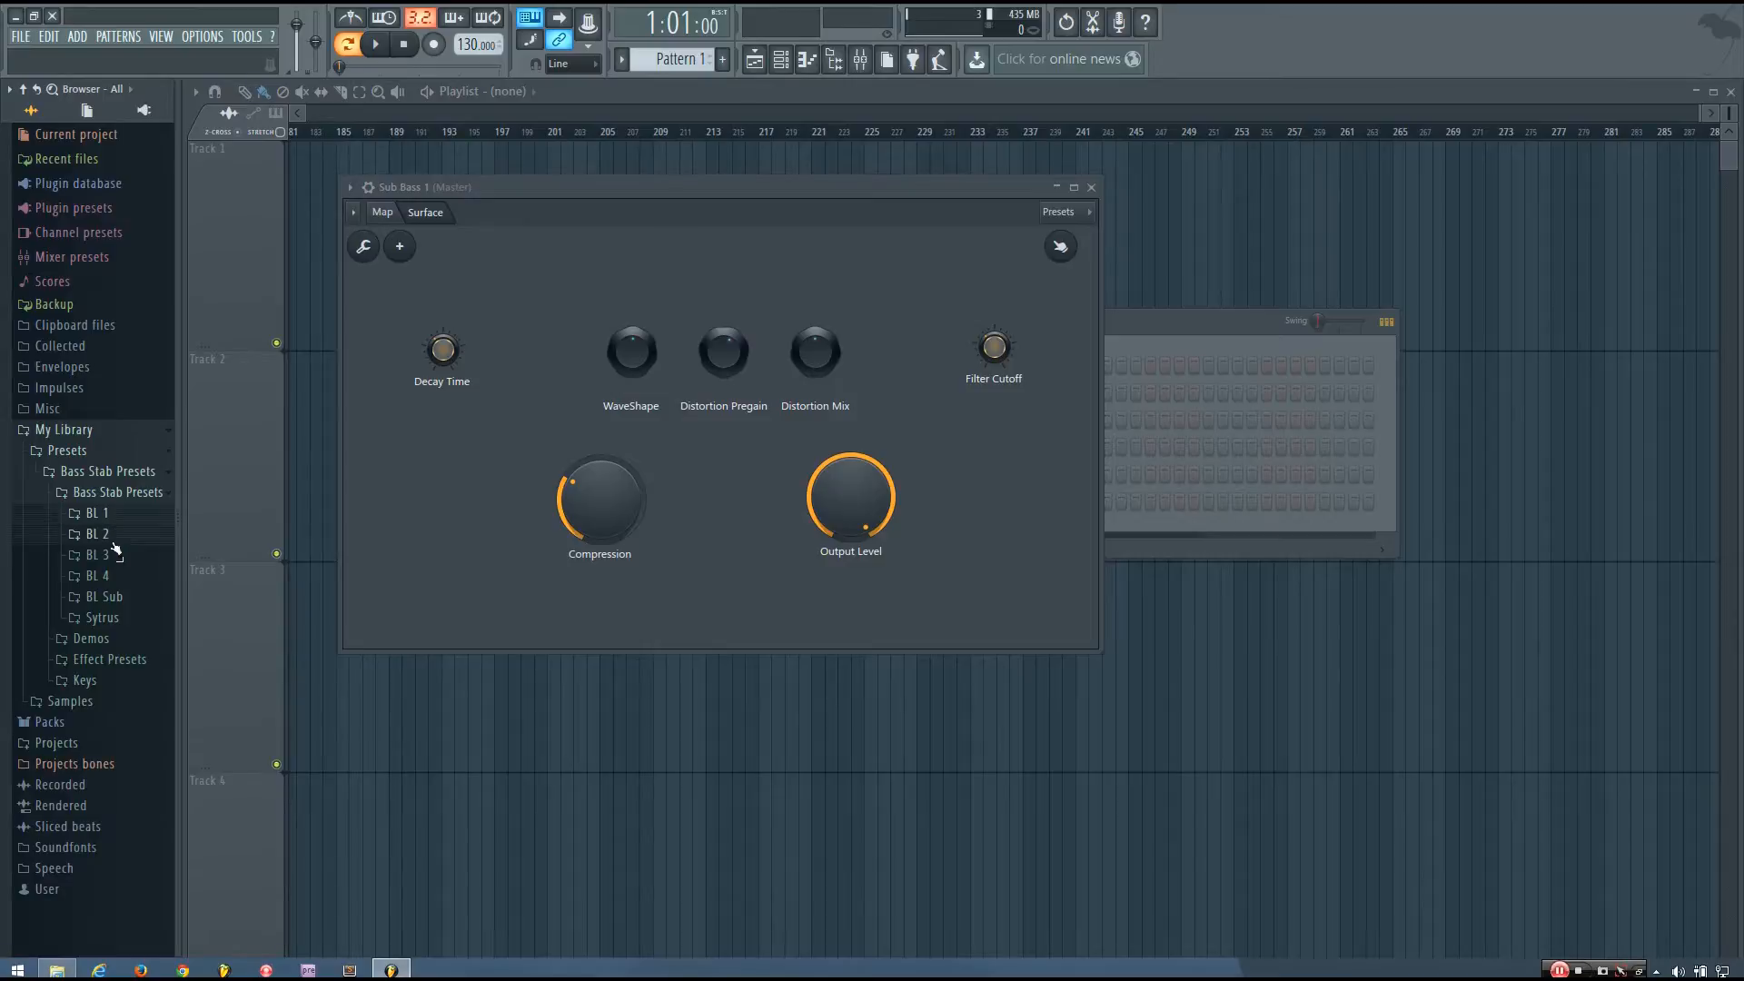
pyautogui.click(113, 543)
pyautogui.click(125, 541)
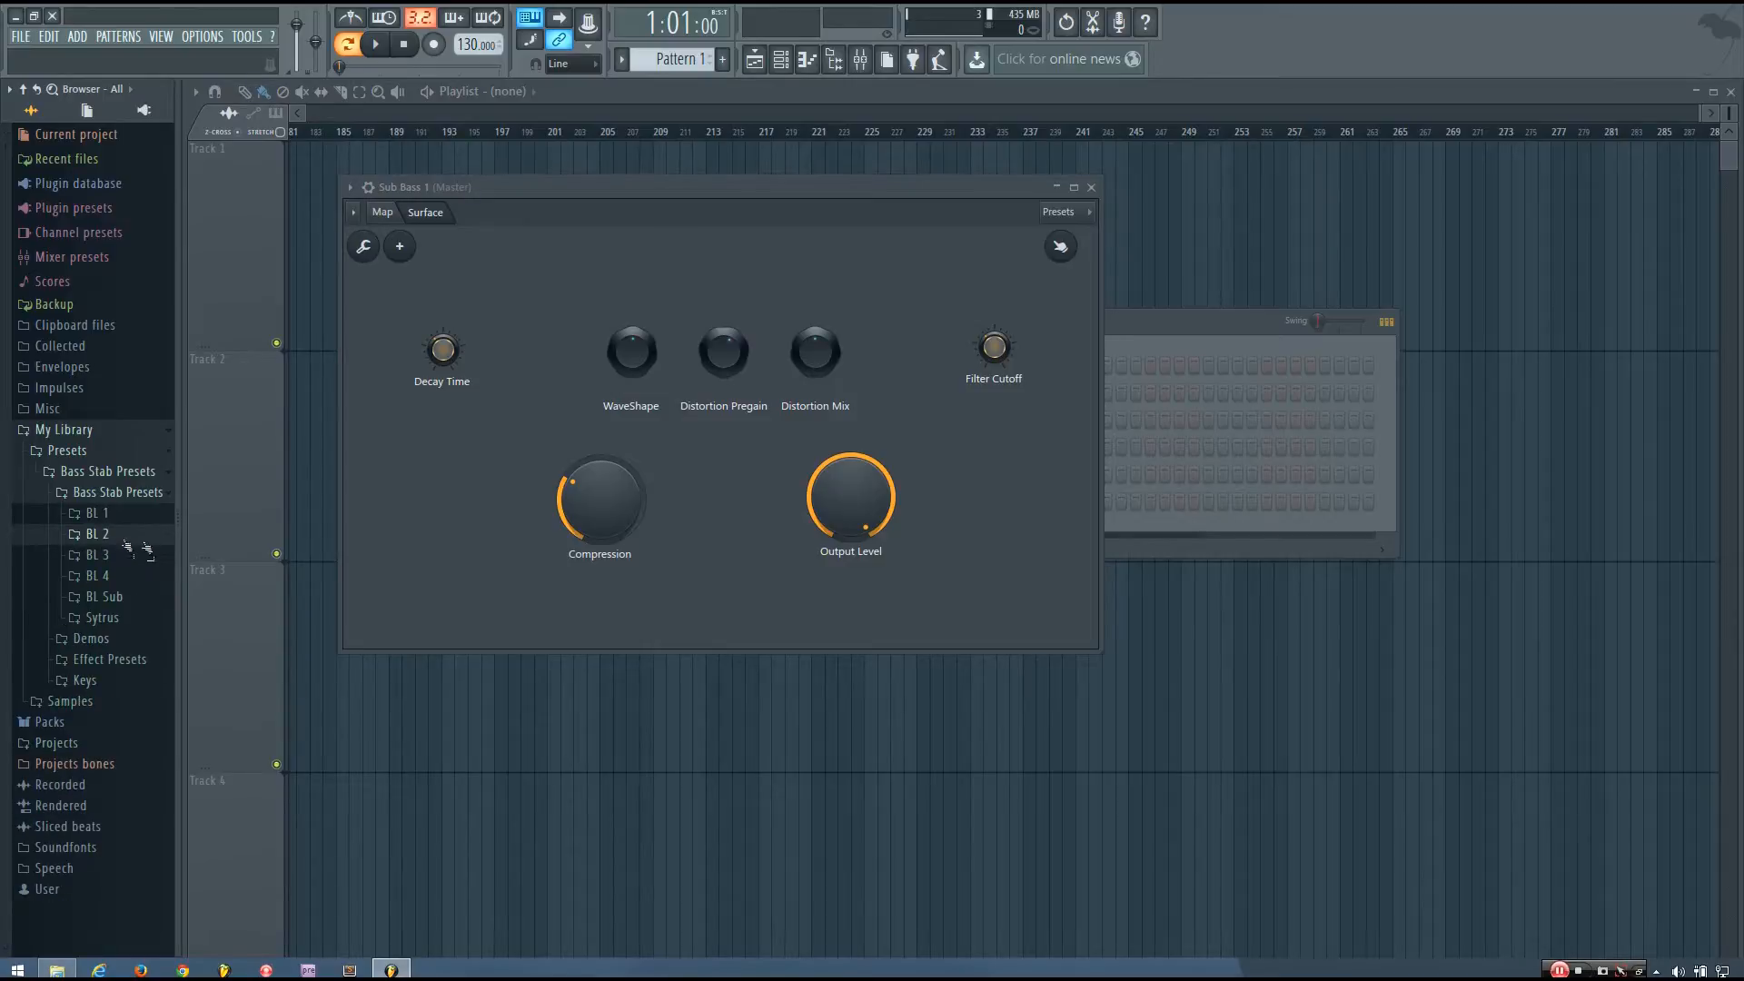
# - View the Sub Bass 1 plugin map, return to its Surface view, and bring the channel rack forward
pyautogui.moveTo(591, 200); pyautogui.dragTo(623, 298)
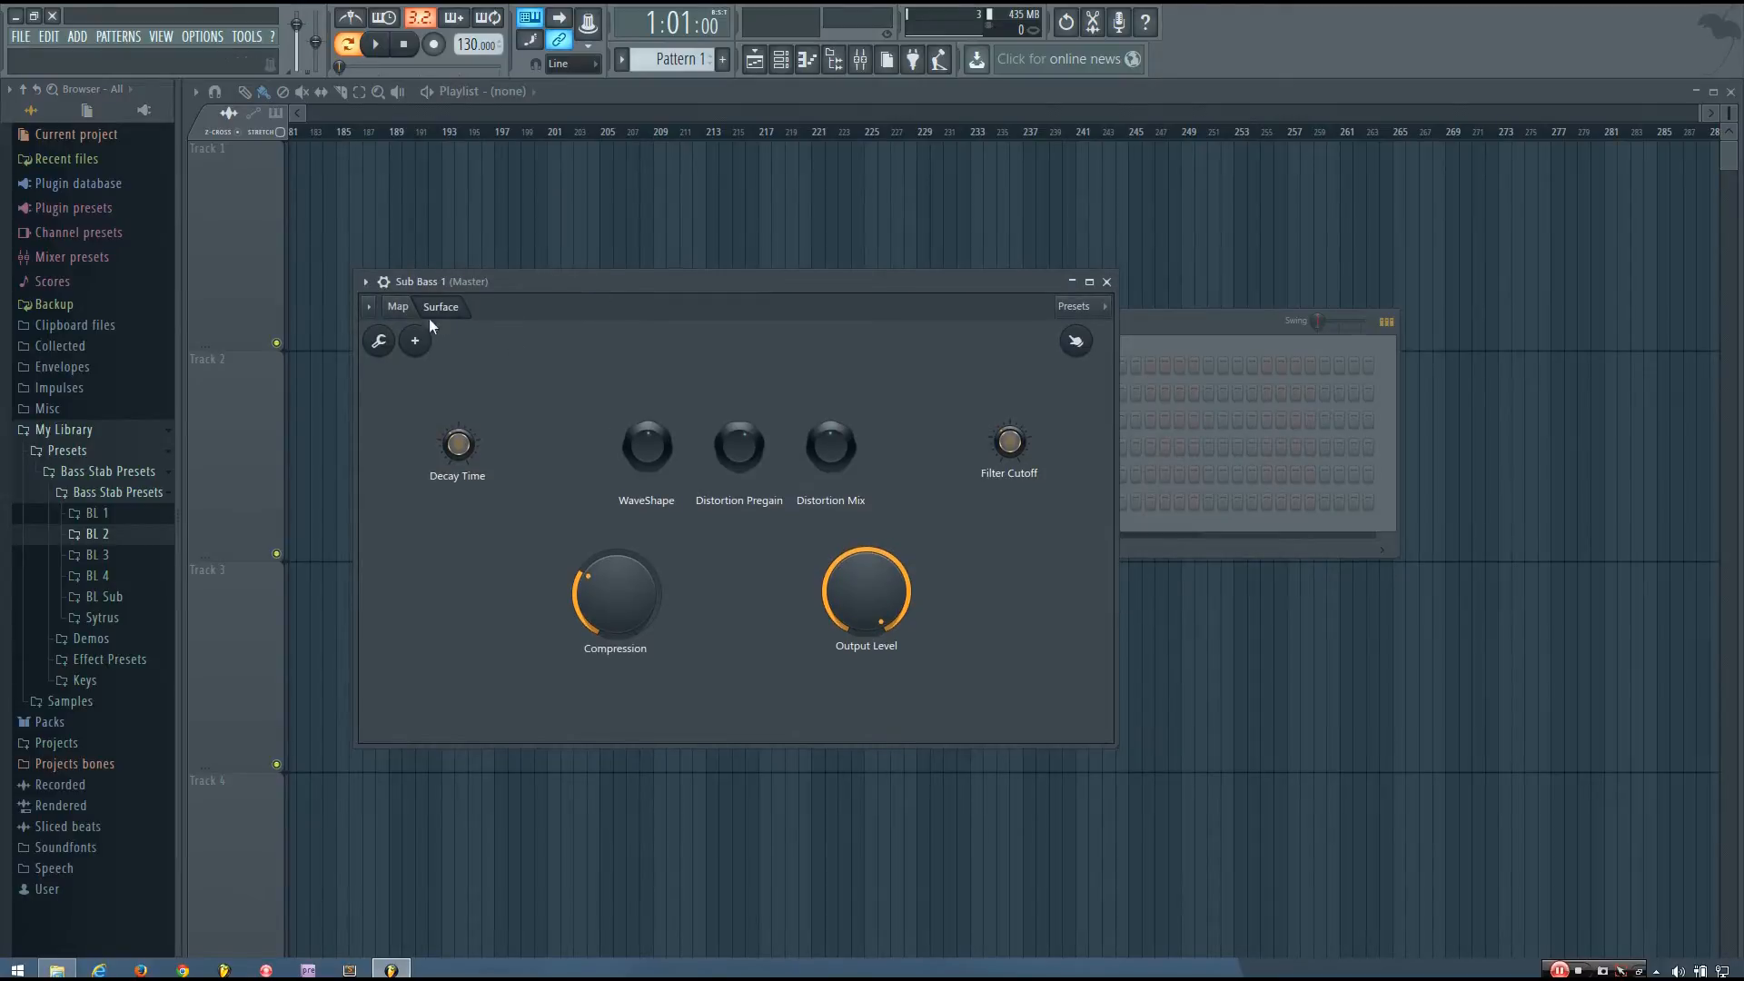
pyautogui.click(398, 307)
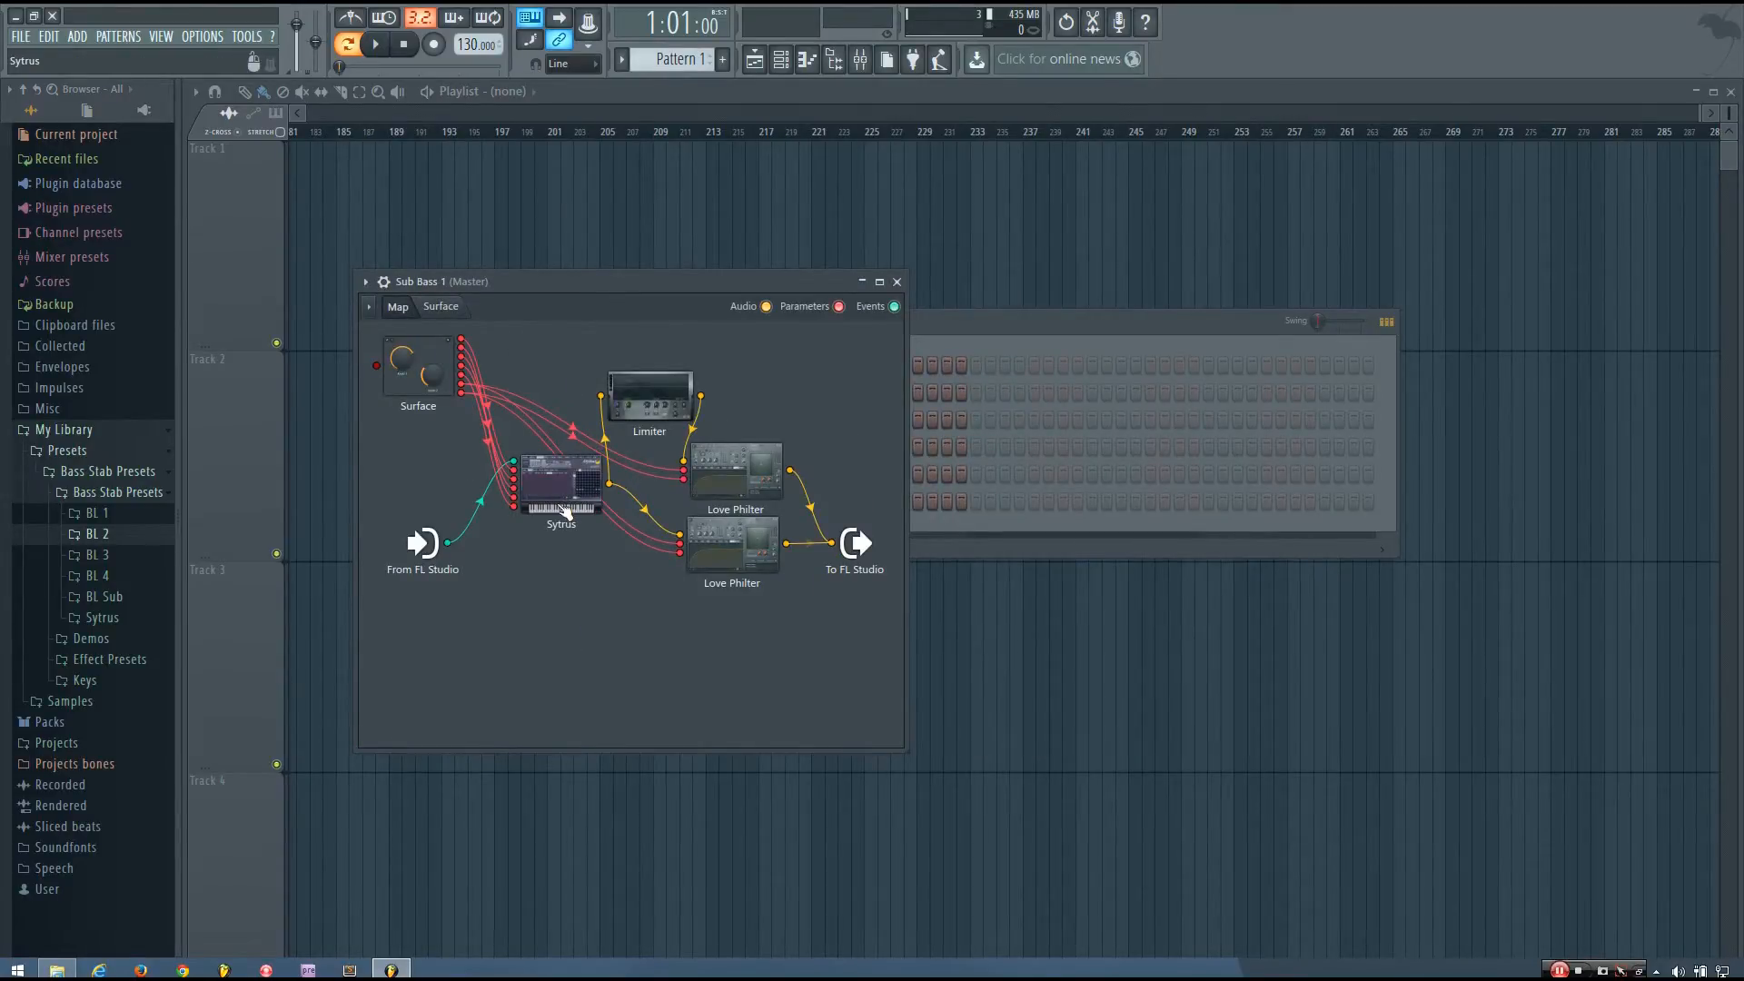
pyautogui.click(442, 309)
pyautogui.click(1202, 356)
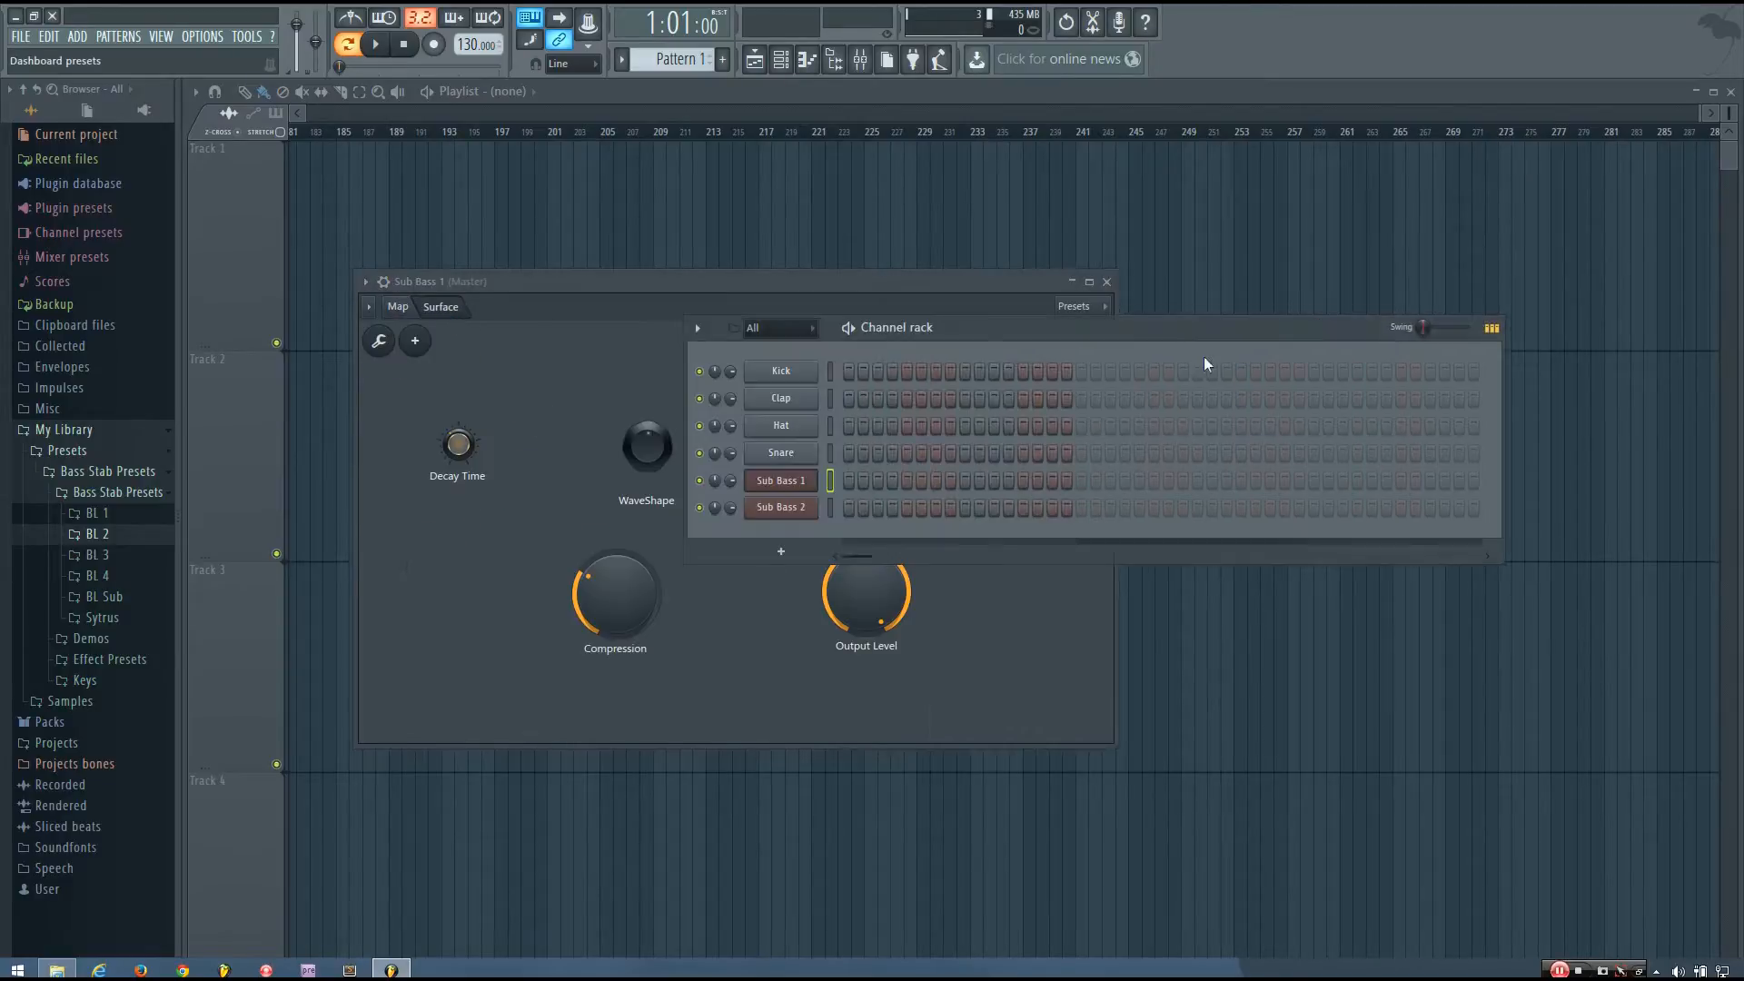
# - Open the Sub Bass 2 Patcher and resize its window to show the full row of surface knobs
pyautogui.click(779, 508)
pyautogui.moveTo(754, 243); pyautogui.dragTo(1140, 178)
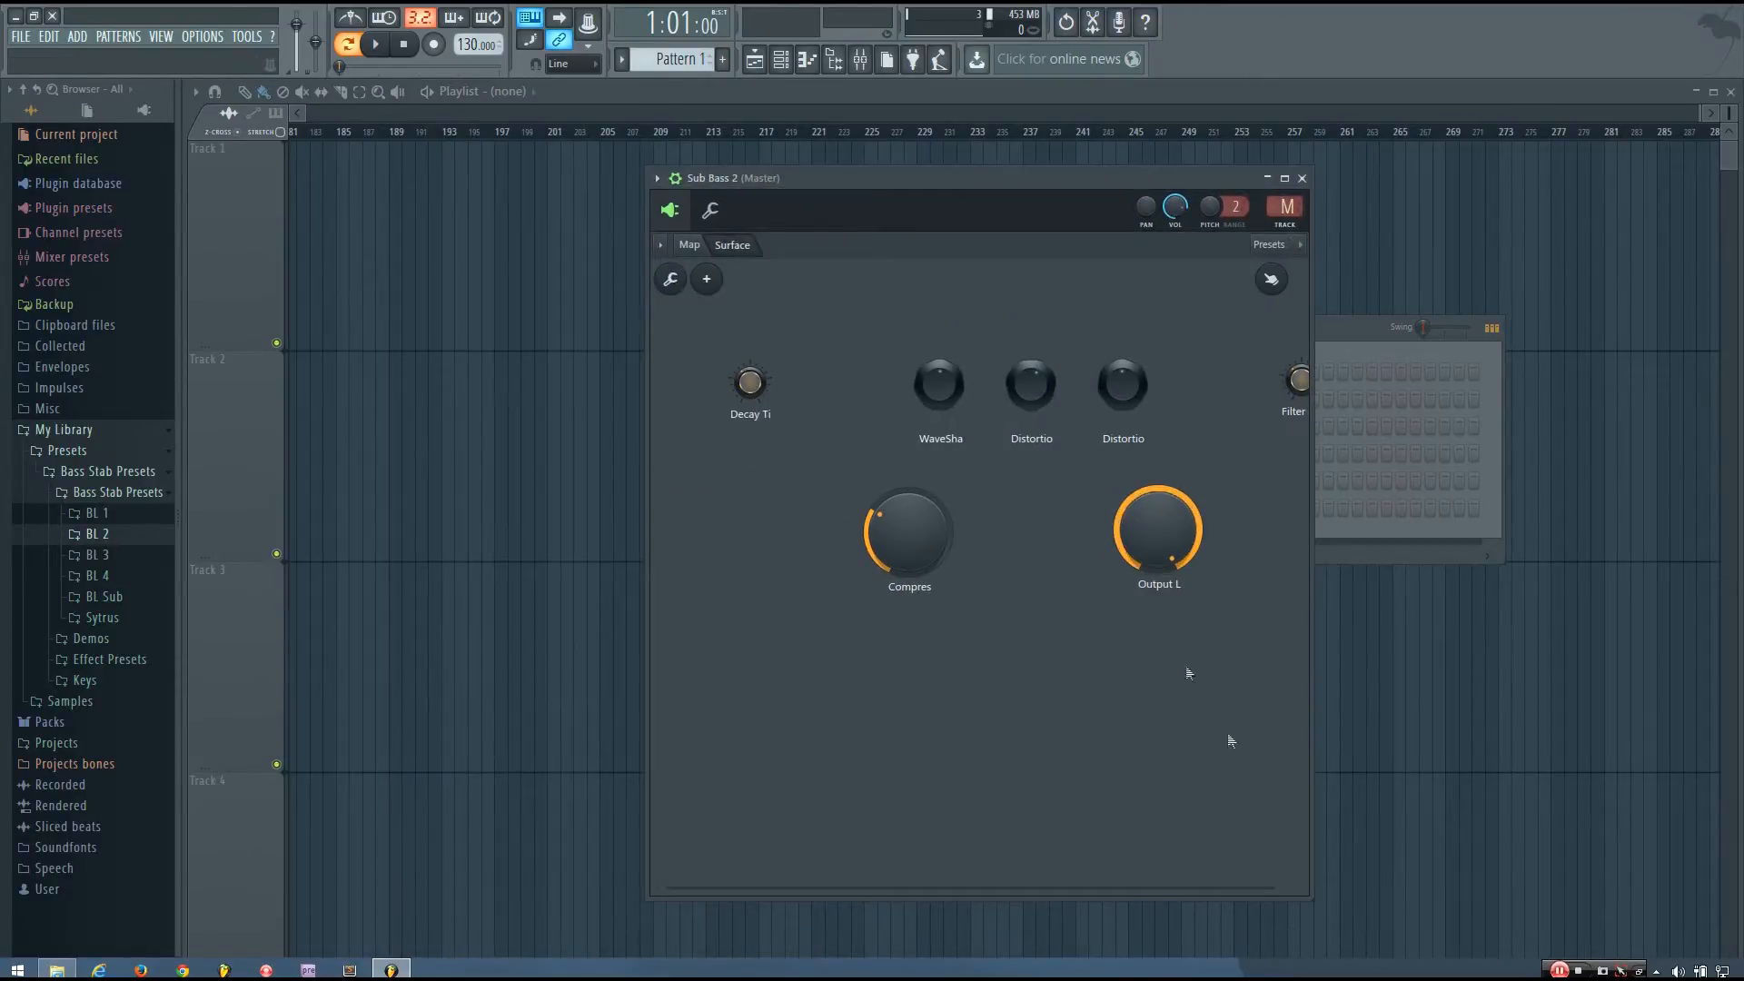
pyautogui.moveTo(1315, 906); pyautogui.dragTo(1481, 706)
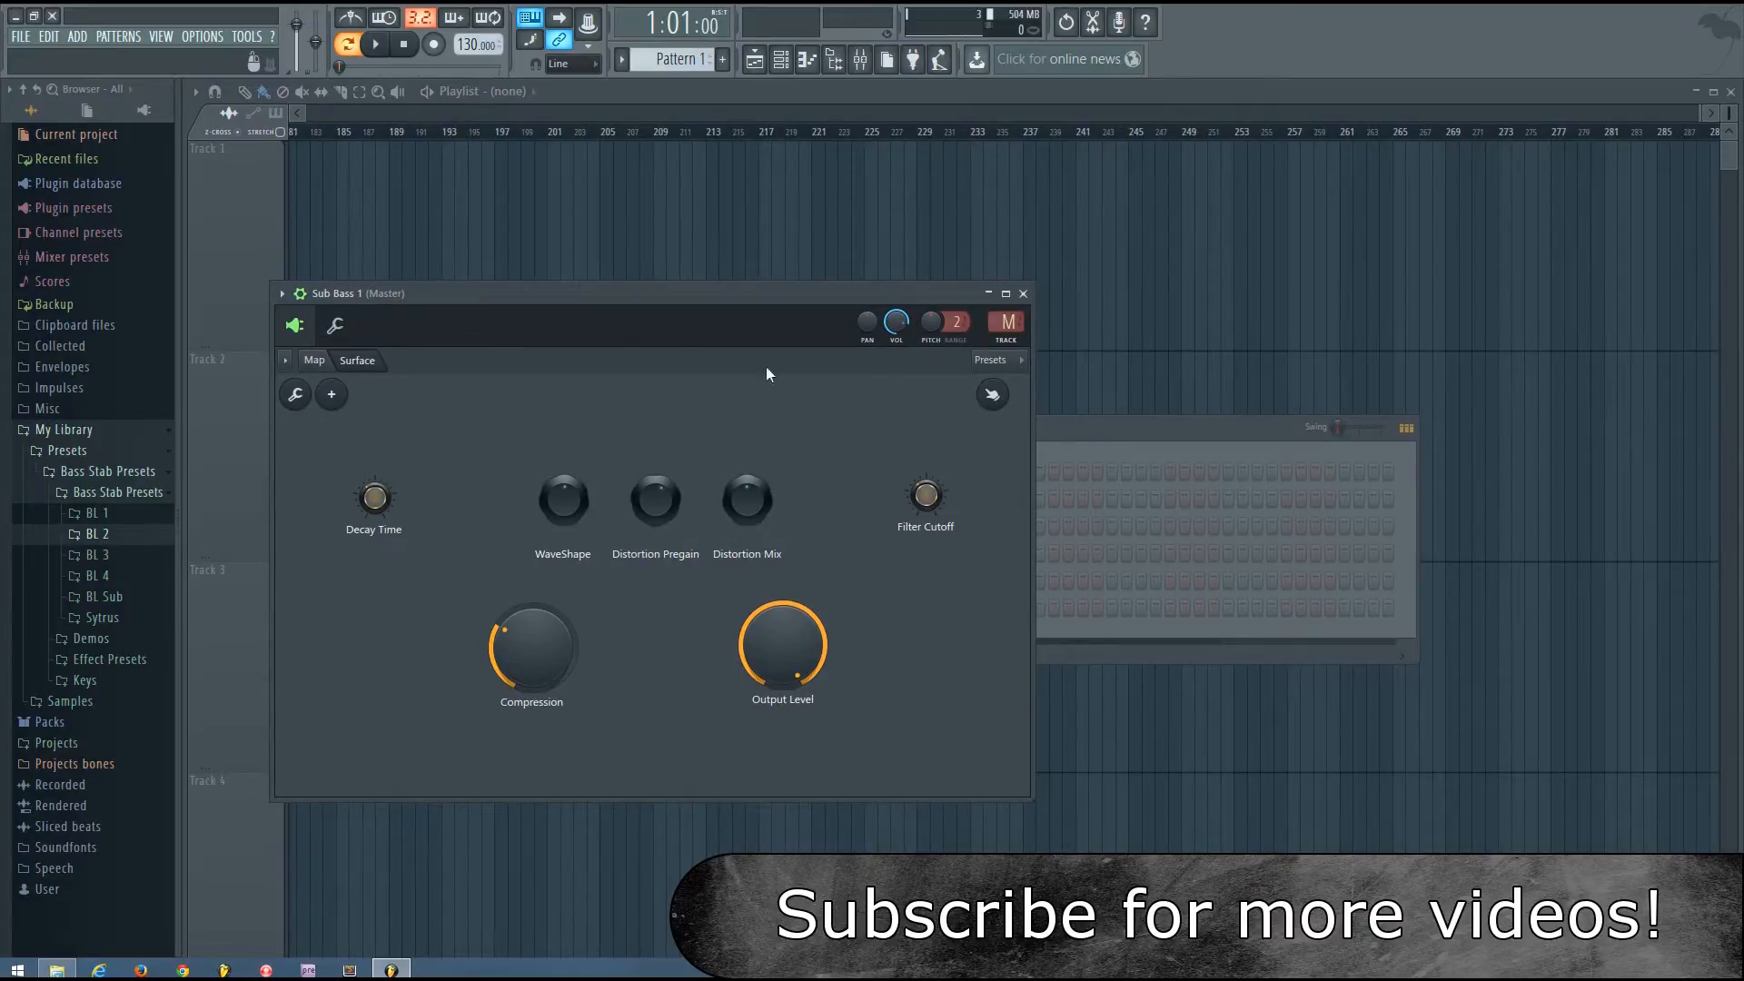
# - Examine the Sytrus operator 1 and filter 1 volume envelopes inside the Sub Bass 1 map, and close Sytrus
pyautogui.moveTo(406, 292); pyautogui.dragTo(422, 281)
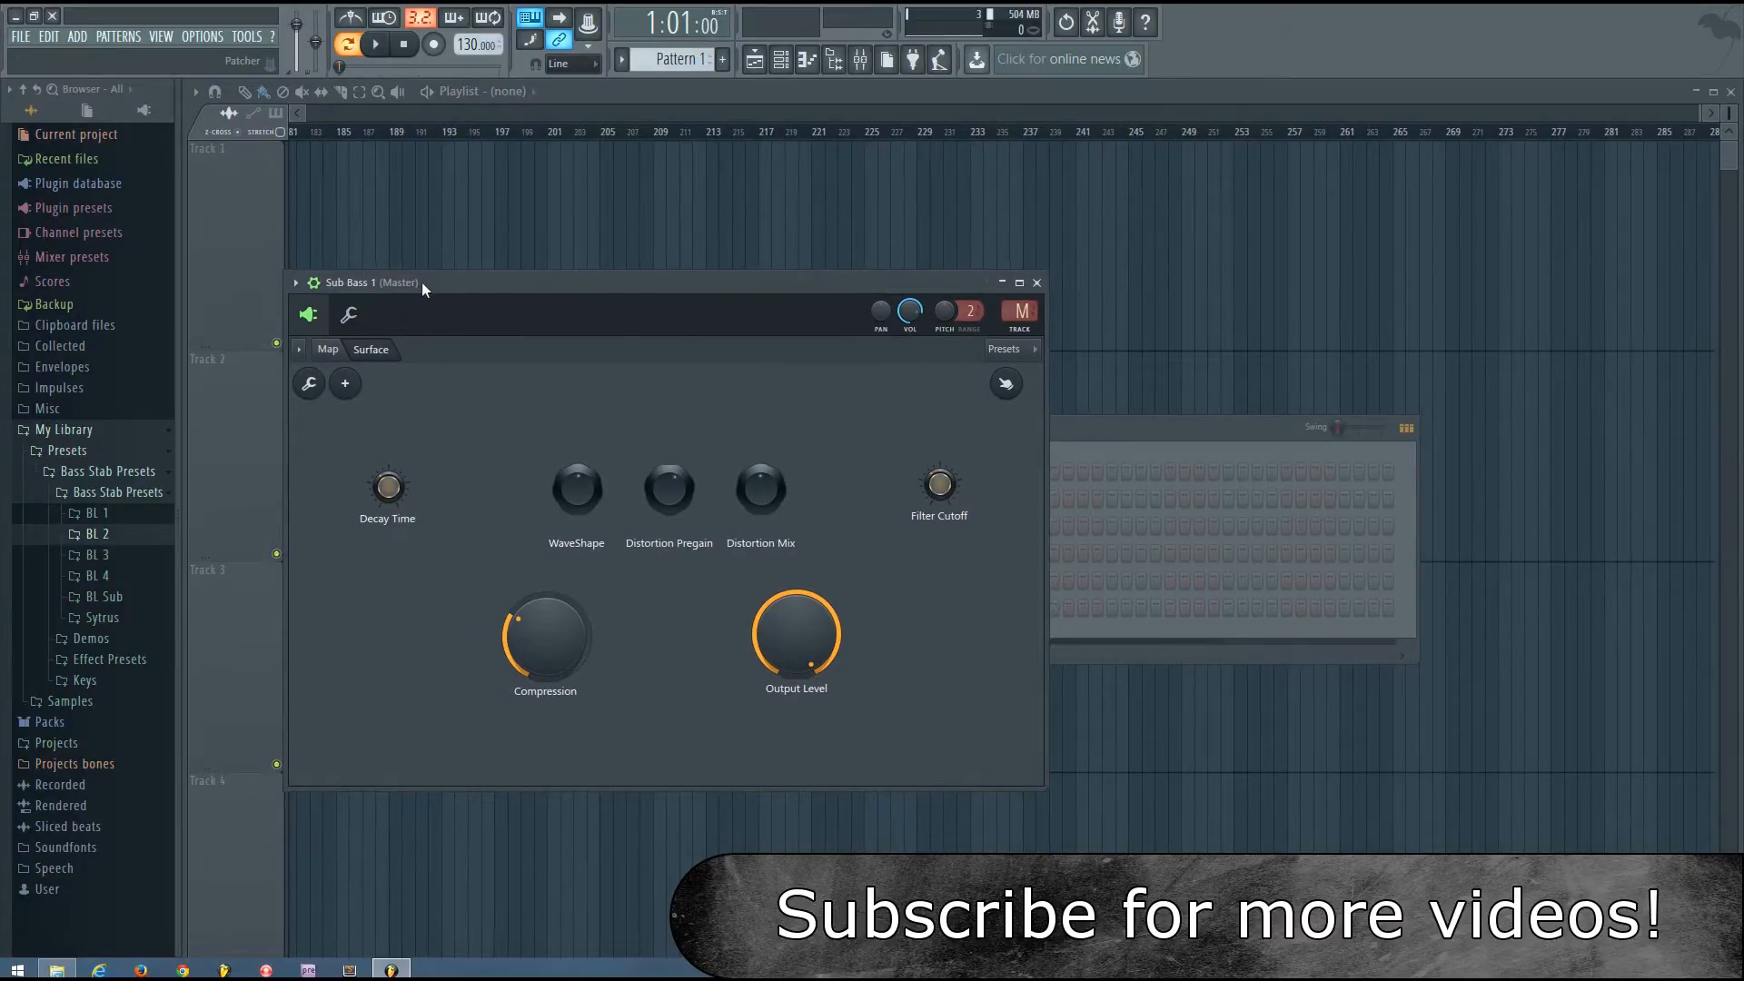
pyautogui.click(328, 349)
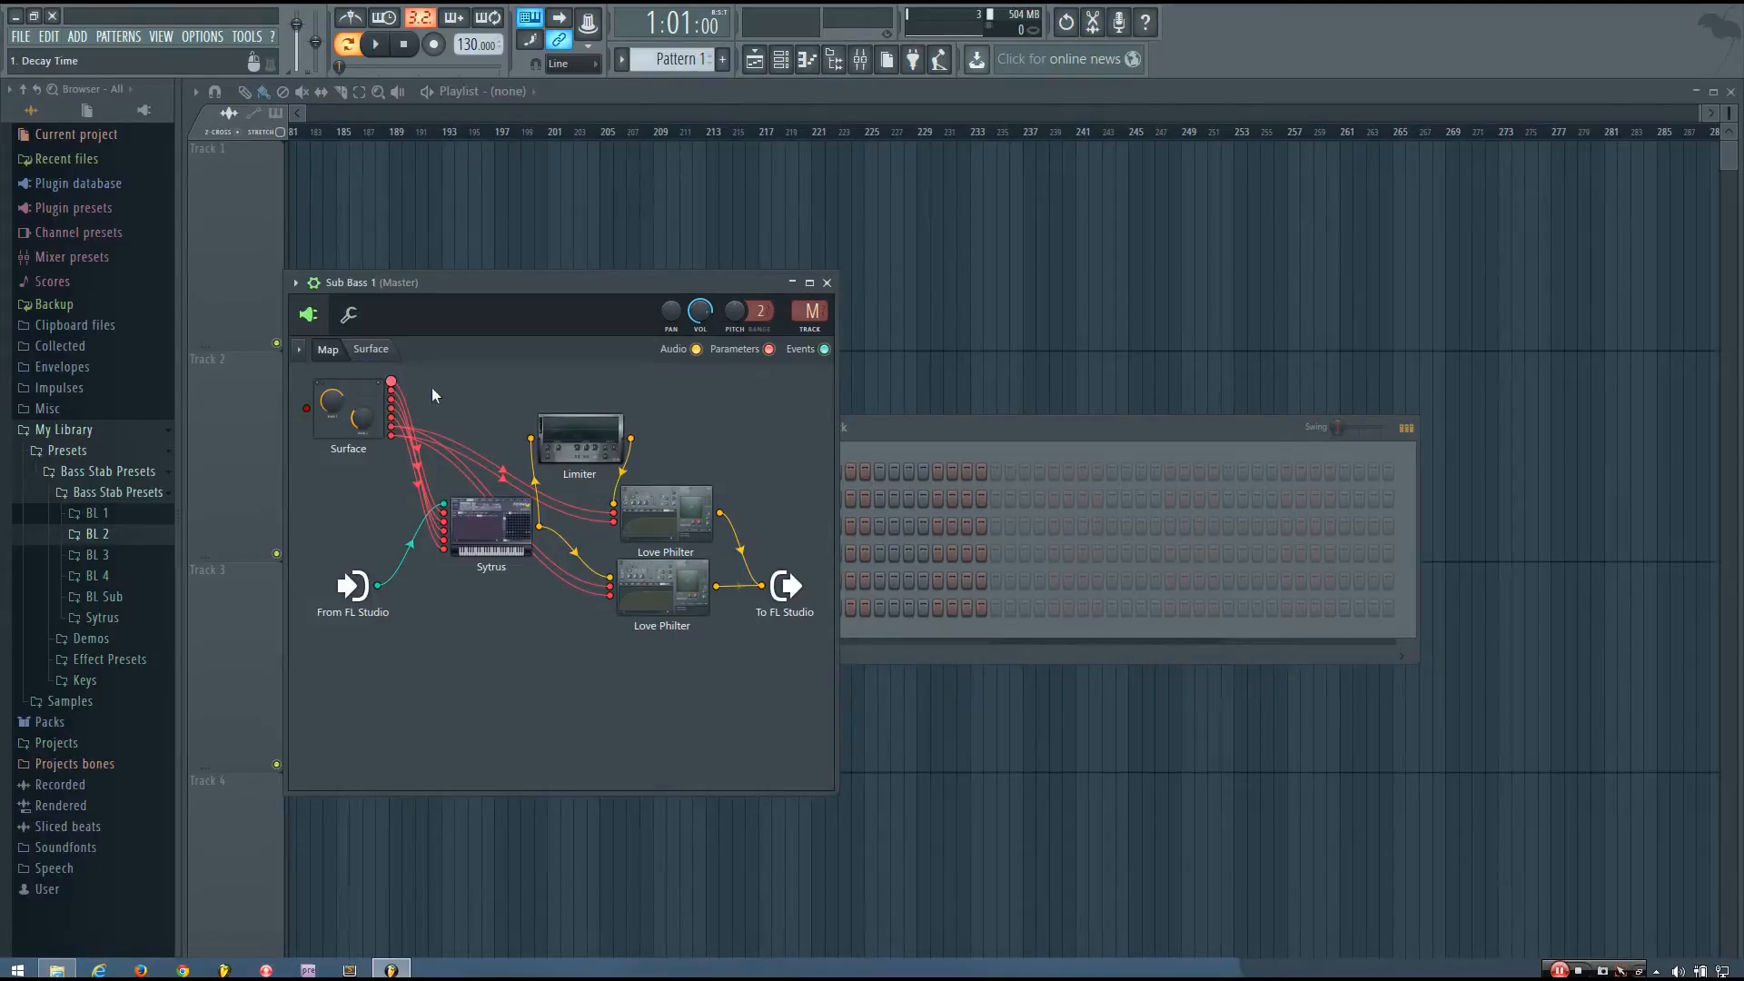
pyautogui.doubleClick(504, 527)
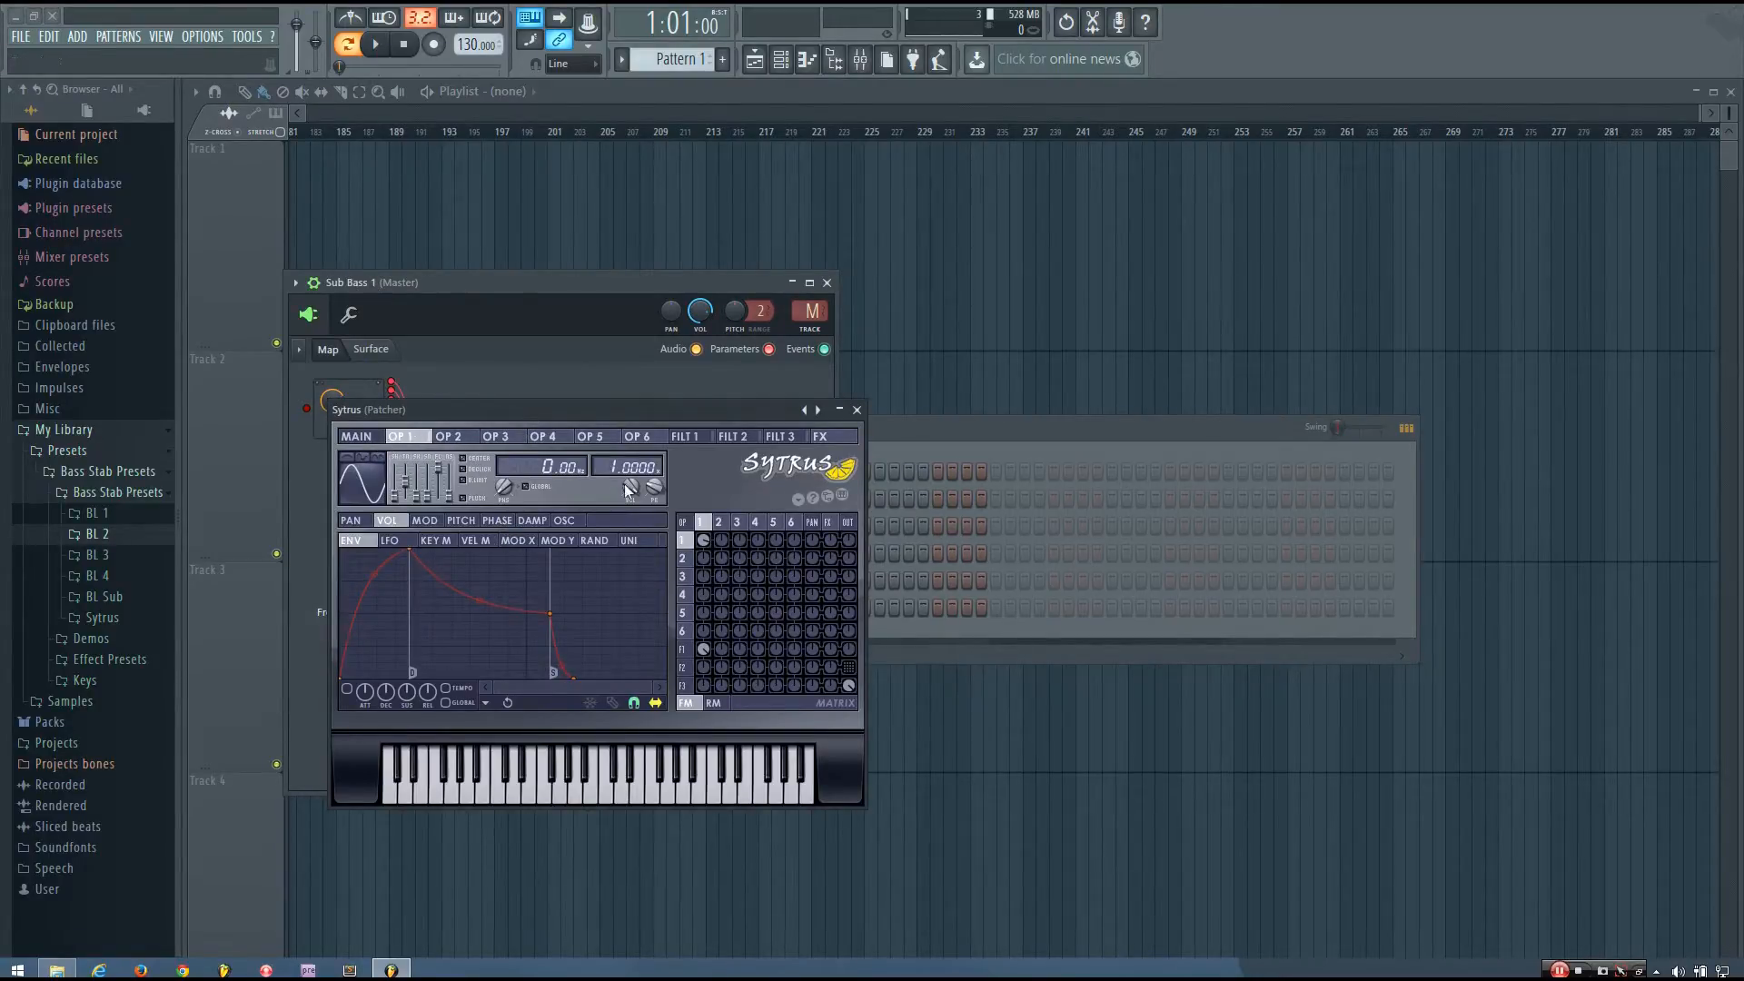
pyautogui.click(683, 438)
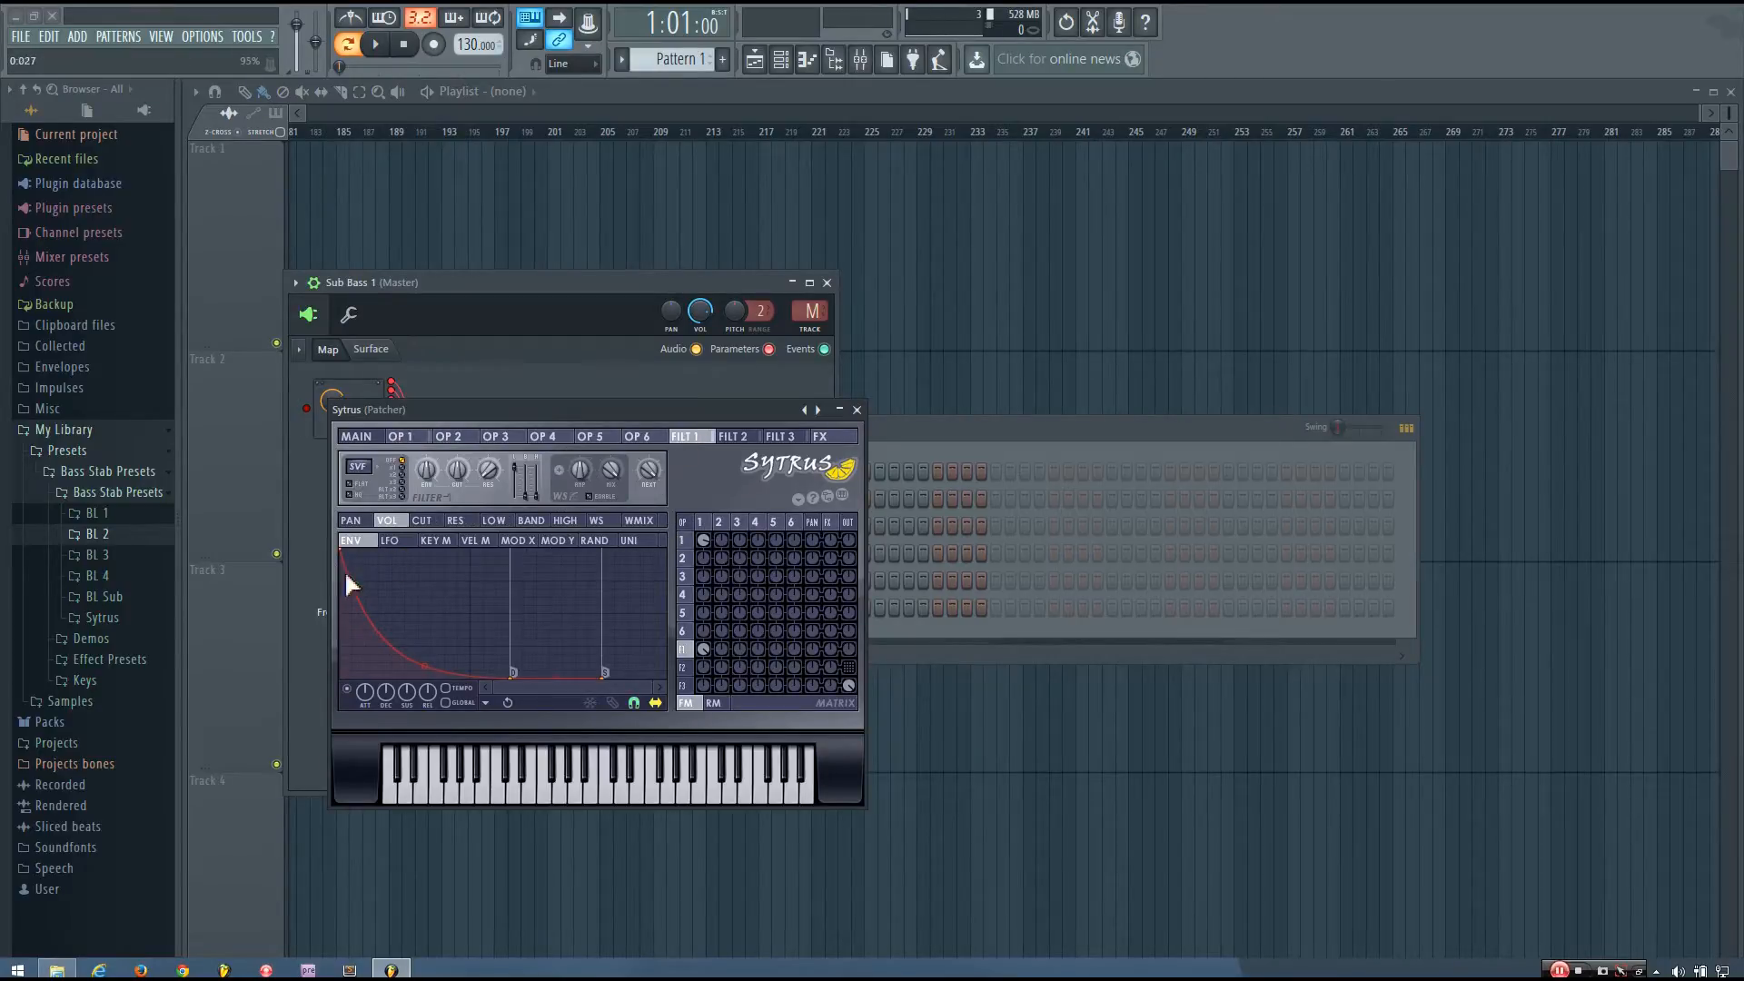
pyautogui.click(416, 438)
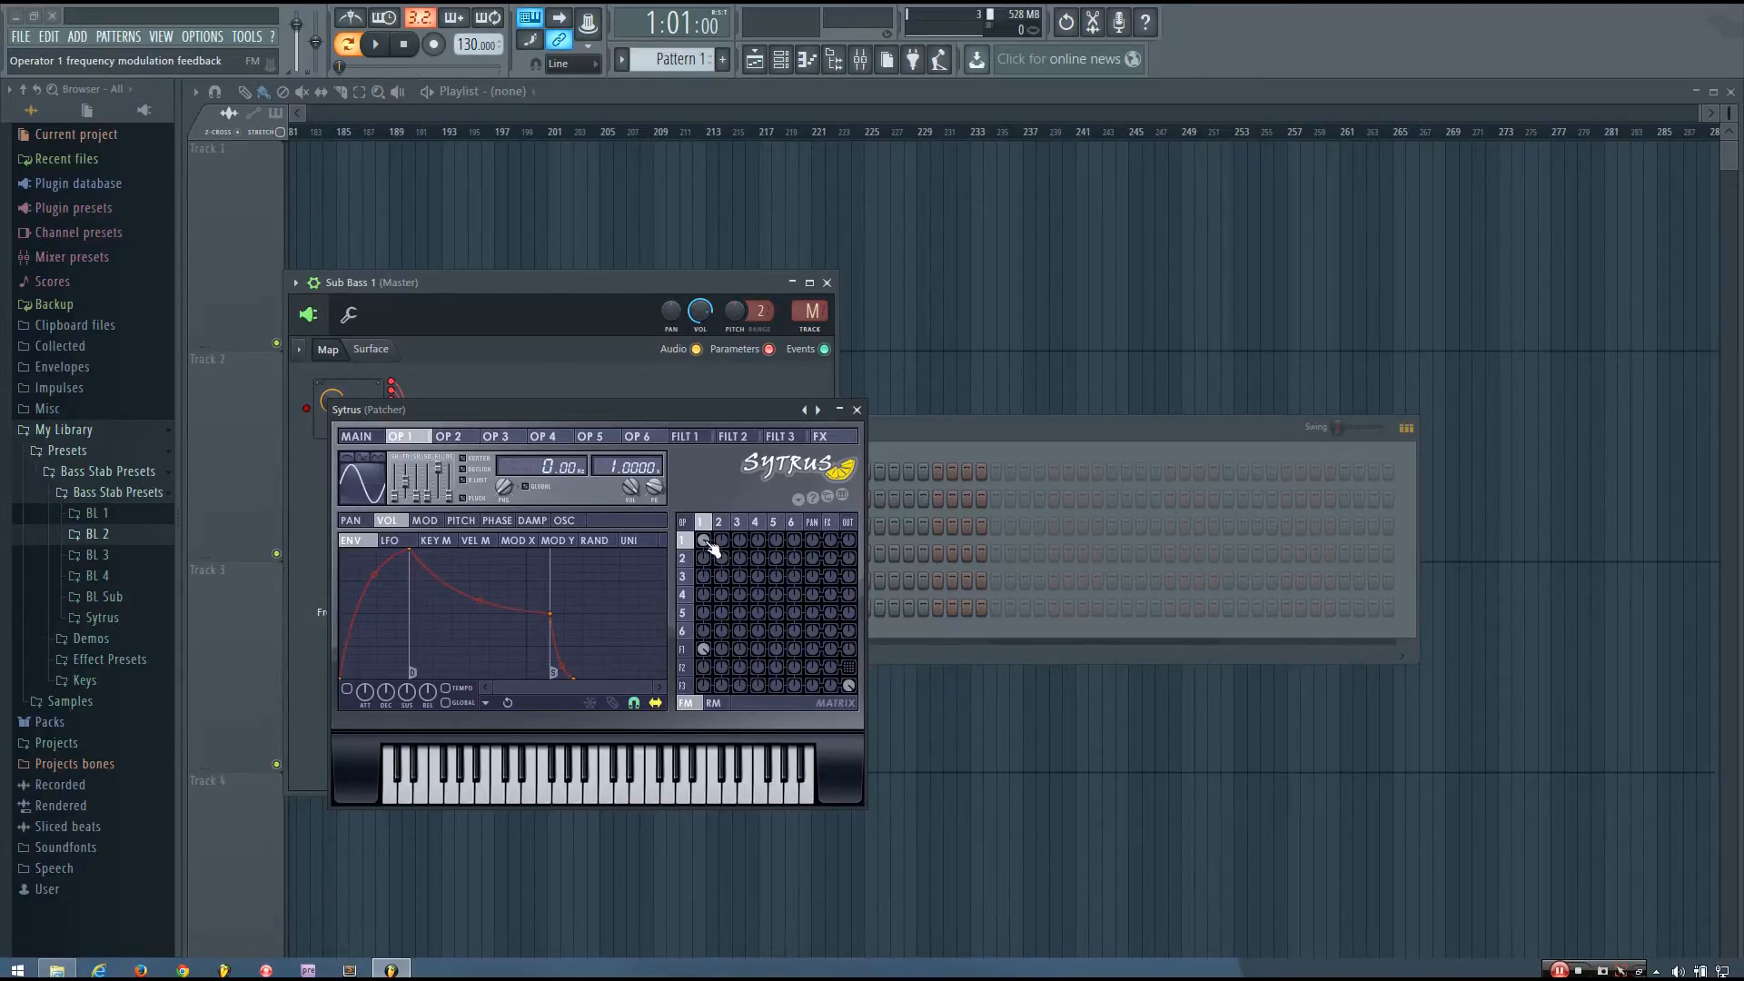
pyautogui.click(857, 410)
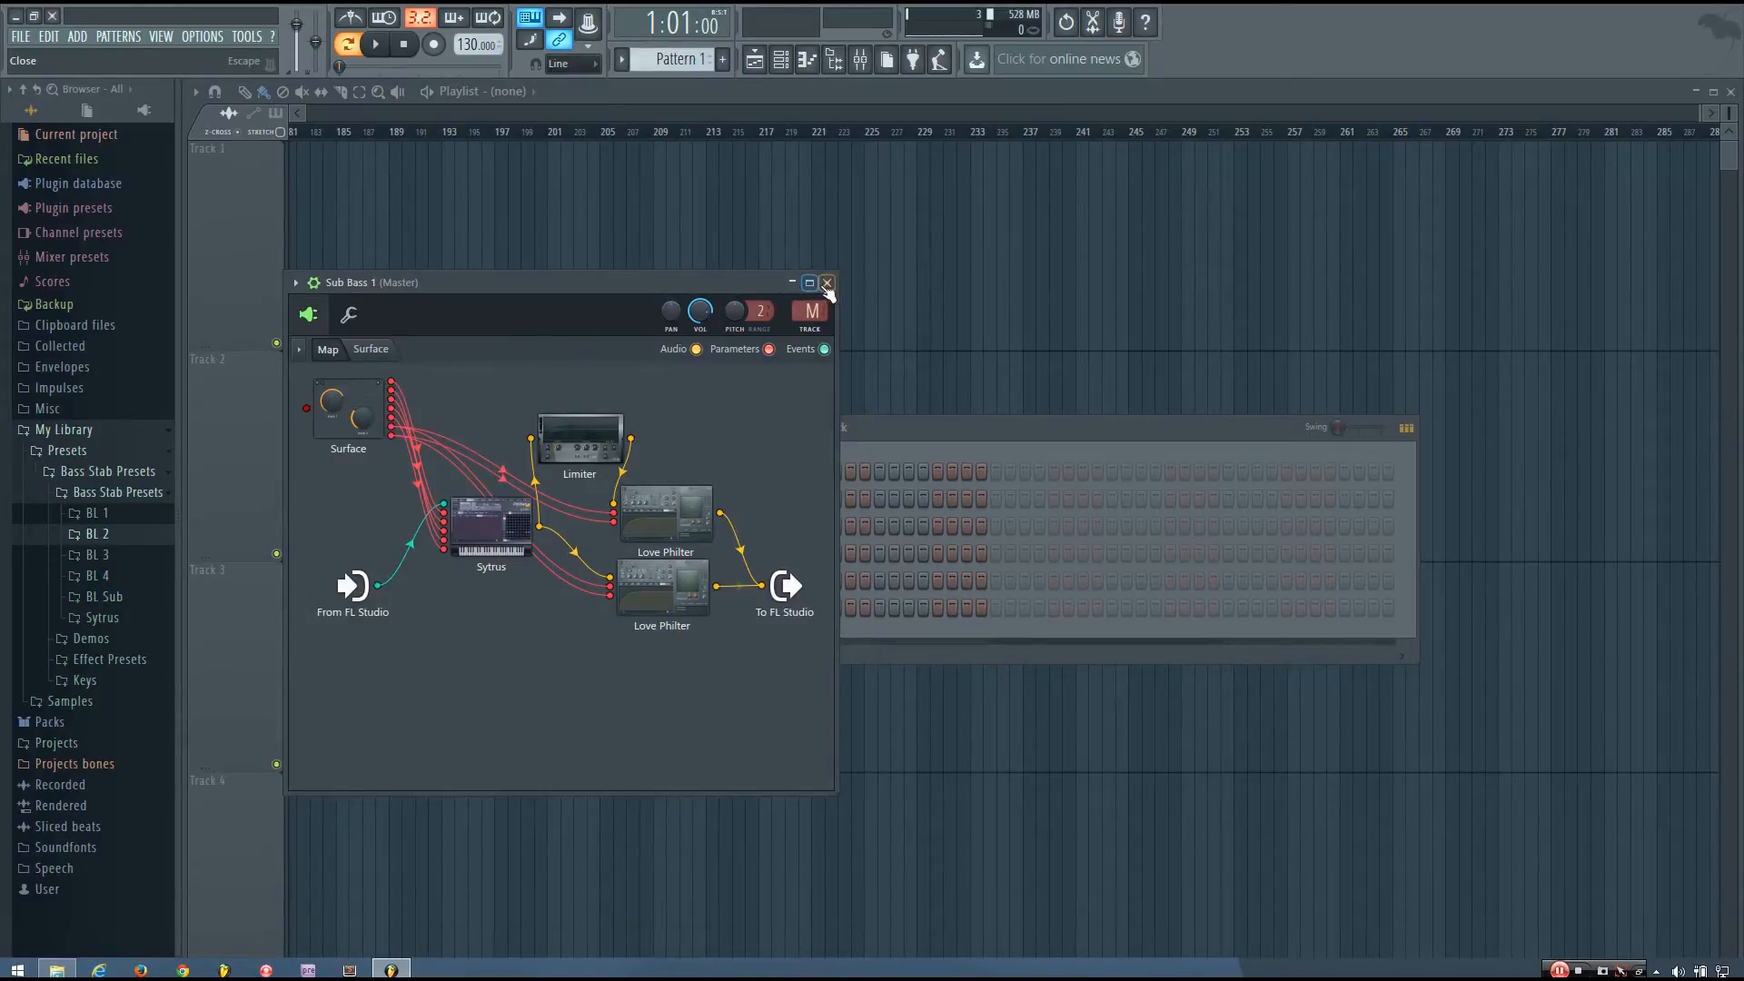
# - Examine the Sytrus operator 1 volume envelope inside the Sub Bass 2 map, and close both plugin windows
pyautogui.click(849, 455)
pyautogui.click(717, 616)
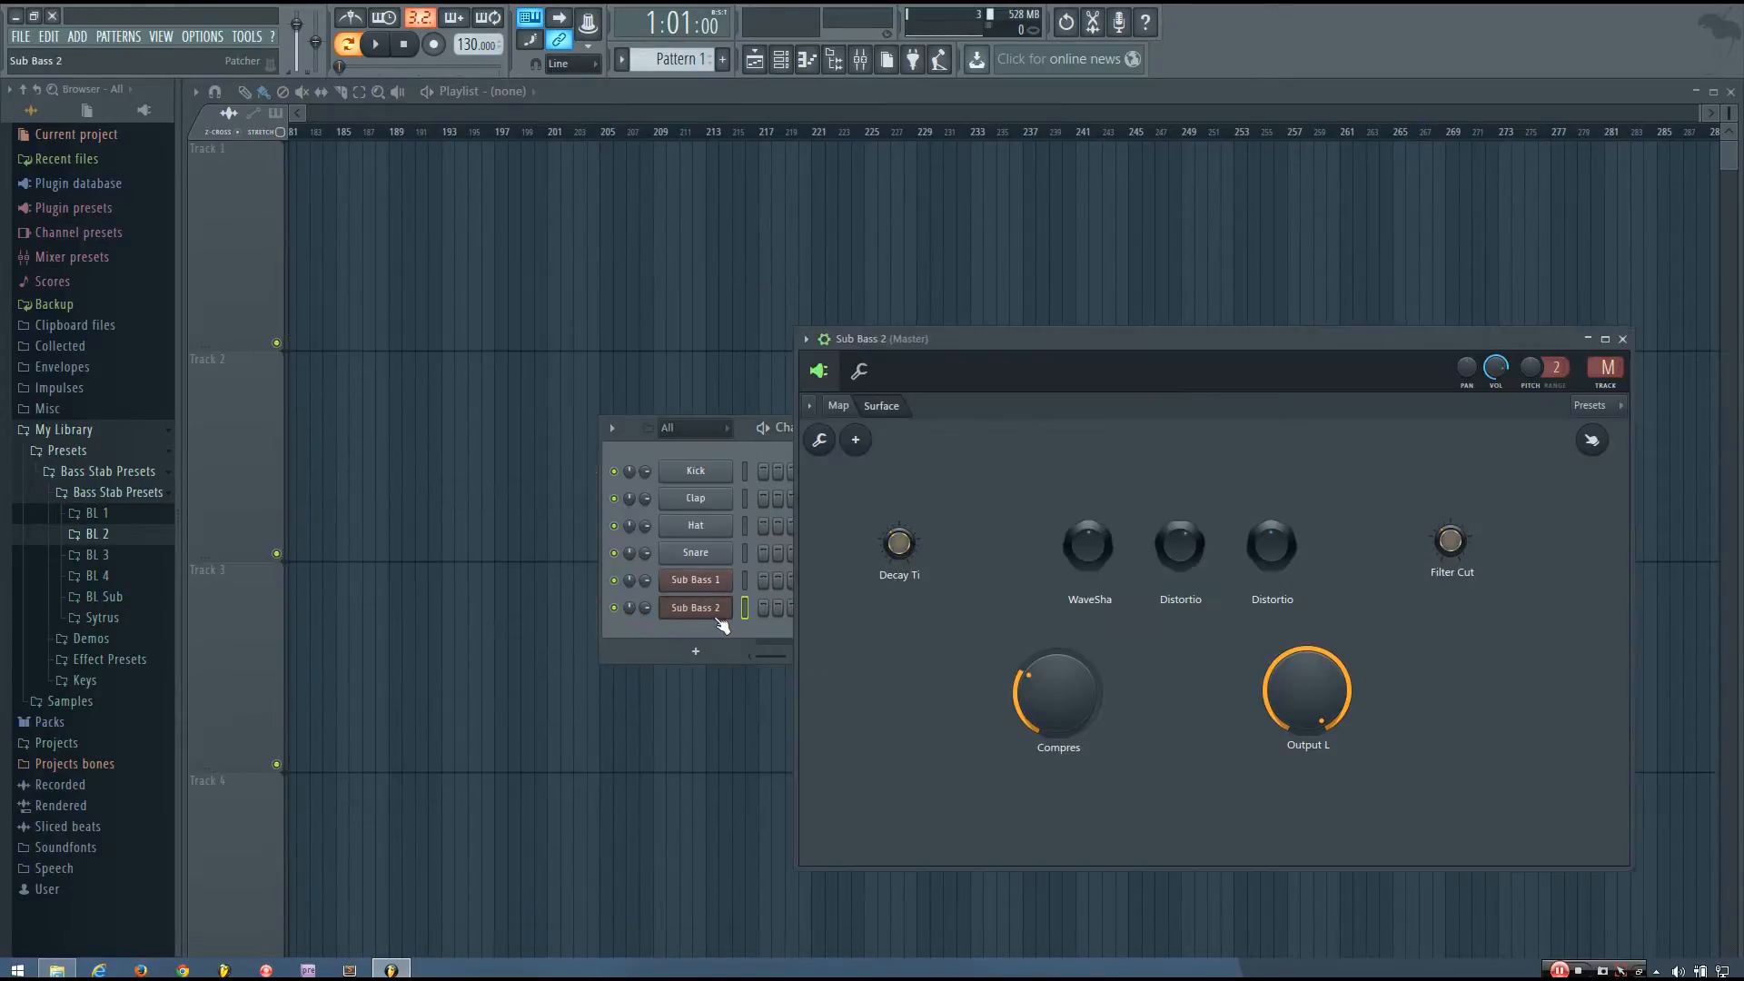
pyautogui.click(838, 405)
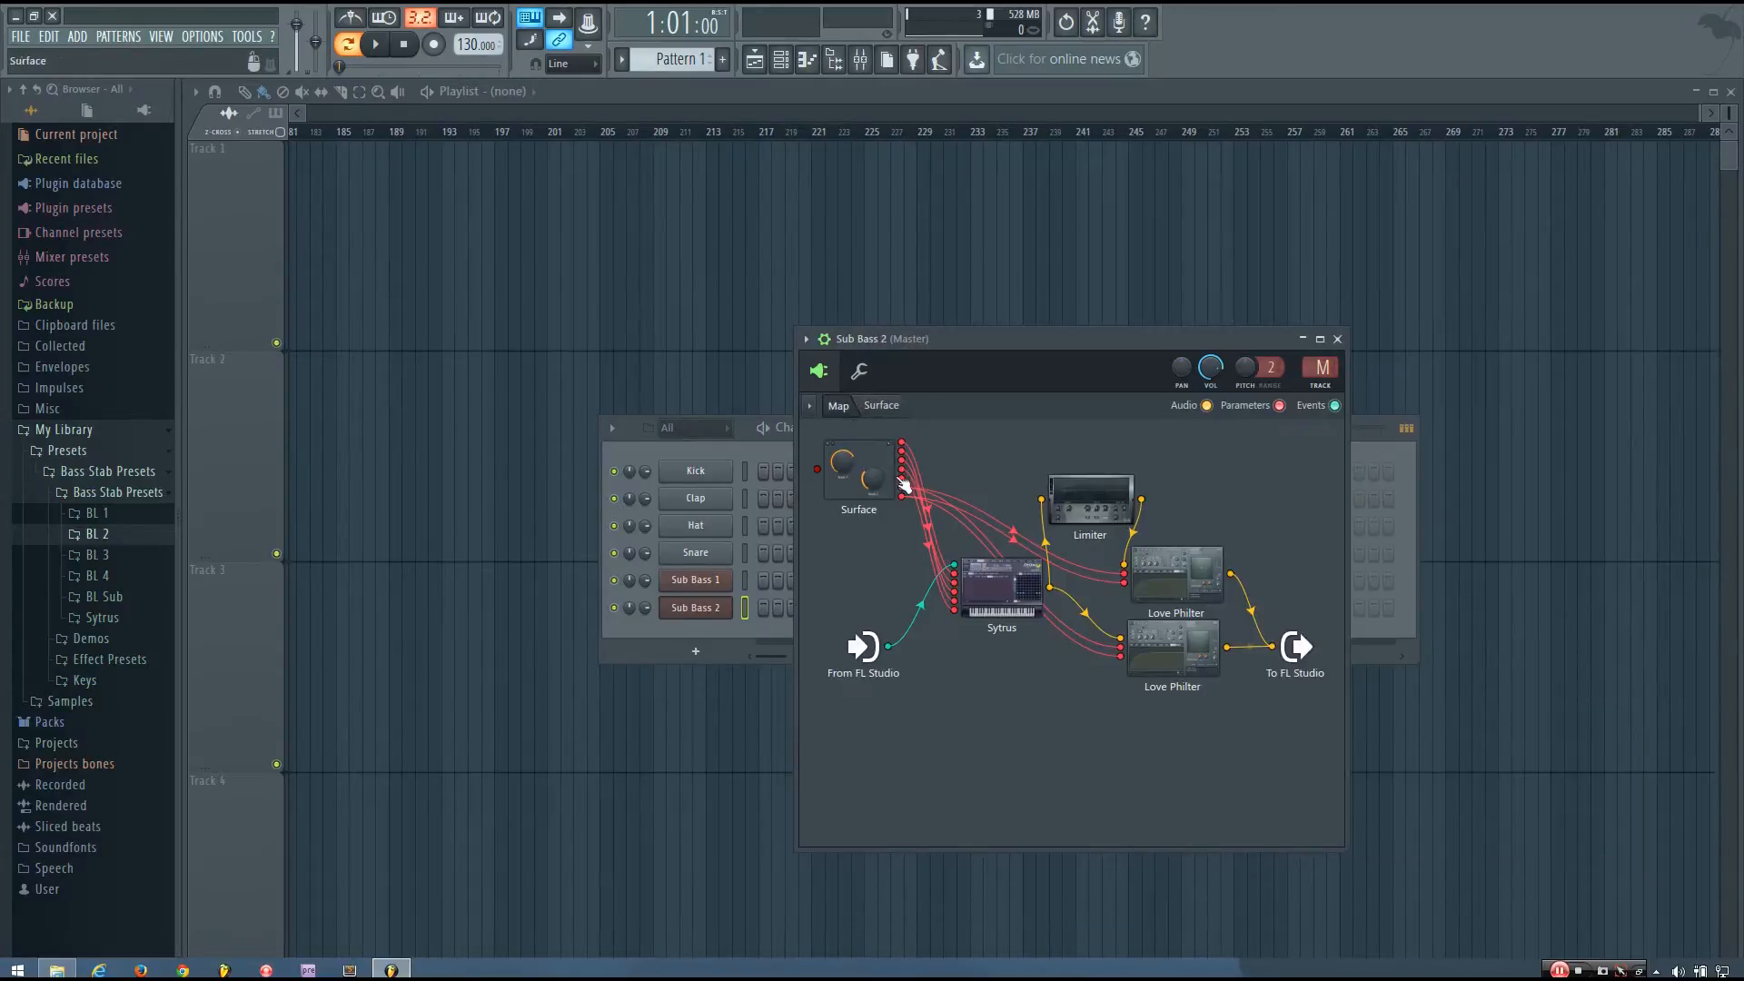
pyautogui.click(997, 581)
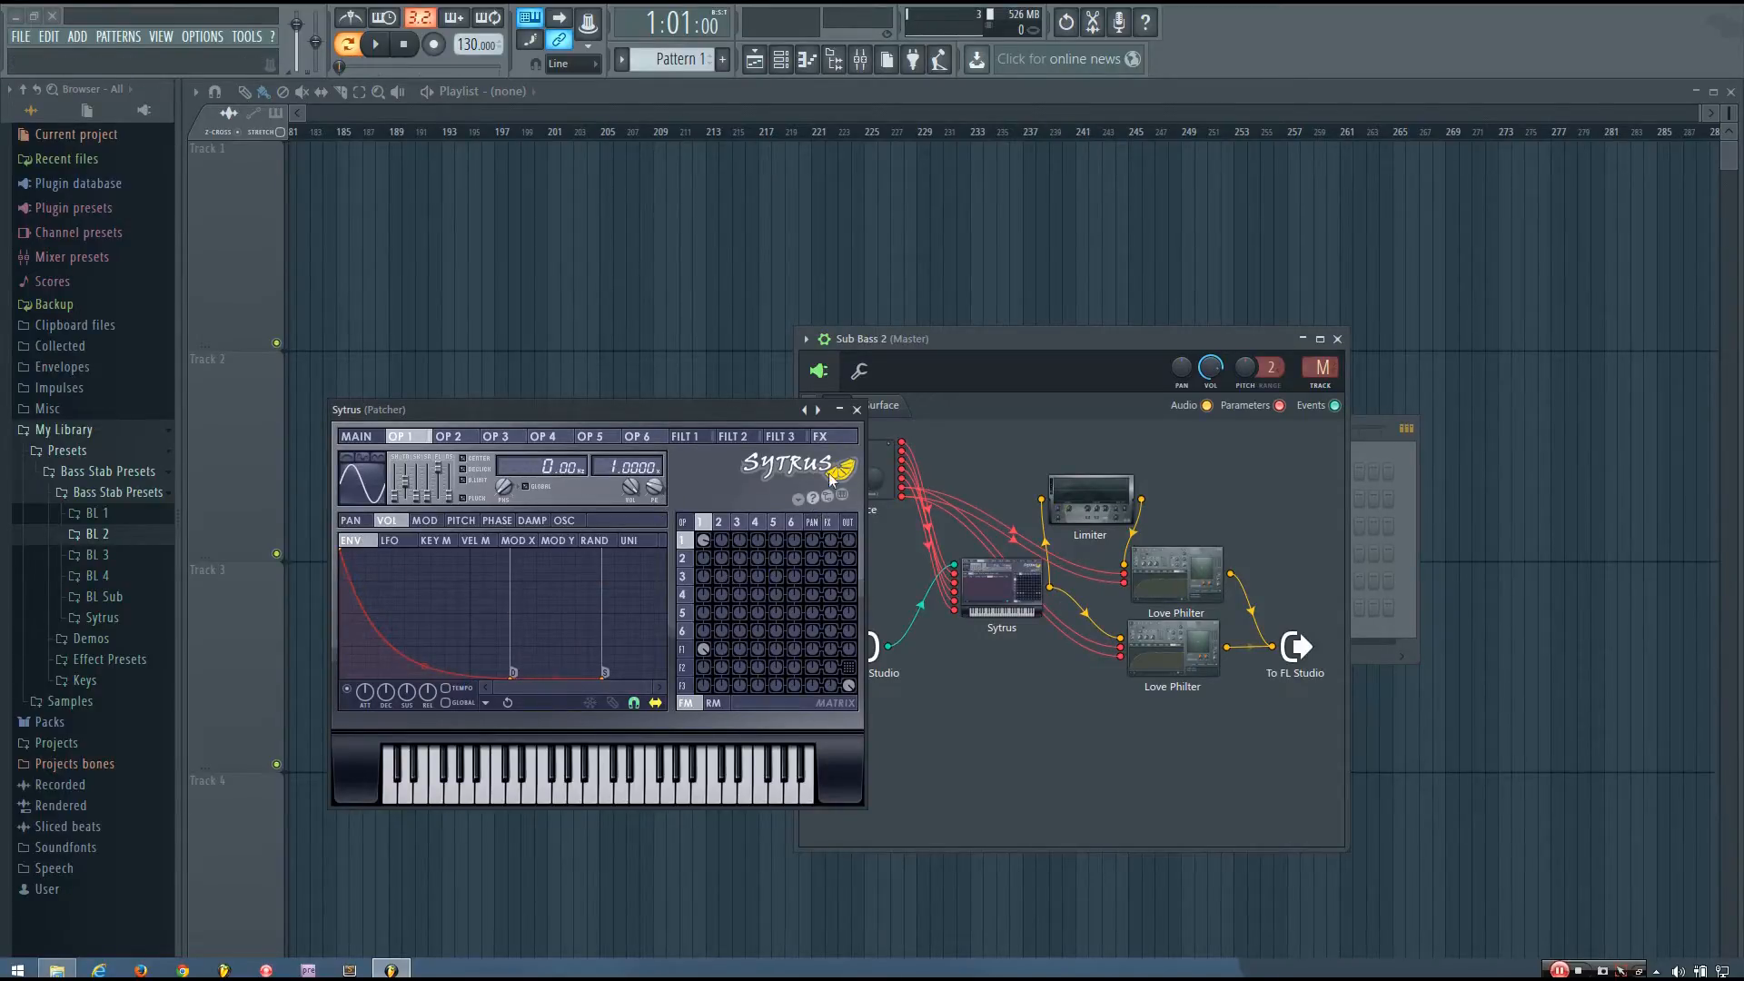
pyautogui.click(857, 409)
pyautogui.click(1337, 339)
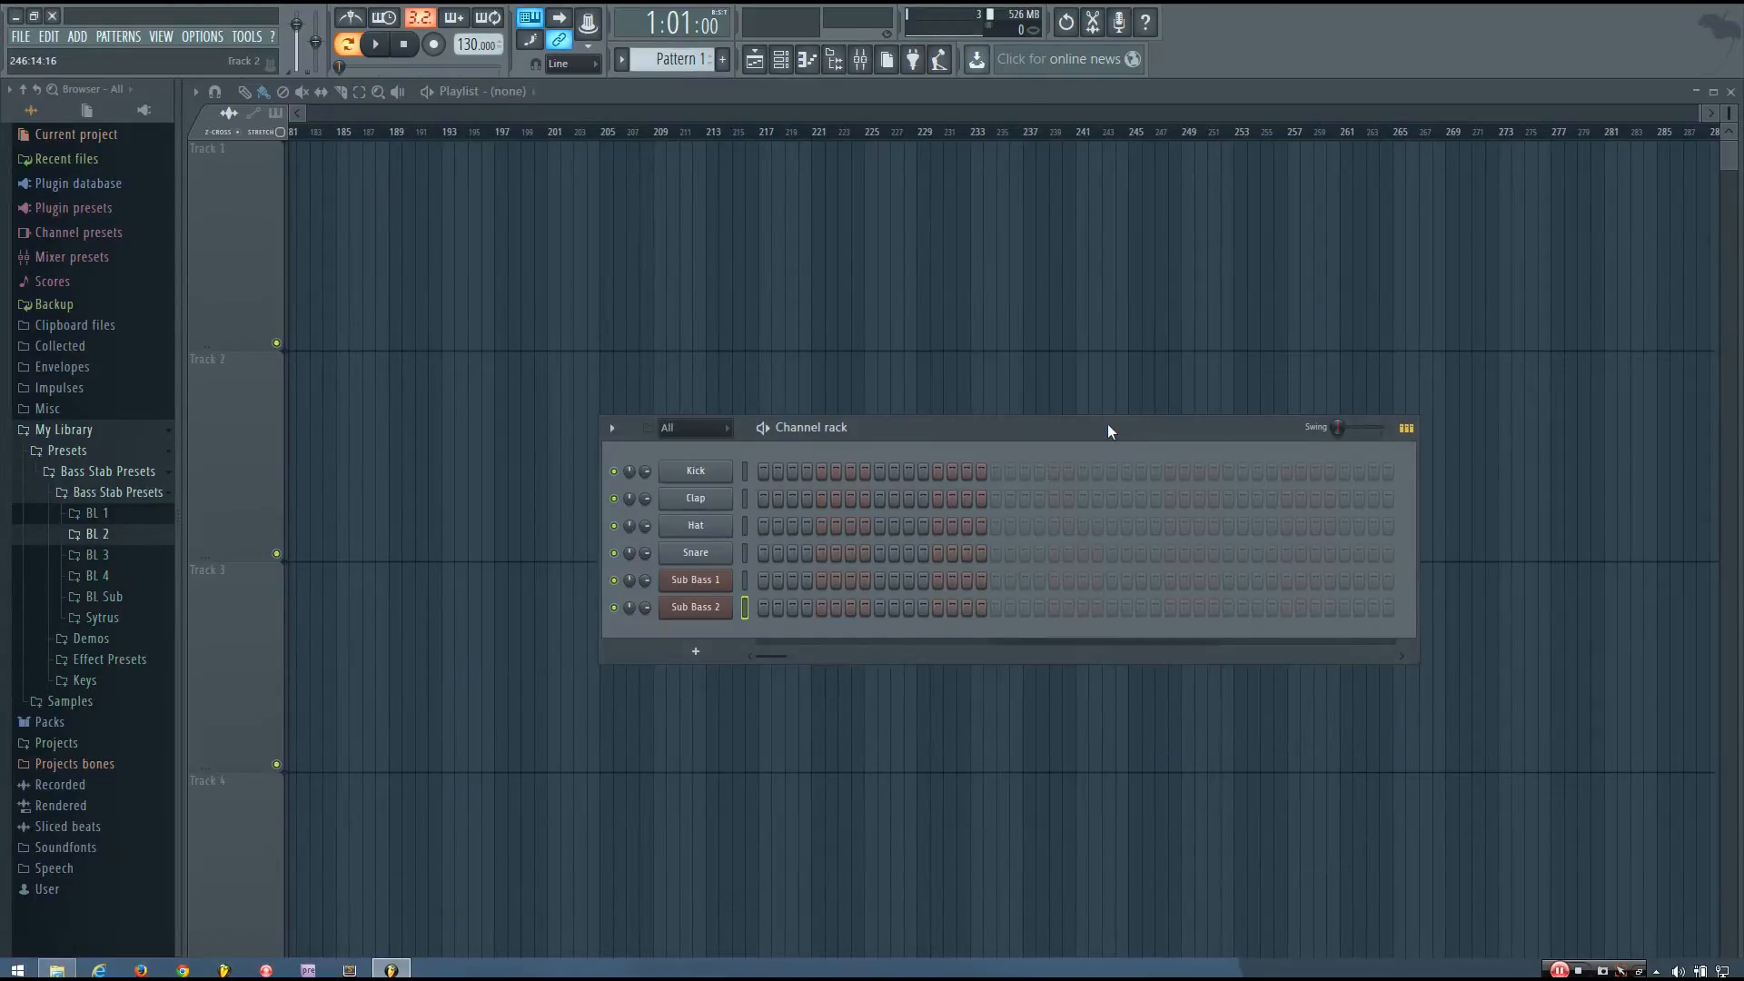
# - Play test notes alternately on the Sub Bass 1 and Sub Bass 2 channels to compare their sounds
pyautogui.moveTo(1053, 437); pyautogui.dragTo(993, 416)
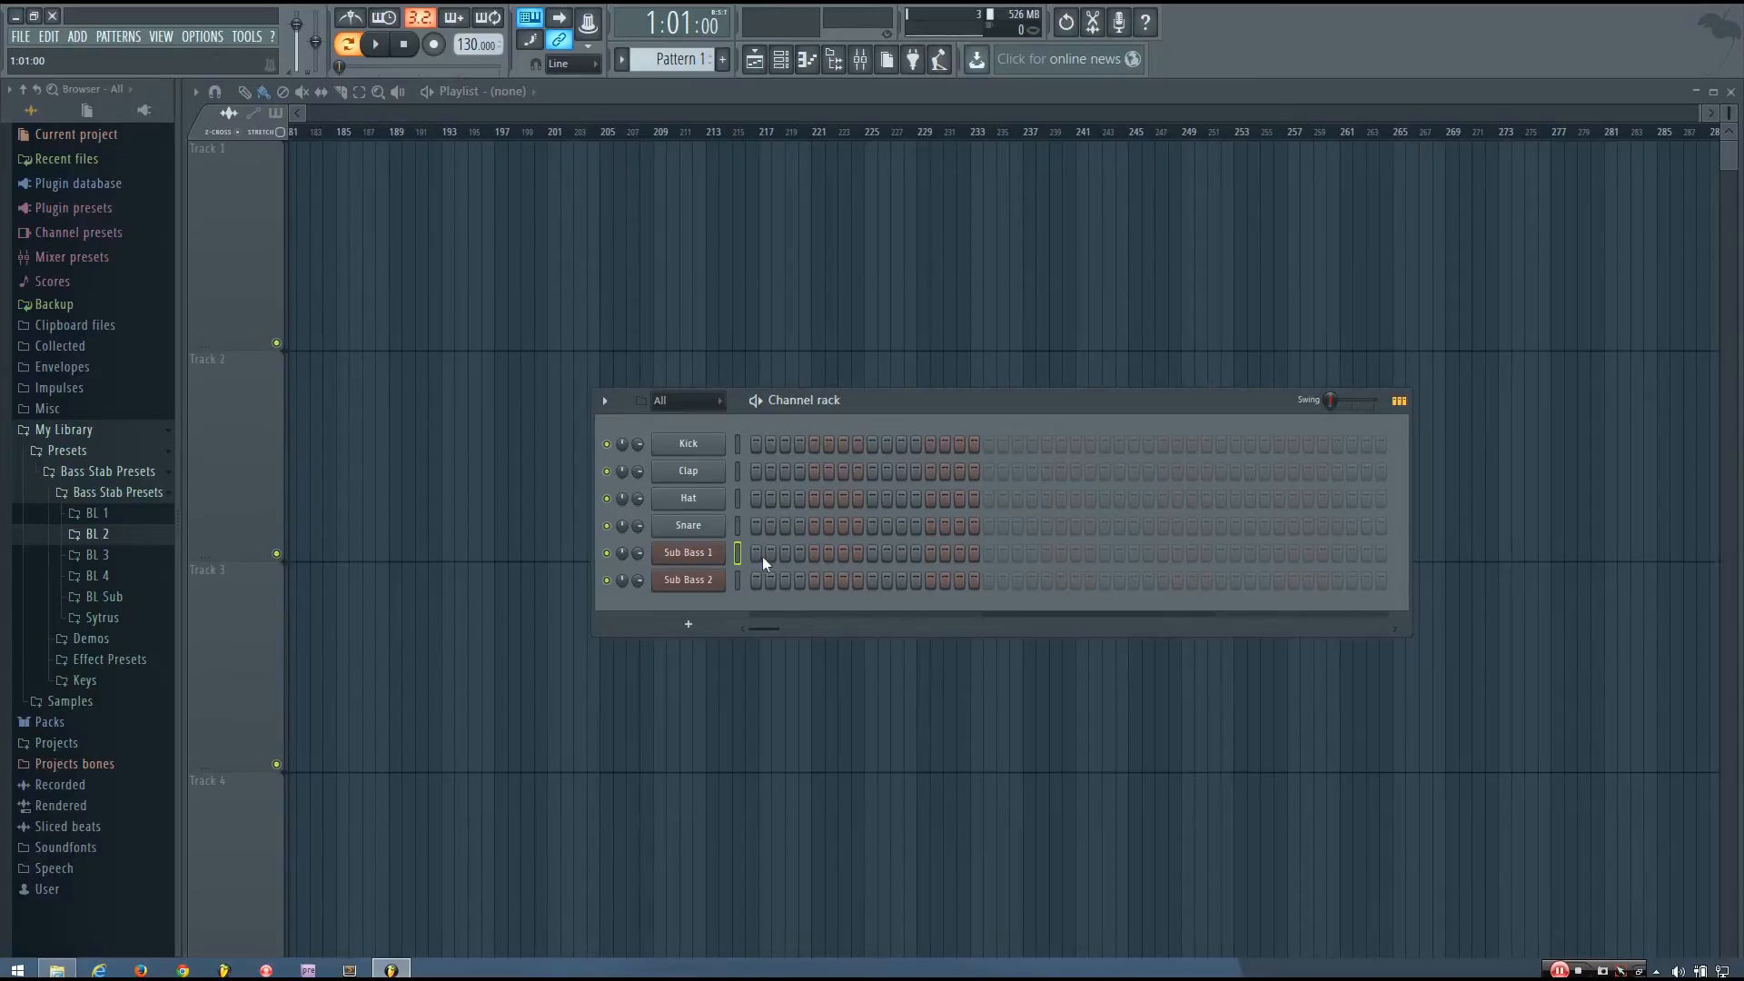
pyautogui.press('z')
pyautogui.press('d')
pyautogui.press('b')
pyautogui.click(737, 580)
pyautogui.press('b')
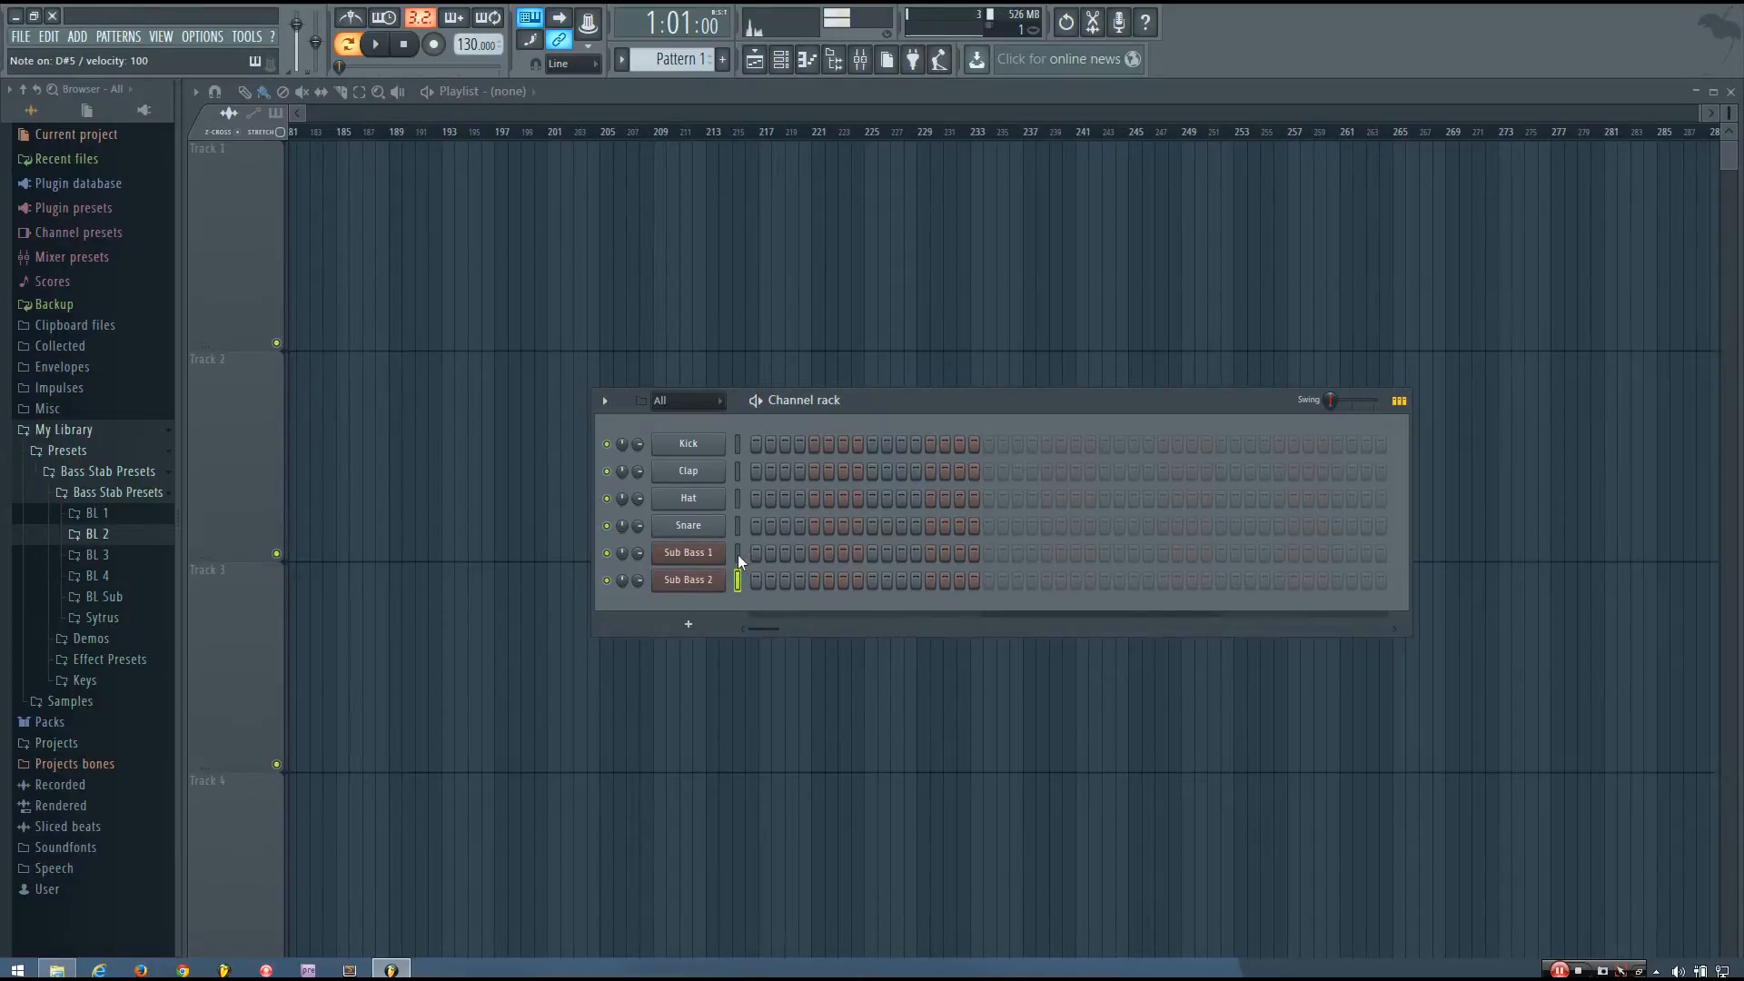
pyautogui.click(737, 556)
pyautogui.press('q')
pyautogui.click(738, 579)
pyautogui.press('q')
pyautogui.click(738, 556)
pyautogui.press('q')
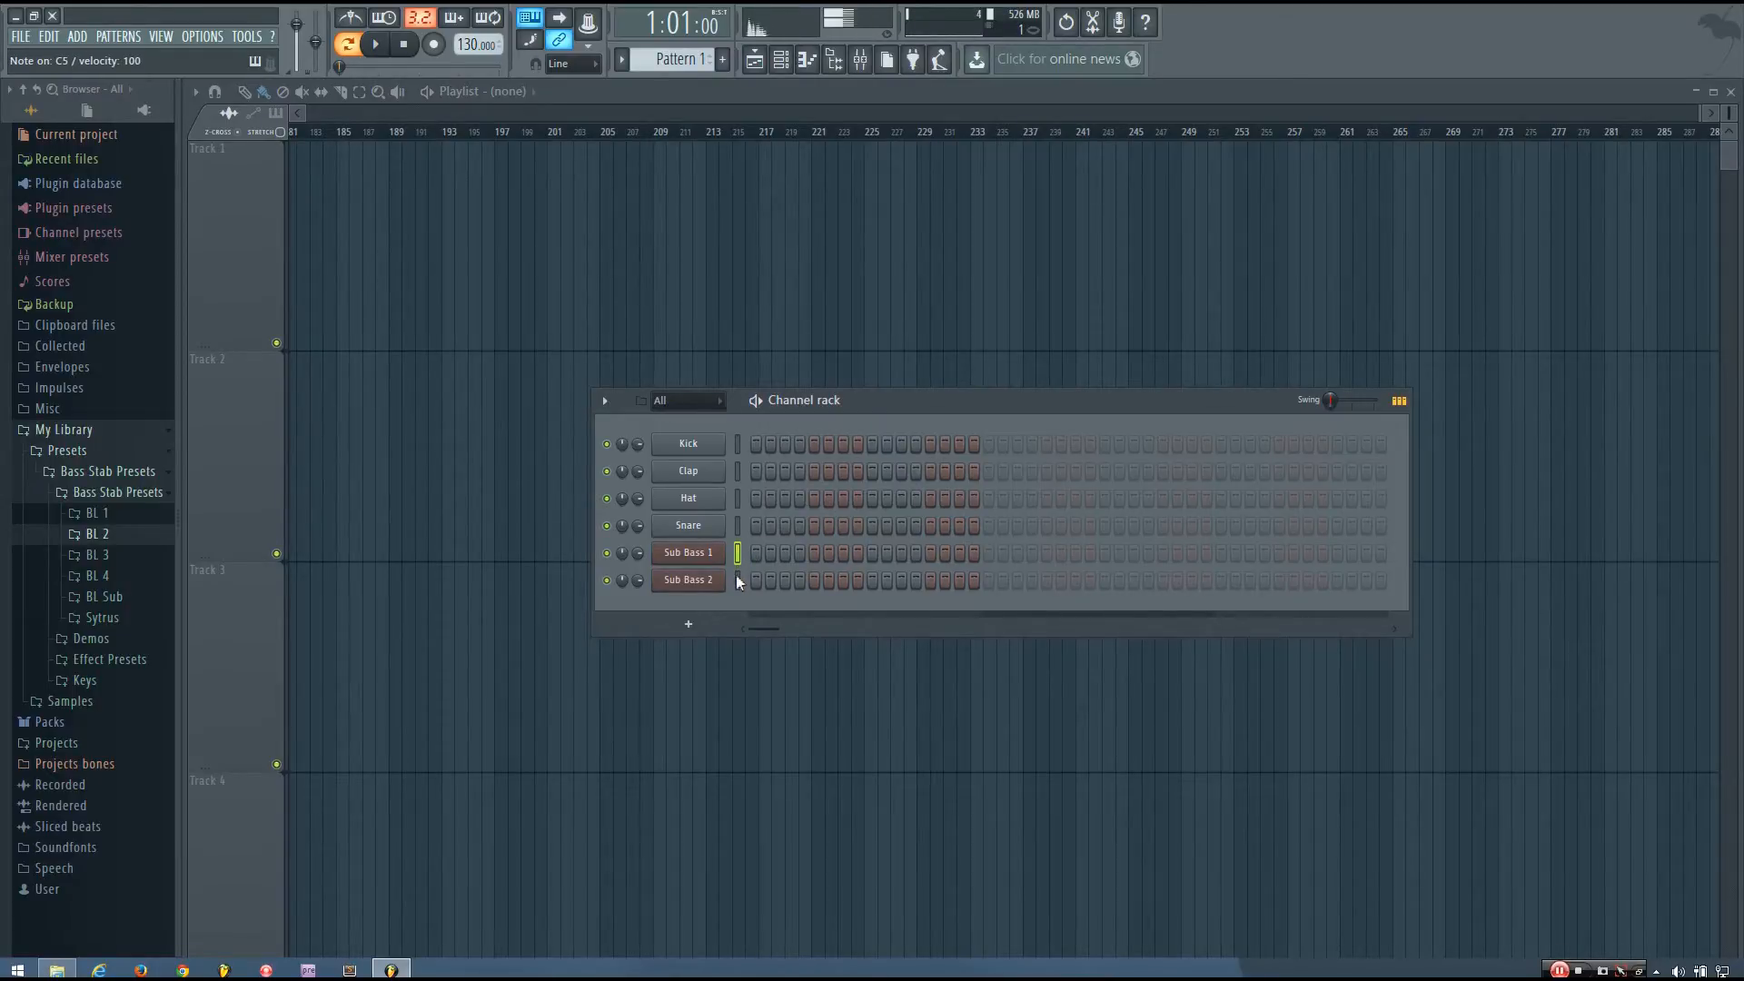
# - Open the Sub Bass 1 Patcher's surface and rearrange its window and the channel rack so the controls are unobstructed
pyautogui.click(695, 554)
pyautogui.click(371, 349)
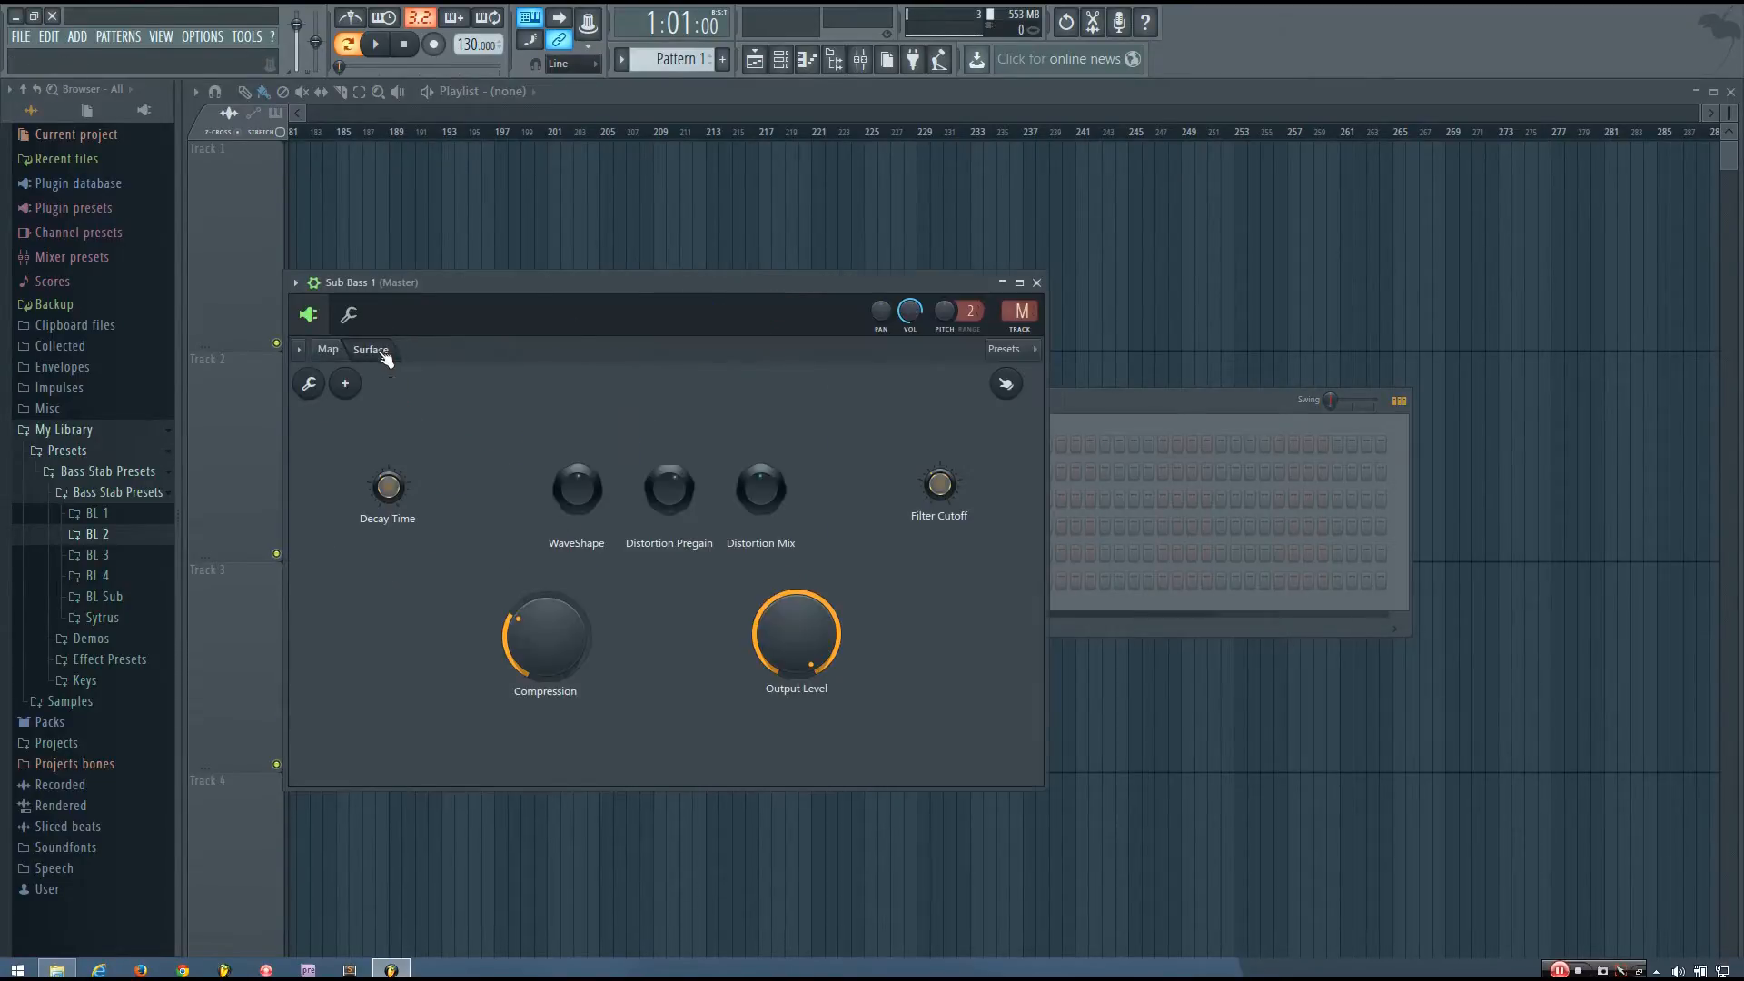
pyautogui.moveTo(551, 286); pyautogui.dragTo(654, 325)
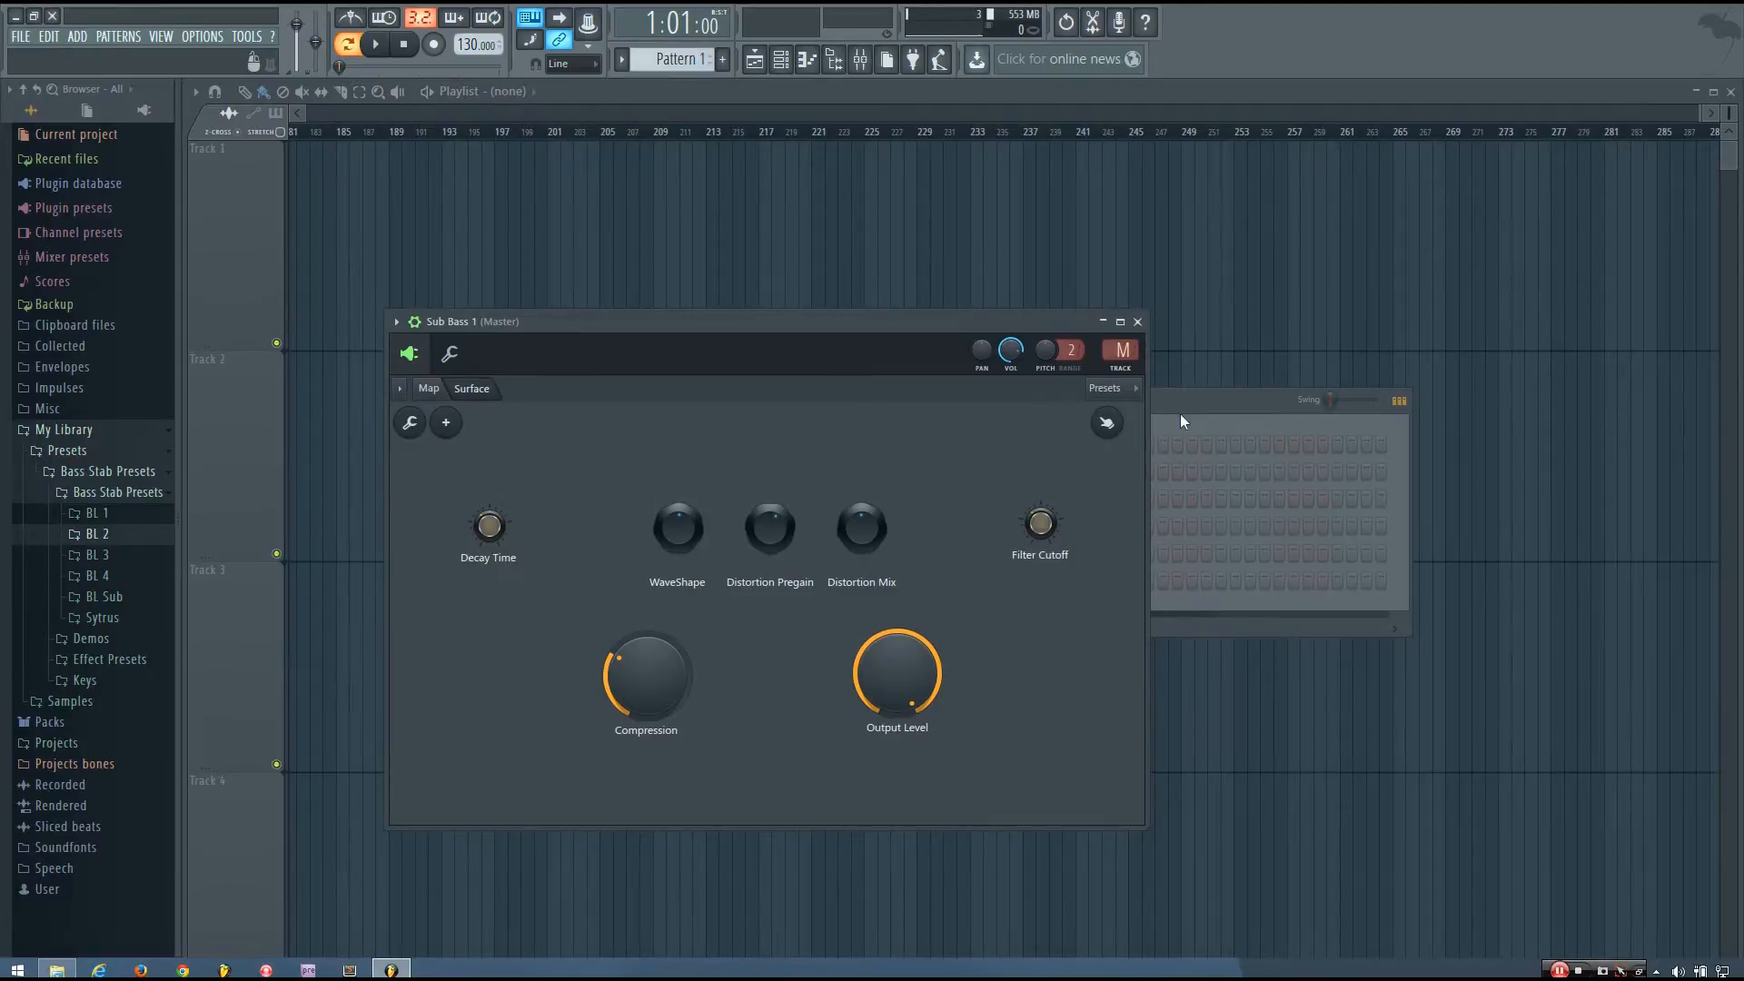
pyautogui.moveTo(1191, 402); pyautogui.dragTo(1394, 522)
pyautogui.moveTo(841, 329); pyautogui.dragTo(870, 243)
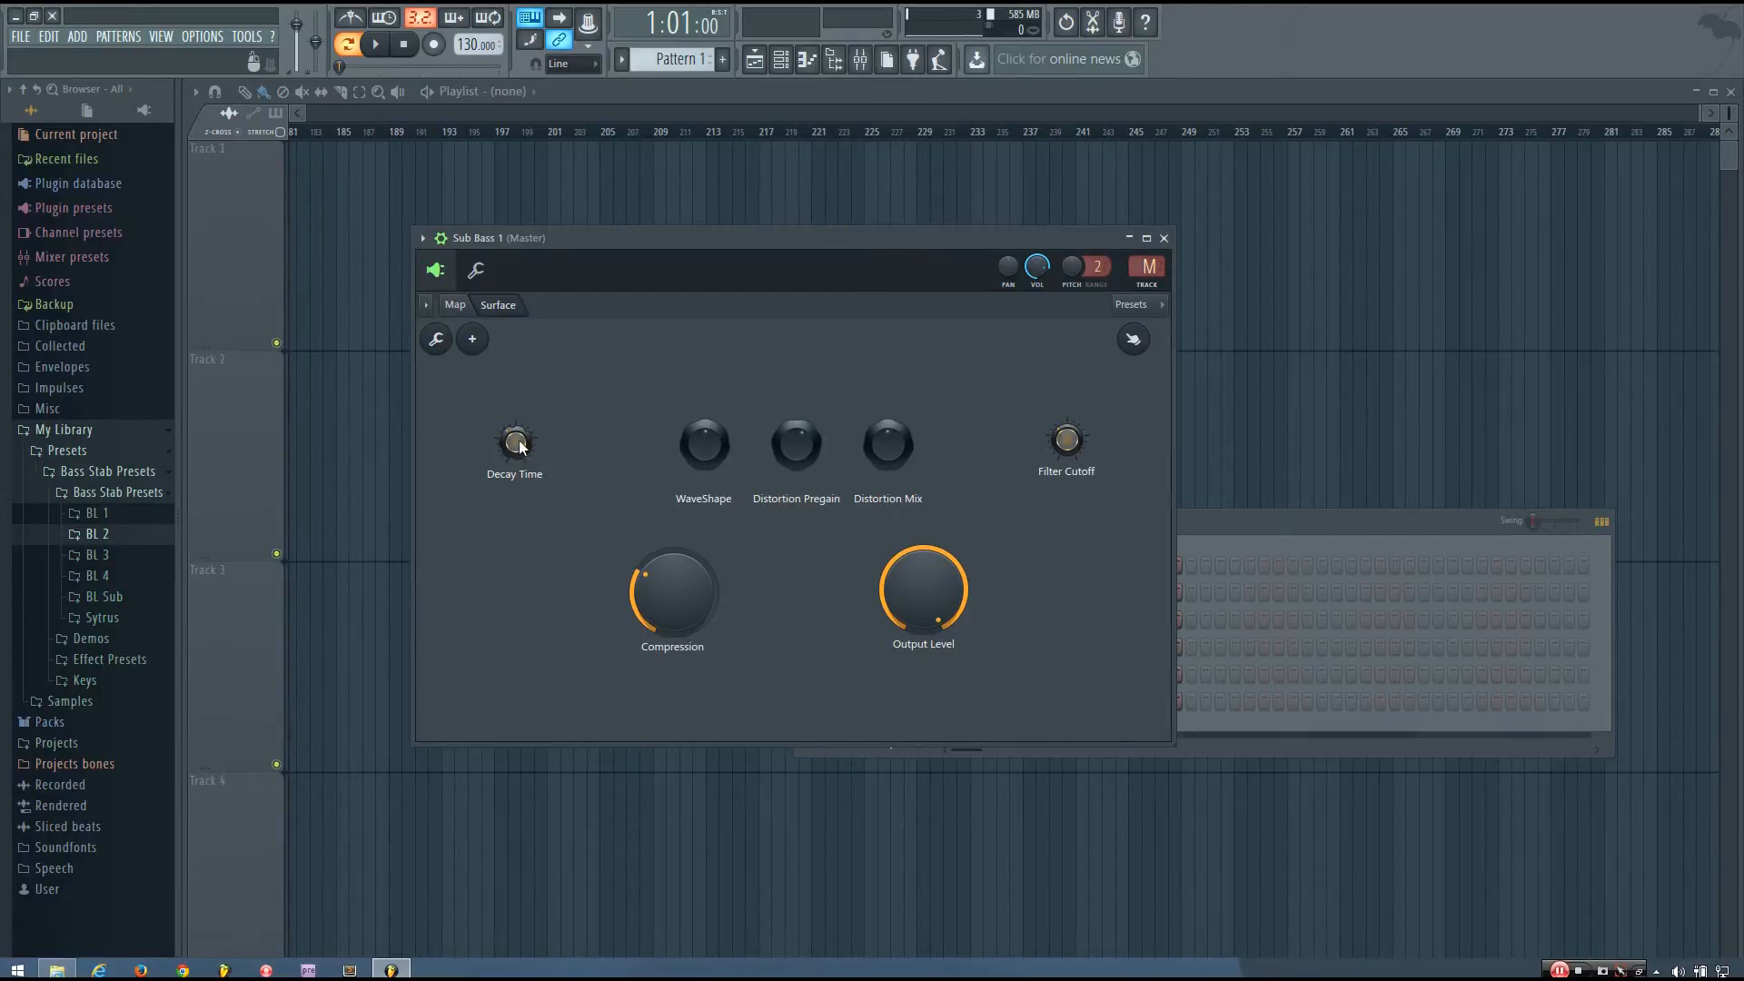
# - Adjust the Sub Bass 1 Decay Time knob up and back while playing test notes to compare decay lengths
pyautogui.press('z')
pyautogui.press('z')
pyautogui.press('z')
pyautogui.press('z')
pyautogui.moveTo(515, 442); pyautogui.dragTo(515, 351)
pyautogui.press('d')
pyautogui.press('d')
pyautogui.press('d')
pyautogui.press('3')
pyautogui.press('b')
pyautogui.moveTo(515, 439); pyautogui.dragTo(521, 436)
pyautogui.moveTo(521, 433); pyautogui.dragTo(519, 433)
pyautogui.press('b')
# - Sweep the Sub Bass 1 WaveShape knob, leave it at its minimum, and play test notes
pyautogui.moveTo(705, 445); pyautogui.dragTo(705, 425)
pyautogui.moveTo(704, 425)
pyautogui.mouseDown()
pyautogui.moveTo(705, 304)
pyautogui.moveTo(705, 450)
pyautogui.mouseUp()
pyautogui.moveTo(706, 450); pyautogui.dragTo(706, 457)
pyautogui.press('q')
pyautogui.press('q')
pyautogui.press('q')
pyautogui.press('q')
# - Raise Distortion Mix to its maximum, play test notes, and try the Distortion Pregain knob on Sub Bass 1
pyautogui.moveTo(900, 451); pyautogui.dragTo(899, 318)
pyautogui.press('q')
pyautogui.press('q')
pyautogui.press('t')
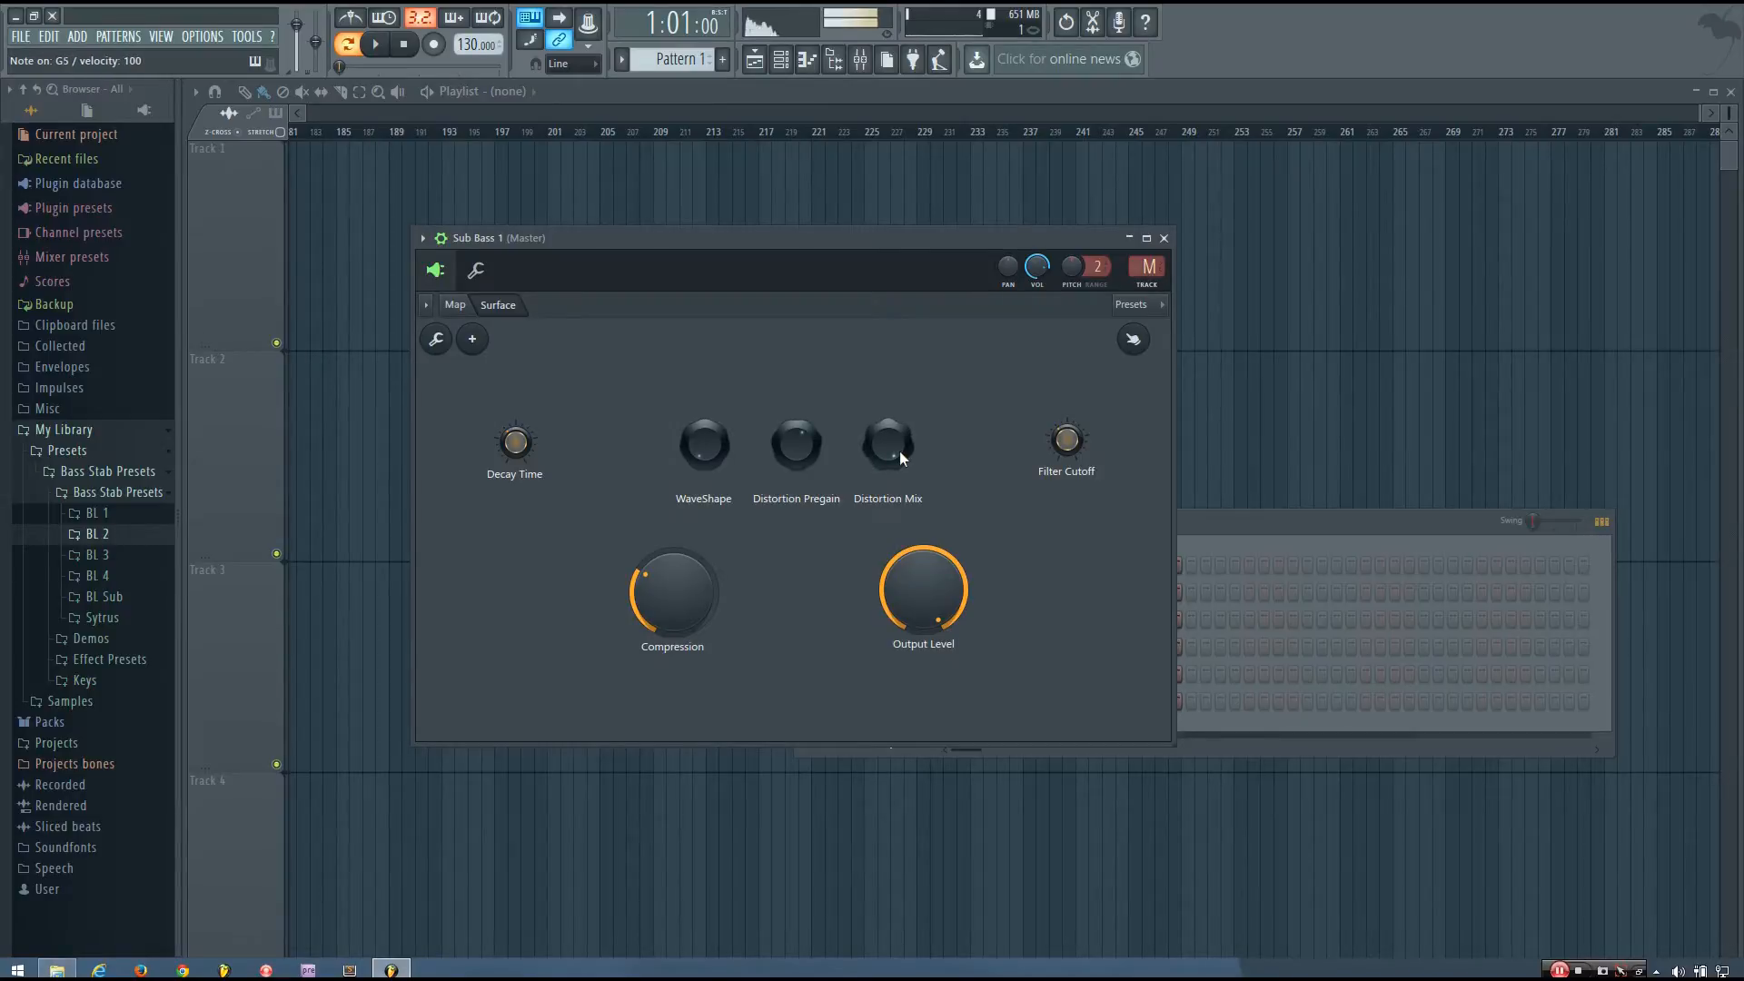
pyautogui.press('b')
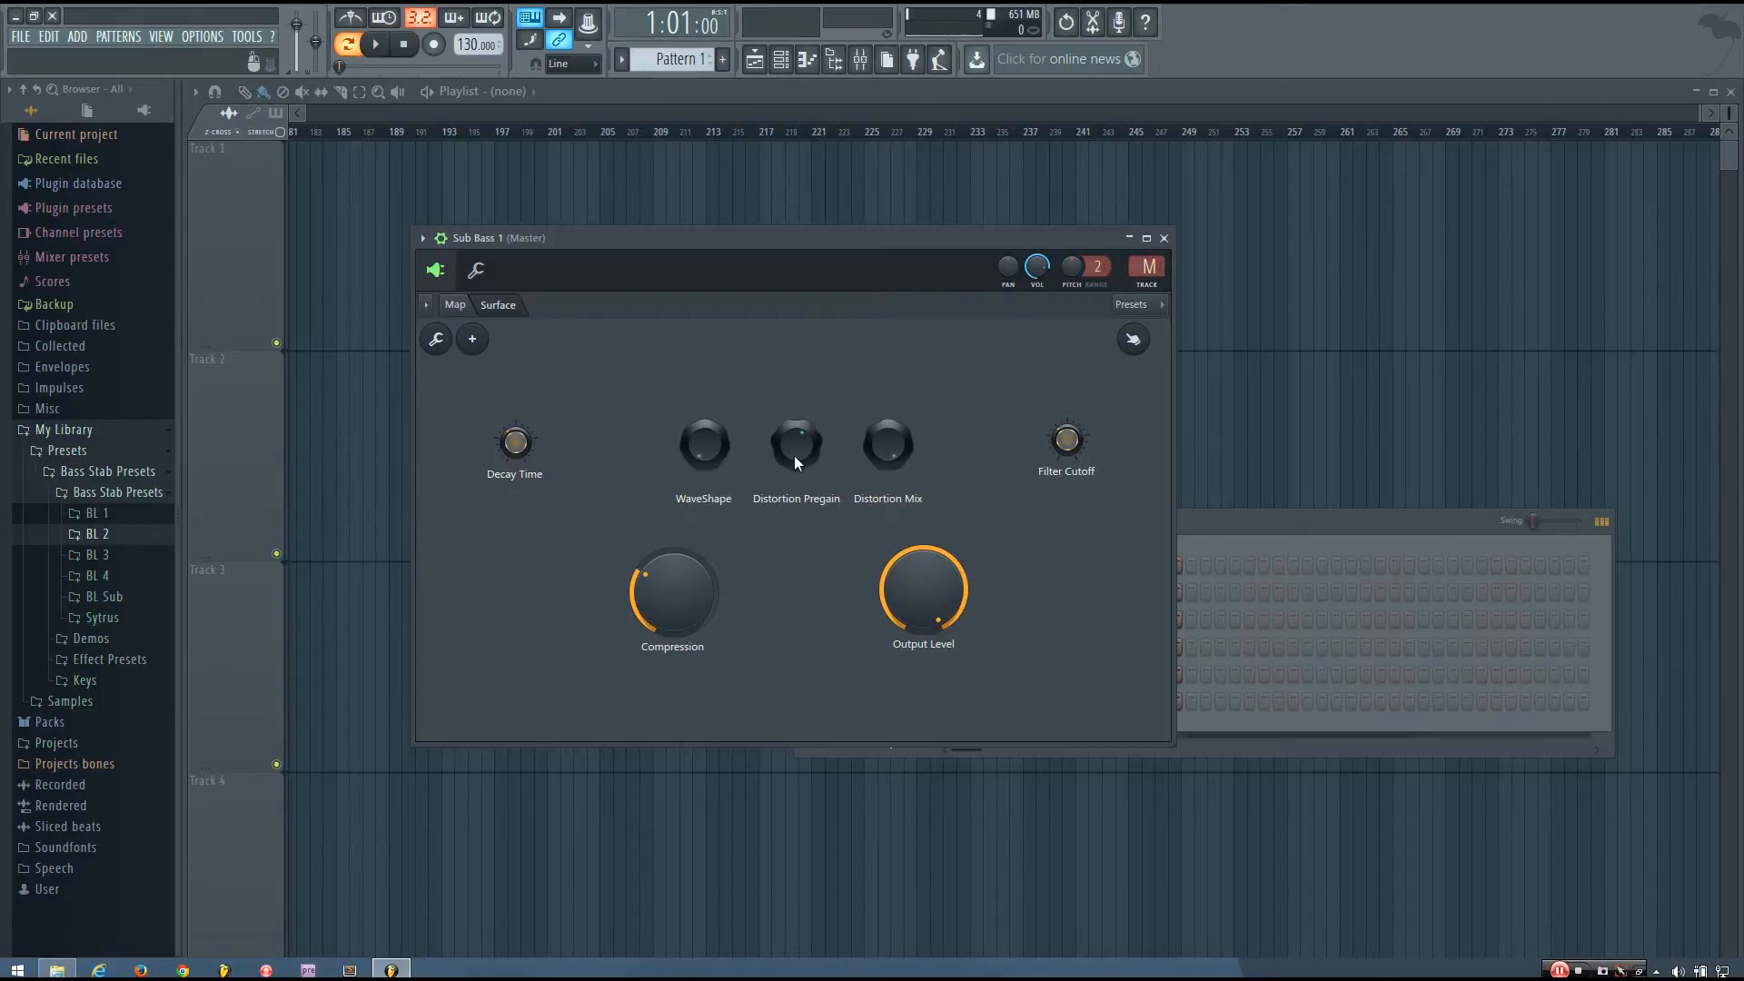
pyautogui.moveTo(799, 443); pyautogui.dragTo(799, 459)
pyautogui.moveTo(800, 443); pyautogui.dragTo(799, 458)
# - Reset the Distortion Mix, Distortion Pregain and WaveShape knobs of Sub Bass 1 to their default values
pyautogui.rightClick(880, 447)
pyautogui.click(889, 462)
pyautogui.rightClick(809, 450)
pyautogui.click(828, 463)
pyautogui.rightClick(688, 440)
pyautogui.click(713, 452)
# - Turn up the Sub Bass 1 Filter Cutoff and play test notes at different pitches to hear its effect
pyautogui.press('z')
pyautogui.press('z')
pyautogui.press('z')
pyautogui.press('q')
pyautogui.moveTo(1068, 440); pyautogui.dragTo(1068, 404)
pyautogui.press('d')
pyautogui.press('b')
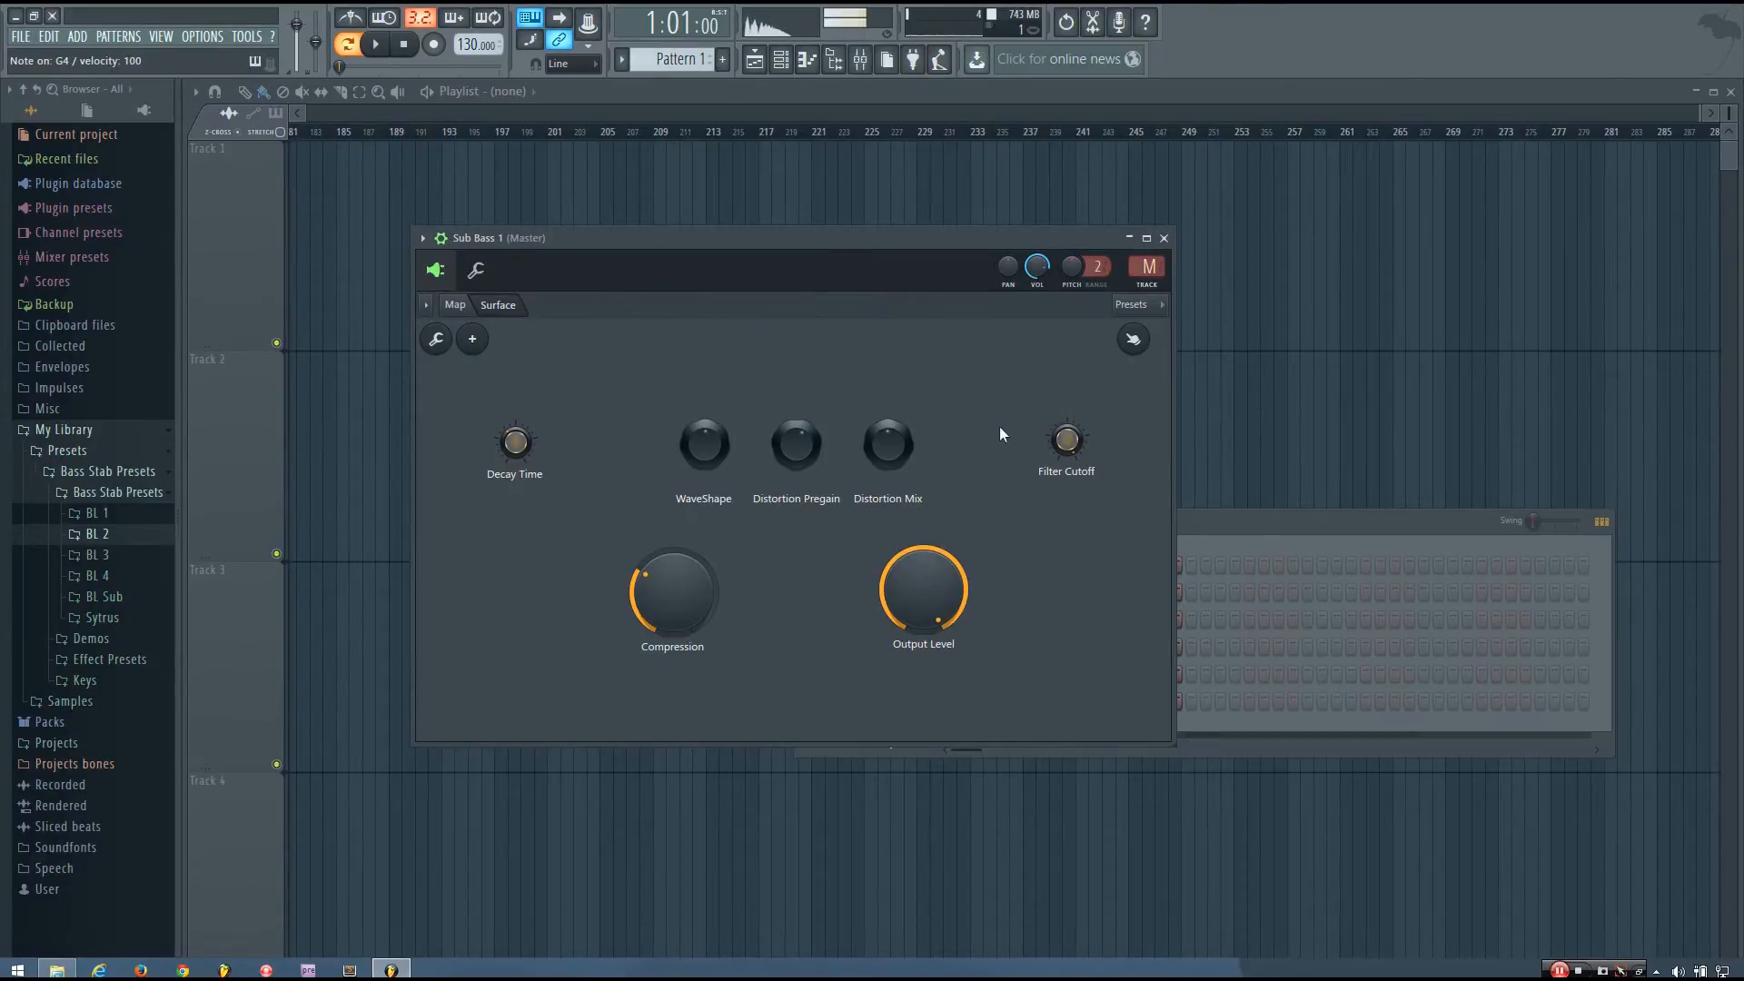
pyautogui.press('3')
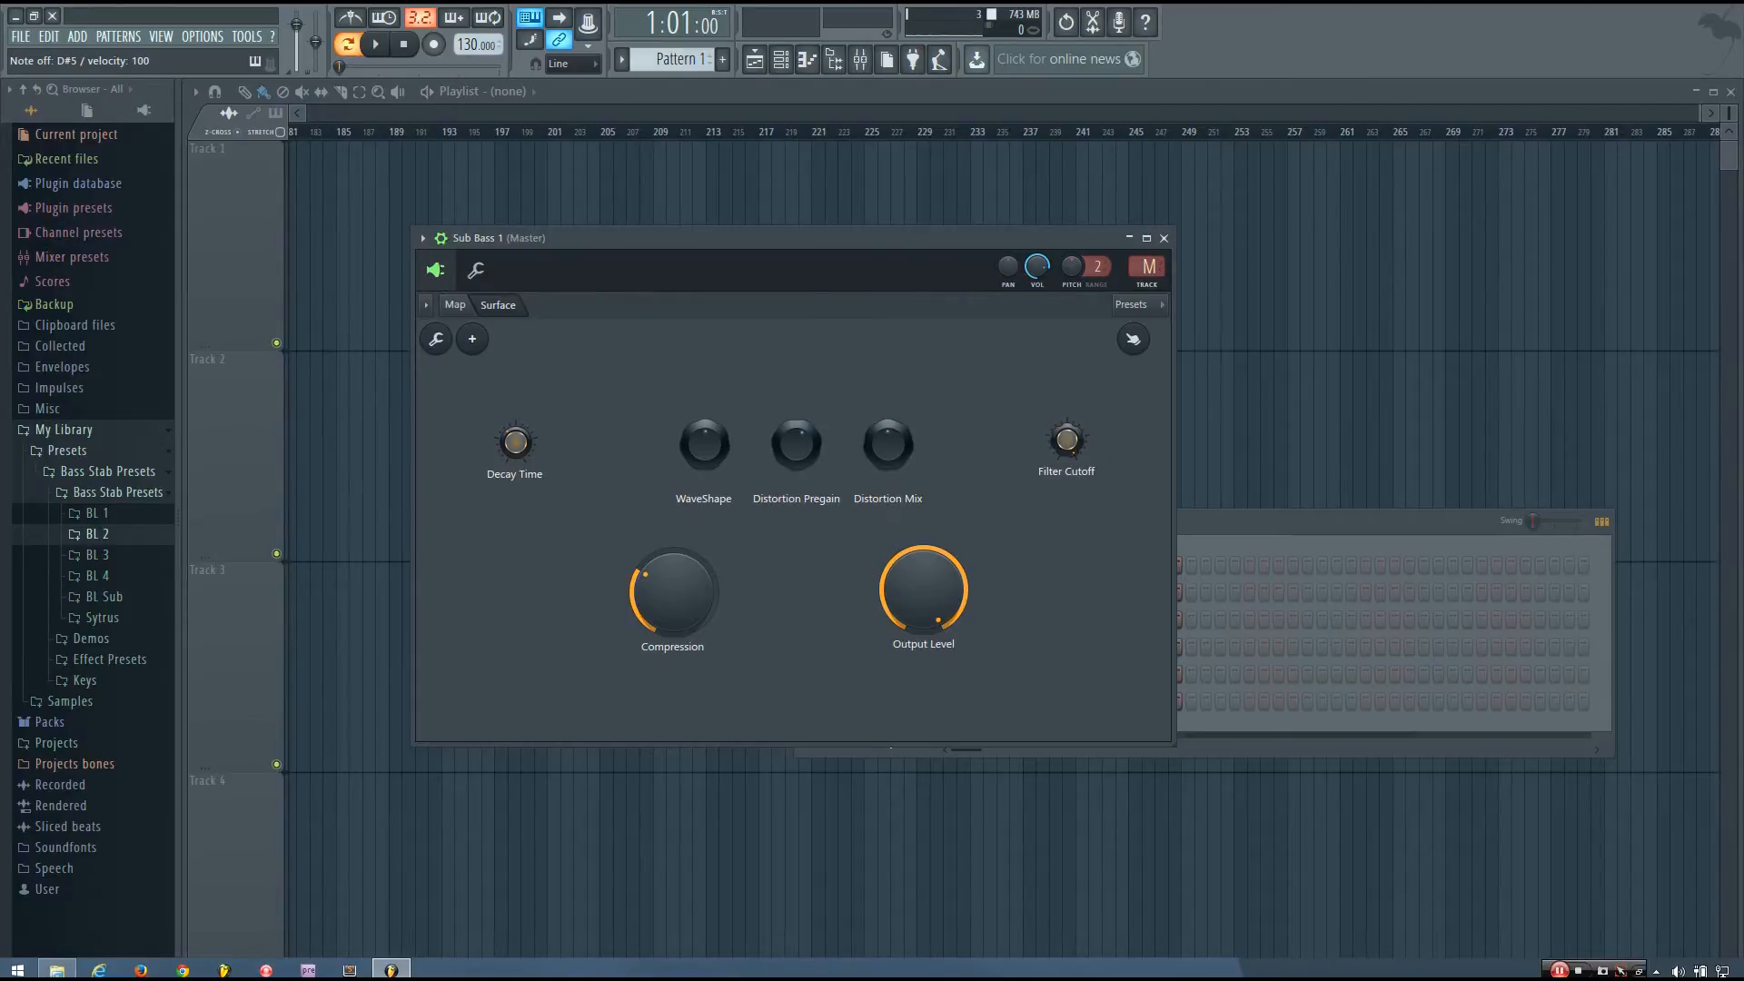
pyautogui.press('3')
pyautogui.press('b')
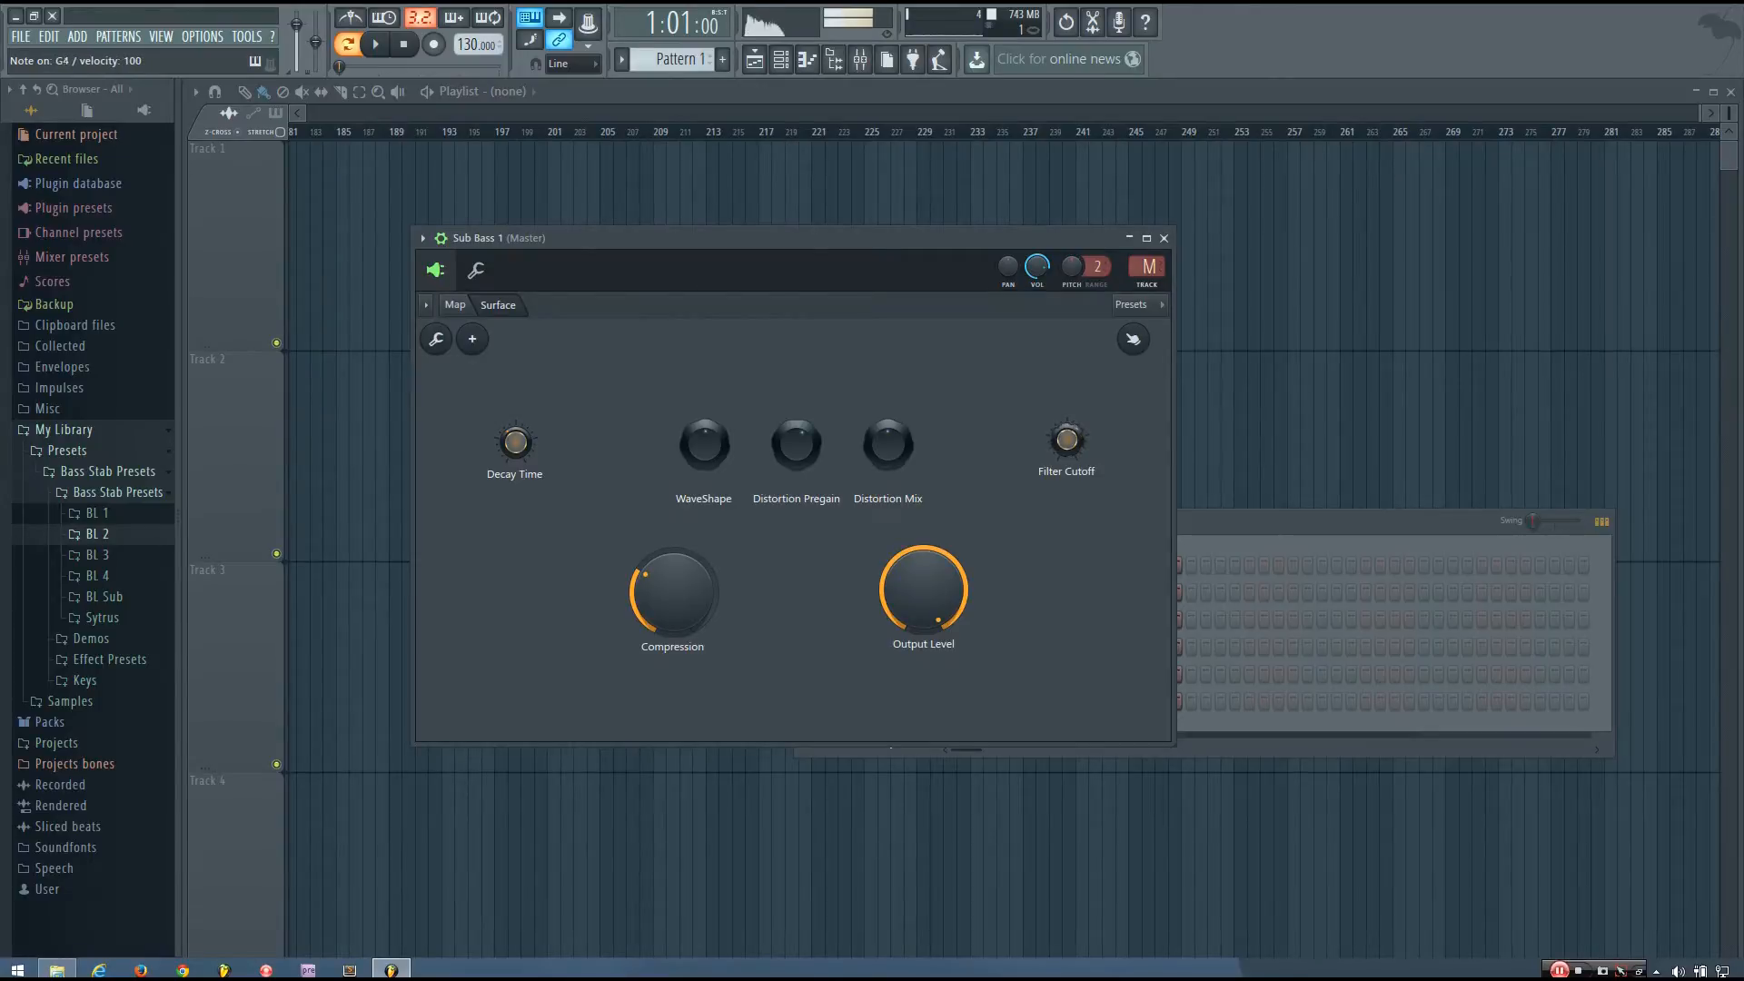
pyautogui.press('3')
pyautogui.press('q')
pyautogui.press('b')
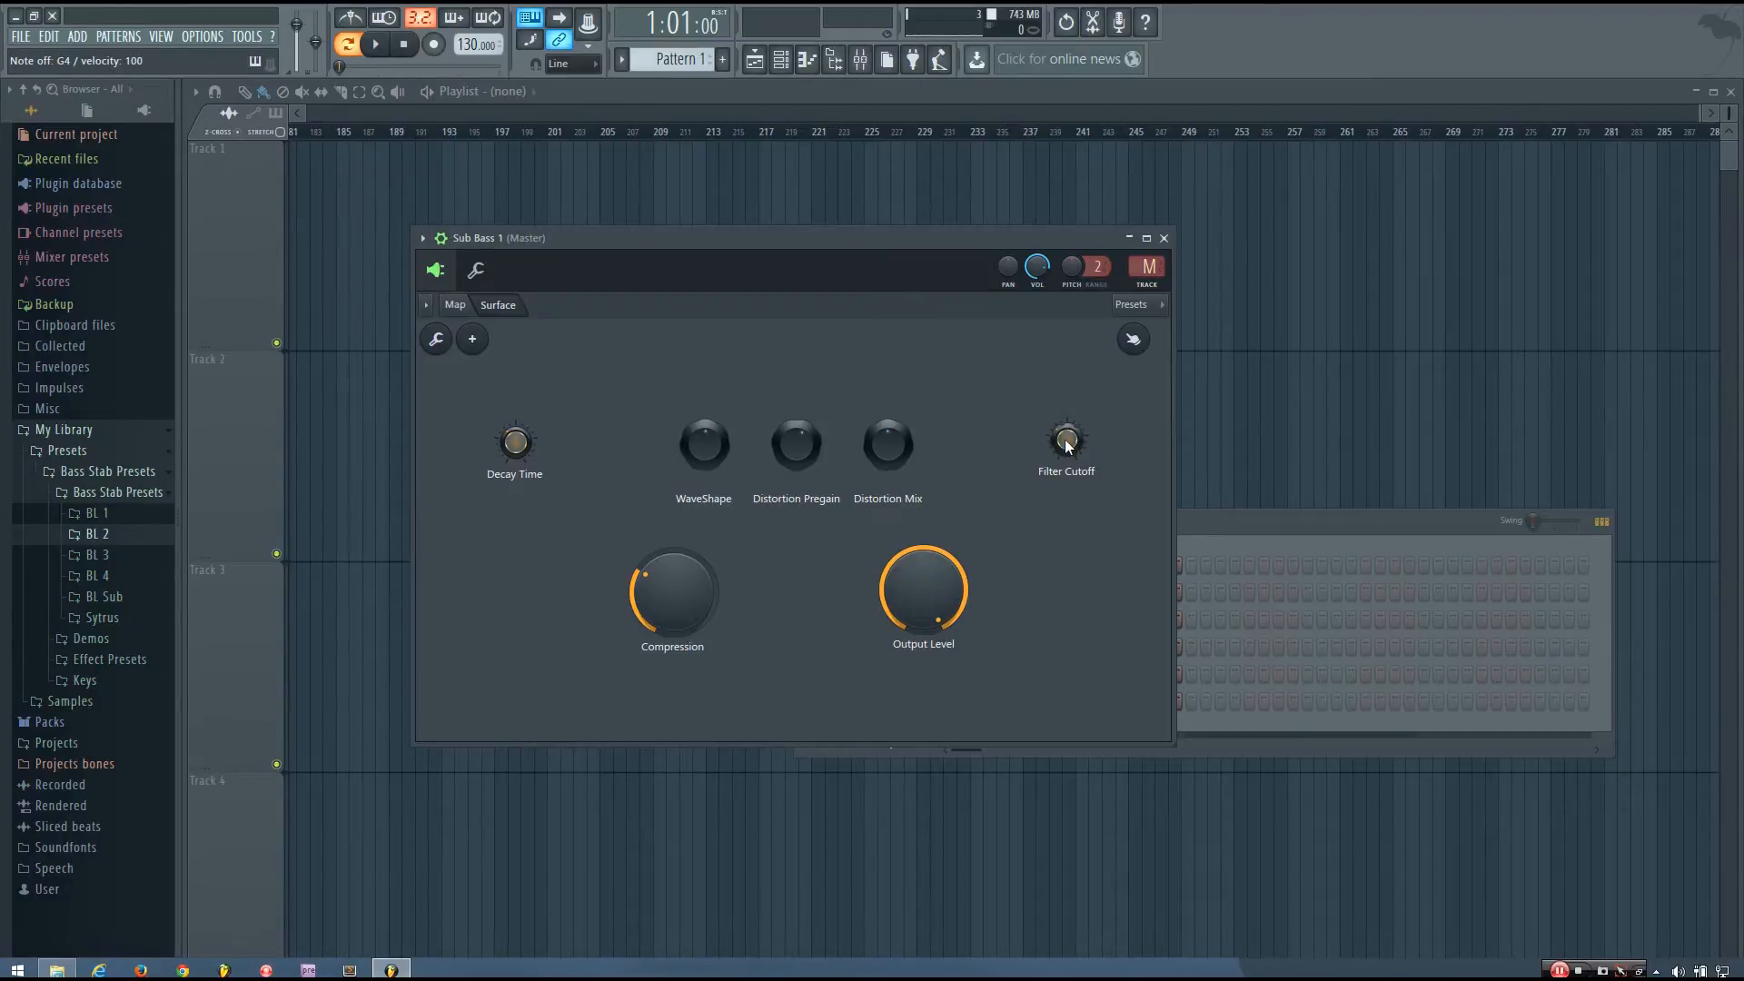
# - Nudge the Output Level knob, turn Distortion Mix down to its minimum, and play test notes
pyautogui.moveTo(923, 588)
pyautogui.mouseDown()
pyautogui.moveTo(924, 680)
pyautogui.moveTo(926, 584)
pyautogui.mouseUp()
pyautogui.moveTo(890, 440); pyautogui.dragTo(890, 491)
pyautogui.press('d')
pyautogui.press('z')
pyautogui.press('d')
# - Turn the Sub Bass 1 Compression knob down to zero and play test notes without compression
pyautogui.scroll(-5, 678, 595)
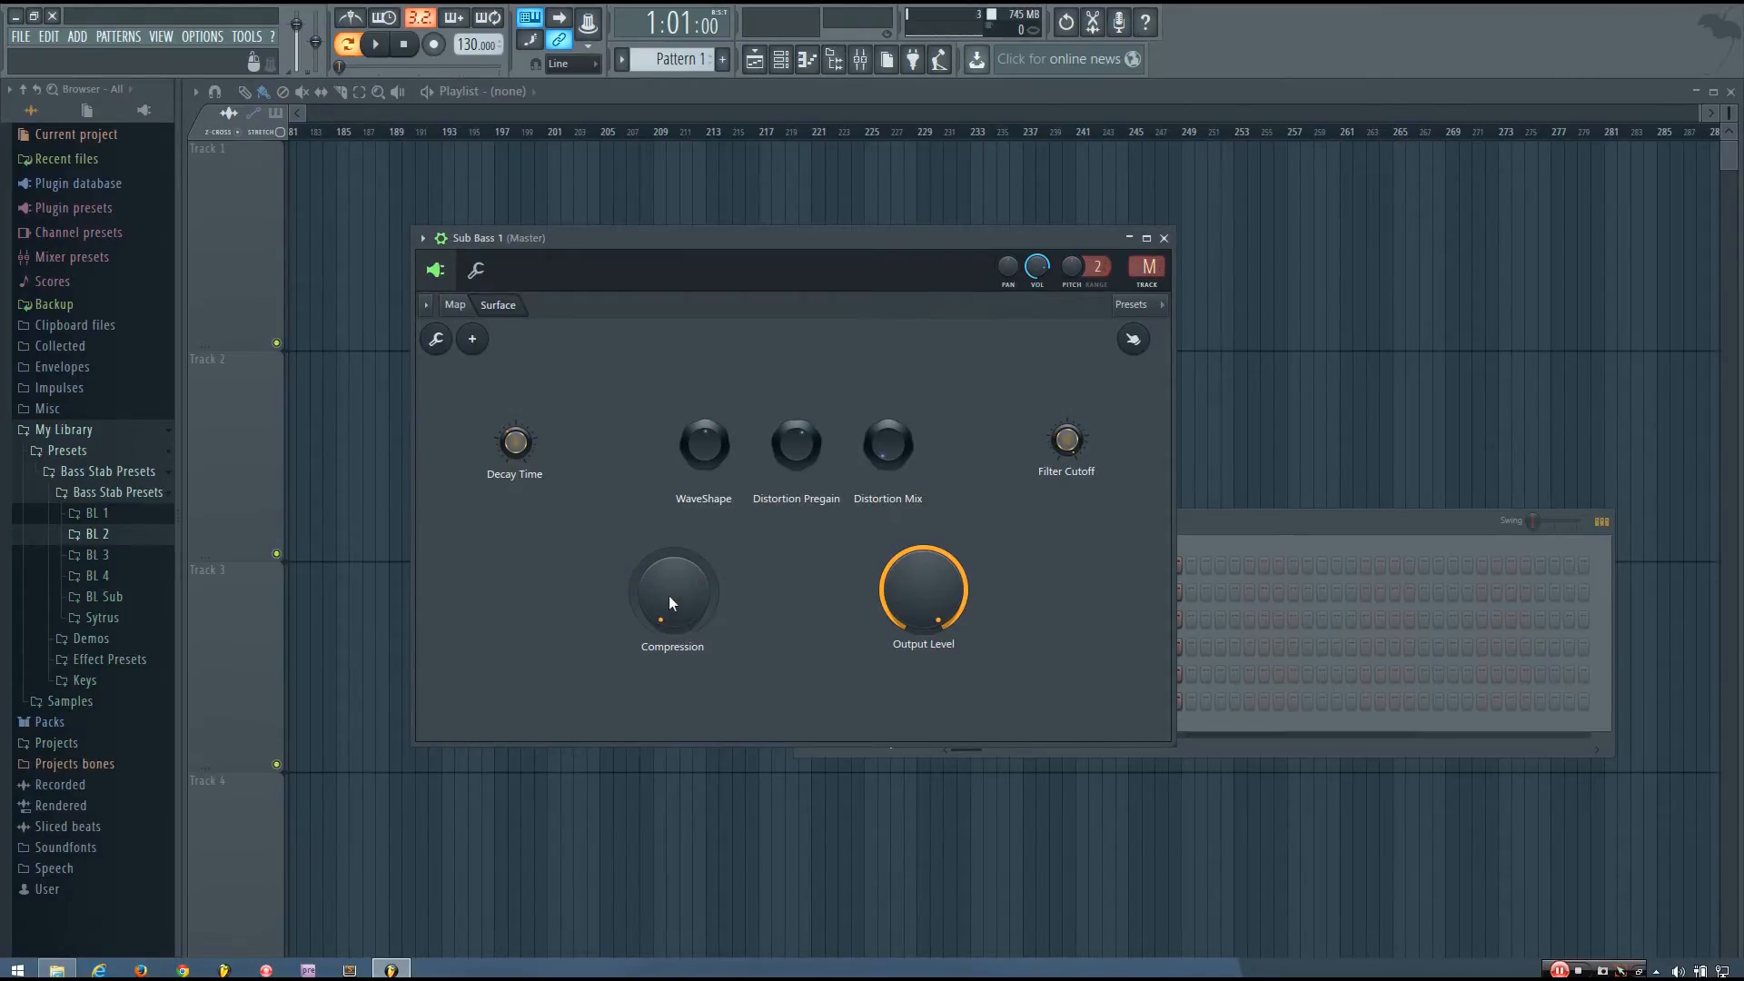
pyautogui.press('b')
pyautogui.press('q')
pyautogui.press('b')
# - Sweep Compression up to its maximum while playing test notes, and return it to roughly a third
pyautogui.moveTo(668, 596); pyautogui.dragTo(668, 558)
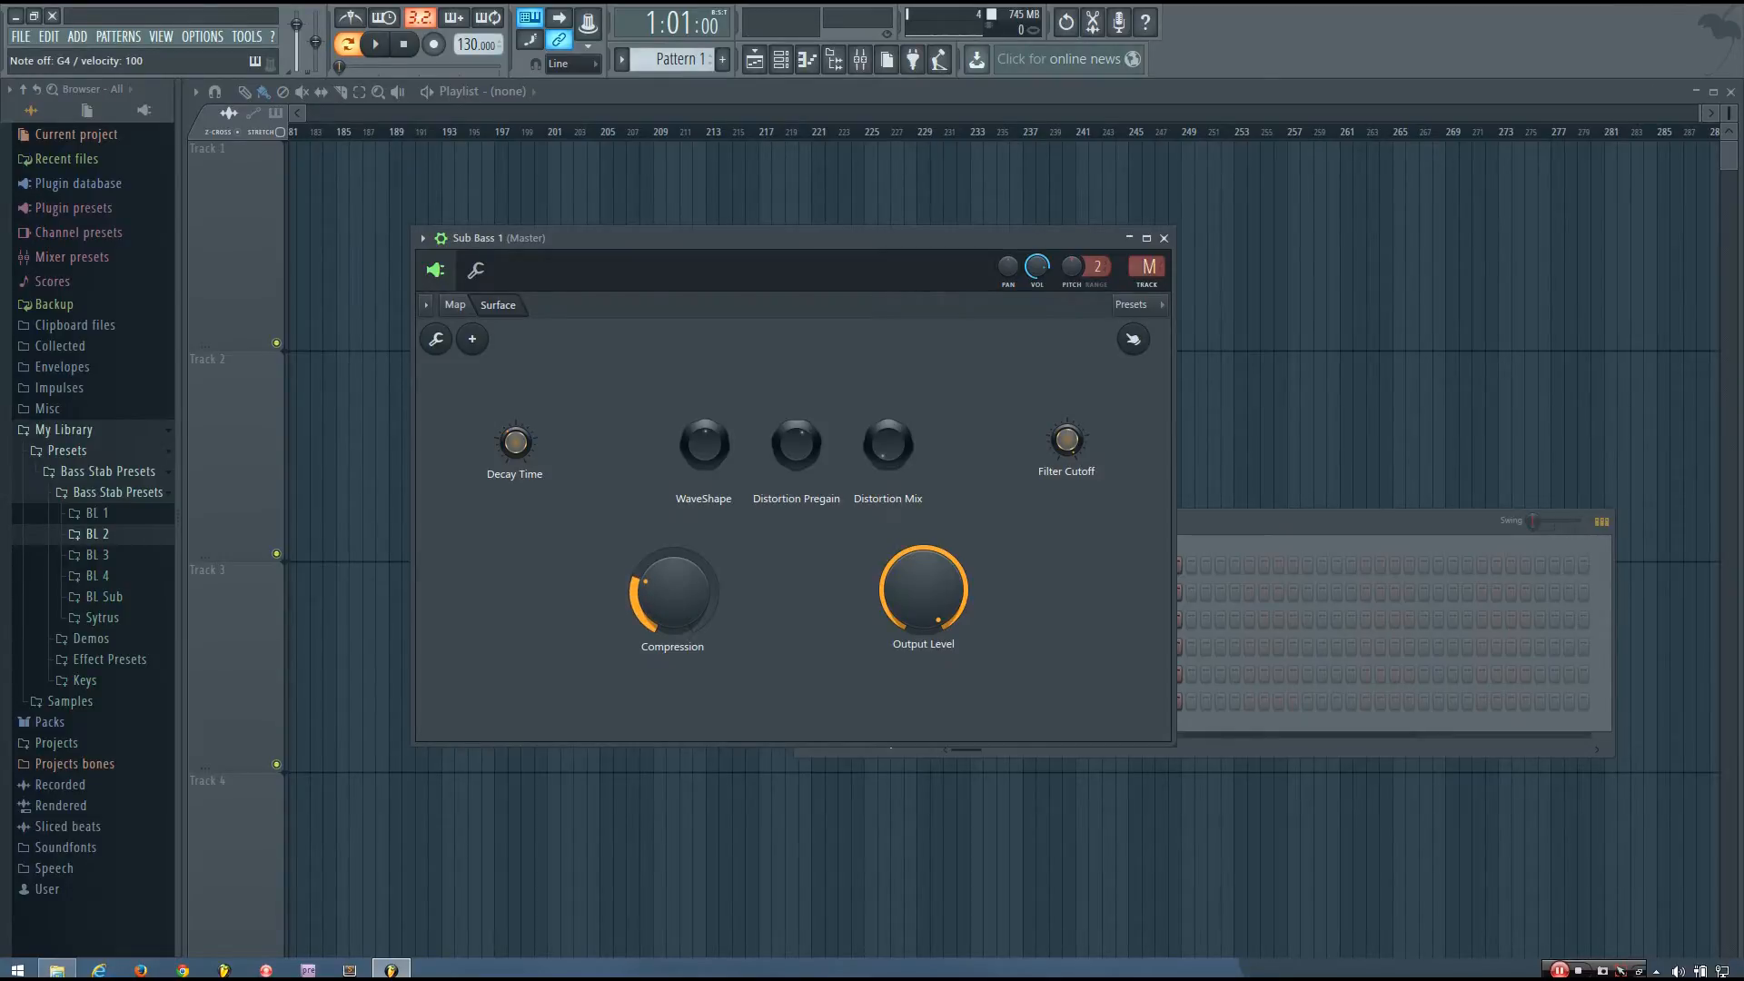
pyautogui.moveTo(669, 558); pyautogui.dragTo(673, 618)
pyautogui.moveTo(679, 598); pyautogui.dragTo(680, 522)
pyautogui.press('b')
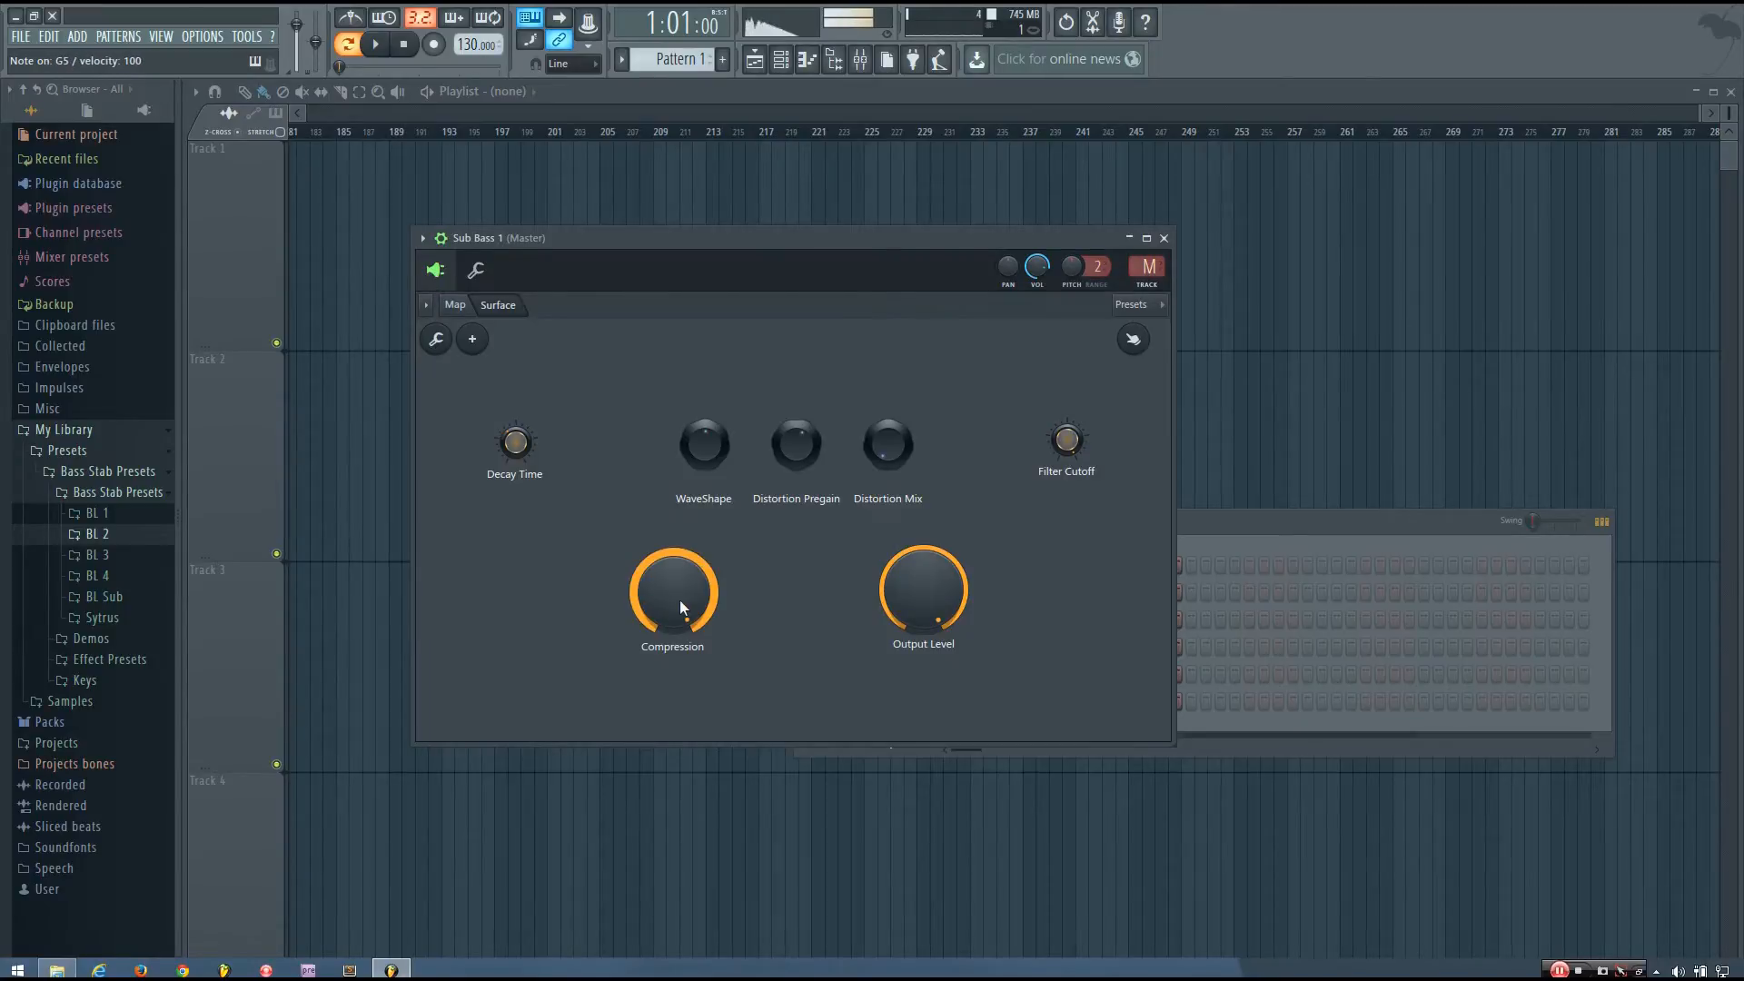
pyautogui.press('t')
pyautogui.moveTo(679, 601); pyautogui.dragTo(679, 700)
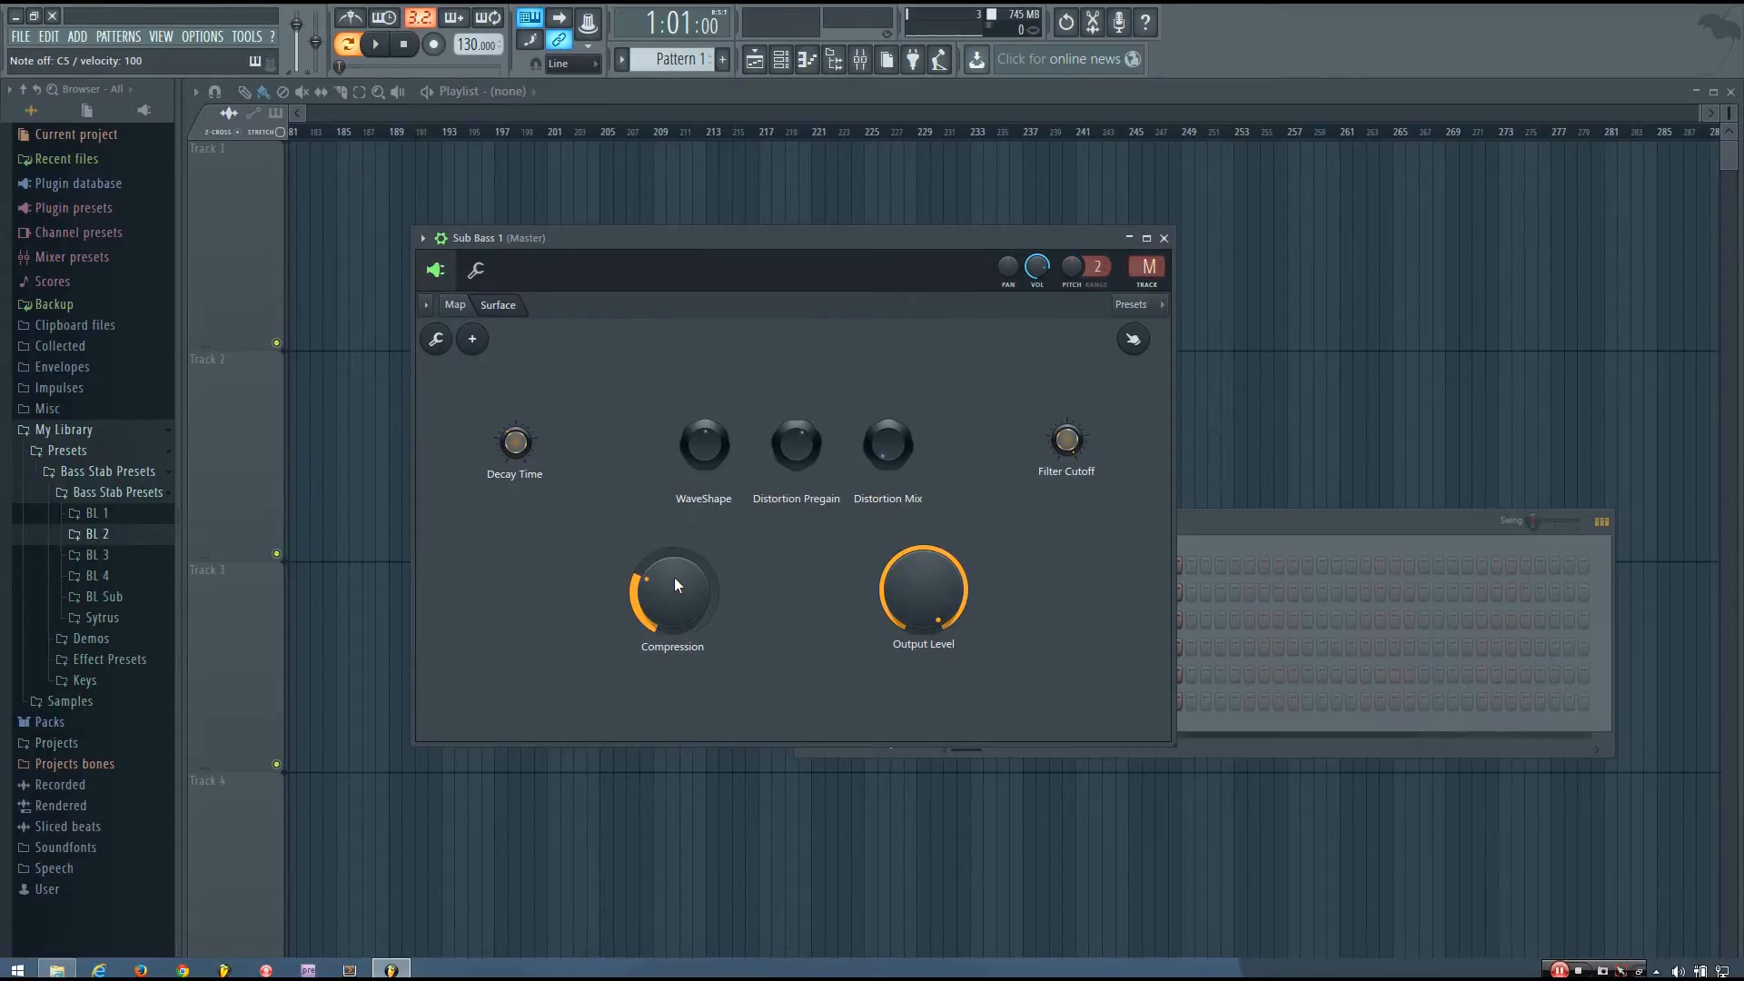
# - Open the Sub Bass 2 Patcher, examine its surface knobs and plugin map, and close it
pyautogui.moveTo(859, 240); pyautogui.dragTo(755, 209)
pyautogui.click(1190, 527)
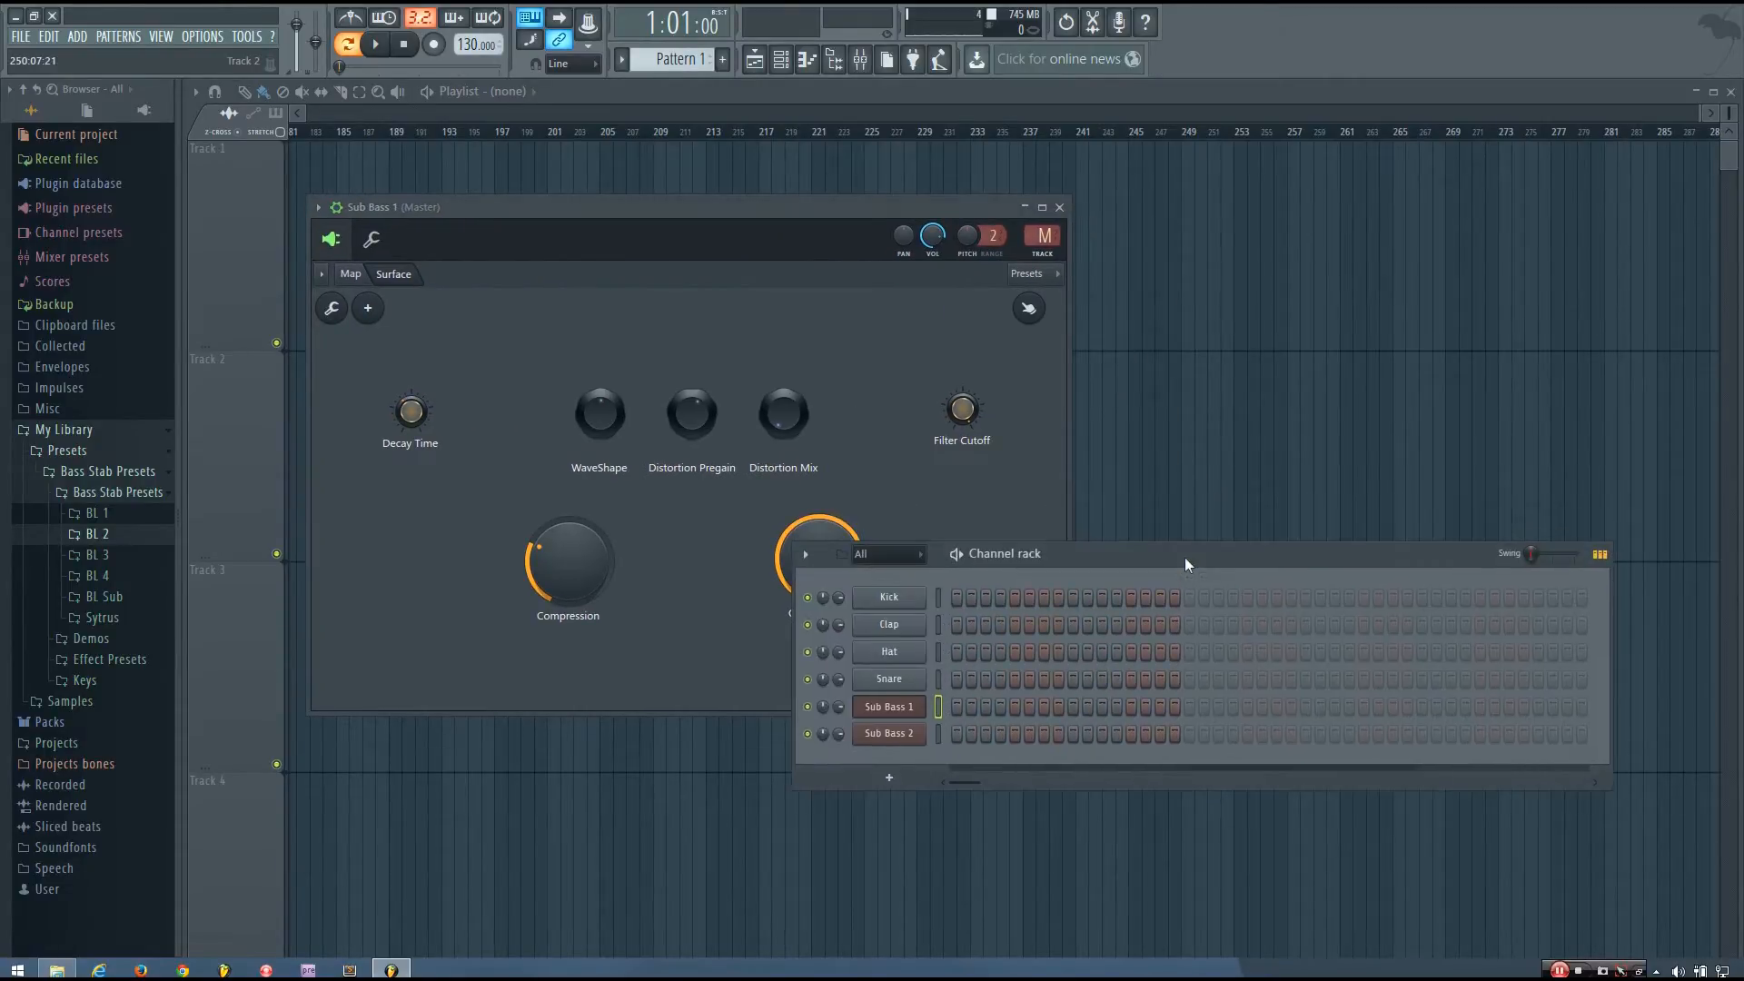
pyautogui.click(887, 739)
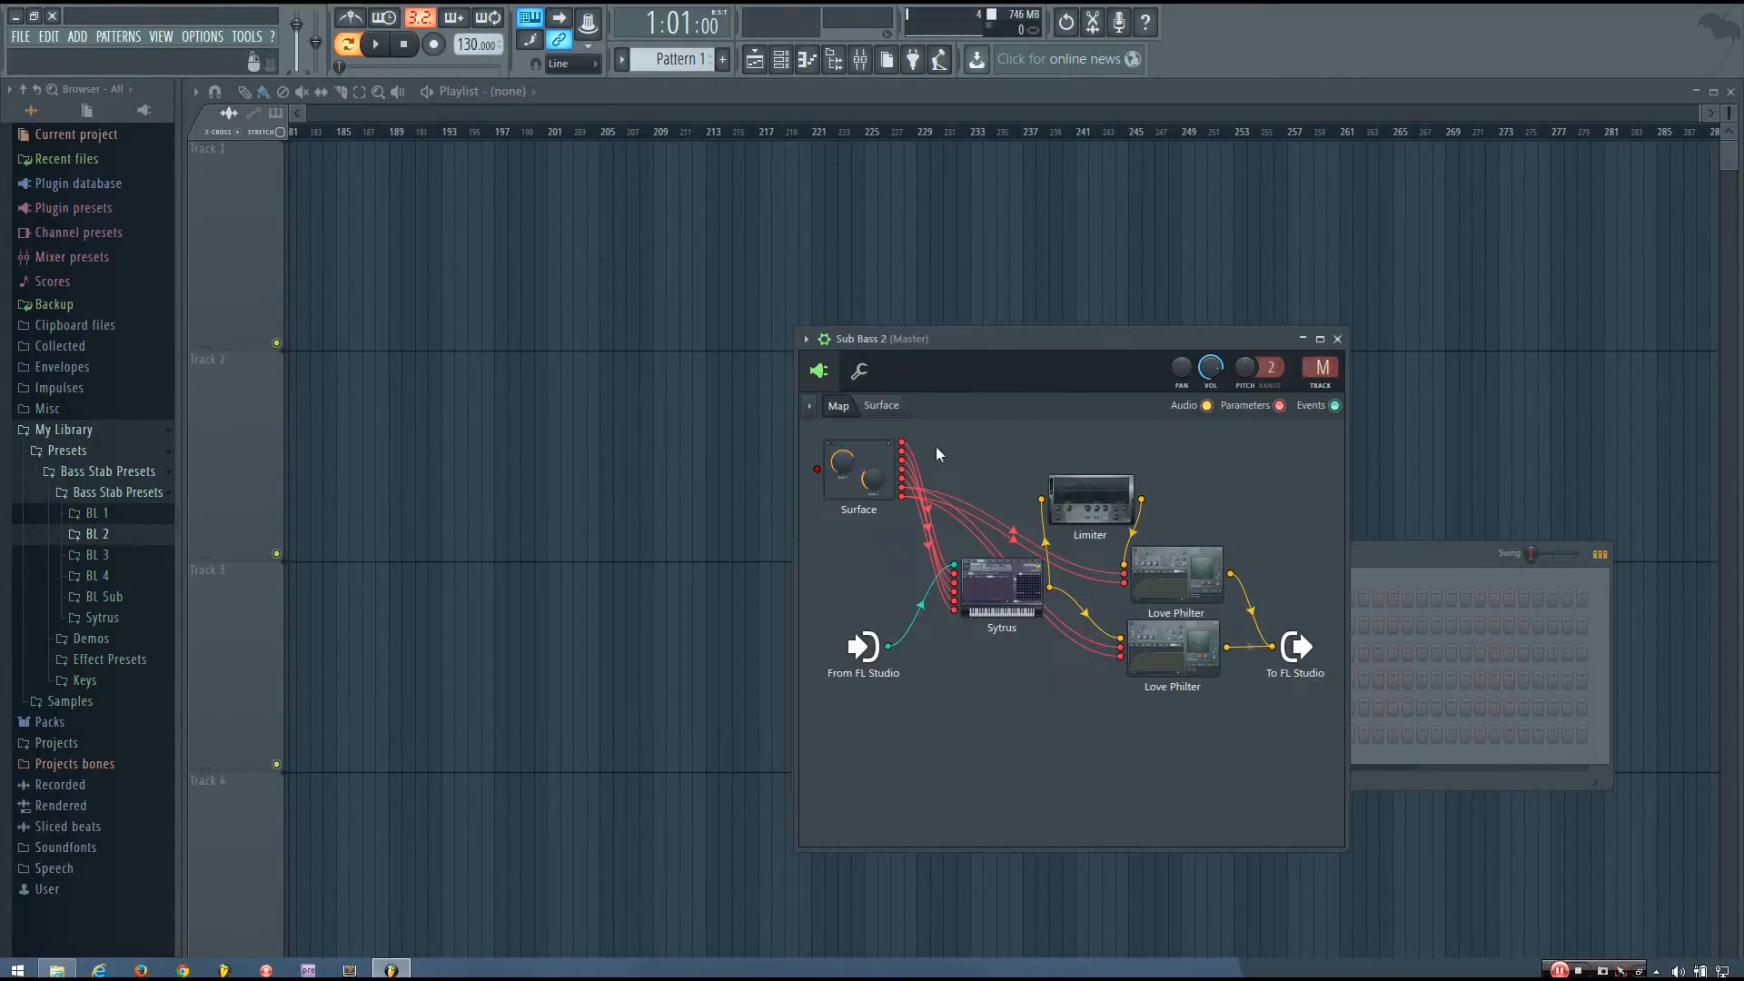
pyautogui.click(883, 405)
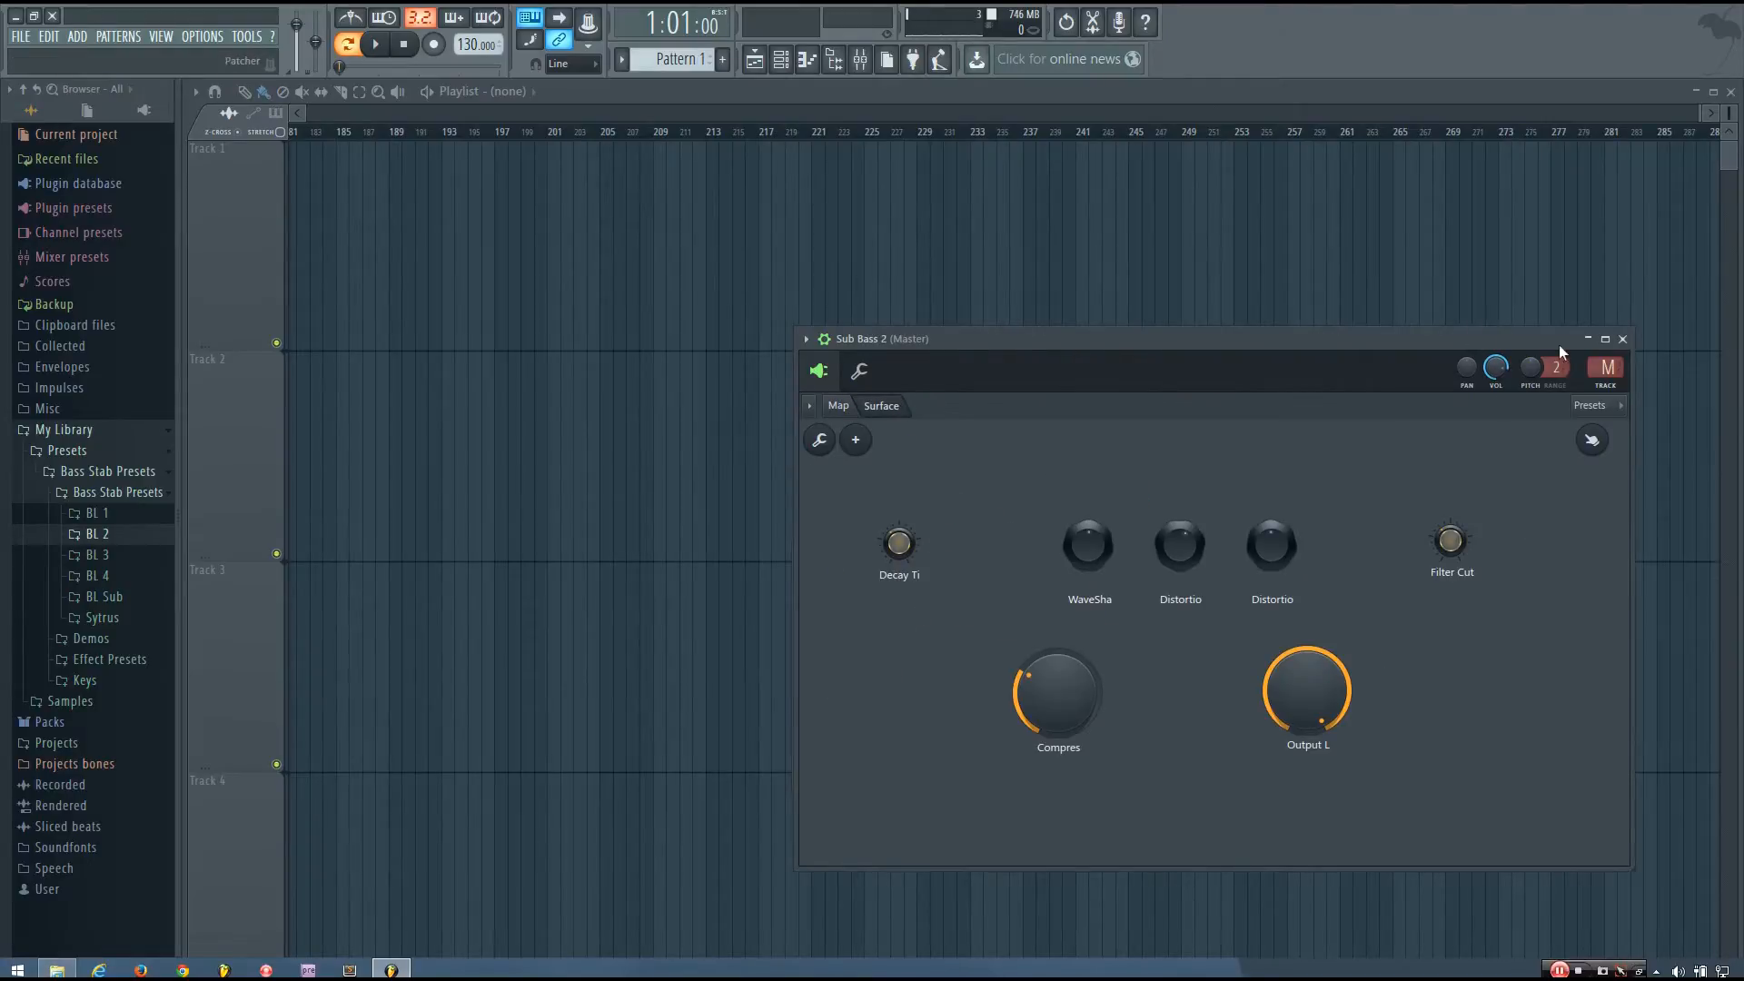
pyautogui.click(839, 406)
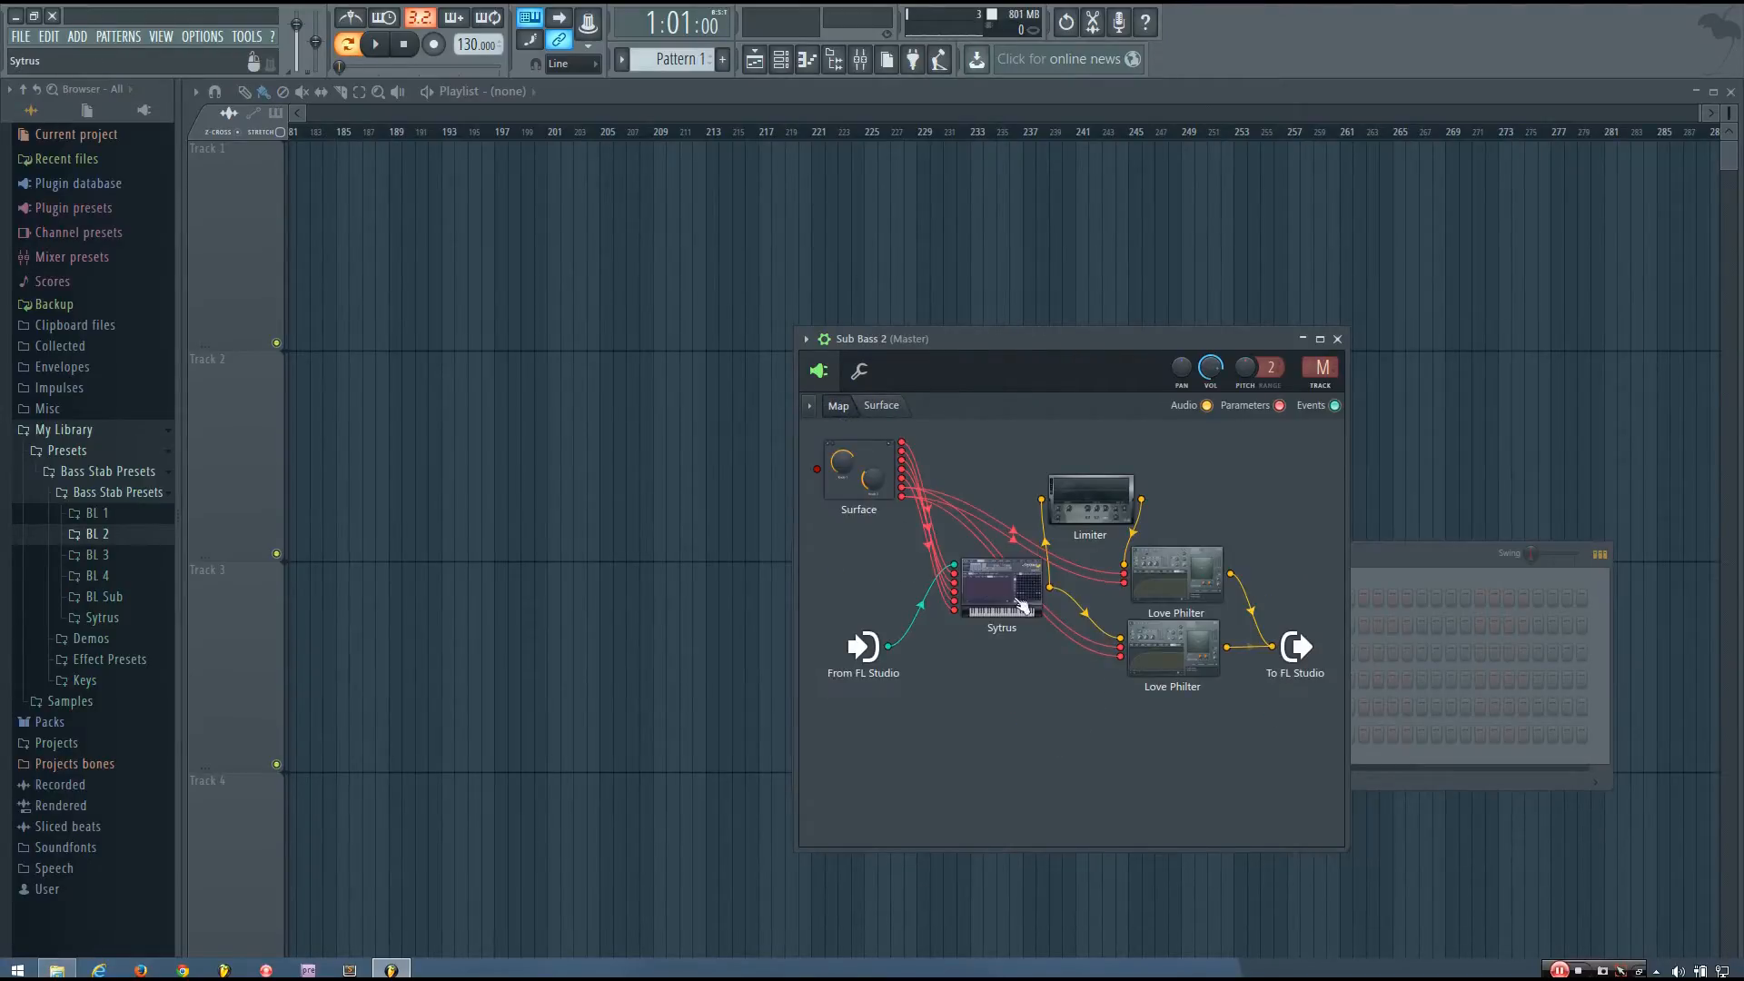
pyautogui.click(1337, 339)
pyautogui.click(778, 654)
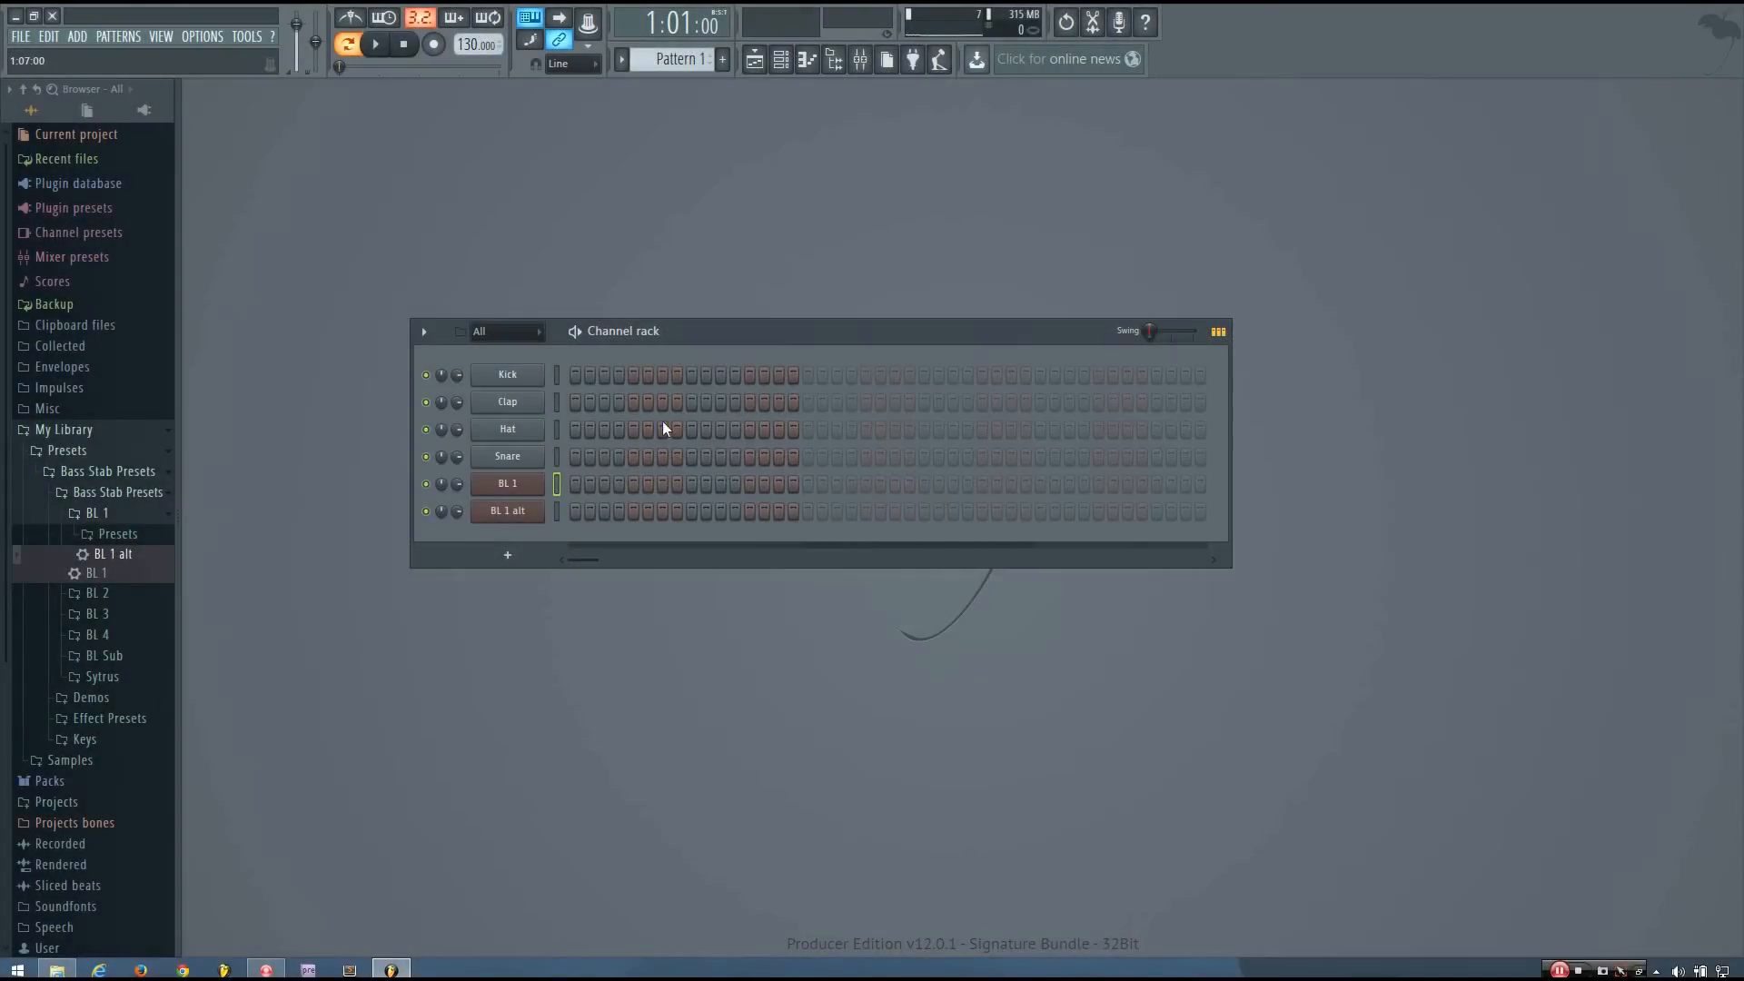
# - Select the BL 1 alt and BL 1 channels in turn and play test notes on BL 1
pyautogui.click(556, 513)
pyautogui.click(558, 485)
pyautogui.click(557, 491)
pyautogui.press('b')
pyautogui.press('b')
# - Open the BL 1 Patcher and re-confirm the Reverb Amt control's name in surface edit mode to show the full labels
pyautogui.click(528, 488)
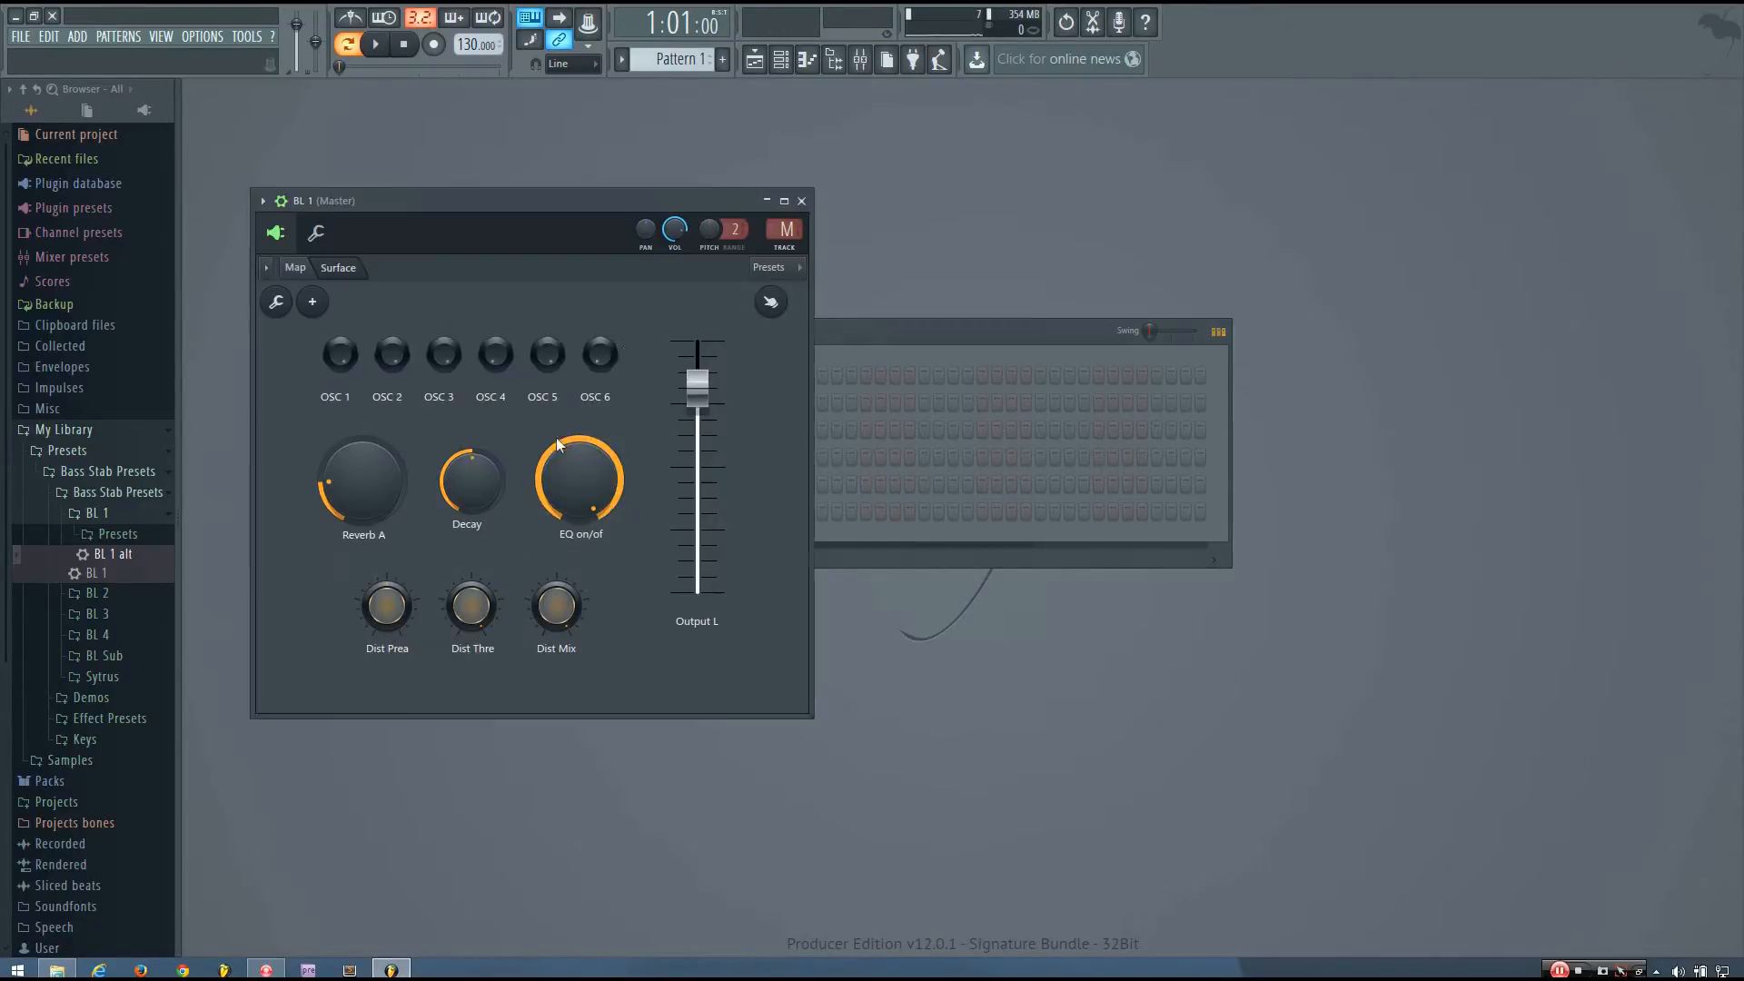
pyautogui.moveTo(651, 202); pyautogui.dragTo(1112, 250)
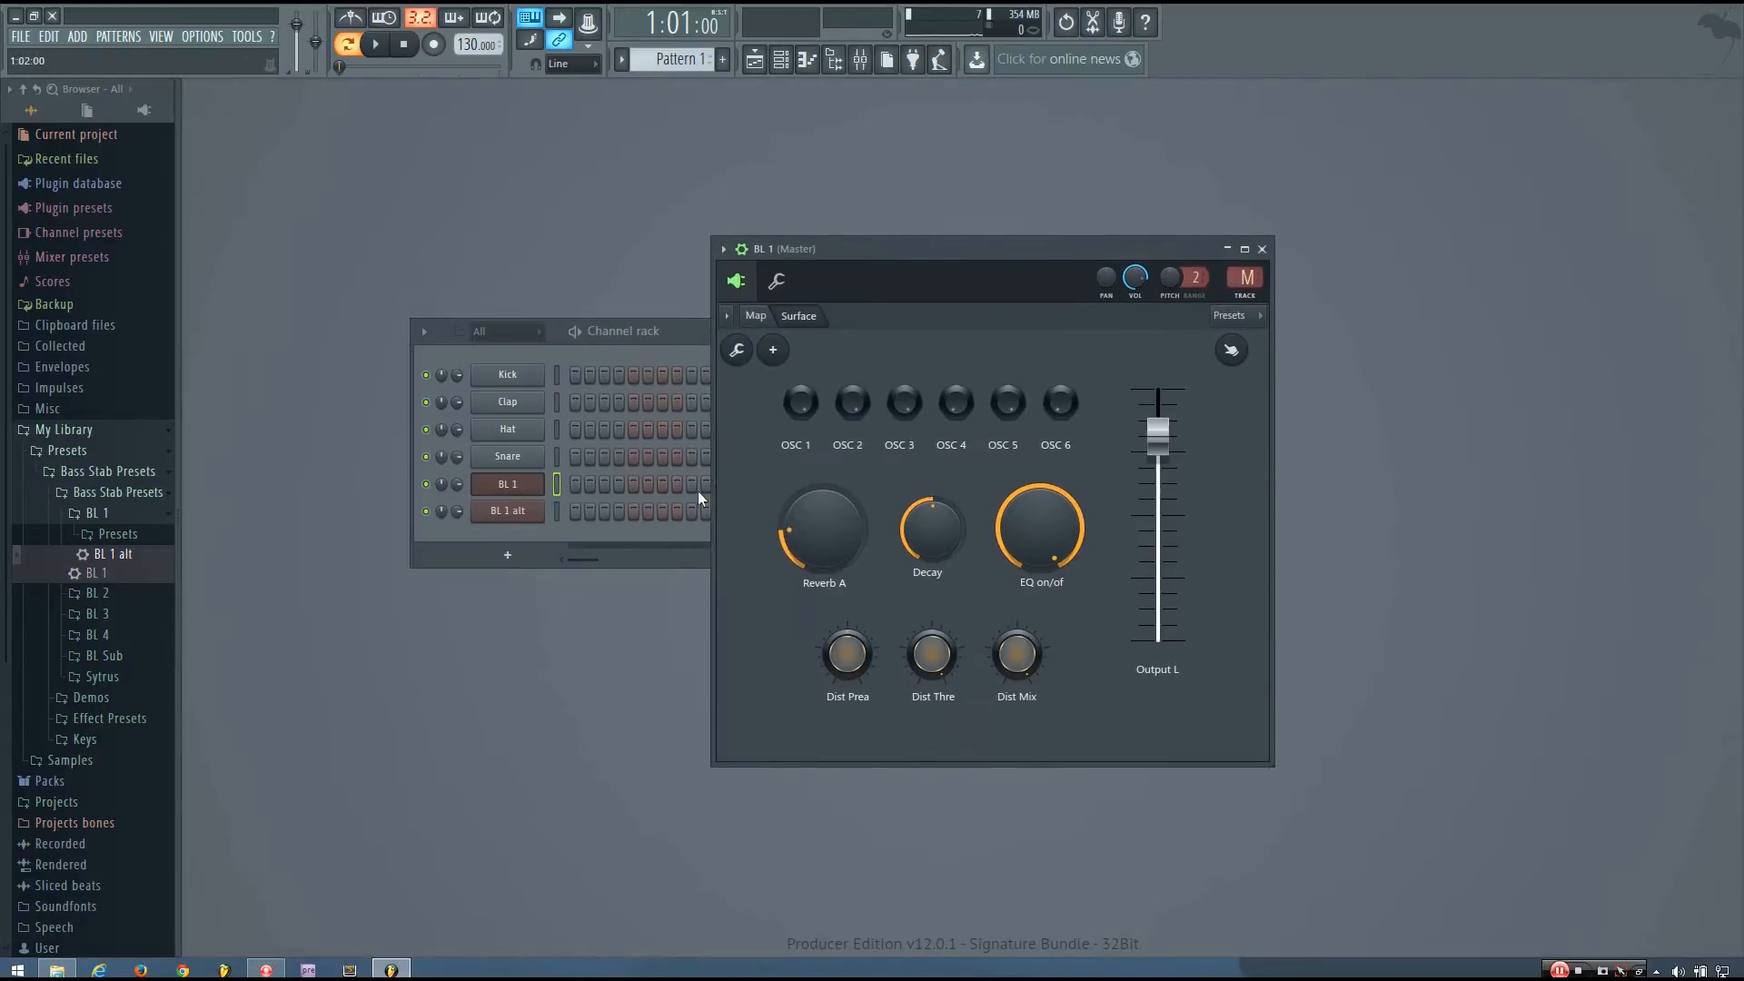
pyautogui.click(737, 351)
pyautogui.rightClick(808, 533)
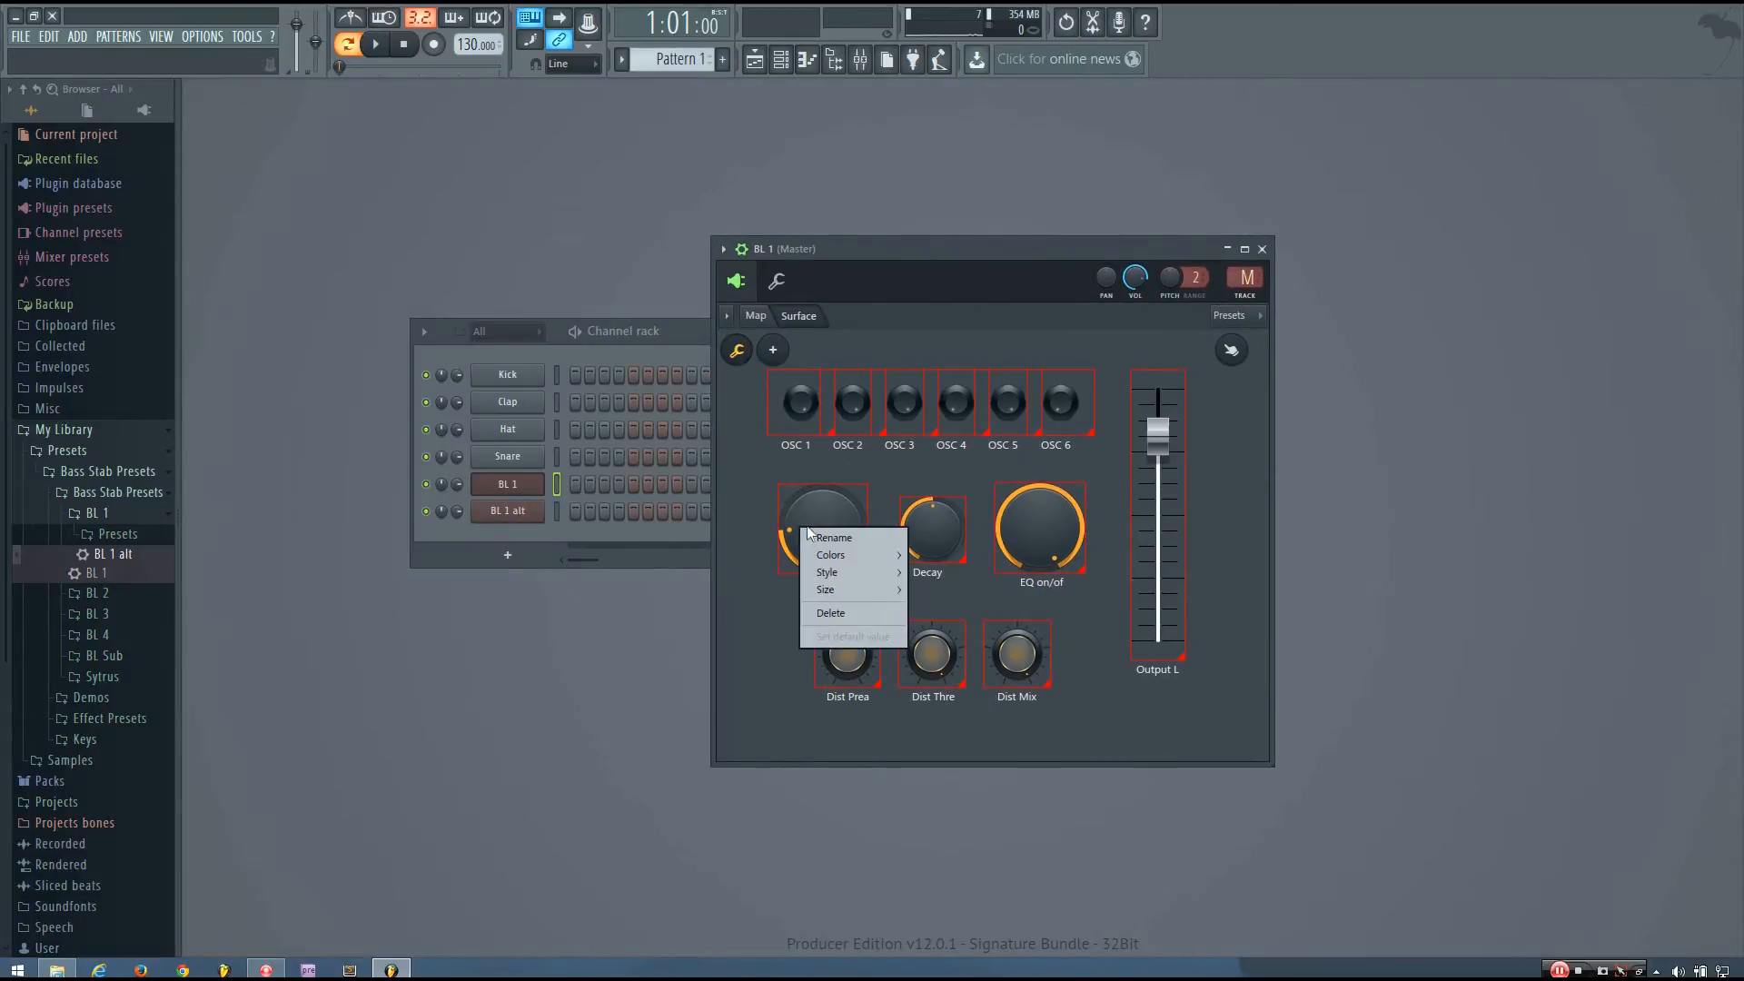
pyautogui.click(820, 541)
pyautogui.press('Return')
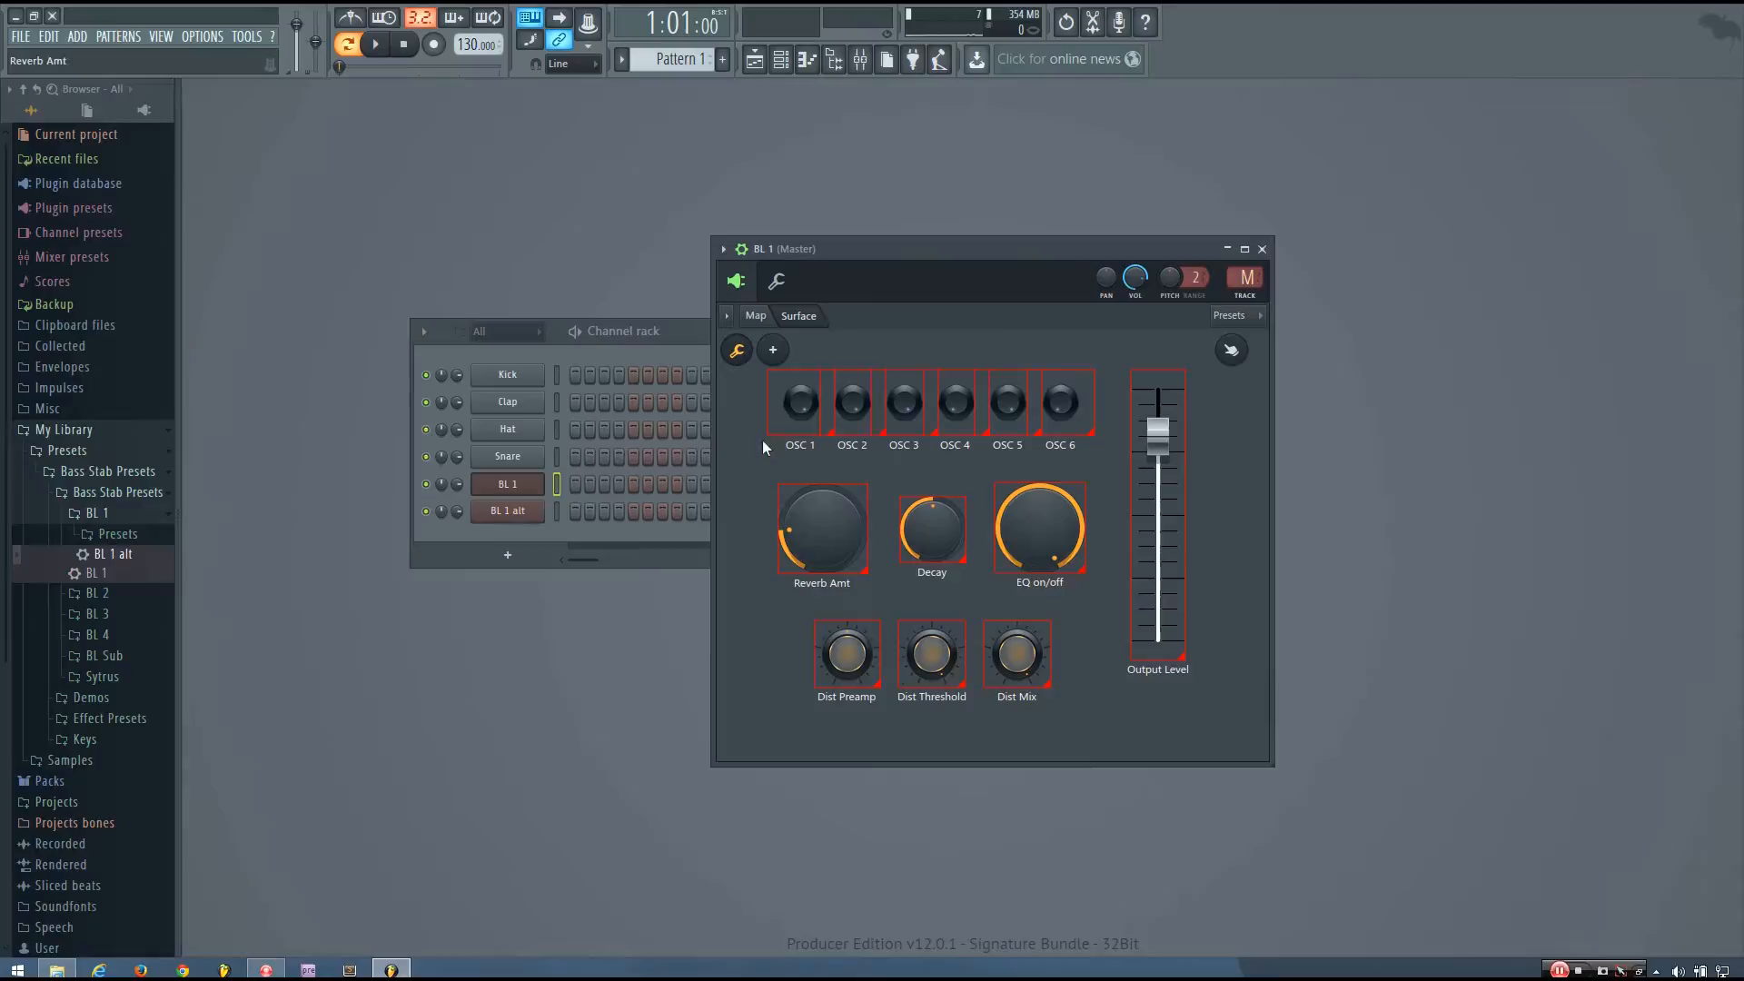
pyautogui.click(736, 351)
pyautogui.moveTo(1018, 250); pyautogui.dragTo(893, 248)
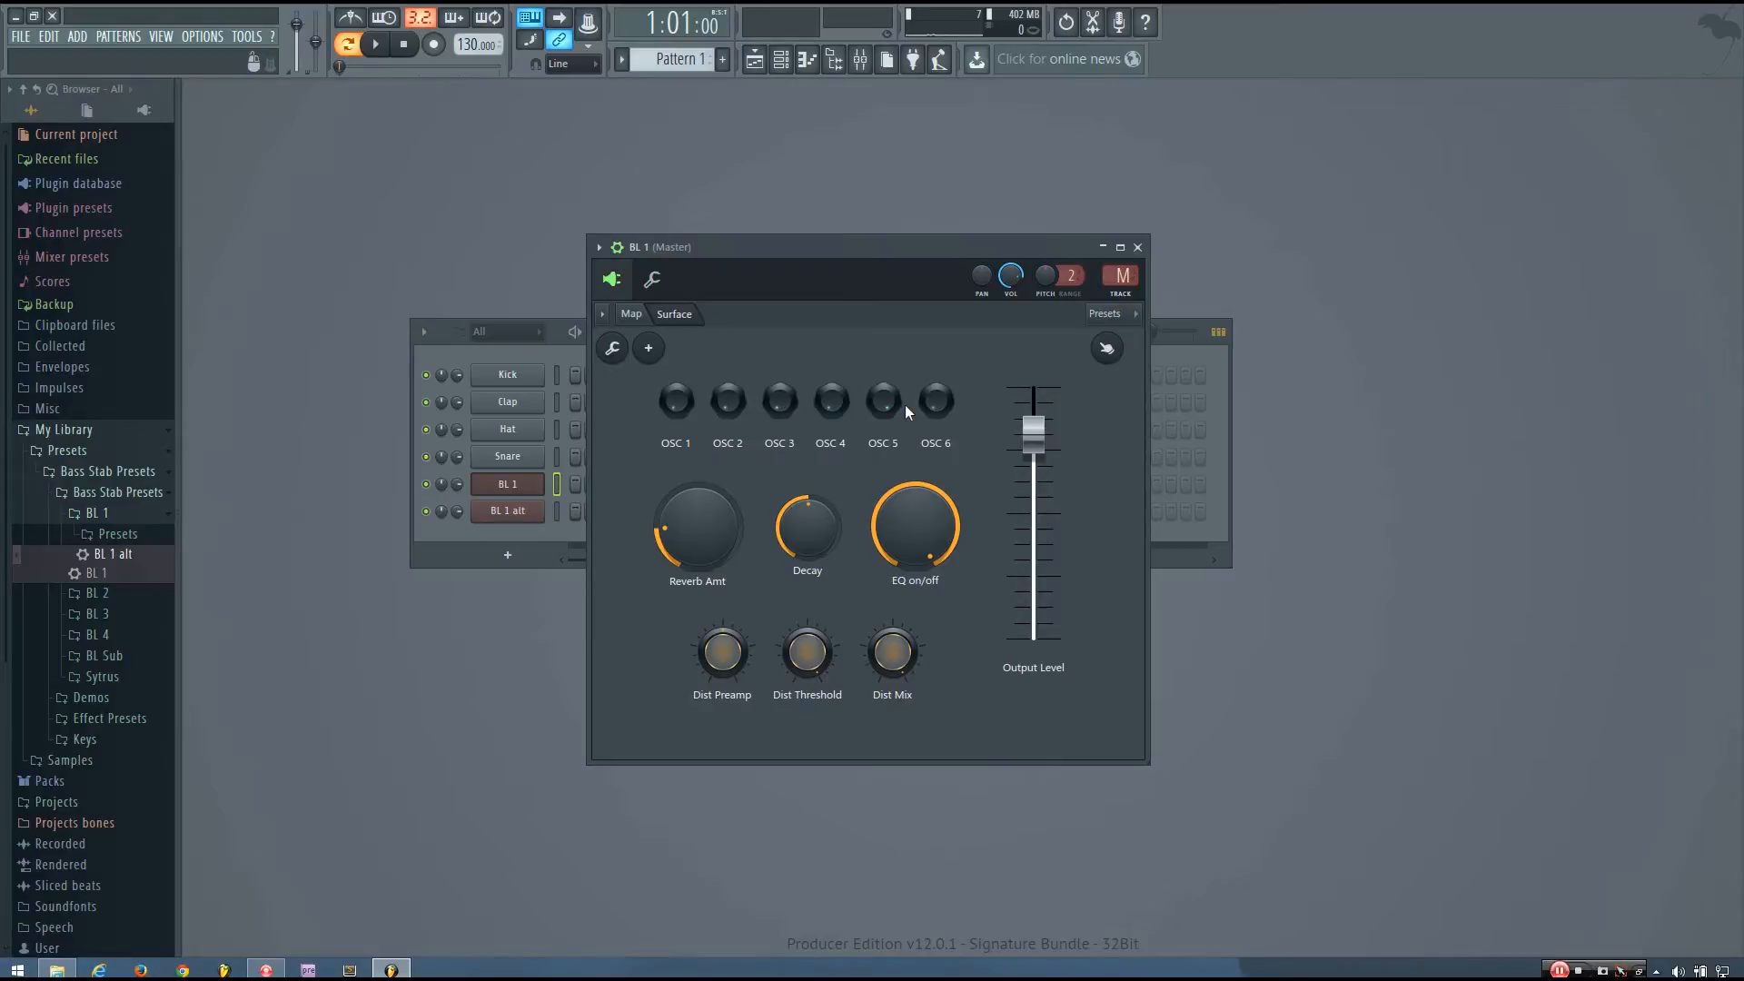
# - Play test notes on BL 1 while reviewing its six OSC knobs
pyautogui.press('q')
pyautogui.press('q')
pyautogui.press('q')
pyautogui.press('j')
pyautogui.press('b')
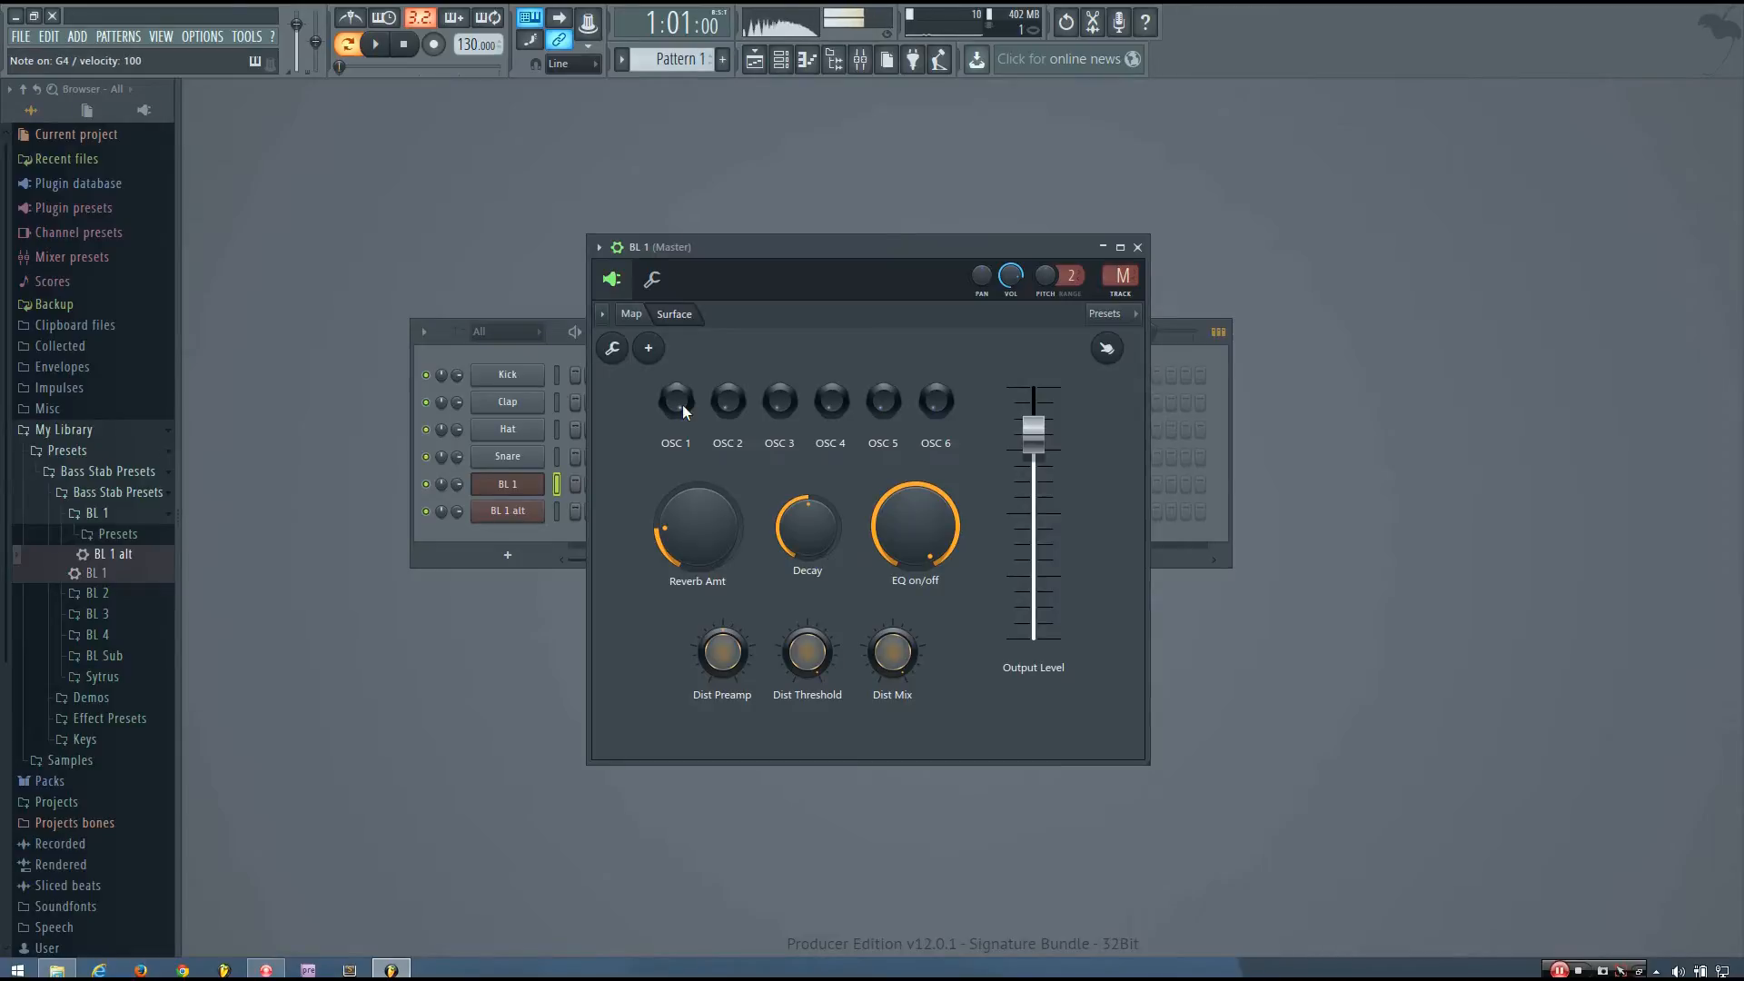
pyautogui.press('3')
pyautogui.press('b')
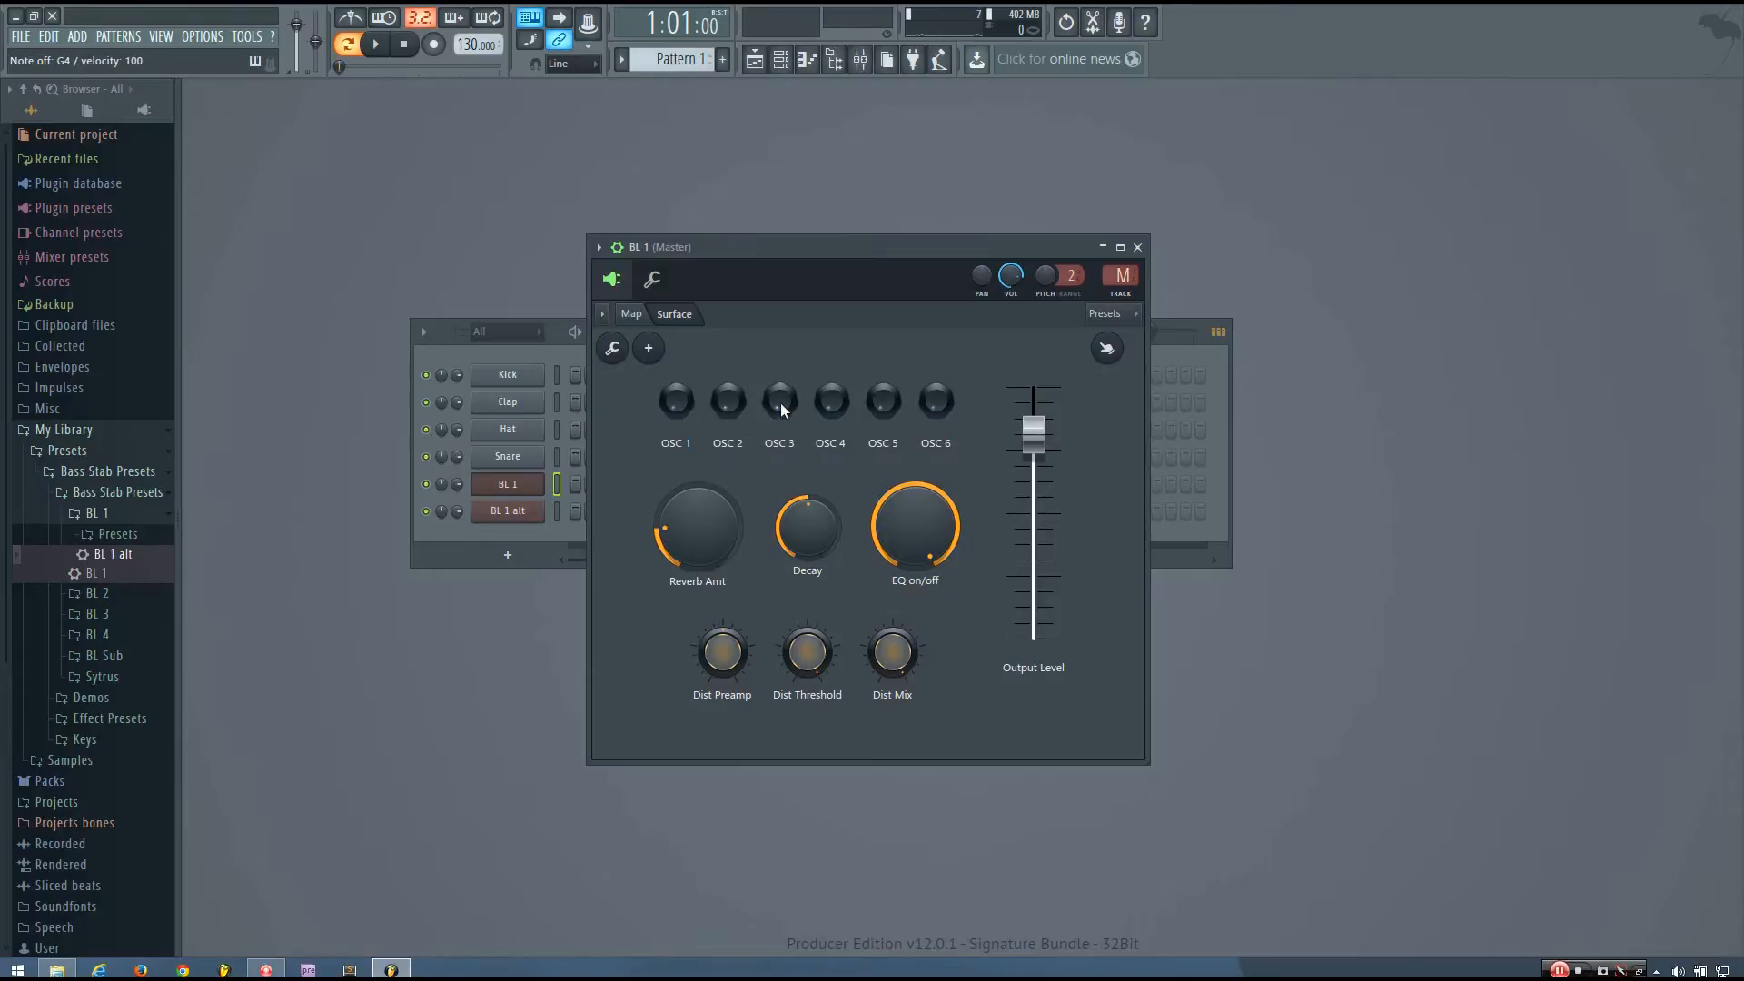
pyautogui.press('b')
pyautogui.press('b')
pyautogui.press('b')
pyautogui.press('b')
pyautogui.press('b')
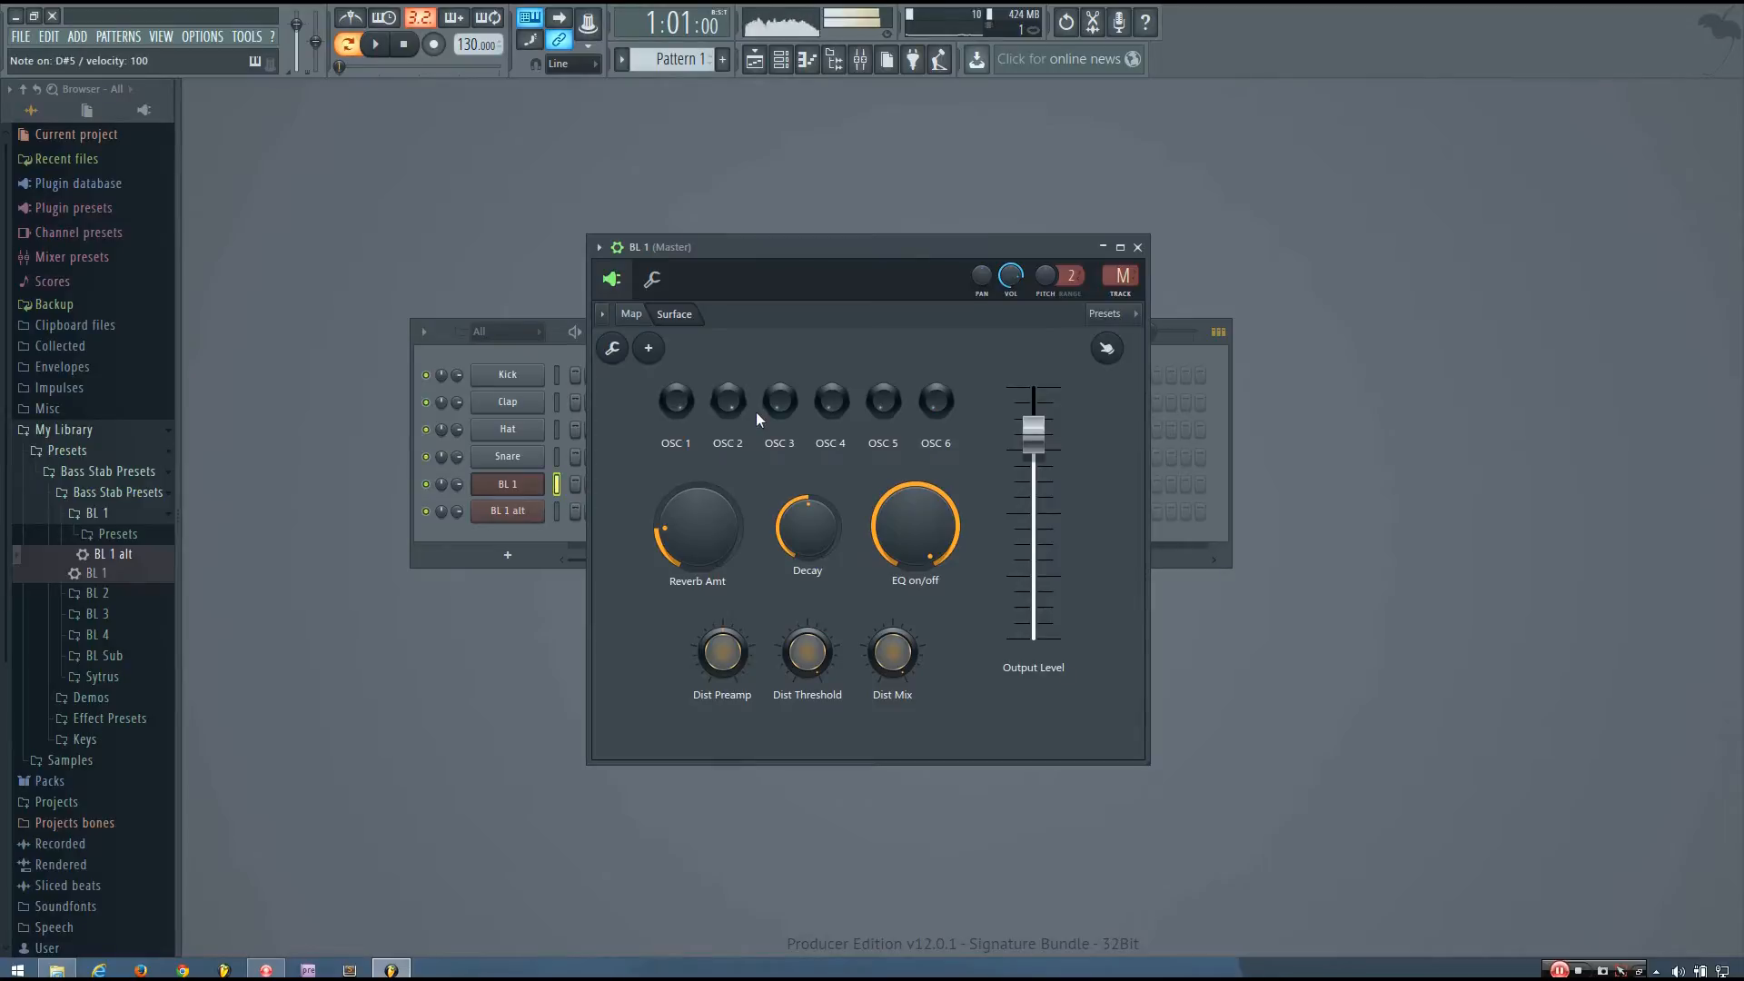
# - Raise the BL 1 OSC 3 knob, play test notes, and turn it back down to compare the sounds
pyautogui.moveTo(788, 411); pyautogui.dragTo(788, 336)
pyautogui.press('3')
pyautogui.press('b')
pyautogui.press('b')
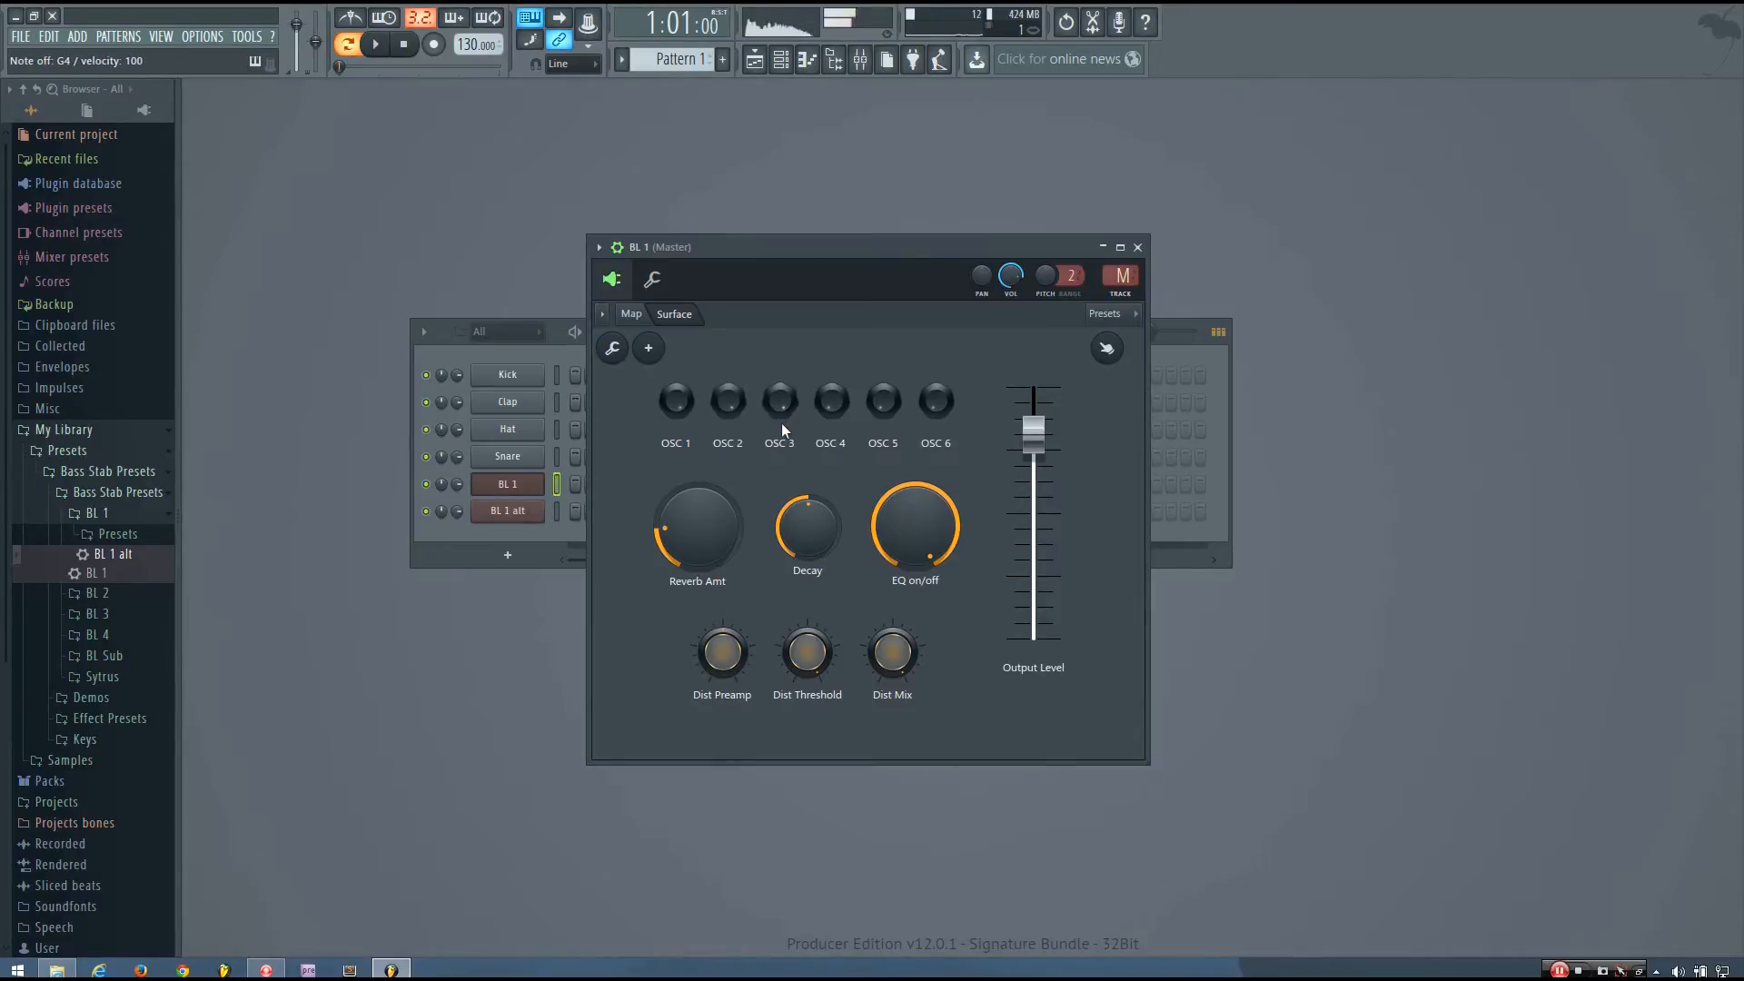
pyautogui.moveTo(779, 407); pyautogui.dragTo(779, 481)
pyautogui.press('b')
pyautogui.press('b')
pyautogui.press('b')
pyautogui.press('b')
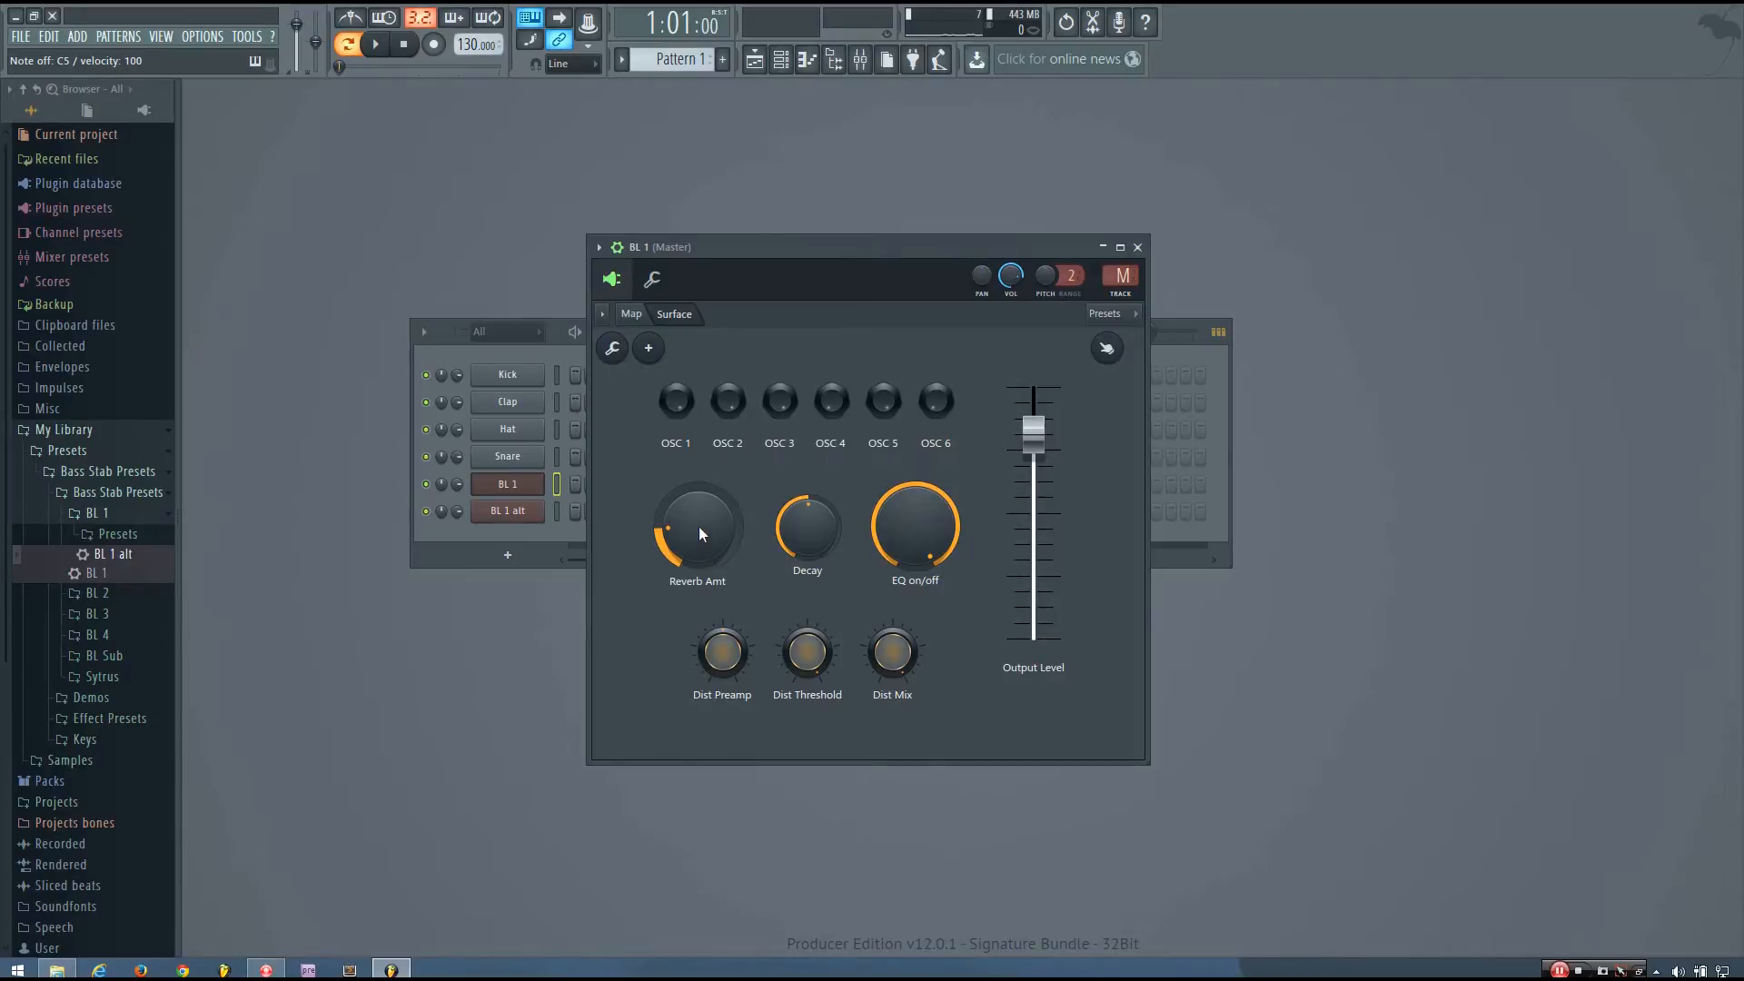
# - Sweep the BL 1 Reverb Amt knob down, up to its maximum, and back to its initial level
pyautogui.scroll(-5, 699, 527)
pyautogui.moveTo(700, 527); pyautogui.dragTo(699, 405)
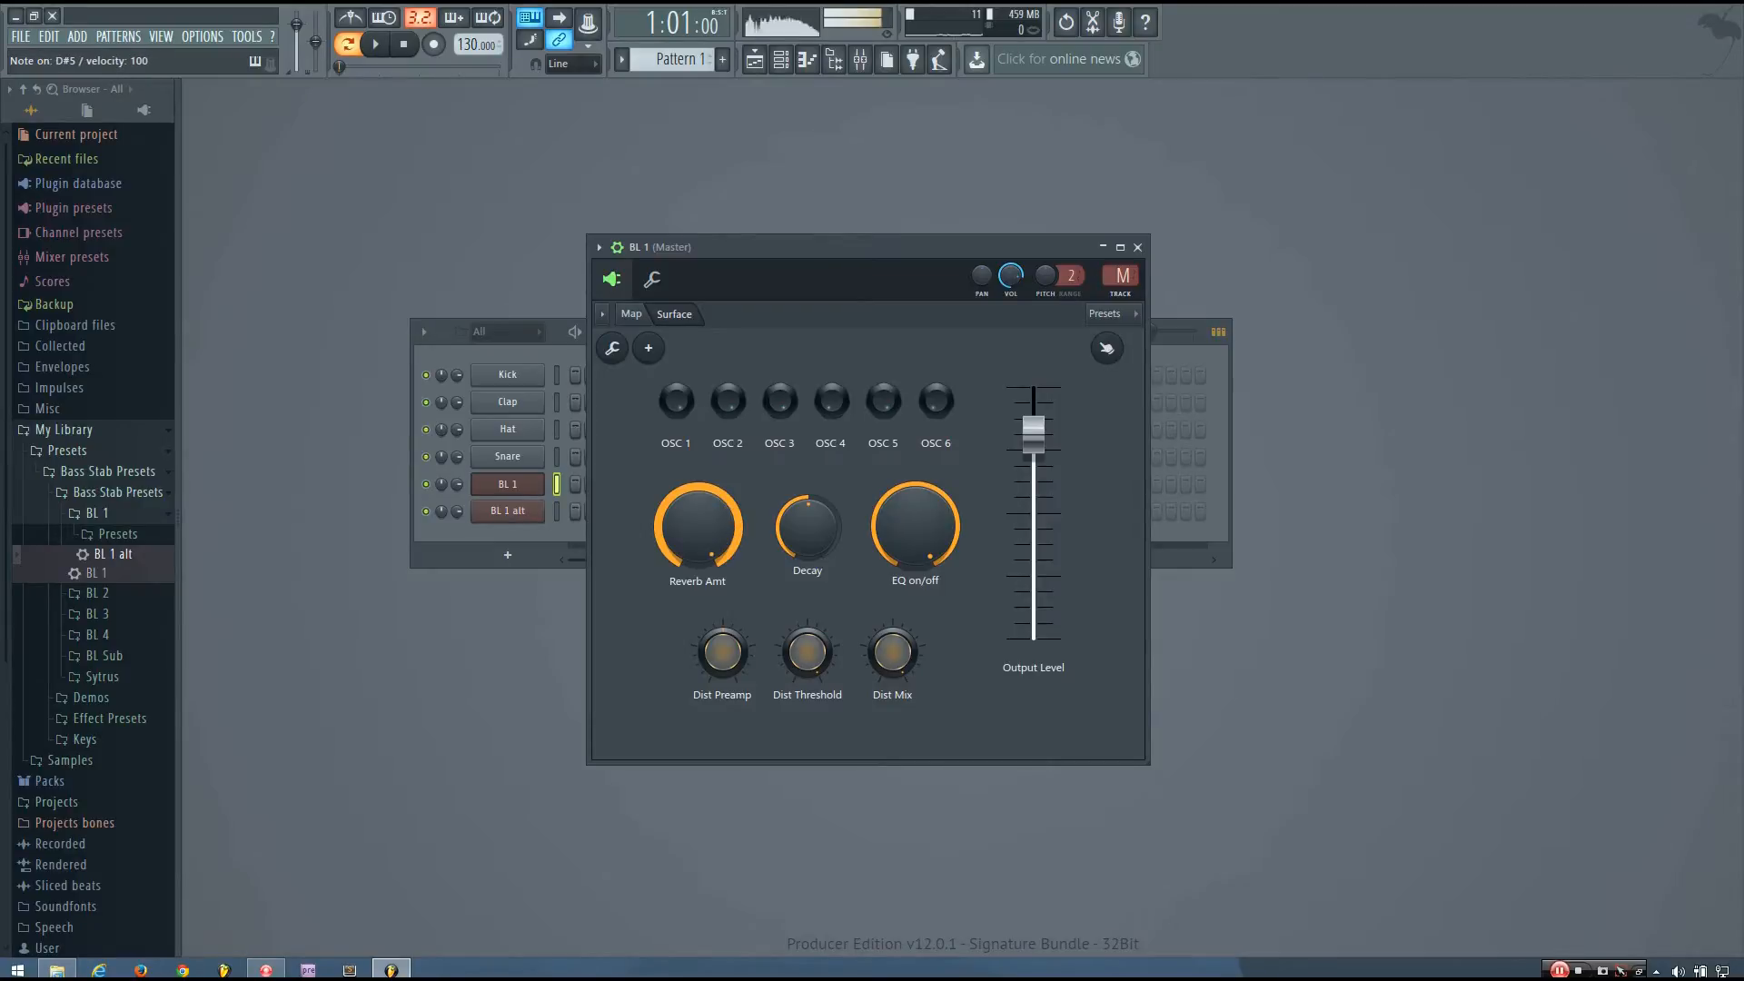
pyautogui.moveTo(700, 404); pyautogui.dragTo(701, 524)
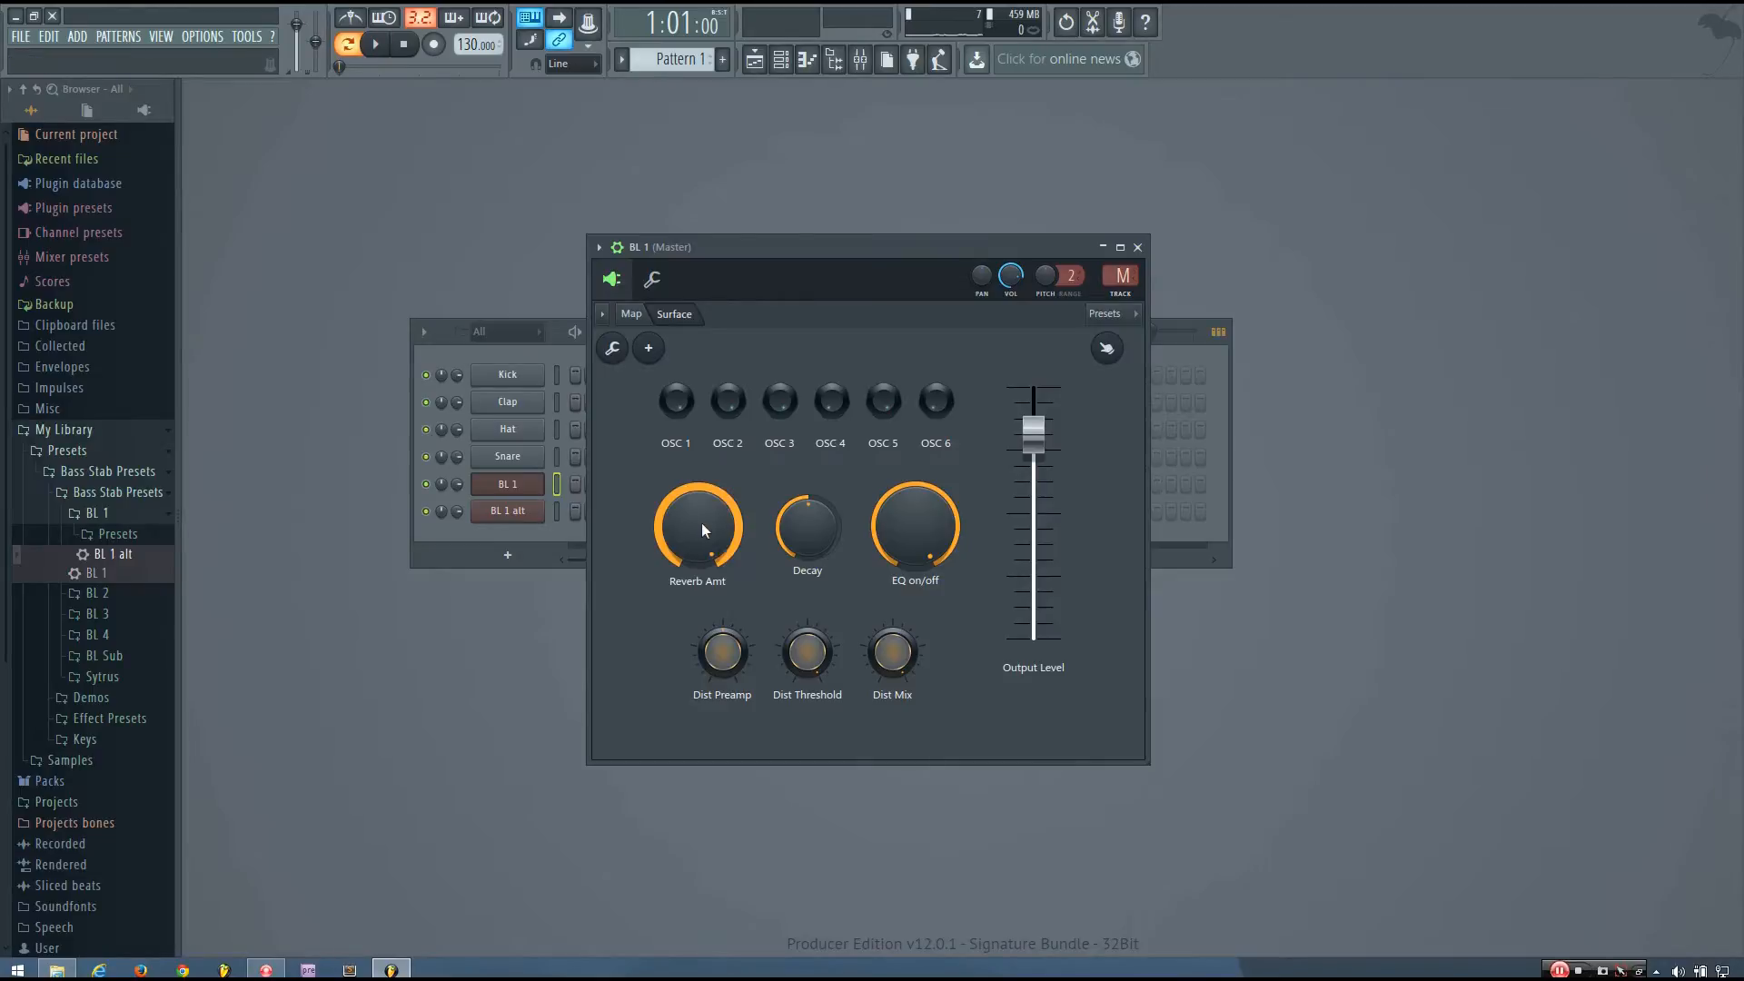
pyautogui.moveTo(704, 525); pyautogui.dragTo(704, 531)
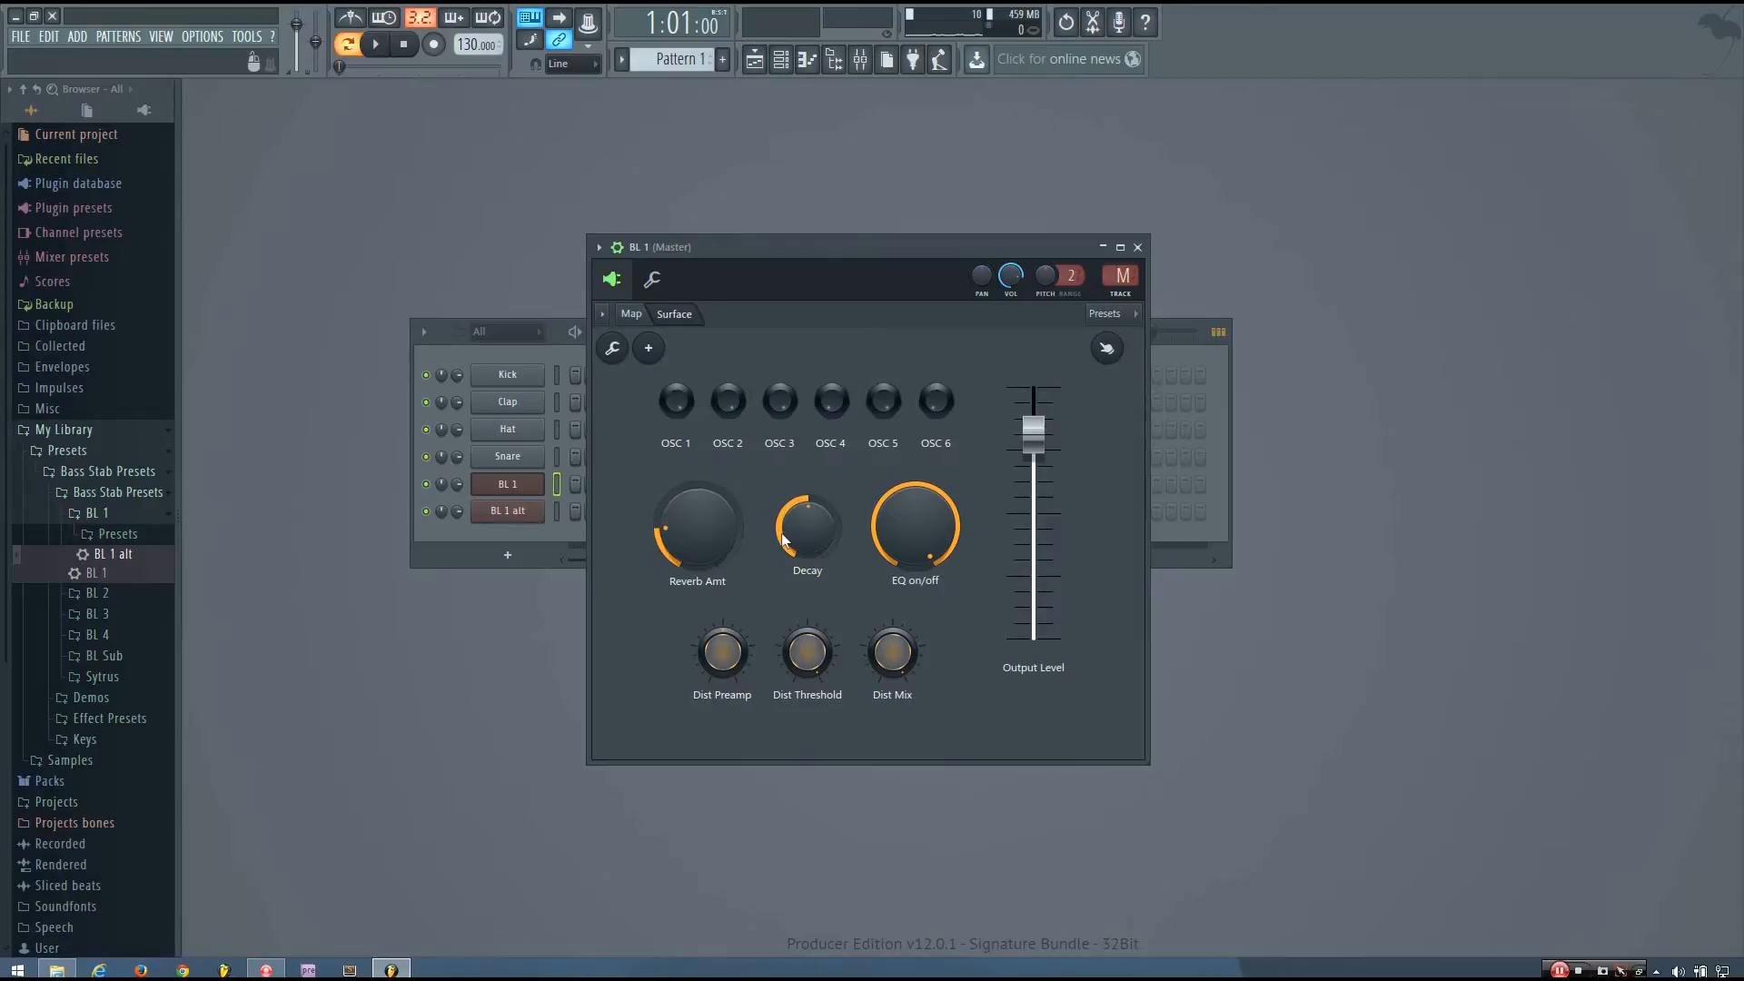
# - Try a higher reverb Decay on BL 1 while playing test notes
pyautogui.press('d')
pyautogui.press('z')
pyautogui.moveTo(809, 522)
pyautogui.mouseDown()
pyautogui.moveTo(808, 574)
pyautogui.moveTo(808, 503)
pyautogui.mouseUp()
pyautogui.press('b')
pyautogui.press('d')
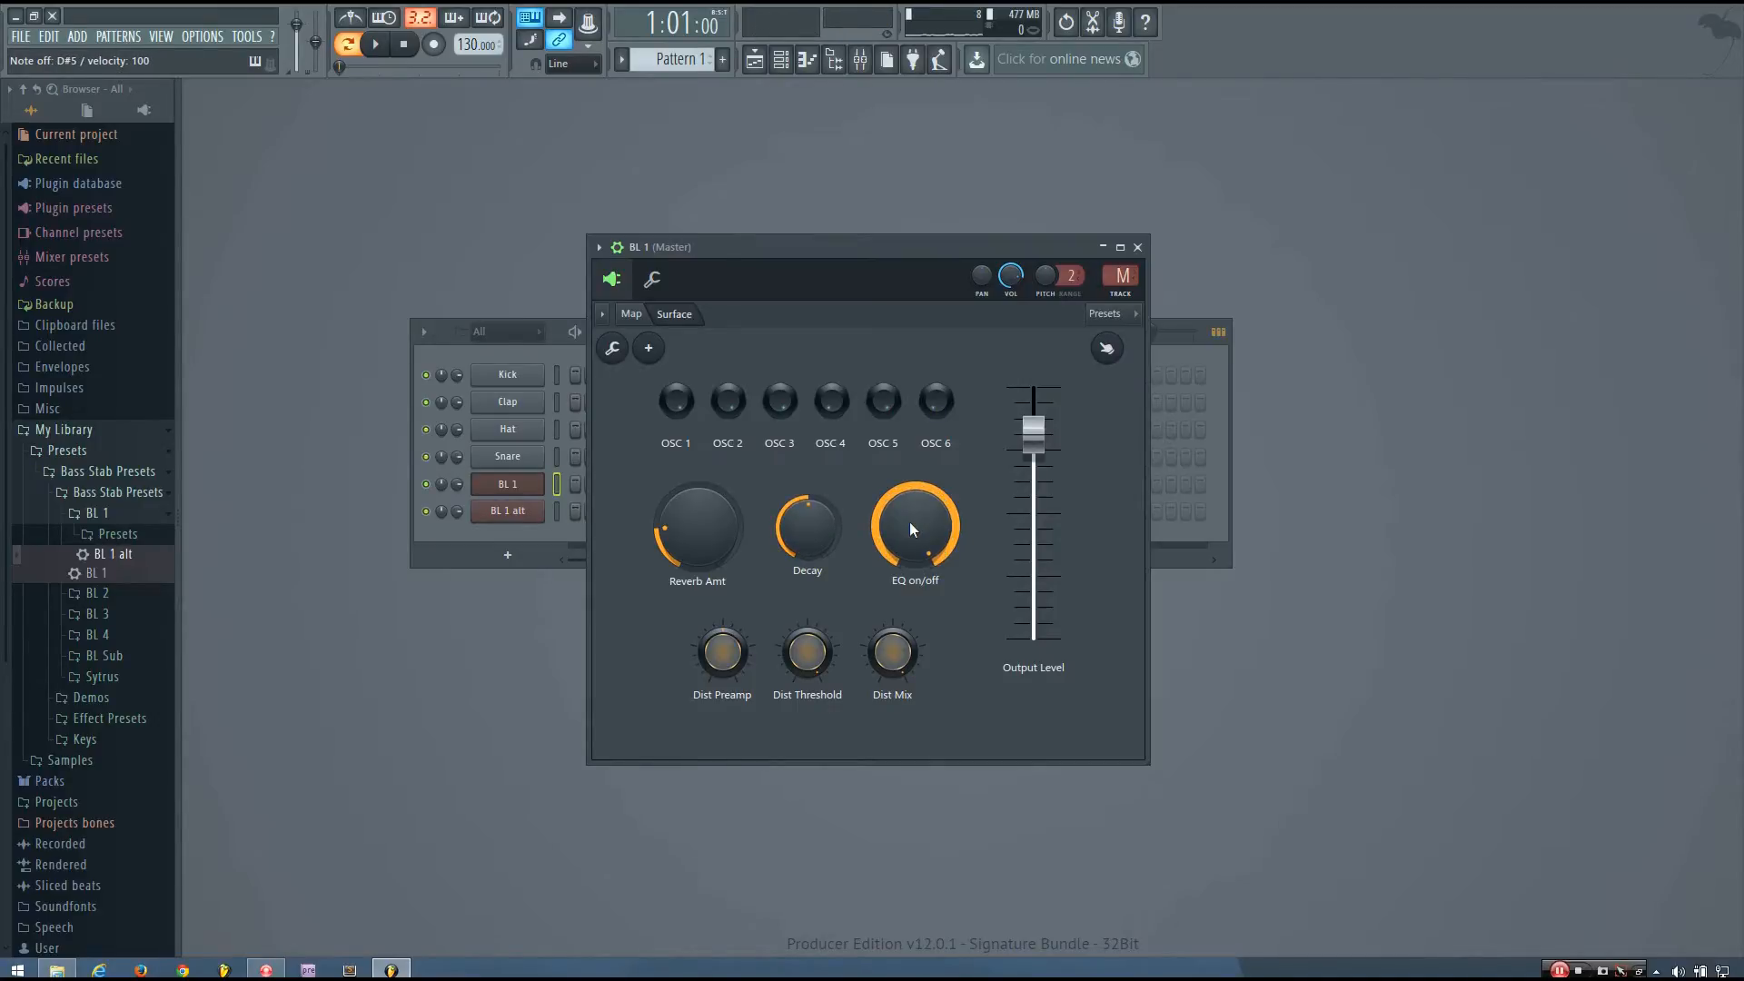
# - Switch the BL 1 EQ off, back on, and off again to compare the sound with and without it
pyautogui.moveTo(925, 508); pyautogui.dragTo(924, 565)
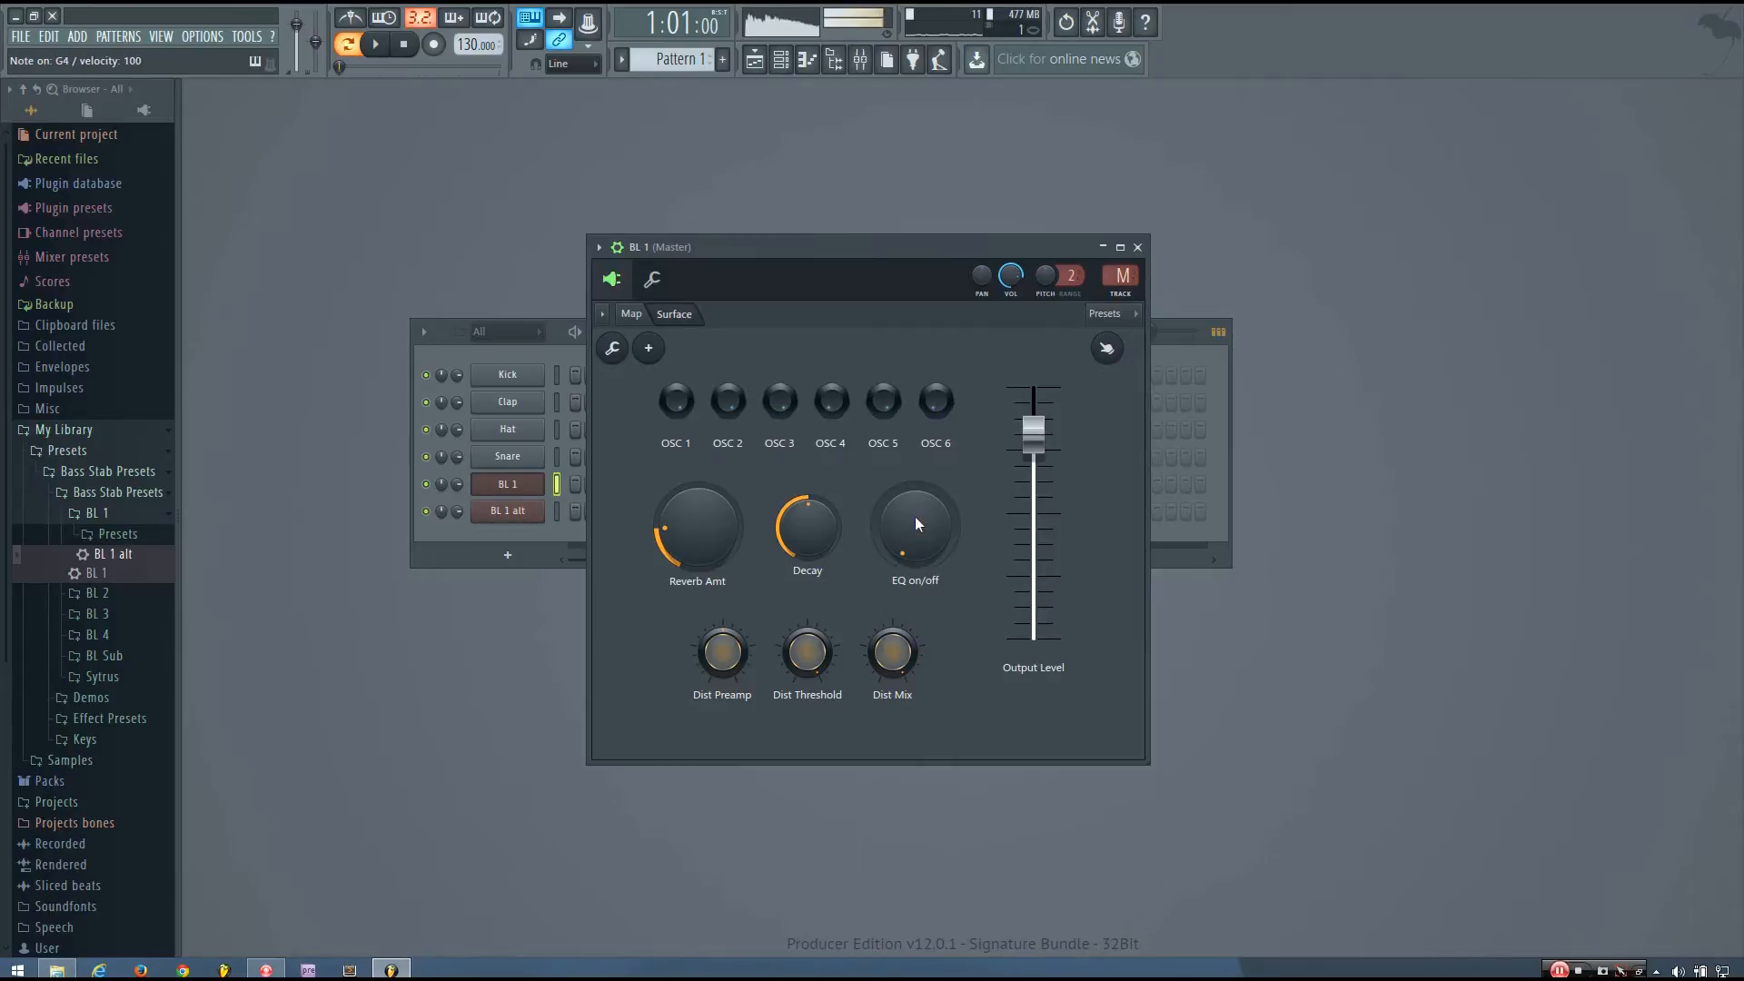
pyautogui.moveTo(913, 516); pyautogui.dragTo(913, 458)
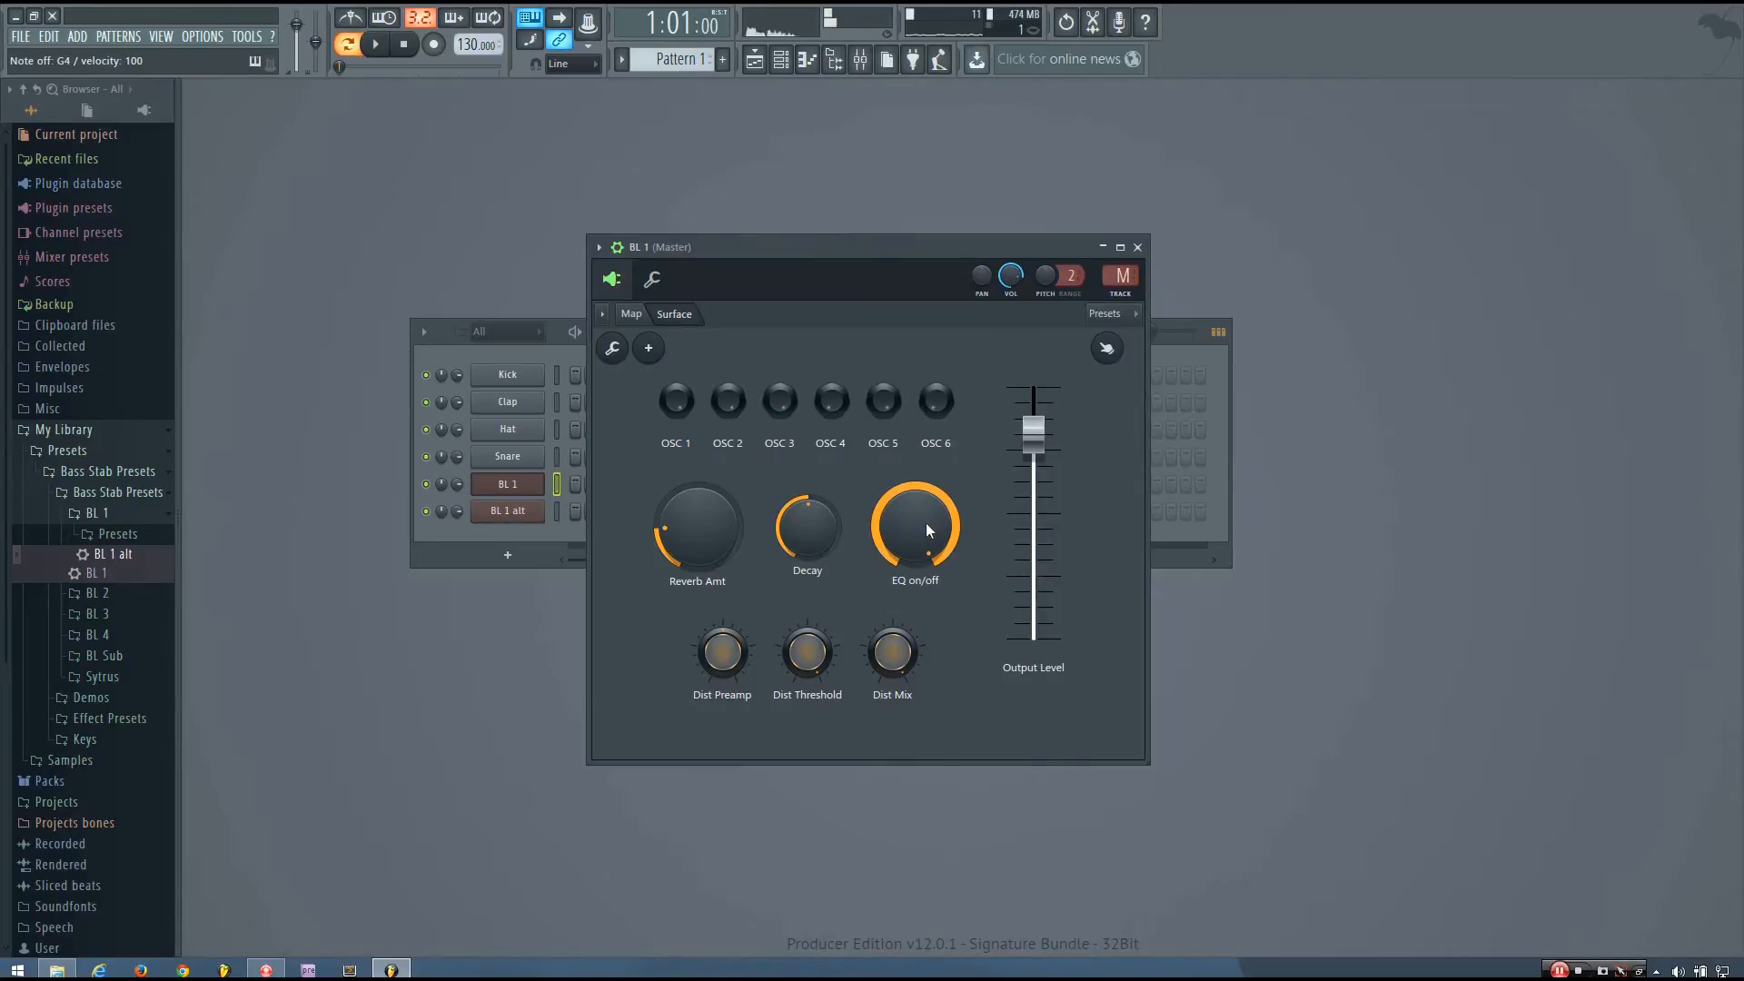
pyautogui.moveTo(919, 505); pyautogui.dragTo(918, 590)
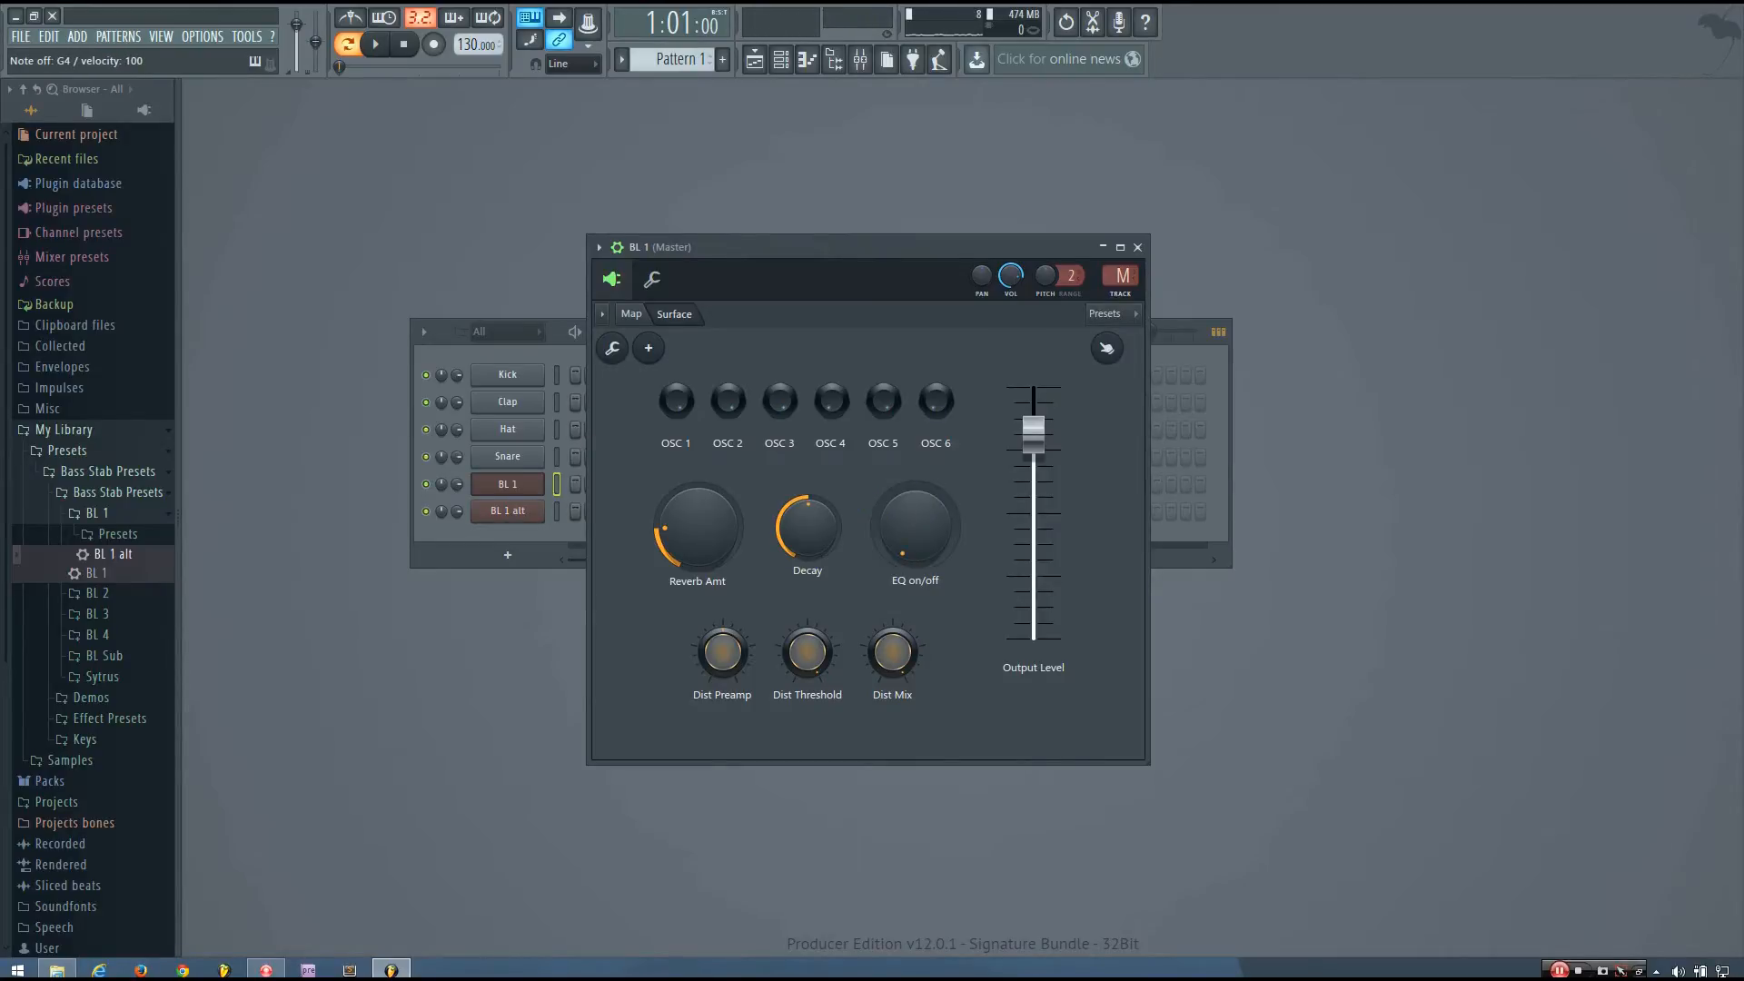
# - Turn the BL 1 EQ on/off knob fully up and back to zero to compare the sound
pyautogui.moveTo(919, 510); pyautogui.dragTo(918, 436)
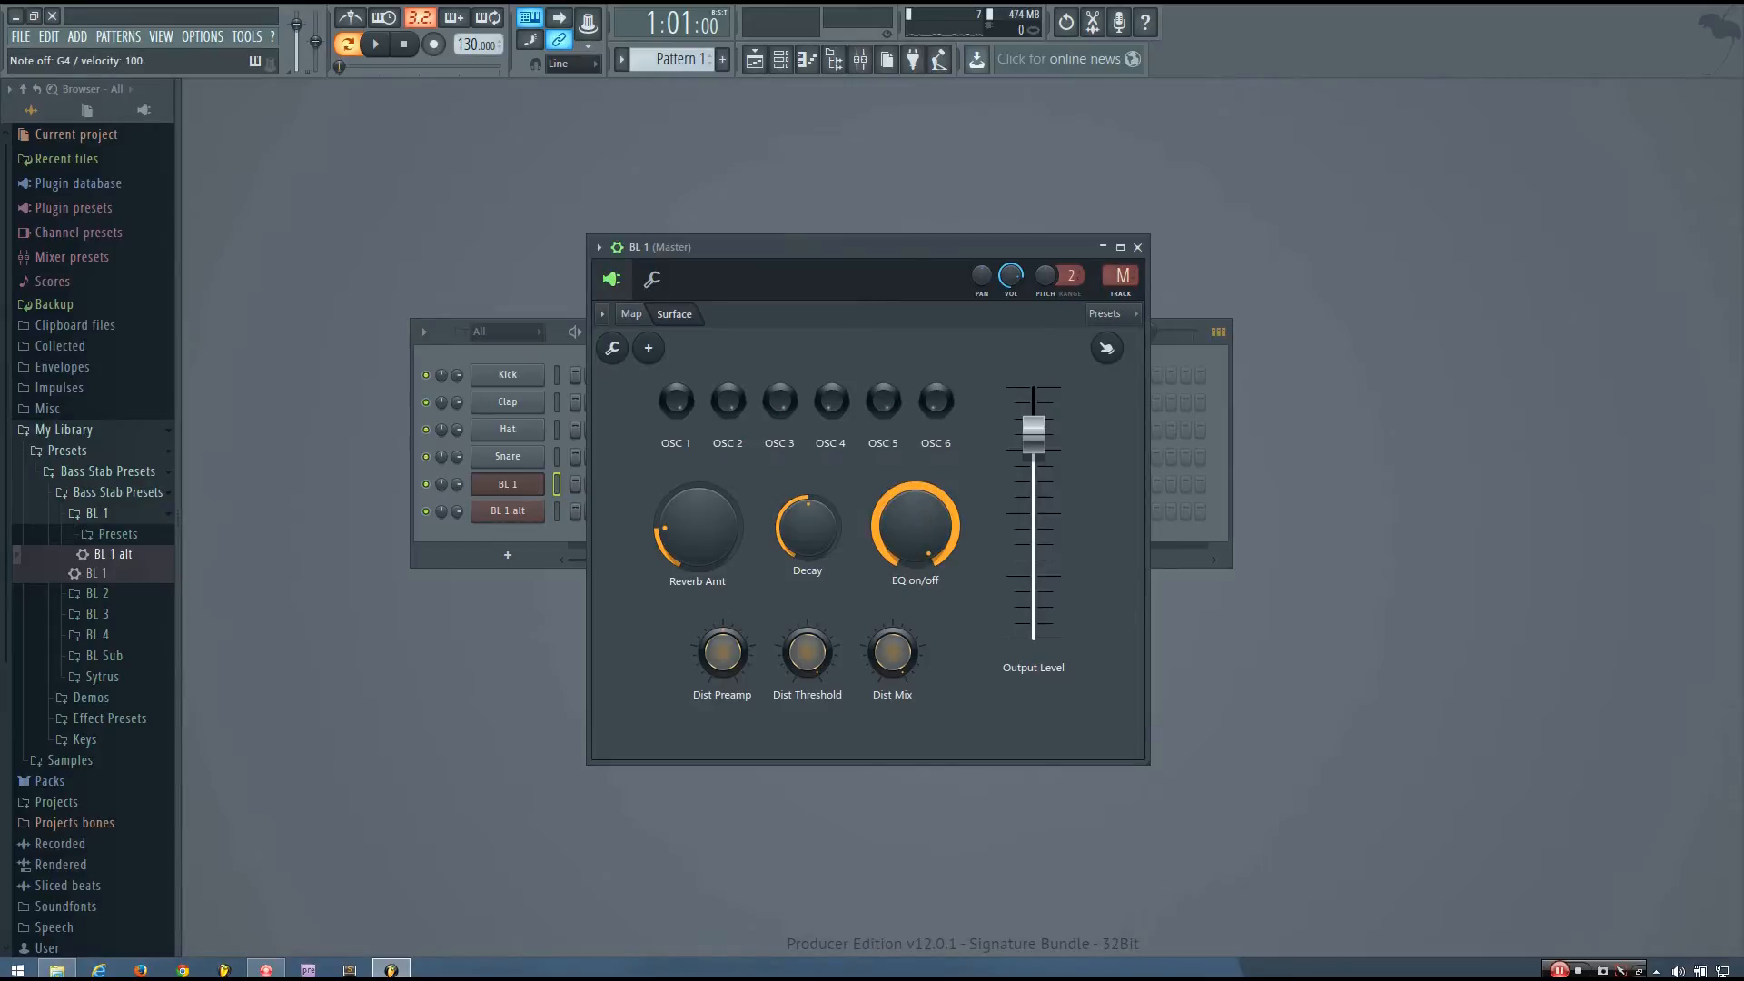
pyautogui.moveTo(919, 509); pyautogui.dragTo(919, 563)
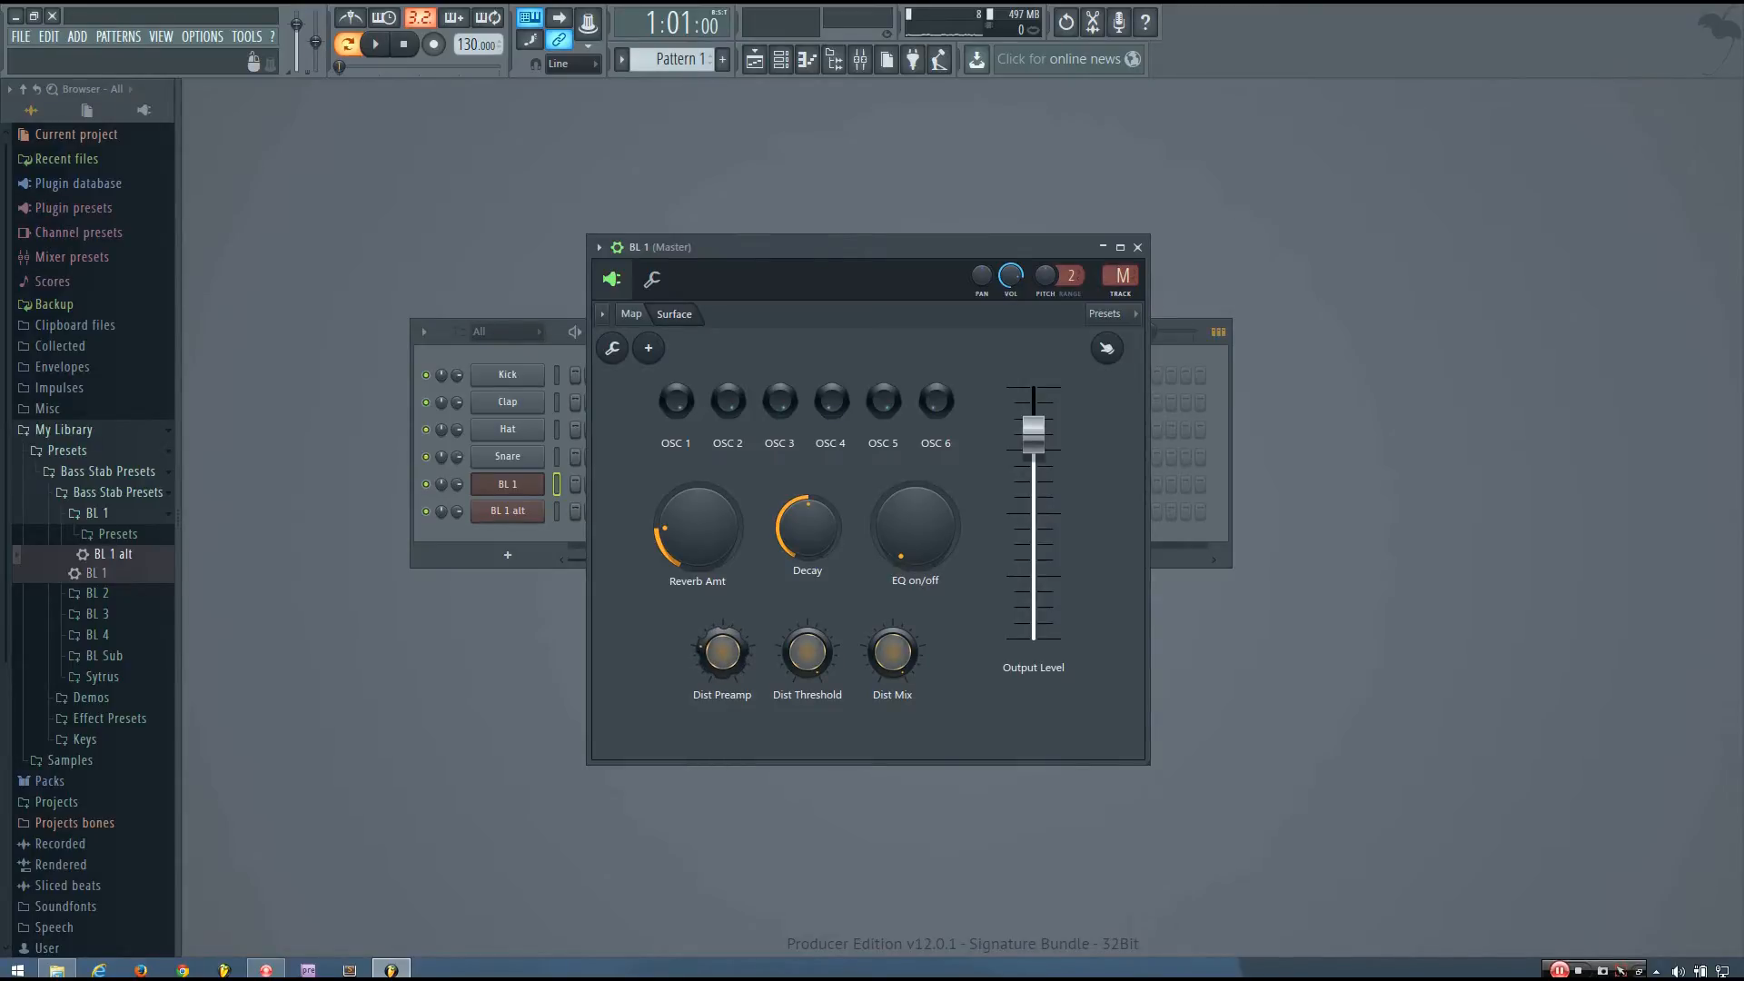
# - Turn the BL 1 Dist Preamp knob down and back up, playing test notes at each setting
pyautogui.moveTo(722, 652); pyautogui.dragTo(722, 695)
pyautogui.press('z')
pyautogui.press('d')
pyautogui.press('b')
pyautogui.moveTo(721, 654); pyautogui.dragTo(722, 604)
pyautogui.press('z')
pyautogui.press('d')
pyautogui.press('b')
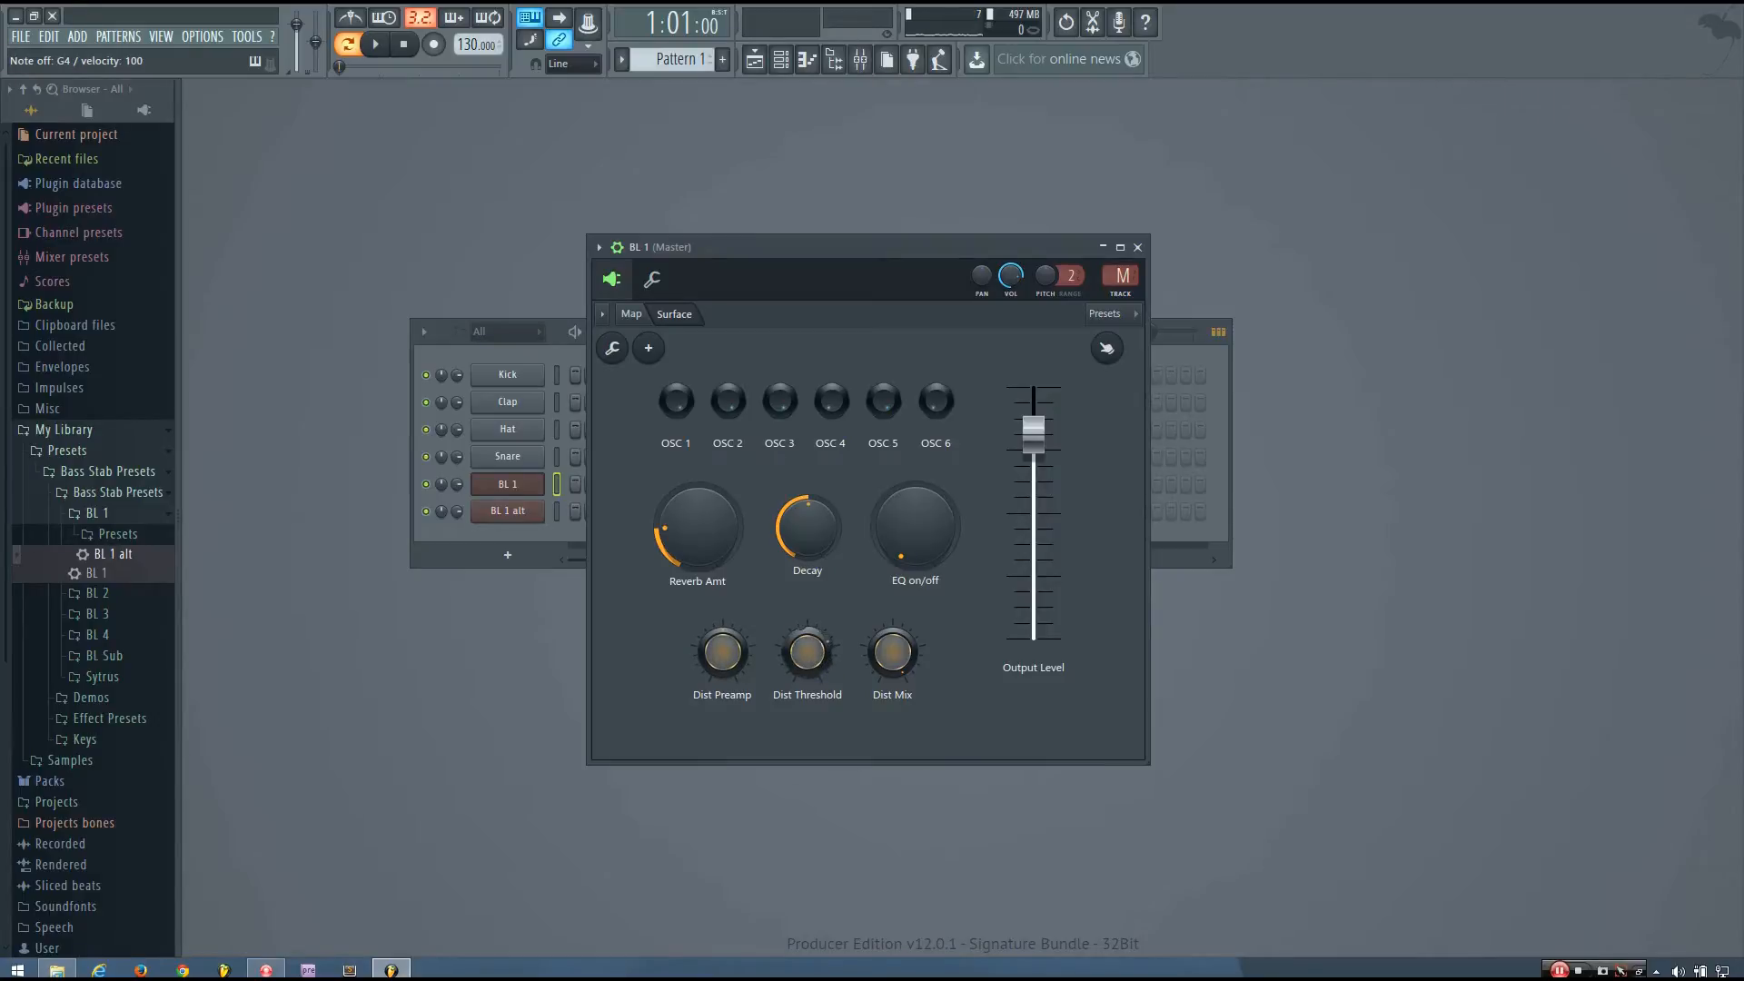
# - Lower the BL 1 Dist Threshold knob and play high and low test notes
pyautogui.press('q')
pyautogui.moveTo(808, 654); pyautogui.dragTo(808, 679)
pyautogui.press('3')
pyautogui.press('t')
pyautogui.press('3')
pyautogui.press('q')
pyautogui.press('b')
pyautogui.press('b')
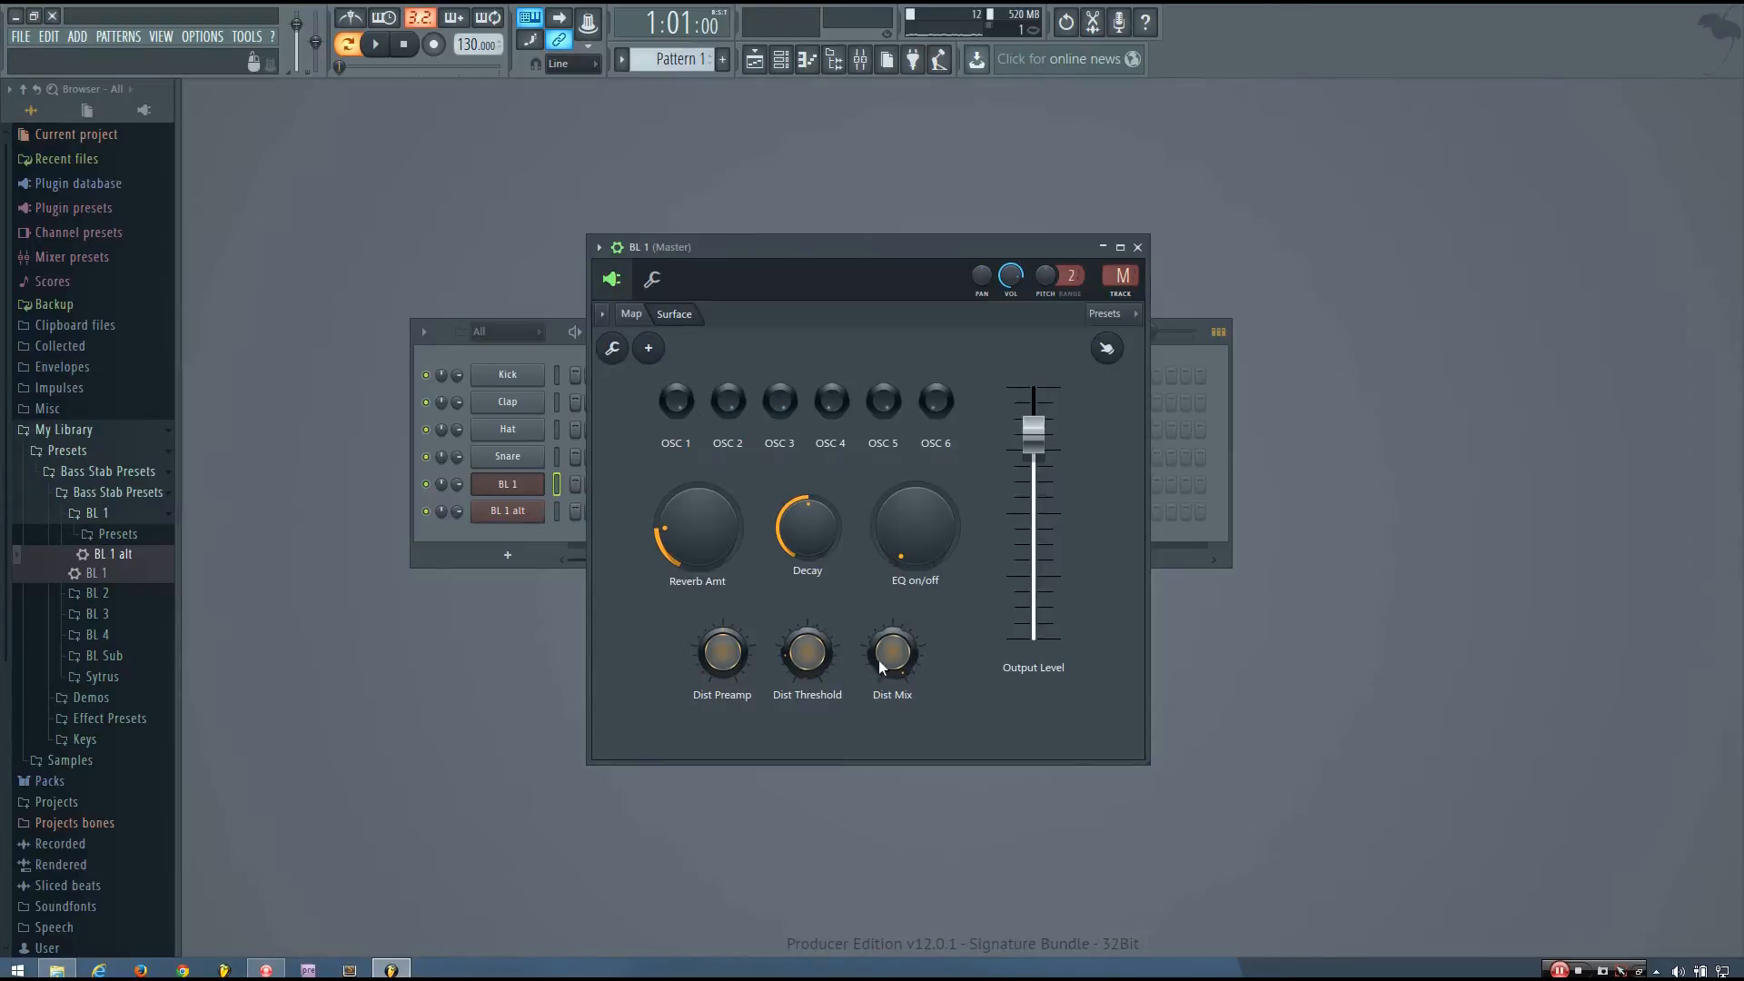
# - Turn the BL 1 Dist Mix knob all the way down and play test notes
pyautogui.press('q')
pyautogui.press('b')
pyautogui.moveTo(895, 653); pyautogui.dragTo(896, 804)
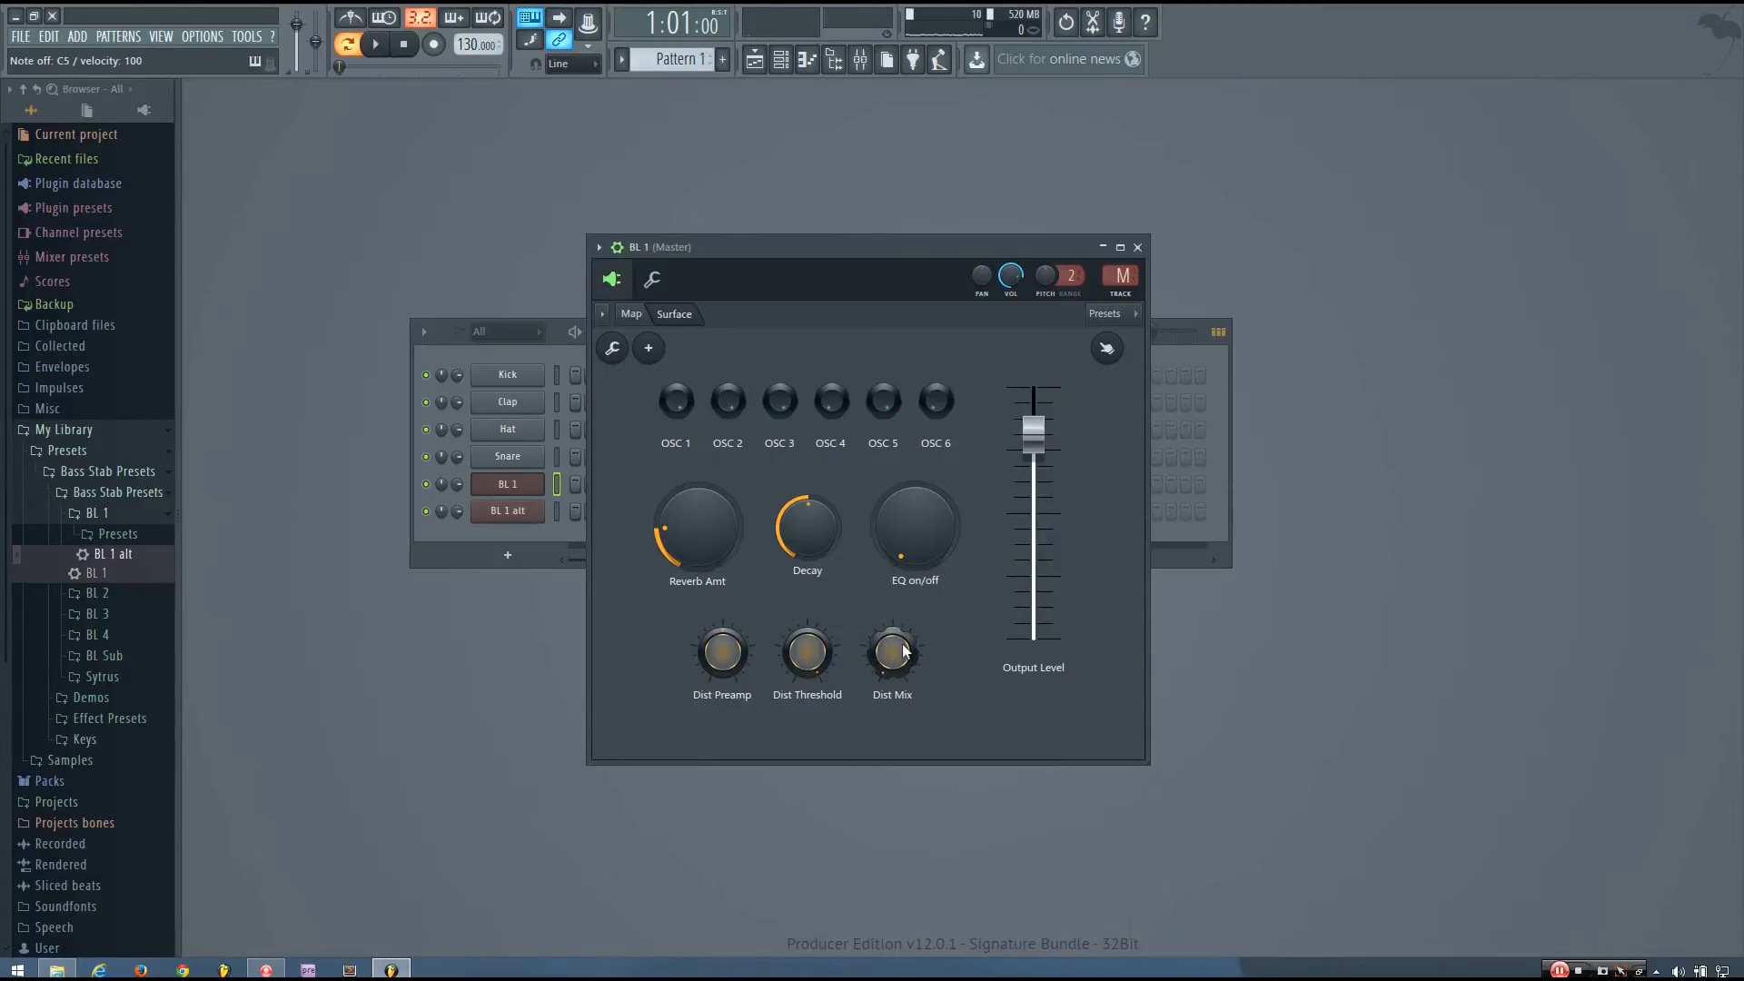
pyautogui.press('q')
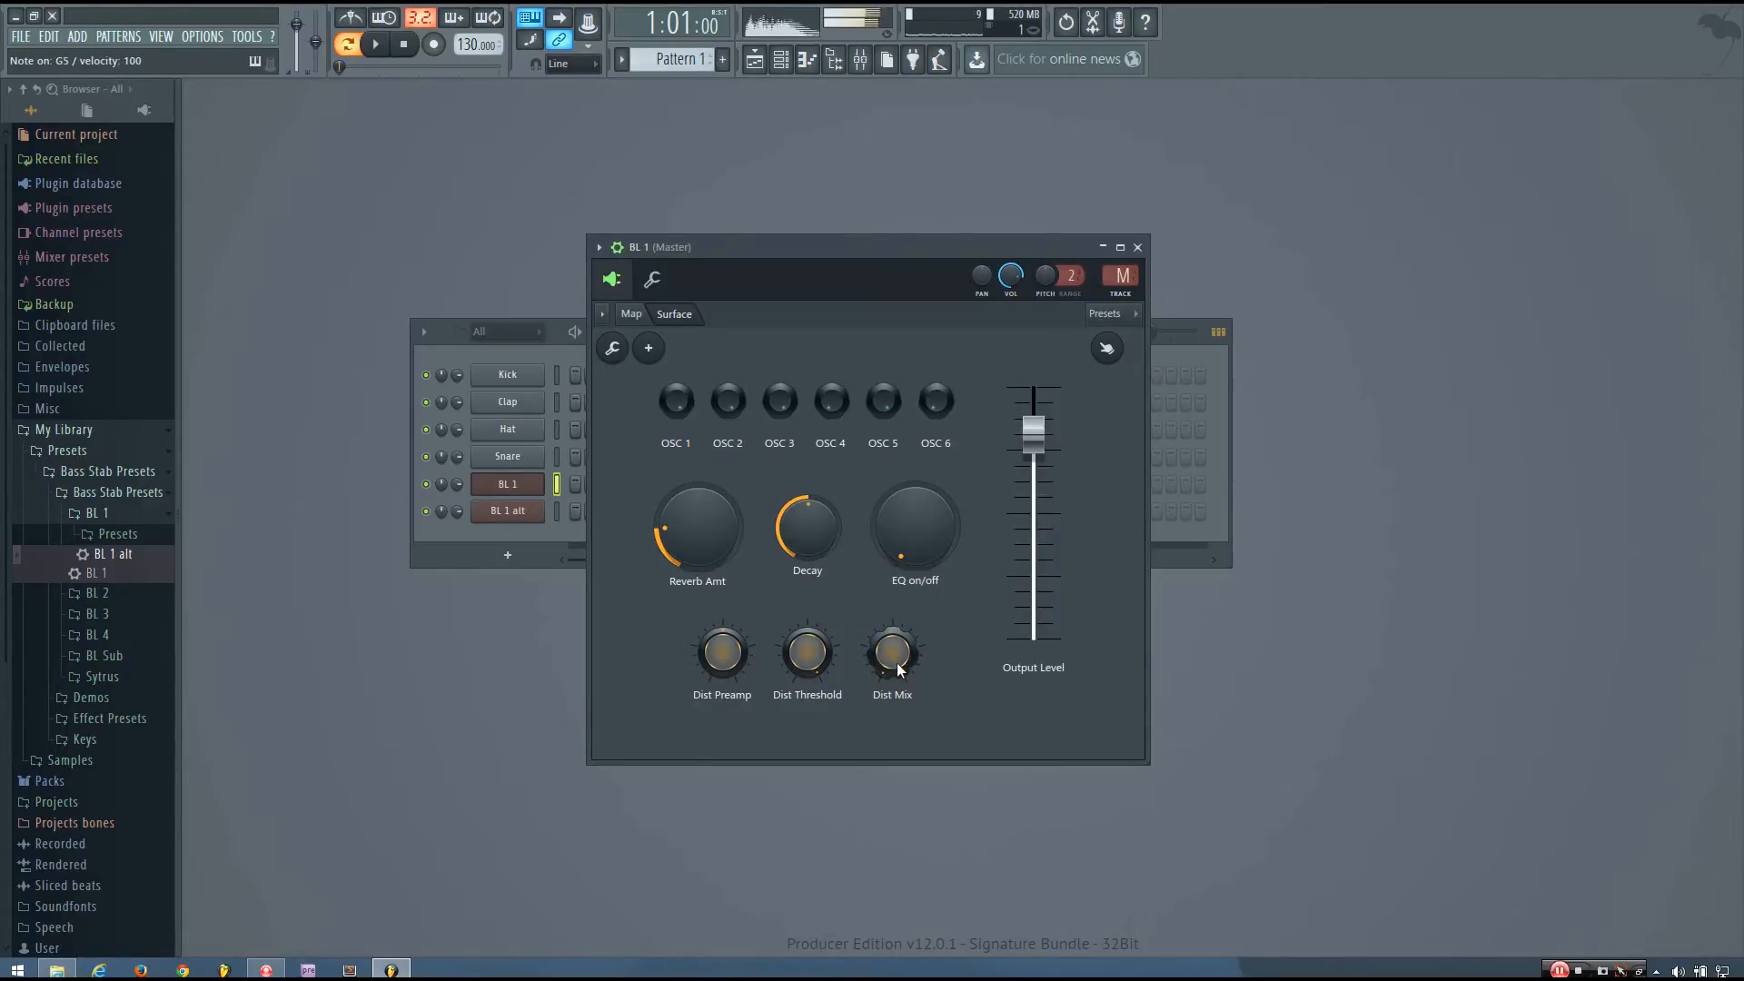
pyautogui.press('b')
# - Raise the BL 1 Dist Mix knob and play several test notes to hear the added distortion
pyautogui.moveTo(894, 653); pyautogui.dragTo(894, 623)
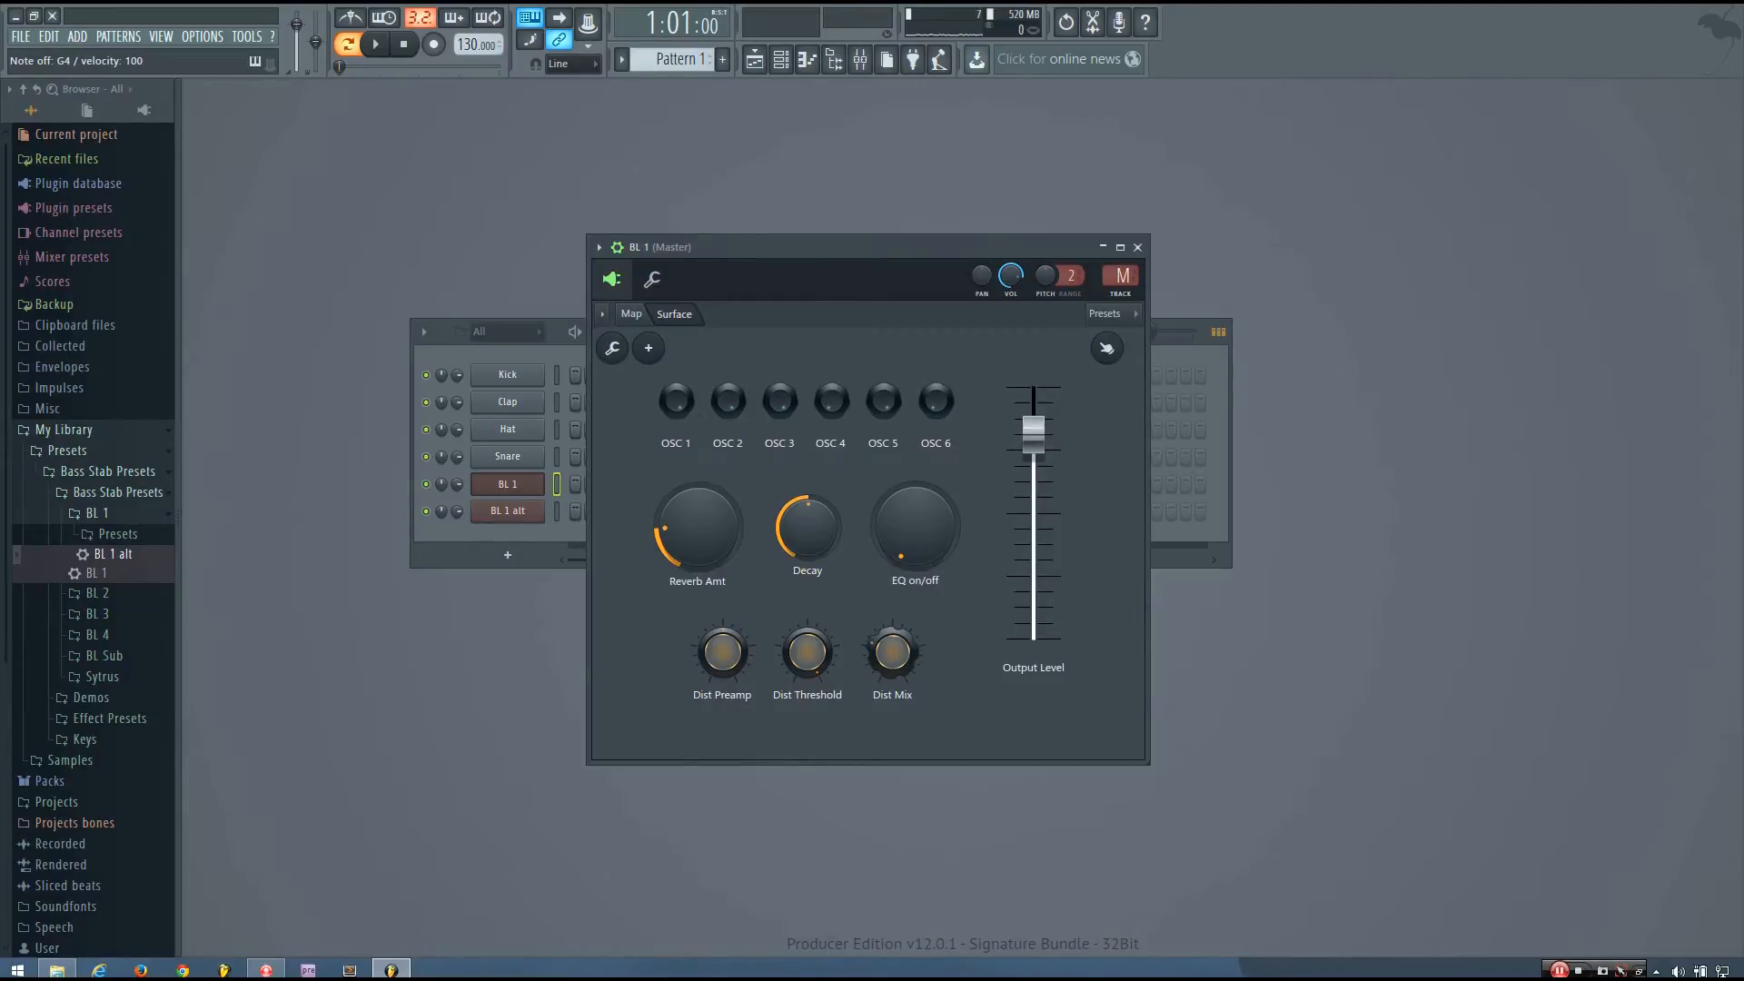
pyautogui.press('q')
pyautogui.press('b')
pyautogui.press('t')
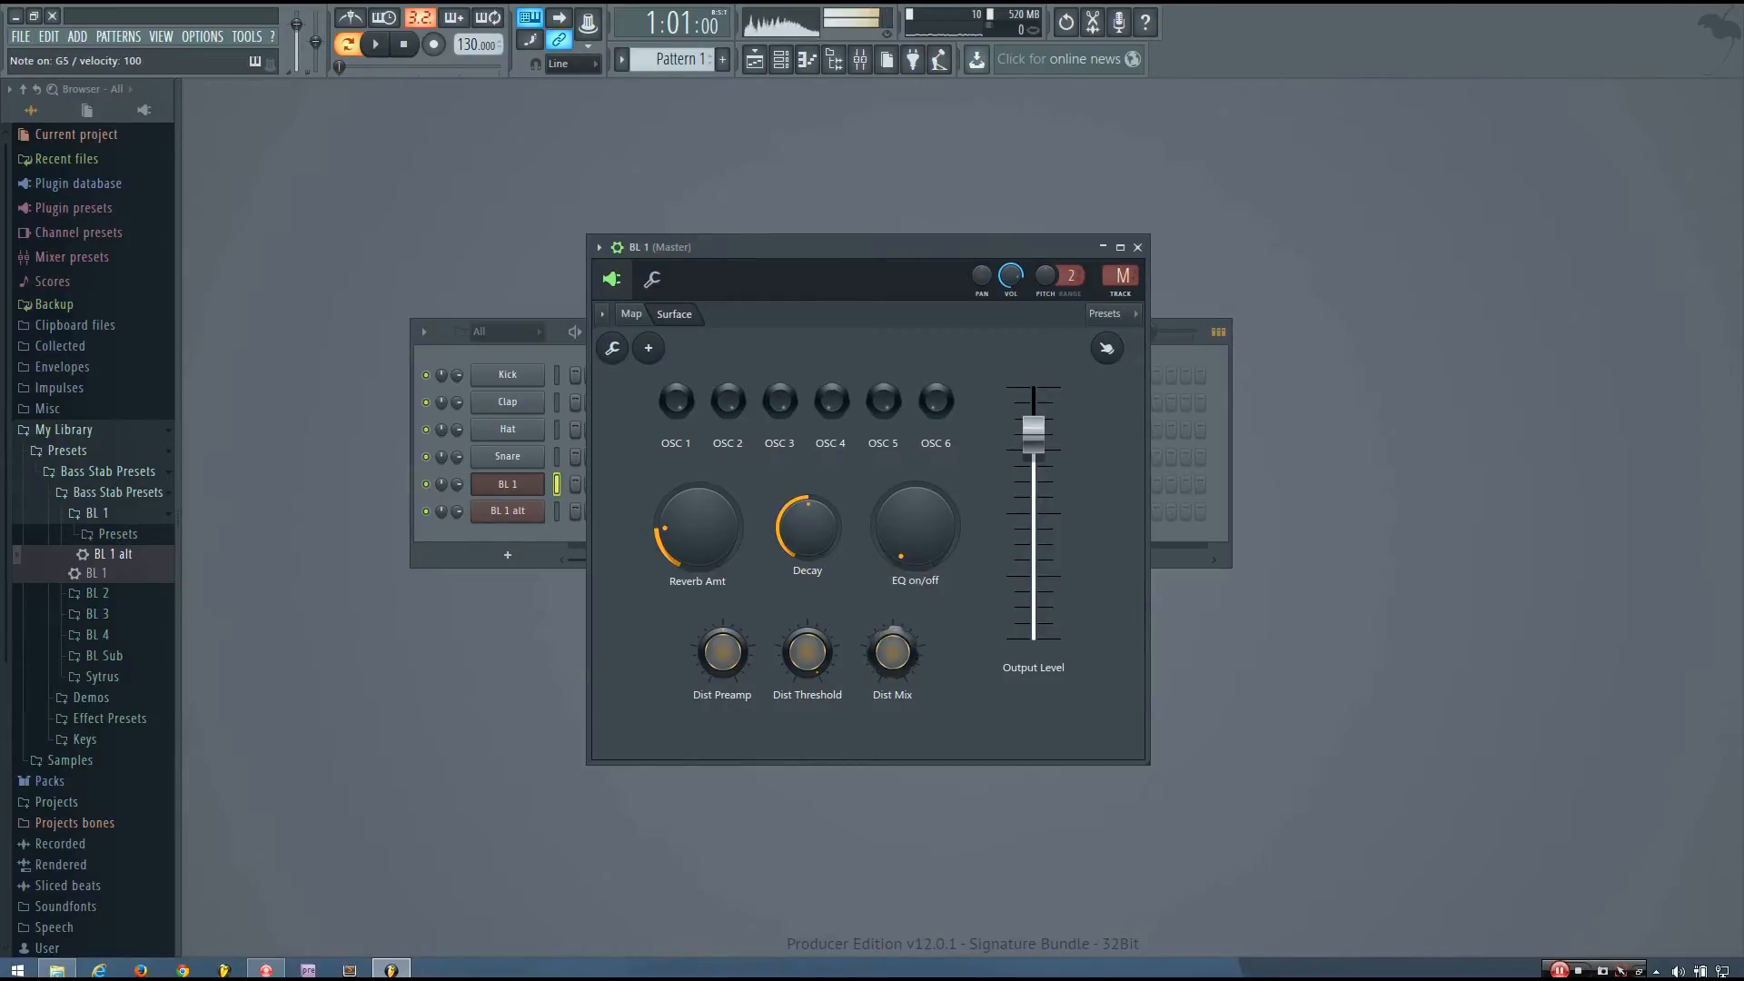
pyautogui.press('q')
pyautogui.press('b')
# - Turn the BL 1 Dist Mix knob back down to its minimum and play test notes
pyautogui.moveTo(897, 657); pyautogui.dragTo(896, 772)
pyautogui.press('q')
pyautogui.press('b')
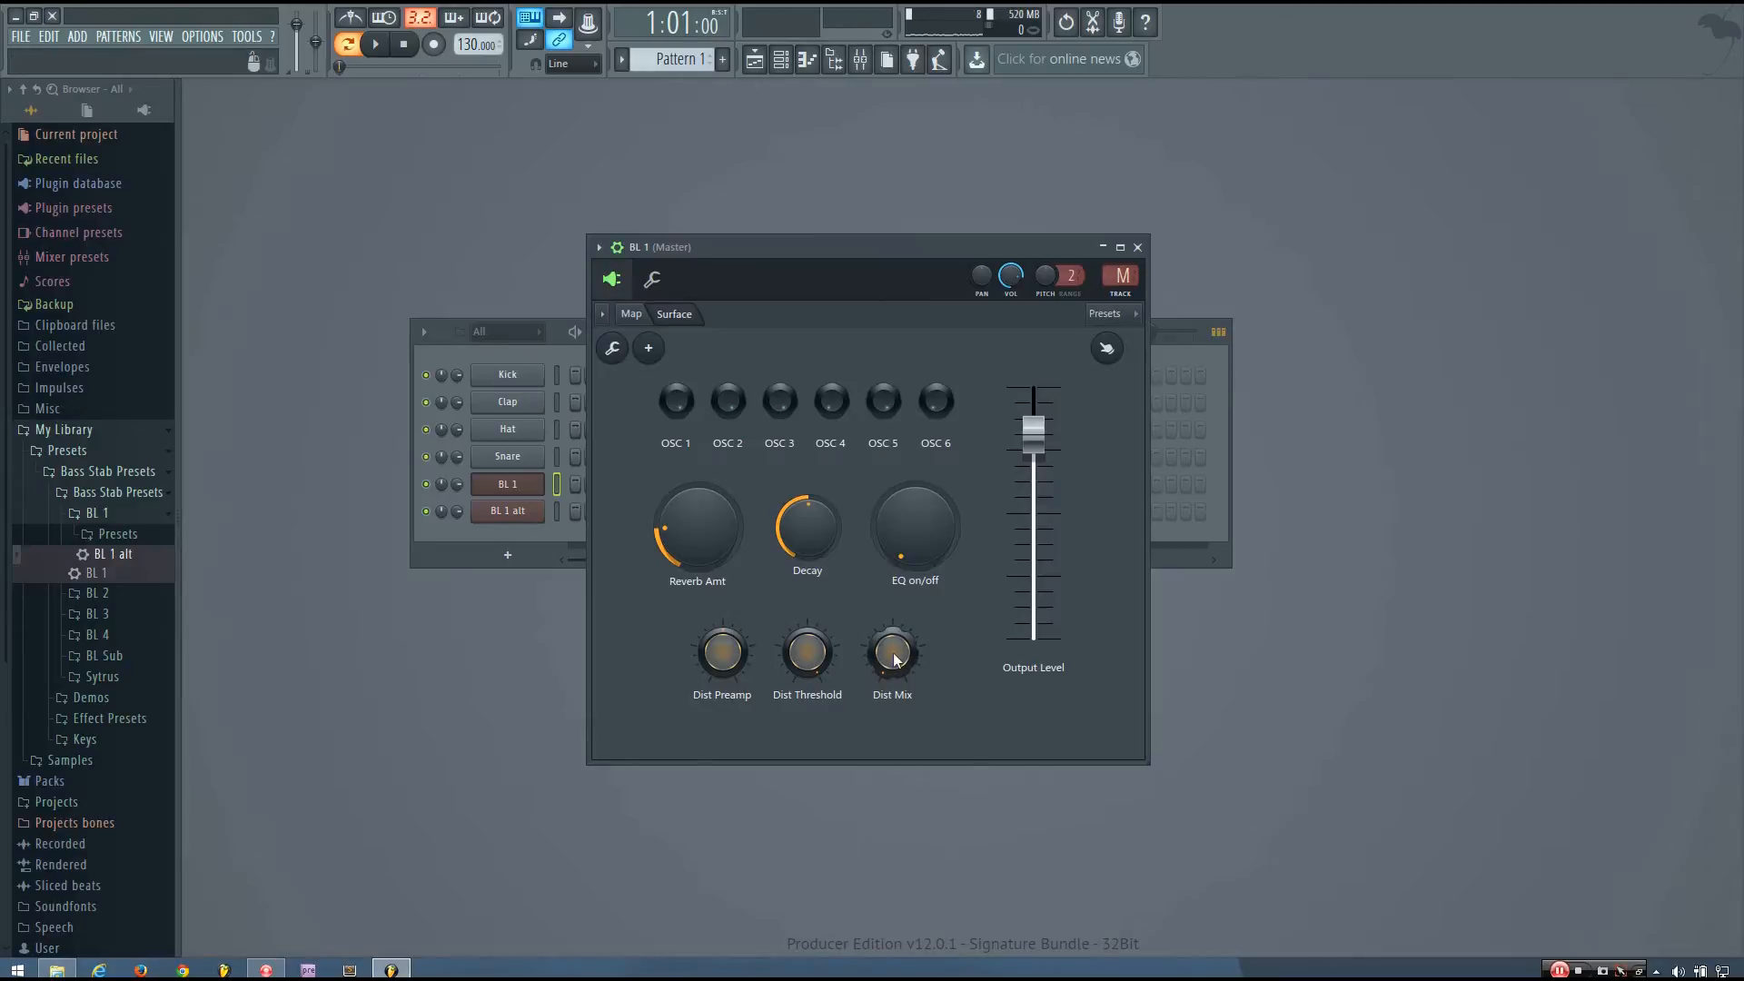
pyautogui.press('b')
# - Lower the BL 1 Output Level fader to slightly below the middle of its range
pyautogui.moveTo(1040, 440); pyautogui.dragTo(1041, 526)
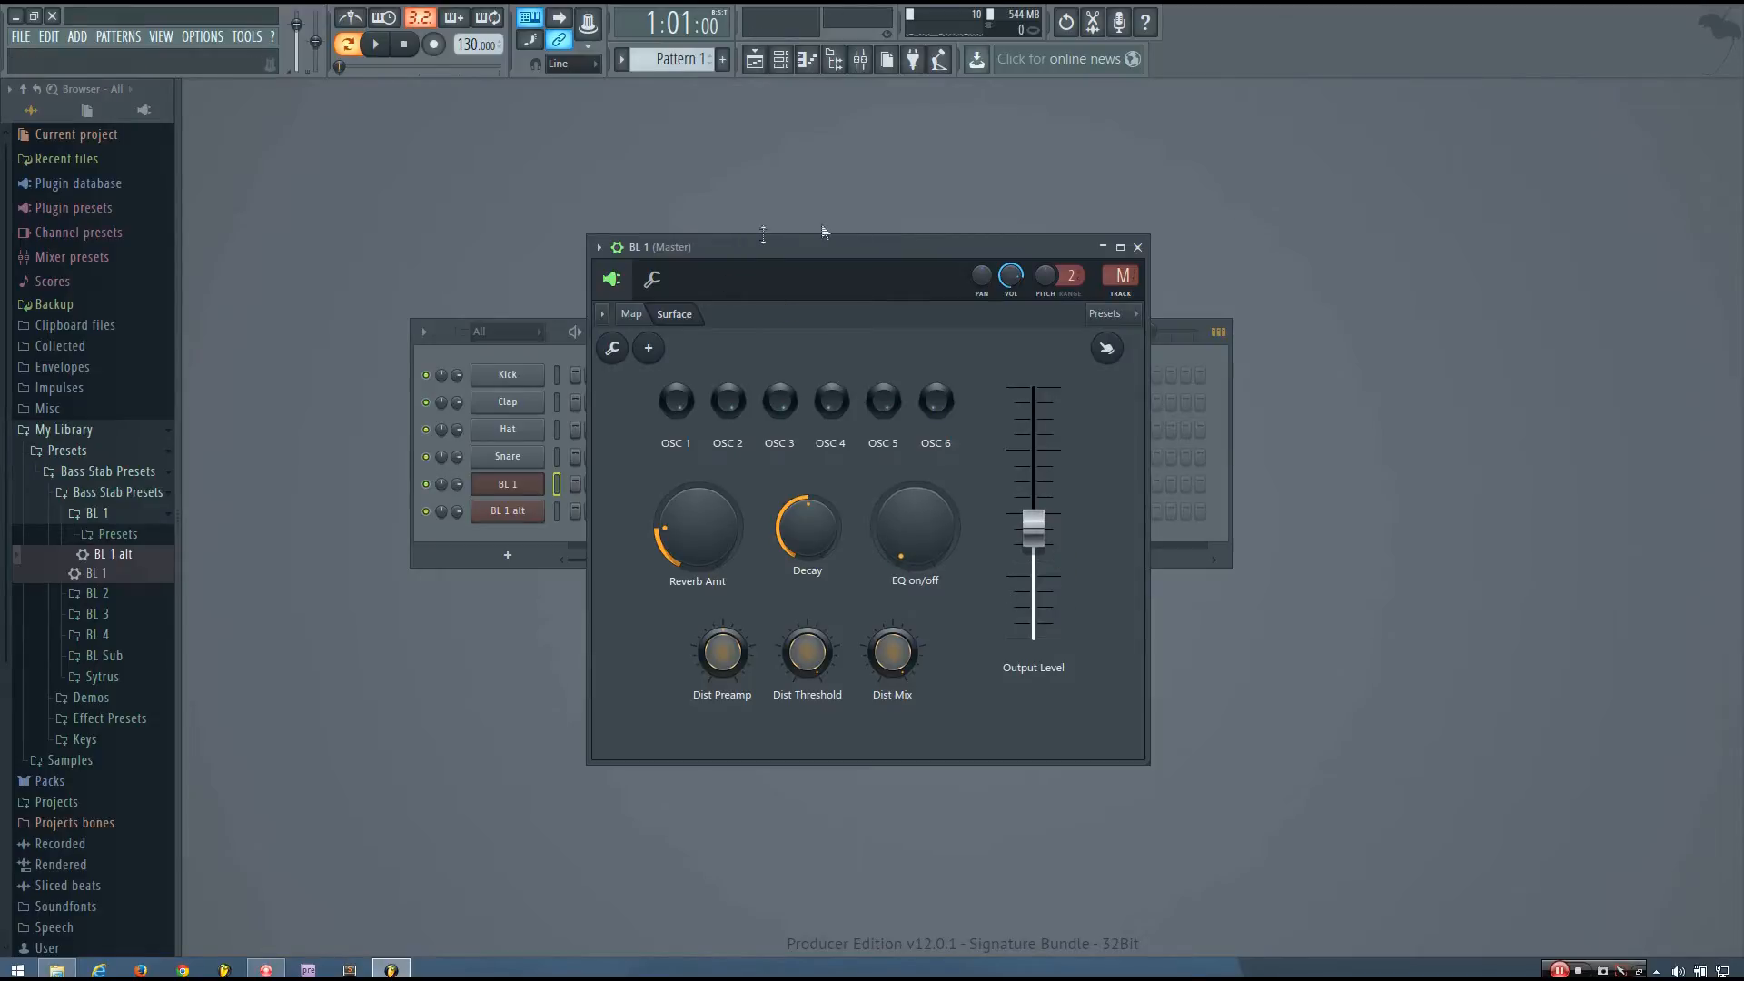
pyautogui.moveTo(932, 256); pyautogui.dragTo(913, 240)
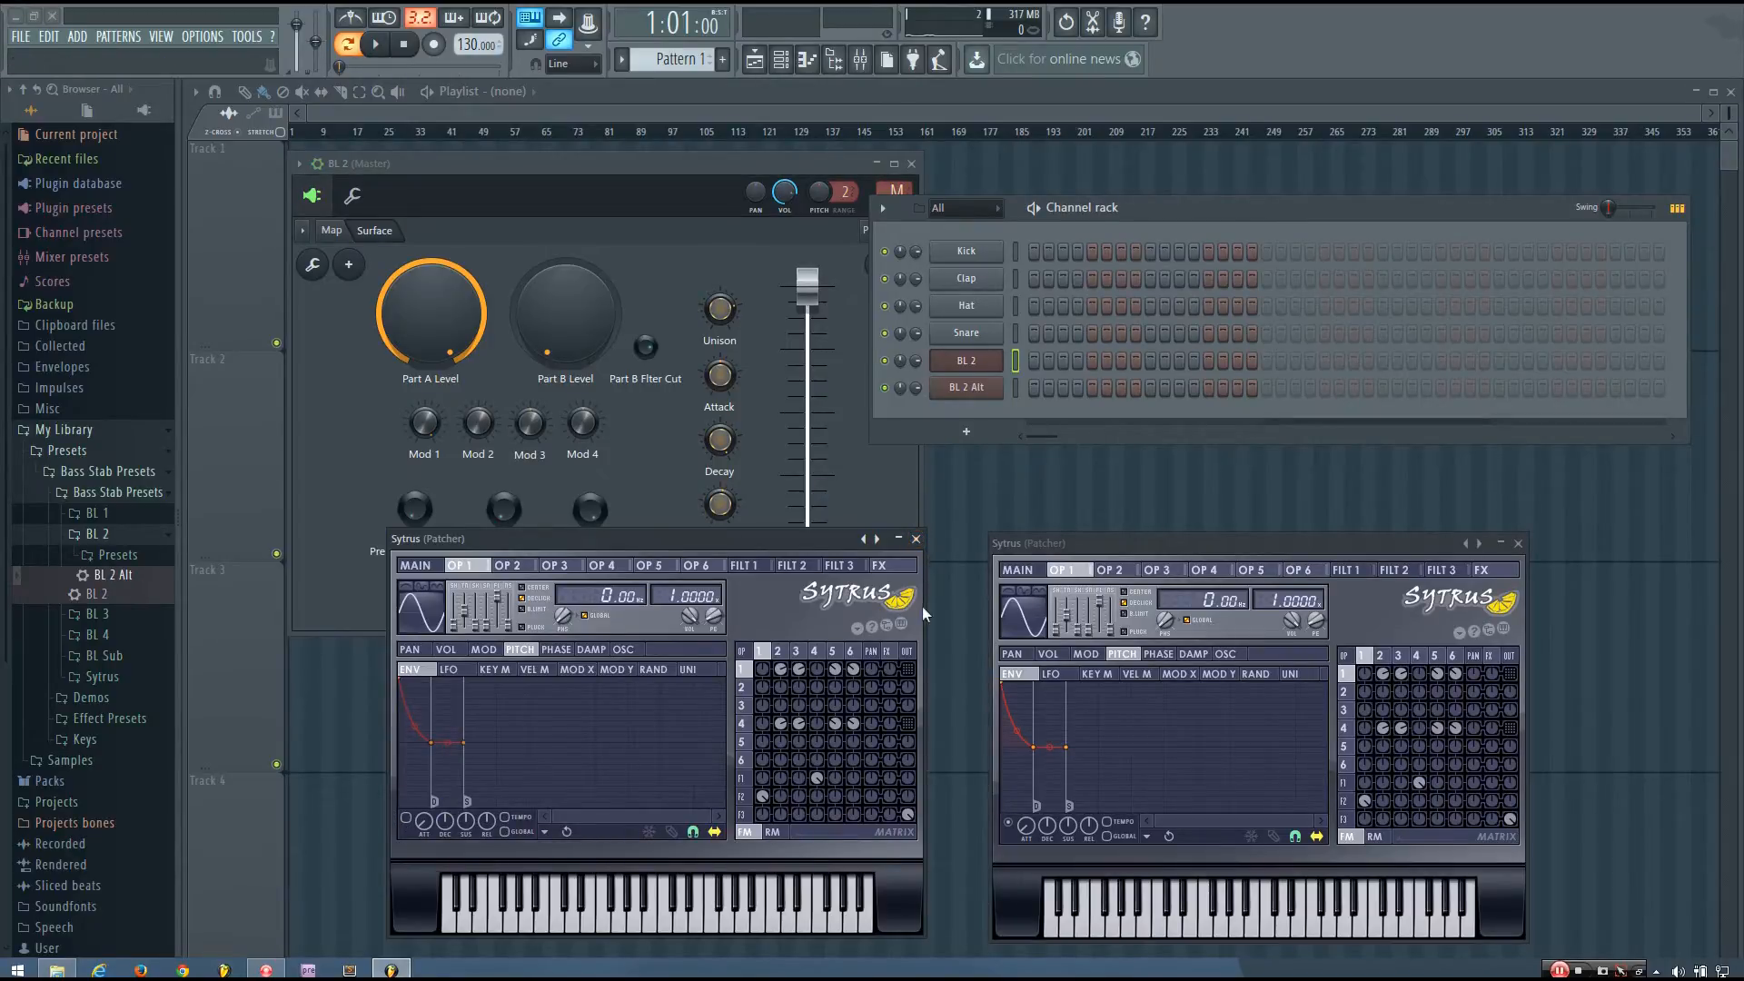
# - Close both Sytrus windows and move the BL 2 window clear of the screen edge
pyautogui.click(917, 539)
pyautogui.click(1517, 544)
pyautogui.moveTo(695, 163); pyautogui.dragTo(777, 332)
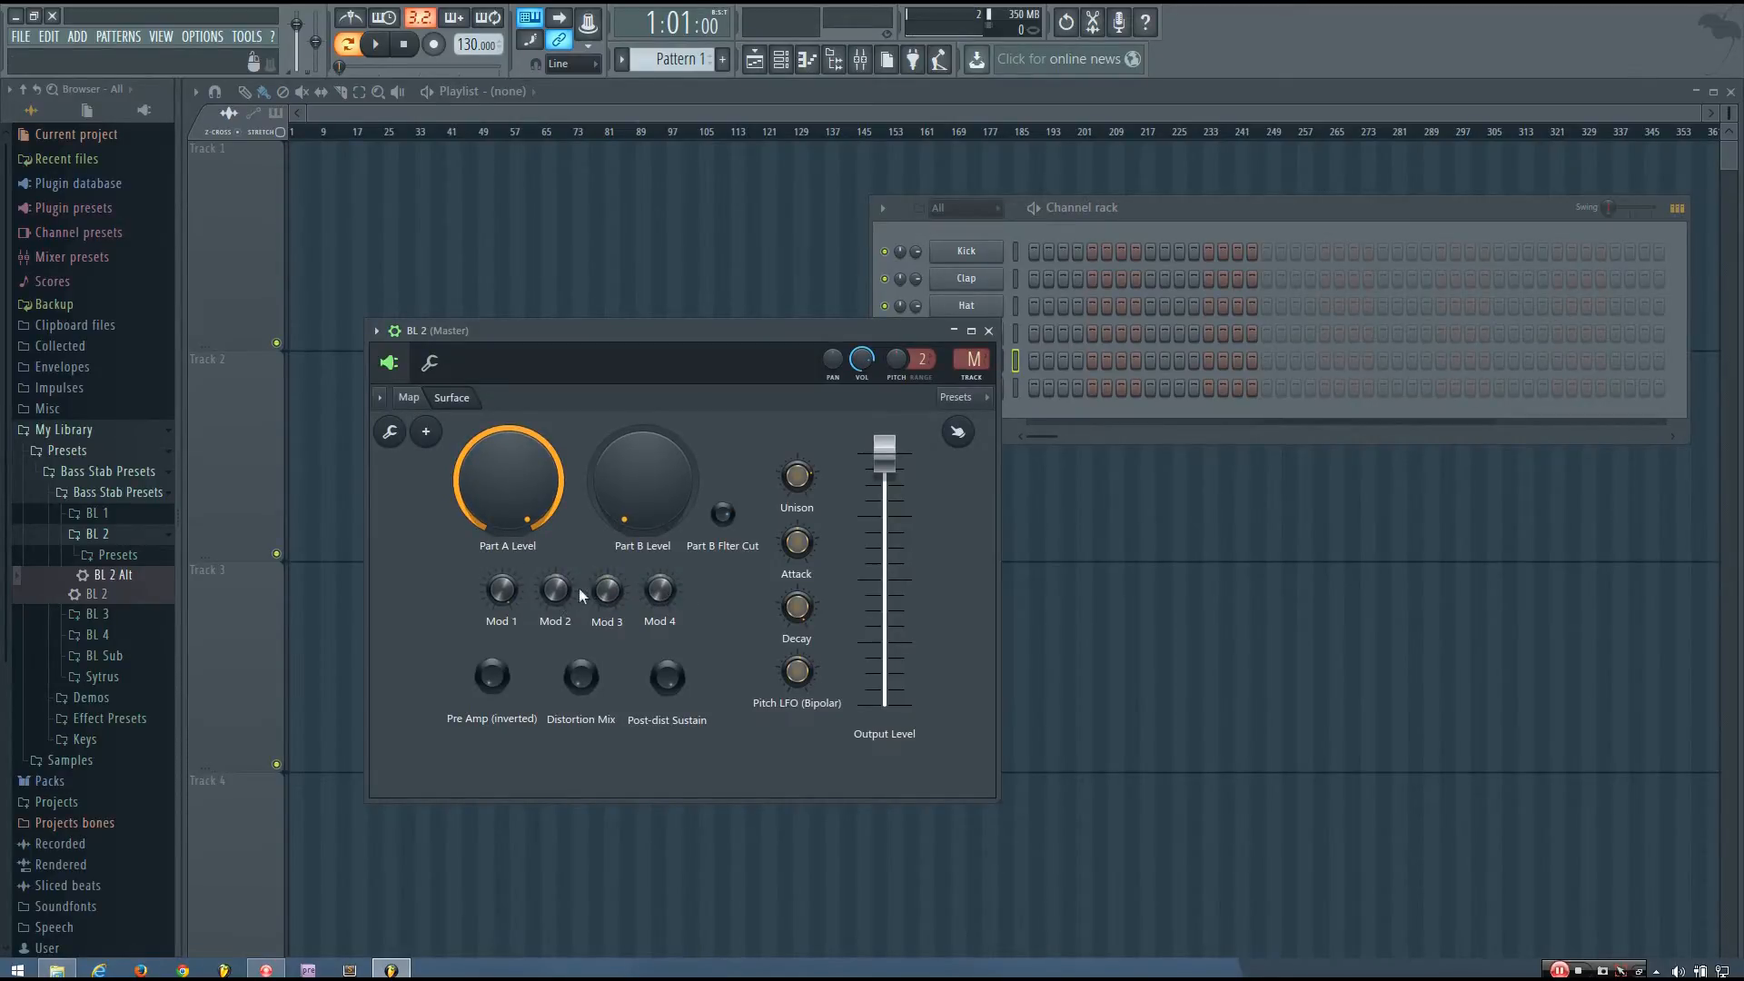
# - Play BL 2 on Part A, then turn Part A Level to zero and Part B Level to maximum and play again
pyautogui.moveTo(516, 488)
pyautogui.mouseDown()
pyautogui.moveTo(518, 518)
pyautogui.moveTo(524, 483)
pyautogui.moveTo(504, 491)
pyautogui.mouseUp()
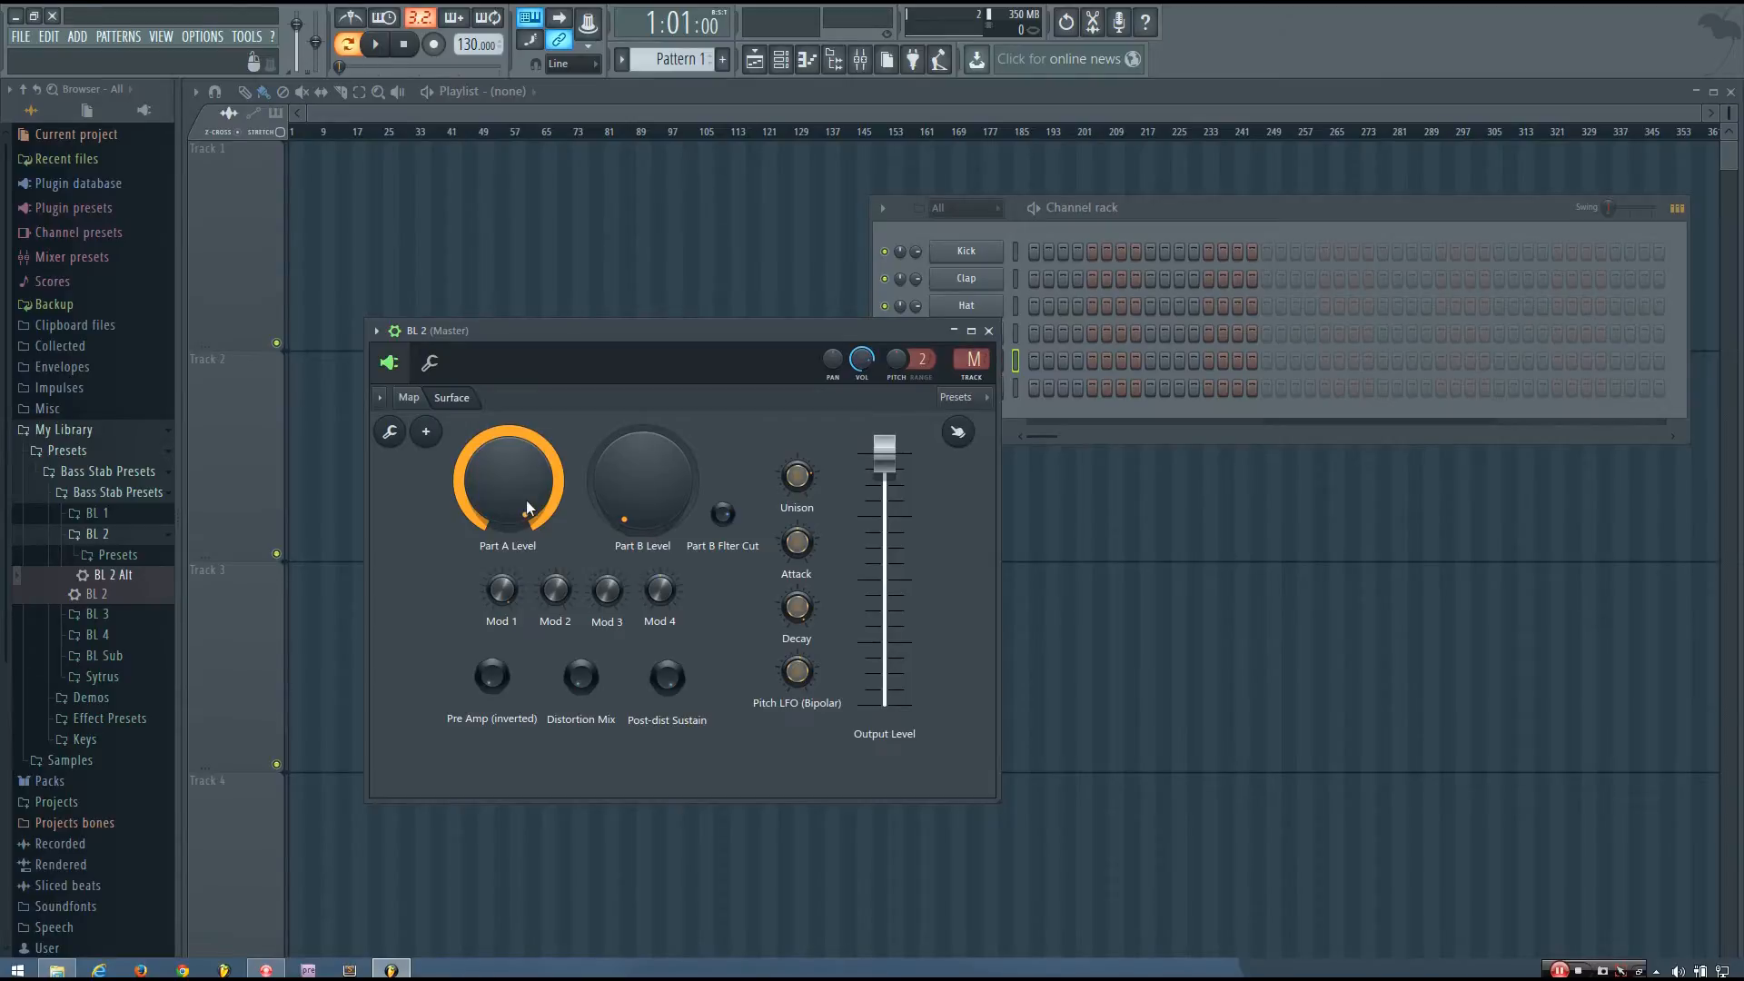
pyautogui.press('b')
pyautogui.moveTo(502, 470); pyautogui.dragTo(501, 518)
pyautogui.moveTo(634, 474); pyautogui.dragTo(634, 436)
pyautogui.press('b')
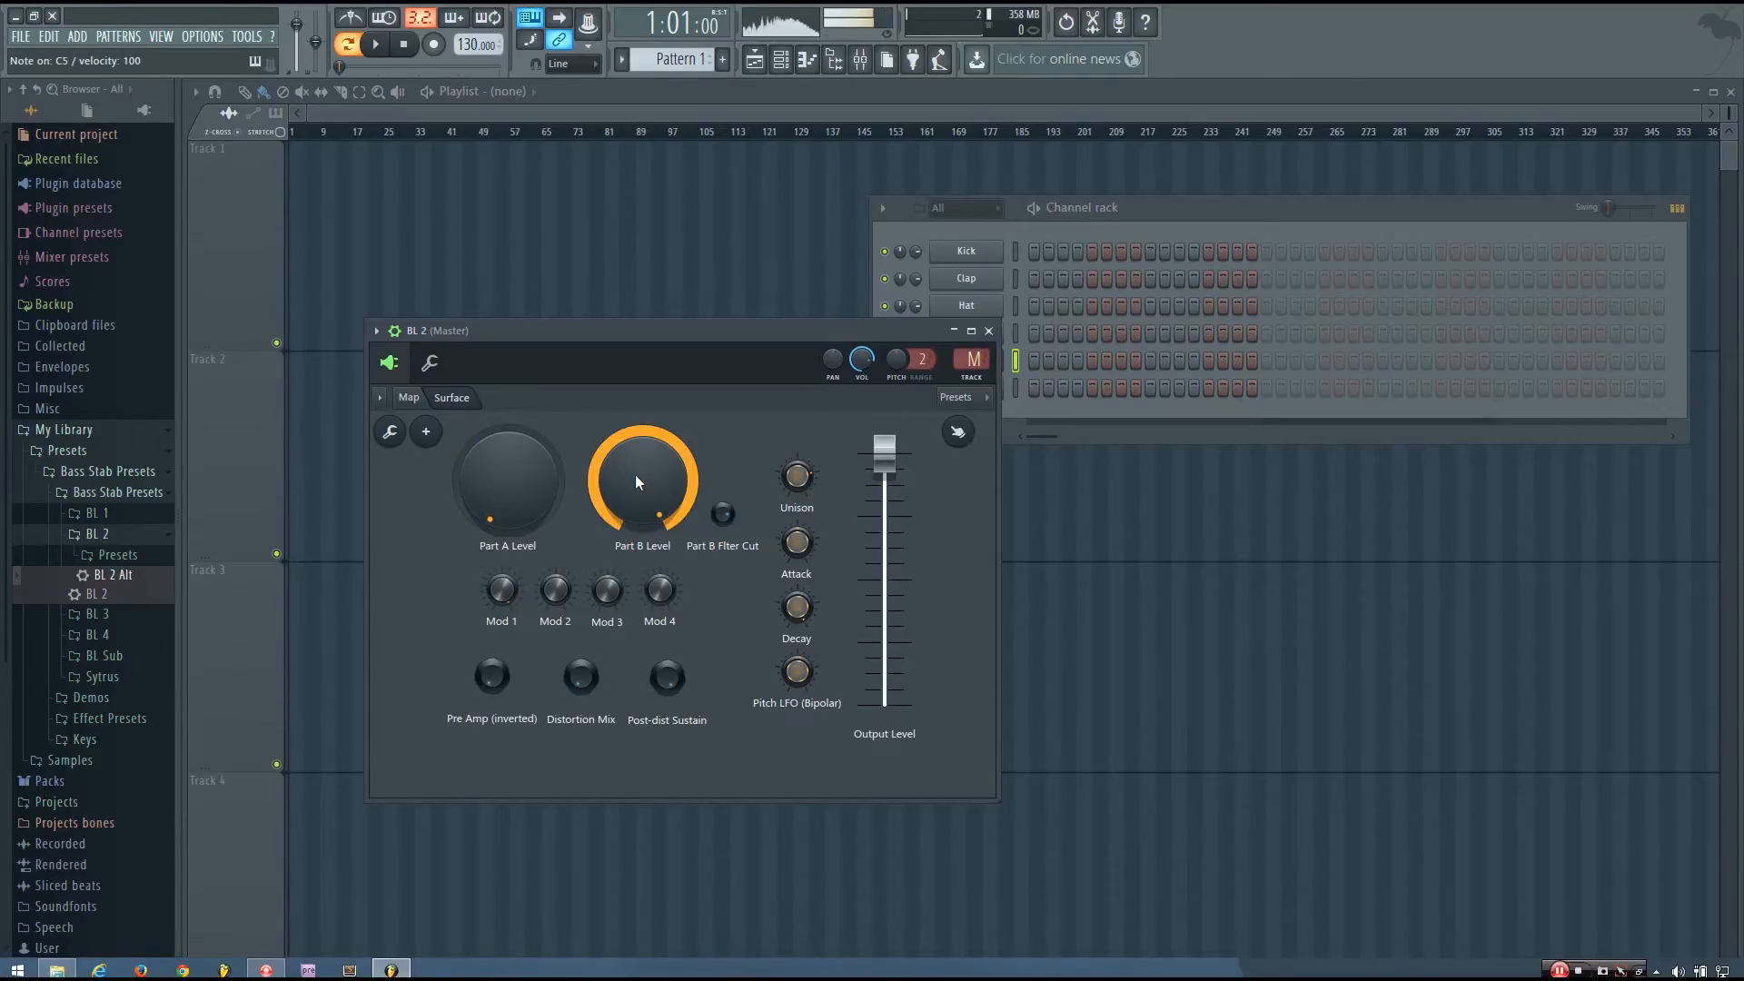
# - Try blending the Part A and Part B levels, ending with Part A at zero and Part B near maximum
pyautogui.moveTo(521, 488); pyautogui.dragTo(522, 472)
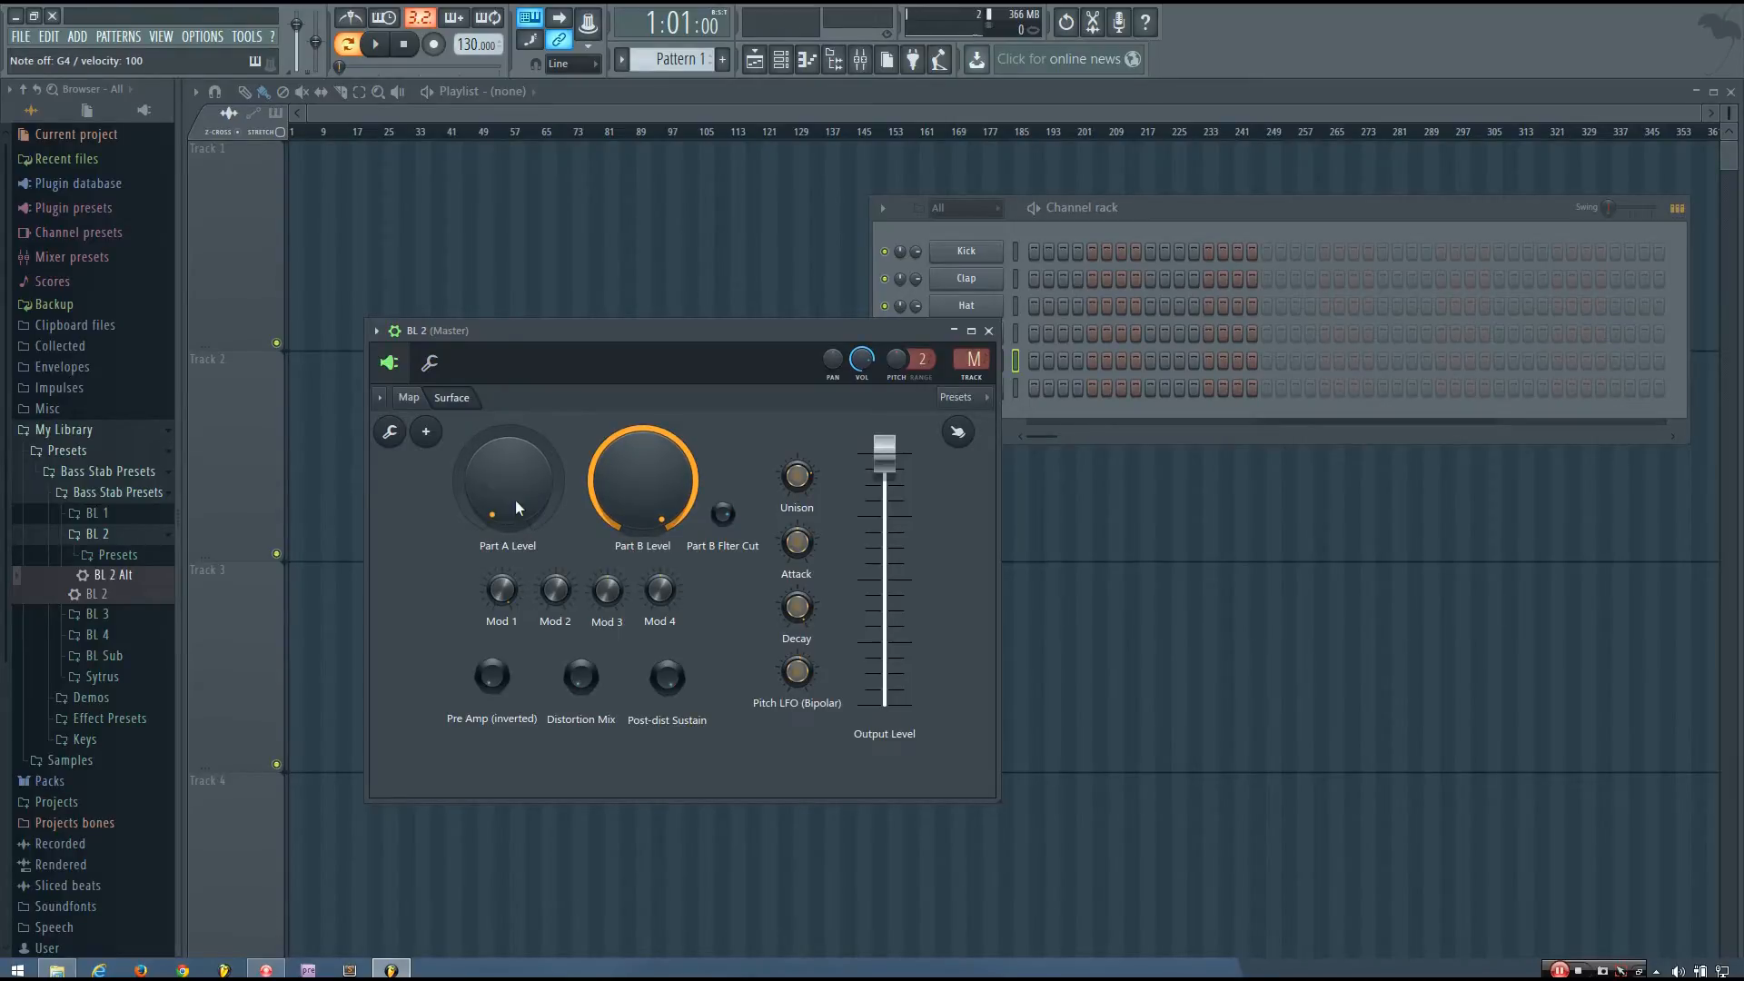
pyautogui.moveTo(522, 489); pyautogui.dragTo(521, 476)
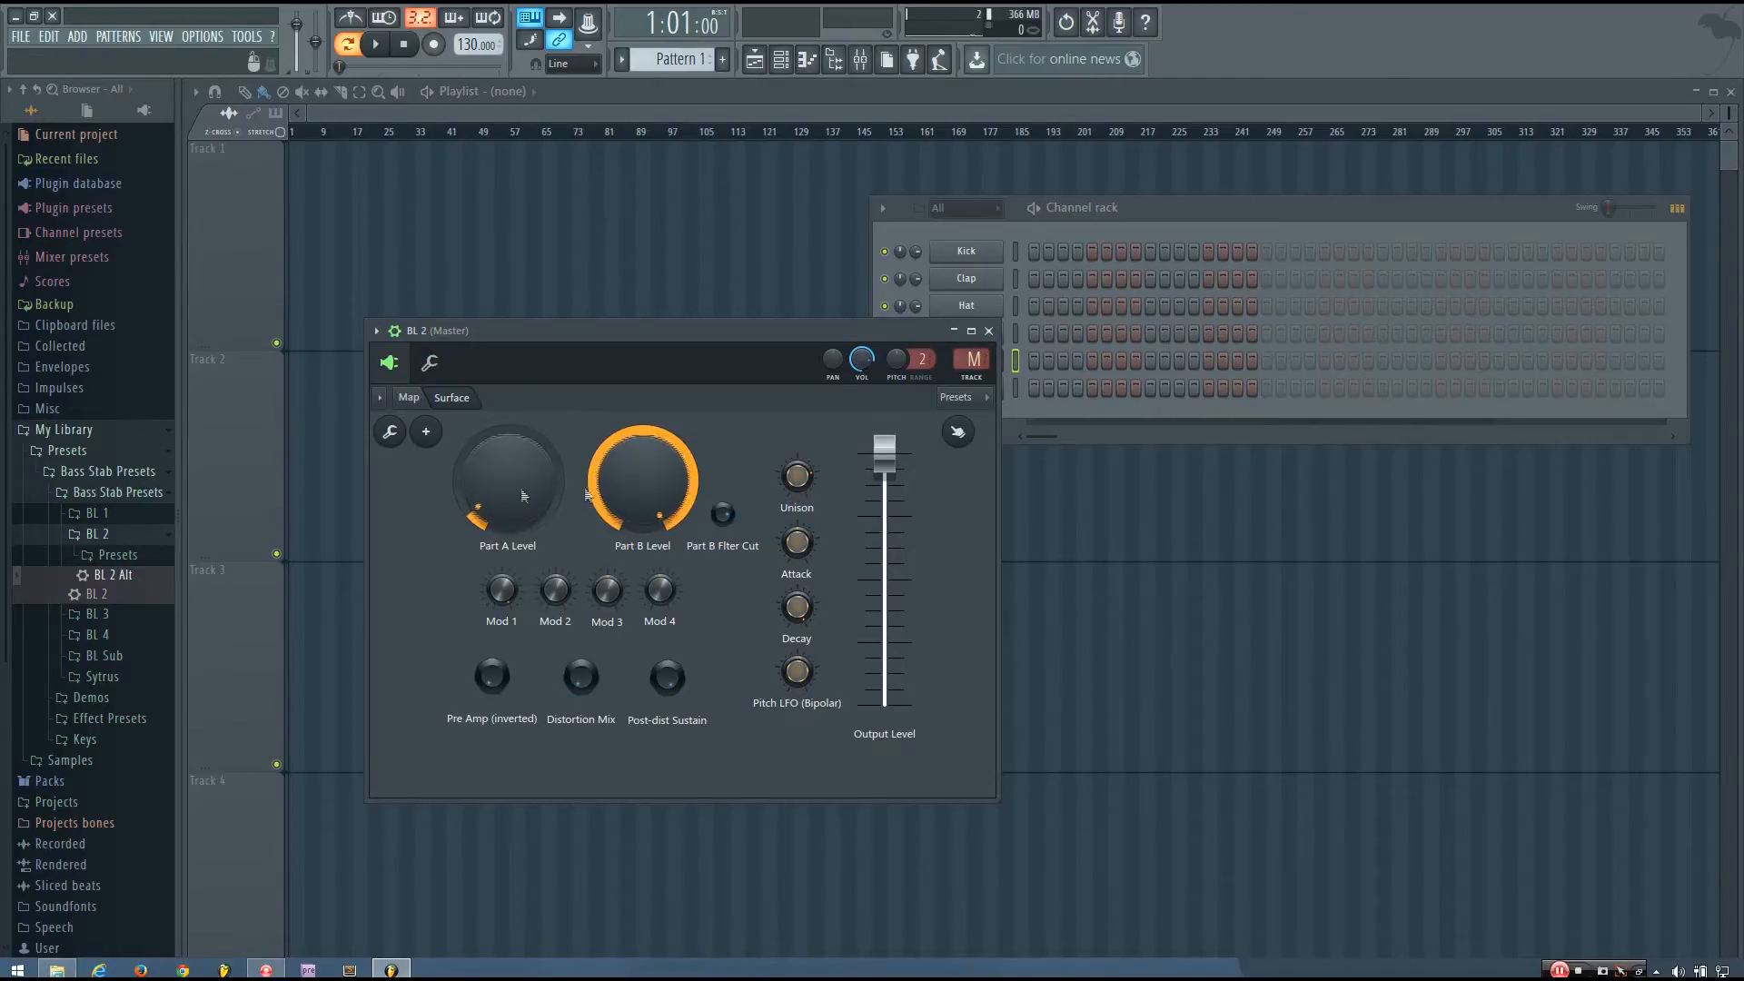
pyautogui.moveTo(527, 492); pyautogui.dragTo(531, 497)
pyautogui.moveTo(650, 491); pyautogui.dragTo(651, 527)
pyautogui.moveTo(527, 491); pyautogui.dragTo(527, 600)
pyautogui.moveTo(663, 491); pyautogui.dragTo(663, 440)
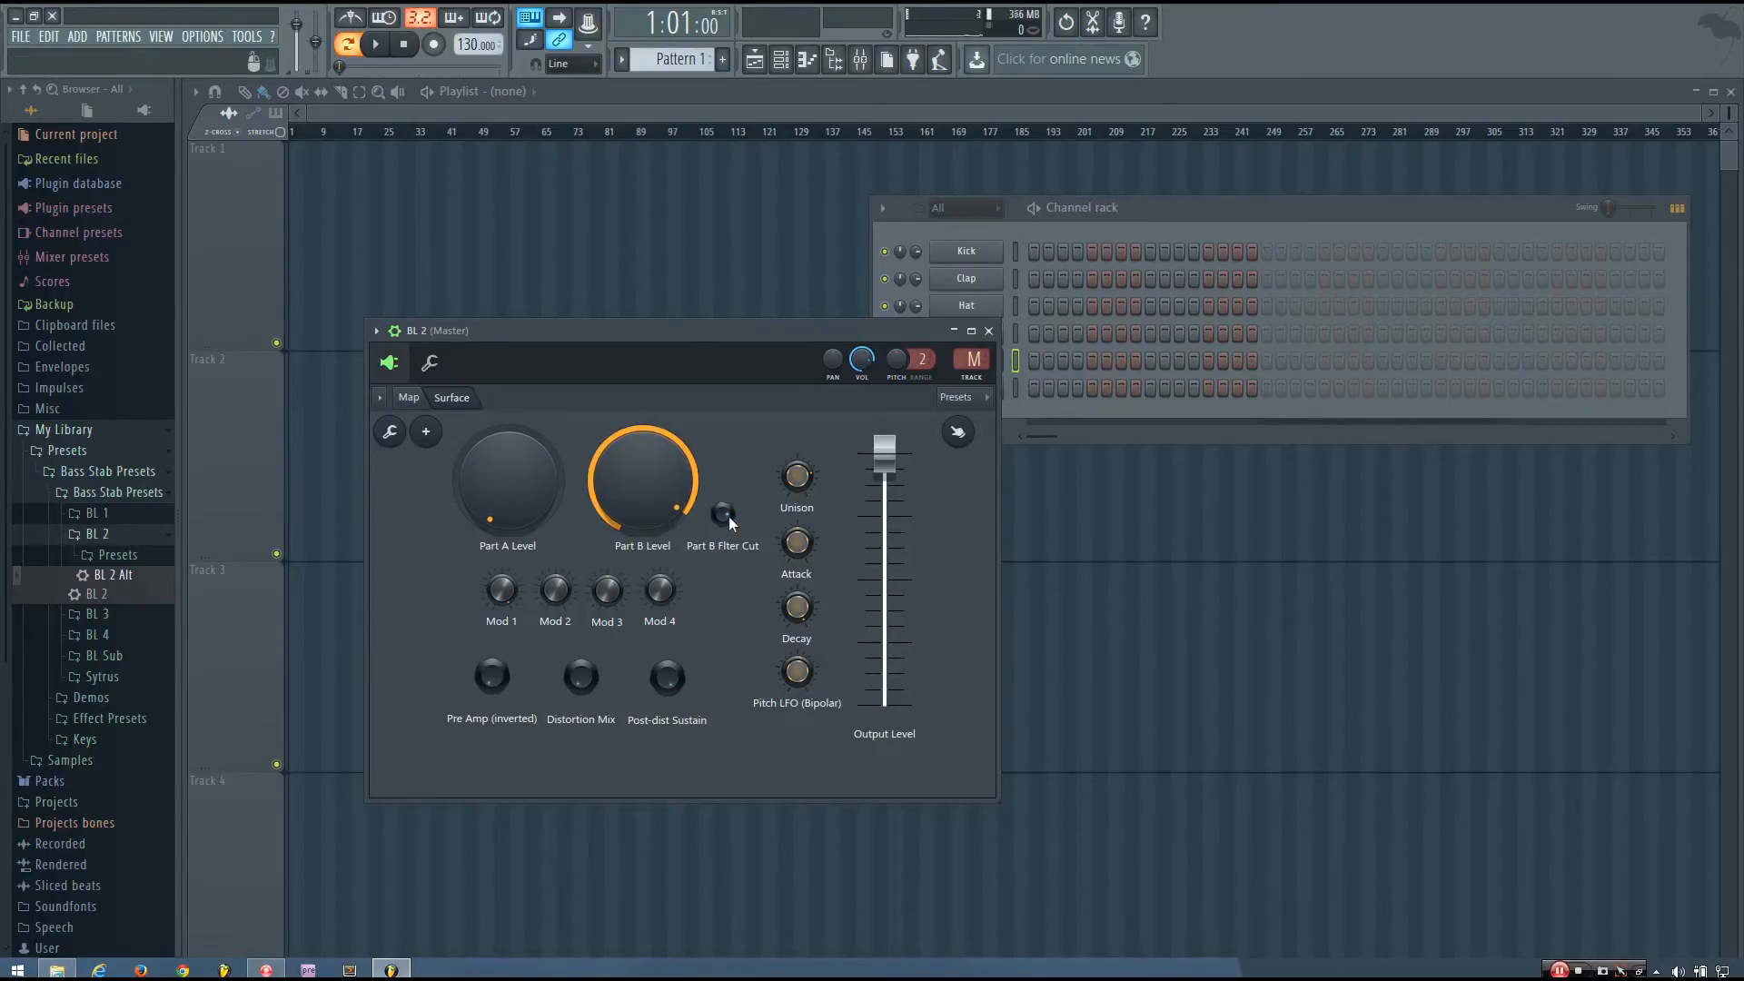
# - Play repeated test notes on BL 2 while raising the Part B Filter Cut knob
pyautogui.press('b')
pyautogui.press('b')
pyautogui.press('b')
pyautogui.press('b')
pyautogui.moveTo(723, 515); pyautogui.dragTo(723, 438)
pyautogui.press('b')
pyautogui.press('b')
pyautogui.press('b')
pyautogui.press('b')
pyautogui.press('b')
pyautogui.press('b')
pyautogui.press('b')
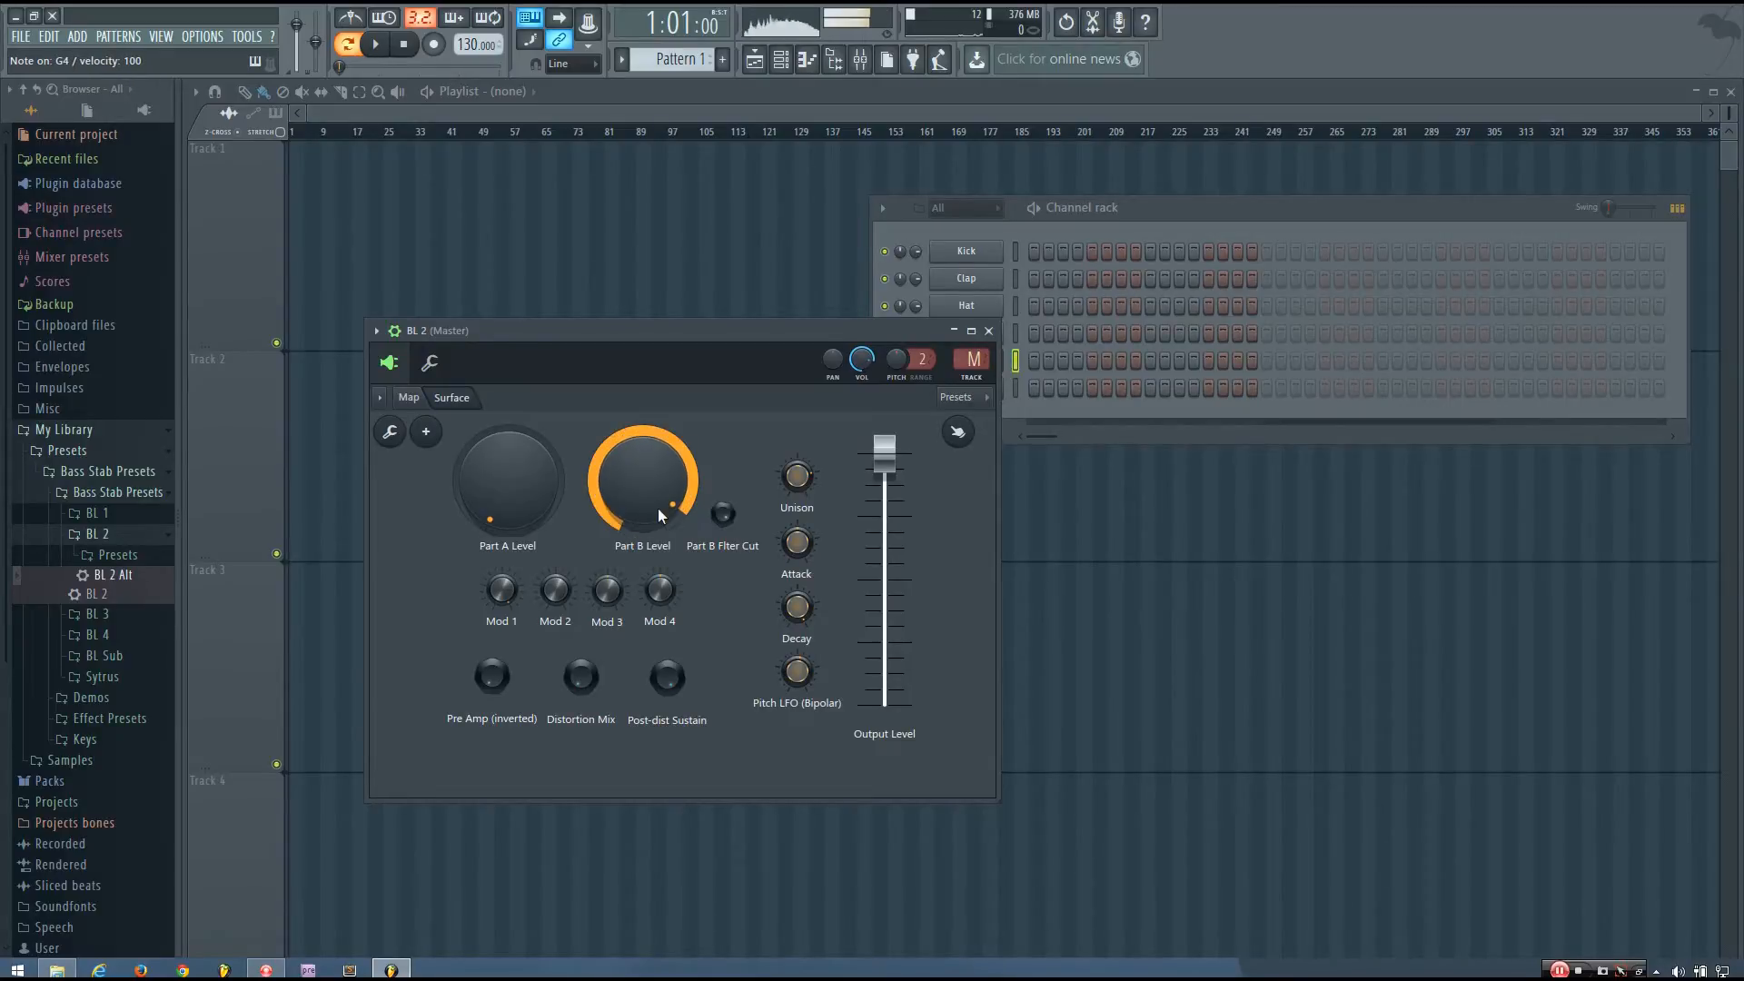
# - Turn the BL 2 Part B Level down to zero and the Part A Level up to maximum
pyautogui.moveTo(628, 490); pyautogui.dragTo(628, 600)
pyautogui.moveTo(498, 483); pyautogui.dragTo(498, 392)
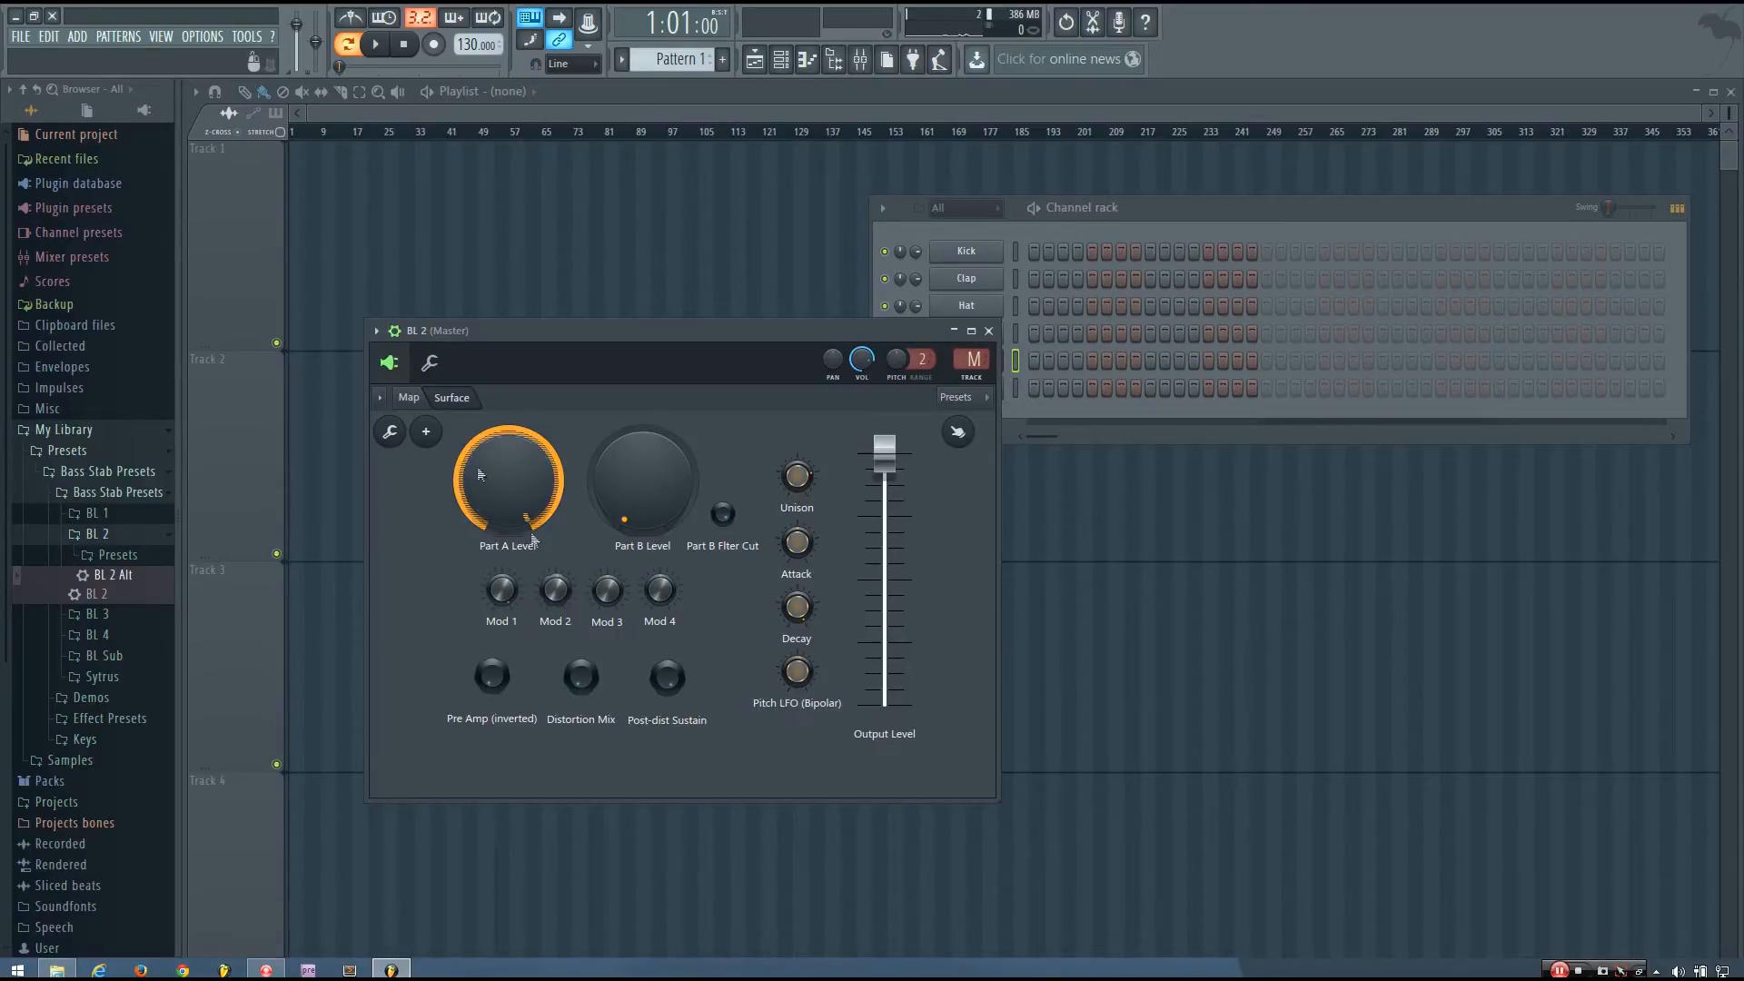
# - Examine the operators of the Sytrus plugin in the BL 2 patch map, then return to the control surface
pyautogui.click(408, 398)
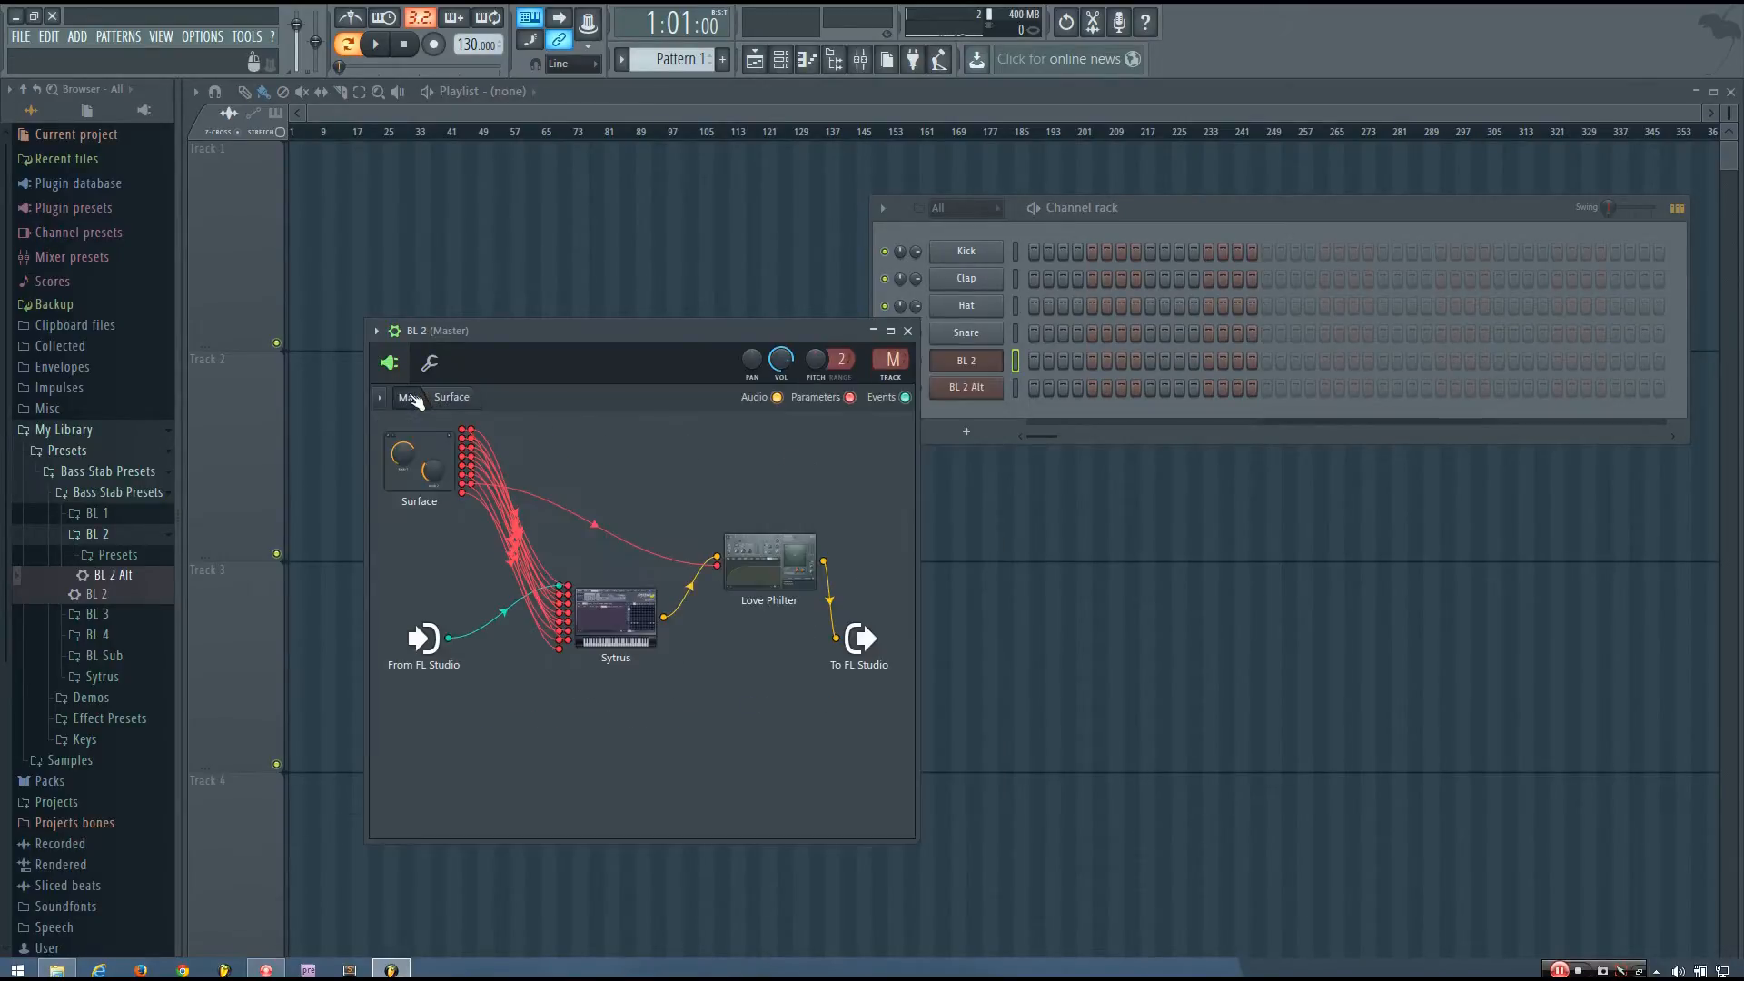
pyautogui.click(608, 622)
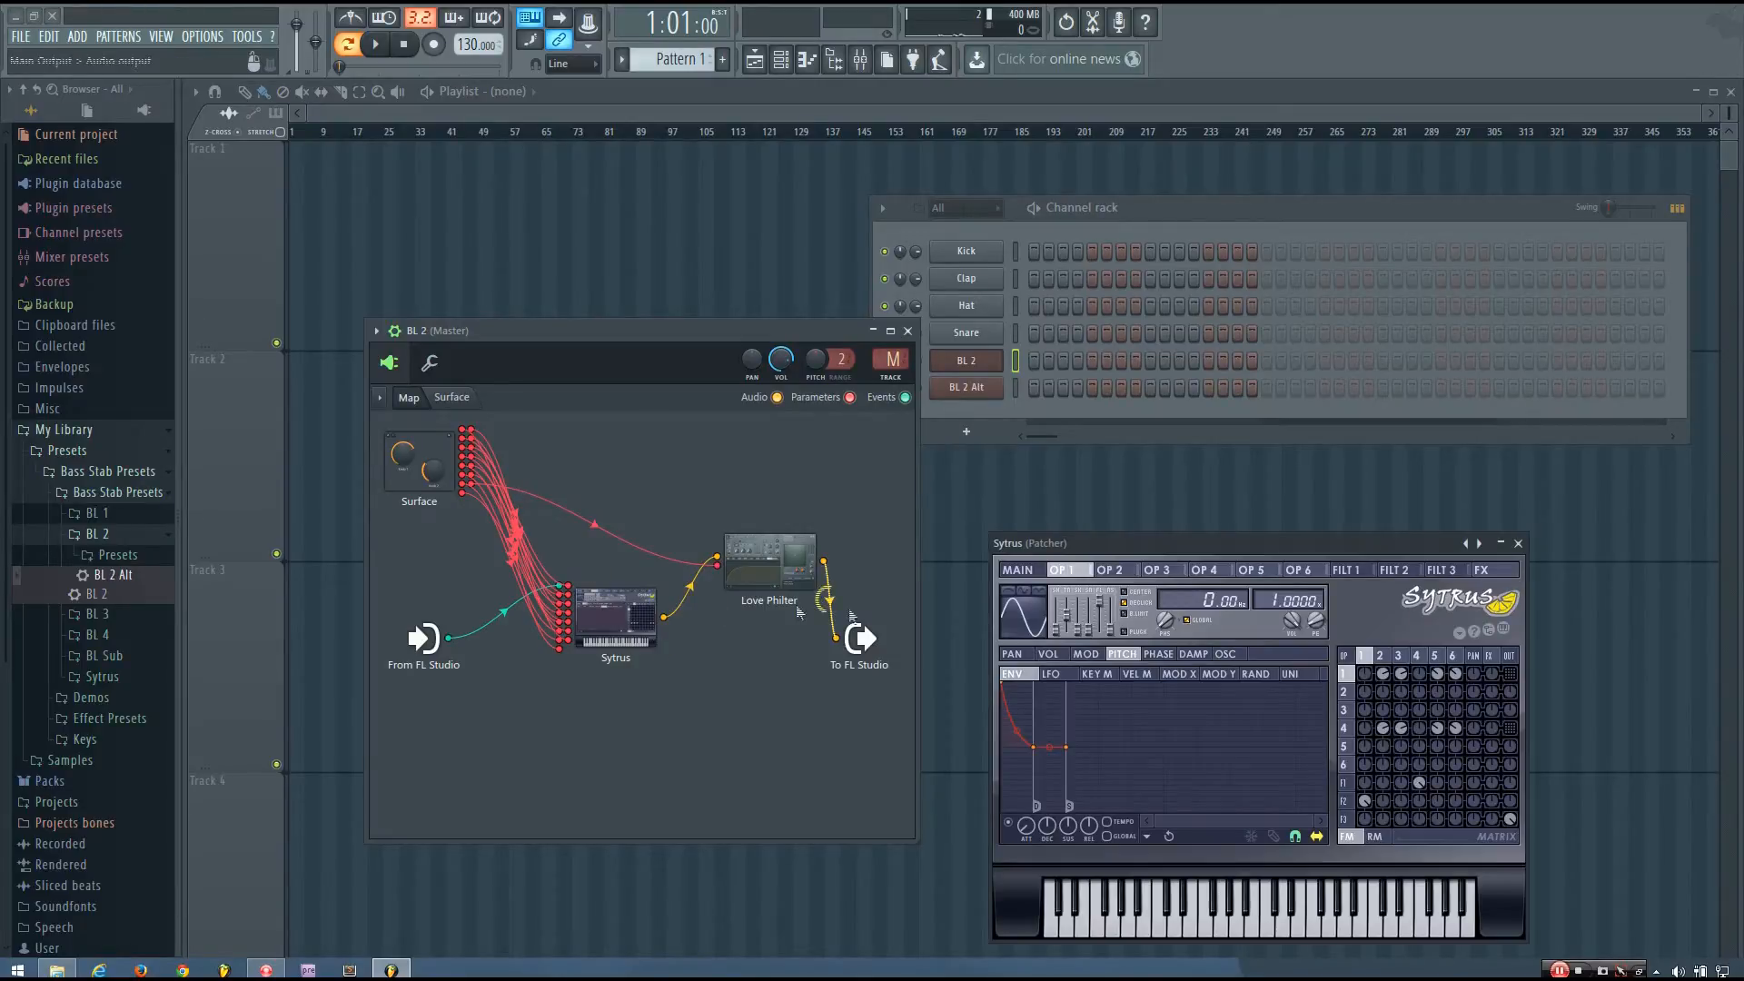
pyautogui.click(1381, 656)
pyautogui.click(1400, 656)
pyautogui.click(1434, 656)
pyautogui.click(1400, 655)
pyautogui.click(1380, 656)
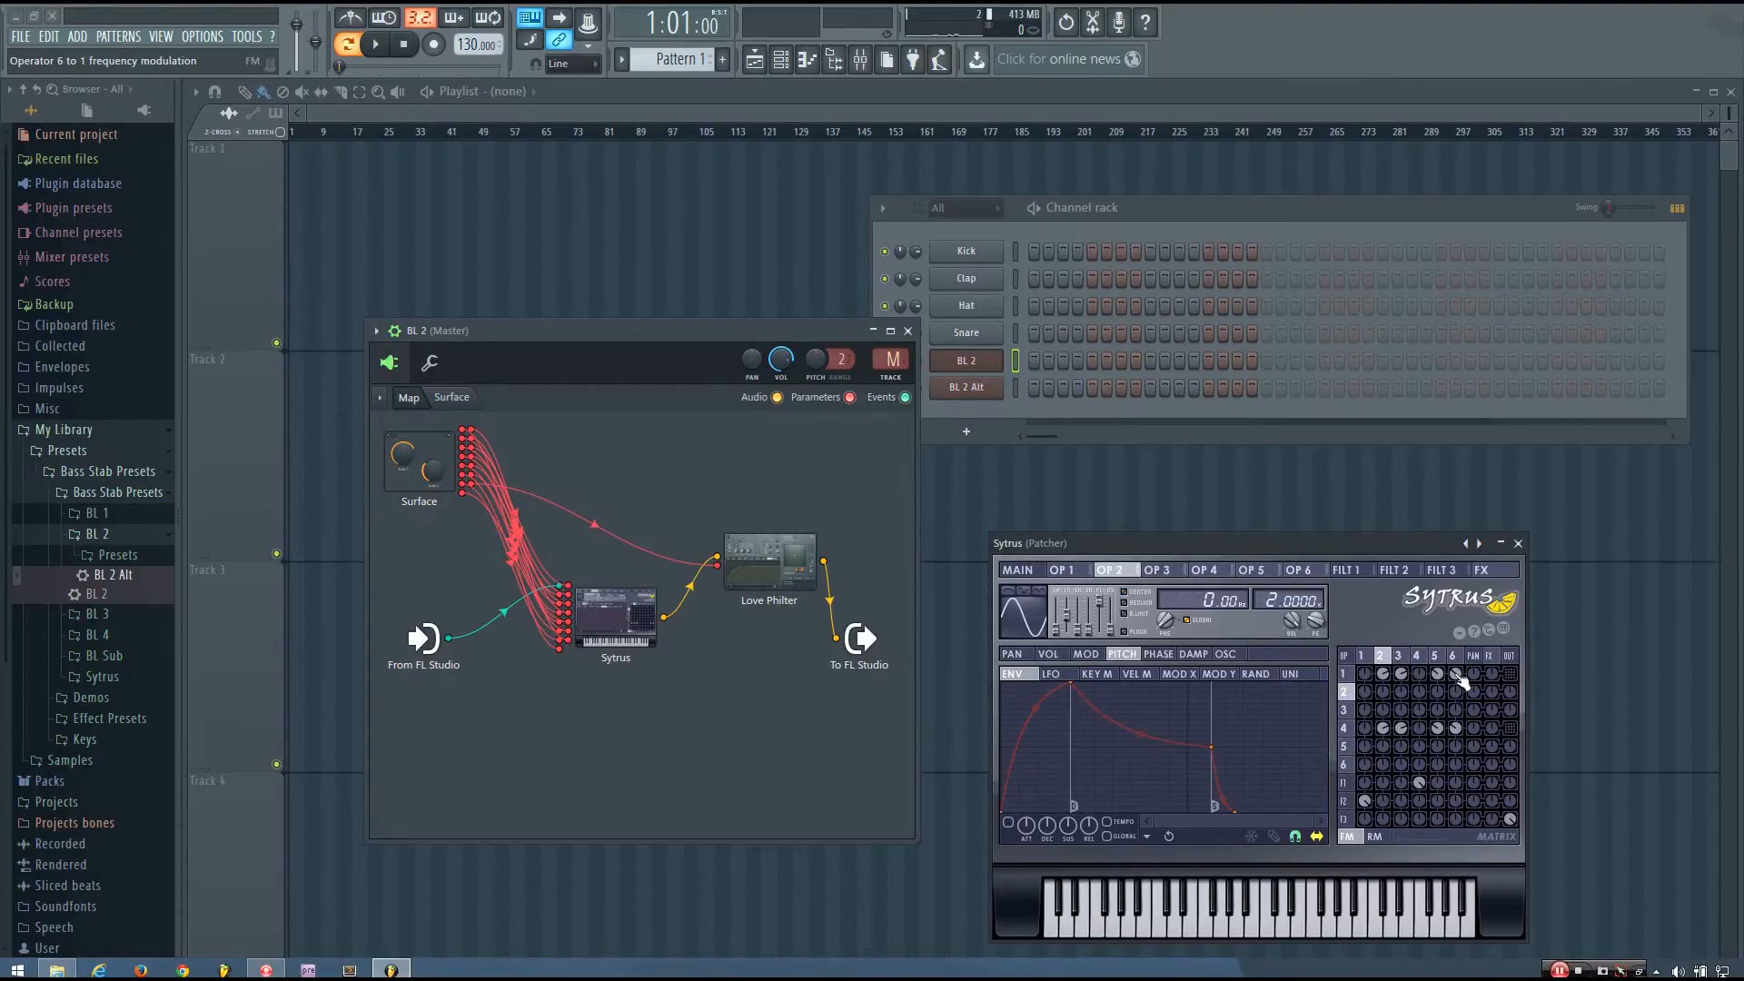
pyautogui.click(1516, 543)
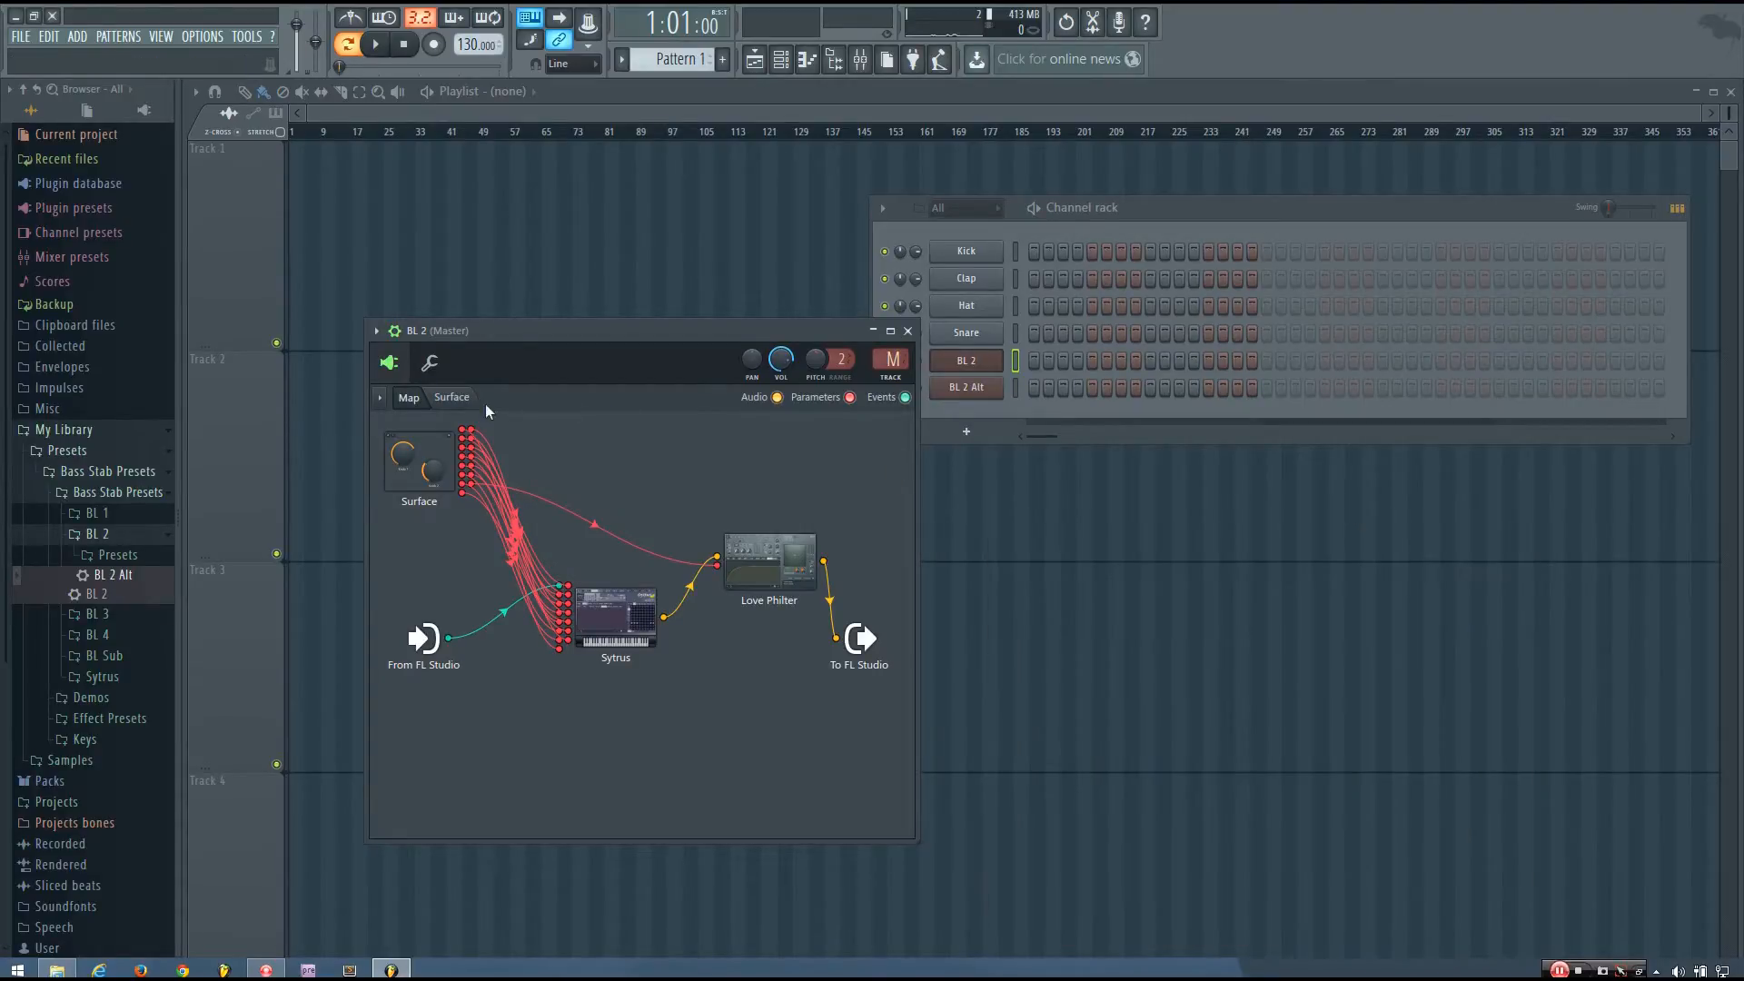
pyautogui.click(453, 398)
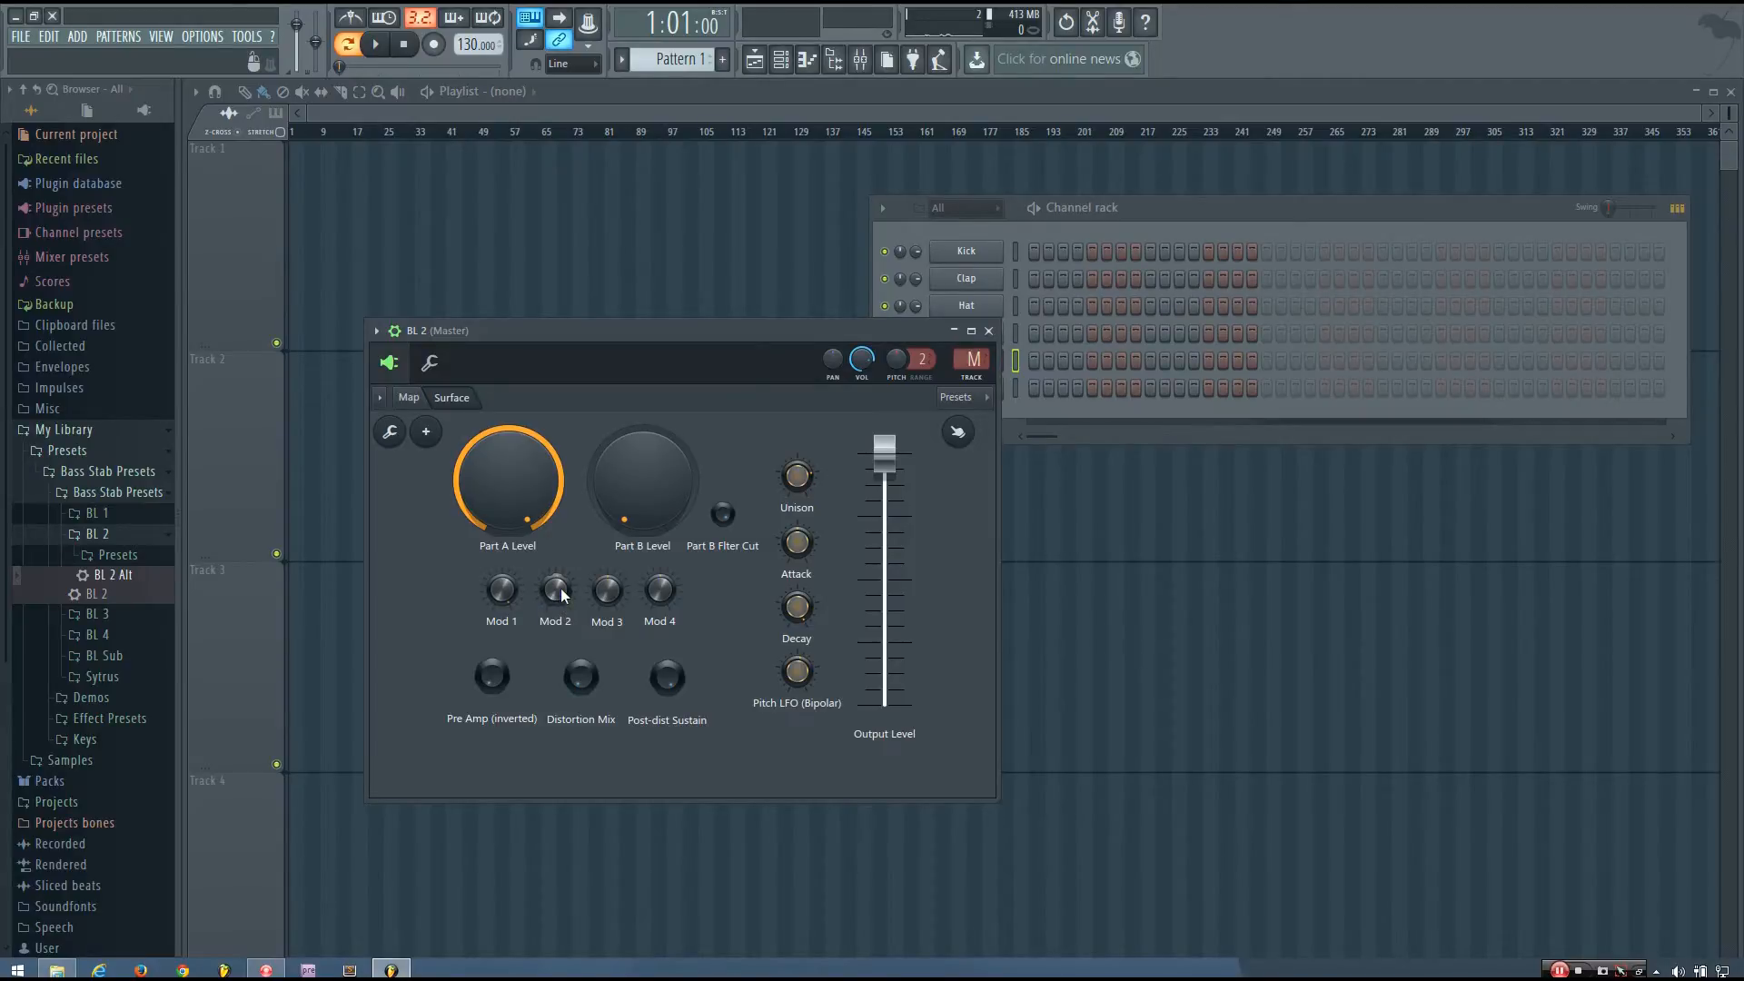
# - Reset the BL 2 Mod 1 and Mod 4 knobs to their default values
pyautogui.rightClick(505, 592)
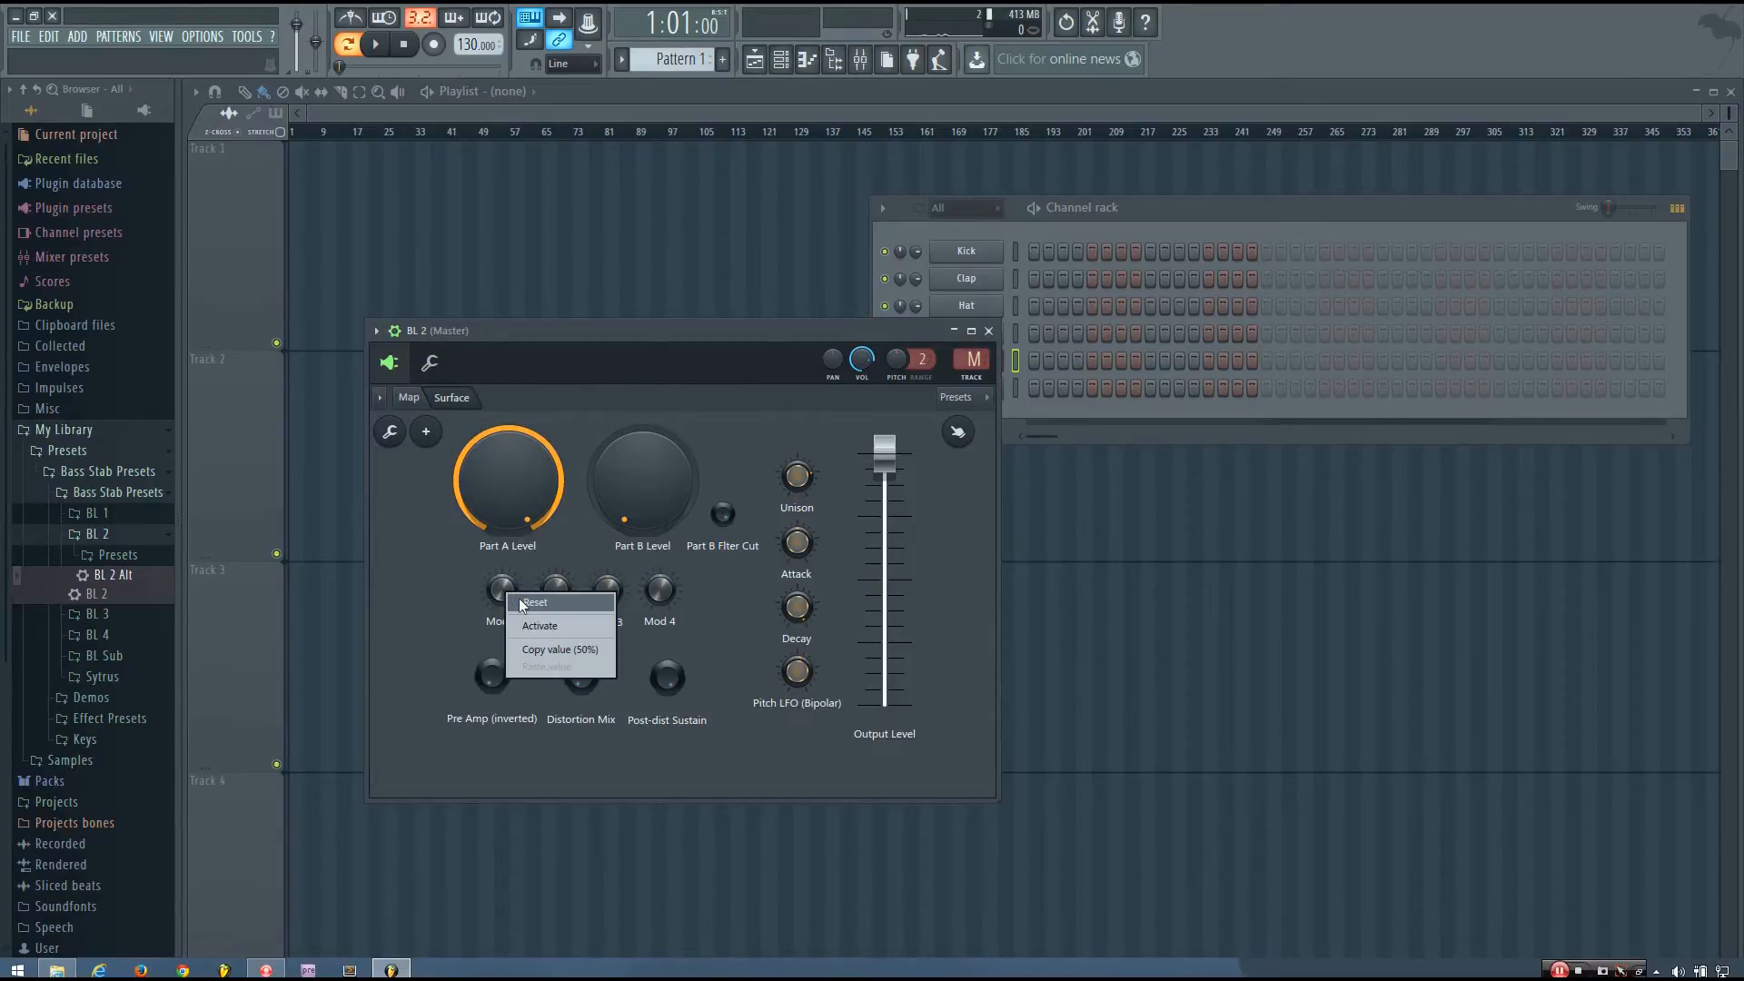
pyautogui.click(518, 601)
pyautogui.rightClick(658, 589)
pyautogui.click(677, 599)
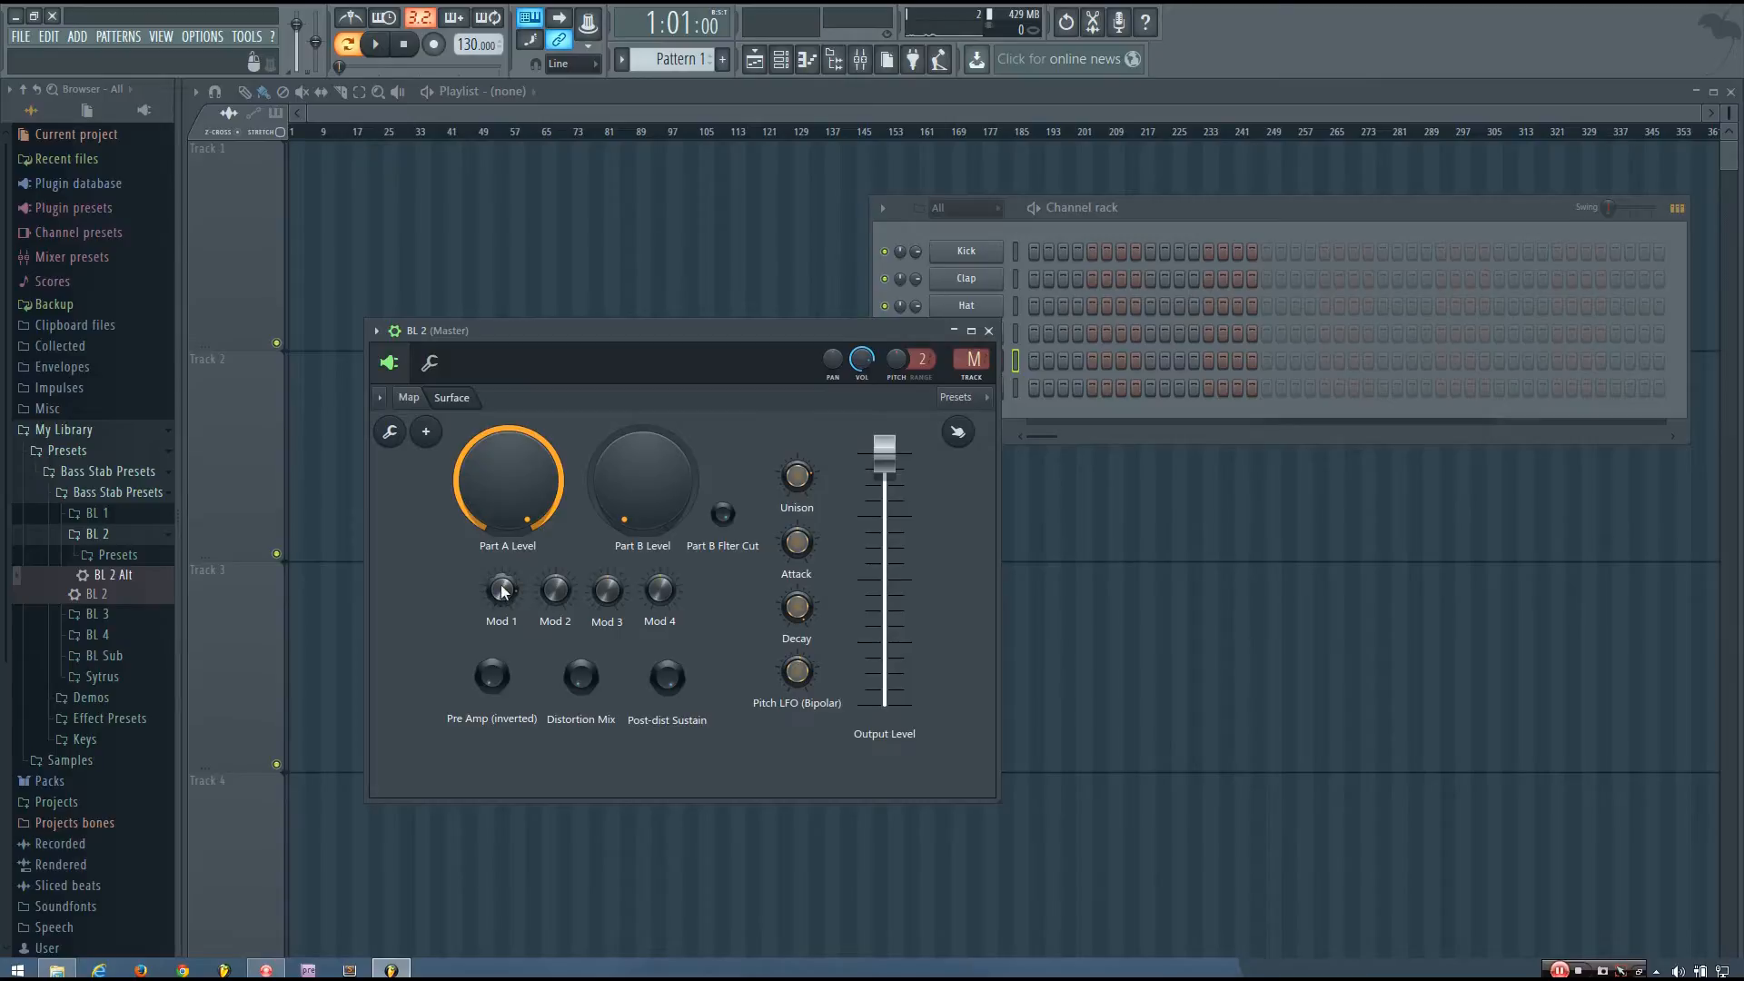
# - Play repeated test notes on BL 2 Part A to hear the effect of the Mod 1 knob
pyautogui.press('b')
pyautogui.press('b')
pyautogui.press('b')
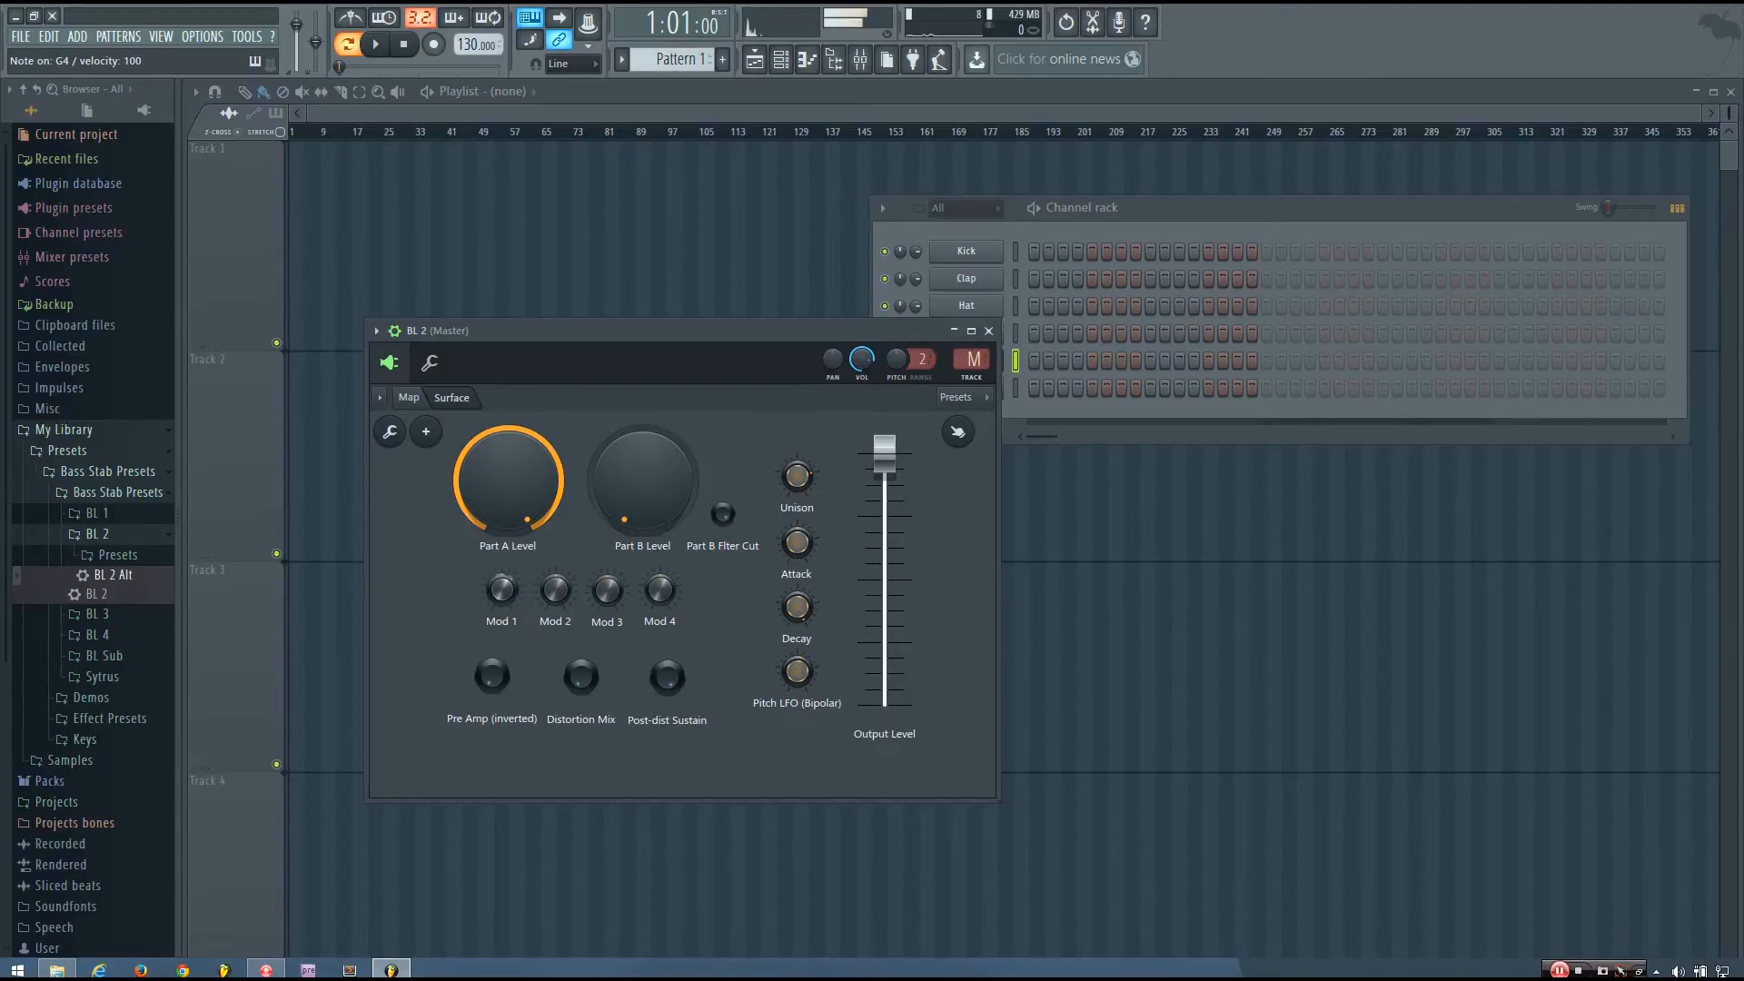
pyautogui.press('b')
pyautogui.press('q')
pyautogui.press('b')
pyautogui.press('b')
pyautogui.press('b')
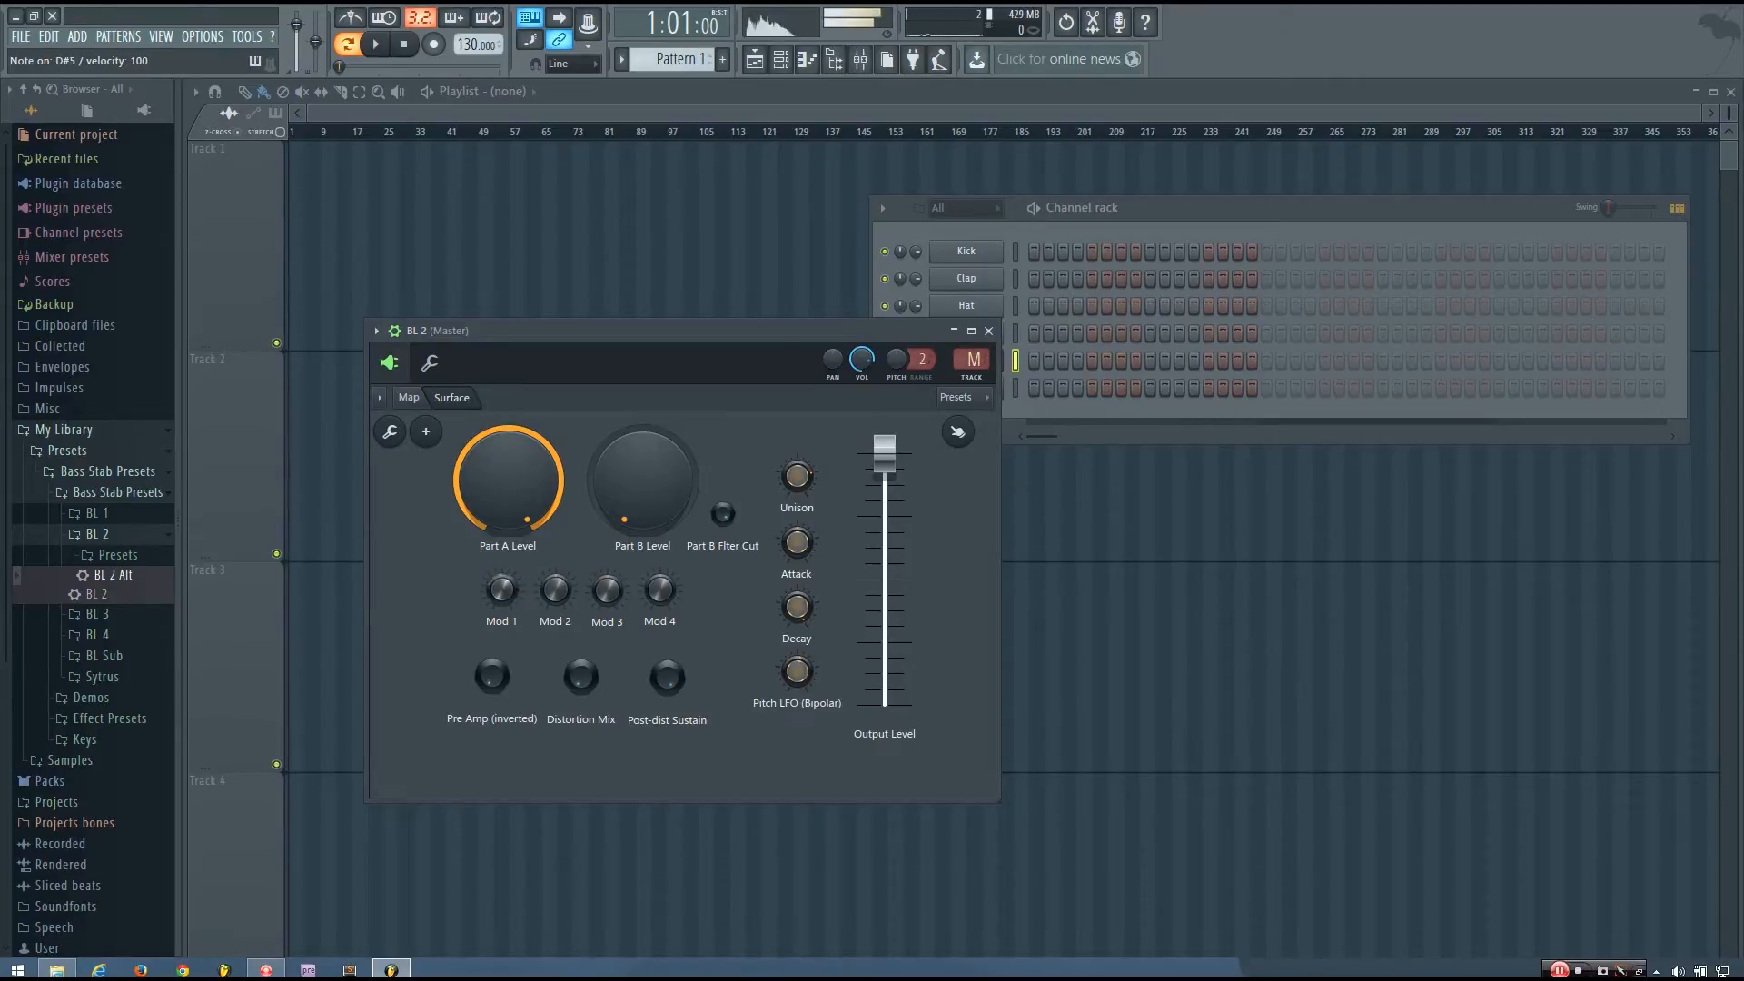
pyautogui.press('b')
pyautogui.press('b')
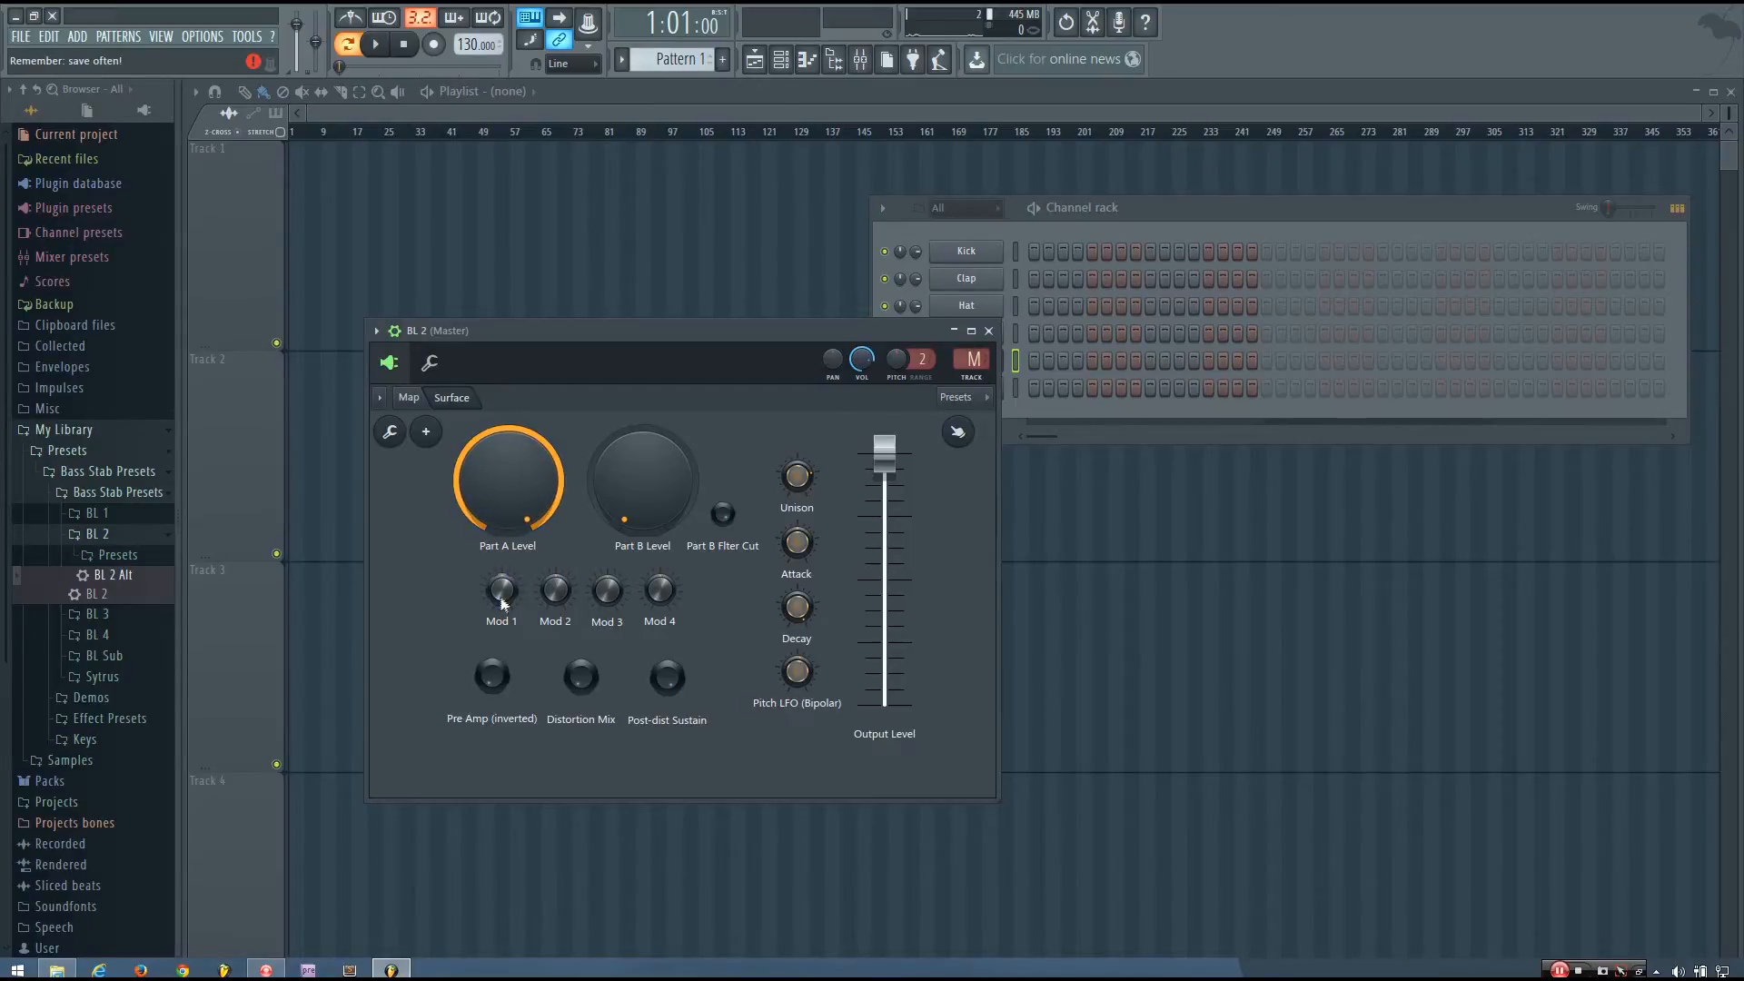
pyautogui.press('b')
pyautogui.press('b')
pyautogui.press('b')
pyautogui.press('b')
pyautogui.moveTo(499, 599)
pyautogui.mouseDown()
pyautogui.moveTo(499, 554)
pyautogui.moveTo(499, 600)
pyautogui.mouseUp()
# - Set Part A Level to zero and Part B Level to about half, and adjust Mod 1 while playing test notes
pyautogui.moveTo(507, 452); pyautogui.dragTo(507, 554)
pyautogui.moveTo(629, 471); pyautogui.dragTo(629, 411)
pyautogui.press('q')
pyautogui.press('q')
pyautogui.moveTo(496, 596); pyautogui.dragTo(496, 590)
pyautogui.press('q')
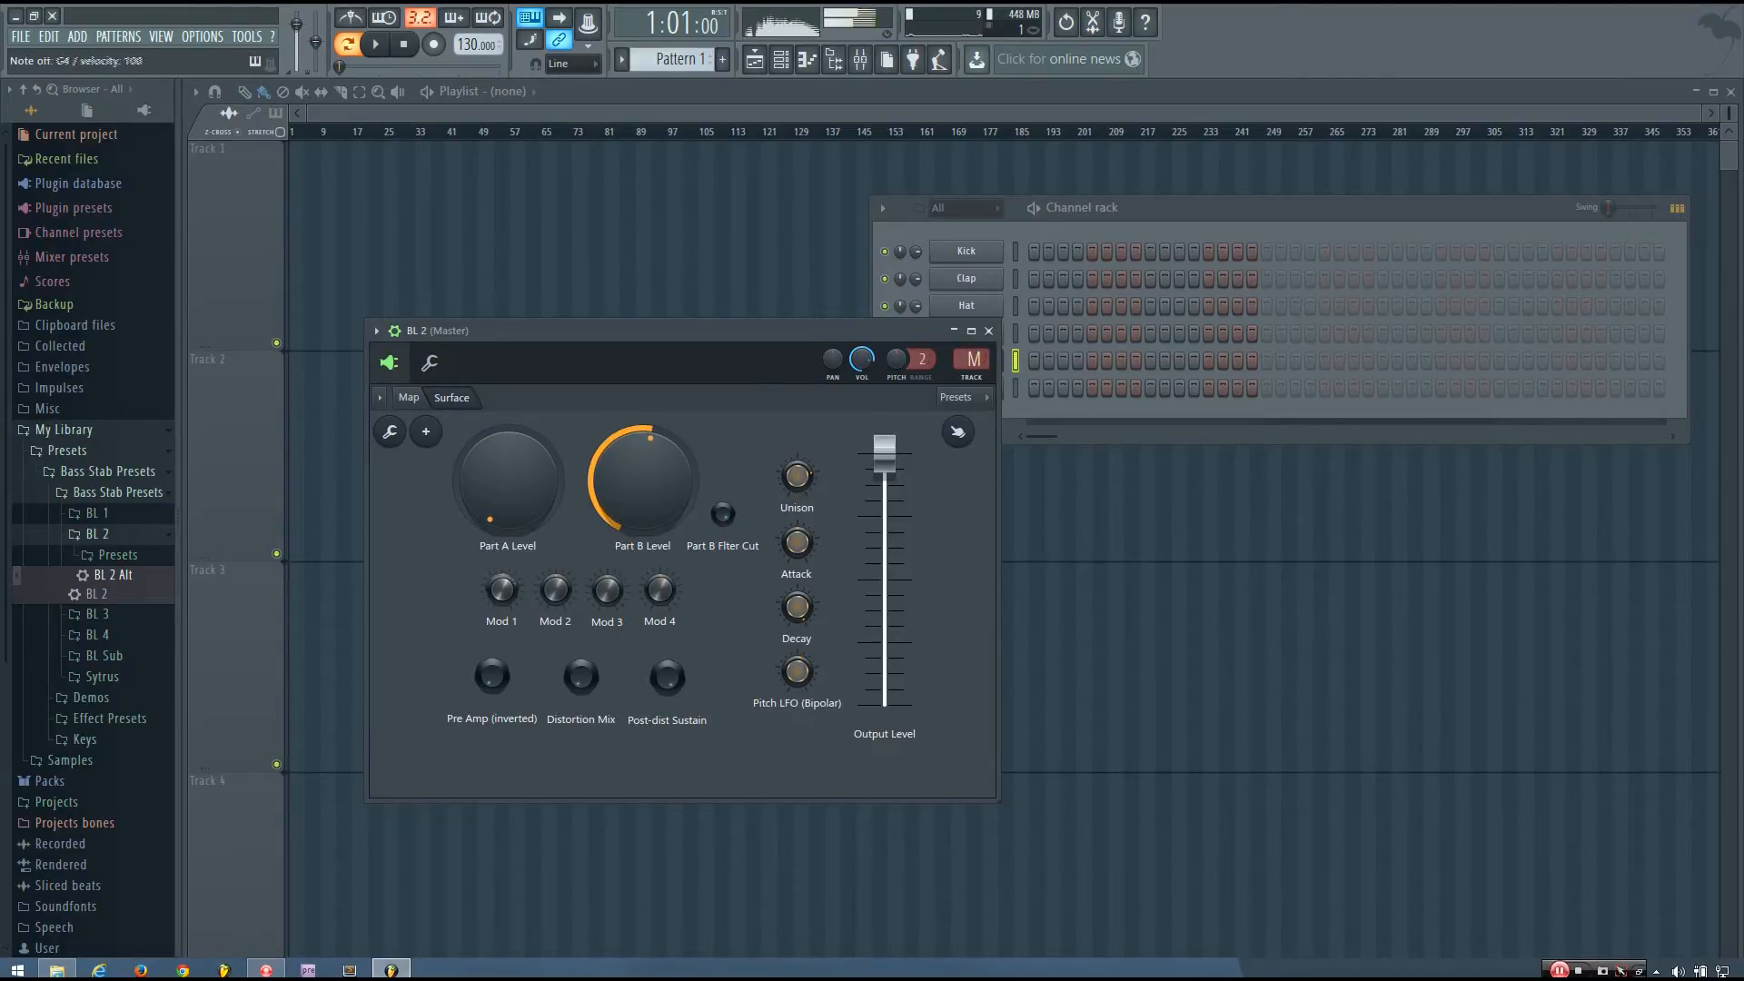
pyautogui.press('j')
pyautogui.press('b')
pyautogui.moveTo(499, 594); pyautogui.dragTo(498, 627)
pyautogui.press('b')
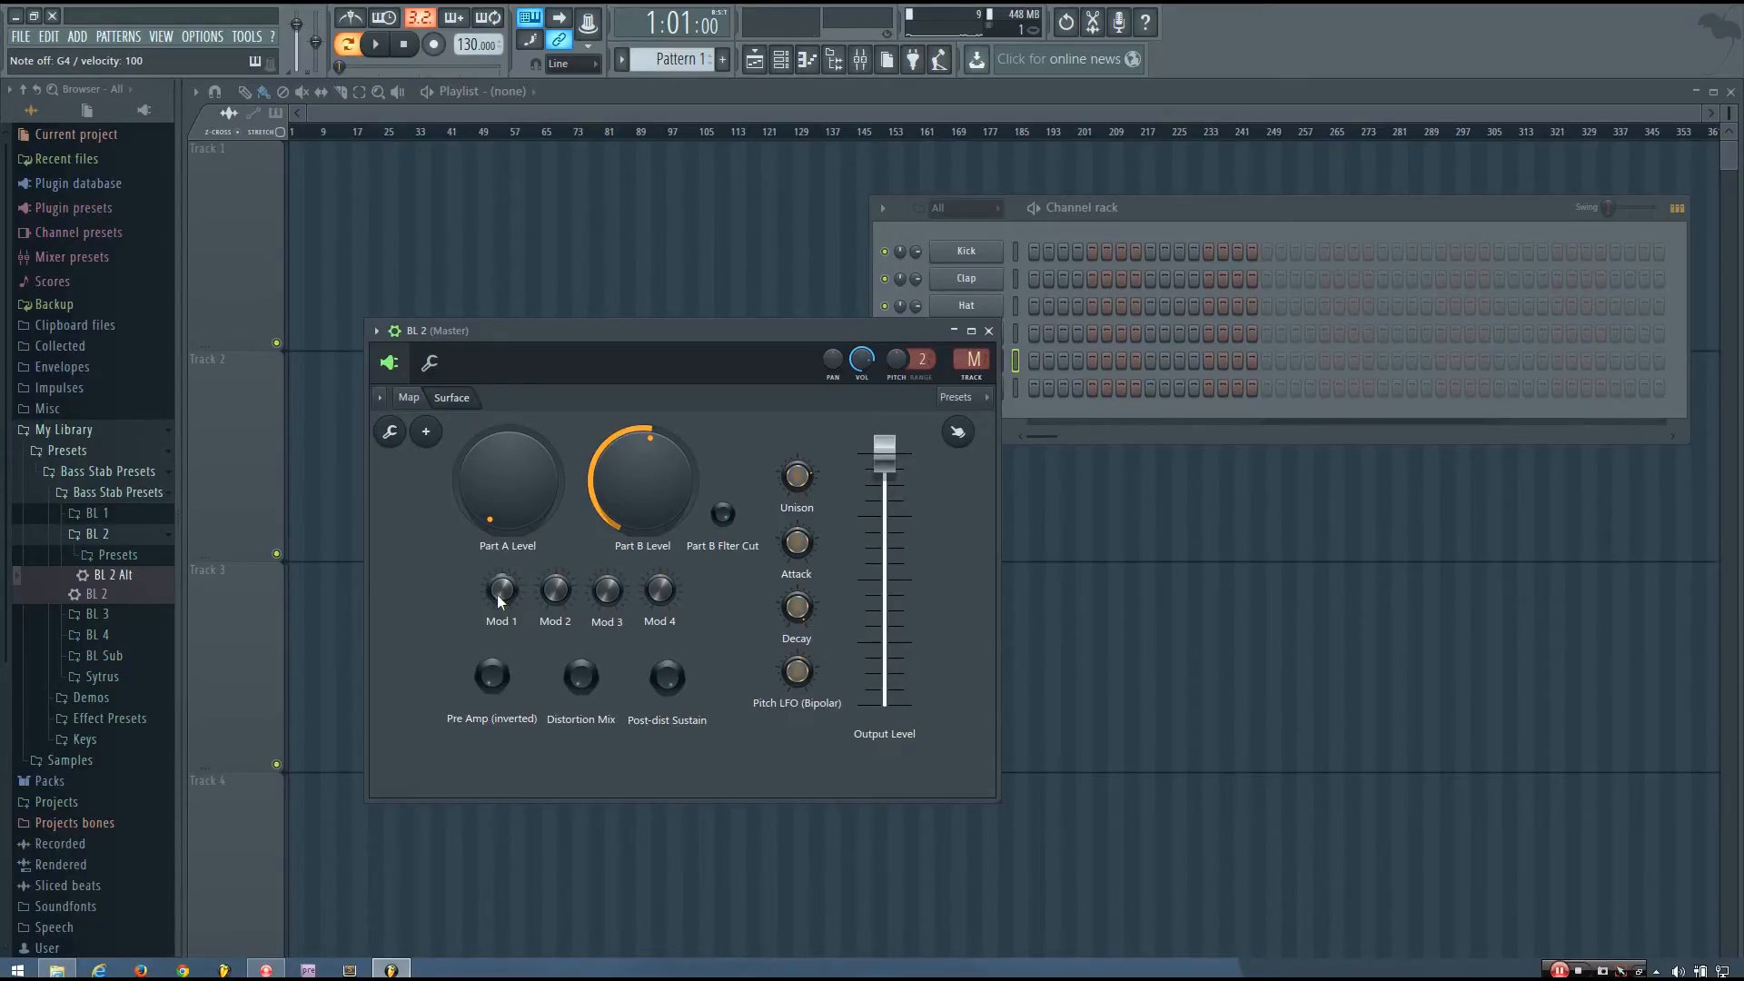
# - Restore Part A Level to maximum and Part B Level to zero, and play a series of test notes
pyautogui.moveTo(520, 489); pyautogui.dragTo(521, 382)
pyautogui.moveTo(626, 471)
pyautogui.mouseDown()
pyautogui.moveTo(627, 517)
pyautogui.moveTo(627, 490)
pyautogui.mouseUp()
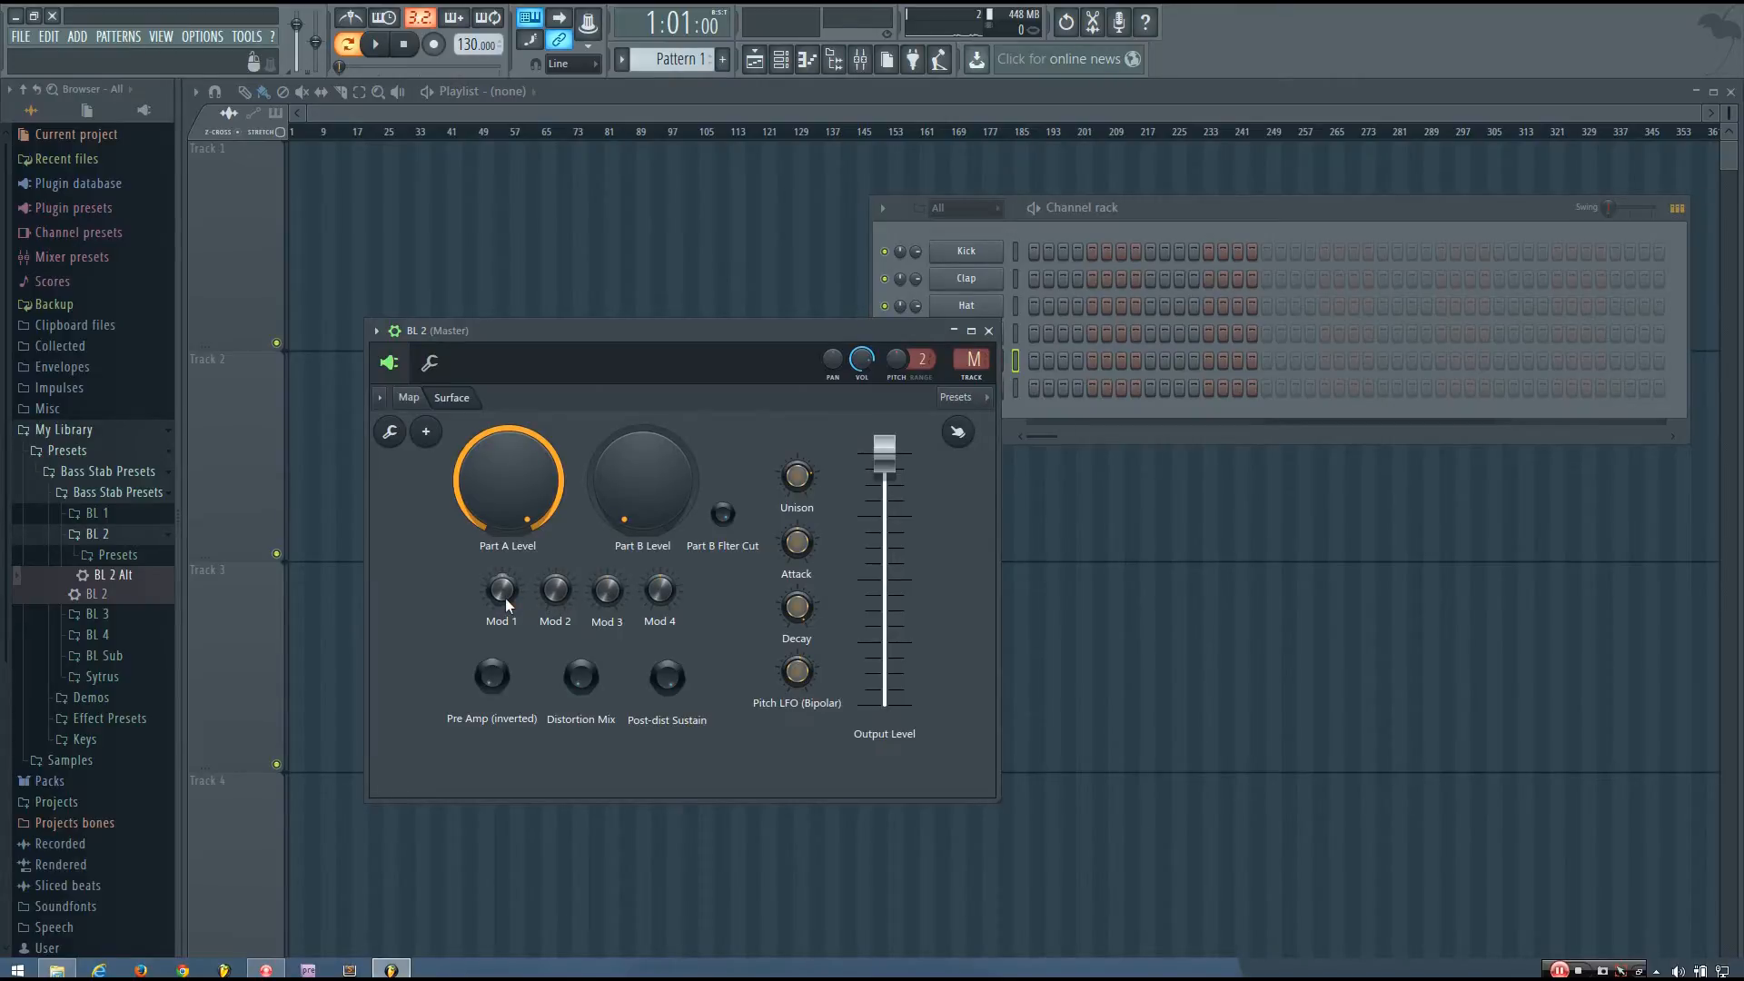
pyautogui.press('b')
pyautogui.press('q')
pyautogui.press('b')
pyautogui.press('b')
pyautogui.press('b')
pyautogui.press('b')
pyautogui.press('b')
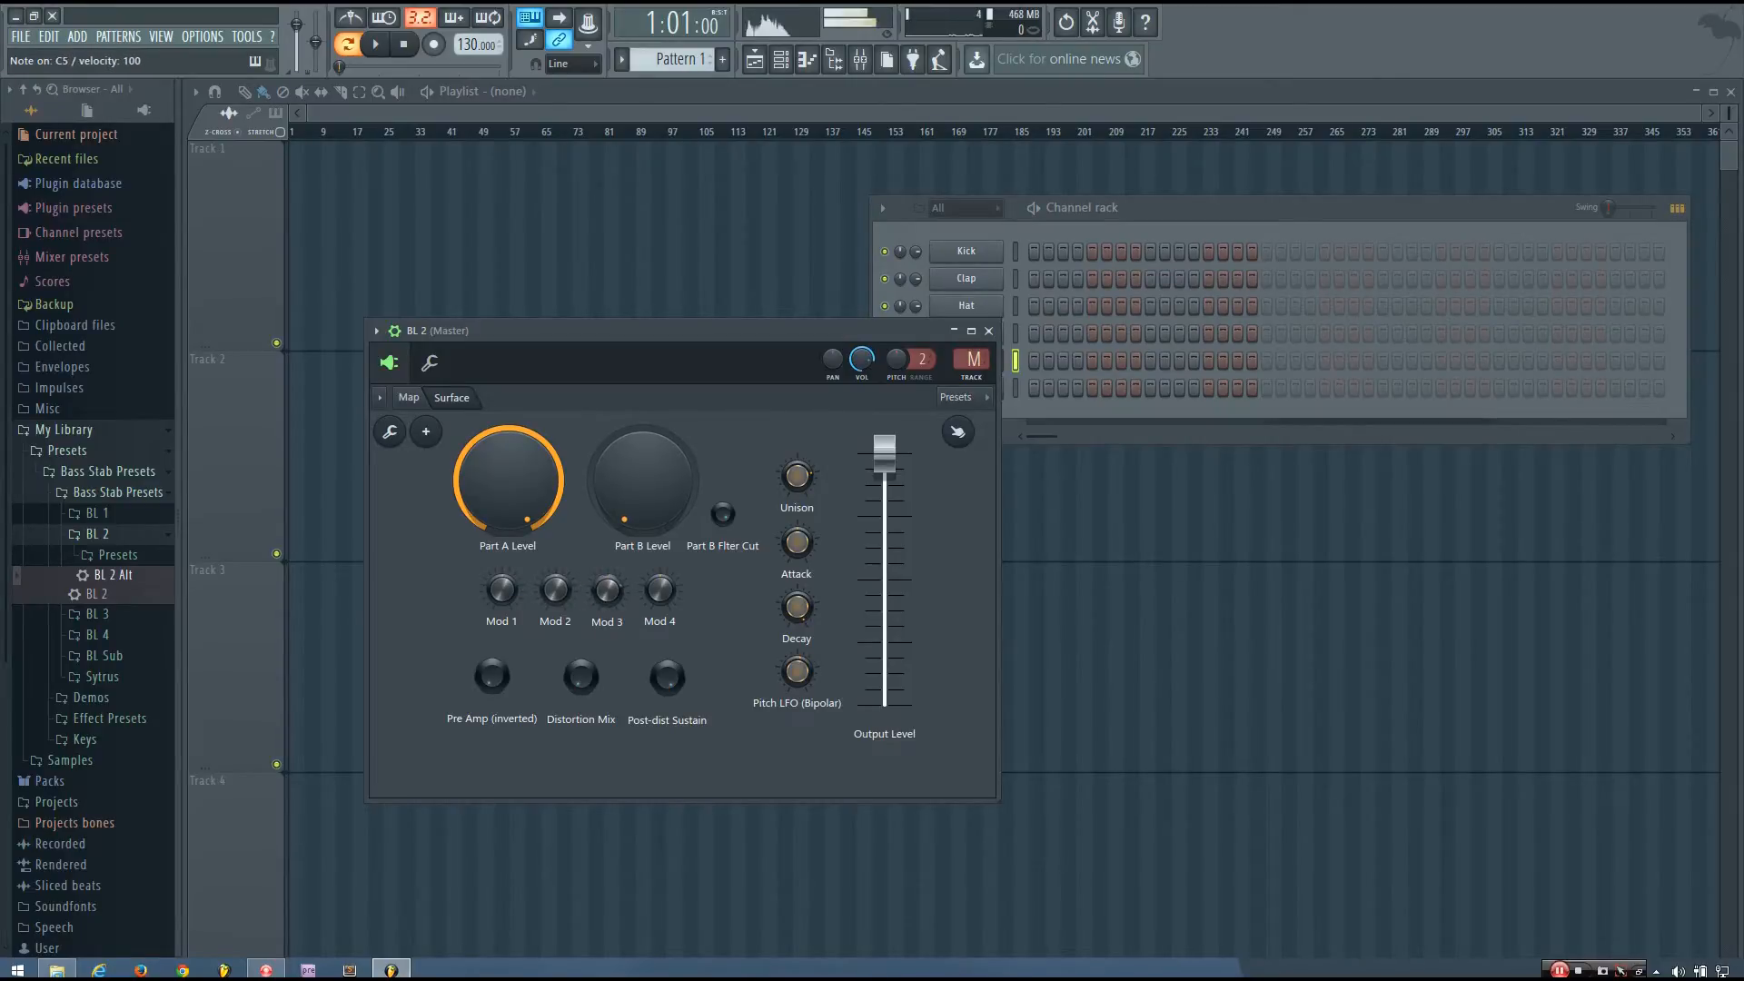
pyautogui.press('b')
pyautogui.press('b')
pyautogui.press('b')
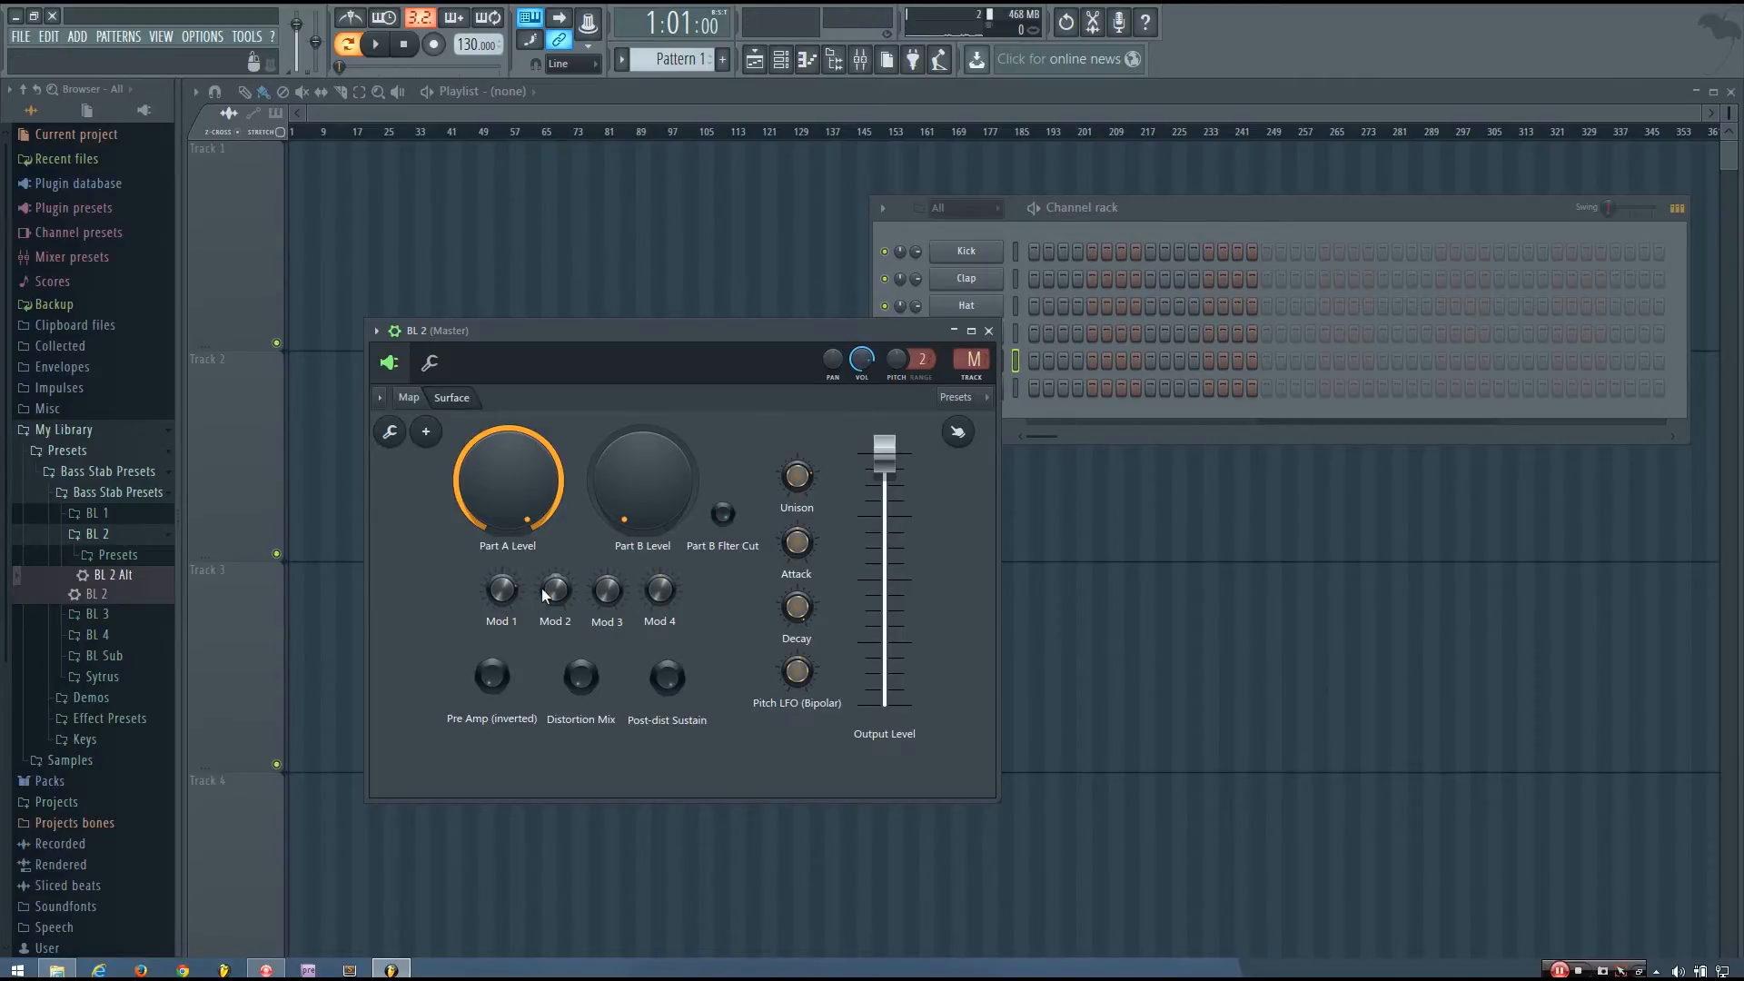
pyautogui.press('b')
pyautogui.press('b')
pyautogui.press('b')
# - Adjust the BL 2 Mod 3 knob and play high and low test notes
pyautogui.moveTo(615, 597); pyautogui.dragTo(673, 596)
pyautogui.press('q')
pyautogui.press('q')
pyautogui.press('q')
pyautogui.press('q')
pyautogui.press('q')
pyautogui.press('3')
pyautogui.press('w')
pyautogui.press('b')
pyautogui.press('q')
pyautogui.press('b')
# - Raise Part B Level and turn Part A Level to zero, playing test notes to compare the parts
pyautogui.moveTo(646, 520); pyautogui.dragTo(646, 458)
pyautogui.press('q')
pyautogui.moveTo(554, 492); pyautogui.dragTo(554, 635)
pyautogui.press('q')
pyautogui.press('b')
# - Set Part A Level to maximum and Part B Level to zero, and raise Mod 1 while playing a test note
pyautogui.moveTo(516, 487); pyautogui.dragTo(516, 400)
pyautogui.moveTo(643, 457); pyautogui.dragTo(664, 617)
pyautogui.moveTo(500, 590); pyautogui.dragTo(499, 536)
pyautogui.press('z')
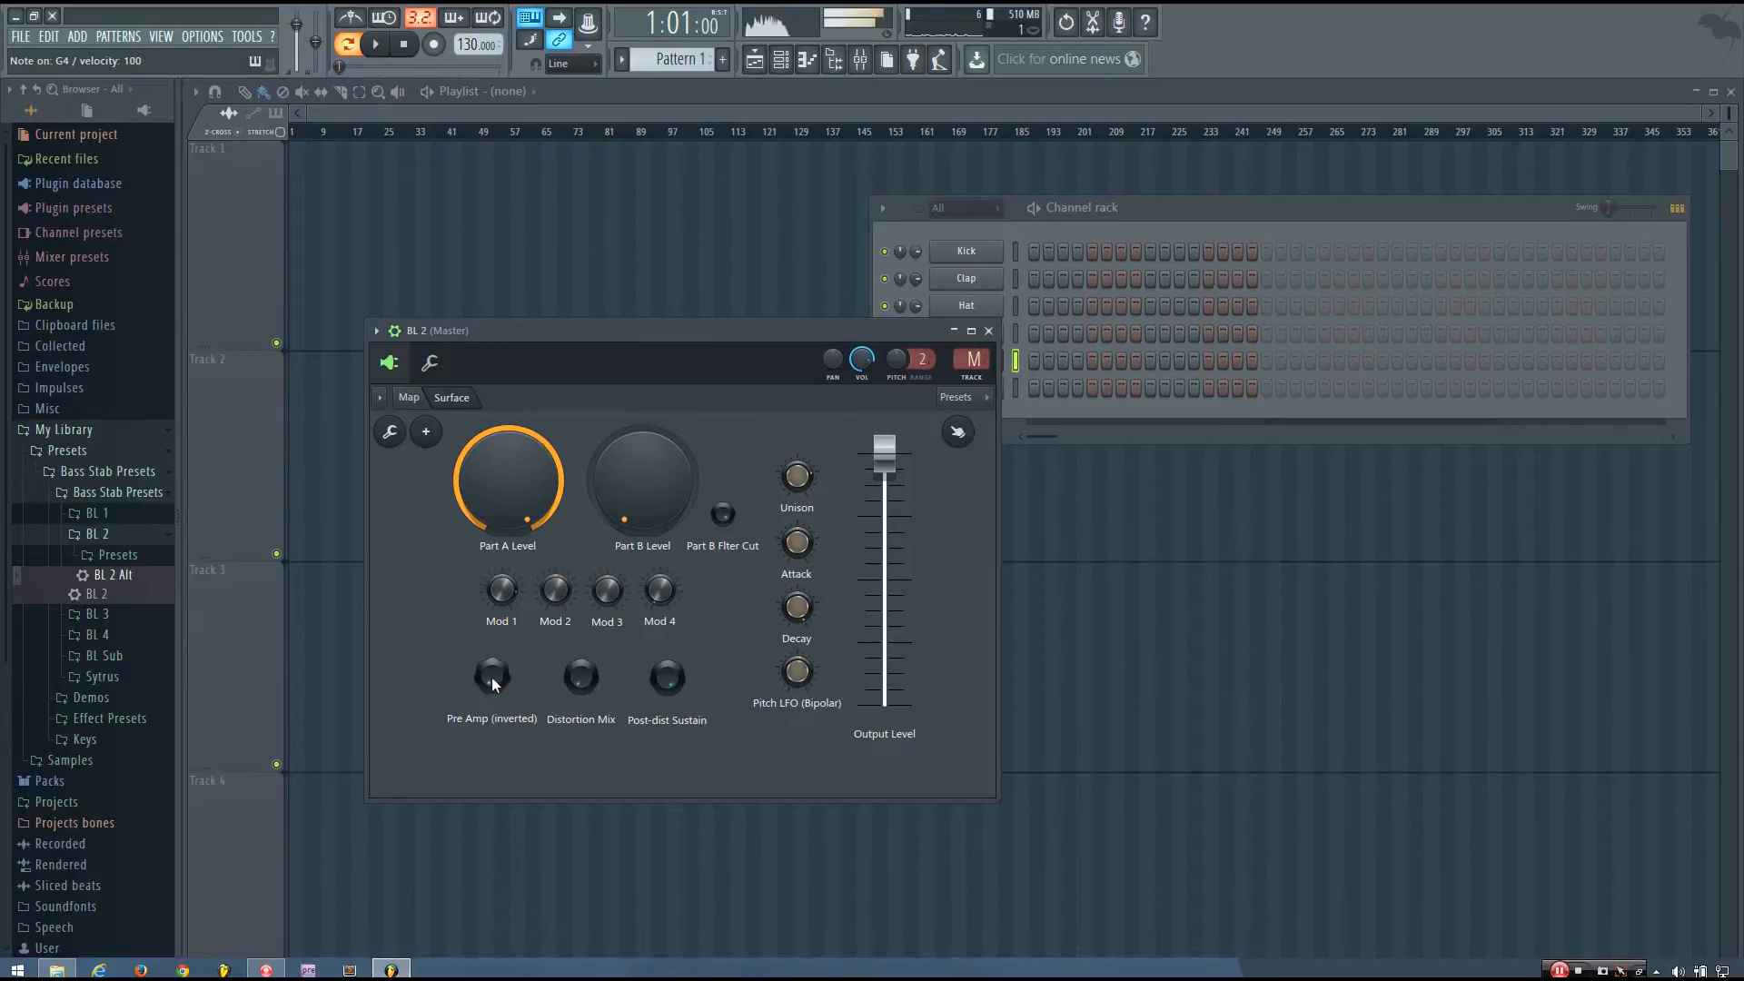
# - Lower the Pre Amp (inverted) knob of BL 2 and play low and high test notes
pyautogui.press('d')
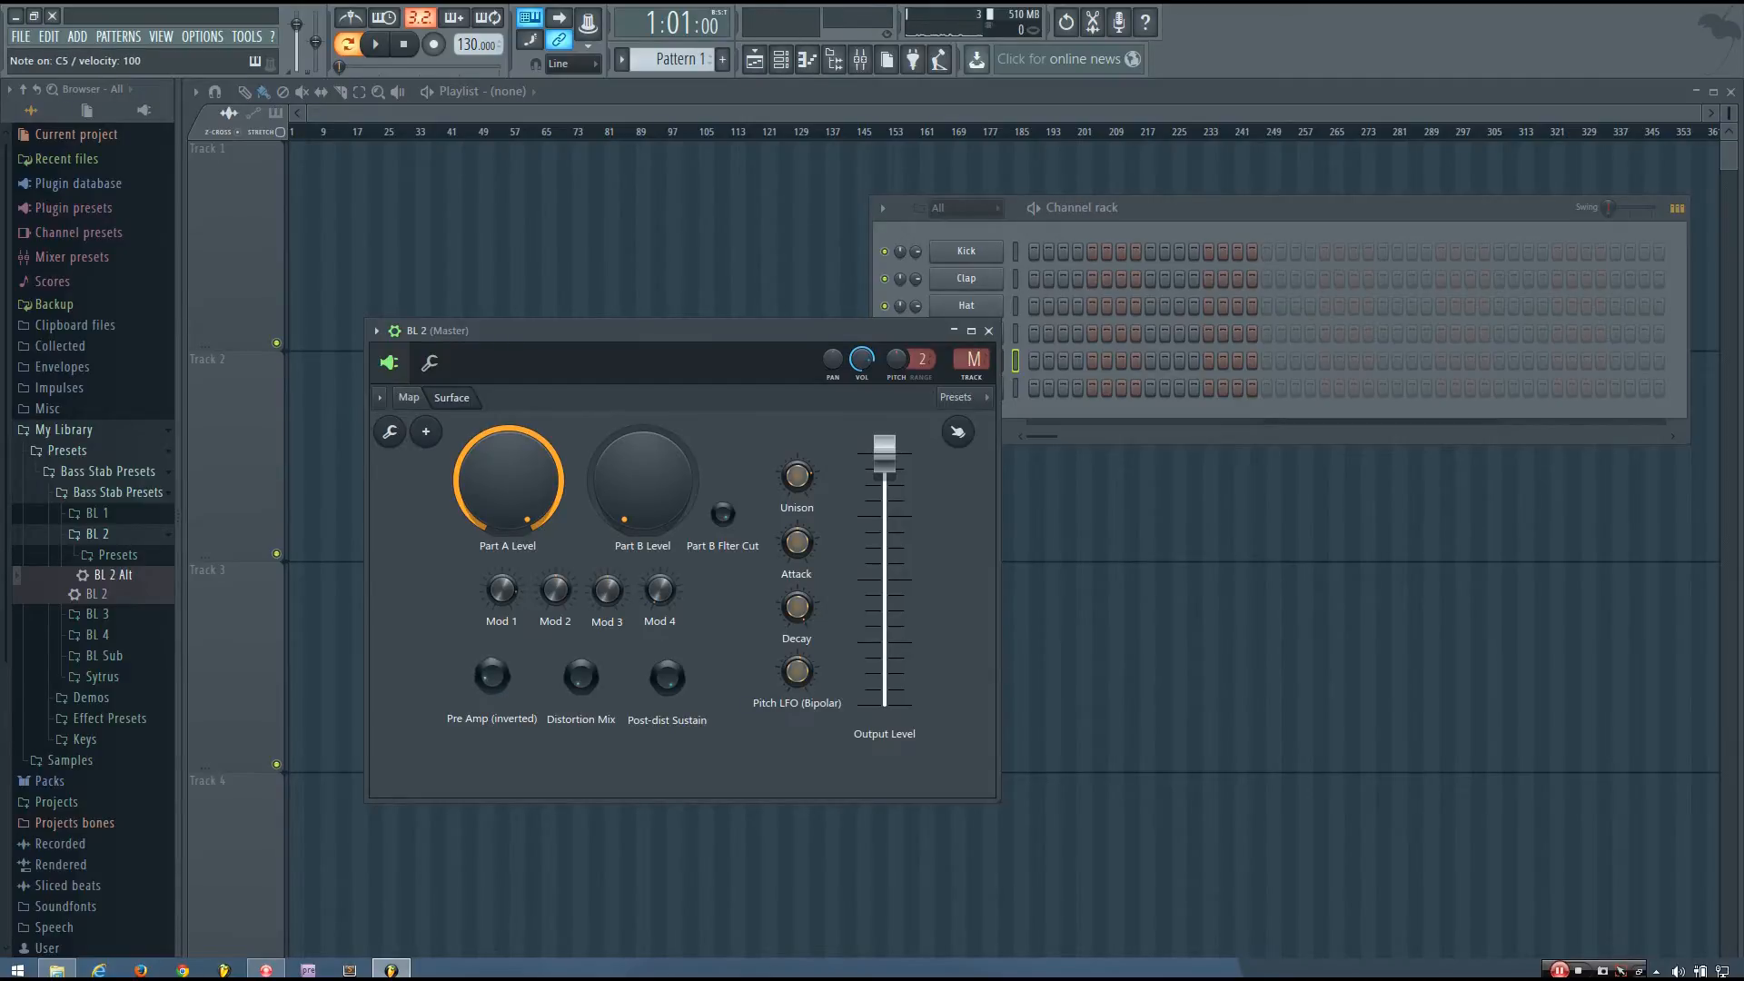
pyautogui.press('w')
pyautogui.press('b')
pyautogui.moveTo(487, 680); pyautogui.dragTo(487, 703)
pyautogui.press('q')
pyautogui.press('b')
pyautogui.press('b')
# - Raise the Distortion Mix knob in stages while playing repeated G4 and higher test notes
pyautogui.moveTo(580, 683); pyautogui.dragTo(492, 639)
pyautogui.press('b')
pyautogui.press('b')
pyautogui.press('b')
pyautogui.moveTo(580, 681); pyautogui.dragTo(580, 627)
pyautogui.press('b')
pyautogui.press('b')
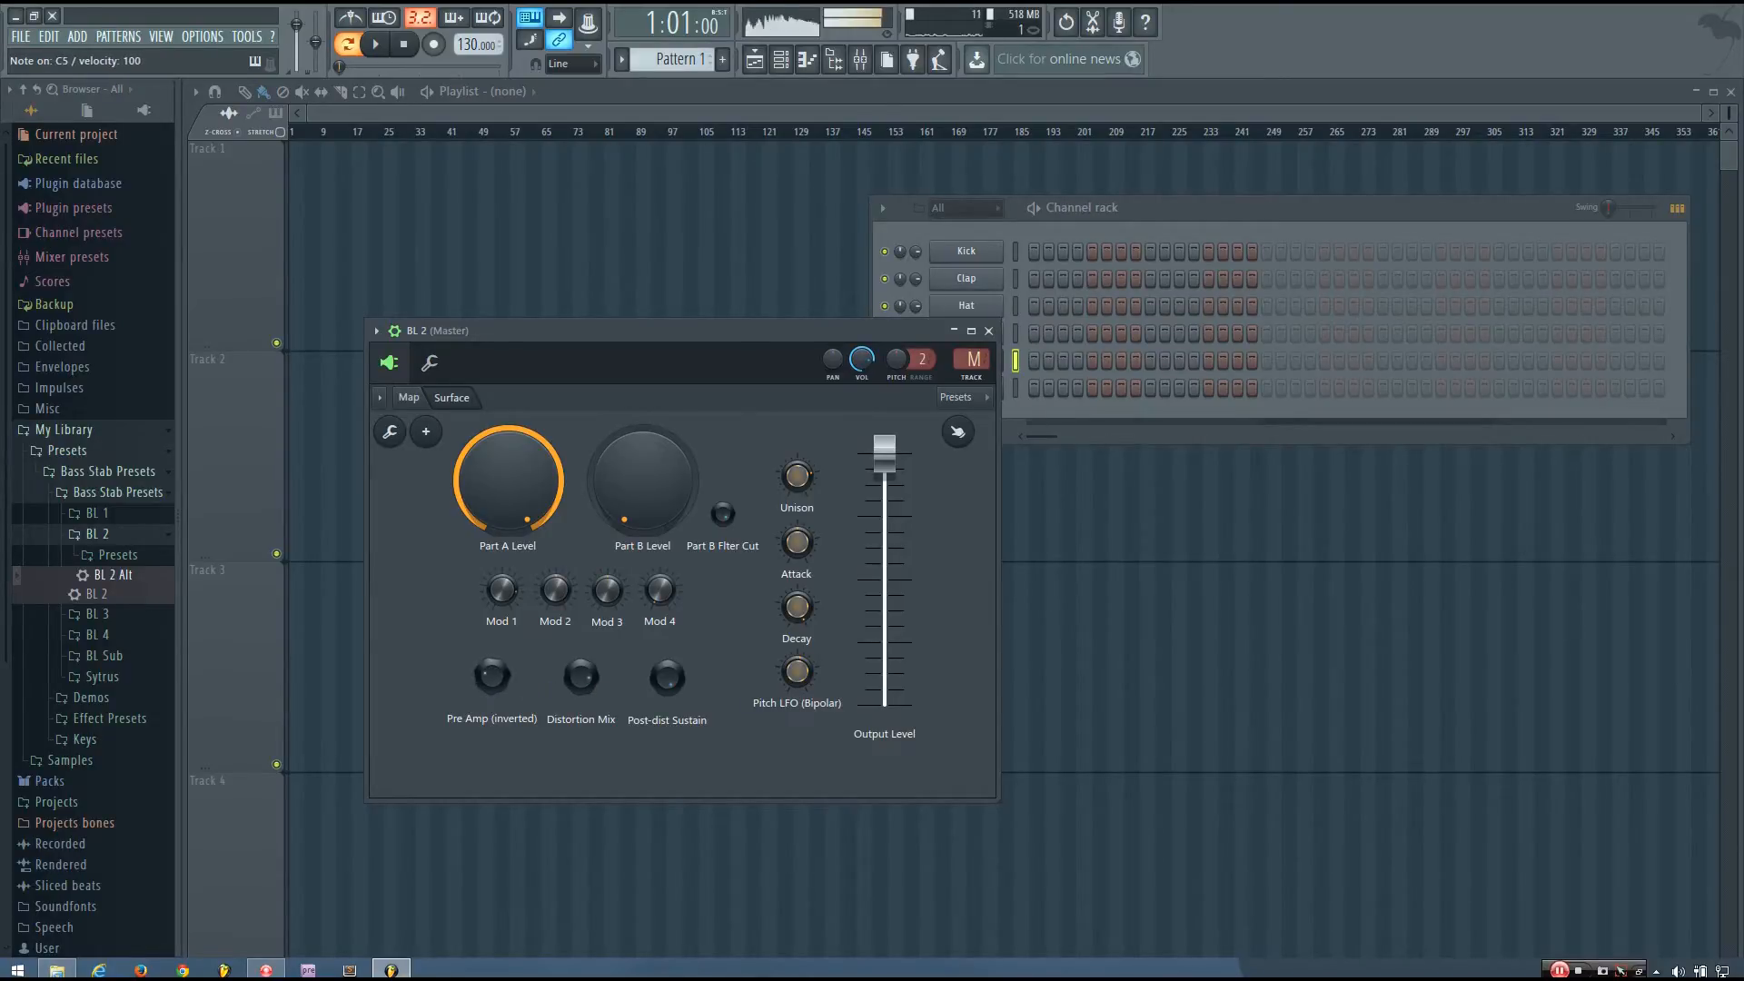
pyautogui.press('q')
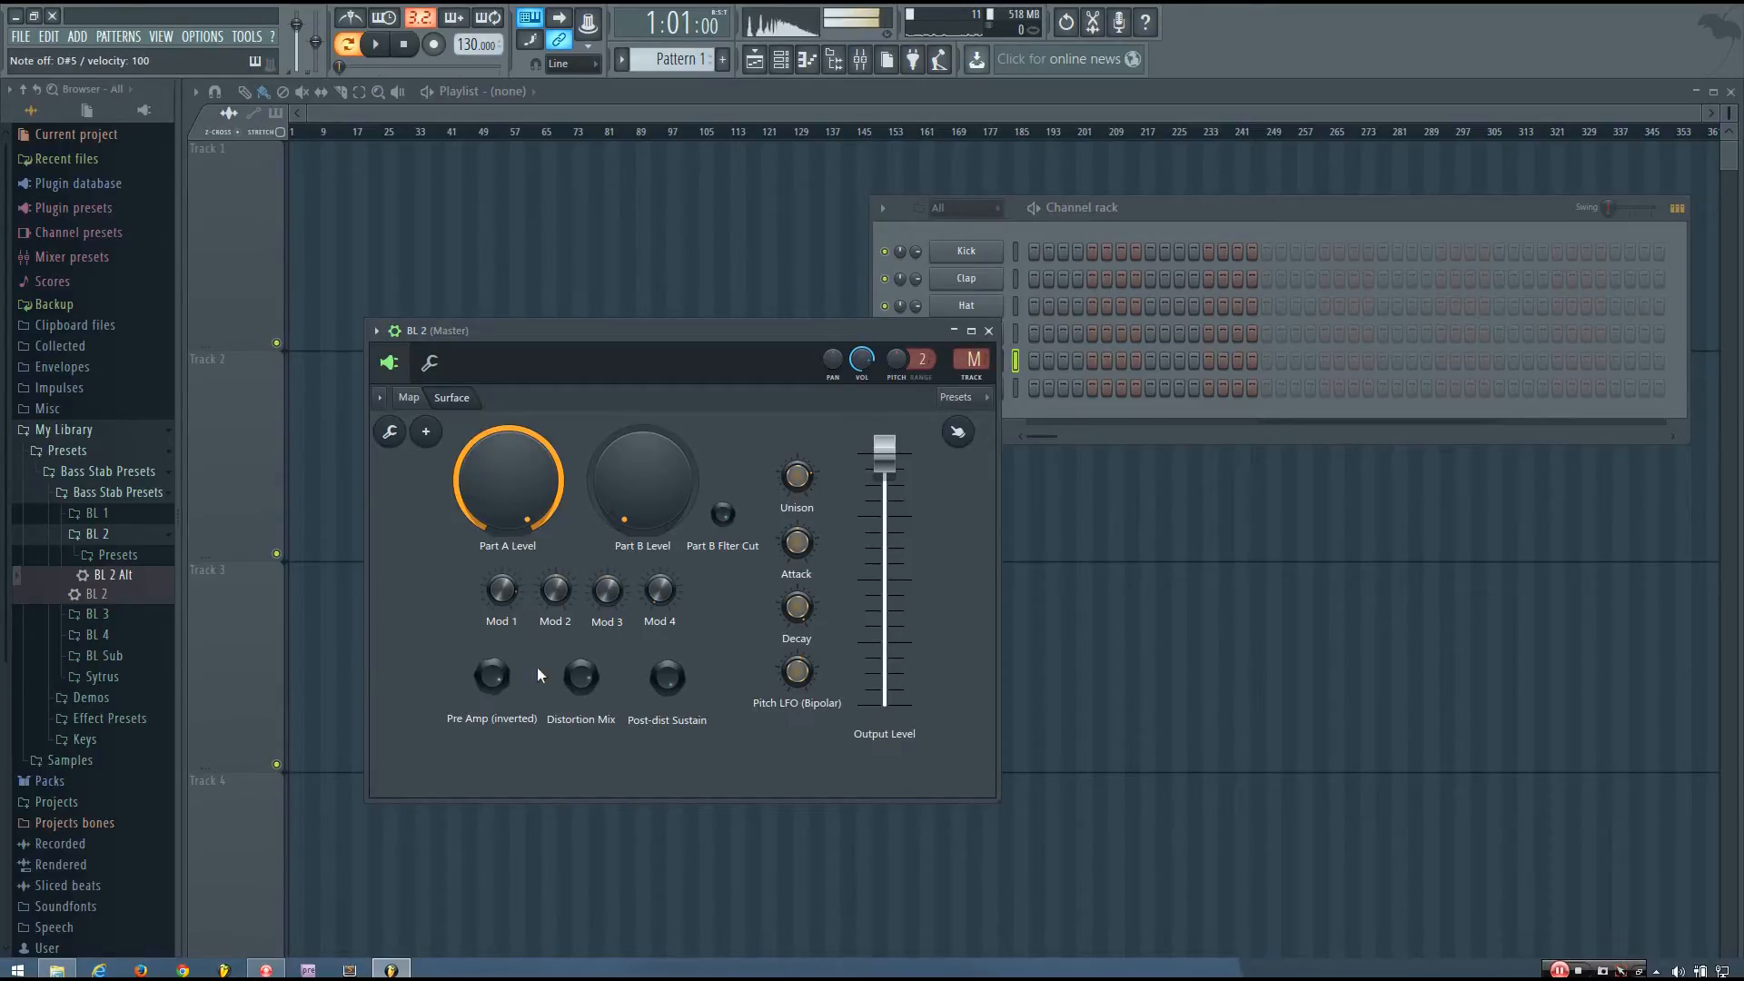
pyautogui.press('b')
pyautogui.press('3')
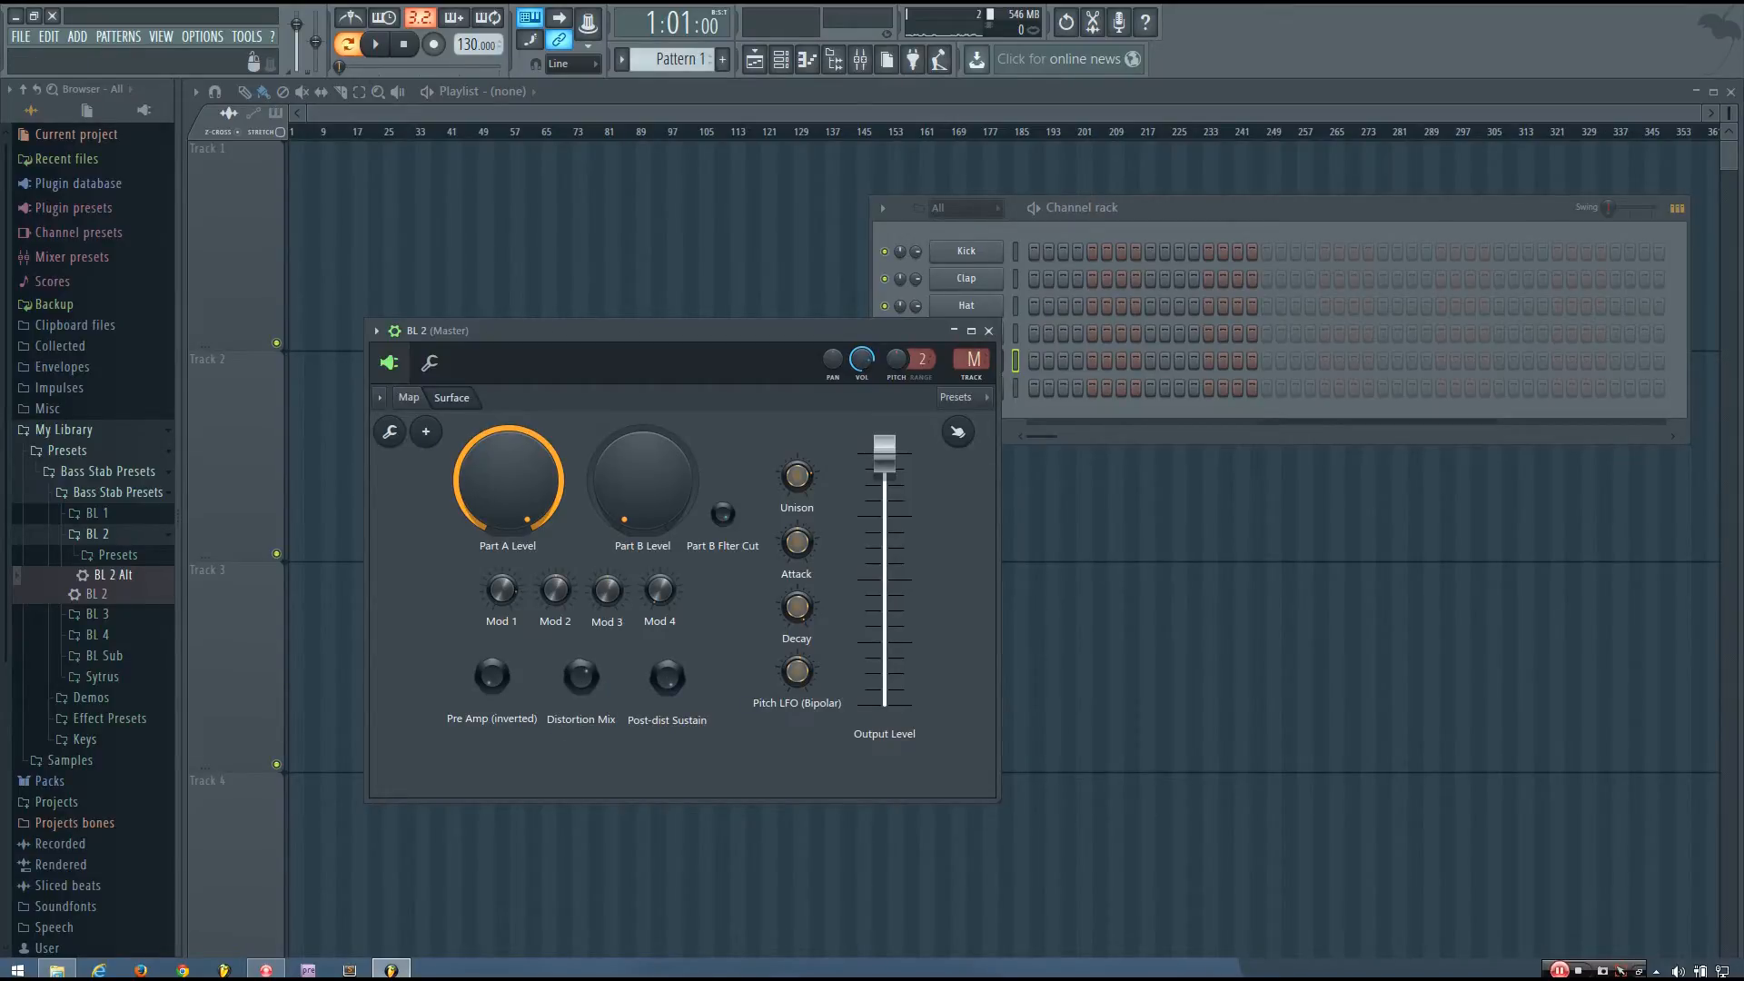
# - Raise the Pre Amp (inverted) knob and play a run of test notes across the octaves
pyautogui.moveTo(493, 679); pyautogui.dragTo(493, 590)
pyautogui.press('z')
pyautogui.press('z')
pyautogui.press('z')
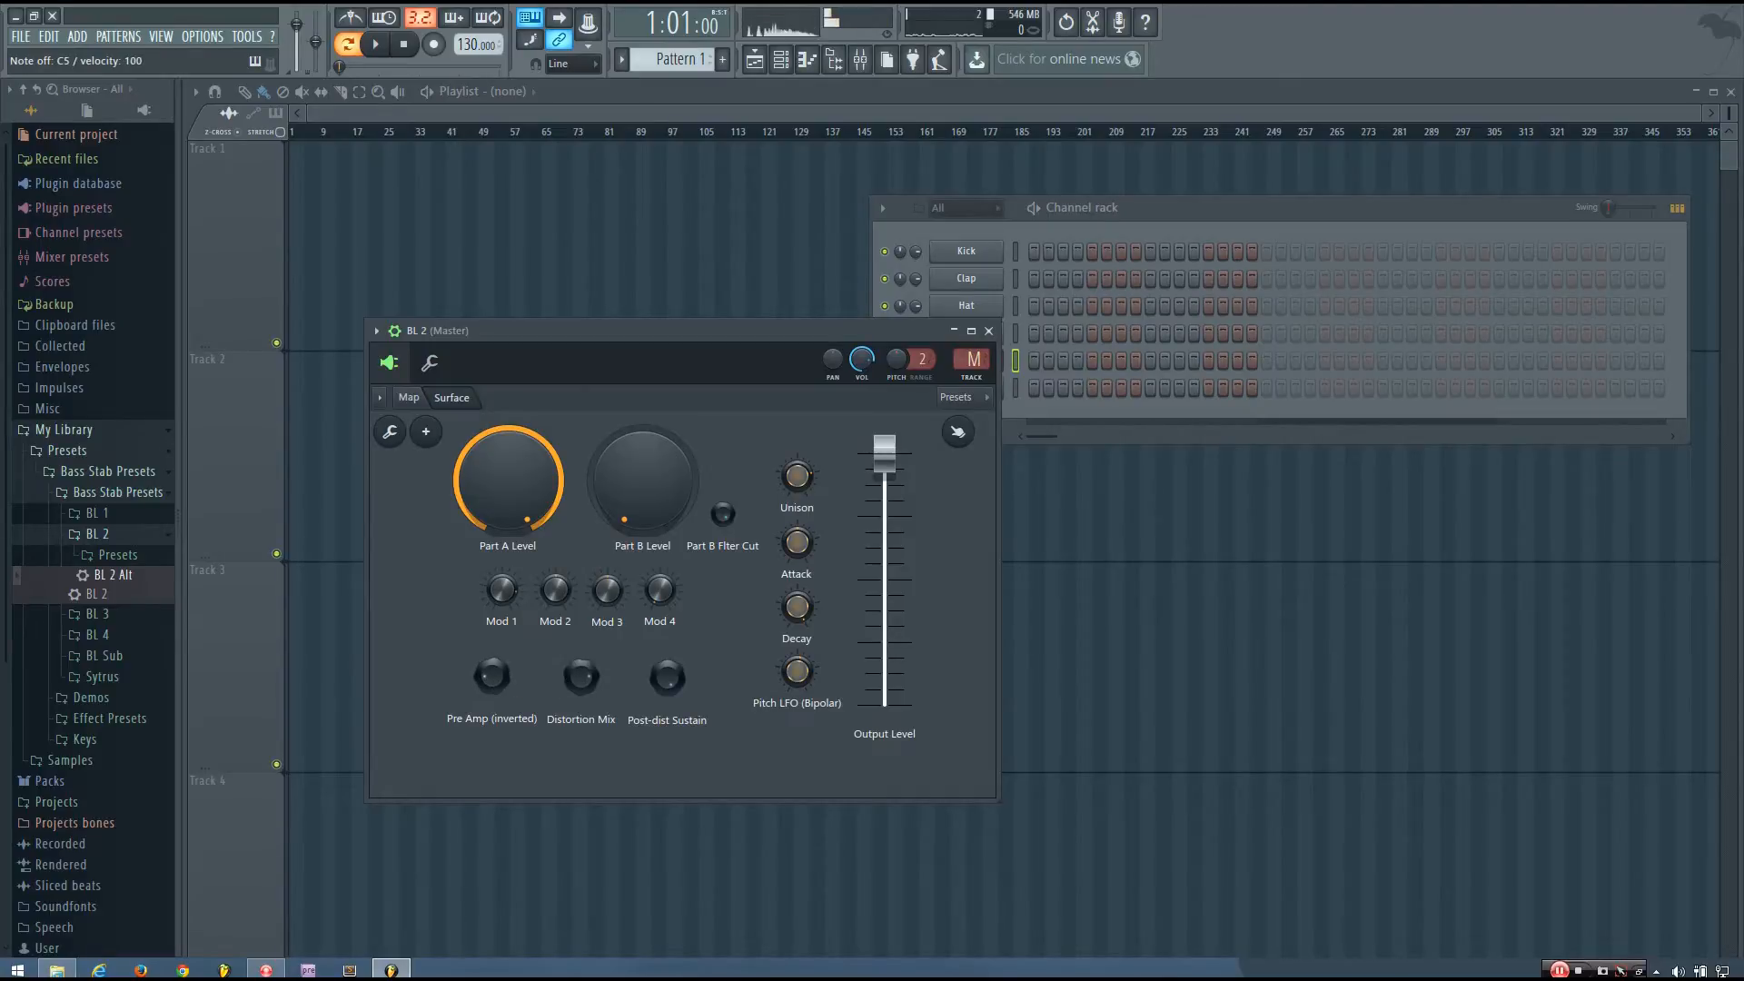
pyautogui.press('q')
pyautogui.press('h')
pyautogui.press('b')
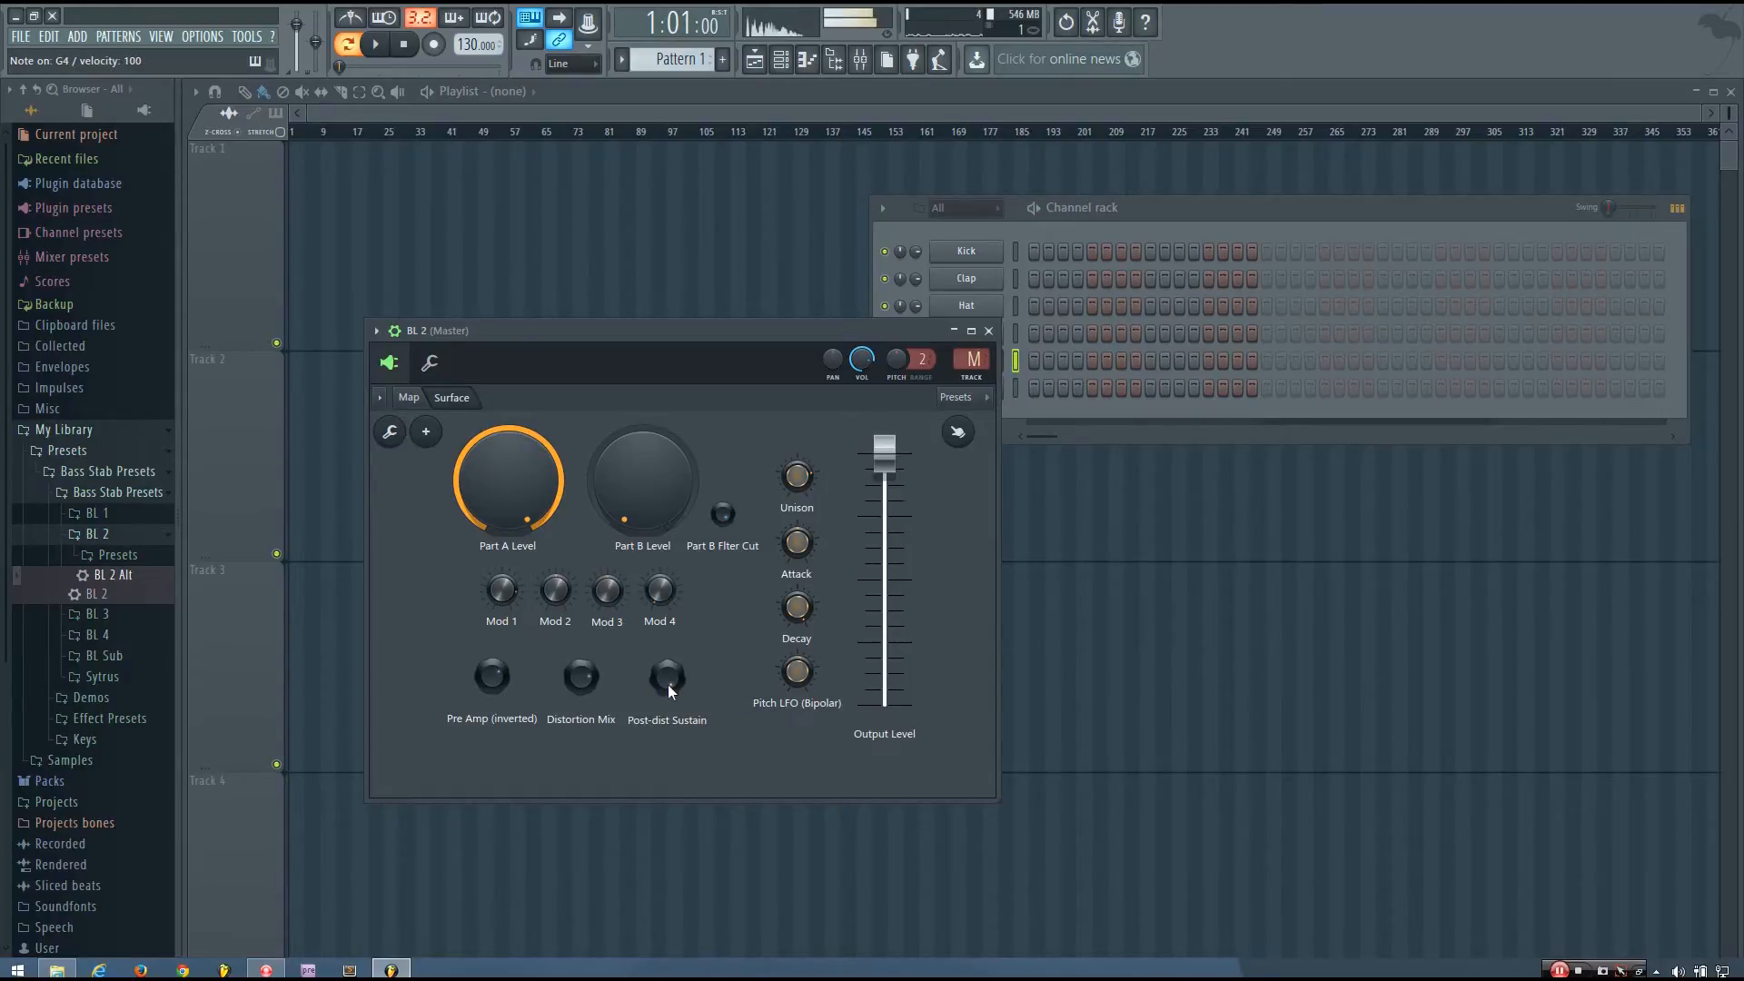
# - Adjust the Post-dist Sustain knob and play C5, D#5 and G4 test notes
pyautogui.moveTo(669, 677); pyautogui.dragTo(669, 696)
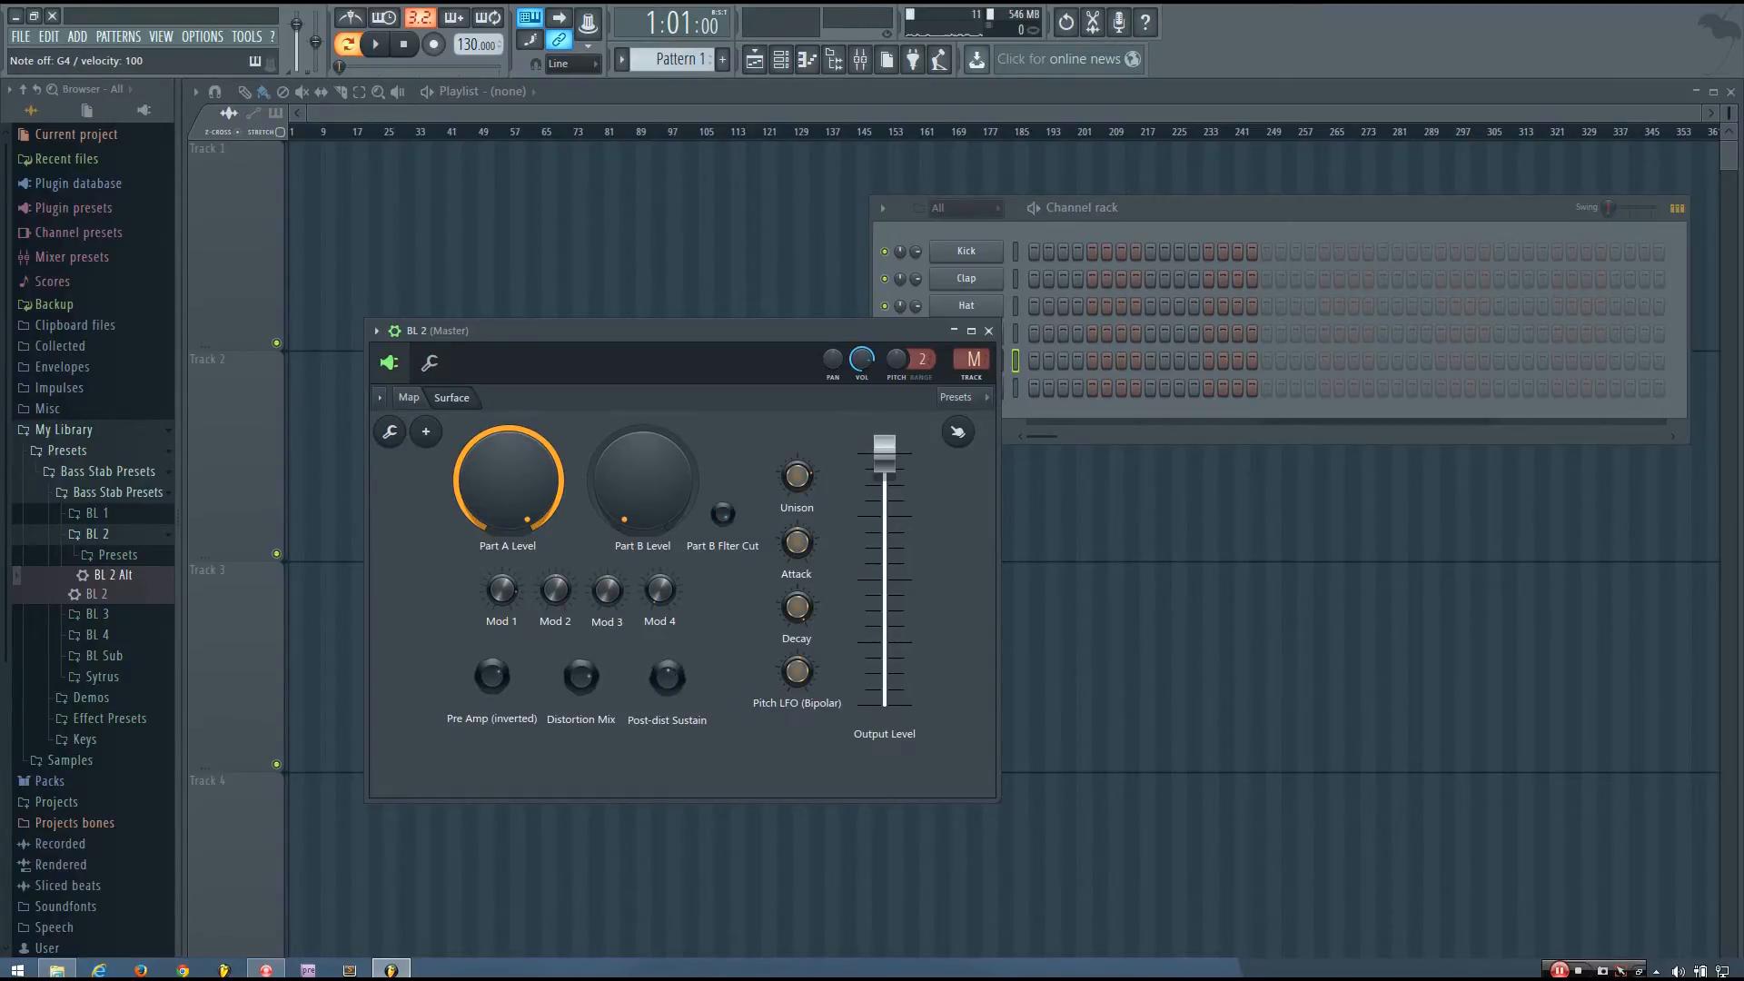
pyautogui.press('q')
pyautogui.press('q')
pyautogui.press('3')
pyautogui.press('b')
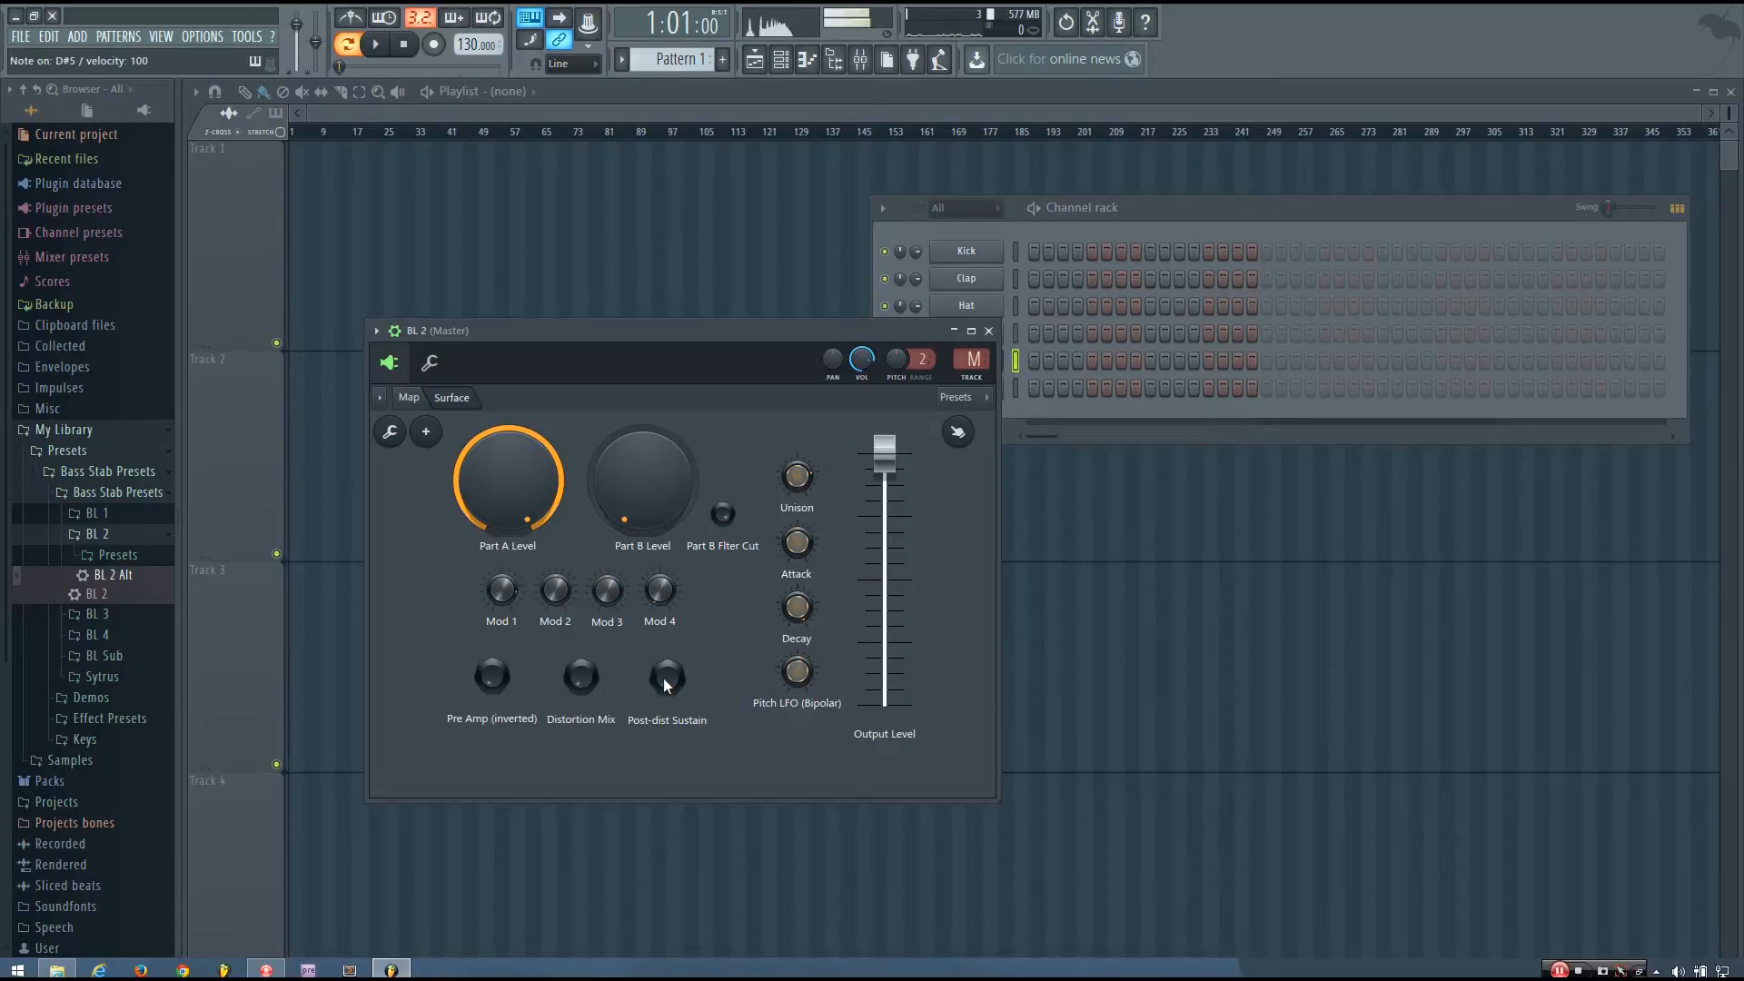
pyautogui.press('b')
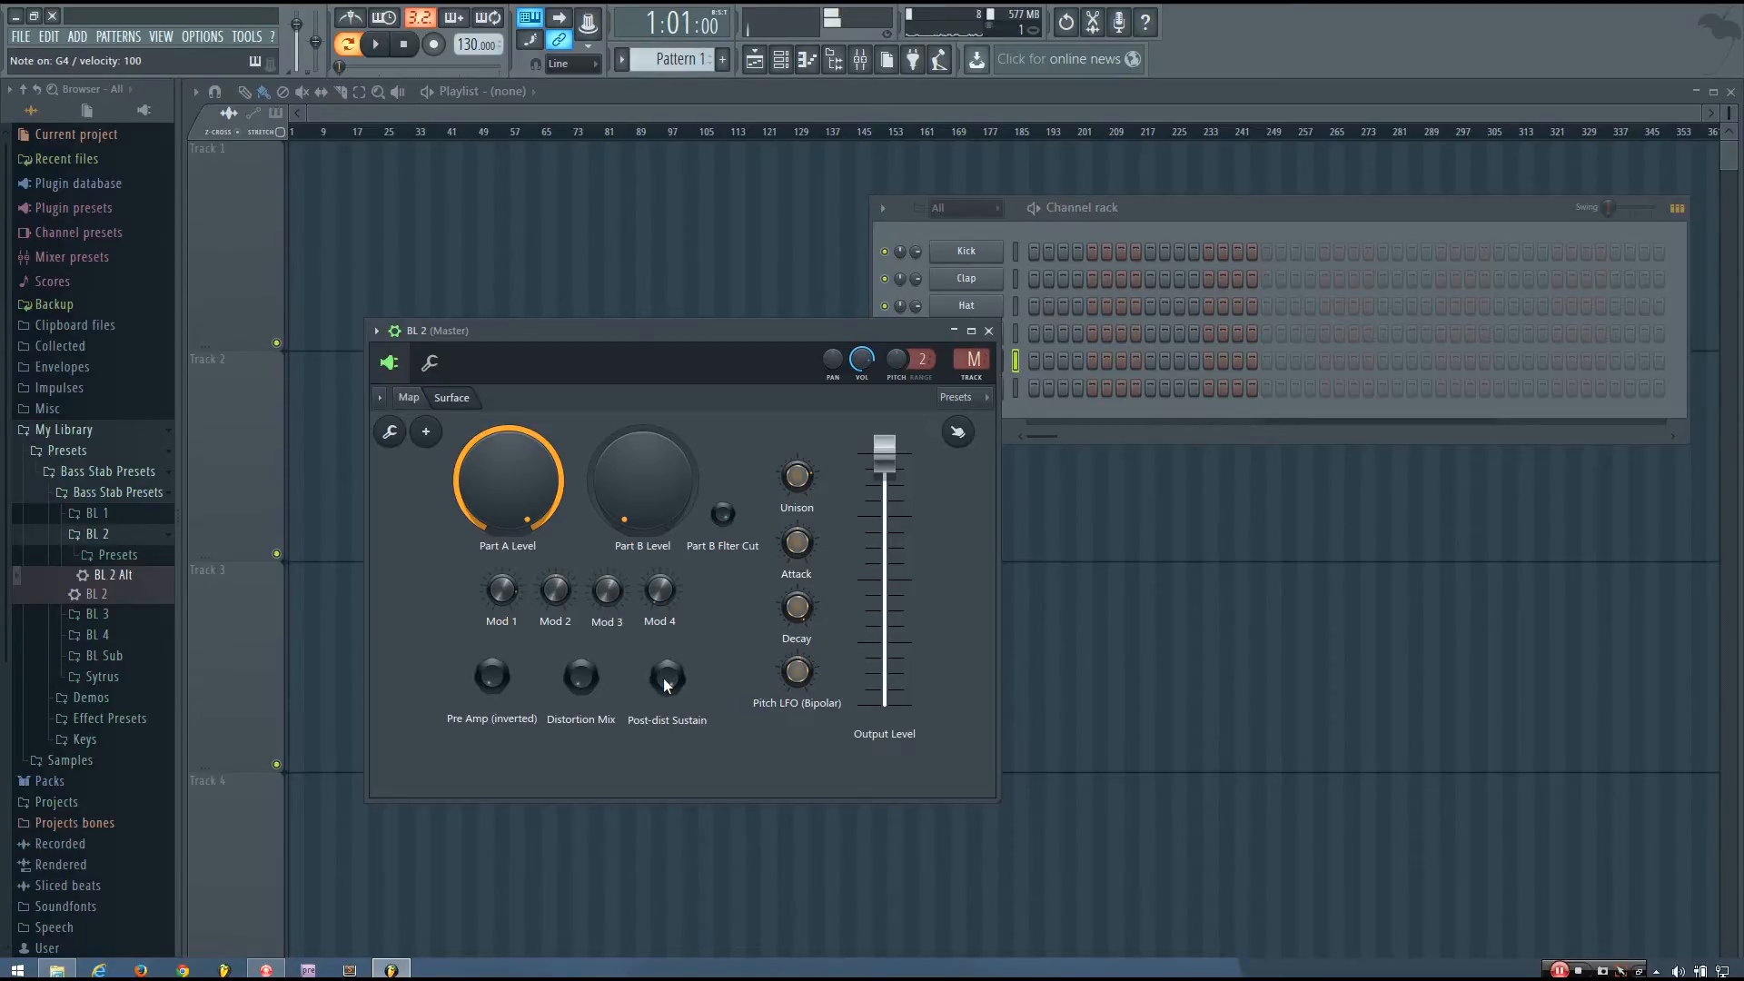
pyautogui.press('b')
pyautogui.press('b')
pyautogui.press('b')
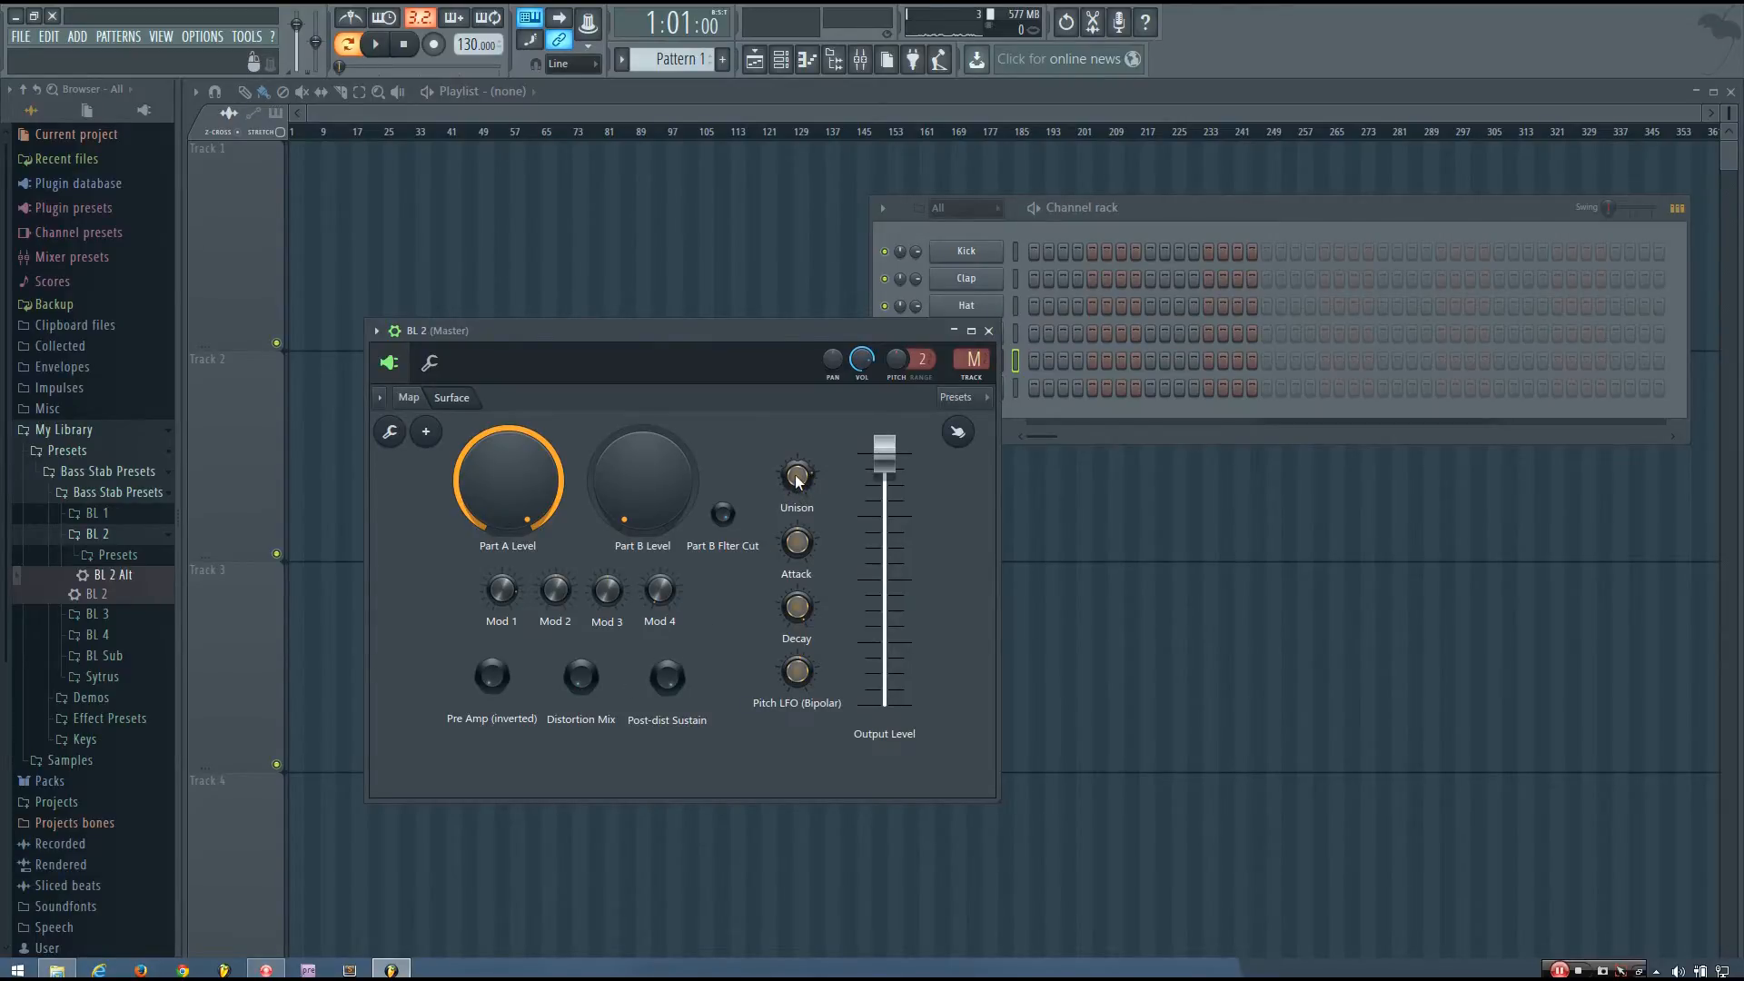
# - Play repeated G4 test notes and raise the Unison knob to compare the sound
pyautogui.press('b')
pyautogui.press('b')
pyautogui.press('b')
pyautogui.press('b')
pyautogui.press('b')
pyautogui.press('b')
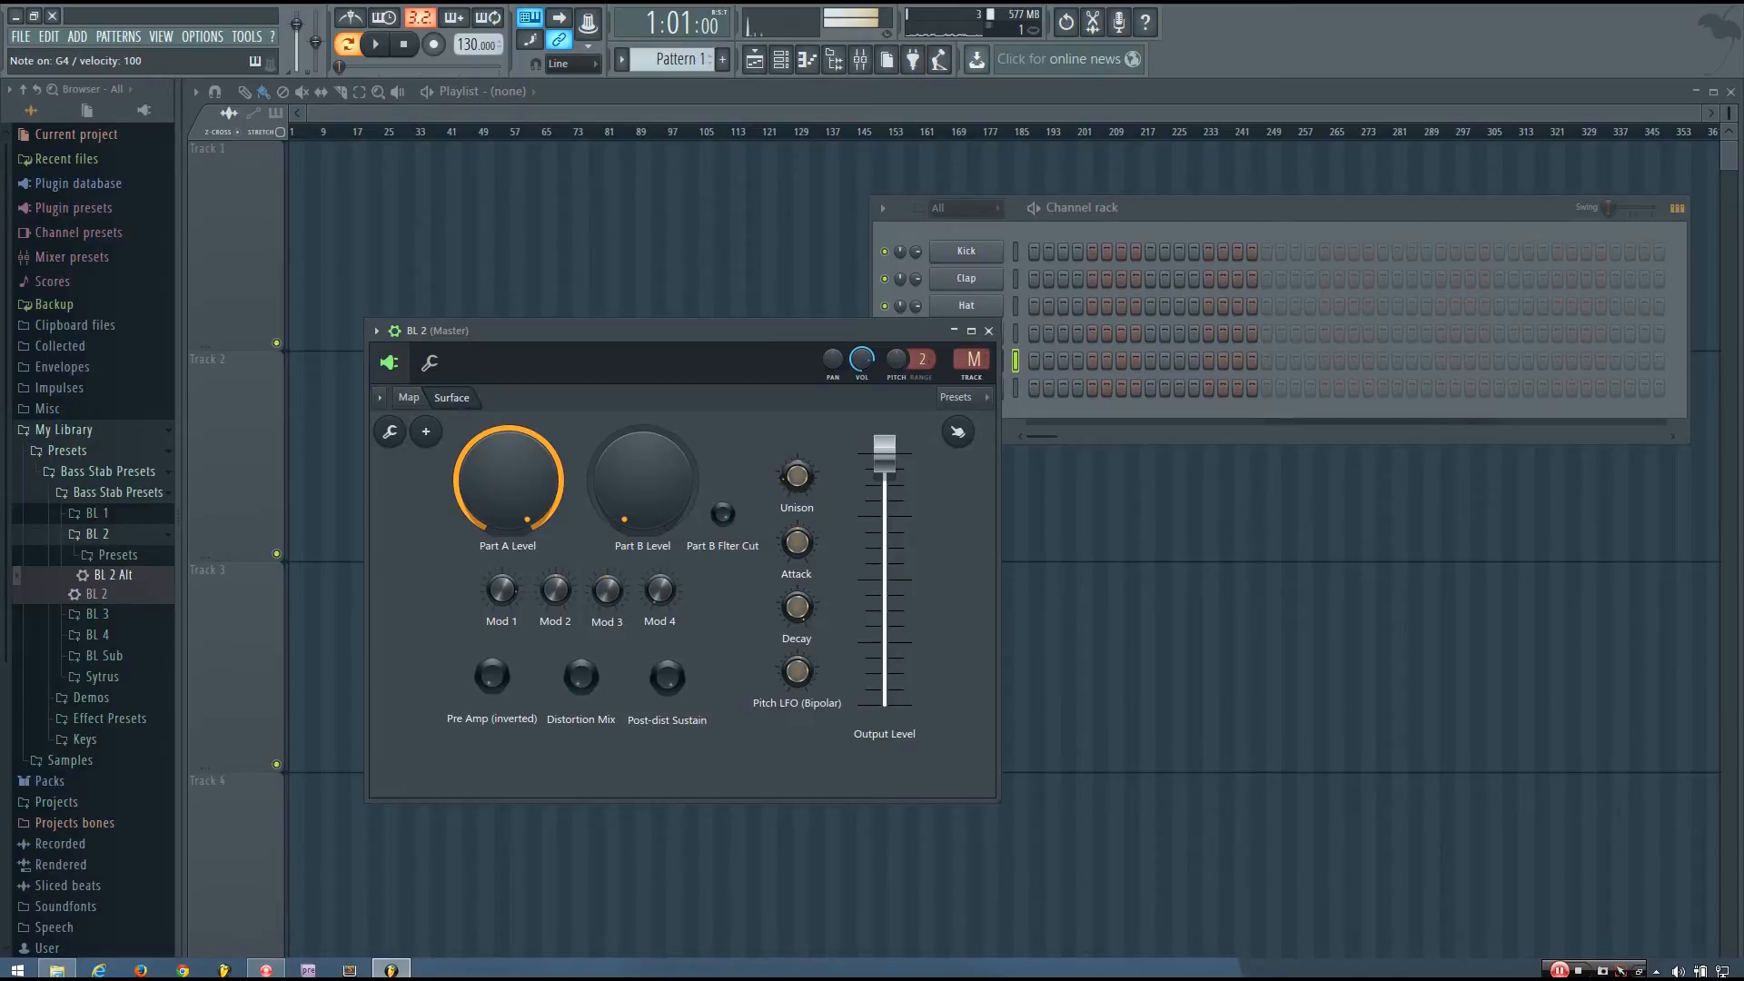
pyautogui.moveTo(796, 476); pyautogui.dragTo(797, 427)
pyautogui.press('b')
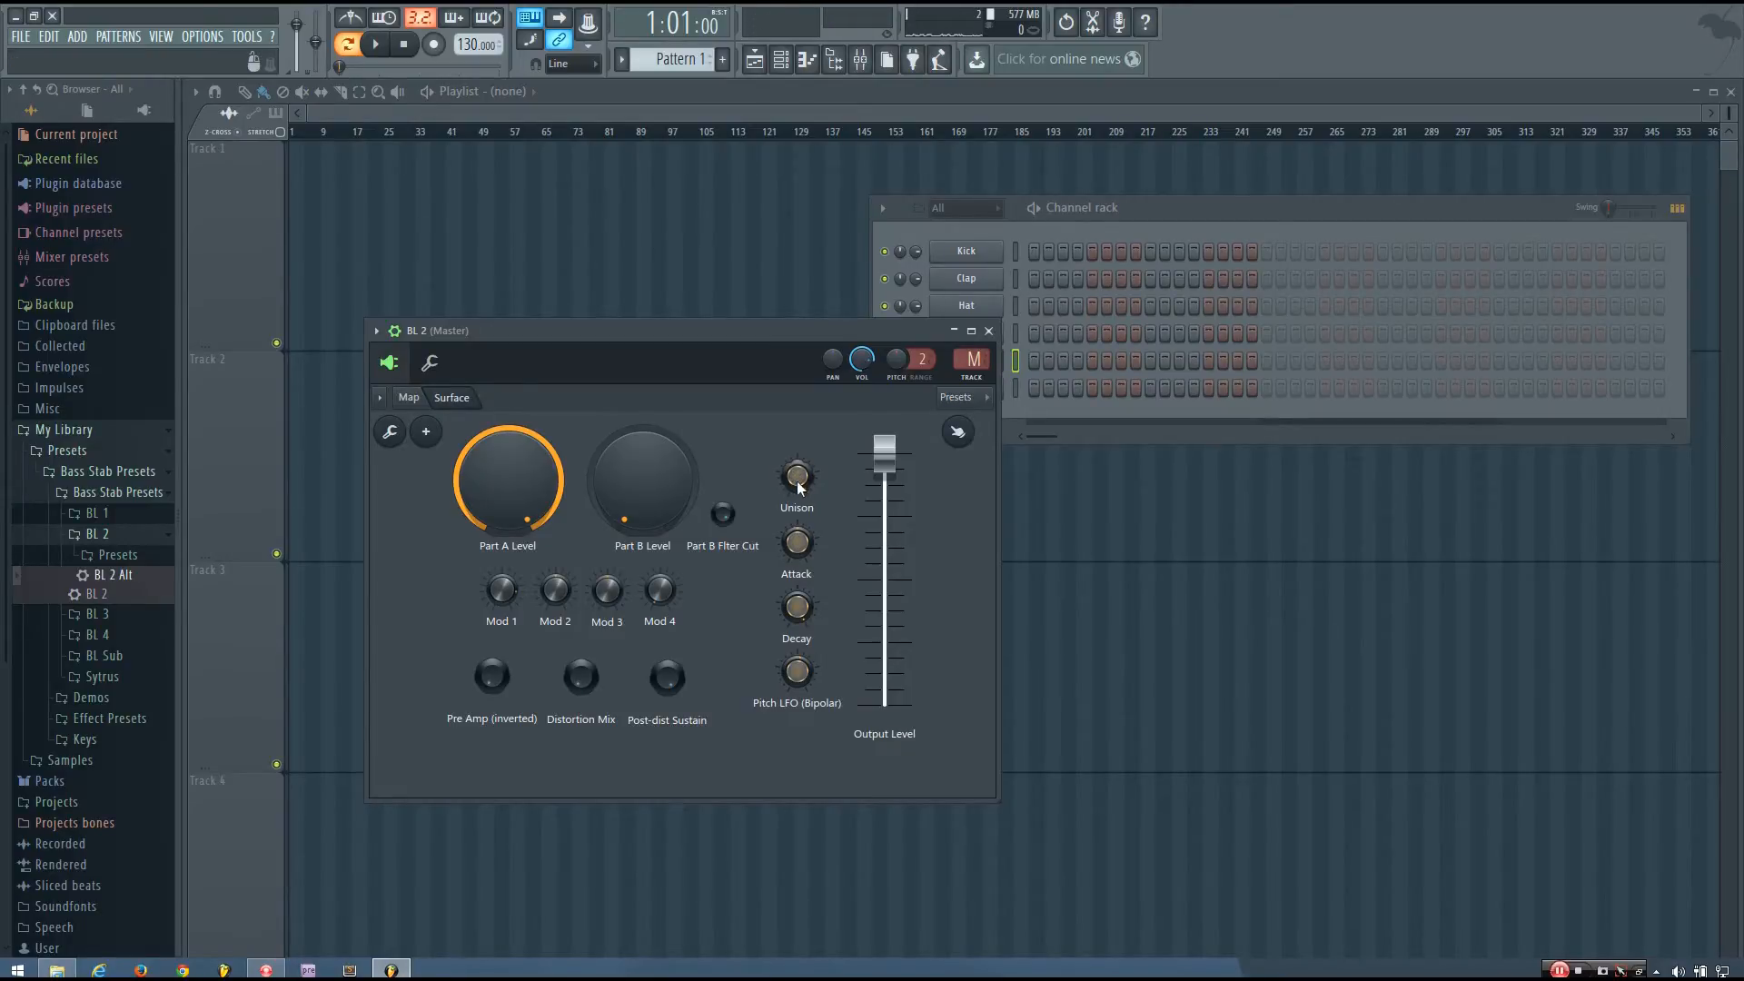
# - Fine-tune the Unison knob and play low and high test notes with the new setting
pyautogui.moveTo(798, 482)
pyautogui.mouseDown()
pyautogui.moveTo(799, 528)
pyautogui.moveTo(797, 472)
pyautogui.mouseUp()
pyautogui.press('b')
pyautogui.press('j')
pyautogui.press('q')
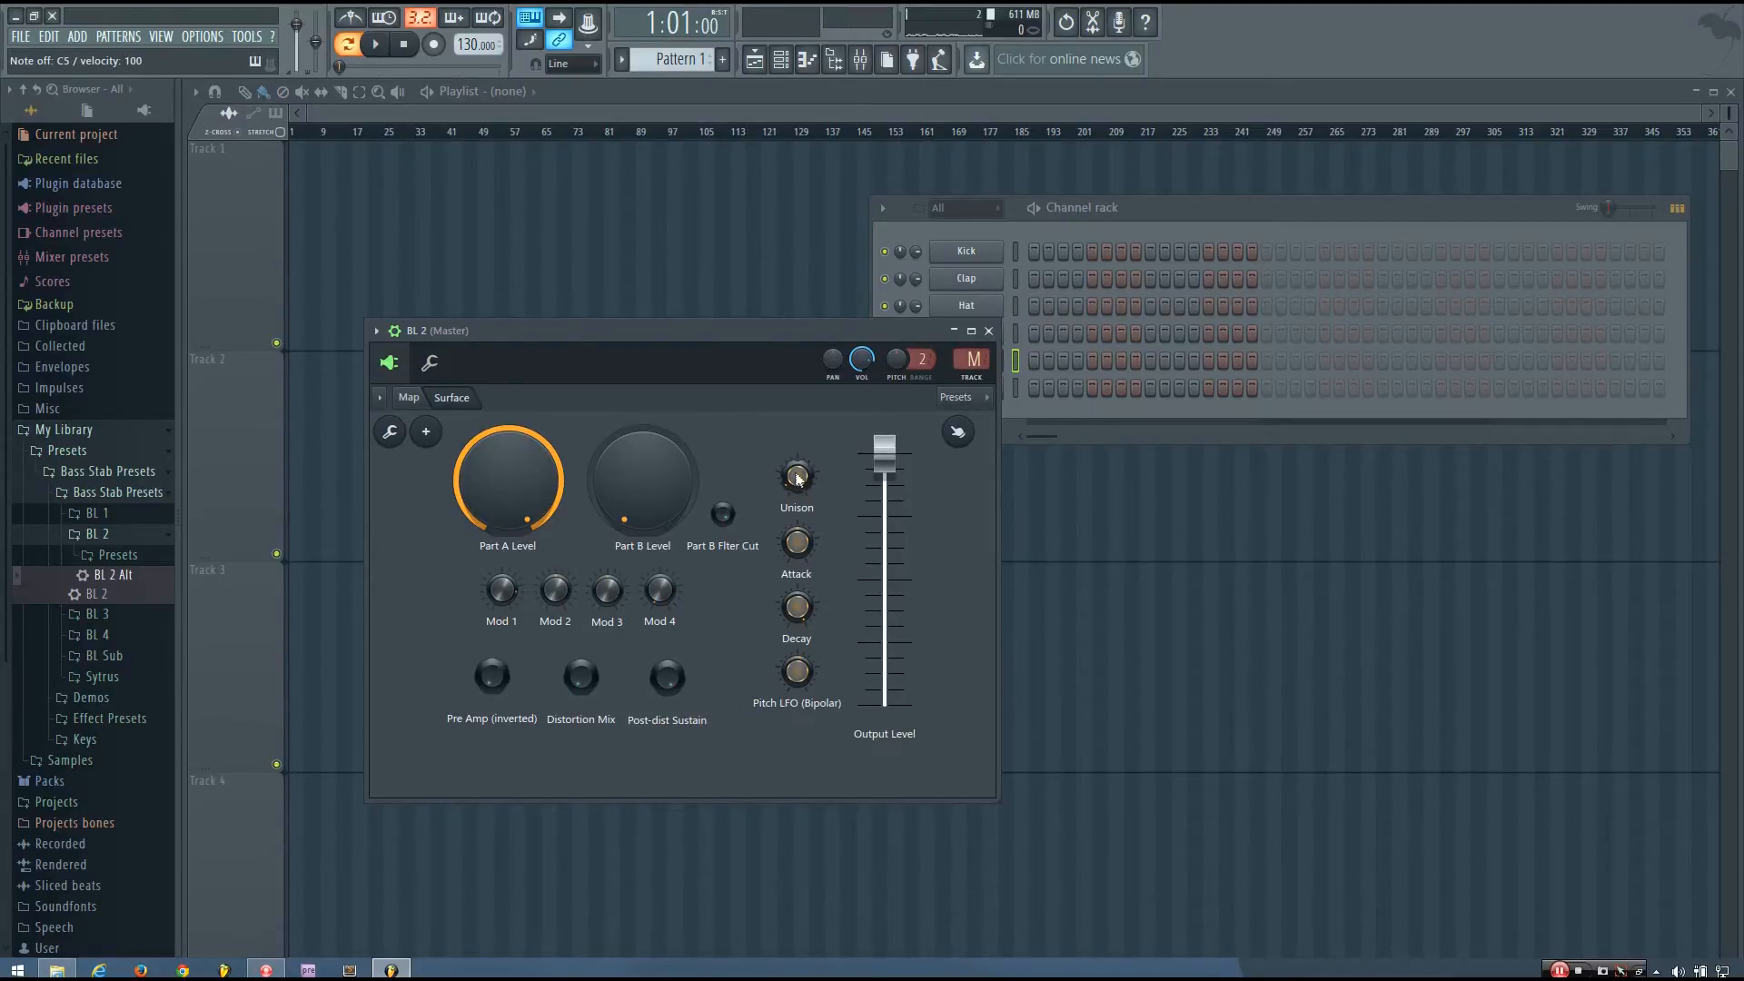
pyautogui.press('b')
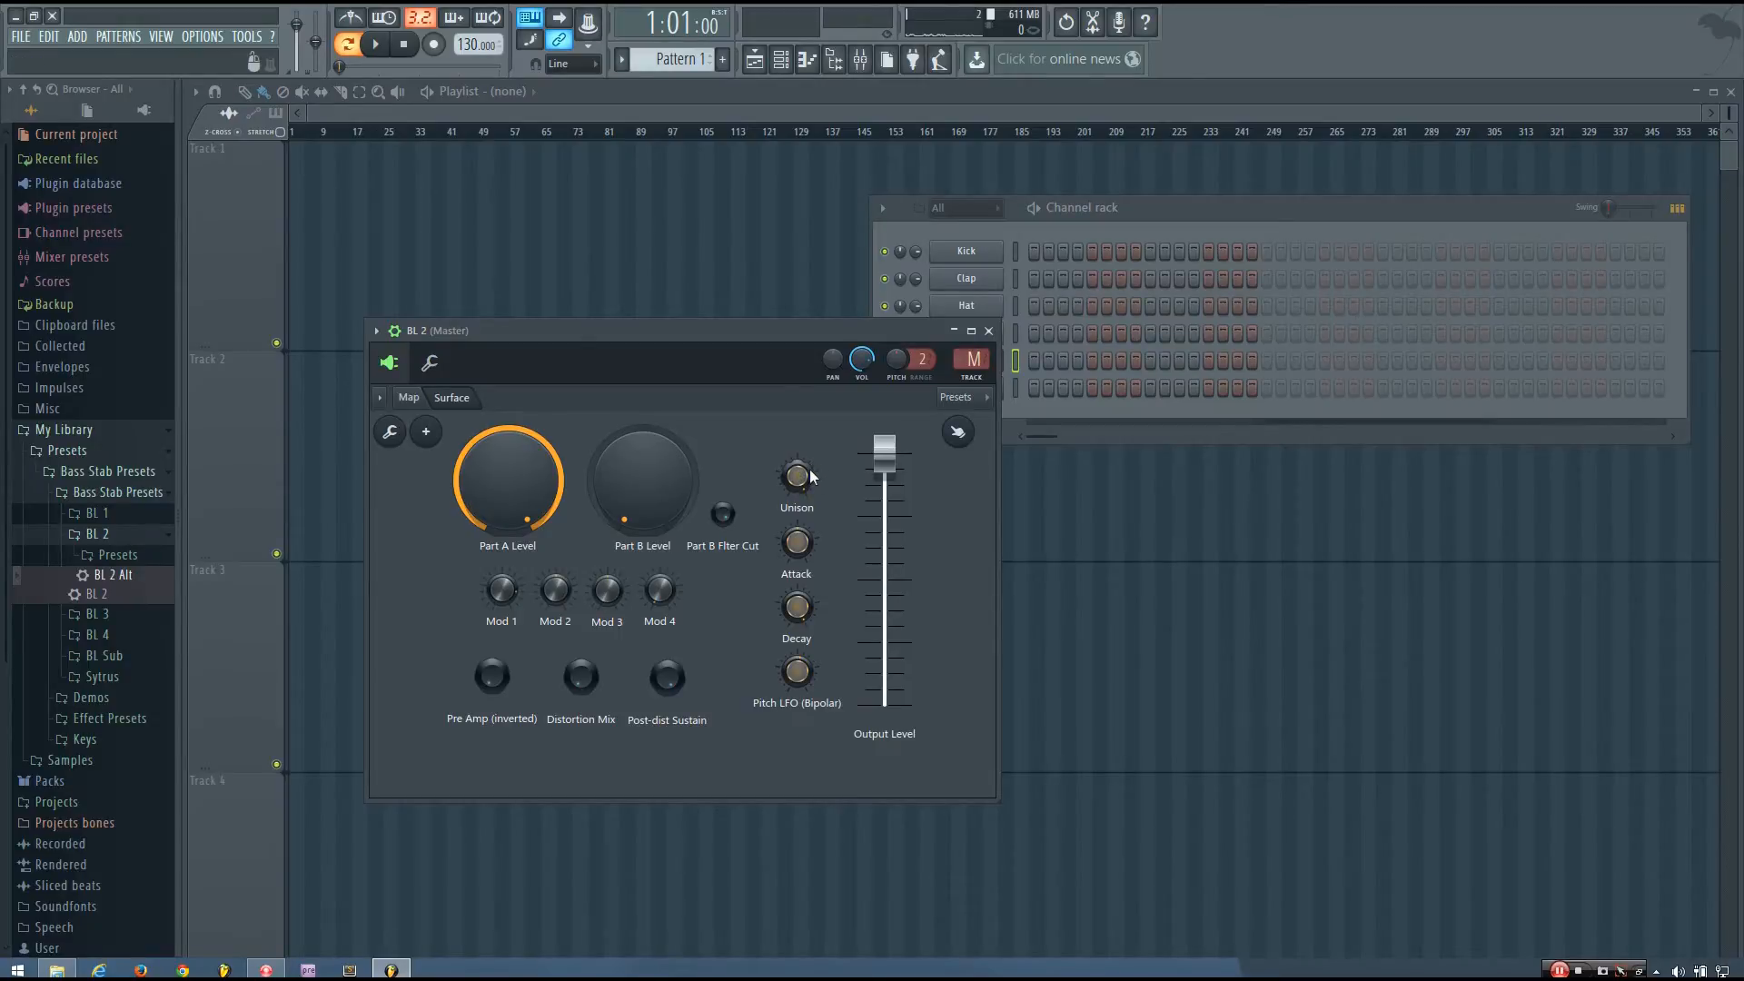
pyautogui.press('b')
pyautogui.press('b')
pyautogui.press('b')
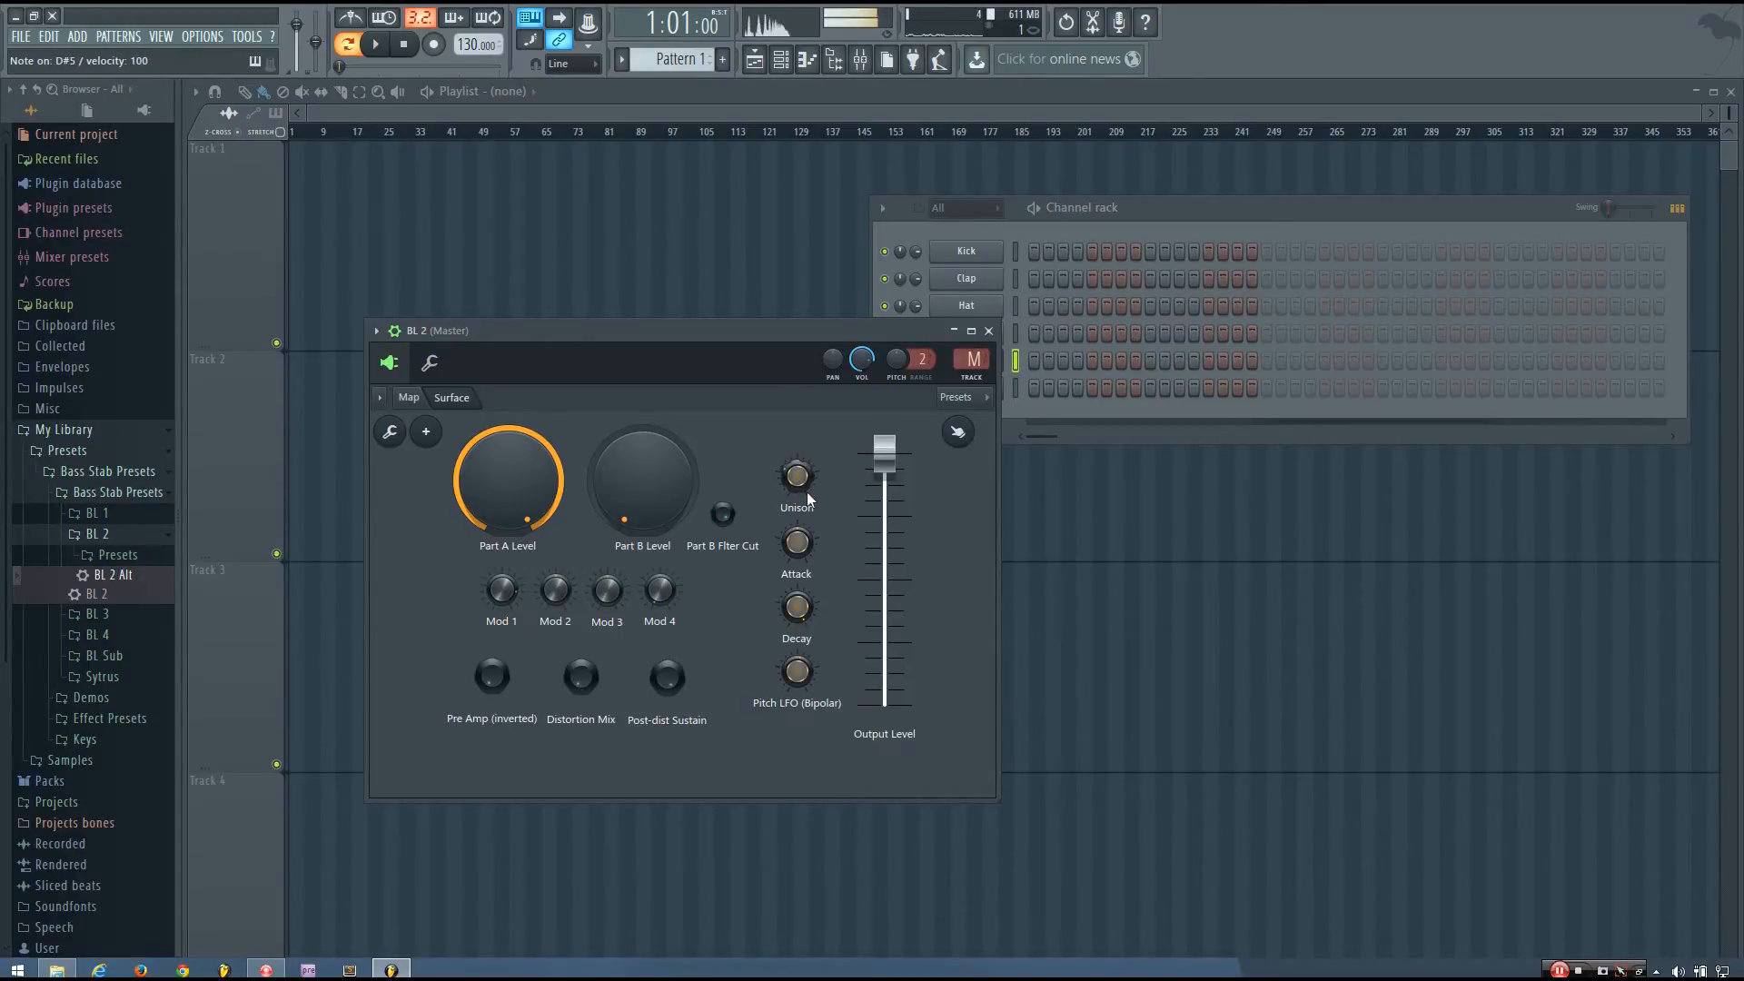
pyautogui.press('3')
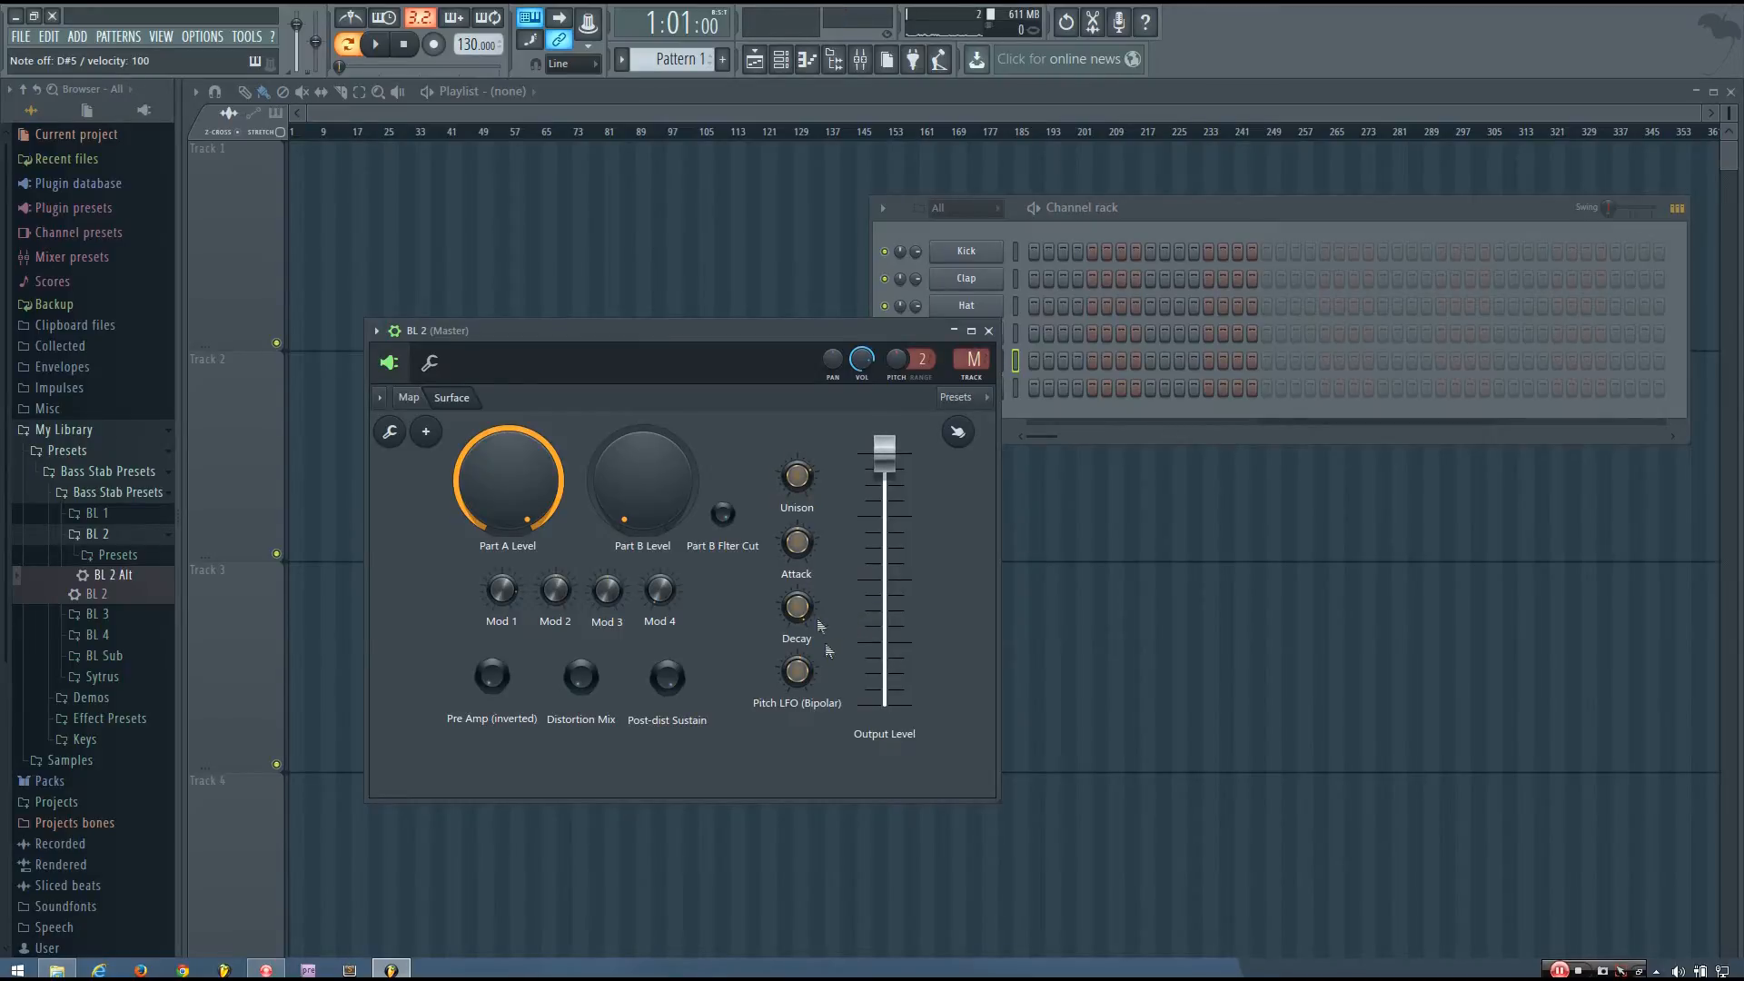
# - Audition the Attack control of BL 2 with repeated D#5, C5 and G4 test notes
pyautogui.press('3')
pyautogui.press('3')
pyautogui.press('3')
pyautogui.press('3')
pyautogui.press('b')
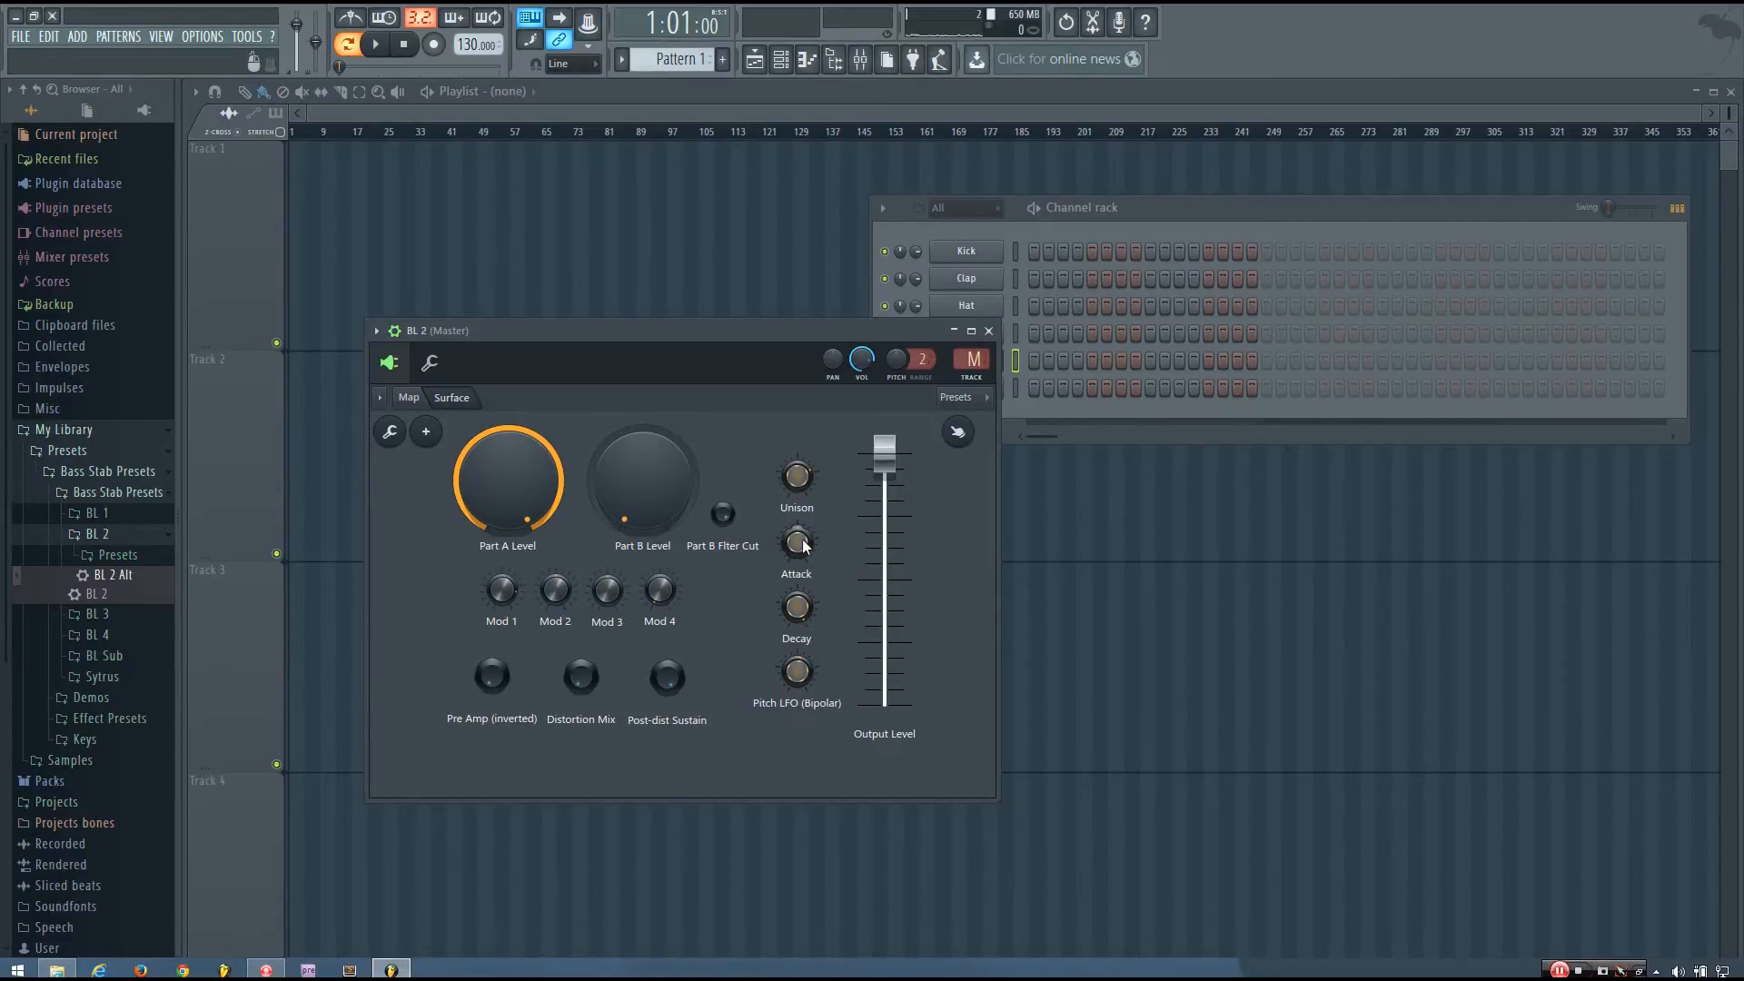
pyautogui.press('3')
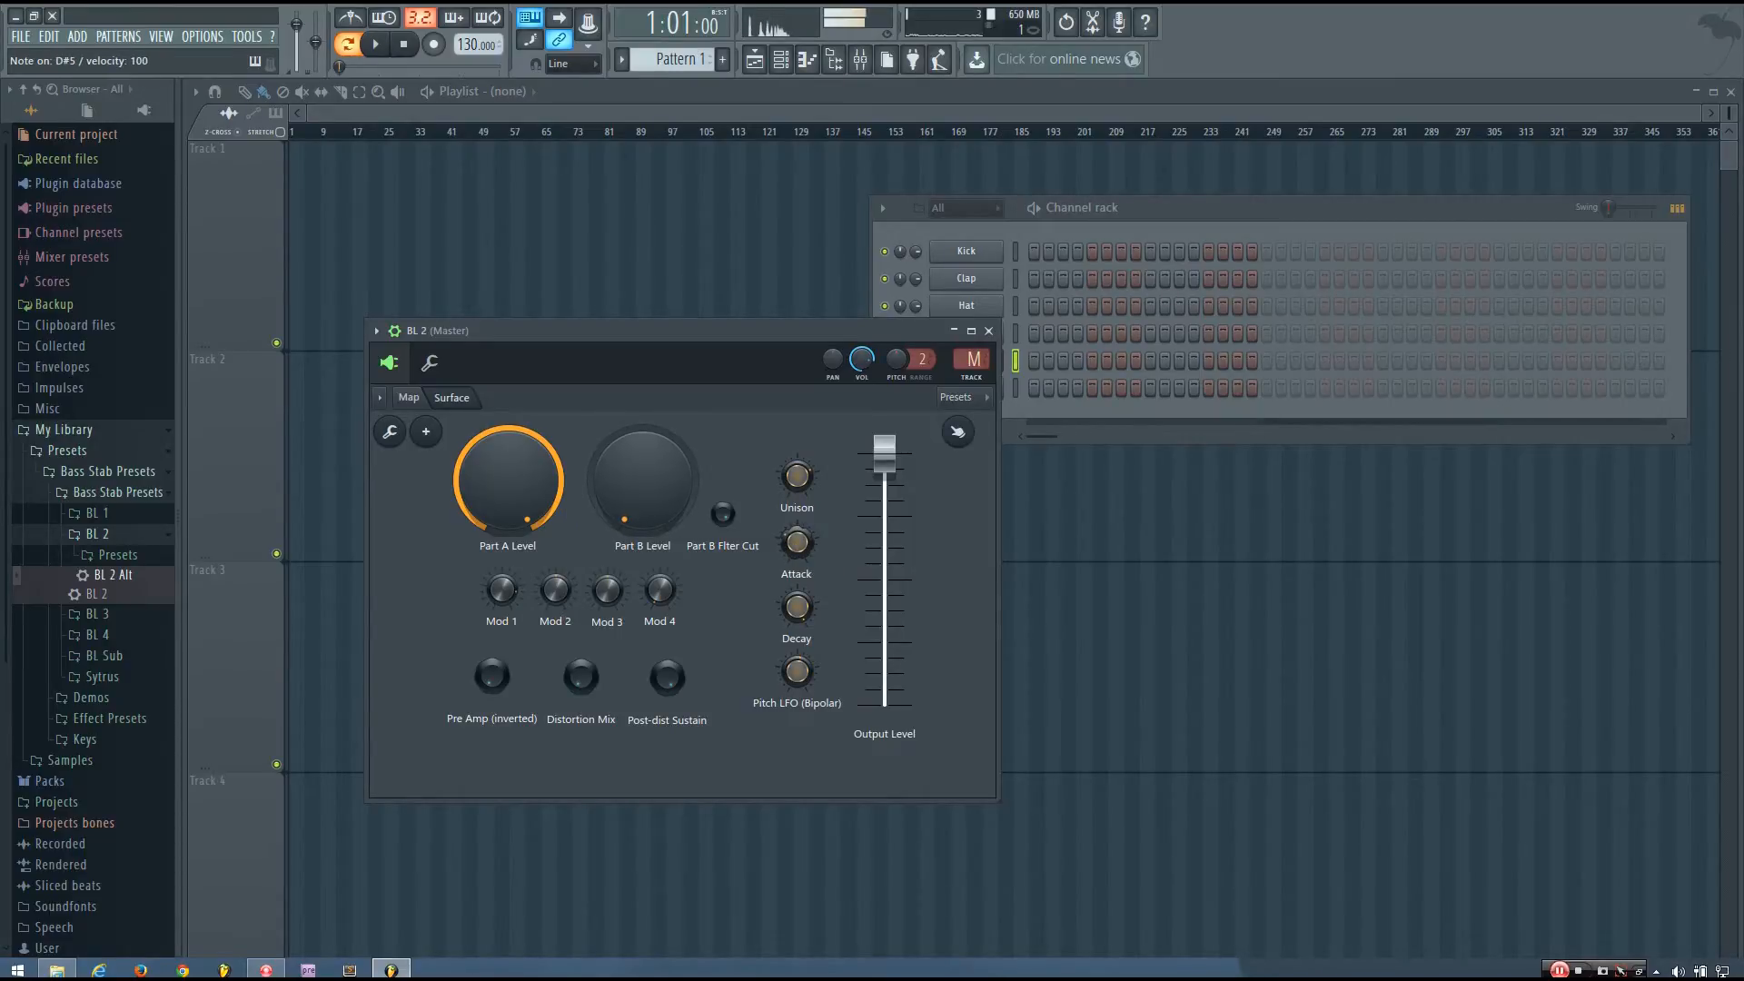
pyautogui.press('b')
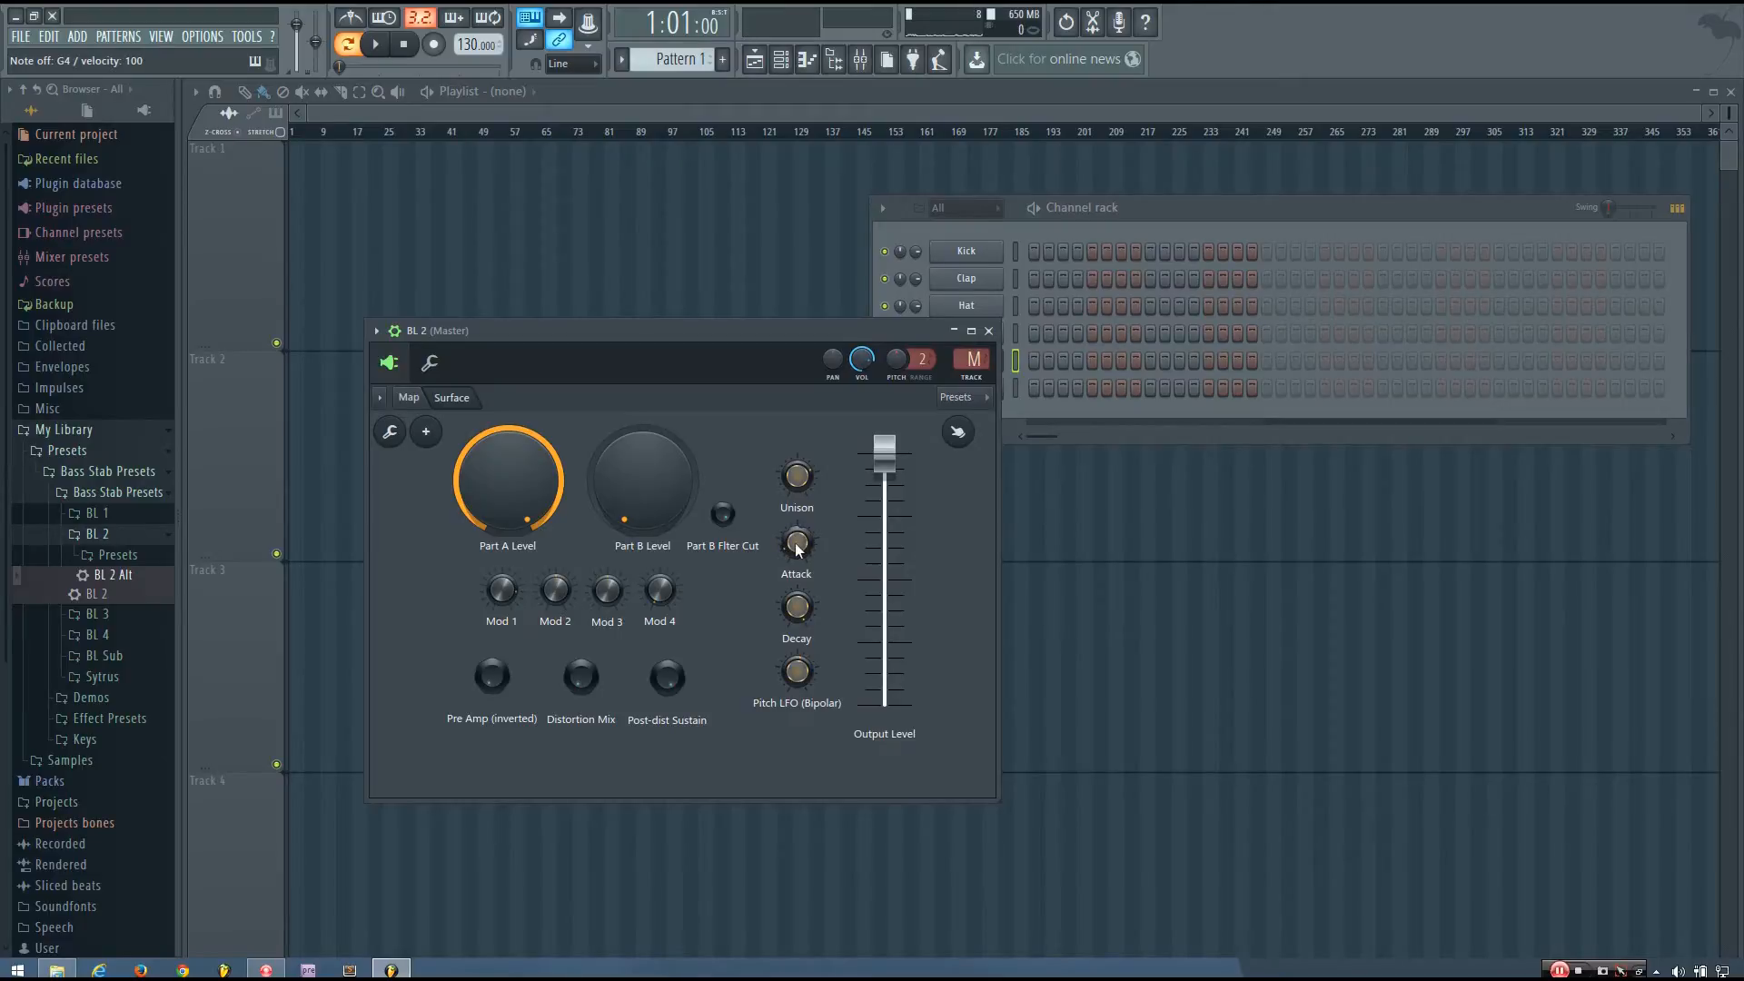
pyautogui.press('3')
pyautogui.press('q')
pyautogui.press('b')
# - Raise the Decay knob slightly and play C5 and G4 test notes
pyautogui.moveTo(801, 608); pyautogui.dragTo(801, 580)
pyautogui.press('q')
pyautogui.press('b')
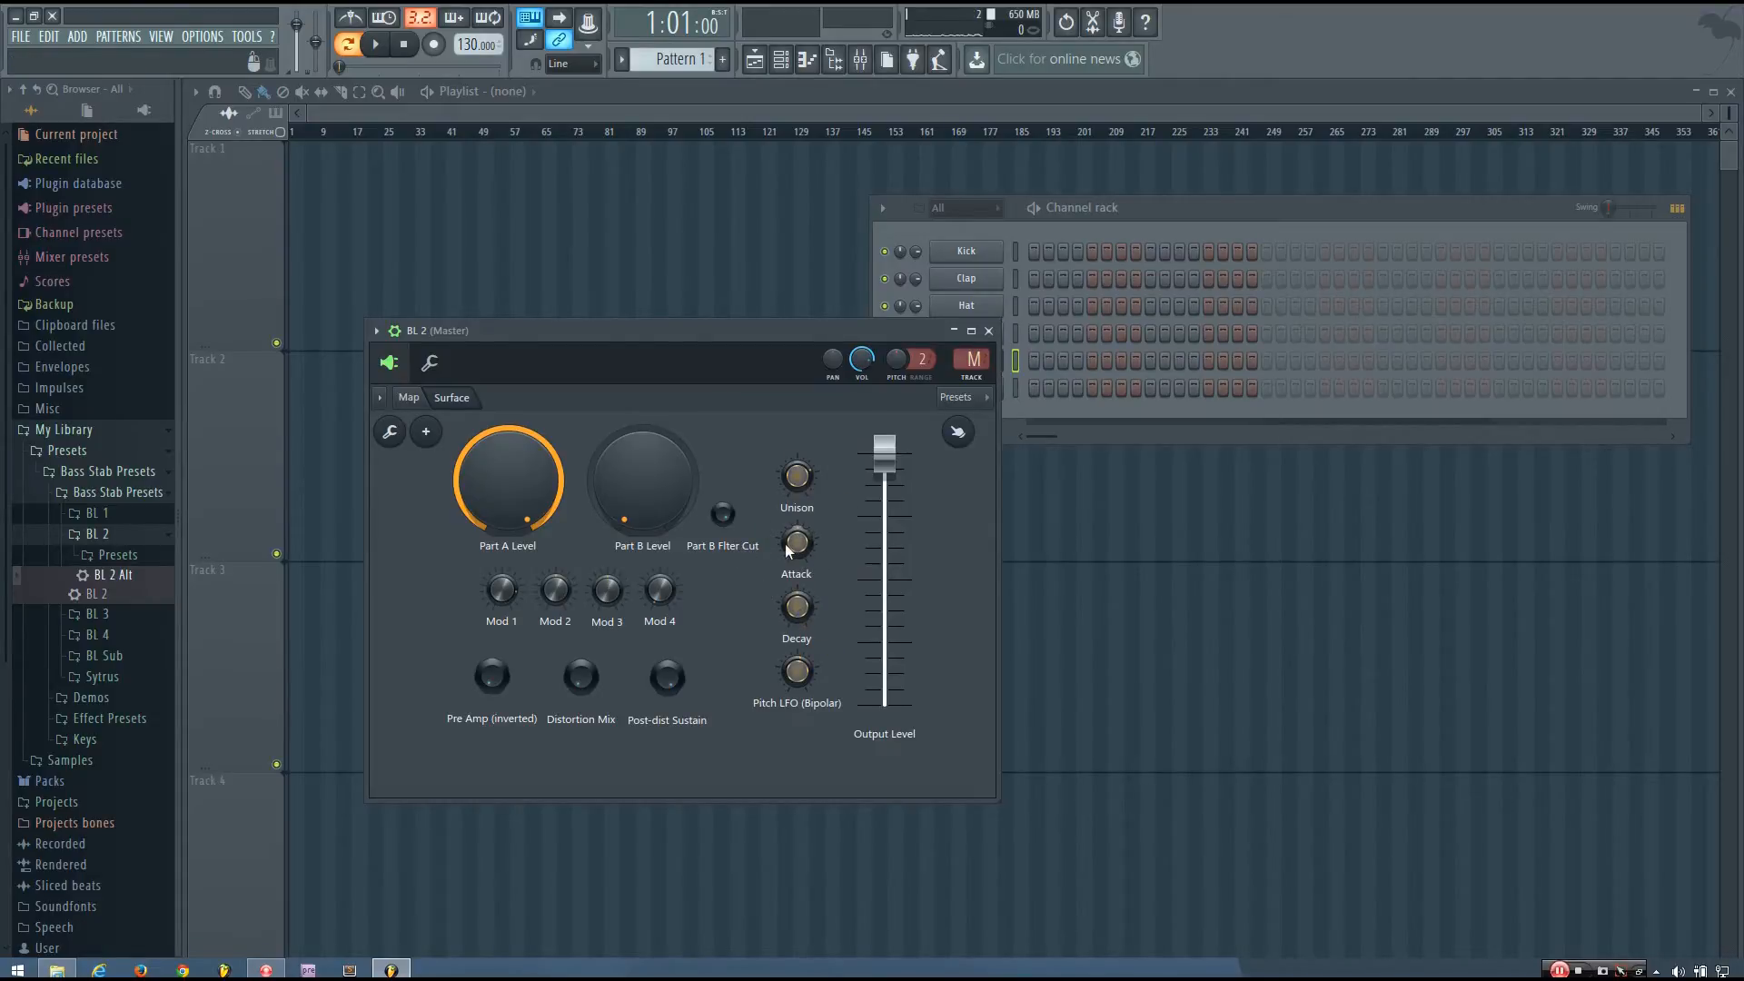
pyautogui.press('b')
# - Raise Part B Level to about half with Part A Level at zero, and play test notes
pyautogui.moveTo(629, 556); pyautogui.dragTo(651, 490)
pyautogui.press('q')
pyautogui.press('q')
pyautogui.press('b')
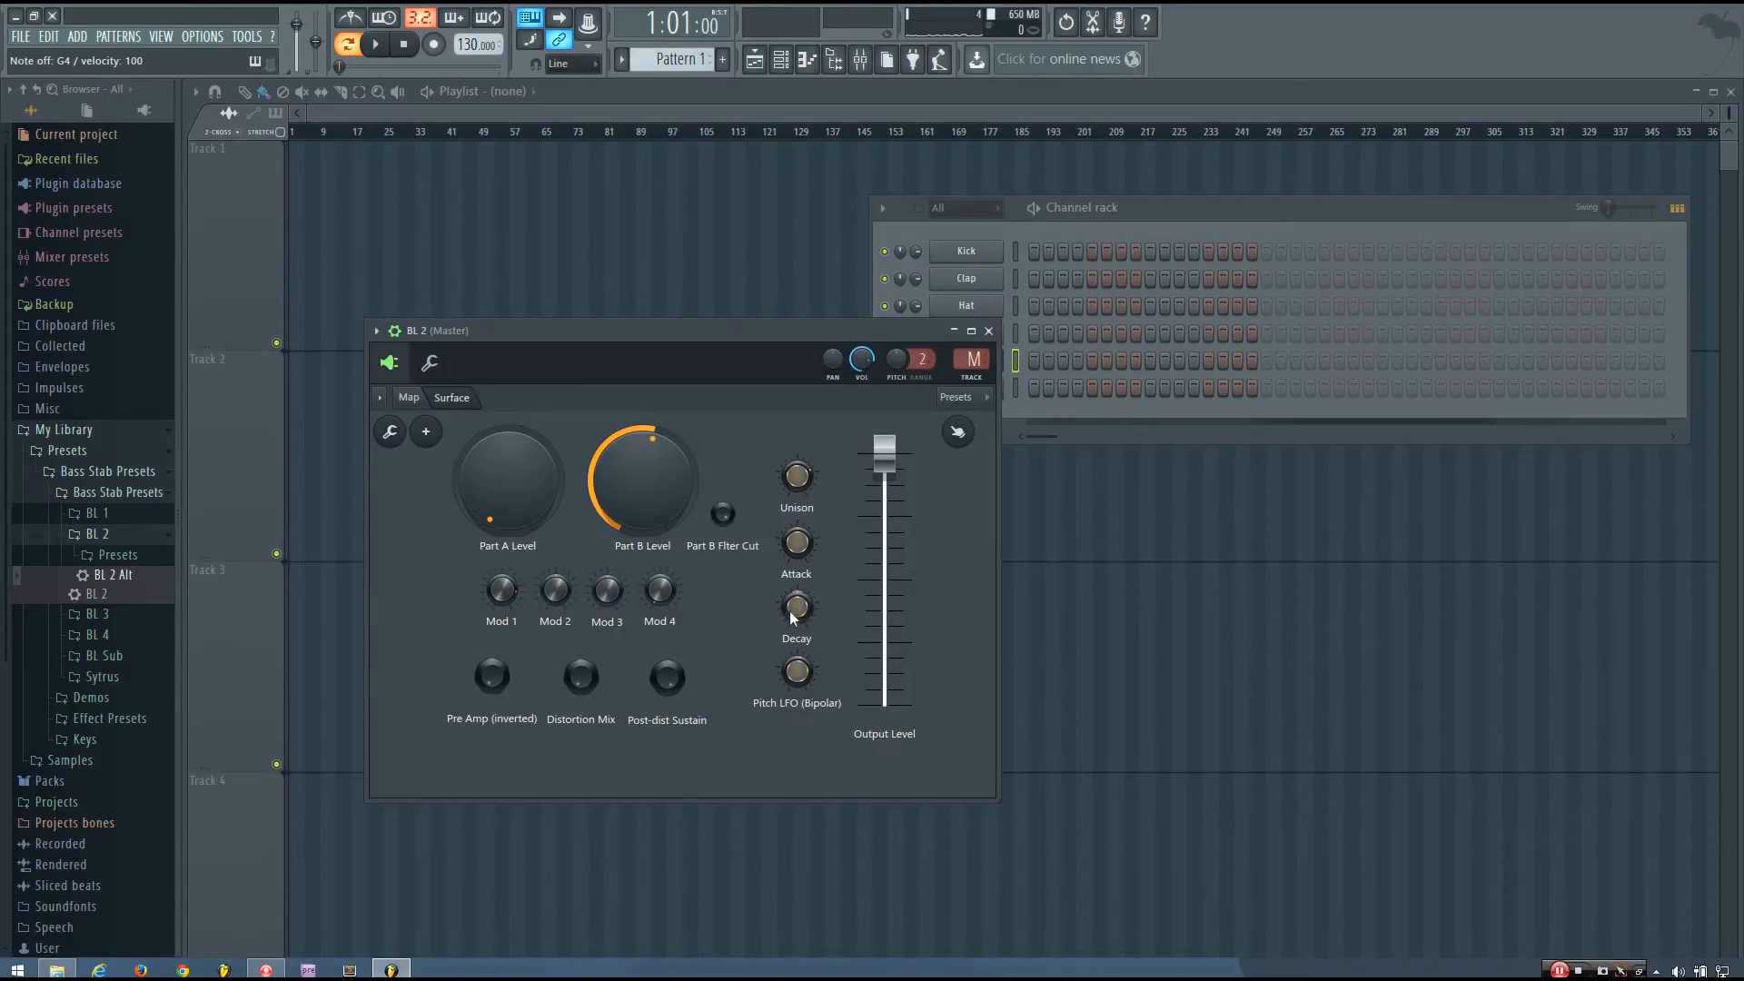
pyautogui.press('q')
pyautogui.press('q')
pyautogui.press('3')
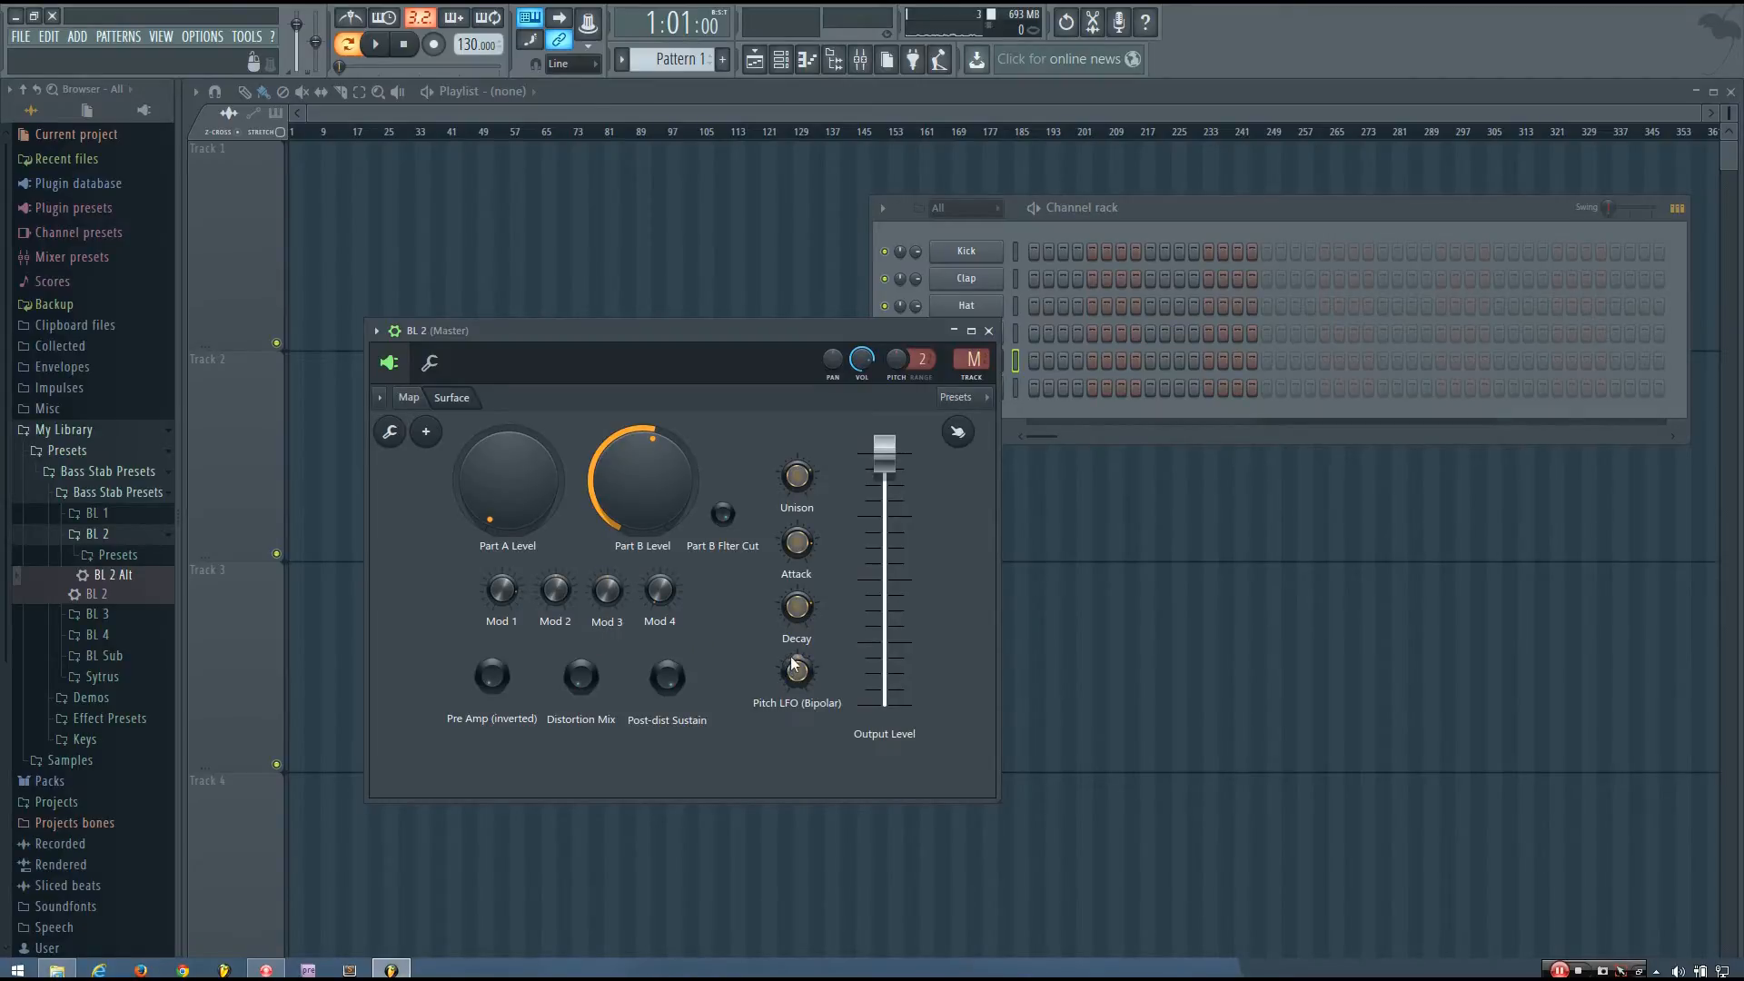
# - Audition the Pitch LFO (Bipolar) control with G4 and D#5 test notes, and lower the Output Level fader
pyautogui.press('b')
pyautogui.press('b')
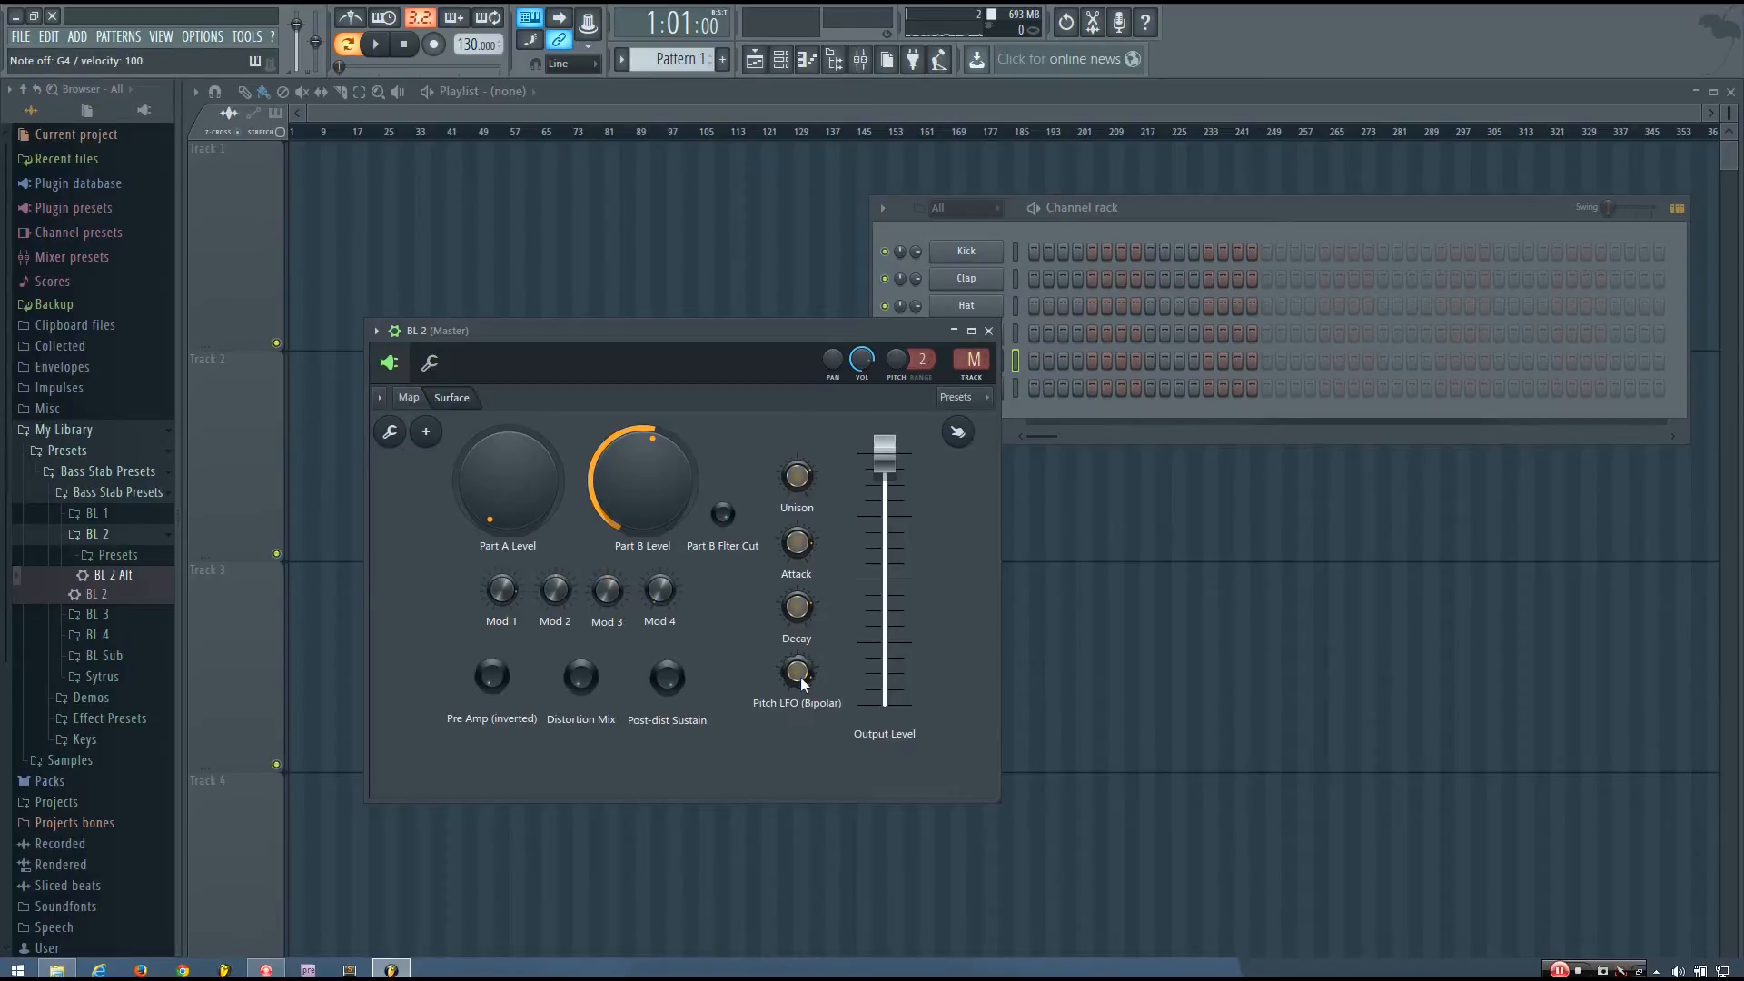
pyautogui.press('b')
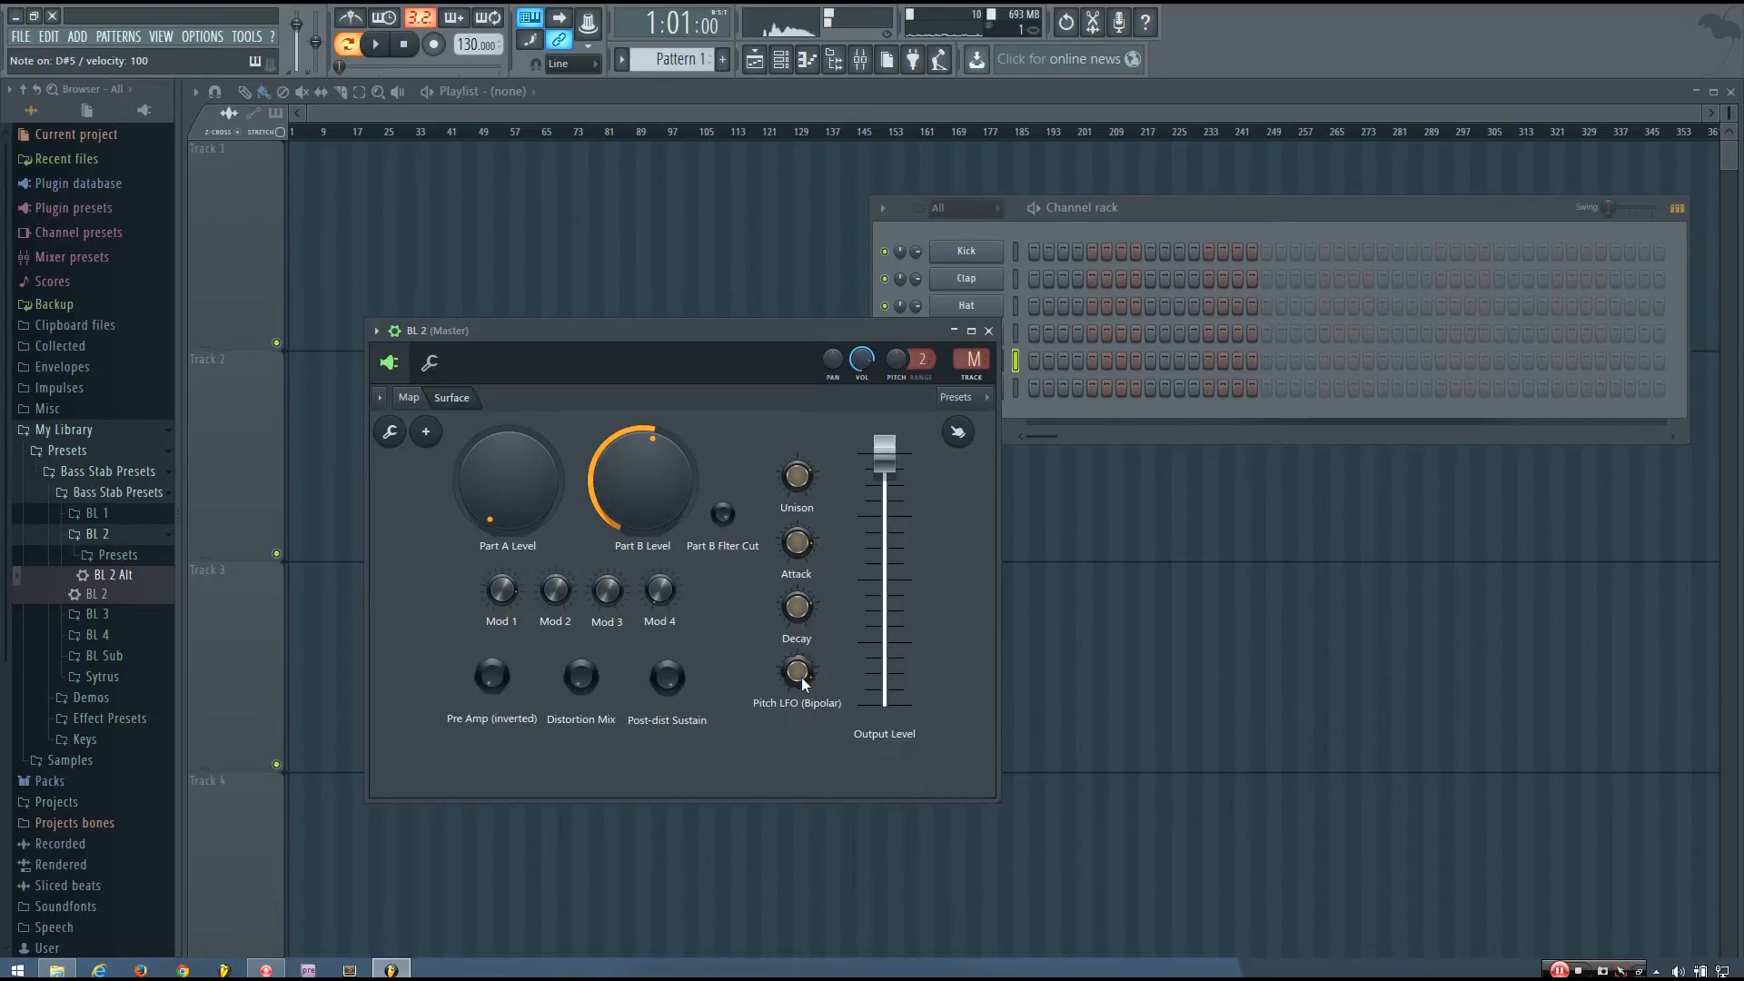
pyautogui.press('b')
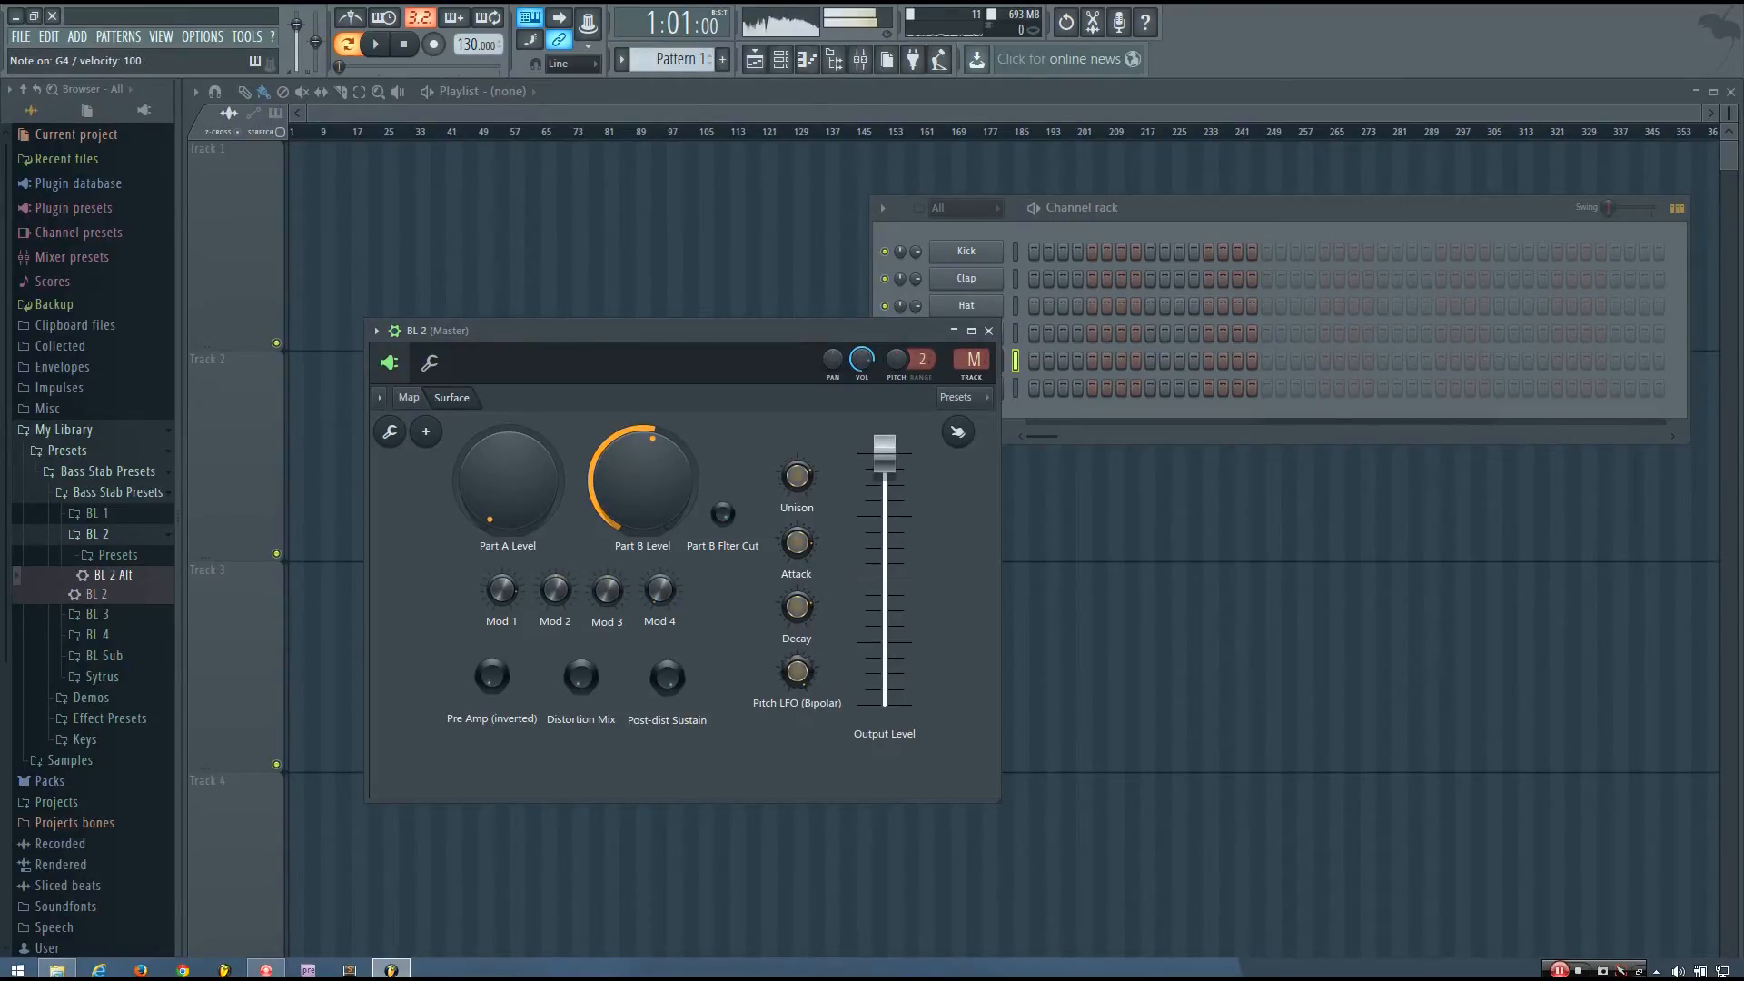
pyautogui.press('3')
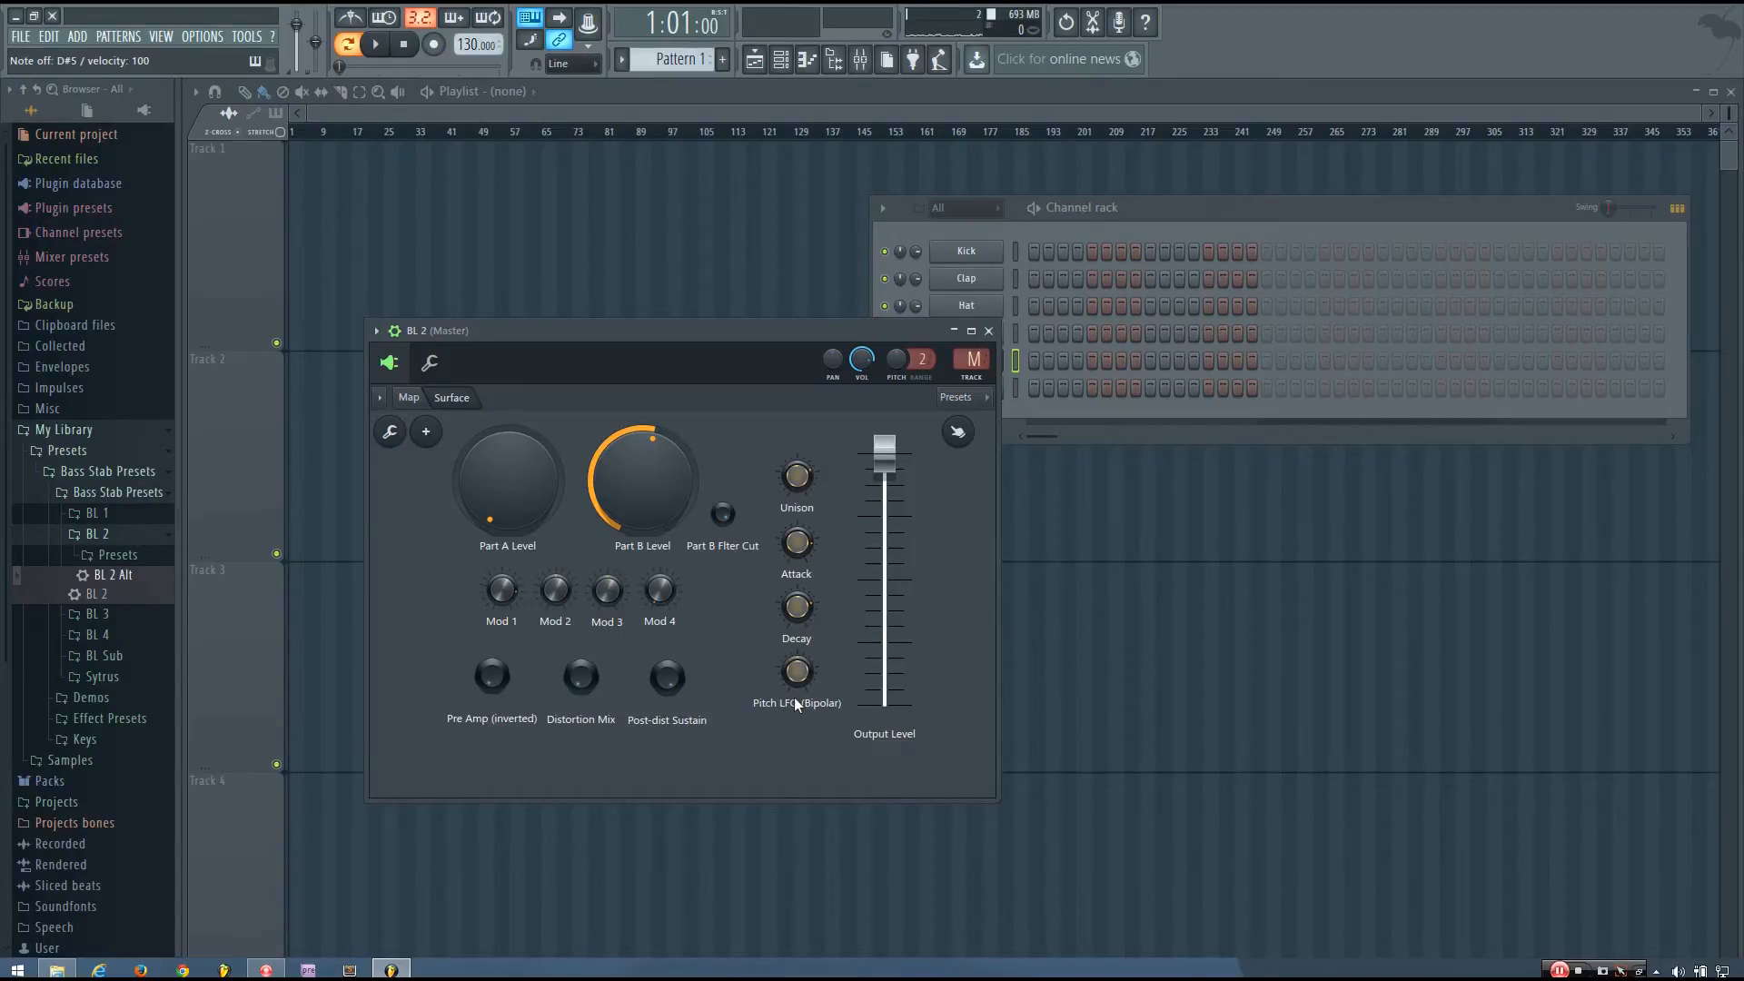
pyautogui.moveTo(884, 461); pyautogui.dragTo(883, 704)
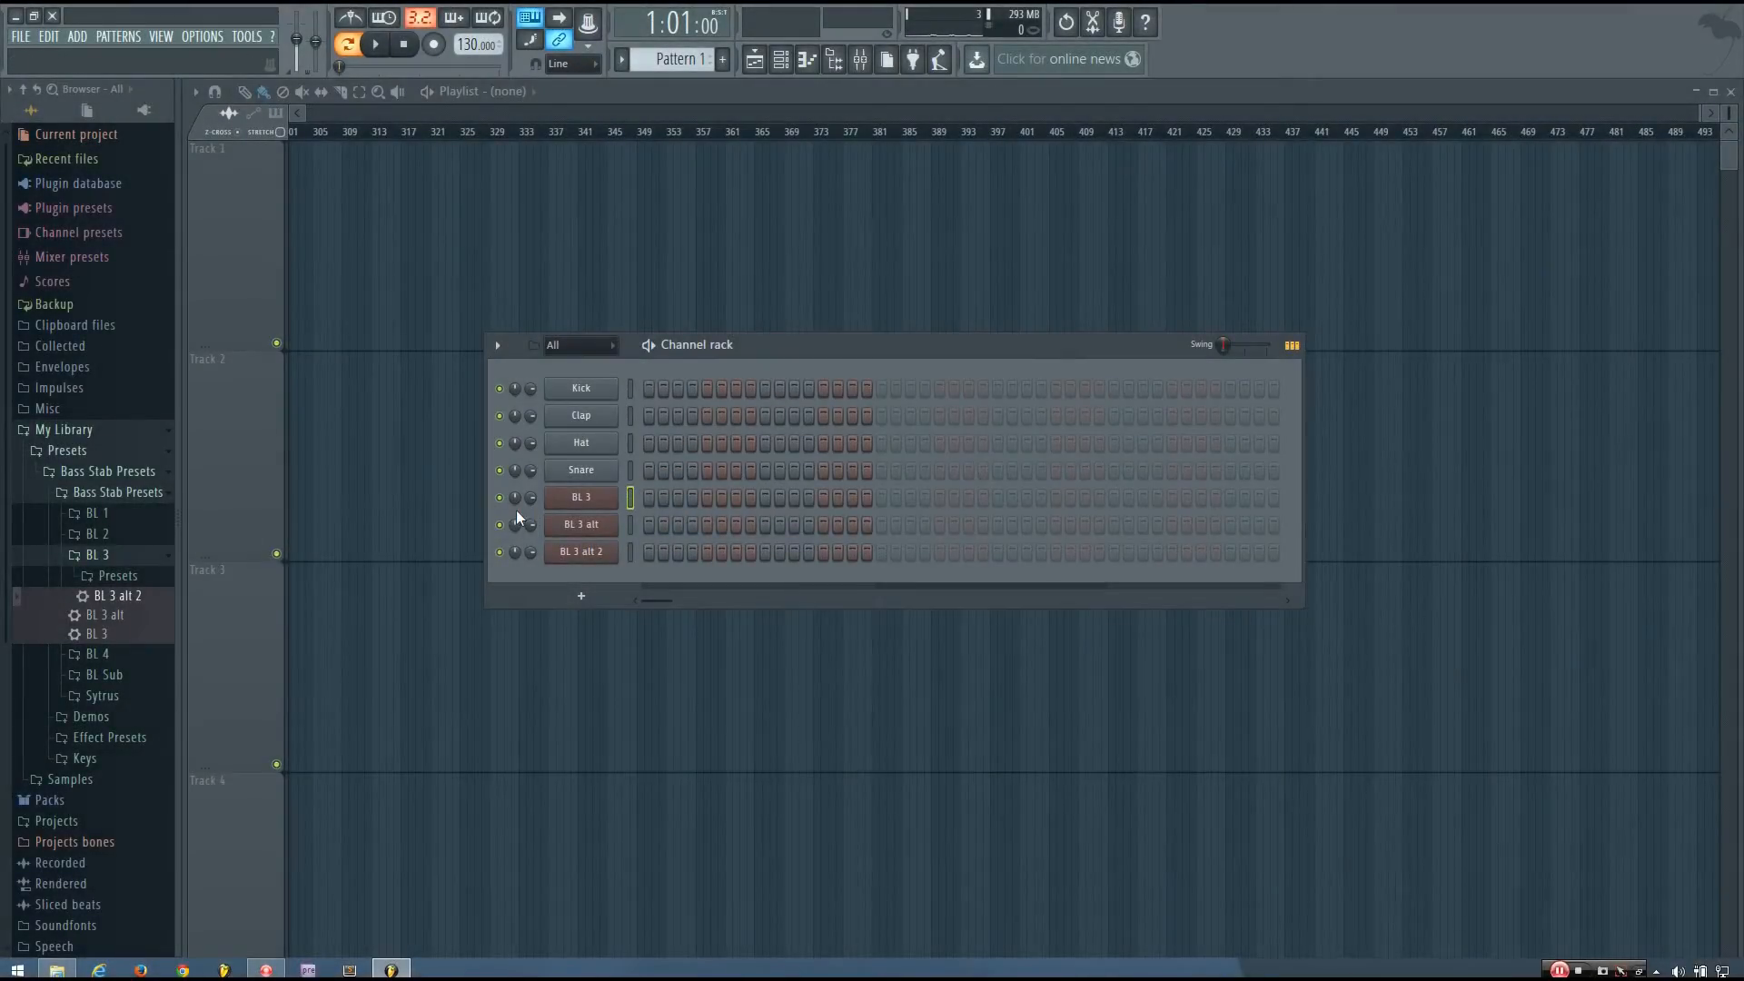
# - Open the BL 3 patch and its Sytrus synth, inspect operators 2 and 3, and close Sytrus
pyautogui.click(604, 502)
pyautogui.click(581, 543)
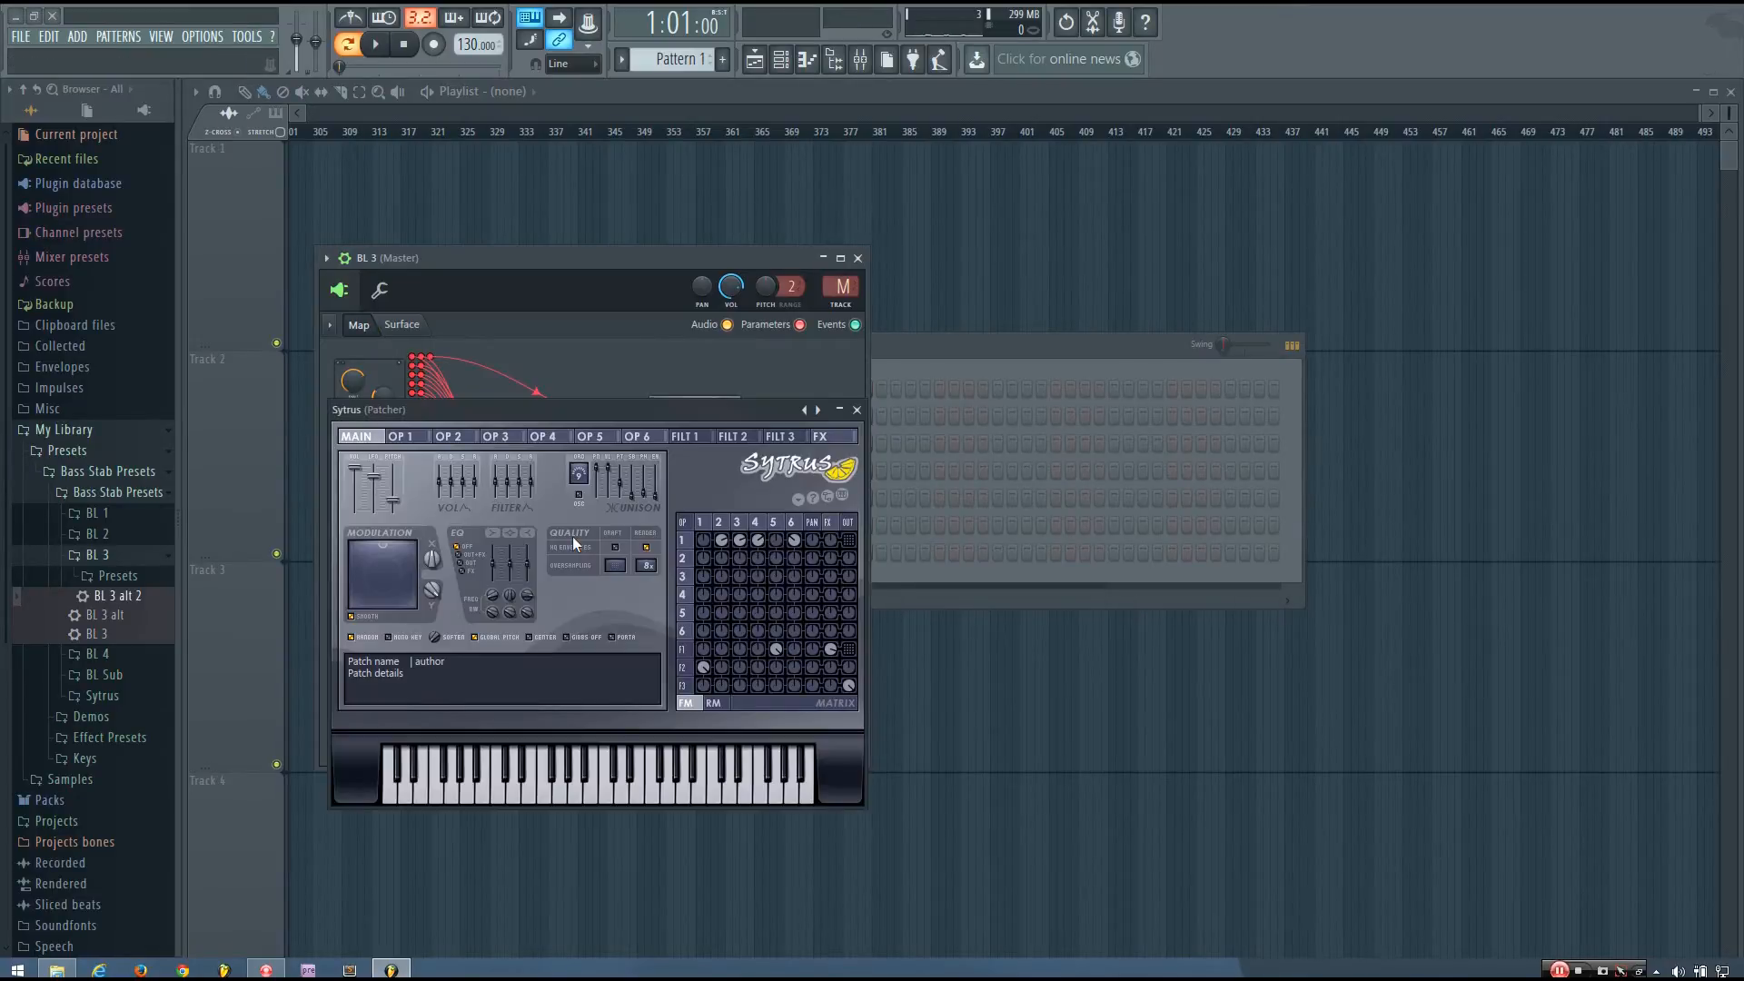
pyautogui.moveTo(616, 402); pyautogui.dragTo(1028, 407)
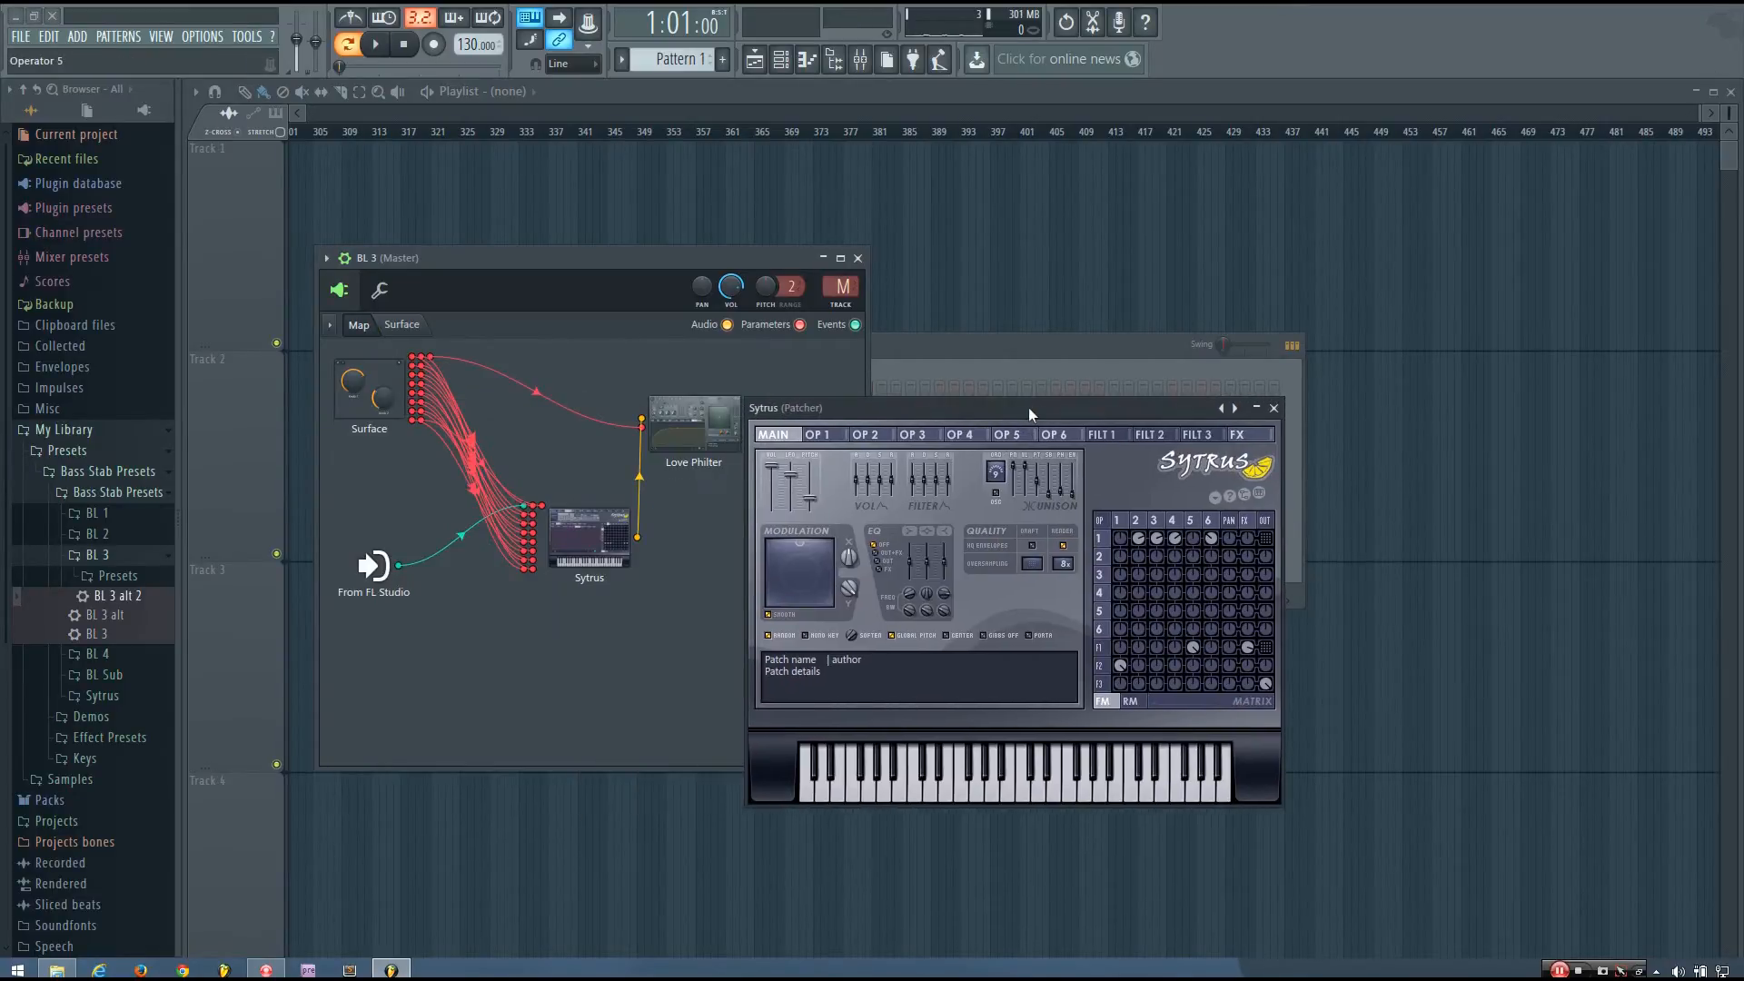
pyautogui.click(889, 436)
pyautogui.click(917, 436)
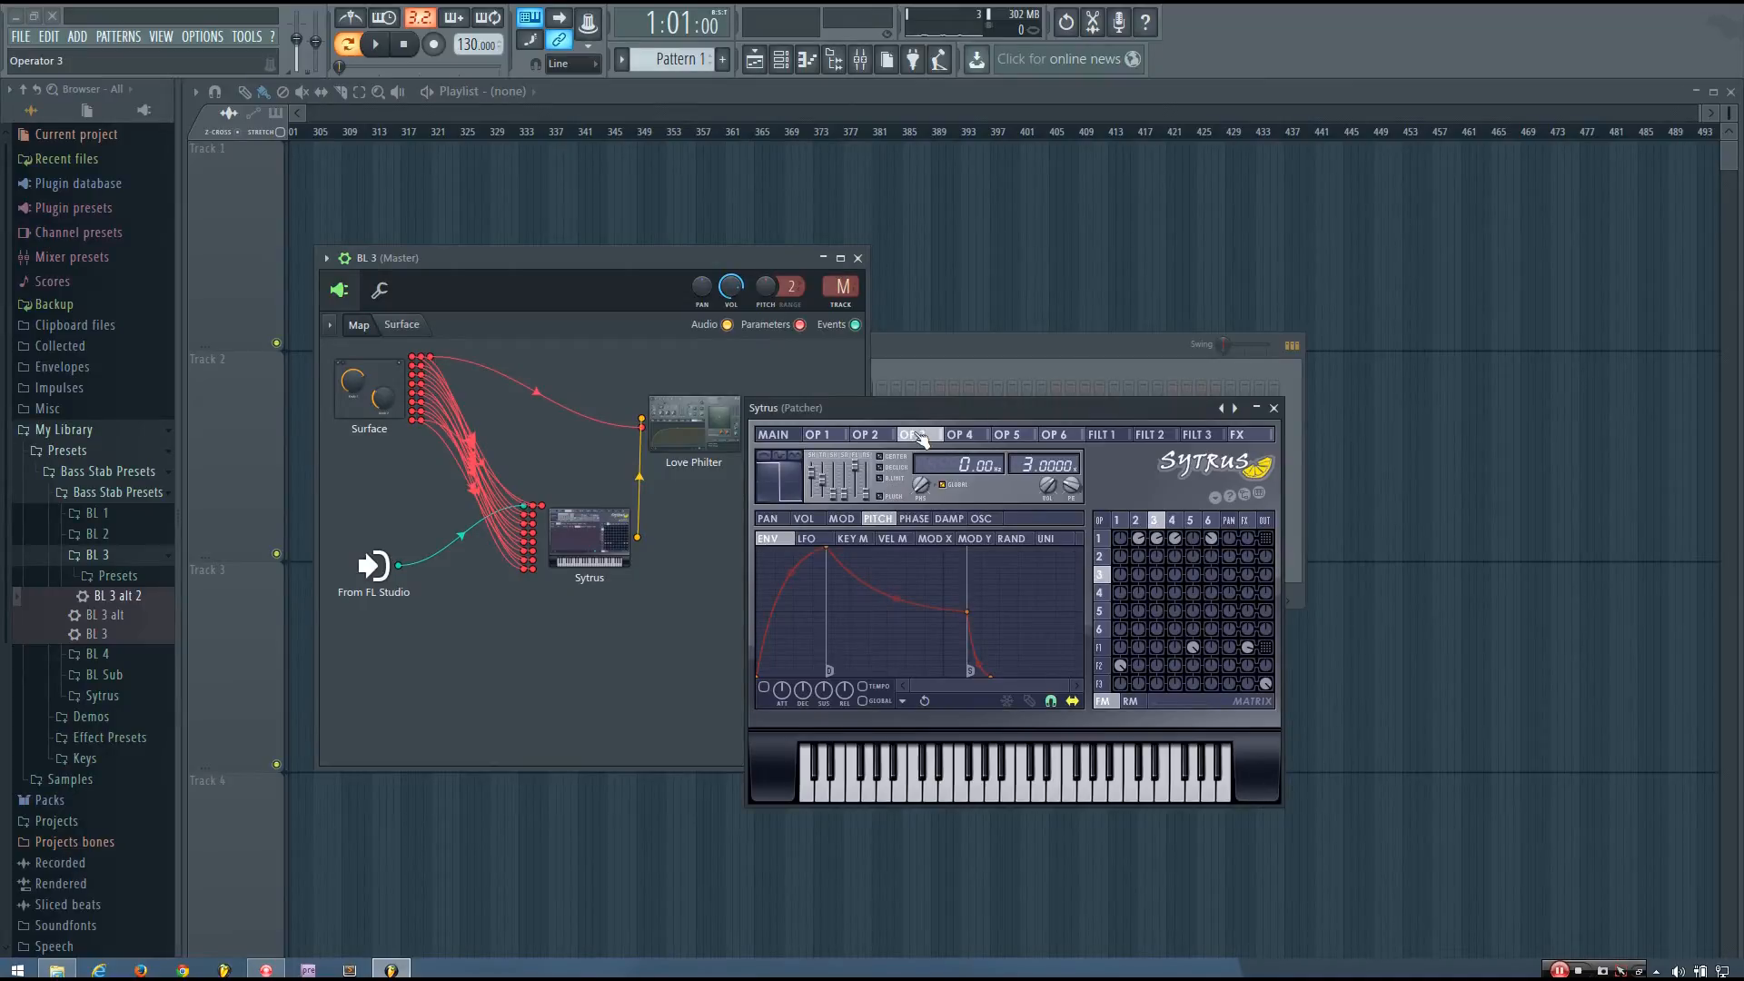
pyautogui.moveTo(920, 435)
pyautogui.mouseDown()
pyautogui.moveTo(1098, 434)
pyautogui.moveTo(838, 432)
pyautogui.moveTo(911, 438)
pyautogui.mouseUp()
pyautogui.click(1274, 408)
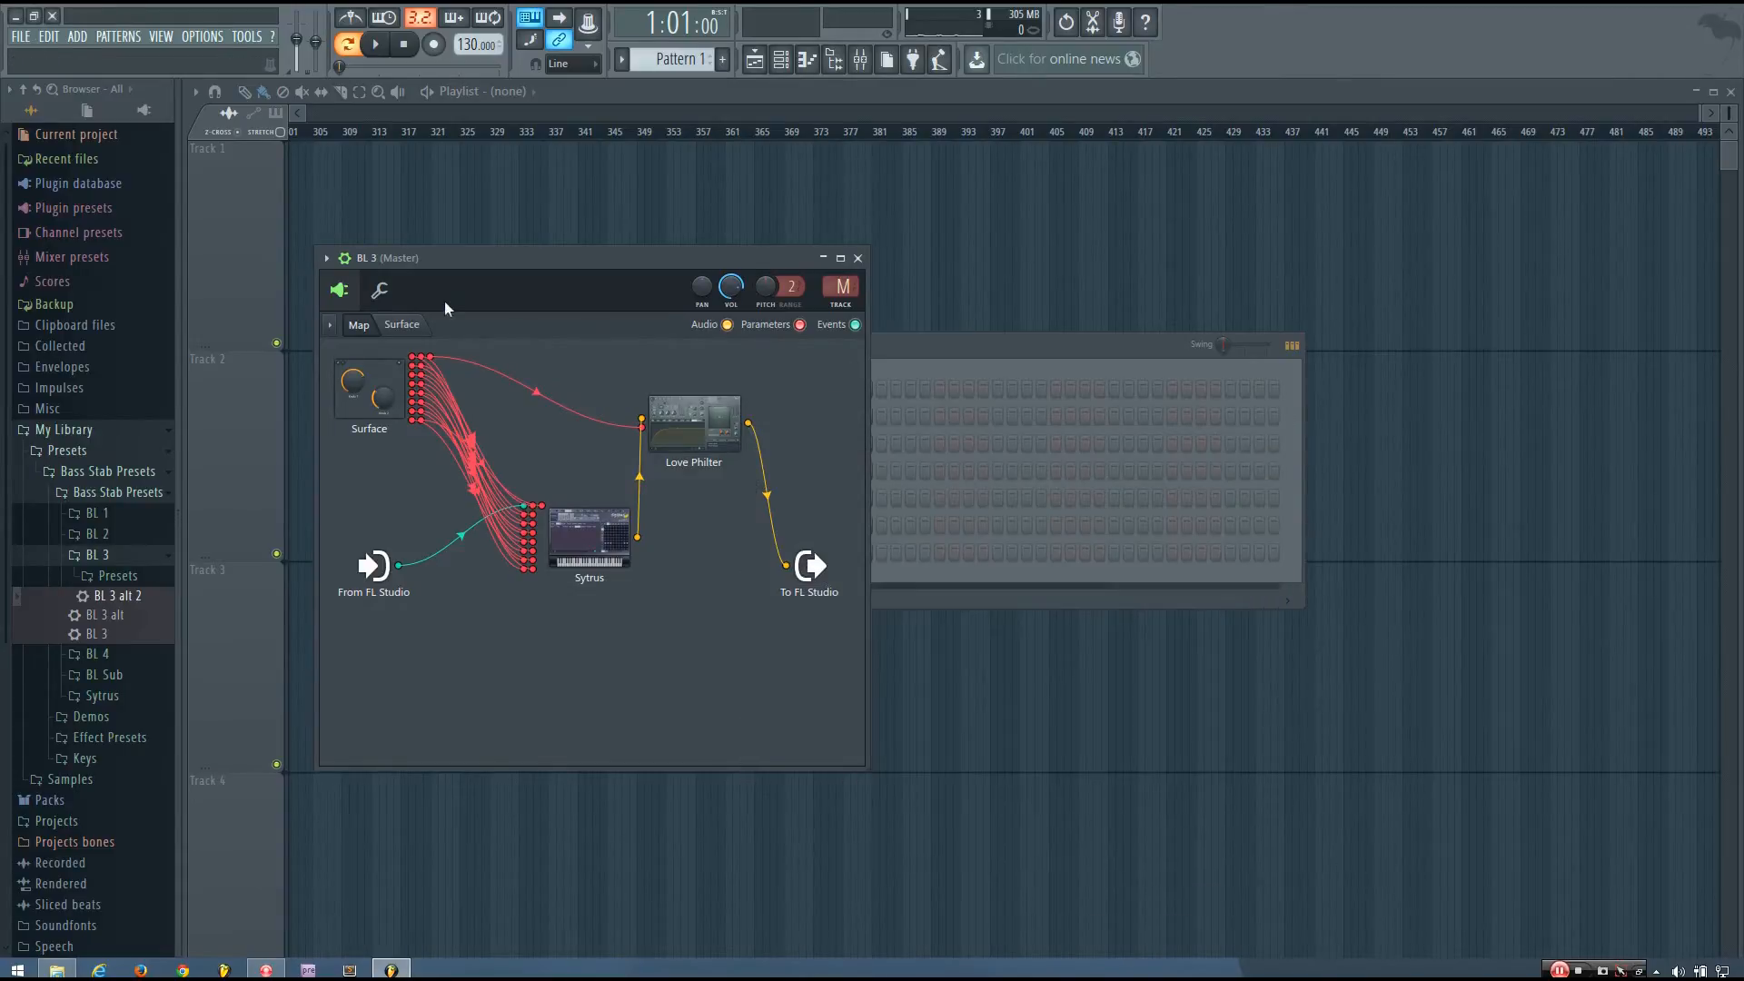
# - Collapse the BL 3 window's channel settings and move the channel rack away from the patch map
pyautogui.click(347, 259)
pyautogui.moveTo(963, 344); pyautogui.dragTo(1064, 361)
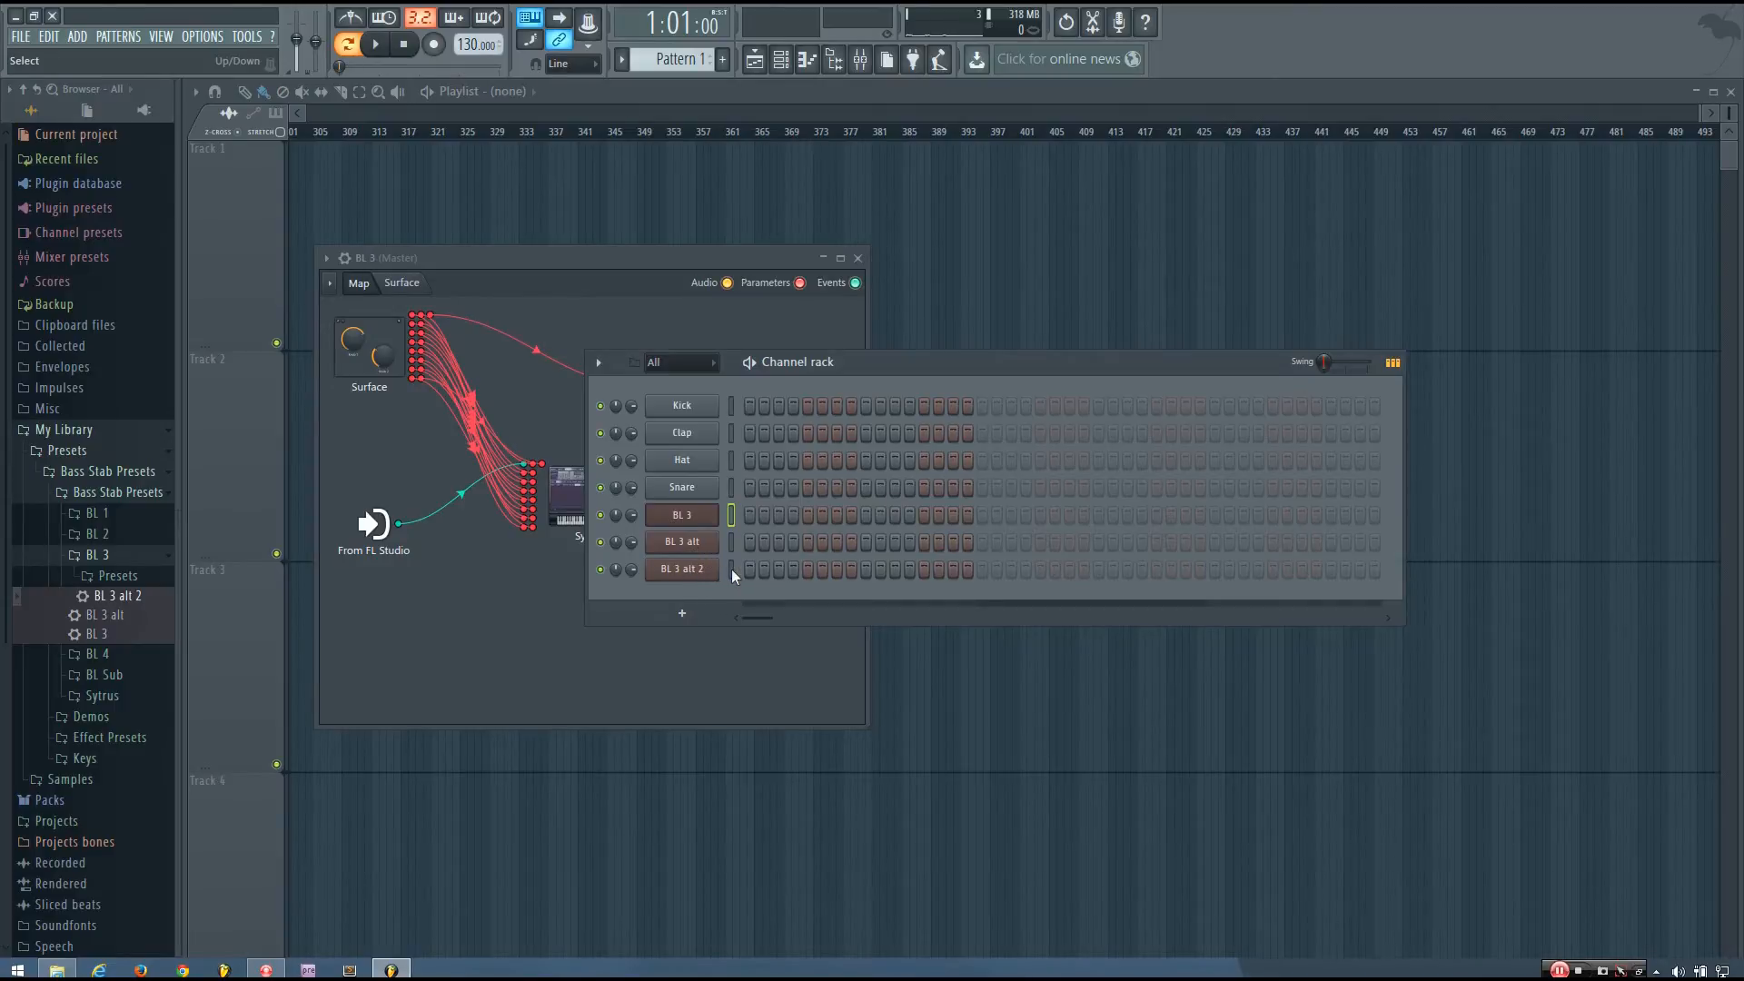
pyautogui.moveTo(925, 363); pyautogui.dragTo(991, 383)
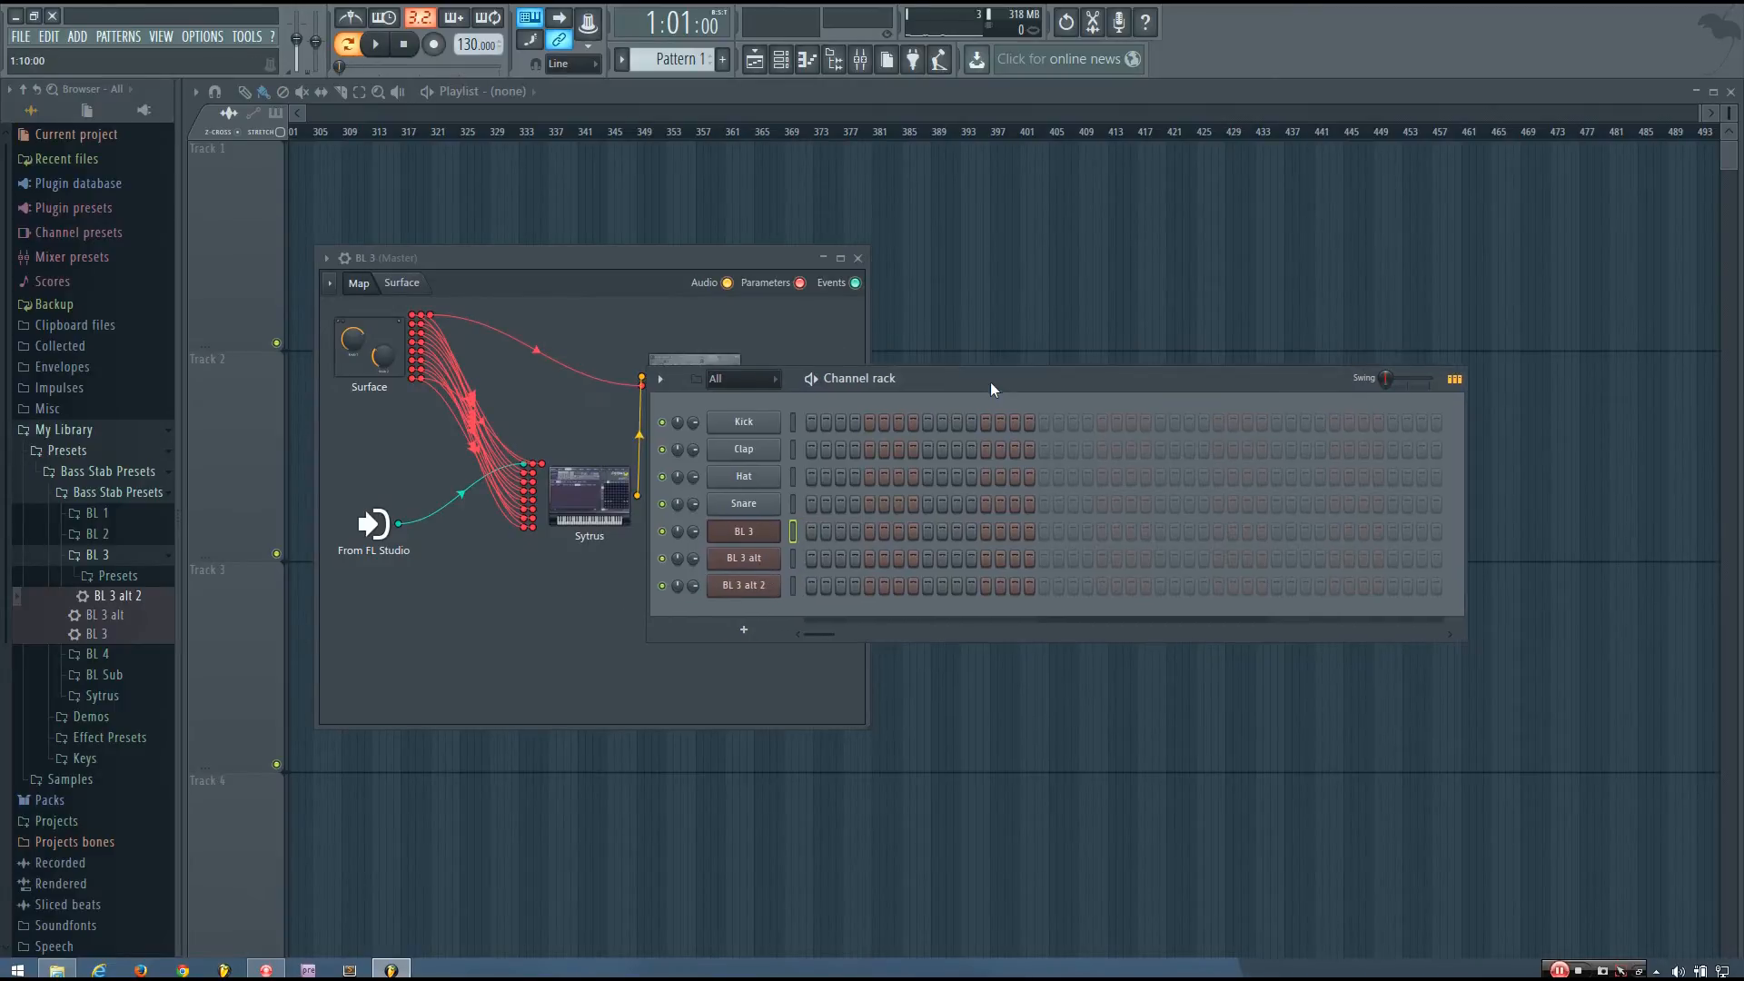
# - Select the BL 3 alt and BL 3 alt 2 channels in turn, and close the BL 3 window
pyautogui.click(792, 558)
pyautogui.click(792, 584)
pyautogui.click(763, 536)
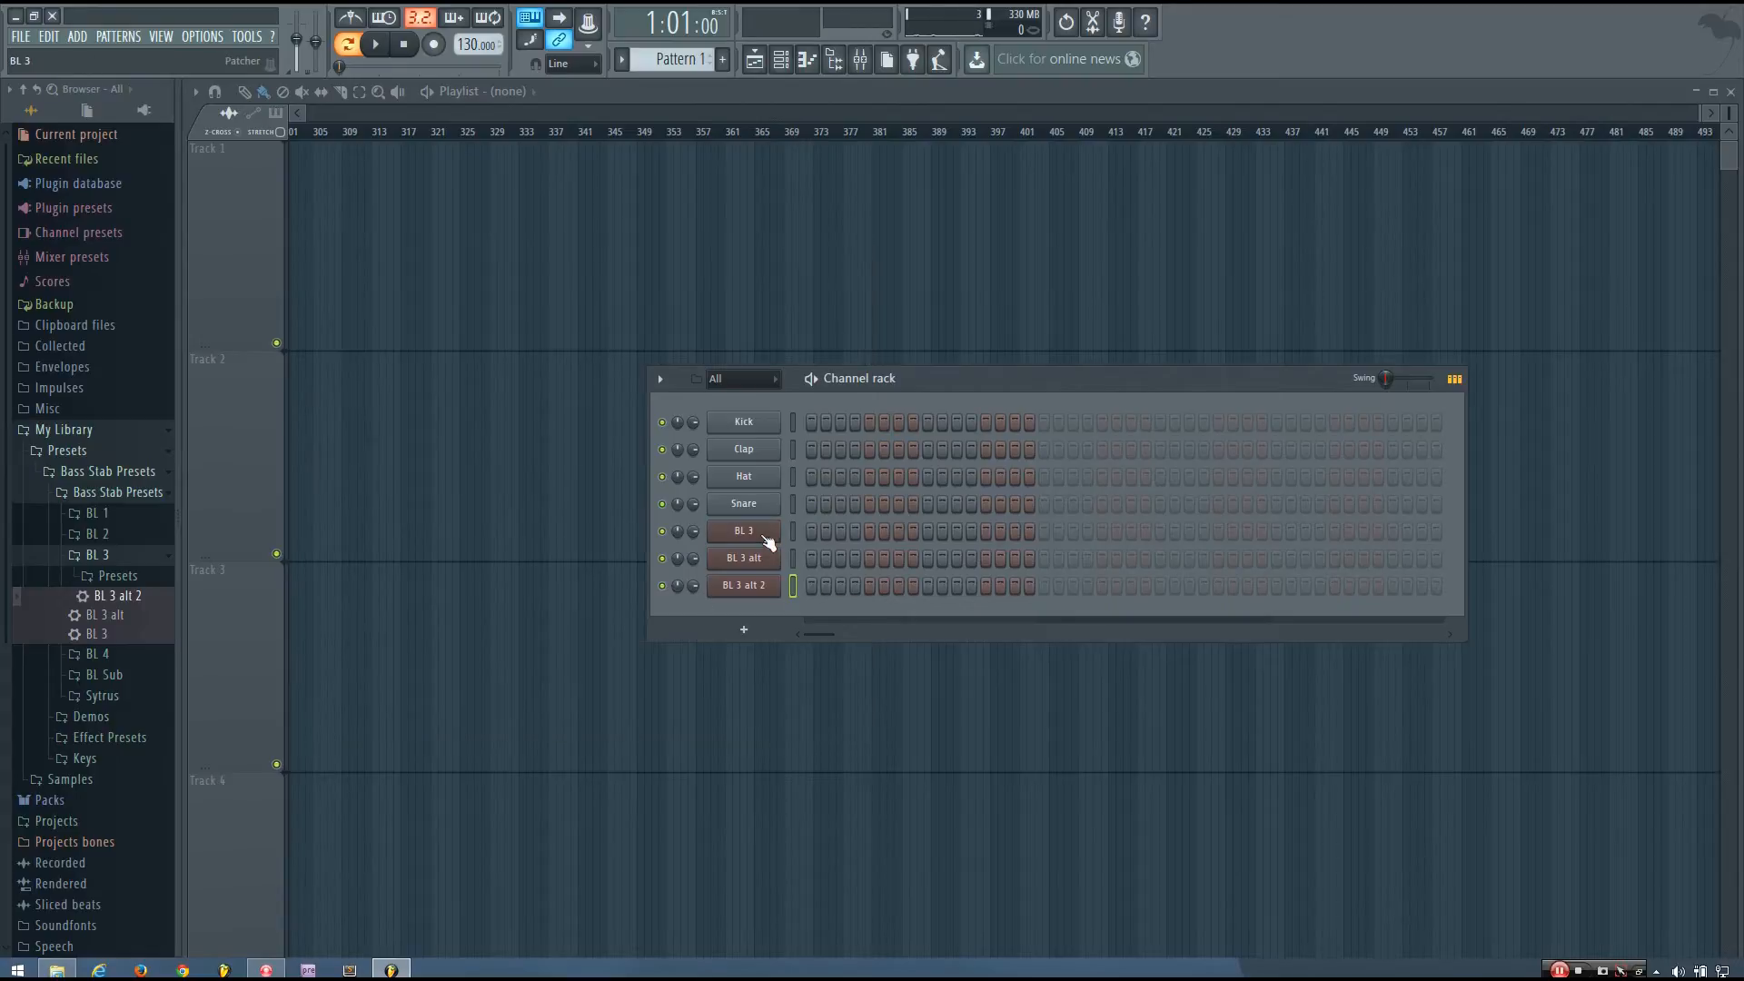
# - Open the control surface of the BL 3 patch and reposition its window and the channel rack
pyautogui.click(763, 536)
pyautogui.click(402, 282)
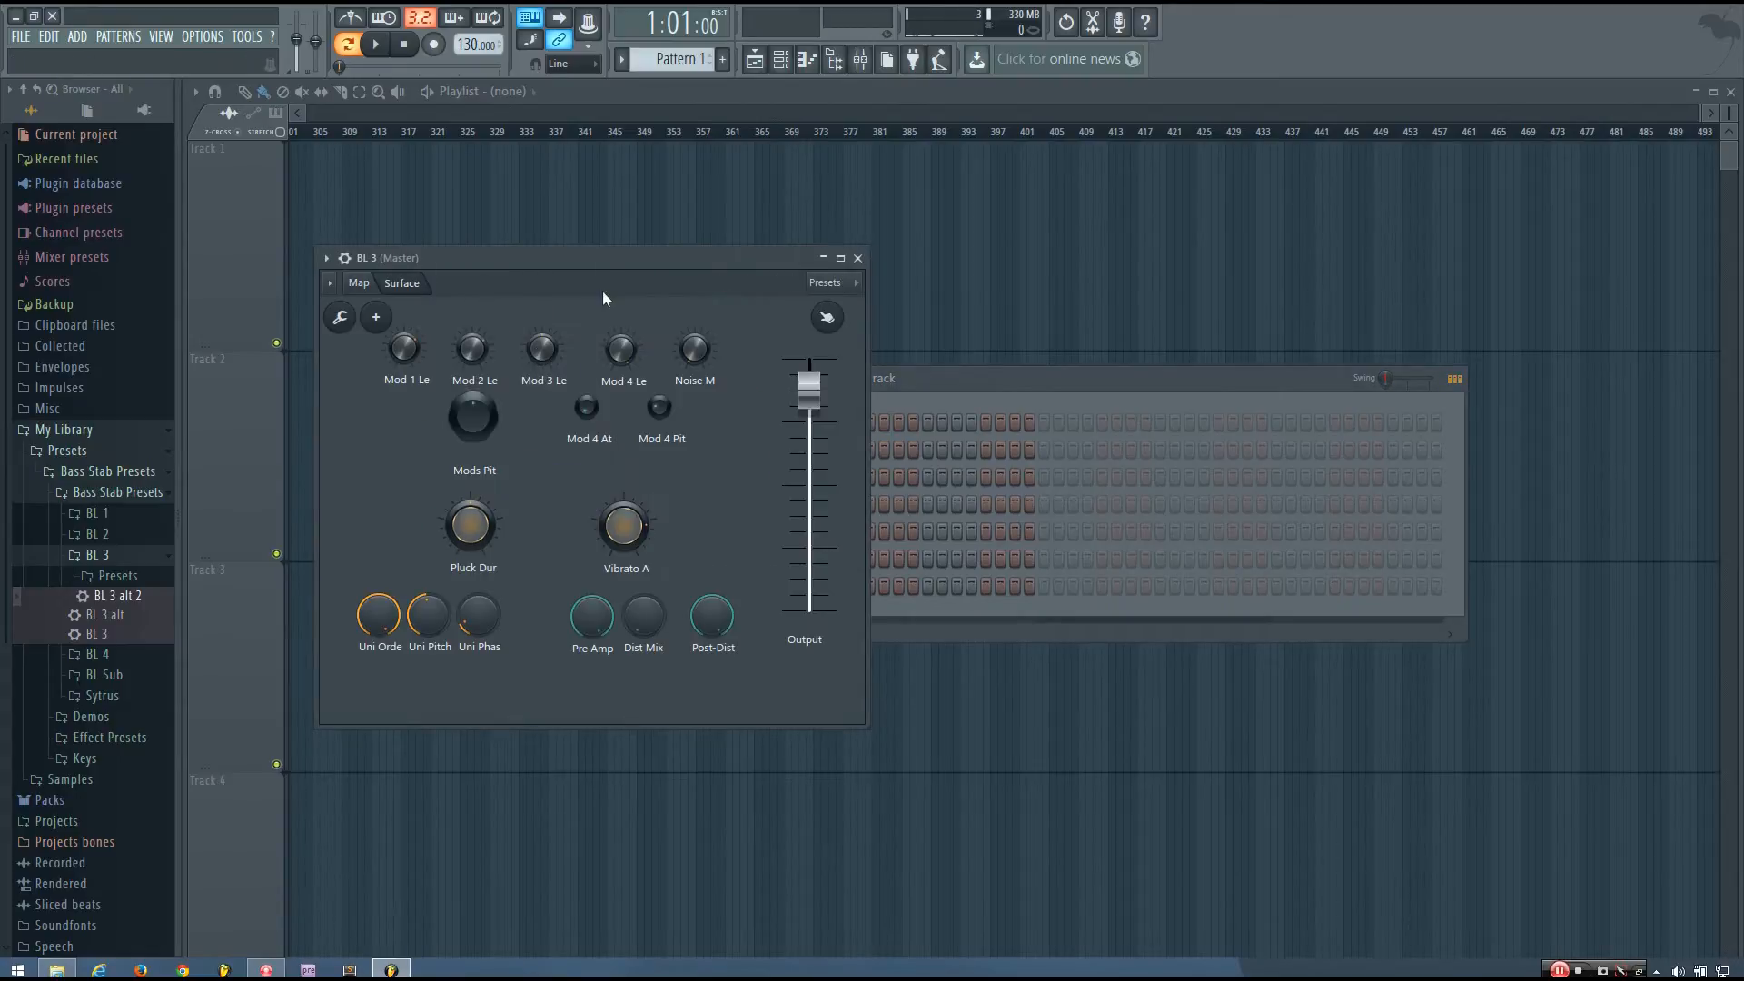
pyautogui.moveTo(619, 256); pyautogui.dragTo(654, 298)
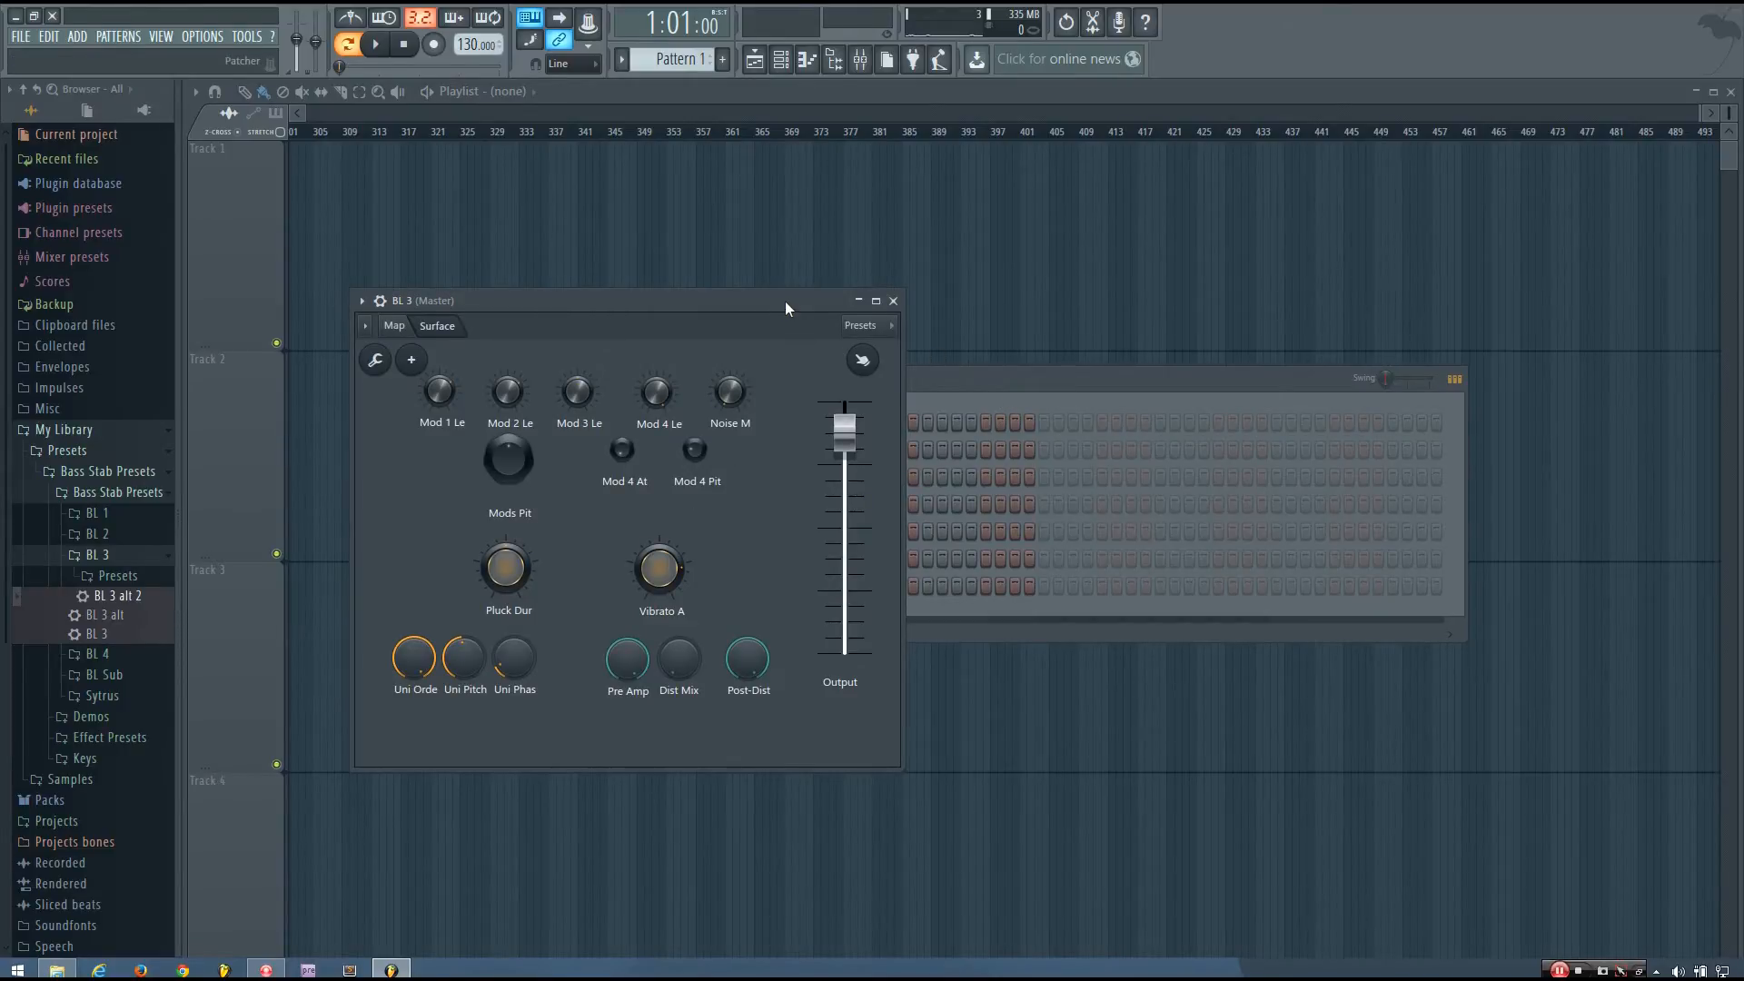
pyautogui.moveTo(787, 308); pyautogui.dragTo(832, 285)
pyautogui.moveTo(1066, 385); pyautogui.dragTo(1125, 412)
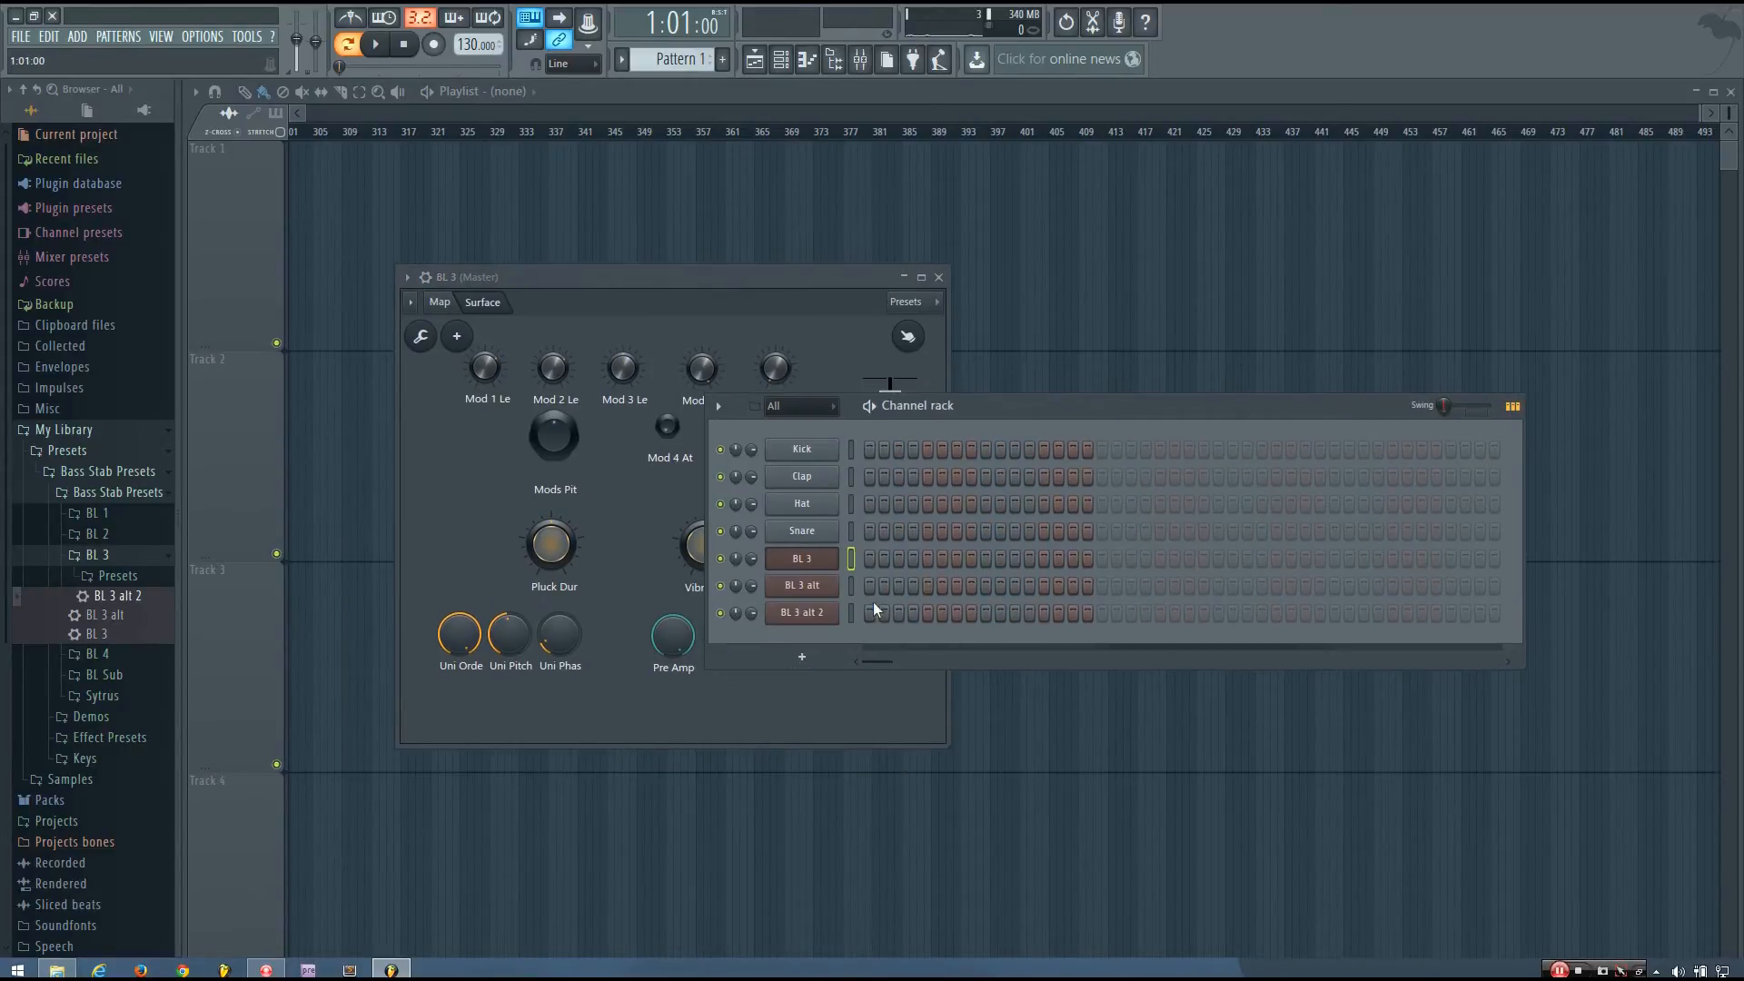
# - Select the BL 3 alt 2 channel, open its control surface and reposition the window
pyautogui.click(852, 614)
pyautogui.click(829, 557)
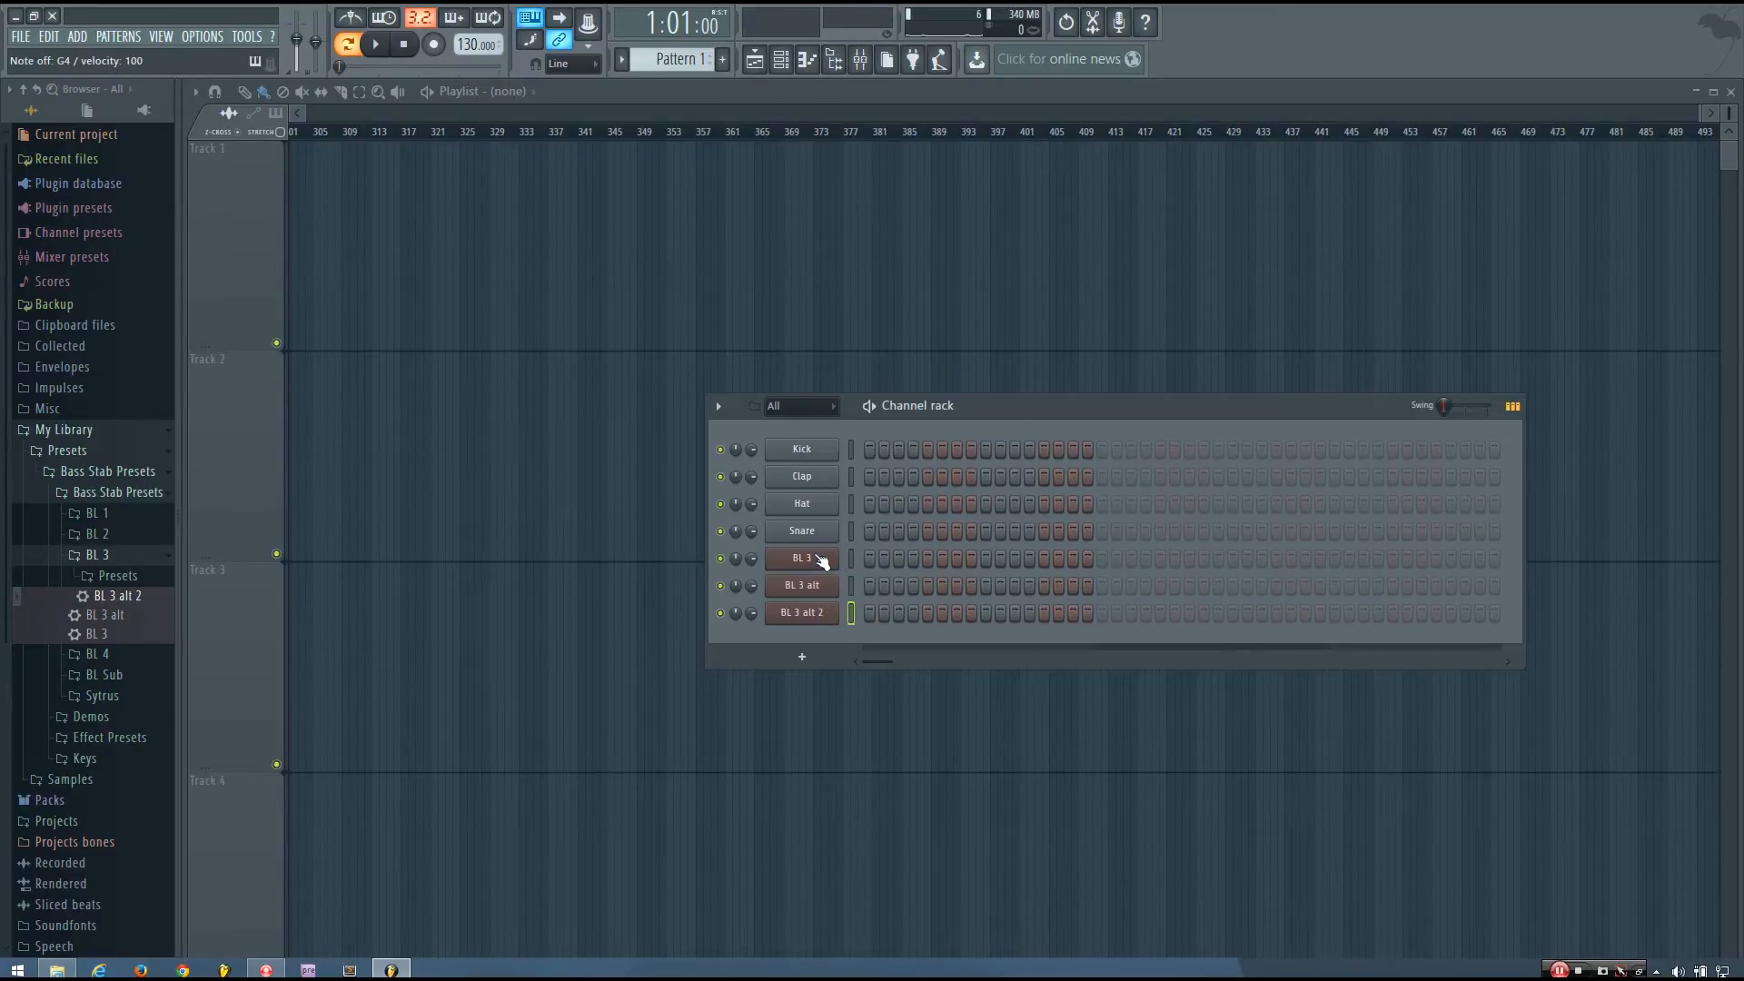
pyautogui.click(823, 560)
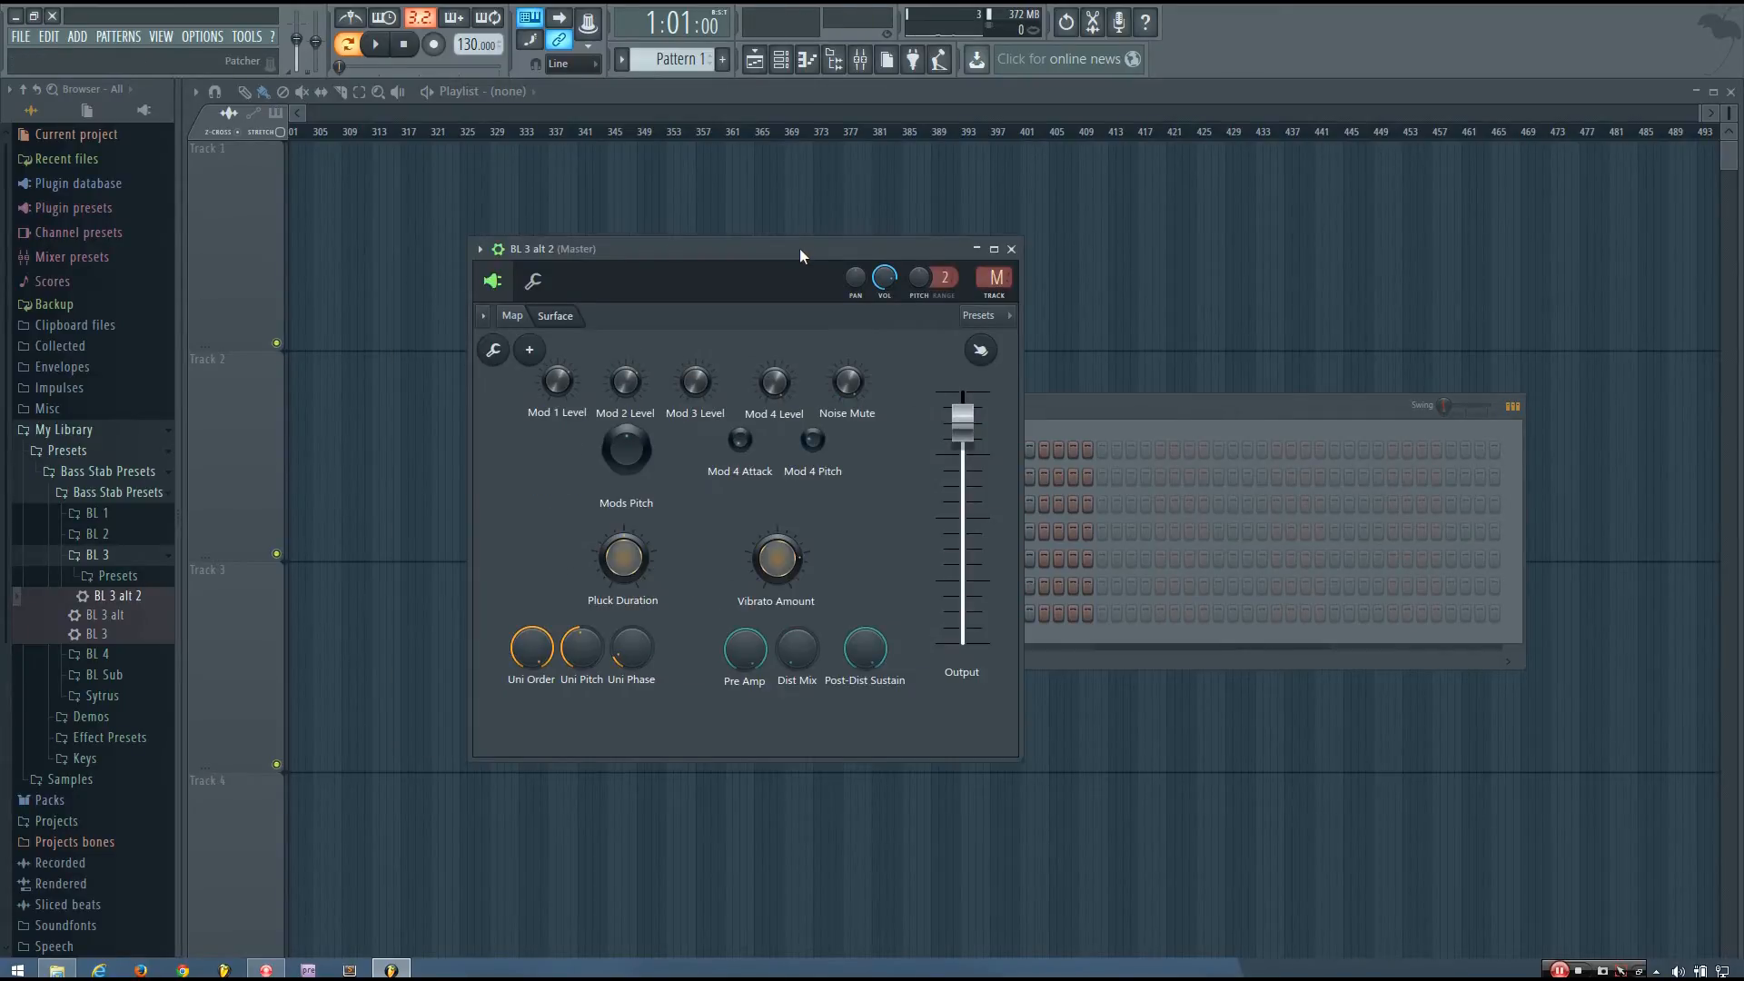
pyautogui.moveTo(800, 247); pyautogui.dragTo(775, 244)
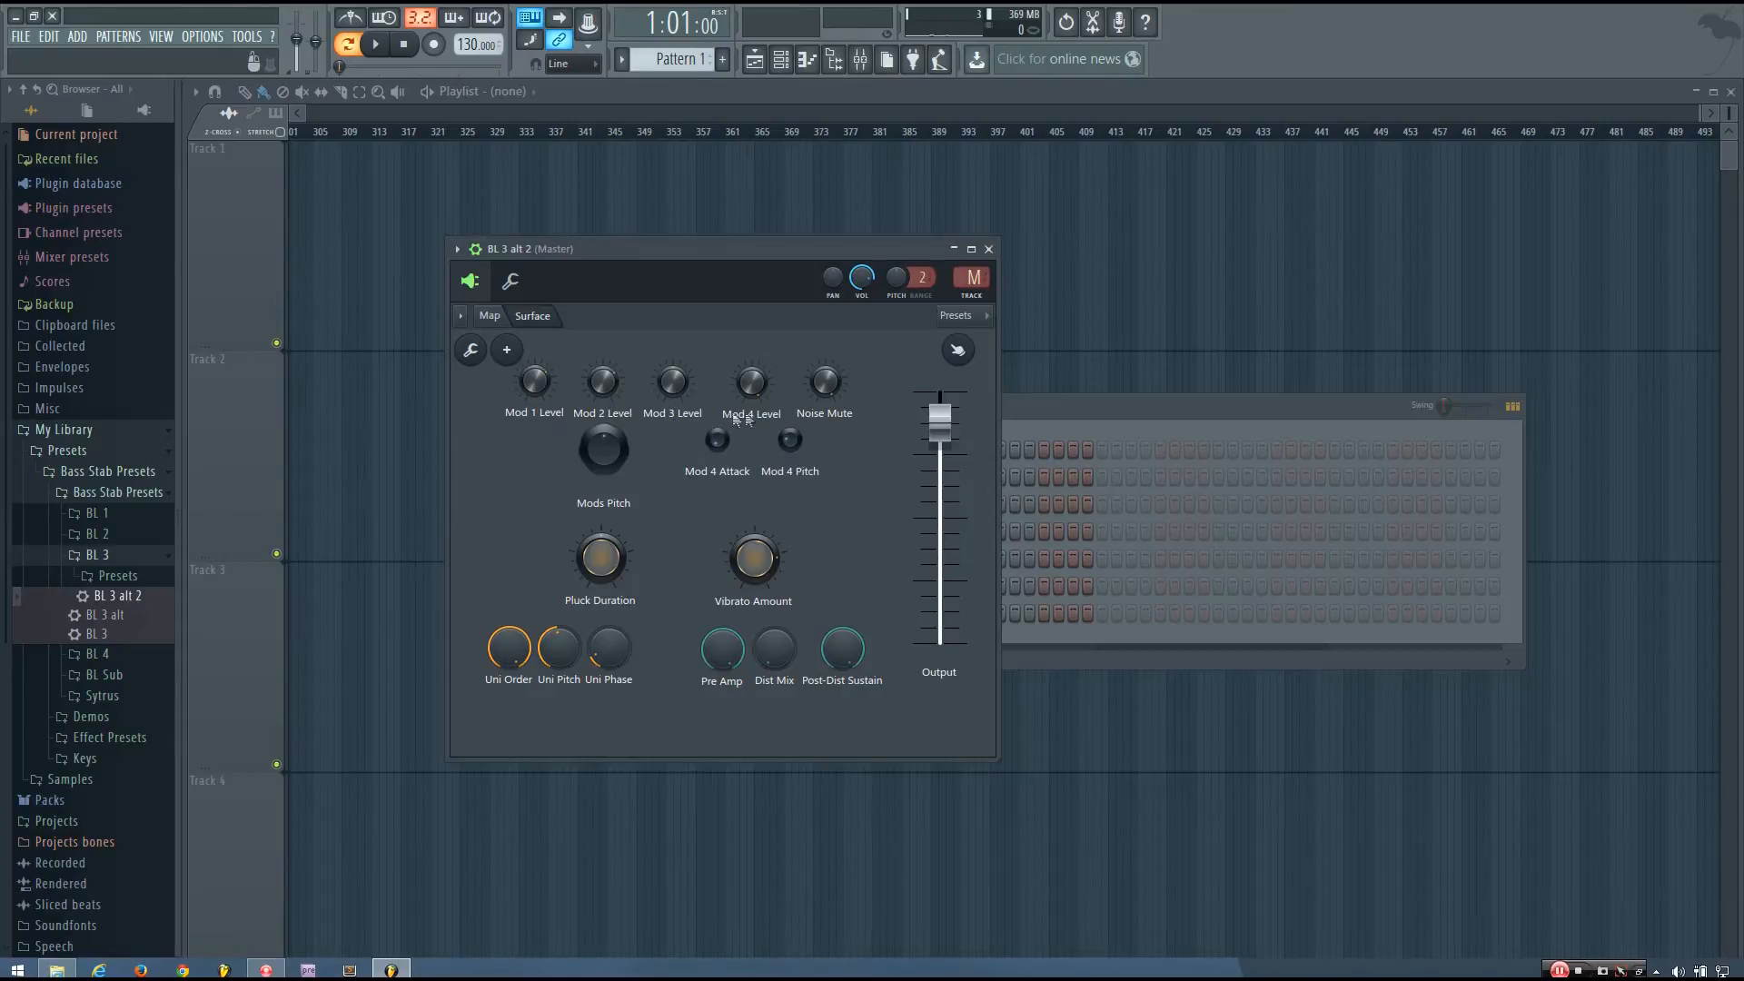
# - Reset the Mod 2 Level knob and audition the sound with repeated test notes, including D#5
pyautogui.rightClick(604, 382)
pyautogui.click(638, 396)
pyautogui.press('b')
pyautogui.press('b')
pyautogui.press('b')
pyautogui.press('b')
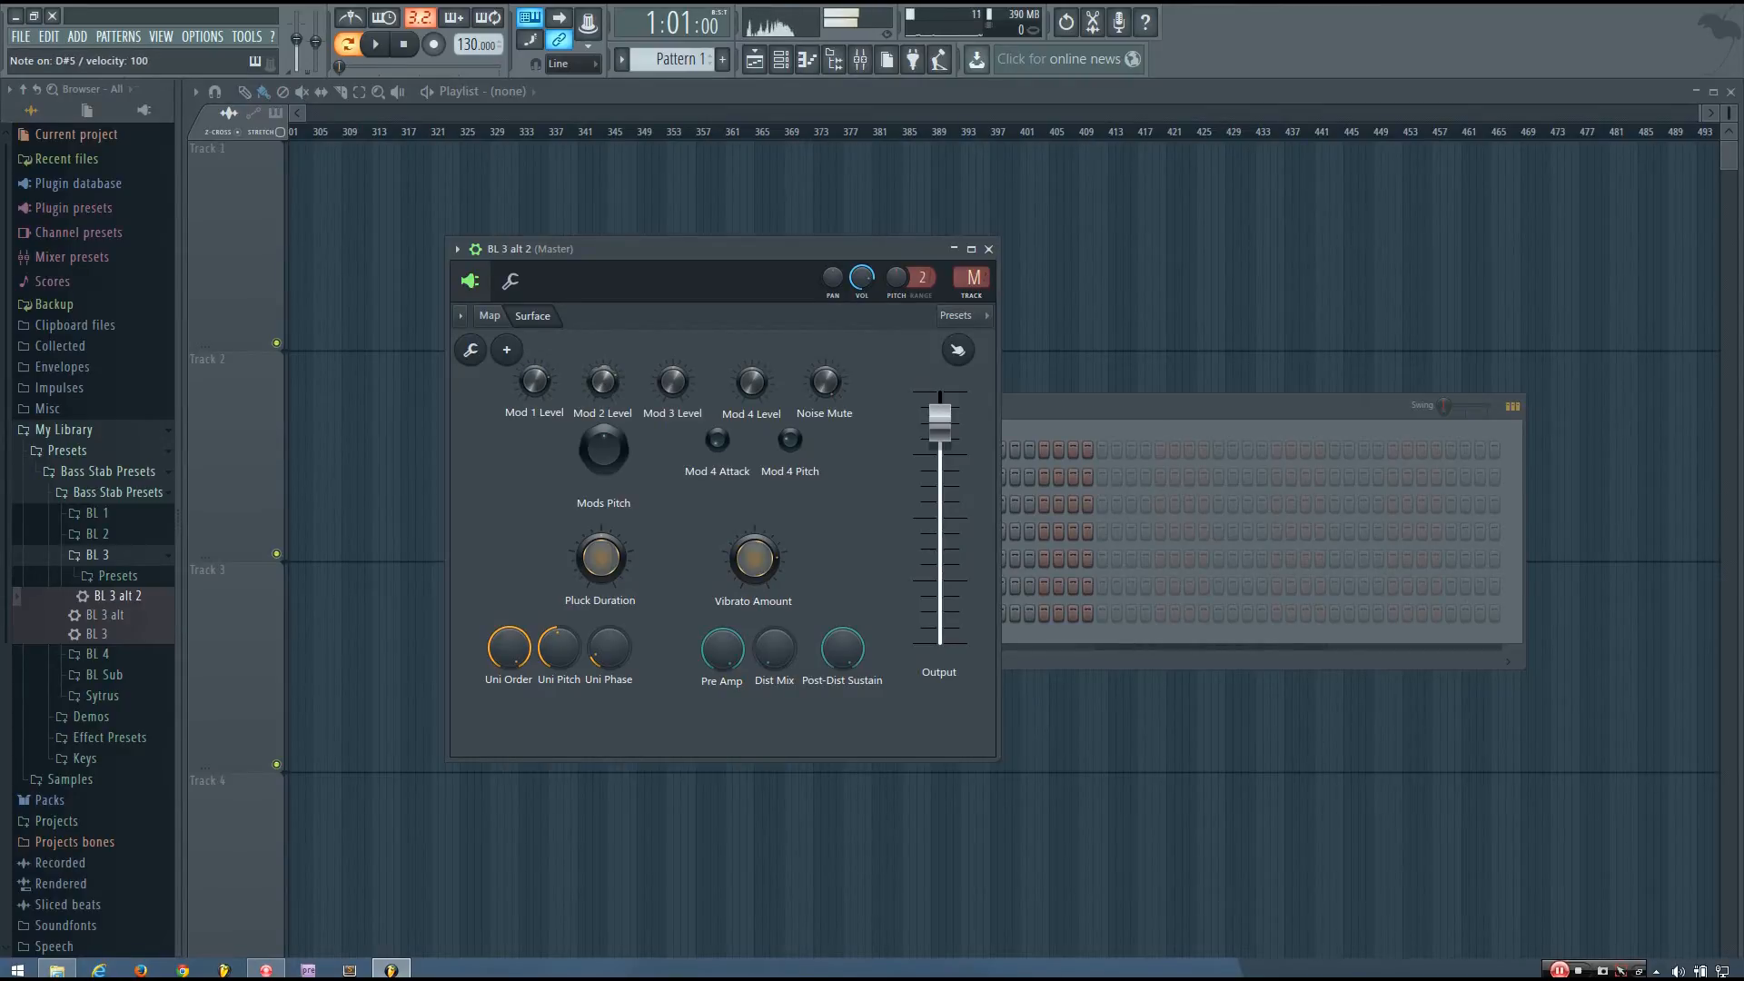
# - Audition the Mod 3 Level and Mod 4 Level knobs with G4 test notes
pyautogui.moveTo(674, 383); pyautogui.dragTo(674, 383)
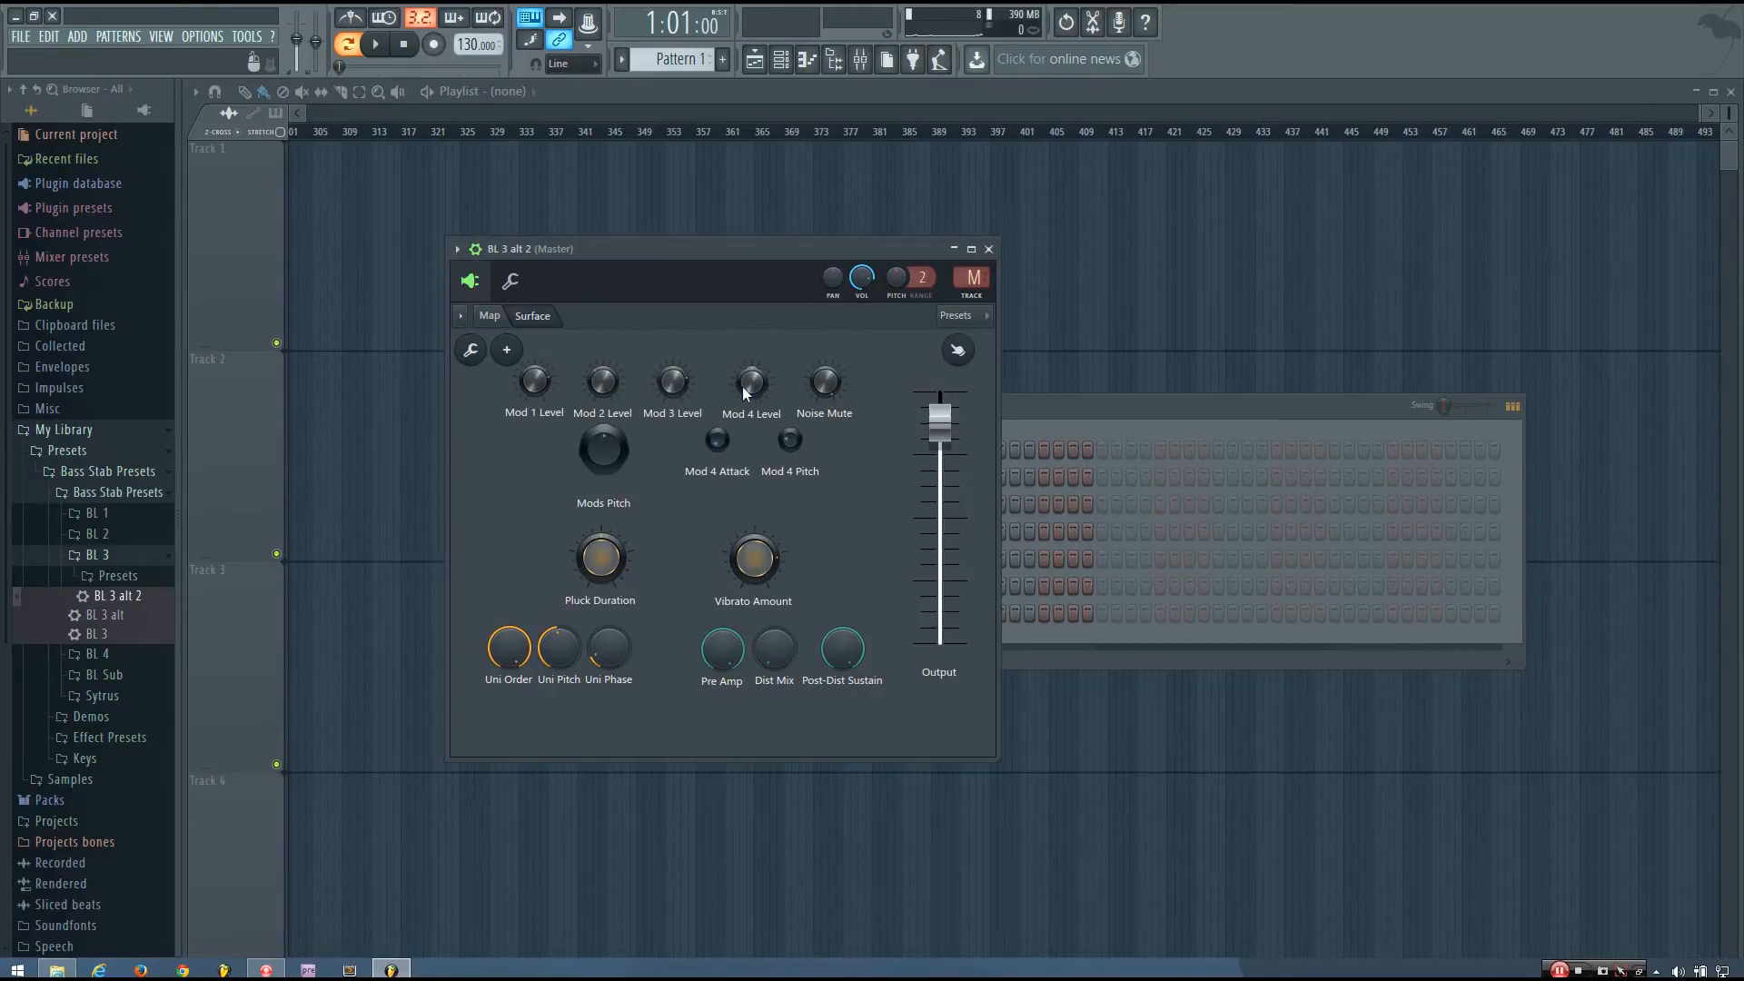
pyautogui.moveTo(750, 390); pyautogui.dragTo(754, 385)
pyautogui.press('b')
pyautogui.press('b')
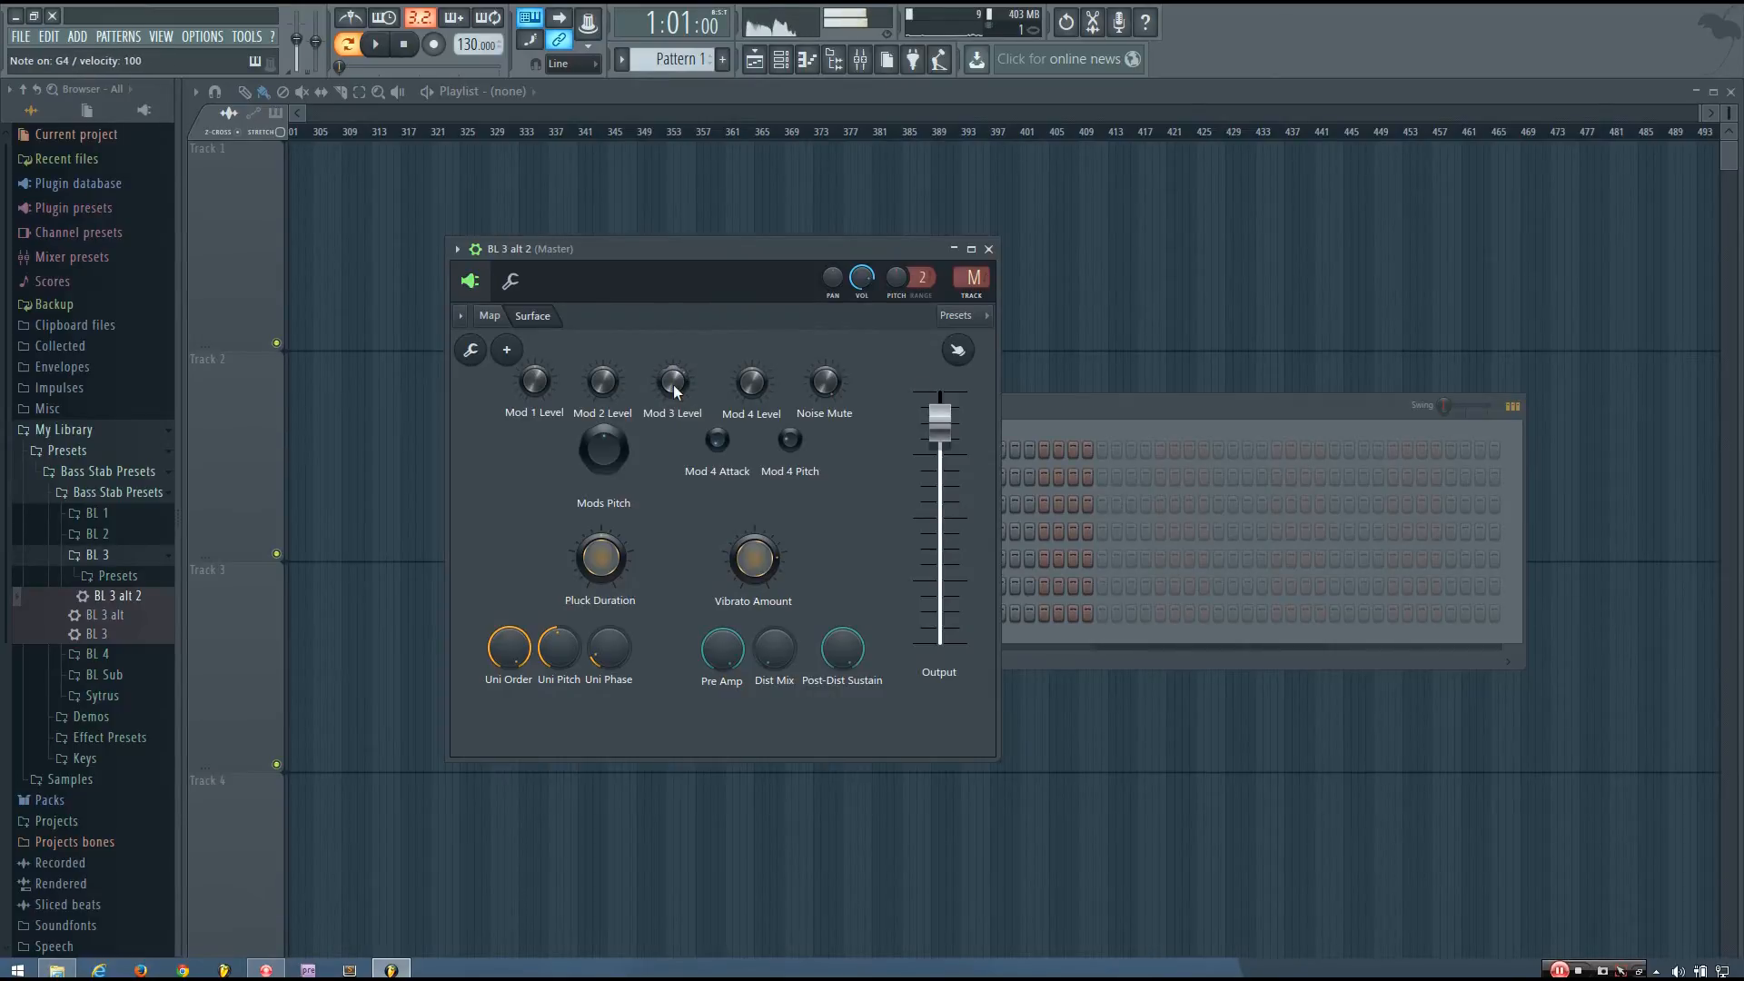
pyautogui.press('b')
pyautogui.press('b')
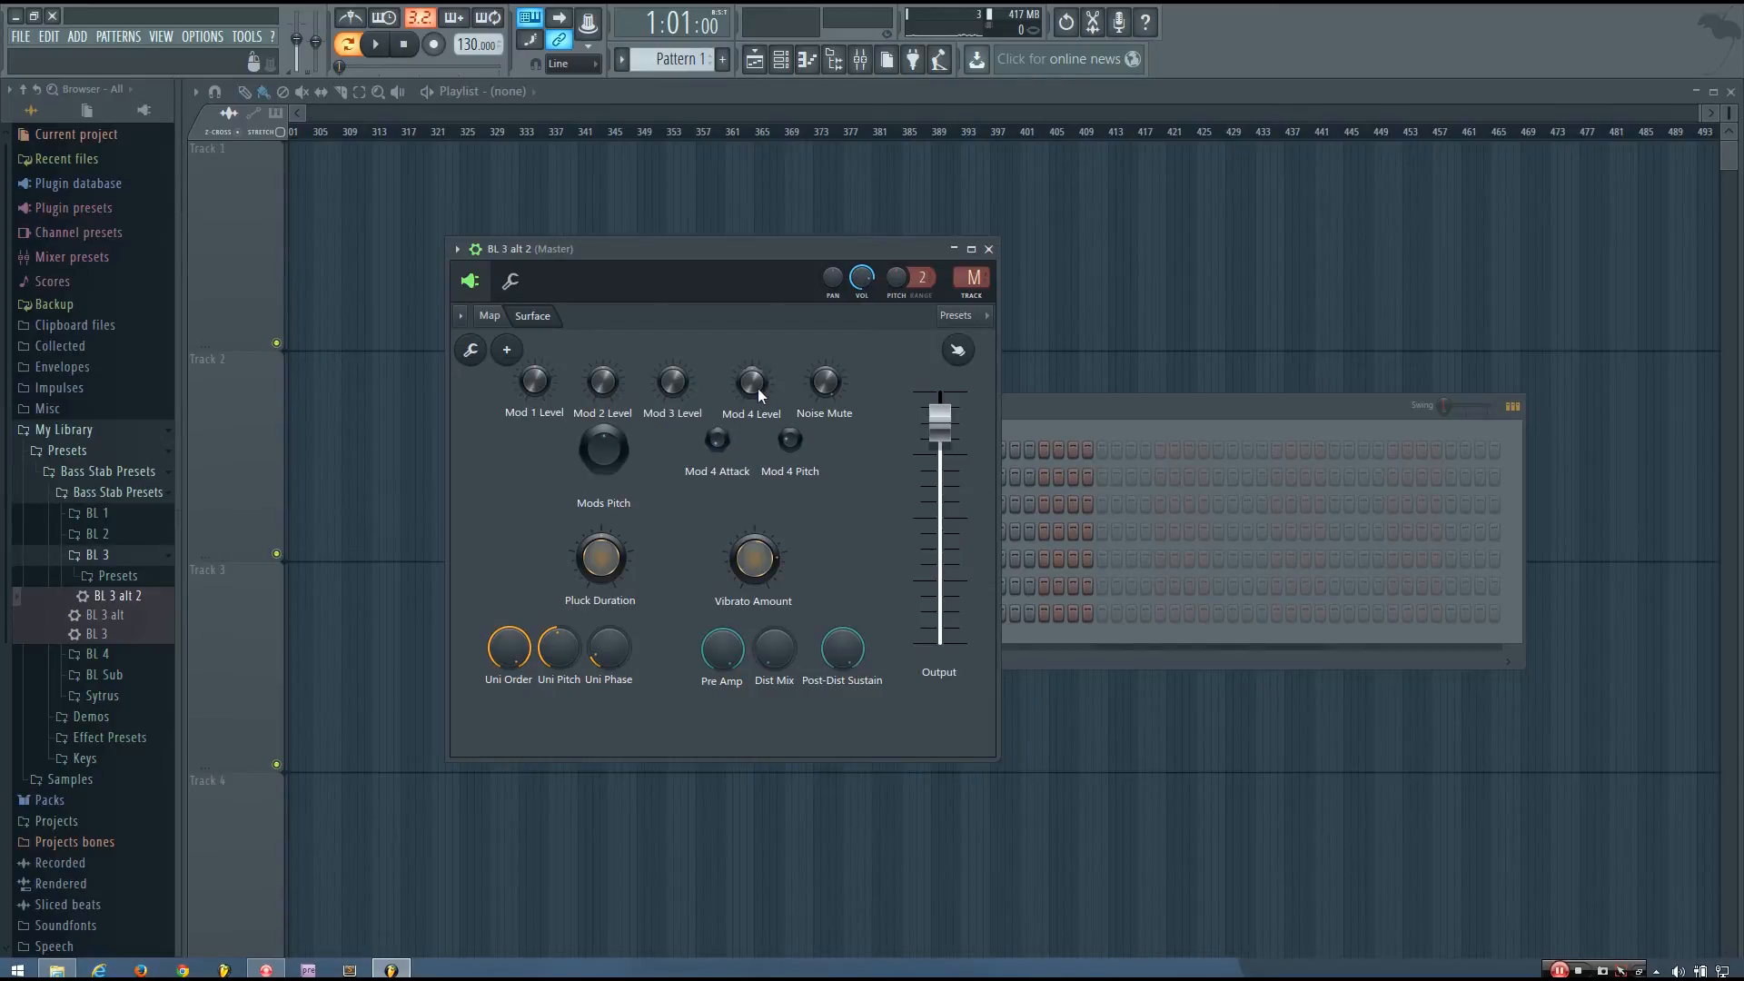
# - Raise the Mod 4 Level knob, play test notes including G4, and slightly lower the Mod 4 Attack knob
pyautogui.moveTo(757, 389); pyautogui.dragTo(758, 350)
pyautogui.press('q')
pyautogui.press('q')
pyautogui.press('q')
pyautogui.press('b')
pyautogui.press('b')
pyautogui.press('b')
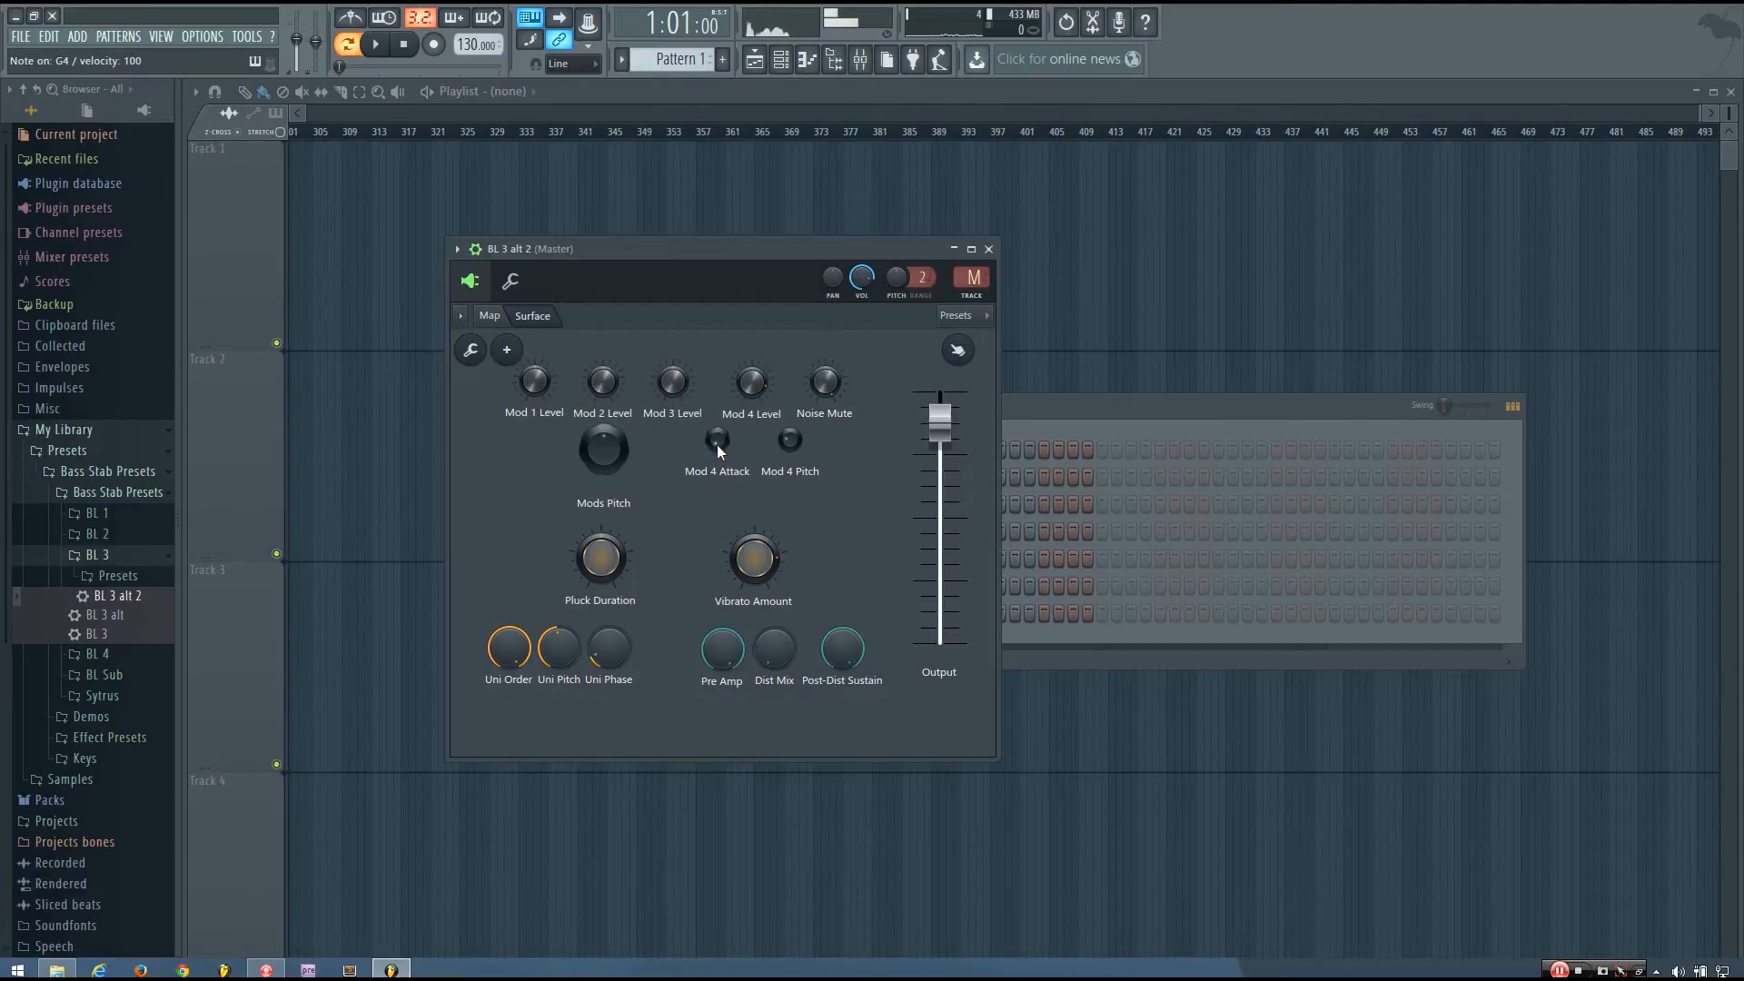
pyautogui.press('b')
pyautogui.moveTo(717, 441); pyautogui.dragTo(717, 447)
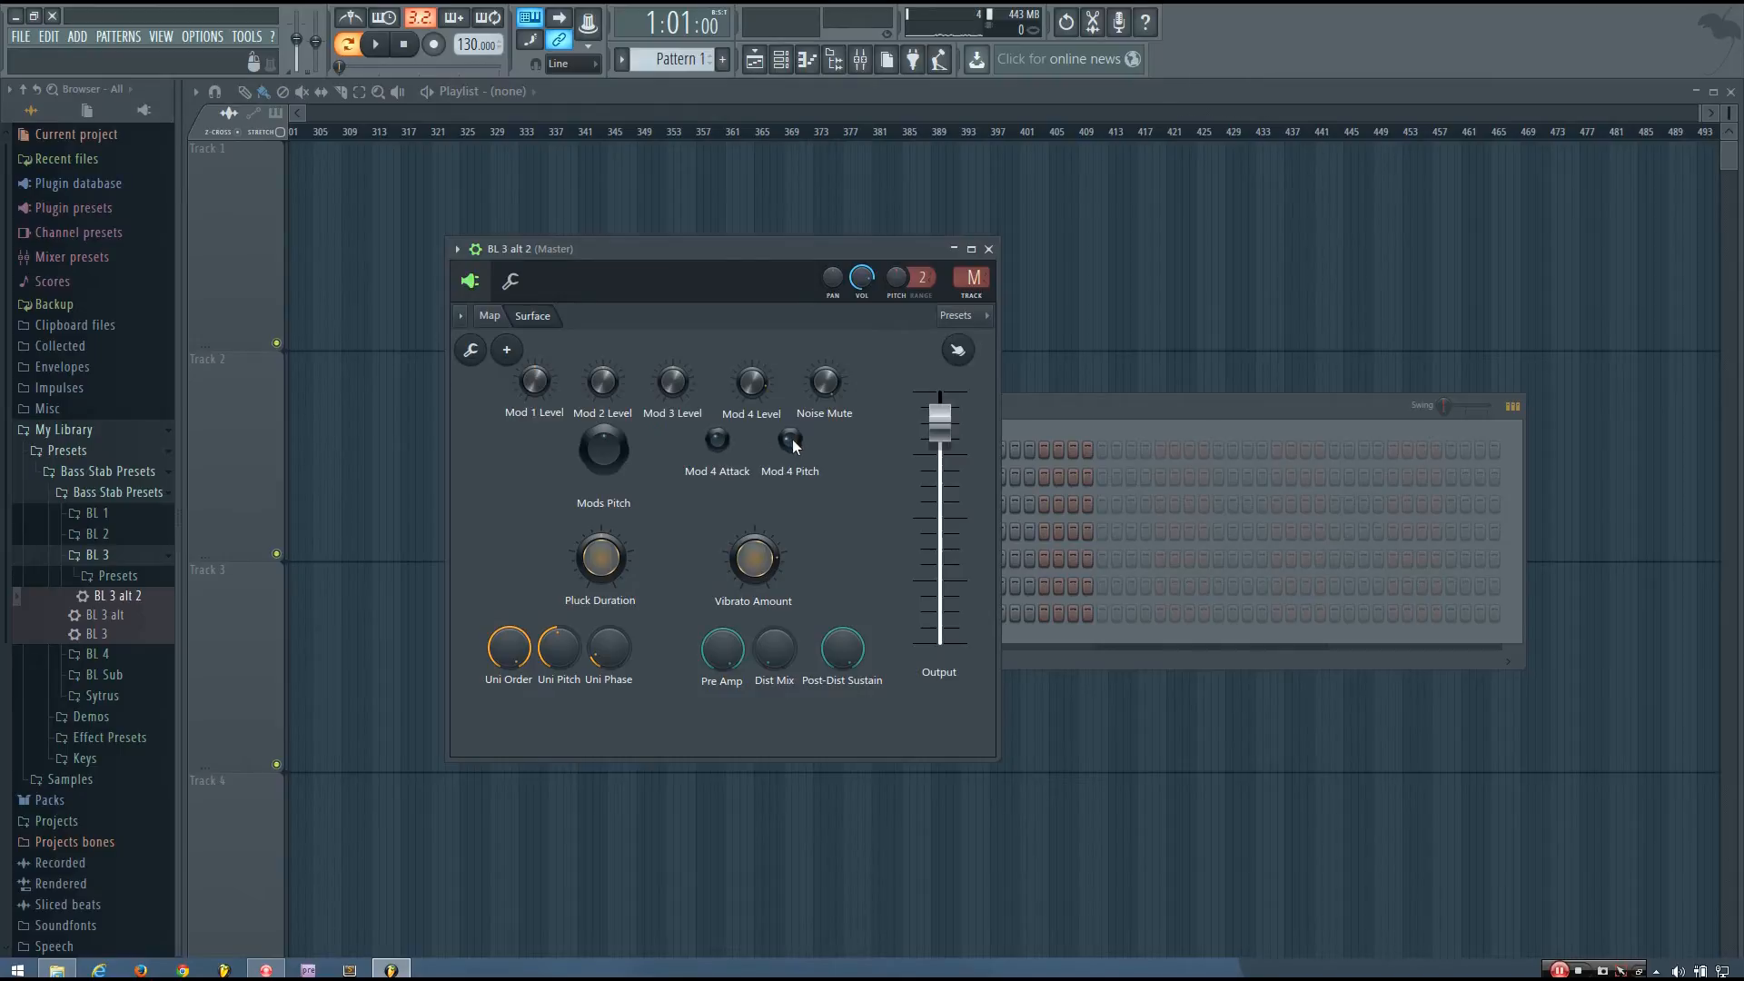
# - Audition the current Mod 4 Pitch setting with a run of repeated test notes, including C5
pyautogui.press('z')
pyautogui.press('z')
pyautogui.press('z')
pyautogui.press('z')
pyautogui.press('z')
pyautogui.press('z')
pyautogui.press('z')
pyautogui.press('q')
pyautogui.press('h')
pyautogui.press('b')
pyautogui.press('z')
pyautogui.press('z')
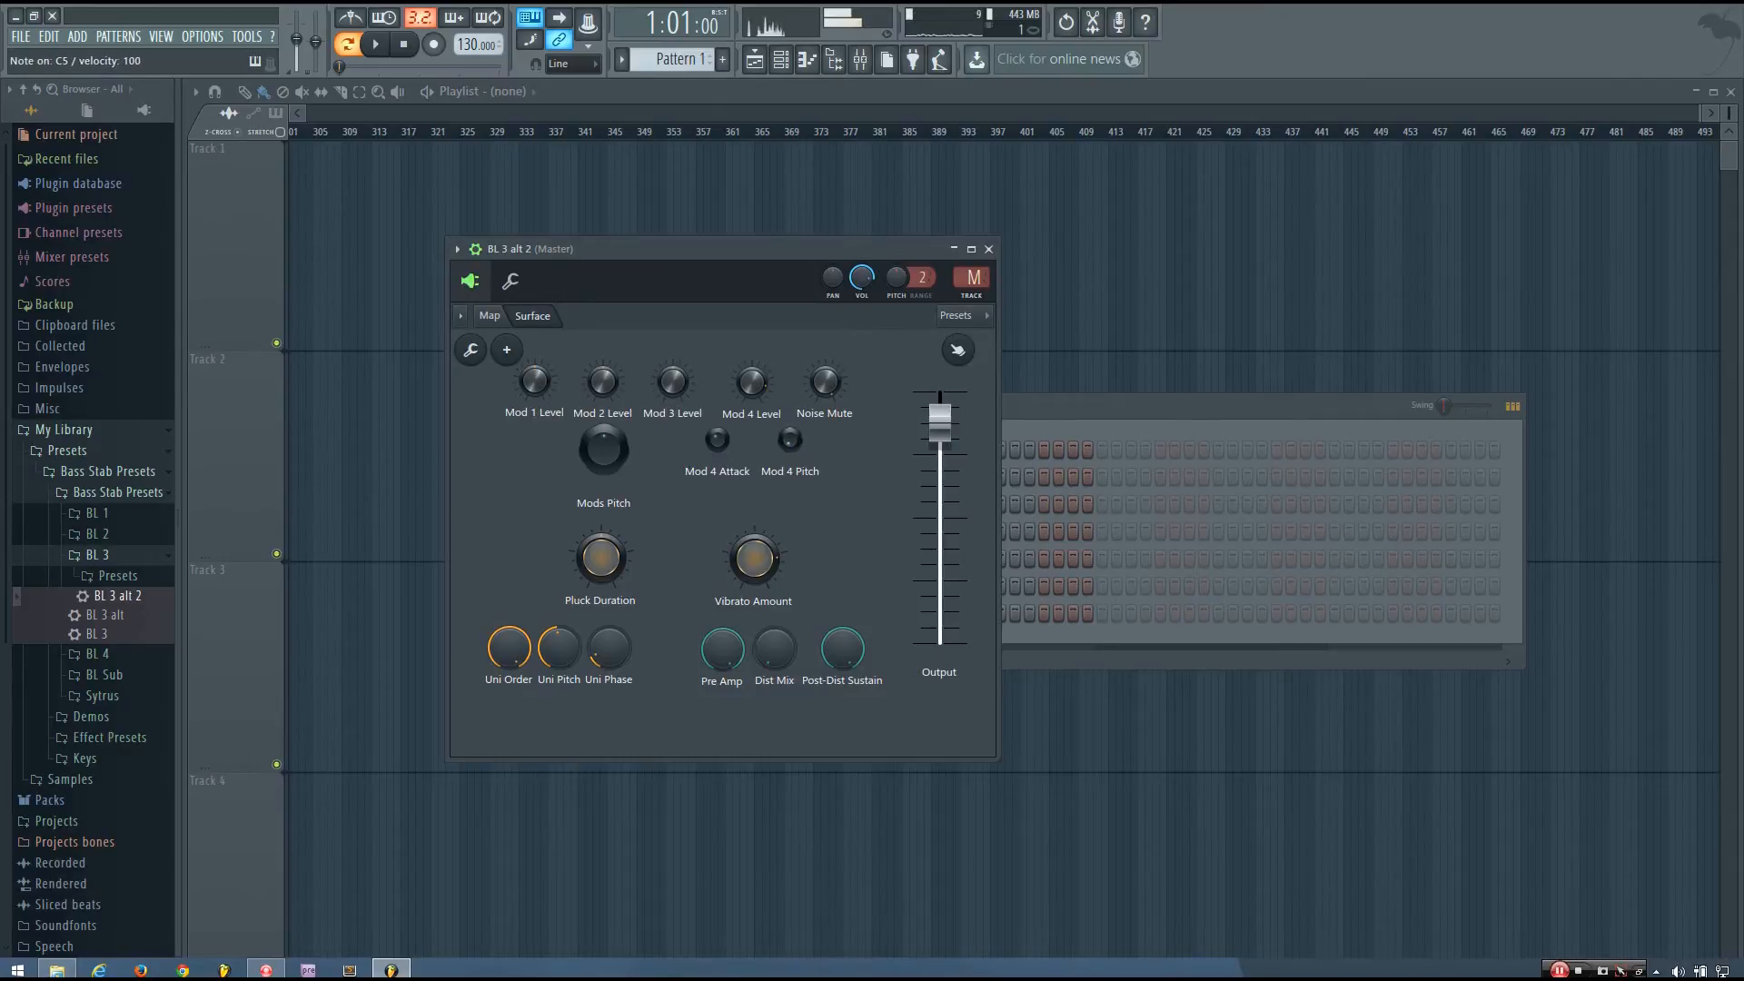
pyautogui.press('d')
pyautogui.press('z')
pyautogui.press('z')
# - Turn the Mod 4 Pitch knob down and fine-tune it, playing a pair of test notes after each adjustment
pyautogui.moveTo(792, 441); pyautogui.dragTo(792, 468)
pyautogui.press('z')
pyautogui.press('z')
pyautogui.moveTo(792, 441); pyautogui.dragTo(792, 438)
pyautogui.press('z')
pyautogui.press('z')
pyautogui.moveTo(790, 440)
pyautogui.mouseDown()
pyautogui.moveTo(790, 419)
pyautogui.moveTo(790, 439)
pyautogui.mouseUp()
pyautogui.press('z')
pyautogui.press('z')
# - Raise the Mod 4 Level knob and audition it with C5 and G4 test notes
pyautogui.moveTo(752, 383); pyautogui.dragTo(753, 368)
pyautogui.press('z')
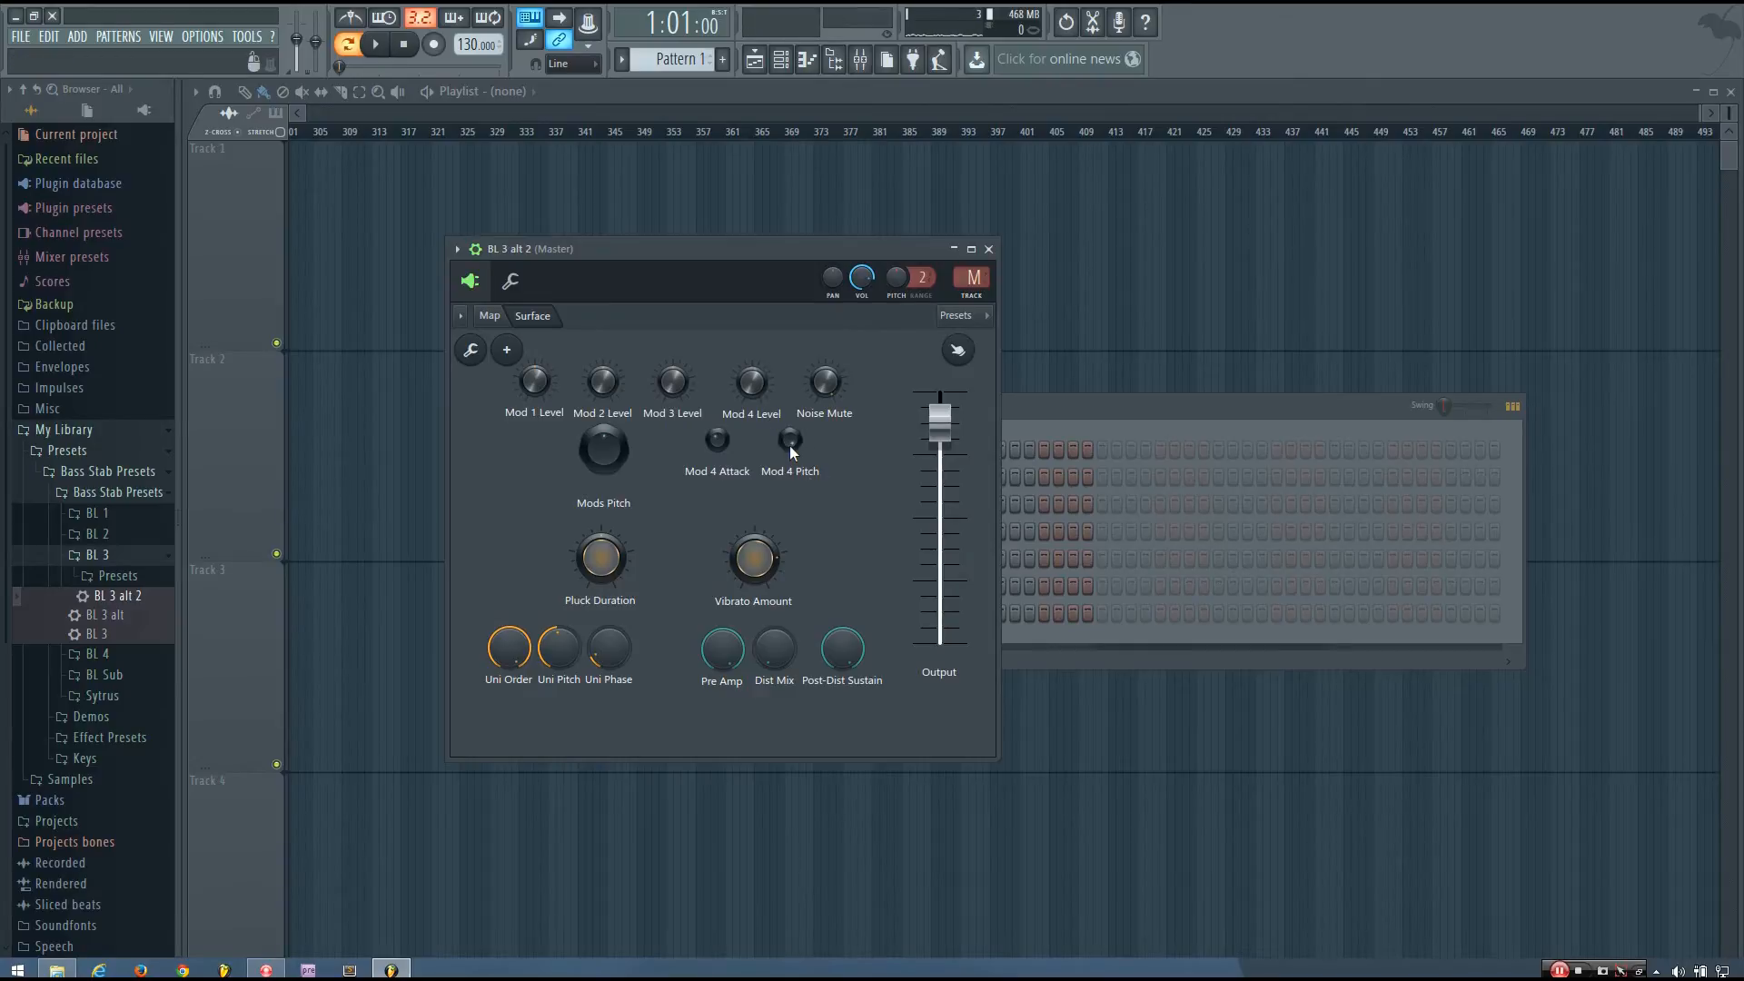
pyautogui.press('q')
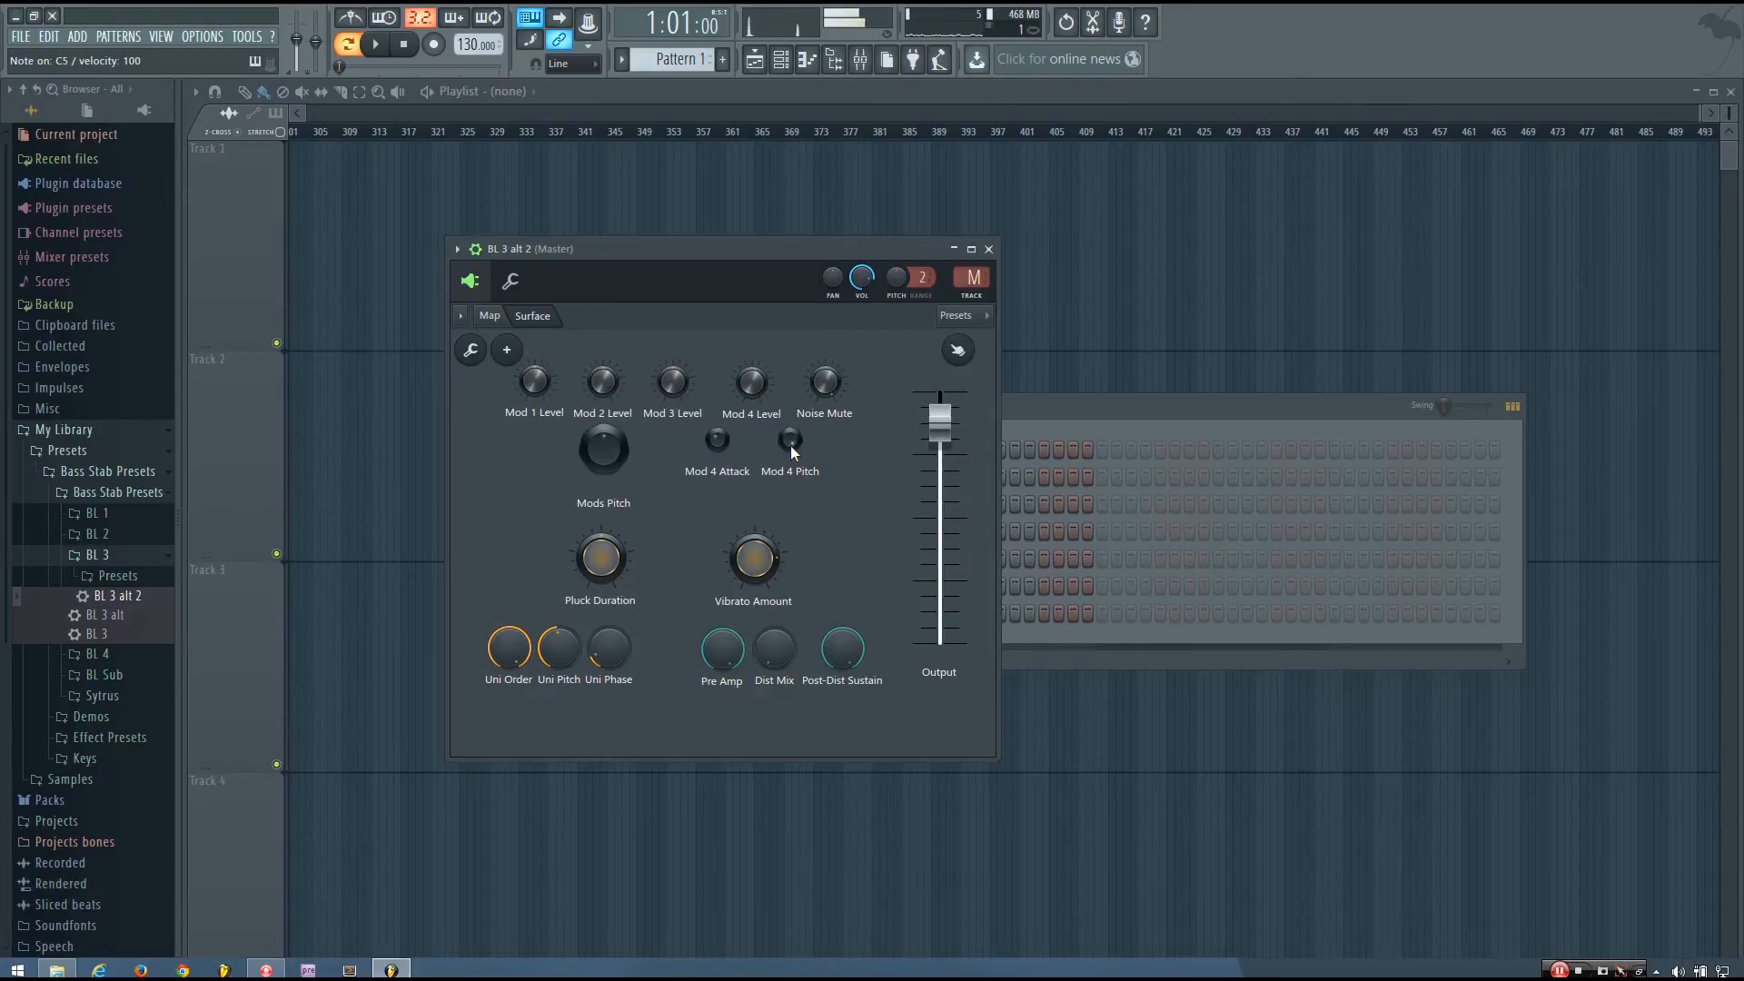
pyautogui.press('b')
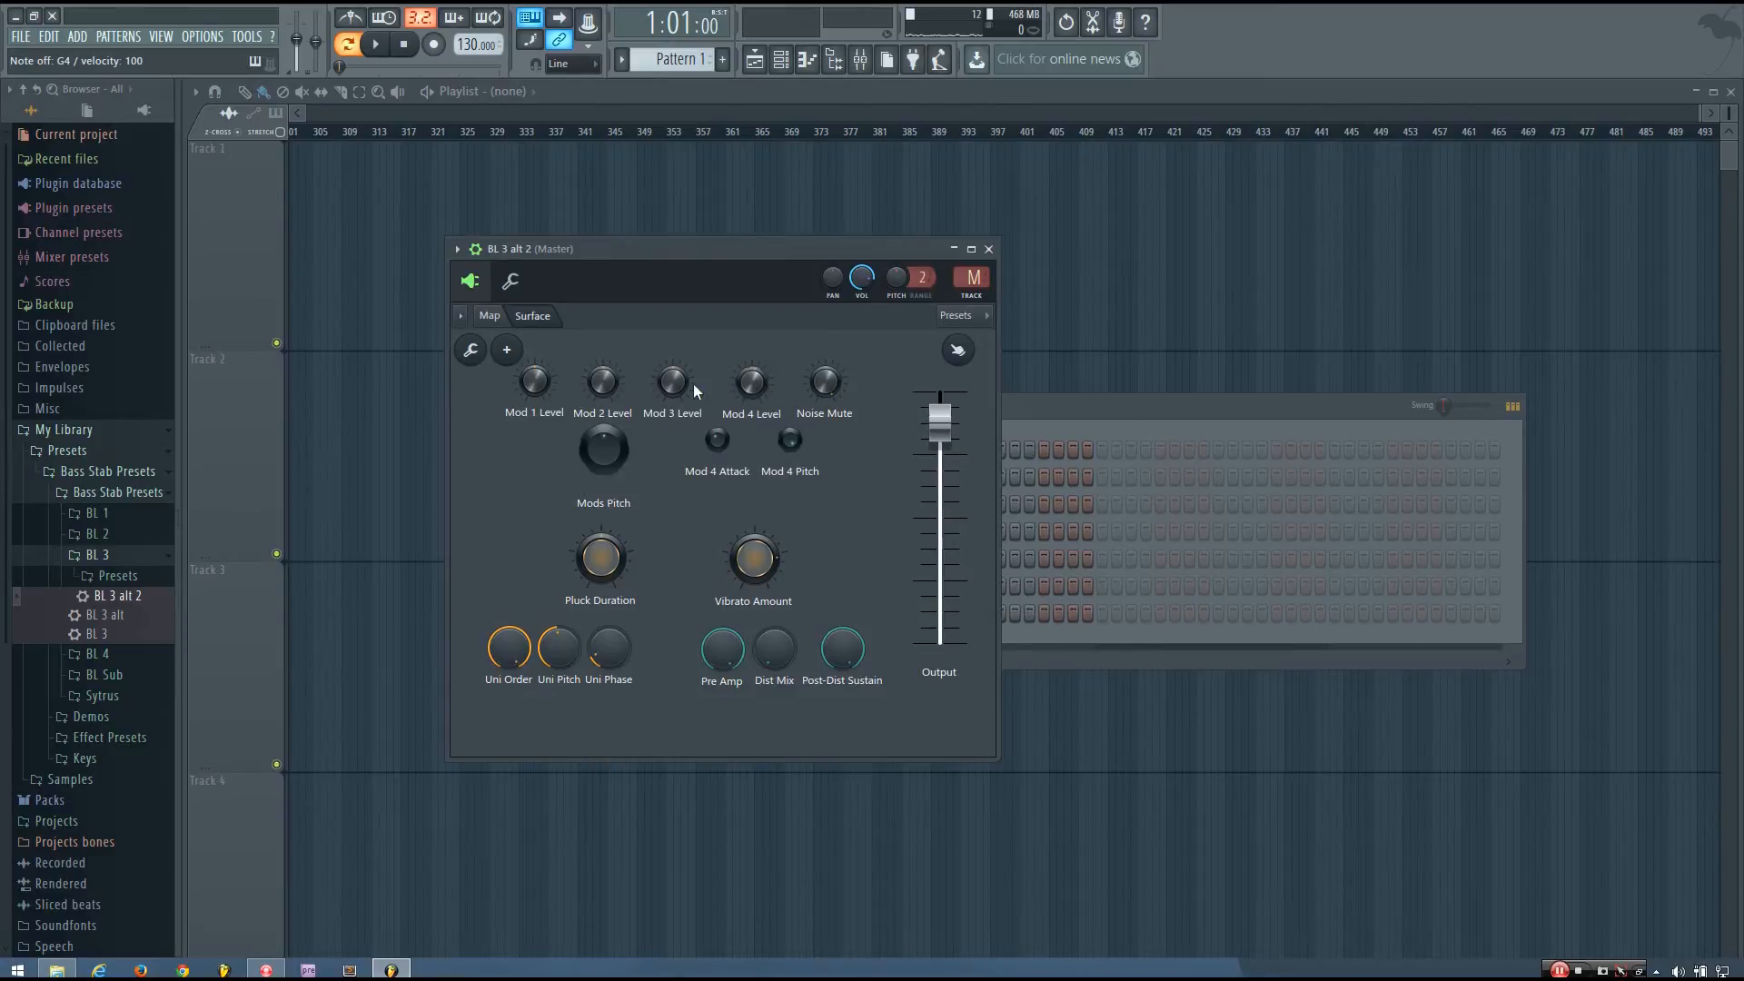
# - Nudge the Mod 1 Level knob and play C5 and G4 test notes
pyautogui.moveTo(527, 385); pyautogui.dragTo(527, 386)
pyautogui.press('b')
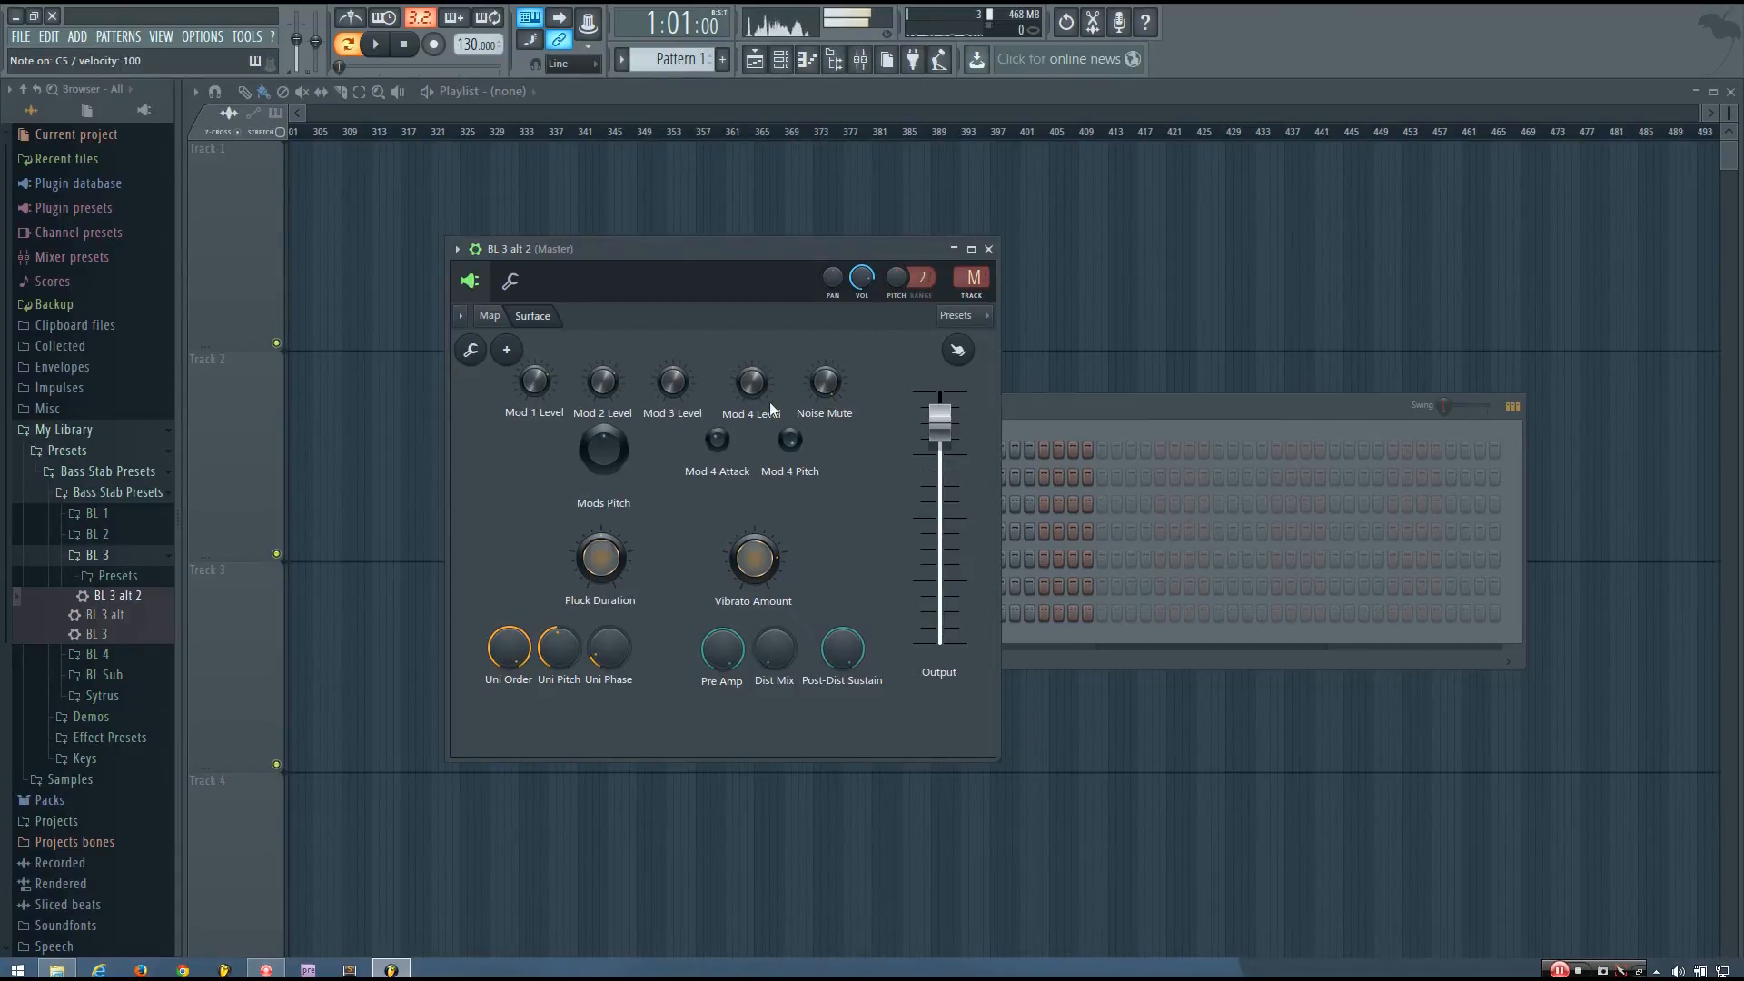
pyautogui.press('b')
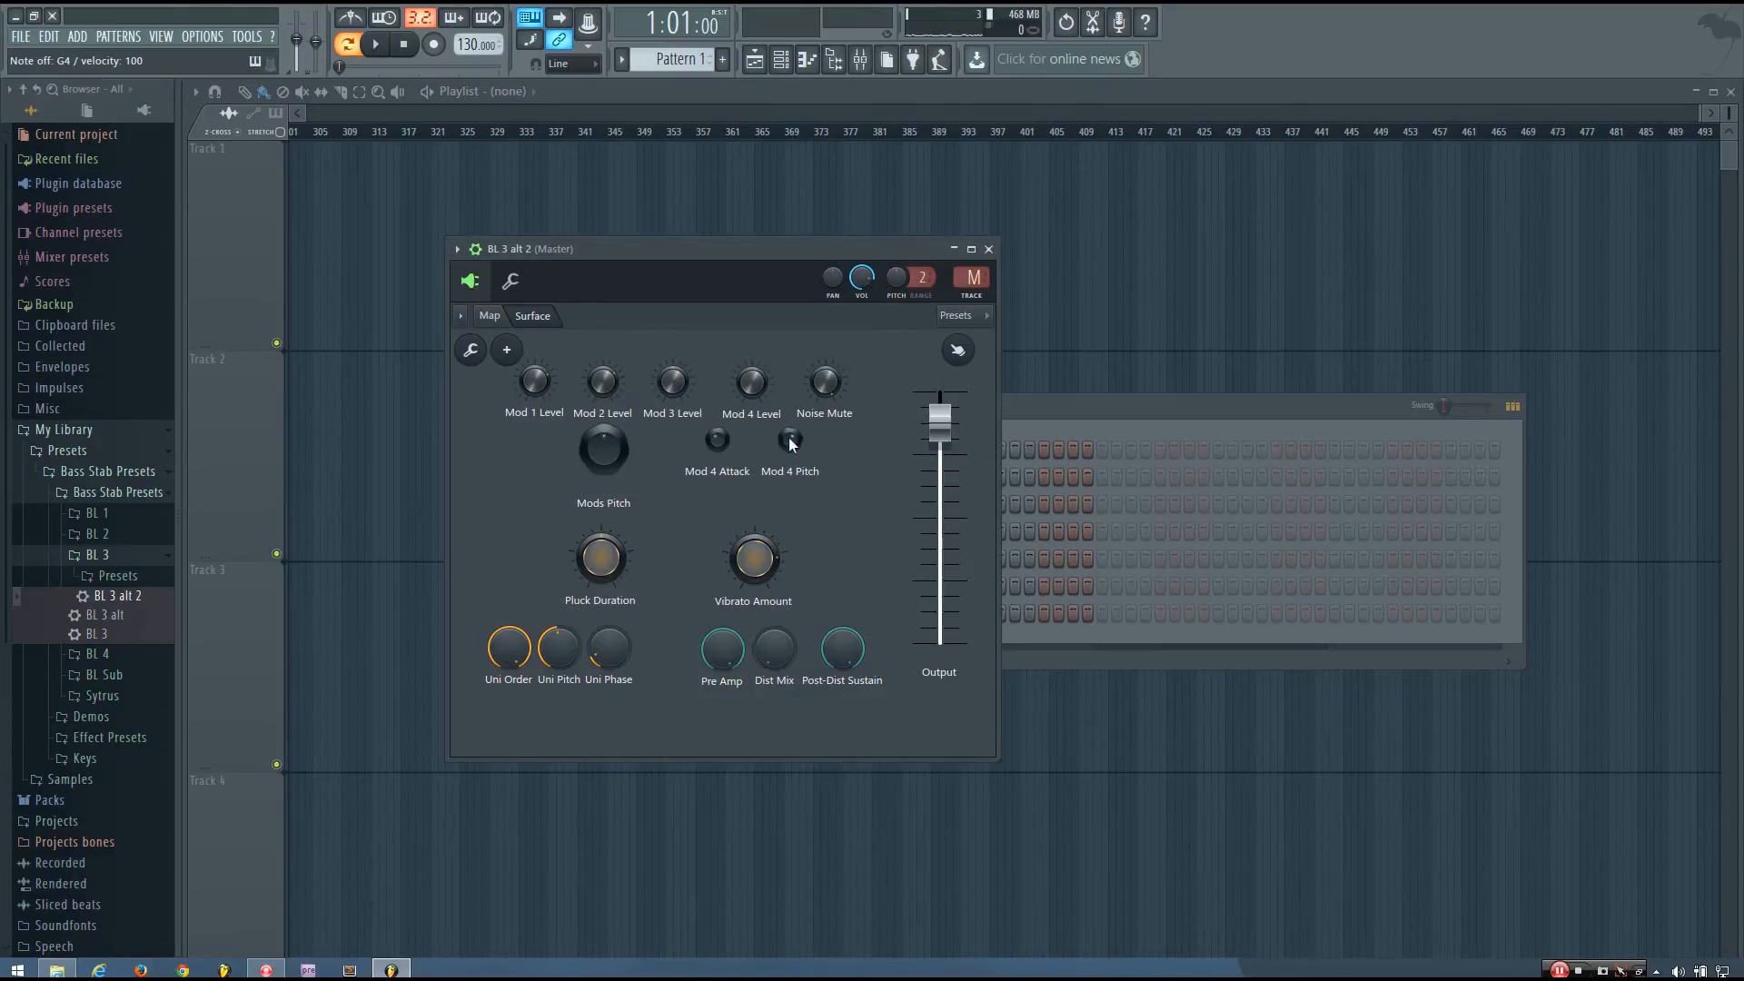
# - Audition the Mod 4 Pitch control with alternating test notes, including G4
pyautogui.press('b')
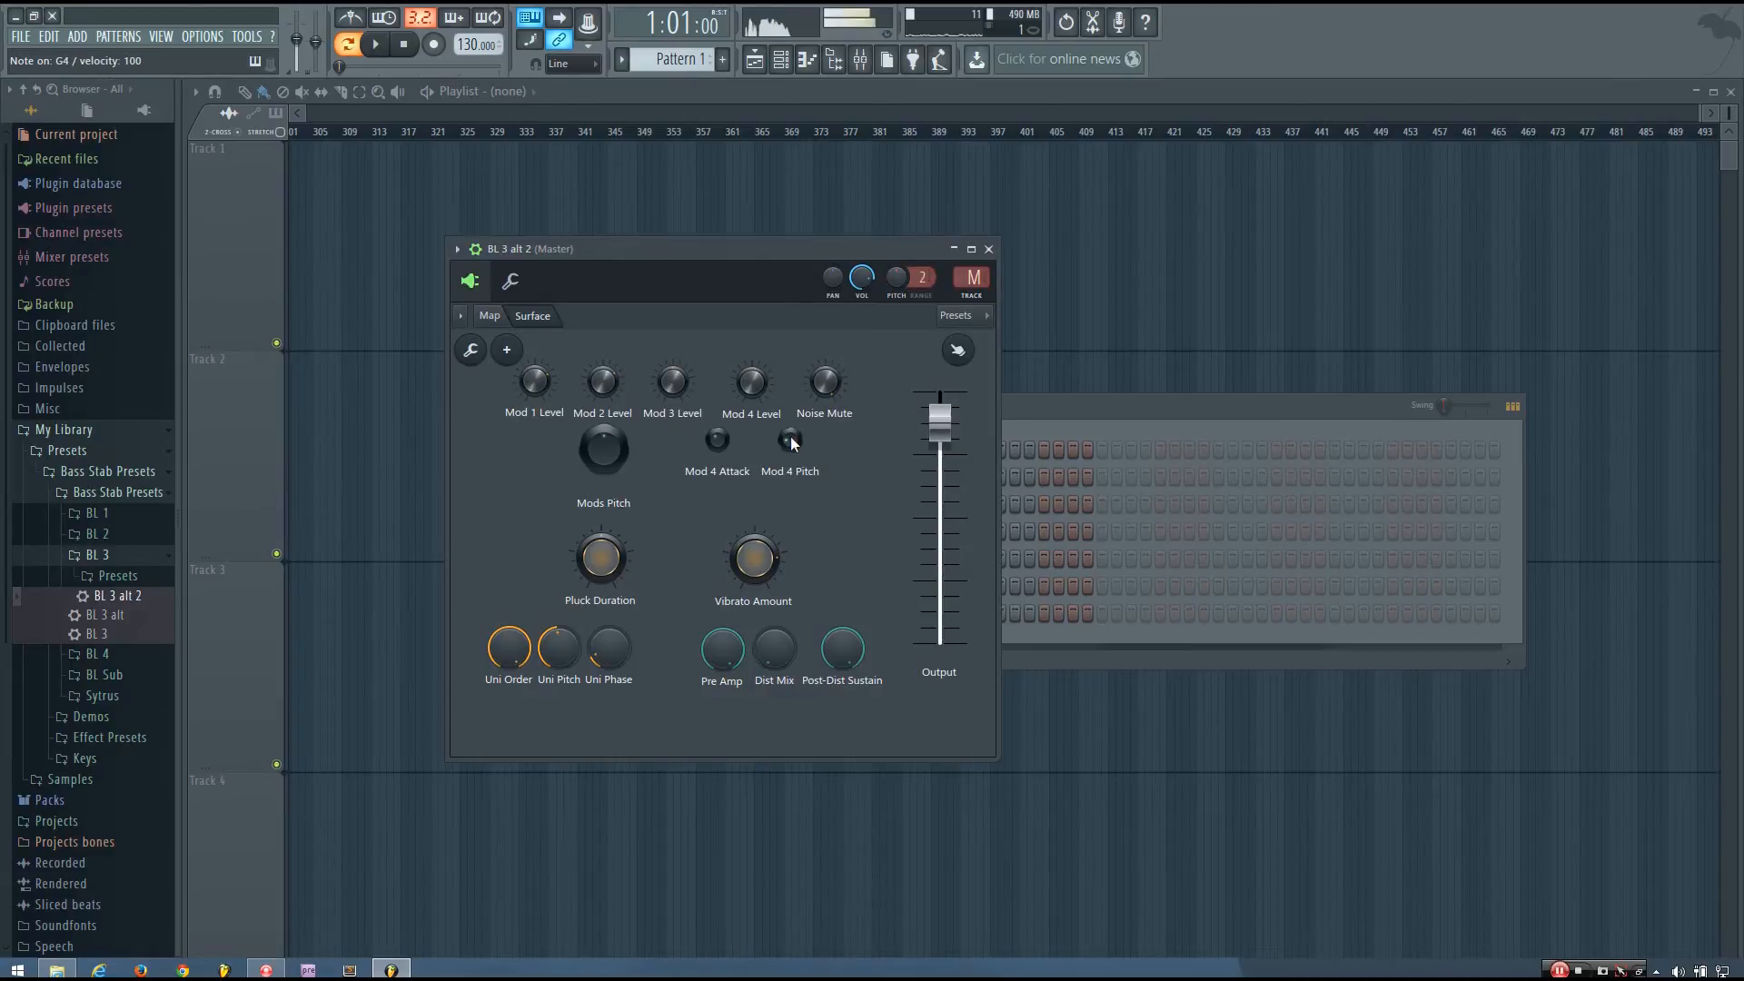
pyautogui.press('q')
pyautogui.press('b')
pyautogui.press('q')
pyautogui.press('q')
pyautogui.press('b')
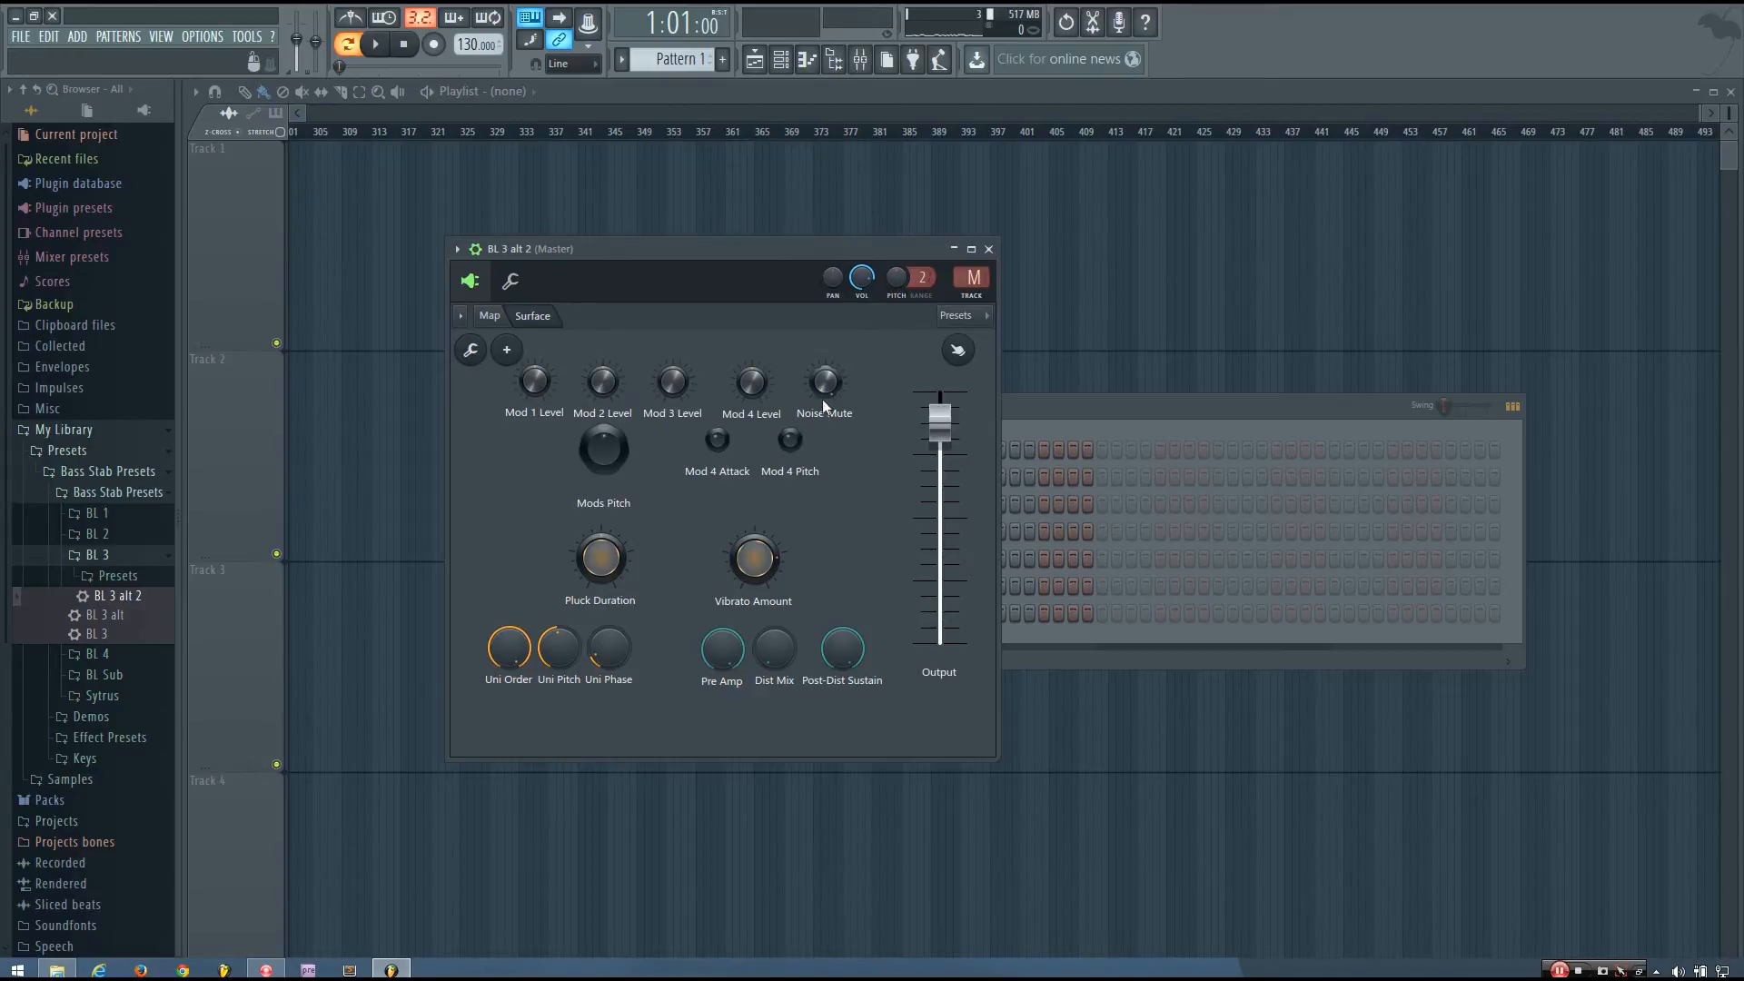
# - Turn the Noise Mute knob down and compare the sound with test notes before and after the change
pyautogui.press('b')
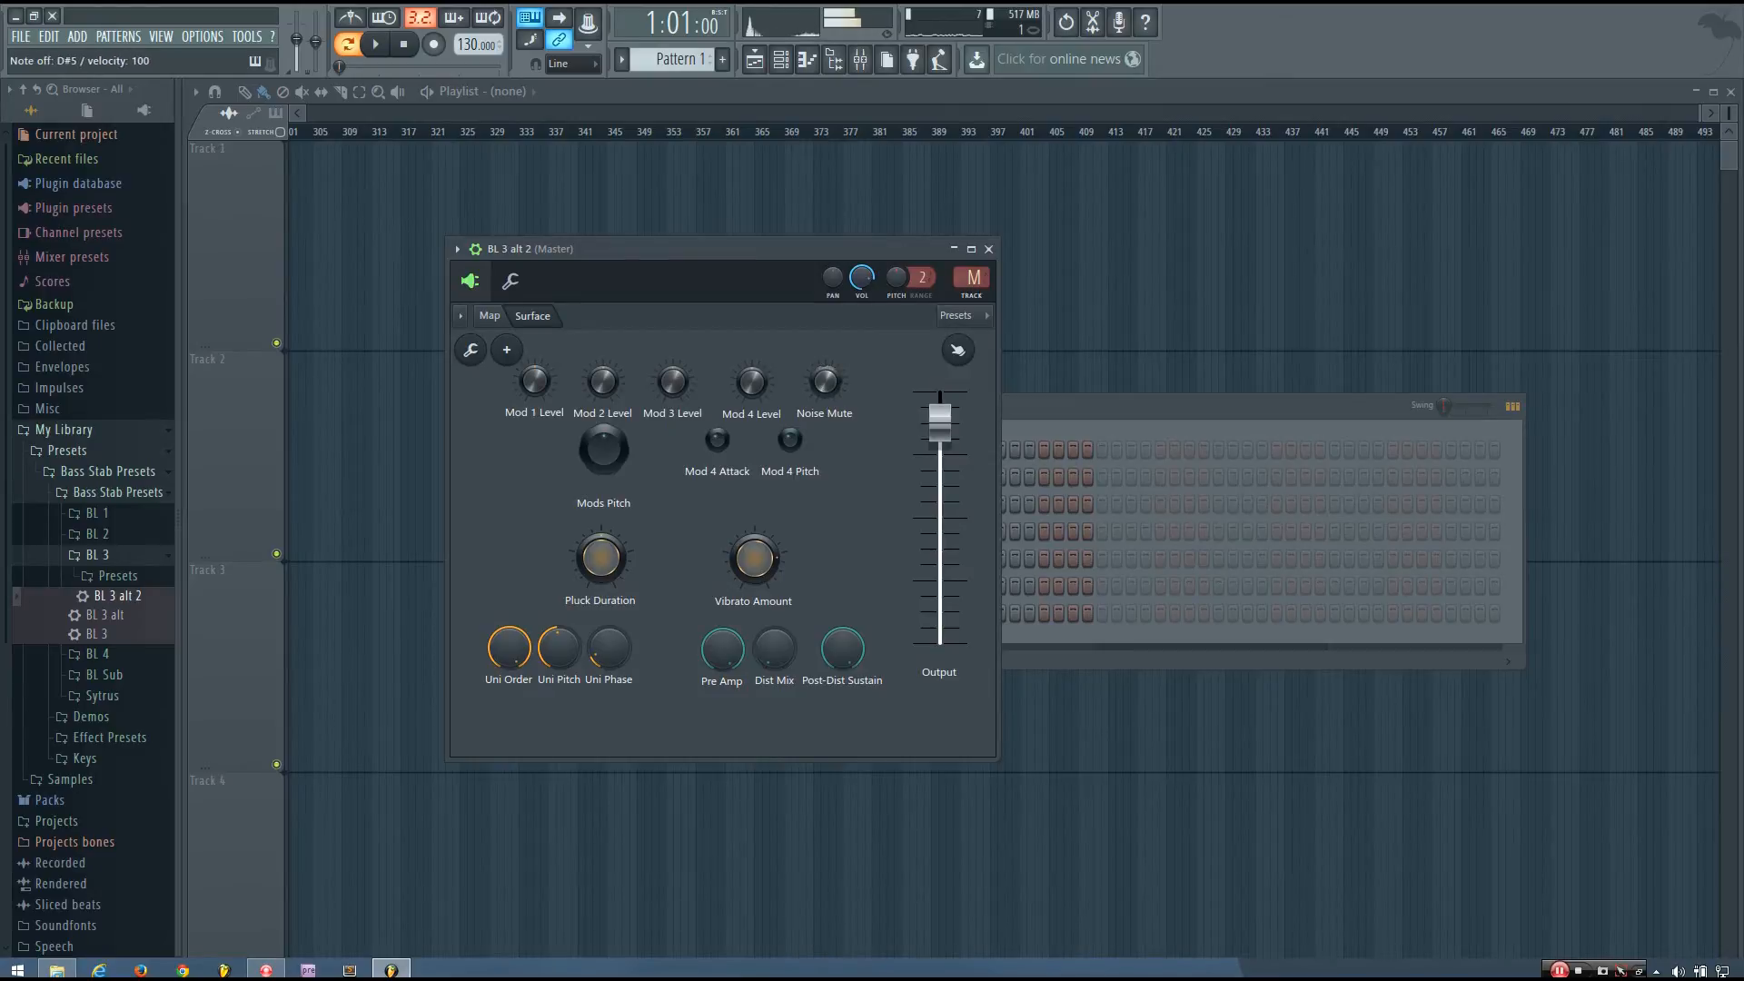
pyautogui.moveTo(829, 377); pyautogui.dragTo(829, 472)
pyautogui.press('b')
pyautogui.press('q')
# - Open the BL 3 patch for comparison, play a test note, and return to the BL 3 alt 2 patch
pyautogui.moveTo(822, 255); pyautogui.dragTo(793, 220)
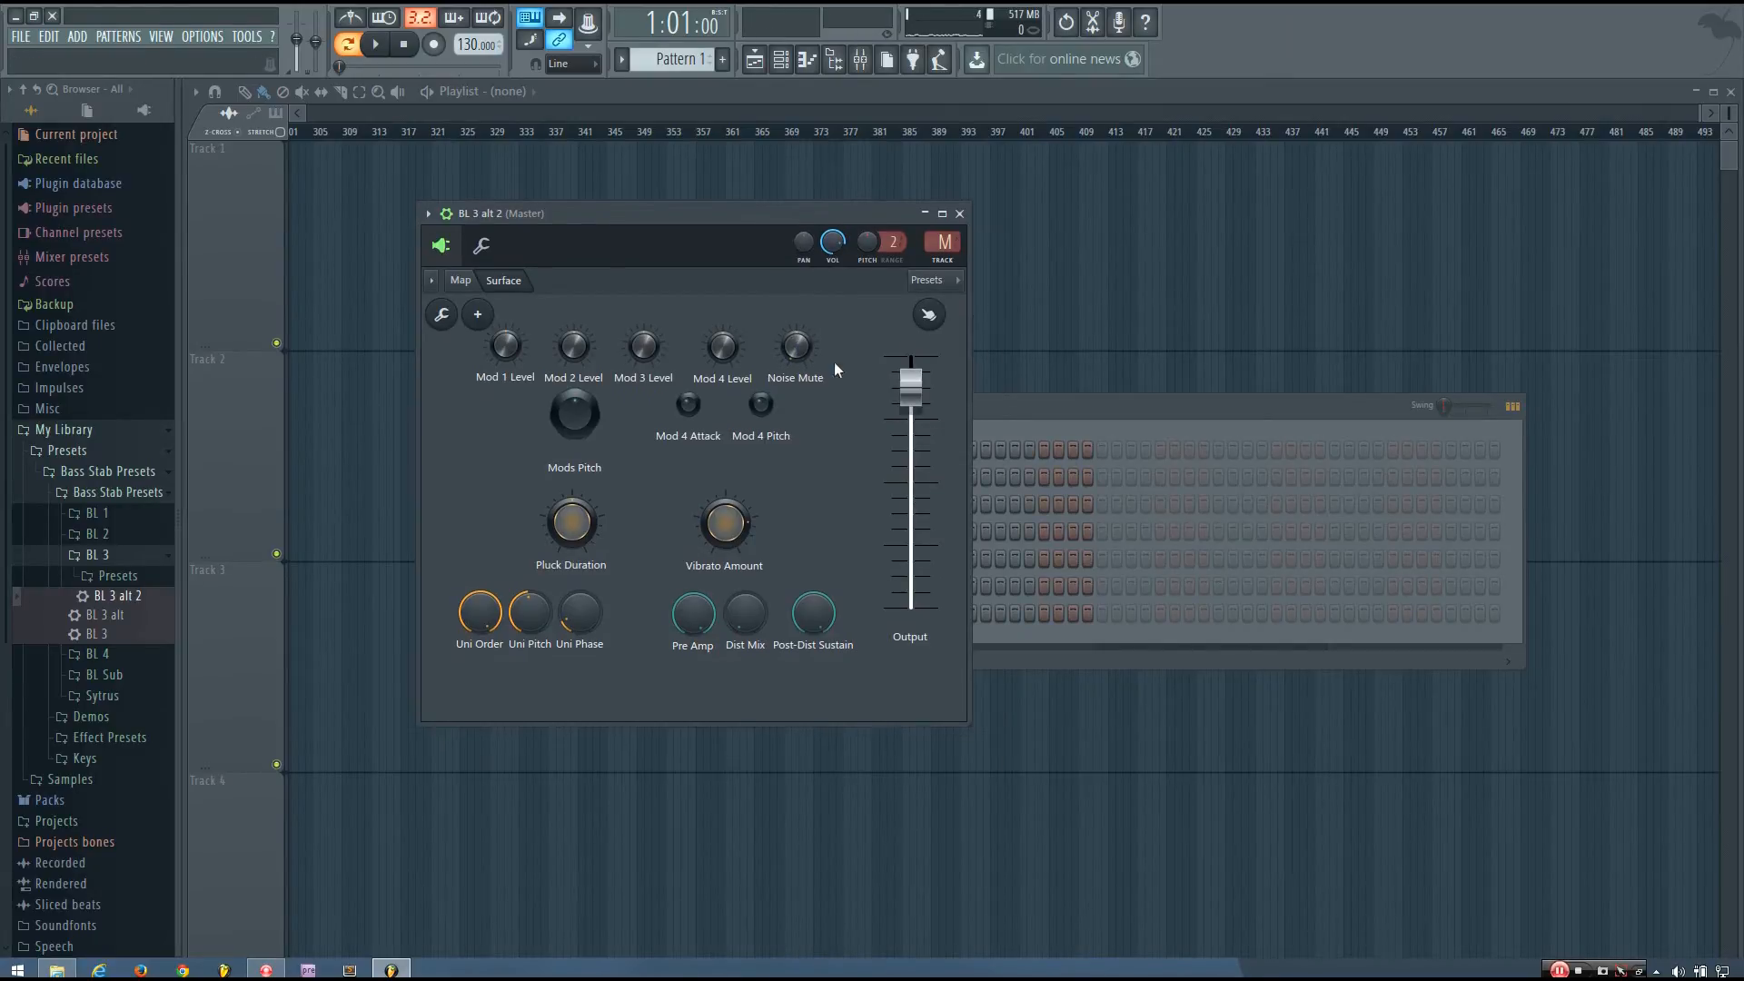
pyautogui.click(1022, 426)
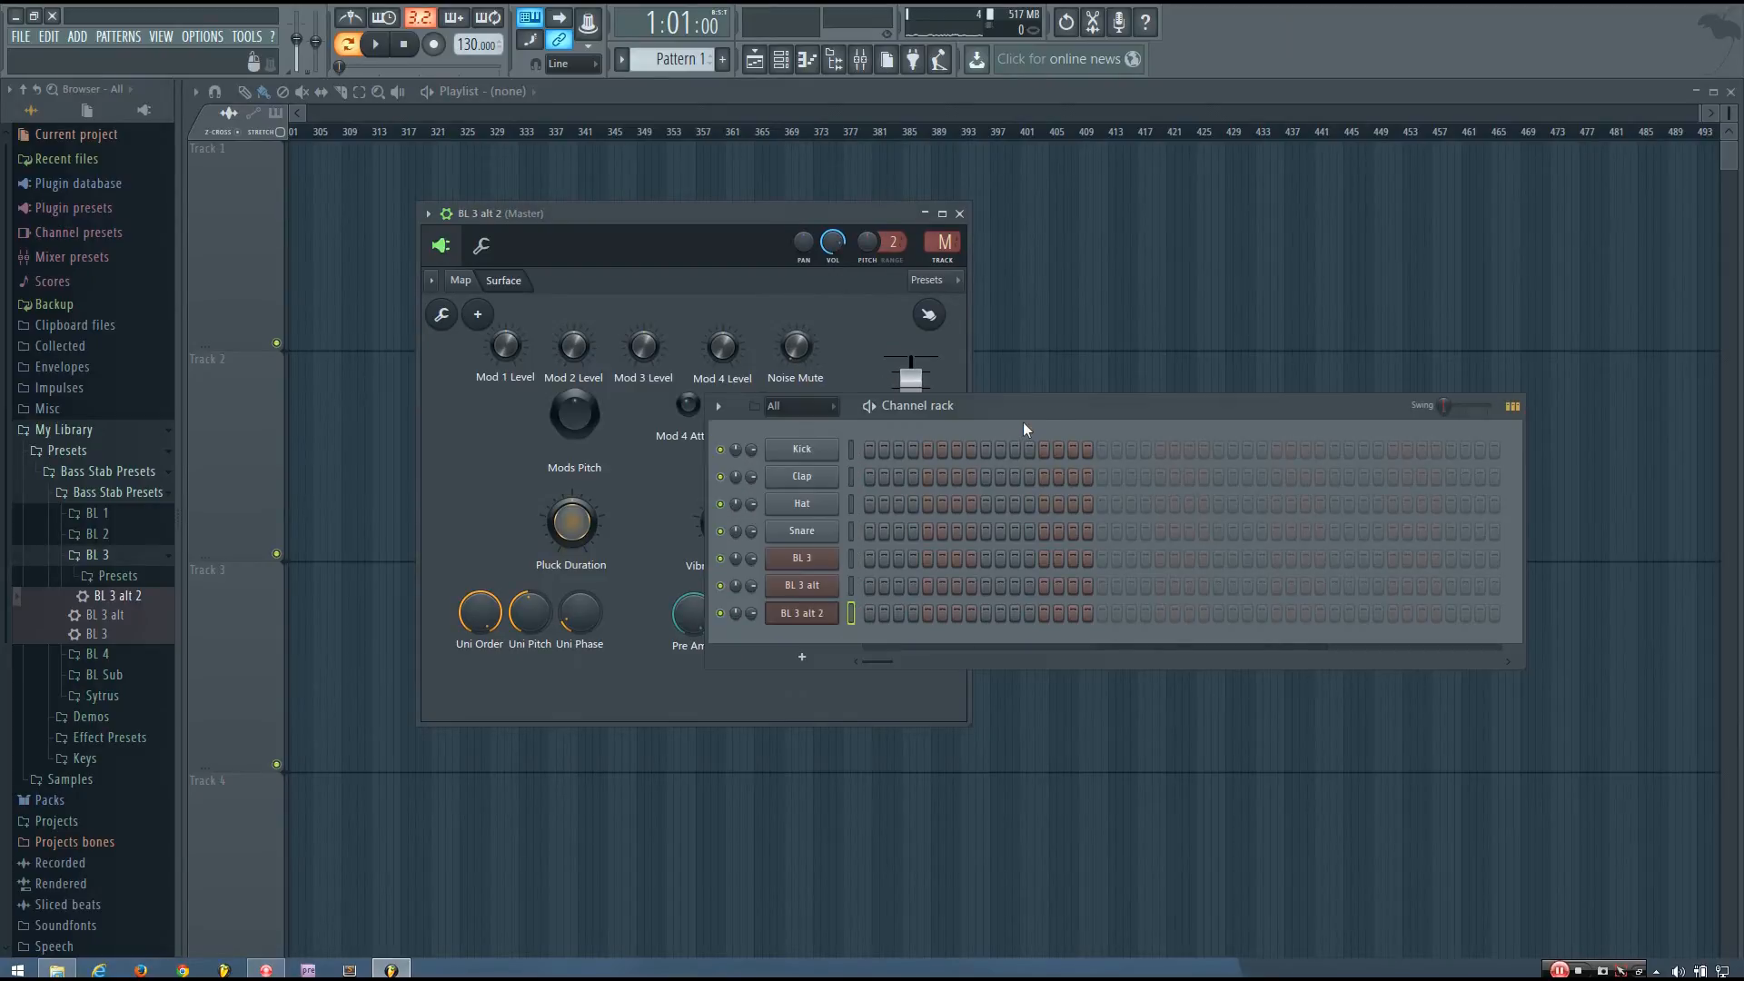
pyautogui.click(816, 563)
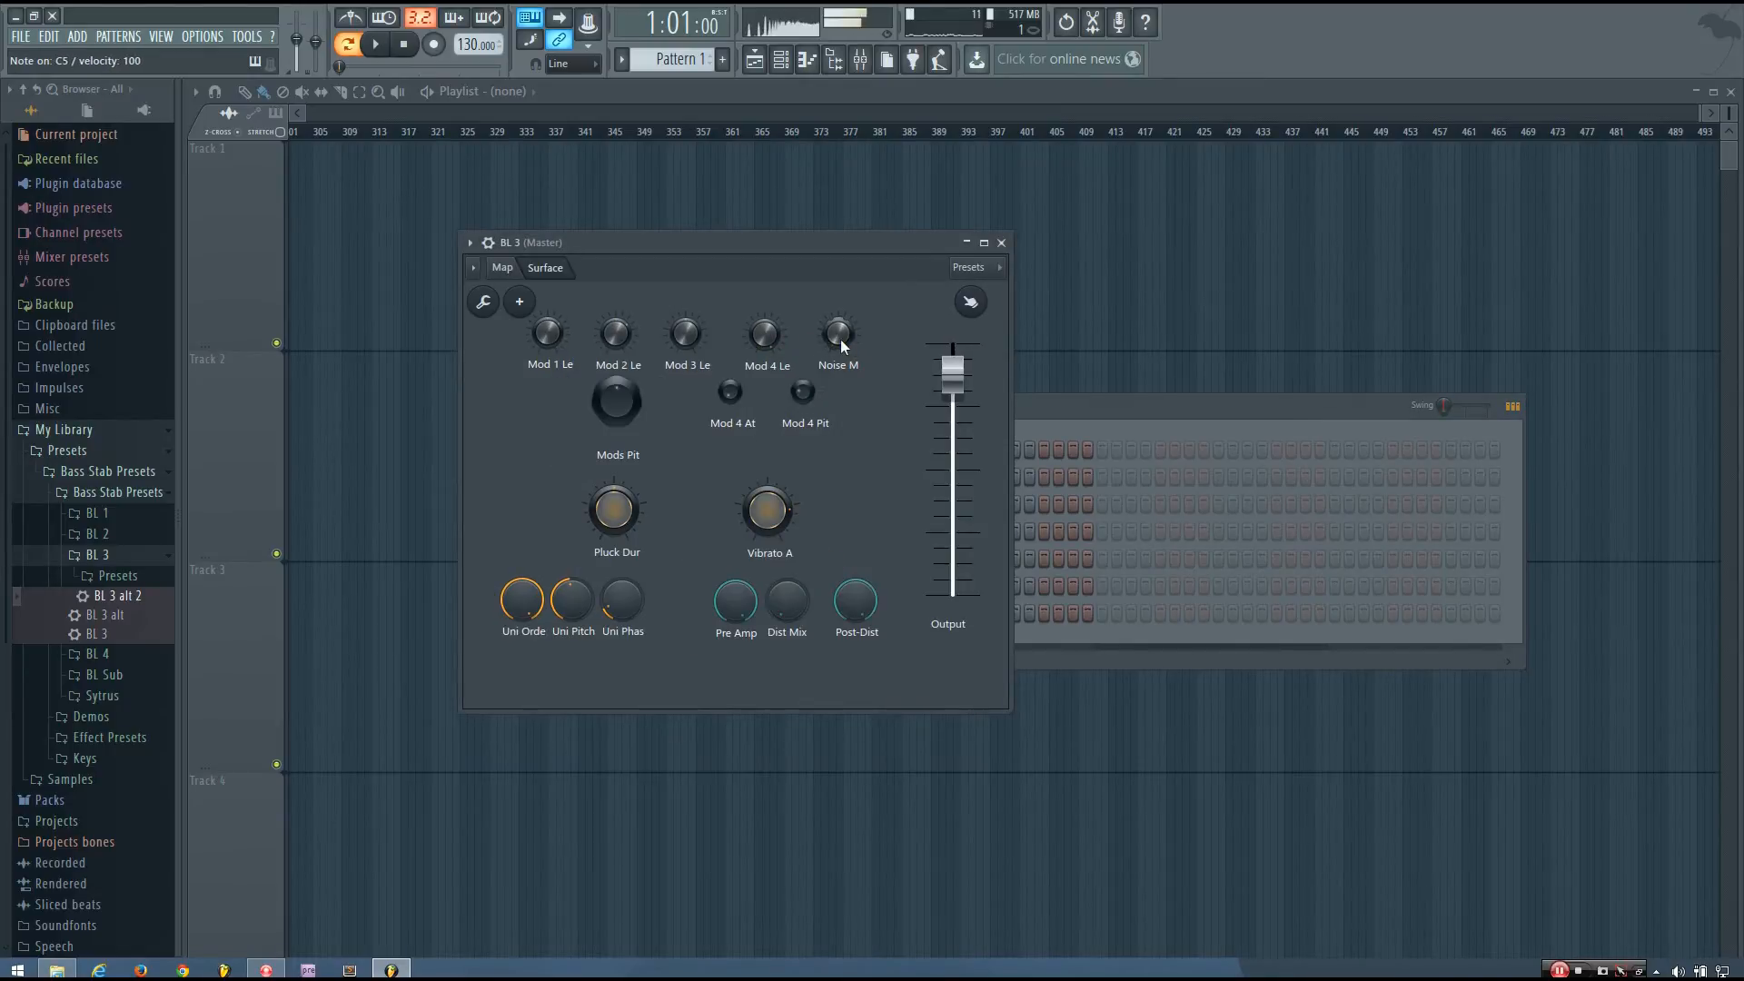
pyautogui.press('b')
pyautogui.click(1001, 242)
pyautogui.click(804, 611)
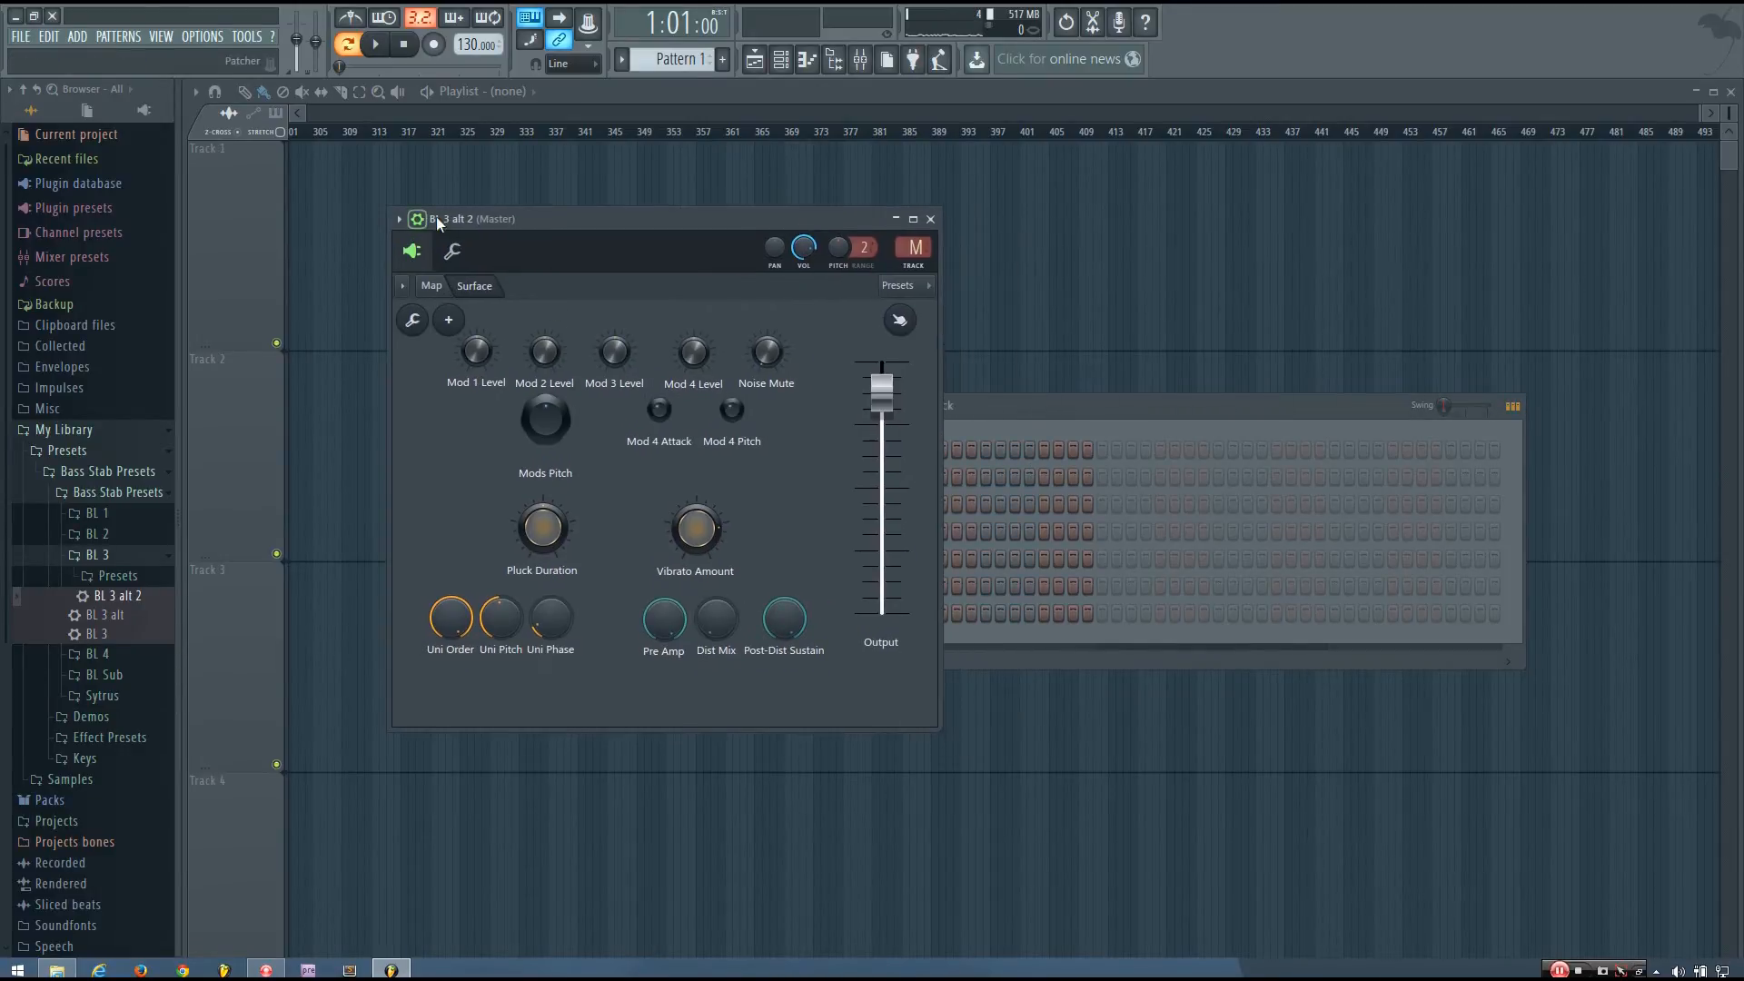
# - Audition the BL 3 alt 2 sound with a series of test notes, including G4
pyautogui.press('q')
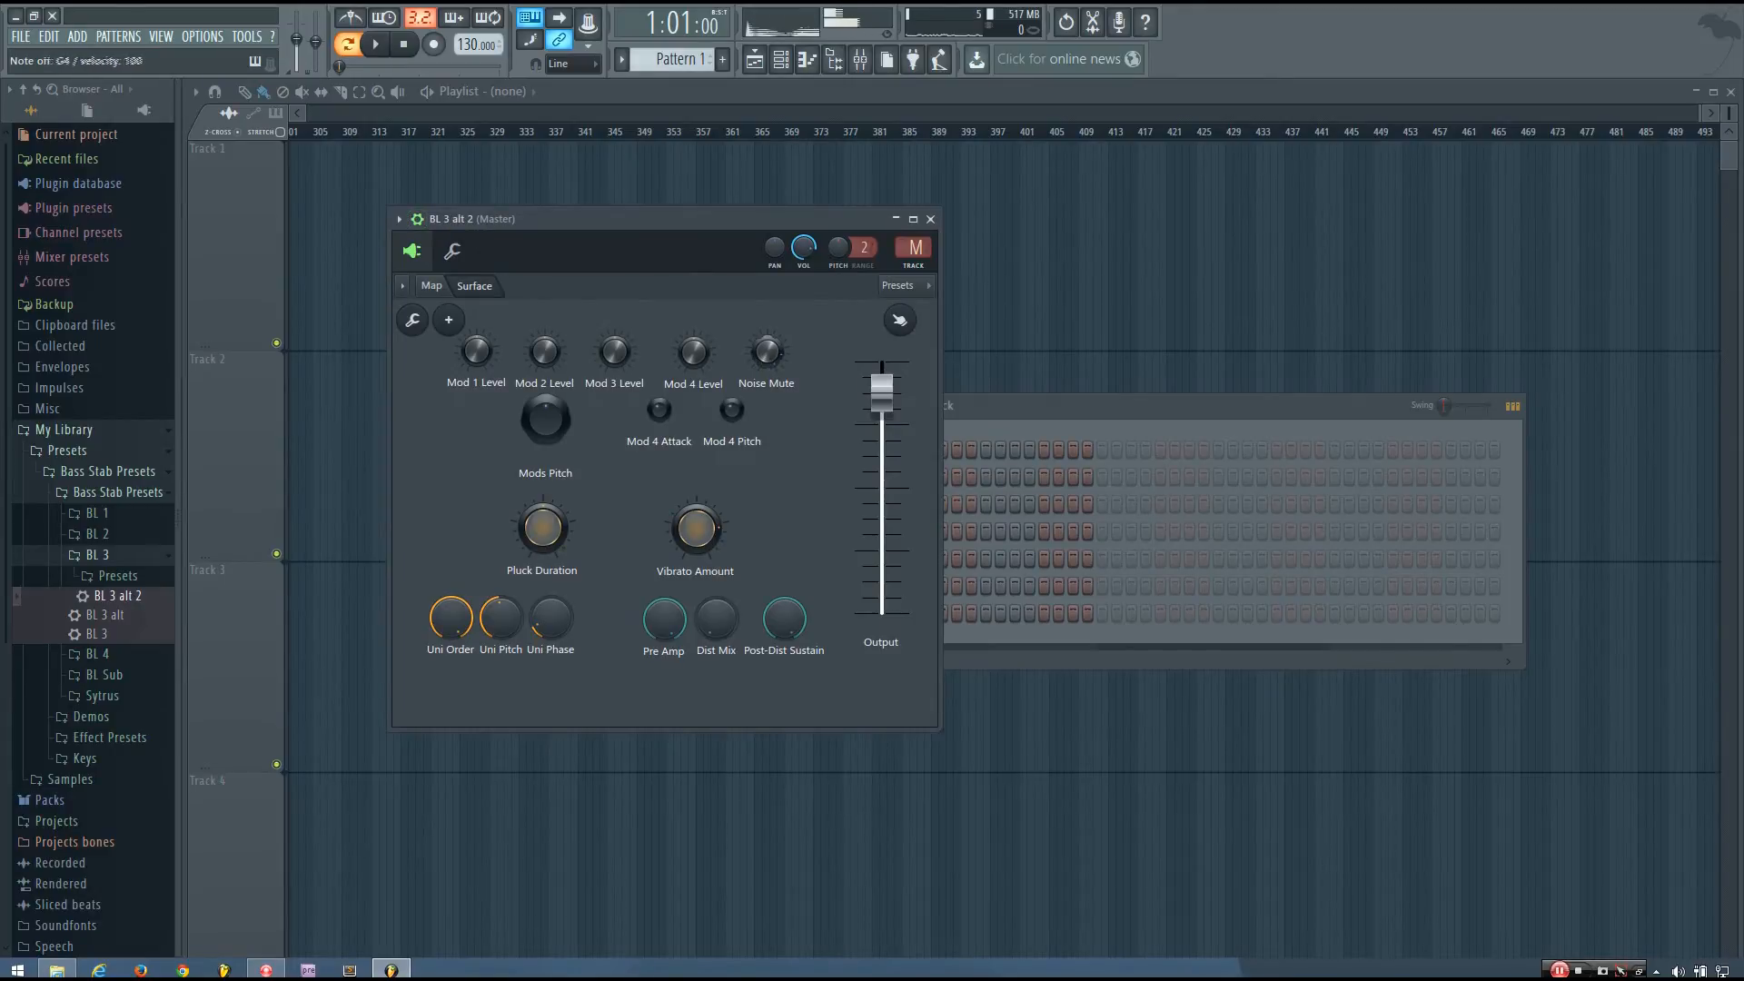
pyautogui.press('q')
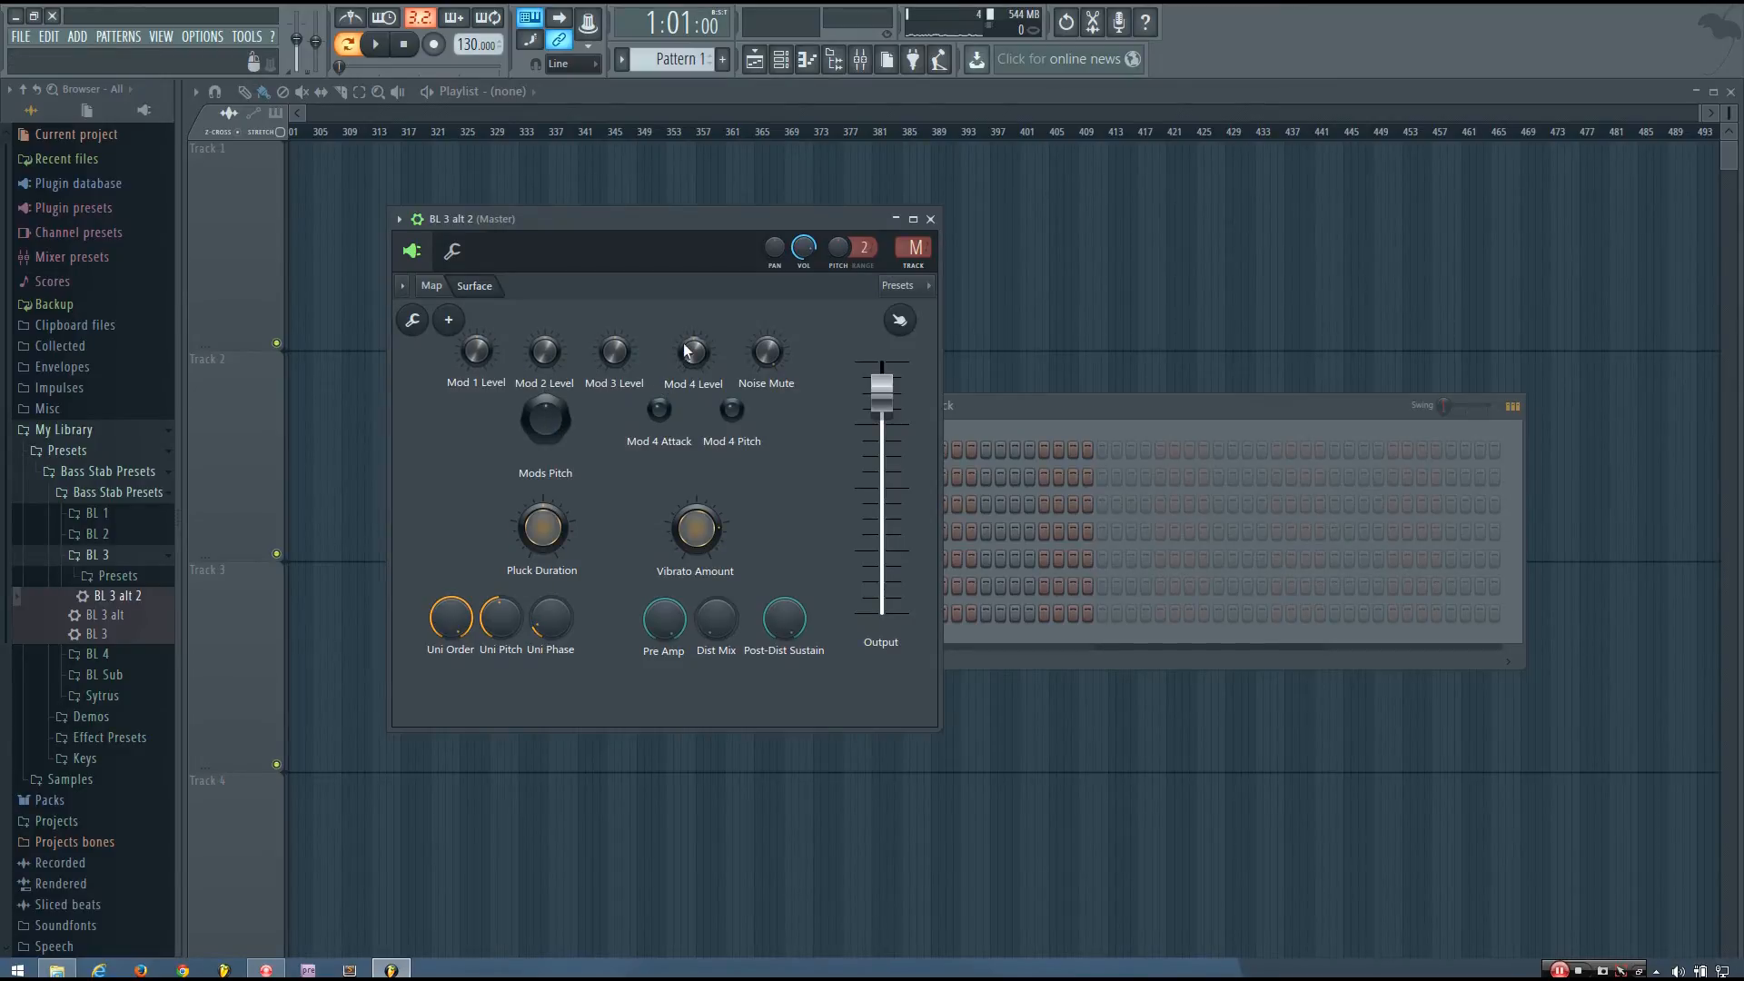
pyautogui.press('z')
pyautogui.press('z')
pyautogui.press('z')
pyautogui.press('x')
pyautogui.press('d')
pyautogui.press('q')
# - Lower the Mods Pitch knob in two passes, playing test notes including G4 between the adjustments
pyautogui.moveTo(545, 423); pyautogui.dragTo(545, 536)
pyautogui.press('q')
pyautogui.press('b')
pyautogui.press('q')
pyautogui.press('b')
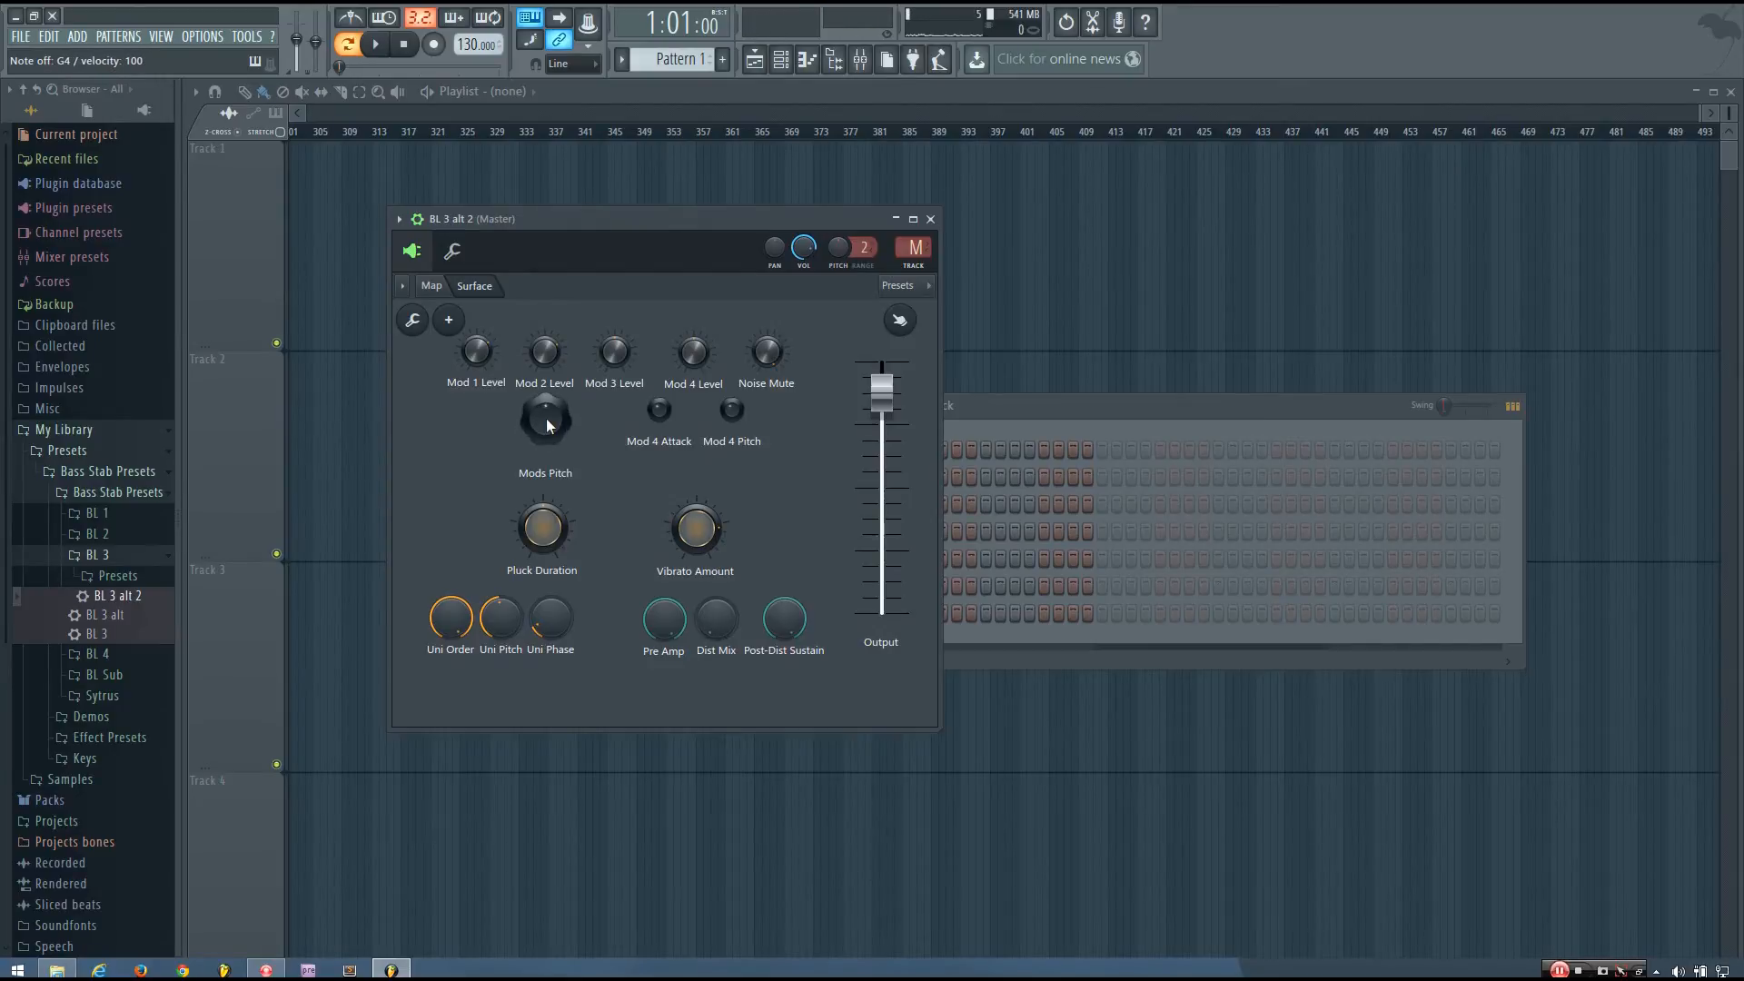
pyautogui.press('b')
pyautogui.press('b')
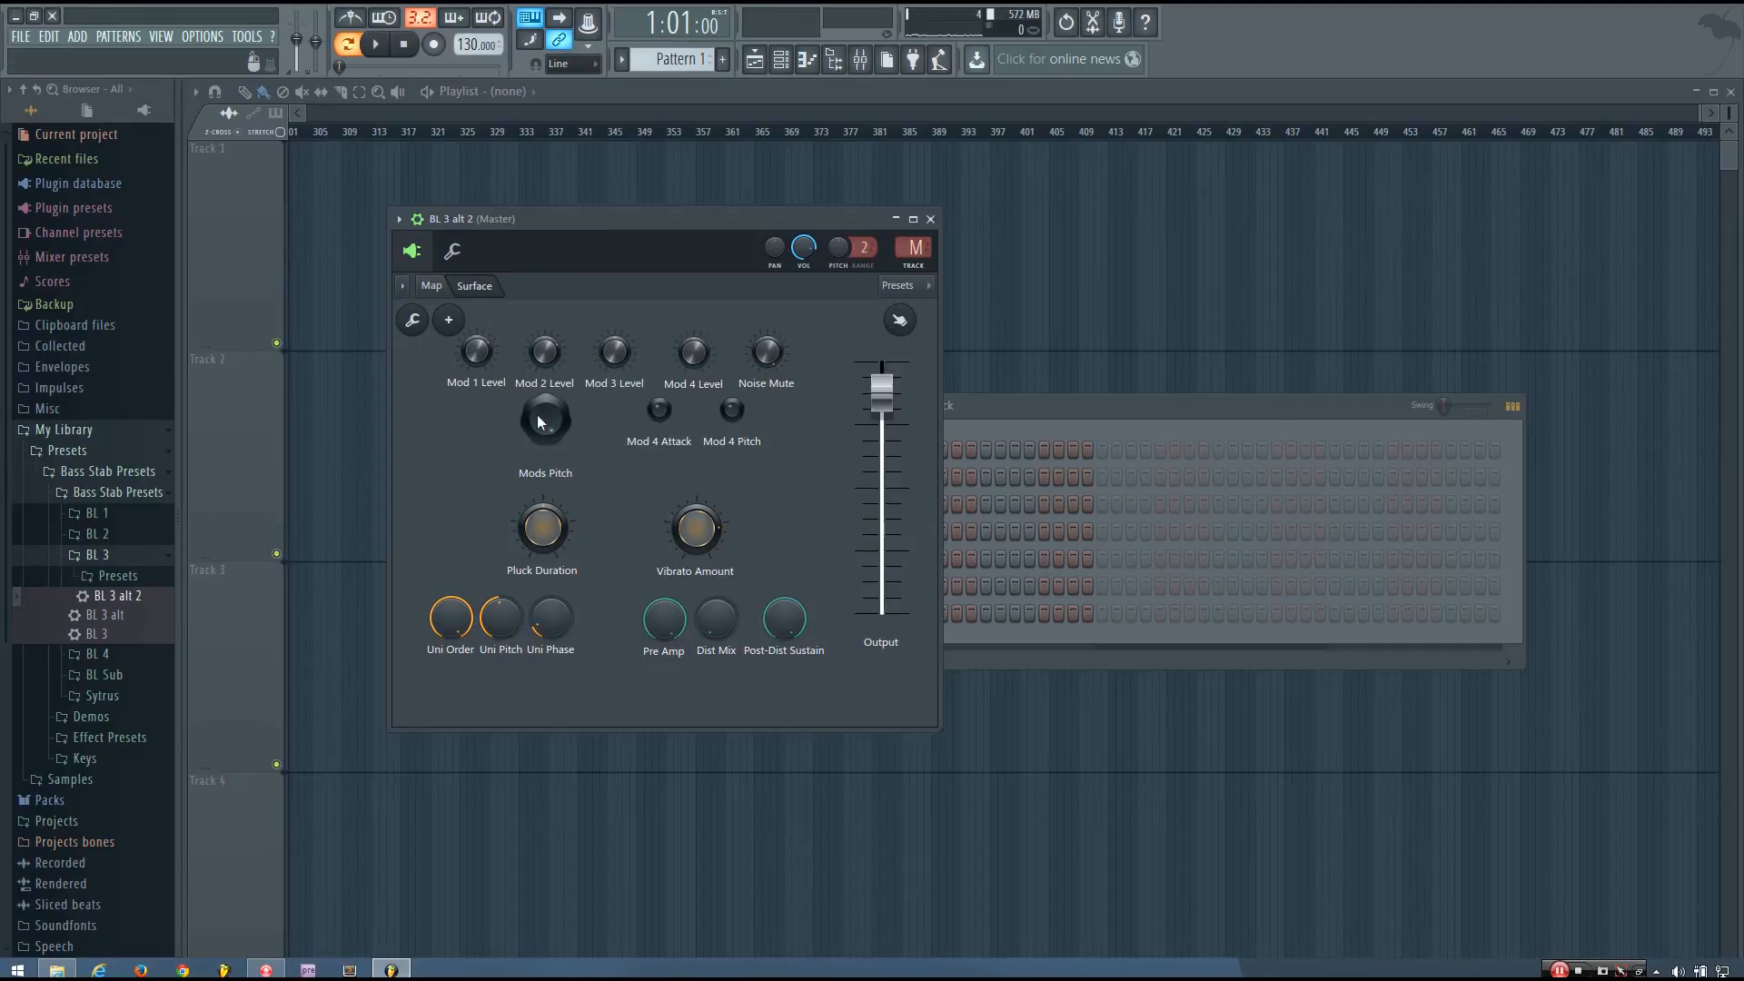
pyautogui.press('q')
pyautogui.press('q')
pyautogui.press('q')
pyautogui.moveTo(540, 423); pyautogui.dragTo(539, 554)
# - Raise the Pluck Duration knob and audition it with test notes, including G4
pyautogui.moveTo(541, 528); pyautogui.dragTo(541, 454)
pyautogui.press('d')
pyautogui.press('d')
pyautogui.press('z')
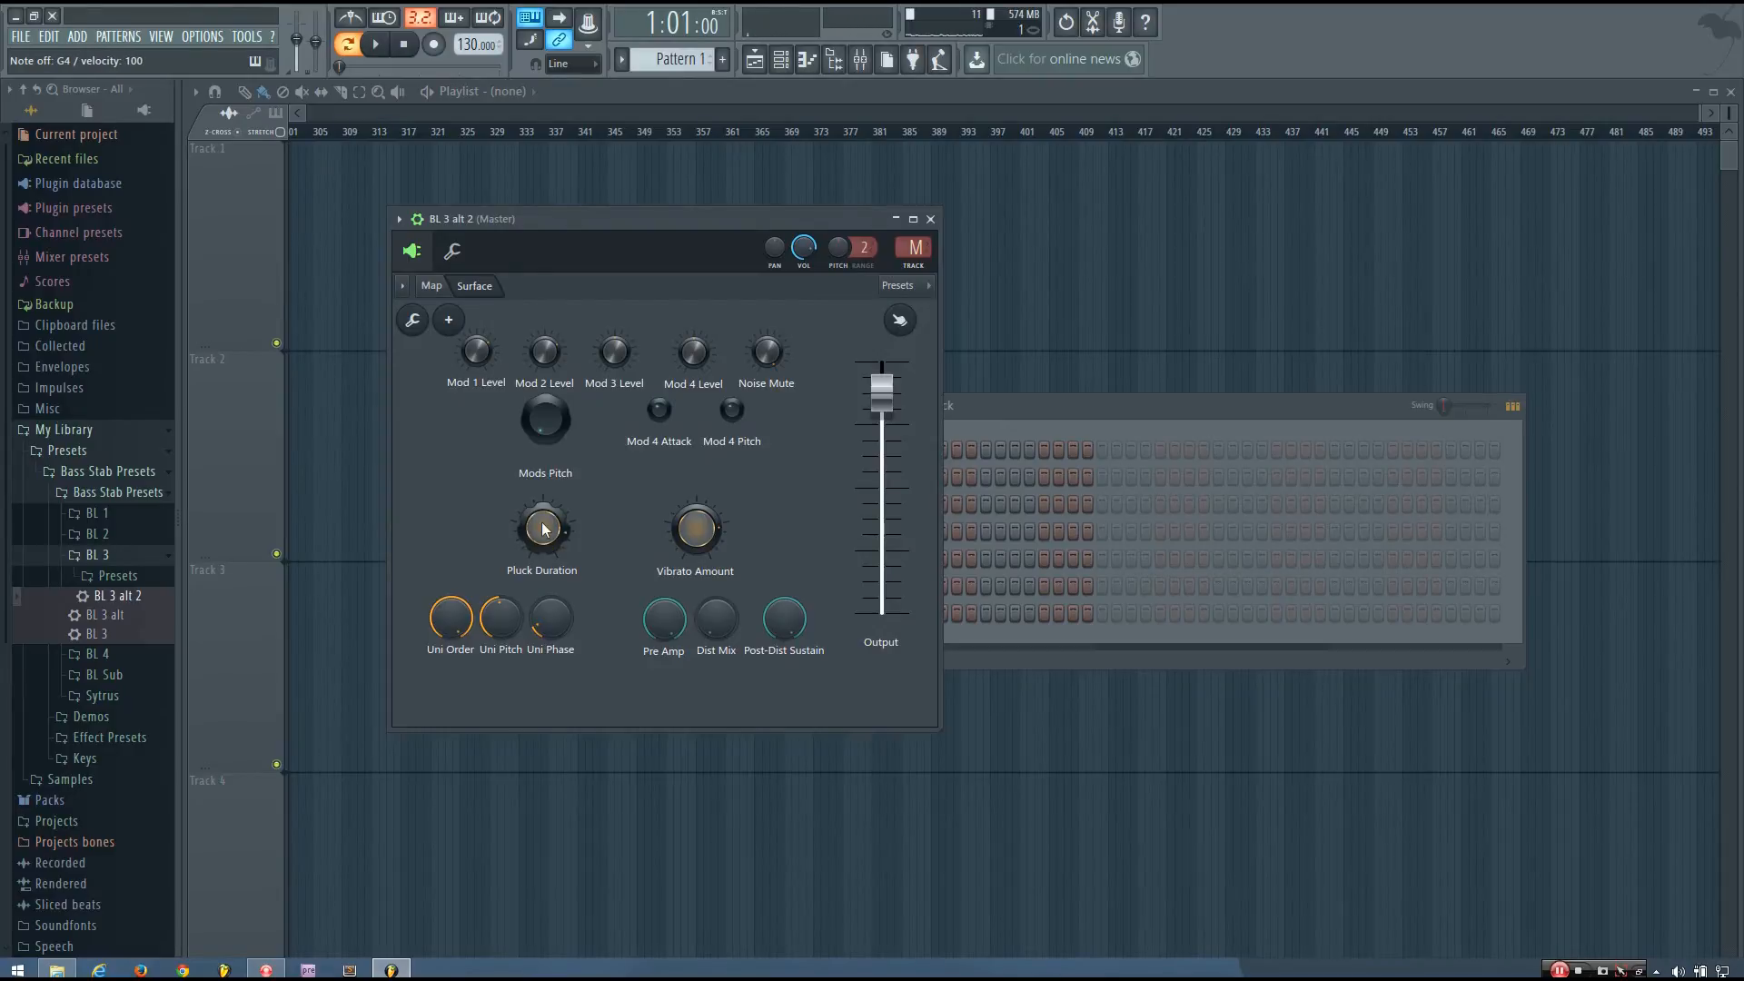
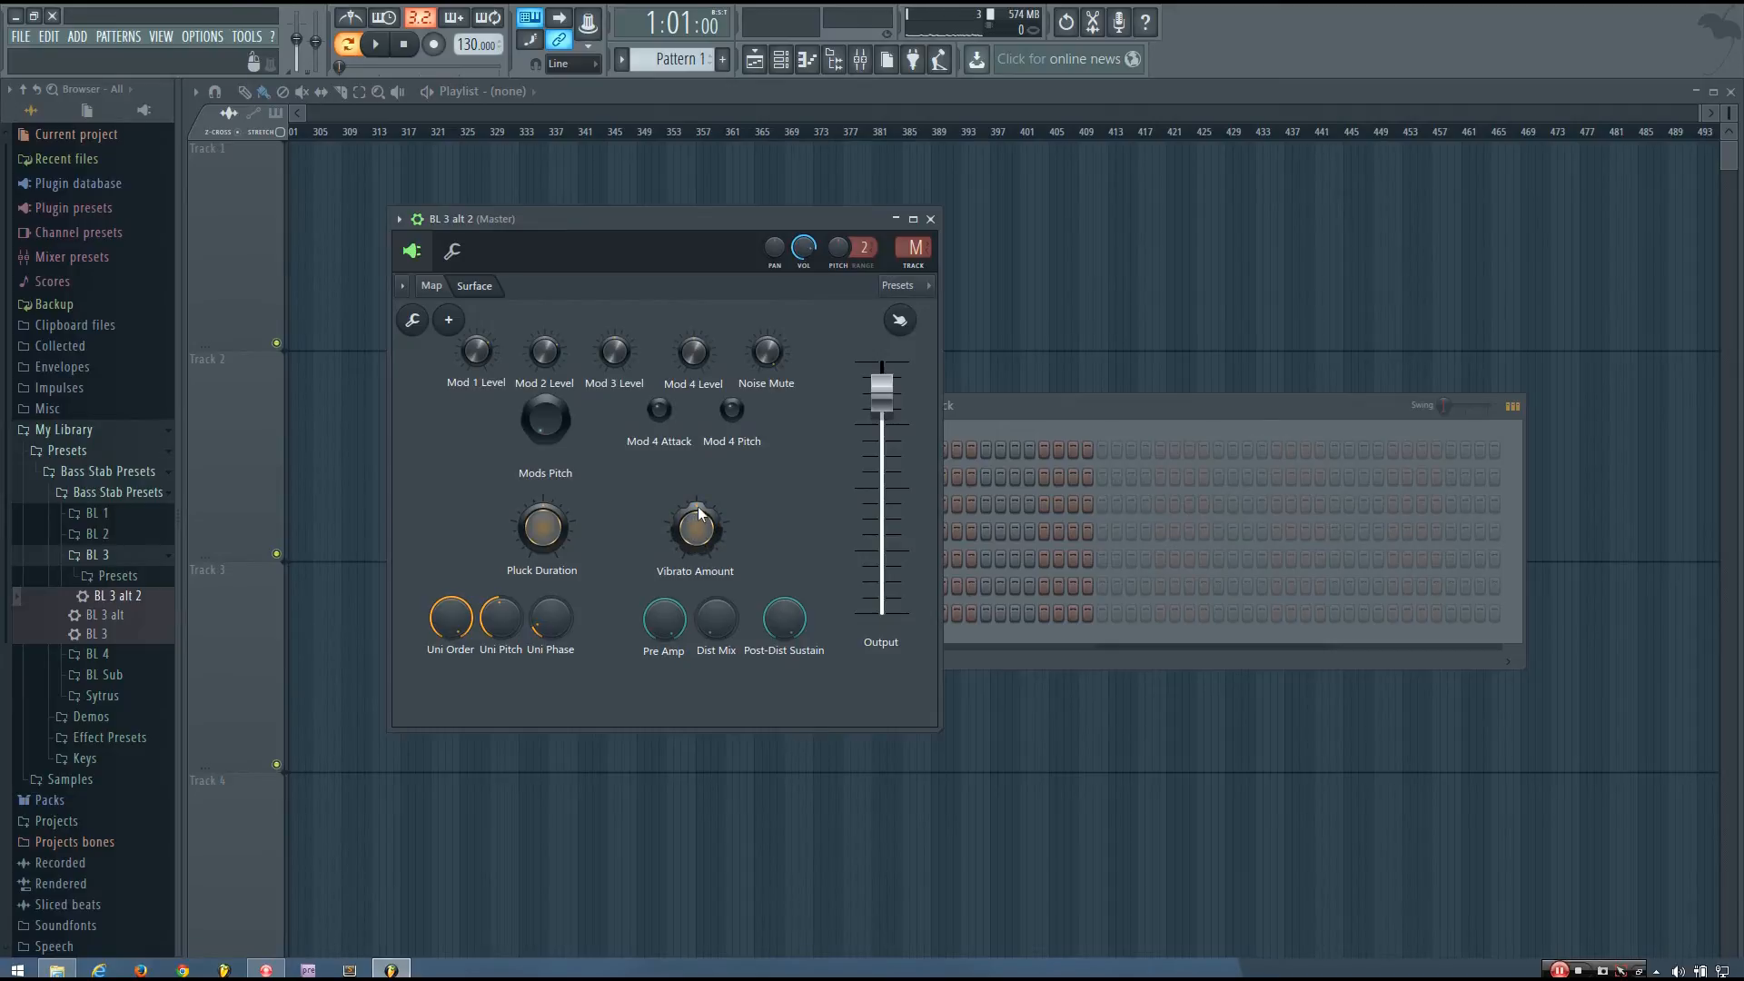
# - Audition the Vibrato Amount control with a run of test notes, including G5 and C6
pyautogui.press('v')
pyautogui.press('b')
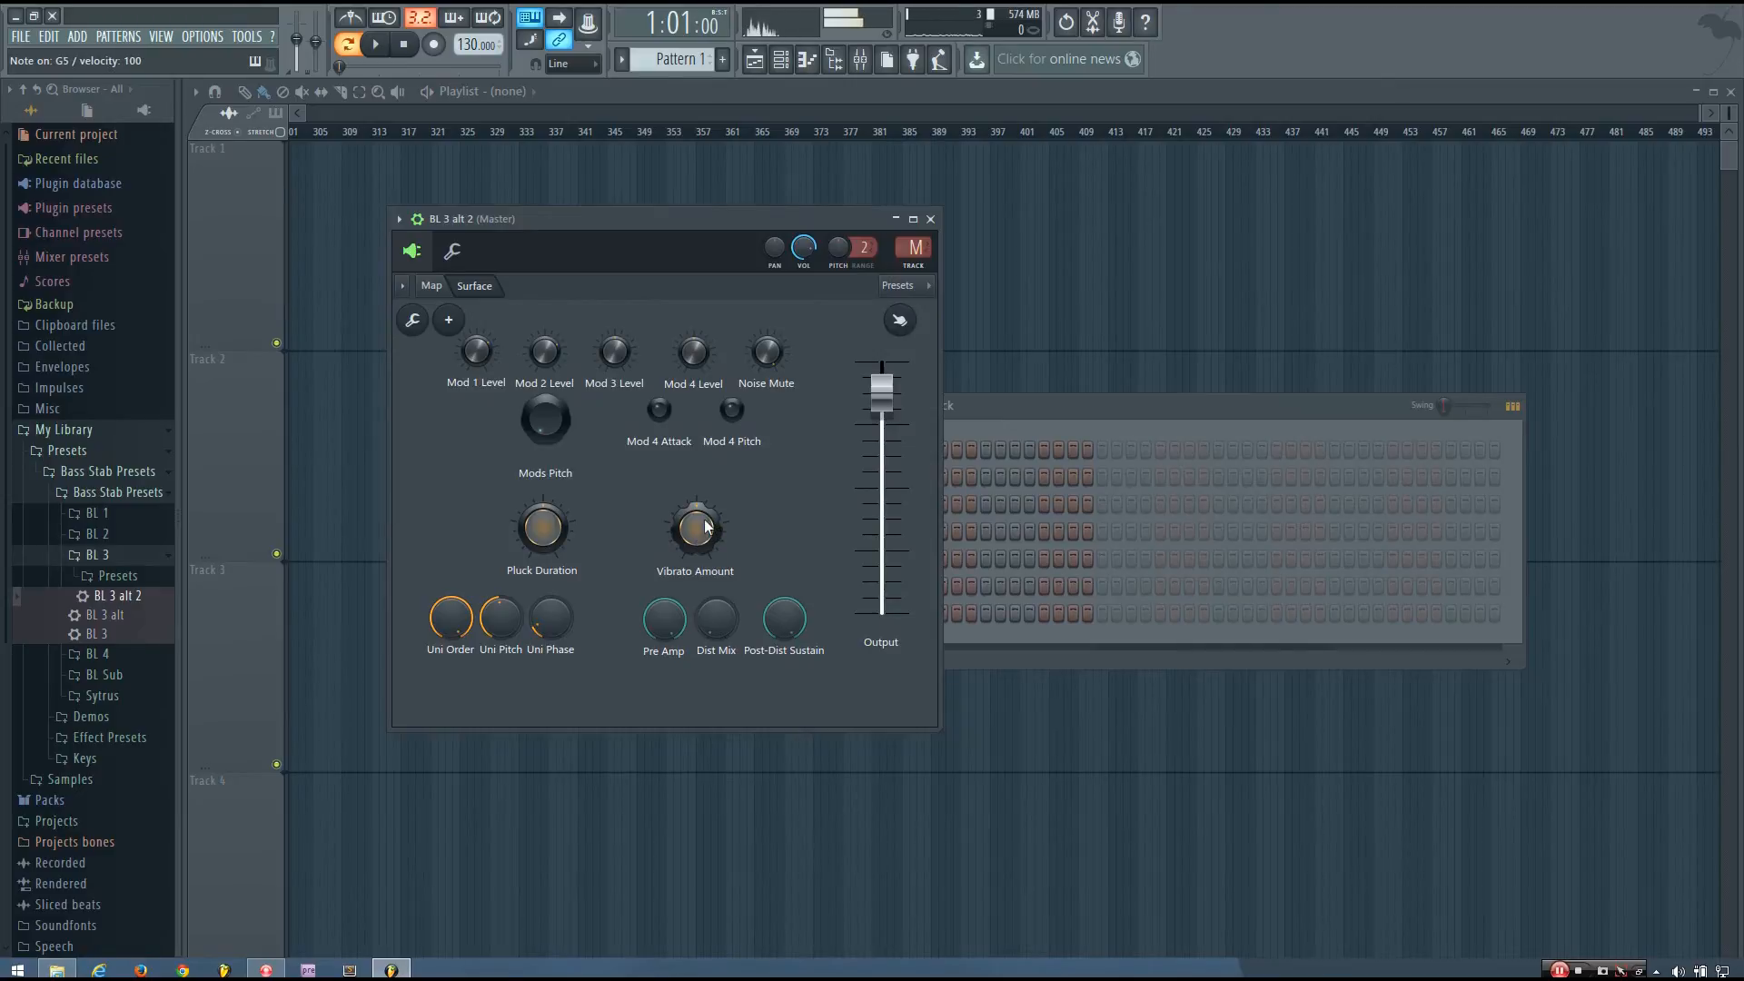
pyautogui.press('b')
pyautogui.press('n')
pyautogui.press('b')
pyautogui.press('b')
pyautogui.press(',')
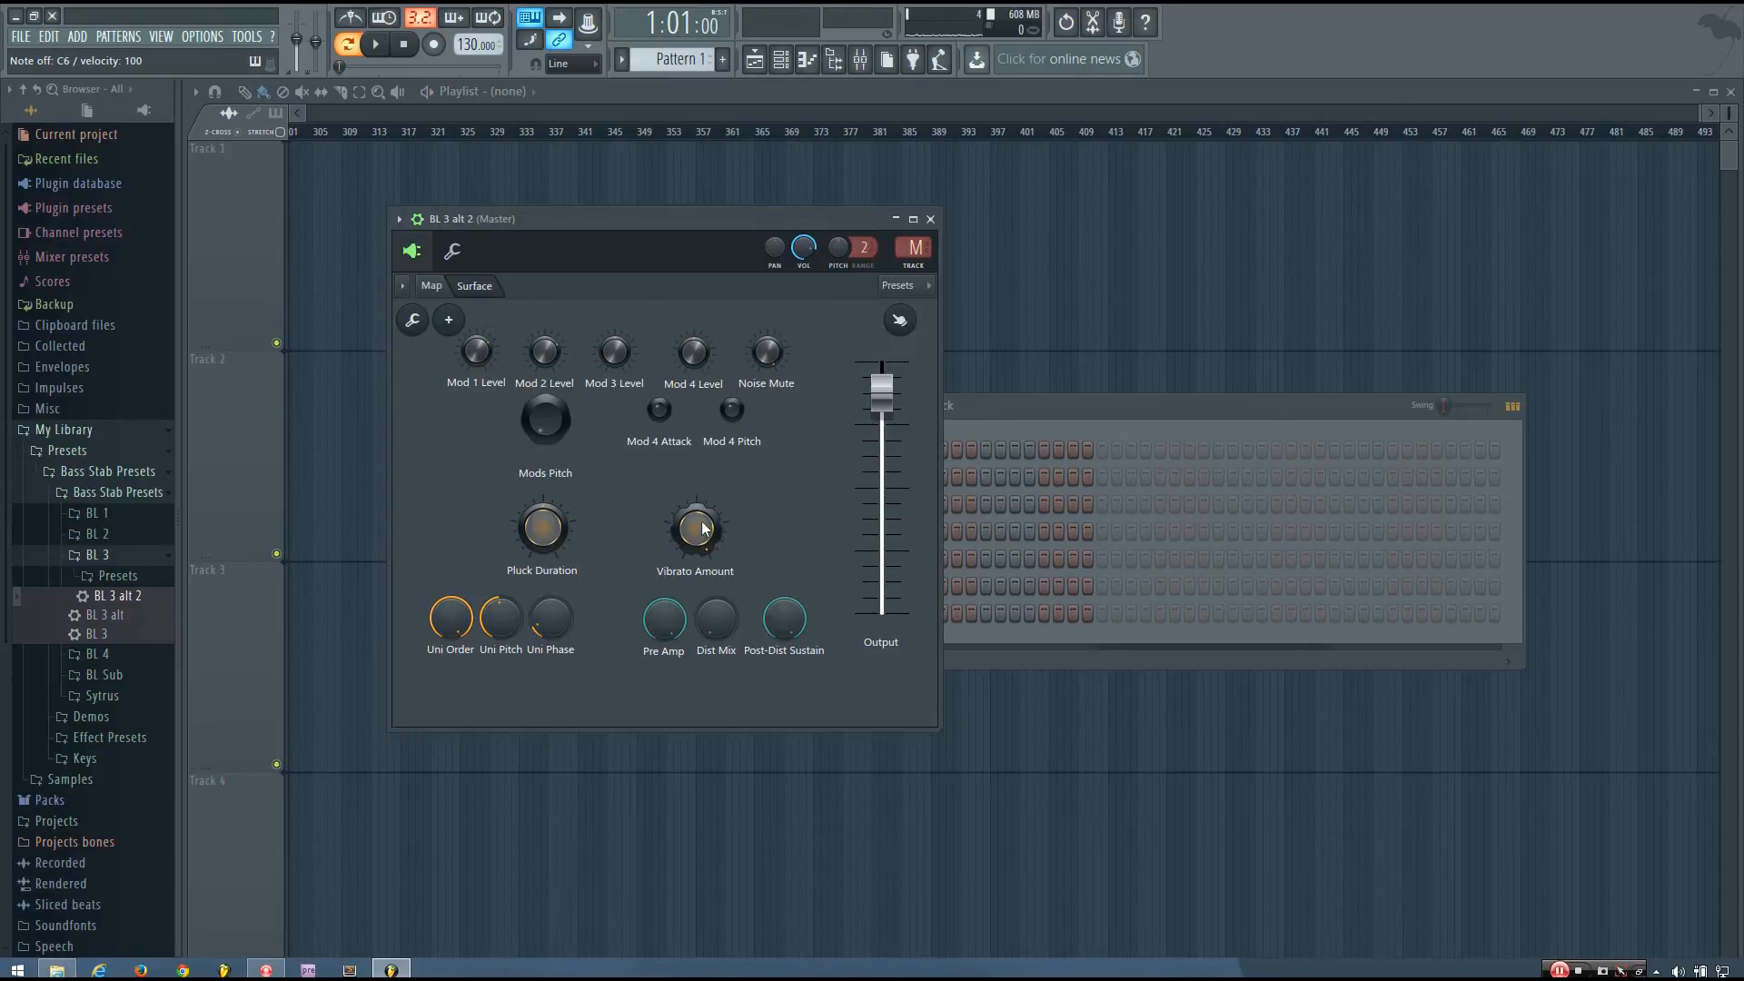
pyautogui.press(',')
pyautogui.press(',')
pyautogui.press(',')
# - Lower the Vibrato Amount knob, audition it with C6 test notes, and reset it to its default value
pyautogui.moveTo(705, 533); pyautogui.dragTo(705, 592)
pyautogui.press(',')
pyautogui.press(',')
pyautogui.press(',')
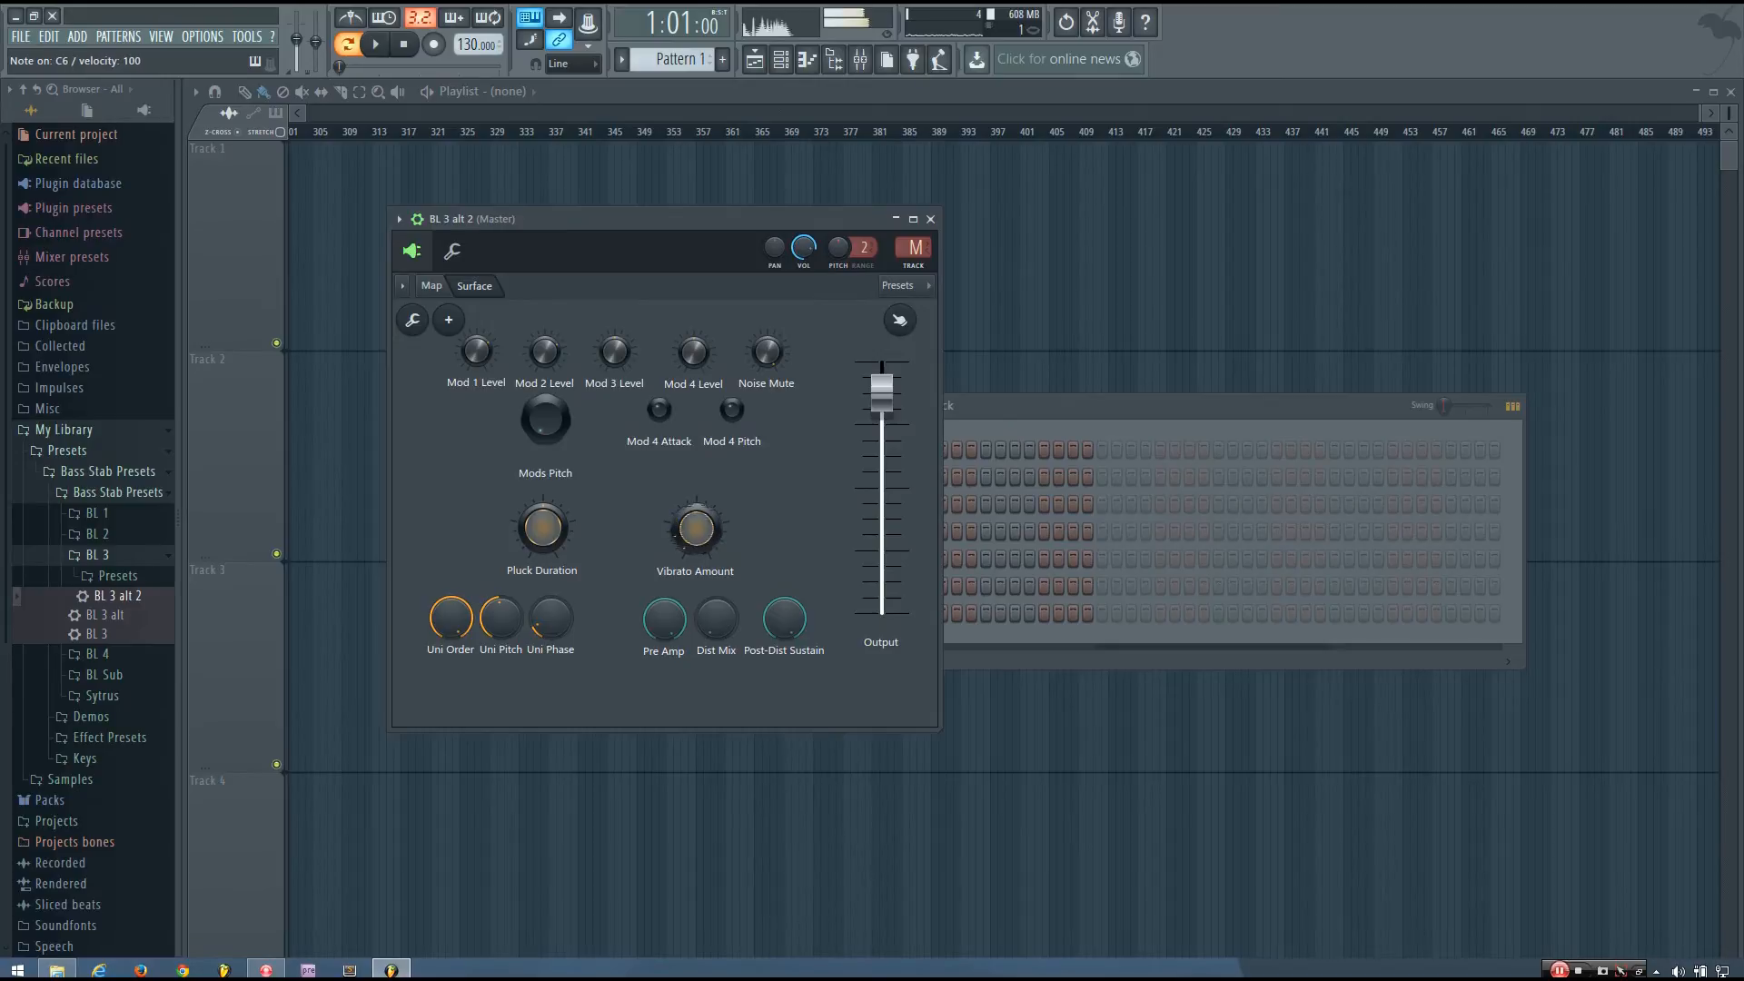
pyautogui.rightClick(692, 528)
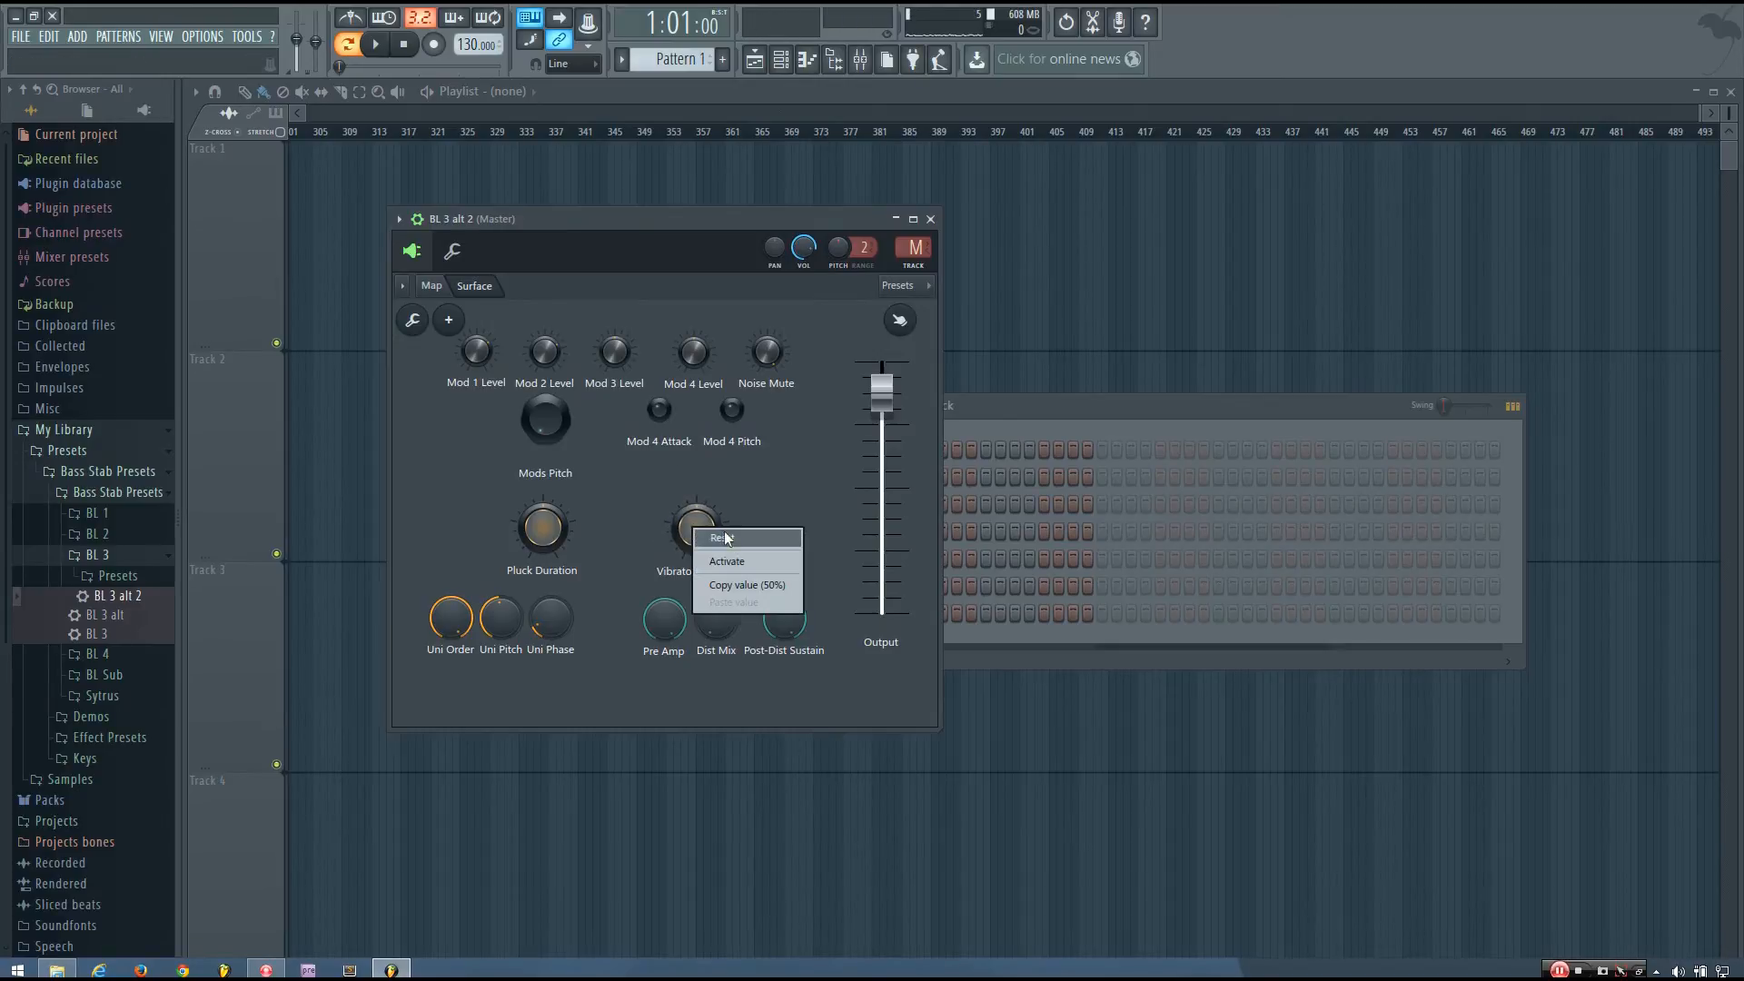
pyautogui.click(726, 538)
pyautogui.press(',')
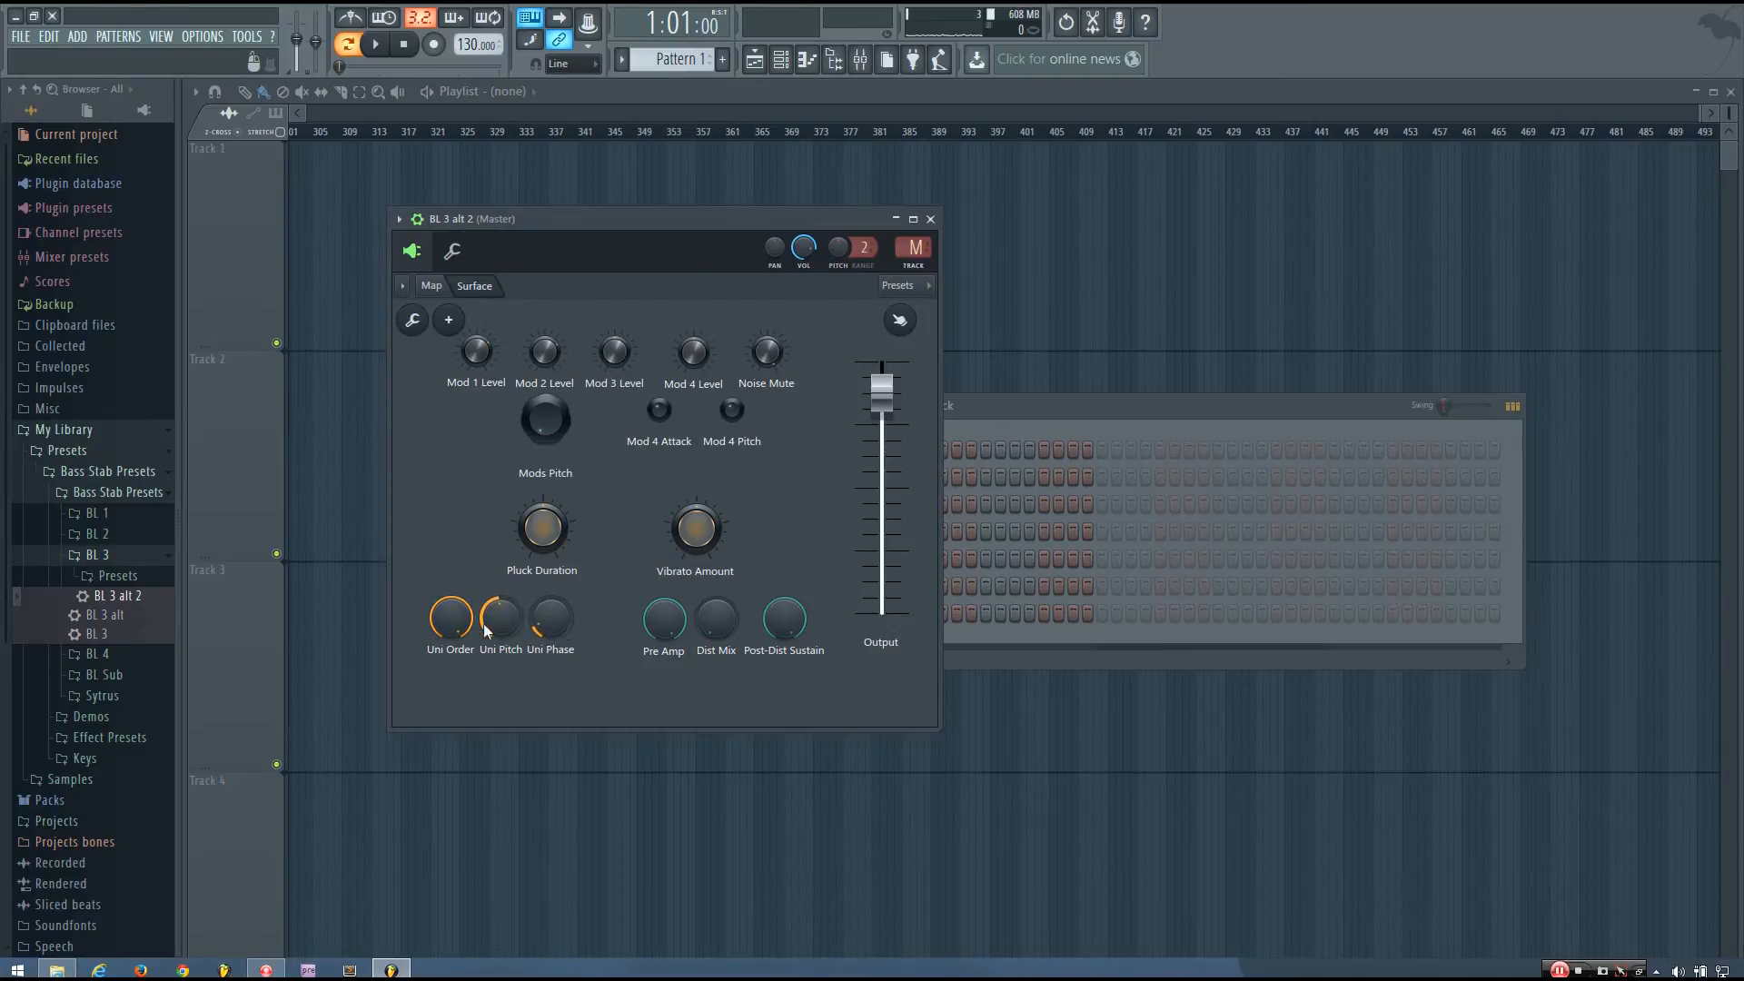
# - Raise the Uni Pitch knob to its maximum and audition it with test notes, including C5 and D#5
pyautogui.press('z')
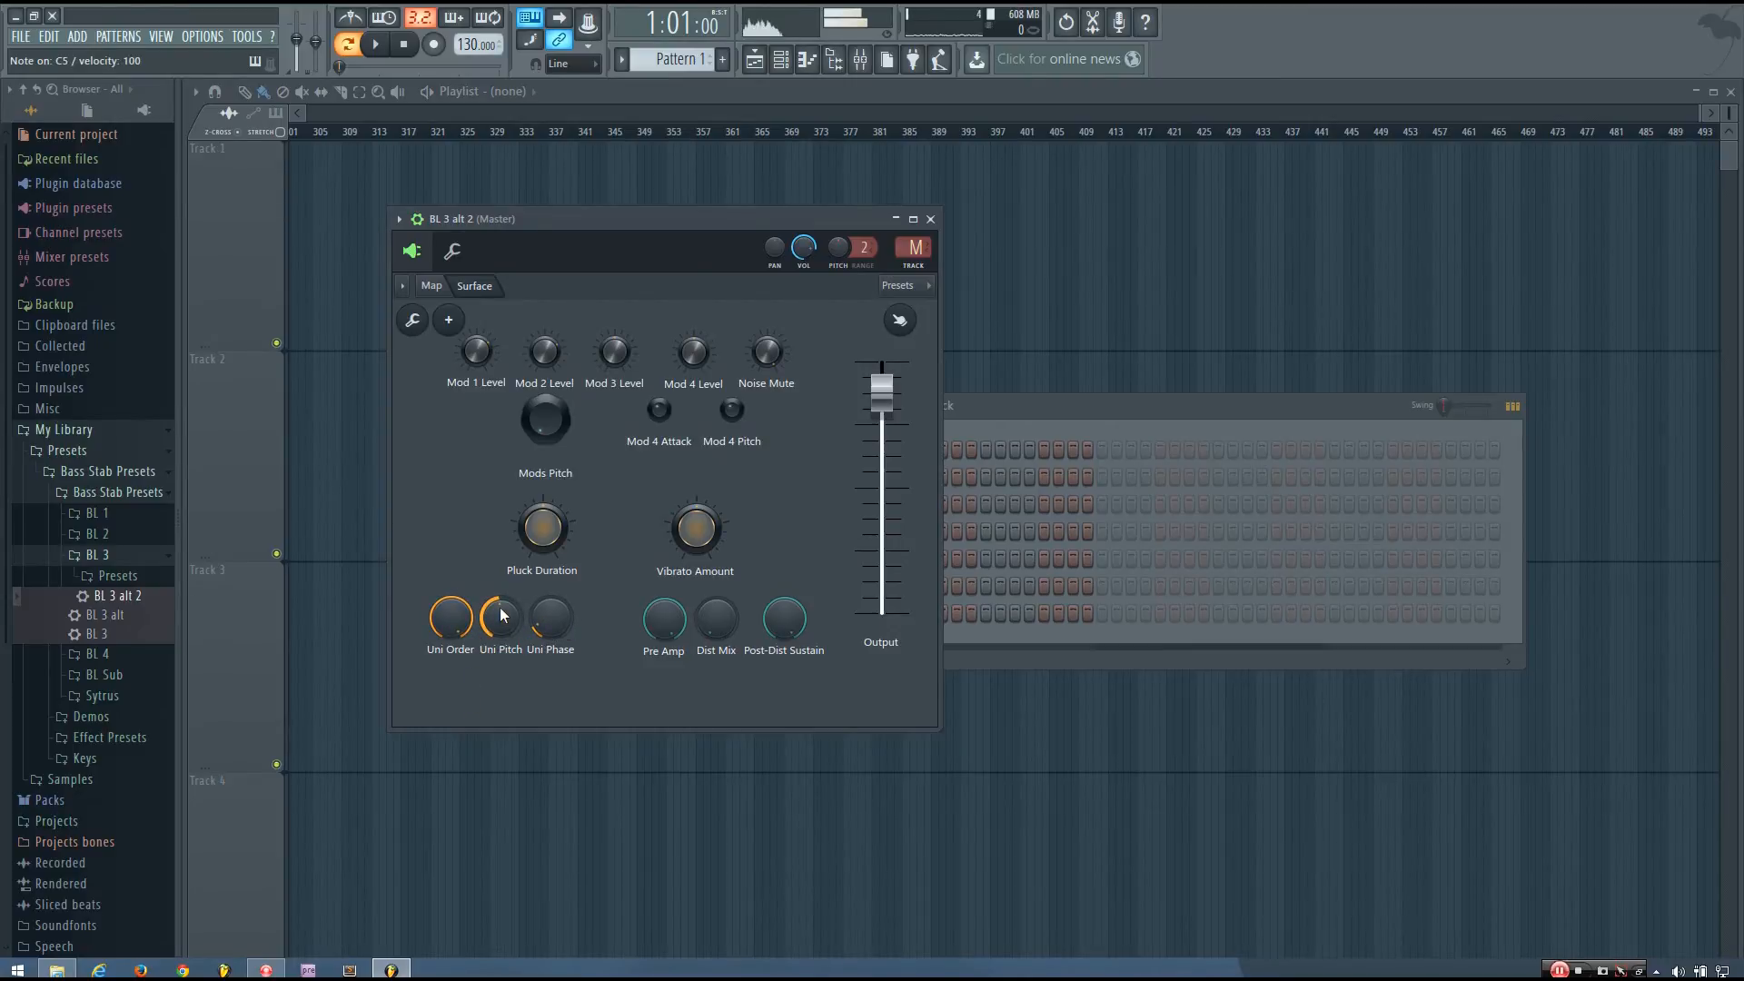
pyautogui.moveTo(554, 422); pyautogui.dragTo(554, 364)
pyautogui.press('z')
pyautogui.press('d')
pyautogui.press('z')
pyautogui.moveTo(505, 617); pyautogui.dragTo(510, 563)
pyautogui.press('b')
pyautogui.press('d')
pyautogui.press('z')
pyautogui.press('b')
pyautogui.press('d')
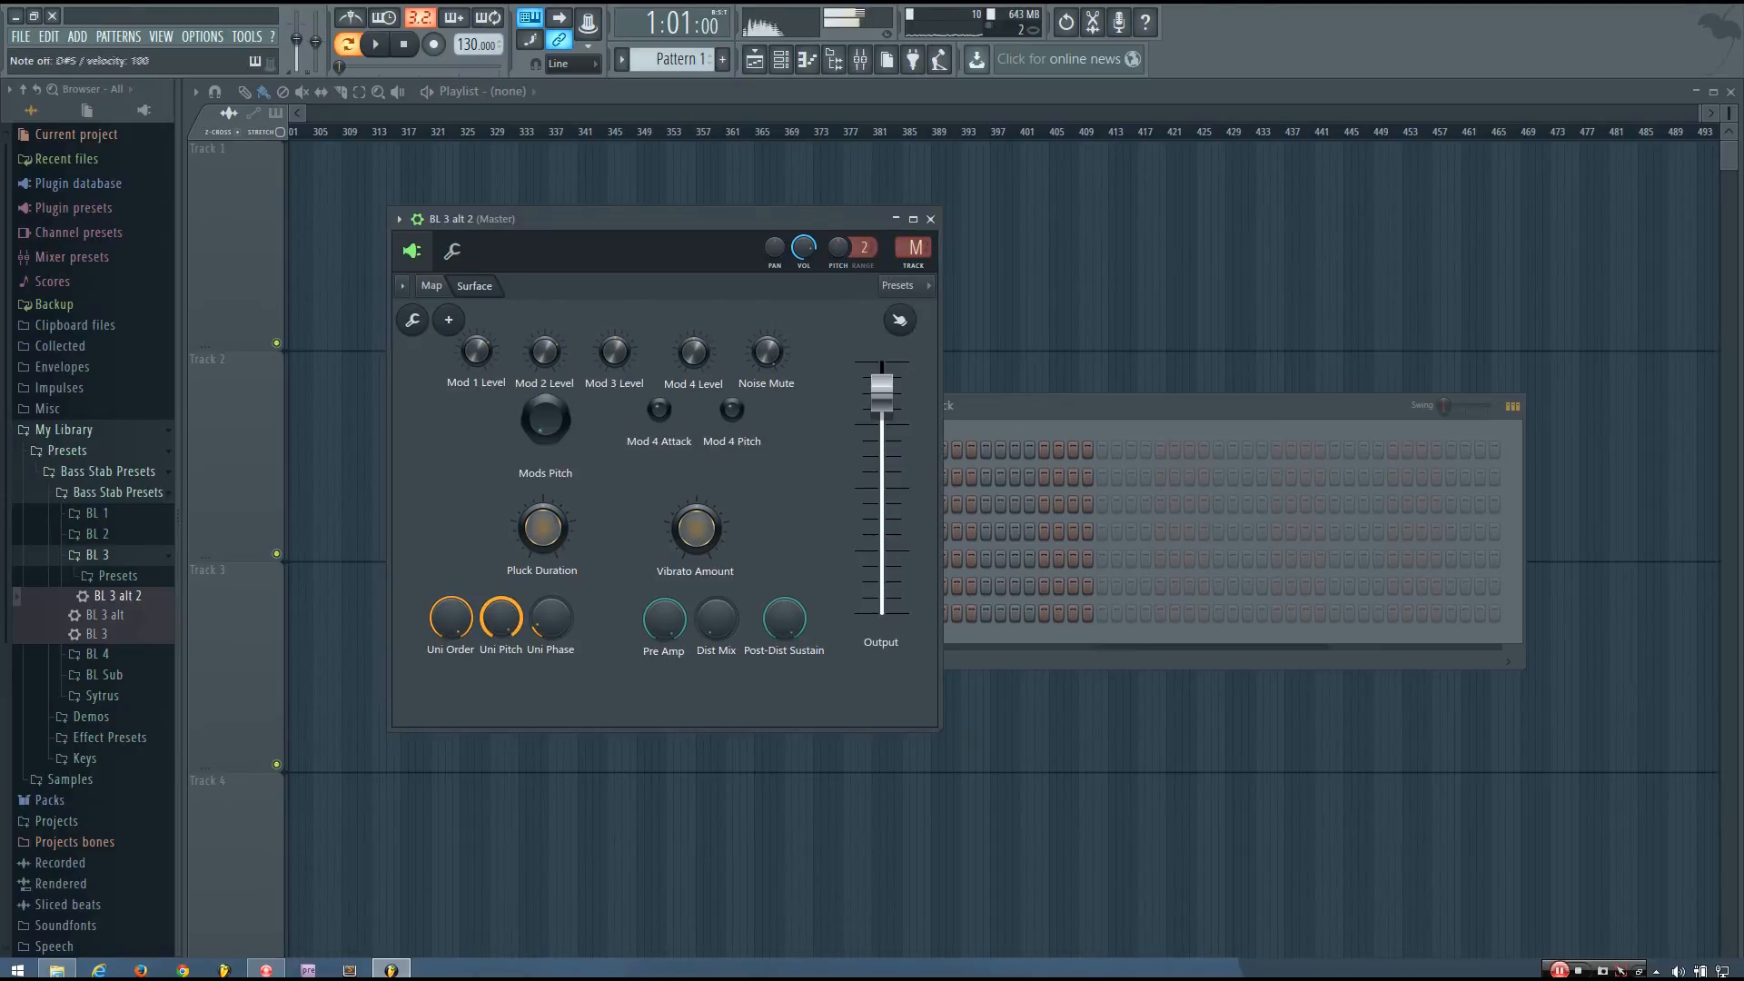
# - Readjust the Uni Pitch knob and lower Uni Phase to its minimum, playing test notes including C5
pyautogui.moveTo(512, 624); pyautogui.dragTo(514, 649)
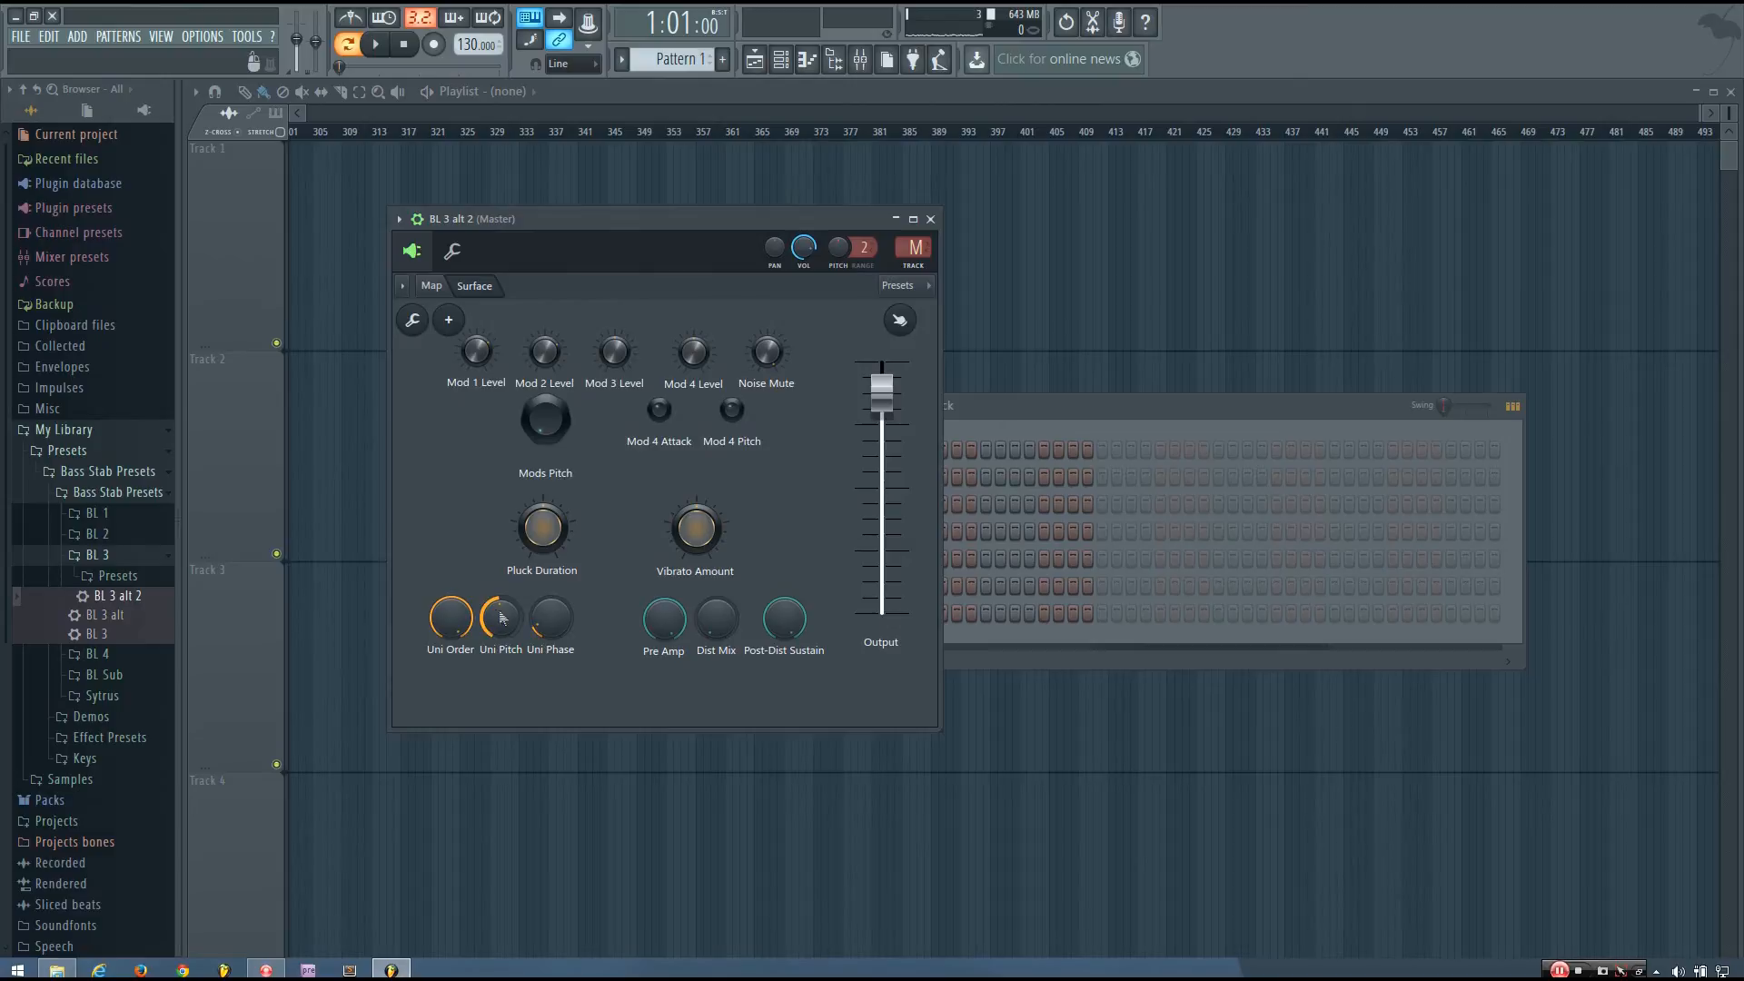
pyautogui.press('z')
pyautogui.moveTo(518, 615)
pyautogui.mouseDown()
pyautogui.moveTo(542, 570)
pyautogui.moveTo(540, 621)
pyautogui.mouseUp()
pyautogui.press('d')
pyautogui.press('z')
pyautogui.press('d')
pyautogui.press('z')
pyautogui.press('z')
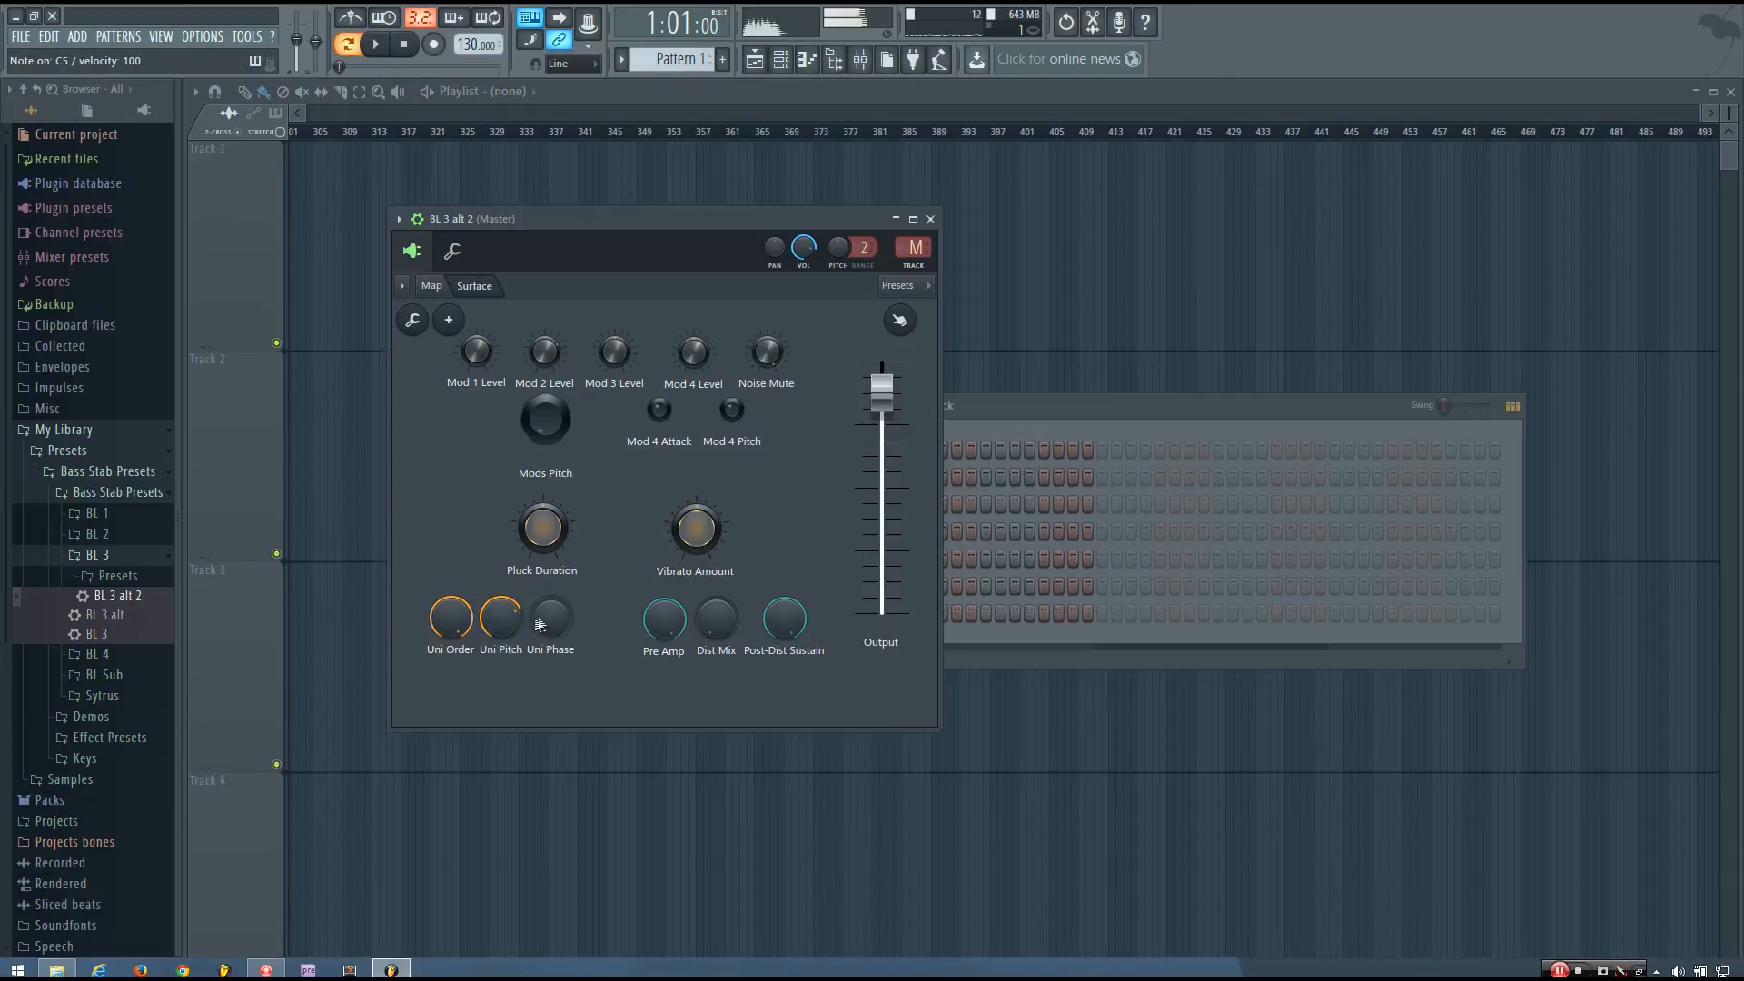
pyautogui.press('d')
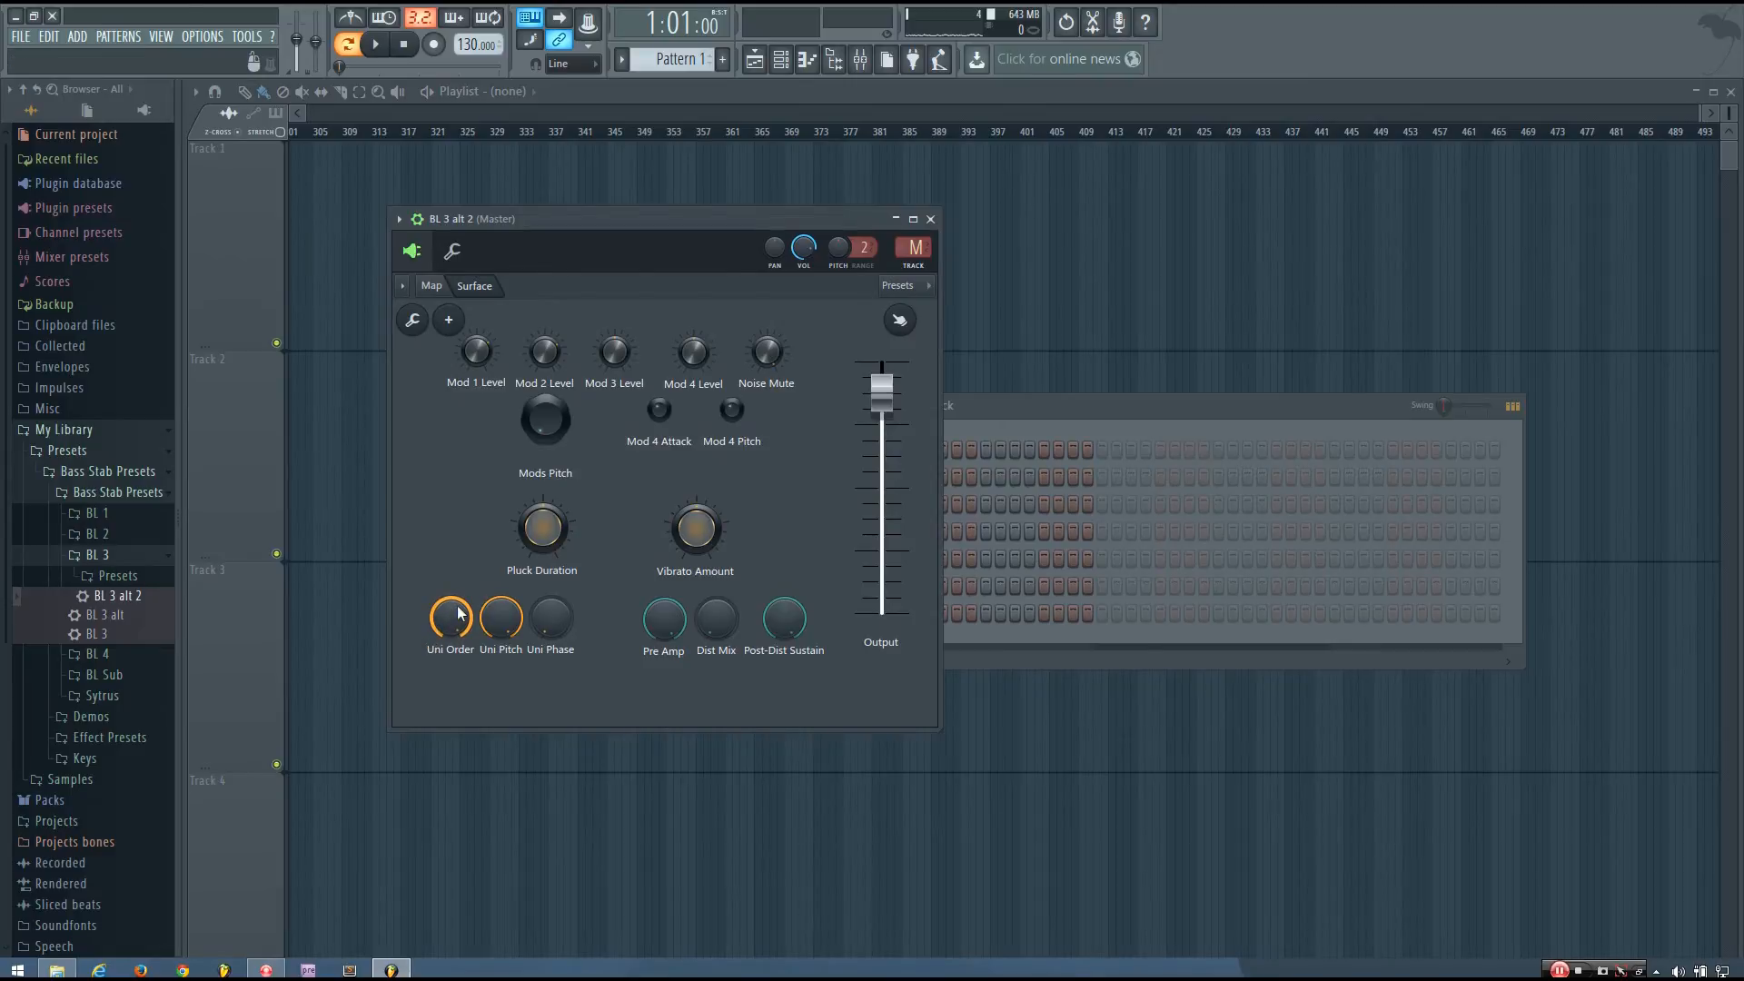
# - Lower the Uni Order knob to its minimum, audition it with test notes including C5, and return it to maximum
pyautogui.press('z')
pyautogui.press('z')
pyautogui.press('z')
pyautogui.moveTo(456, 618); pyautogui.dragTo(456, 699)
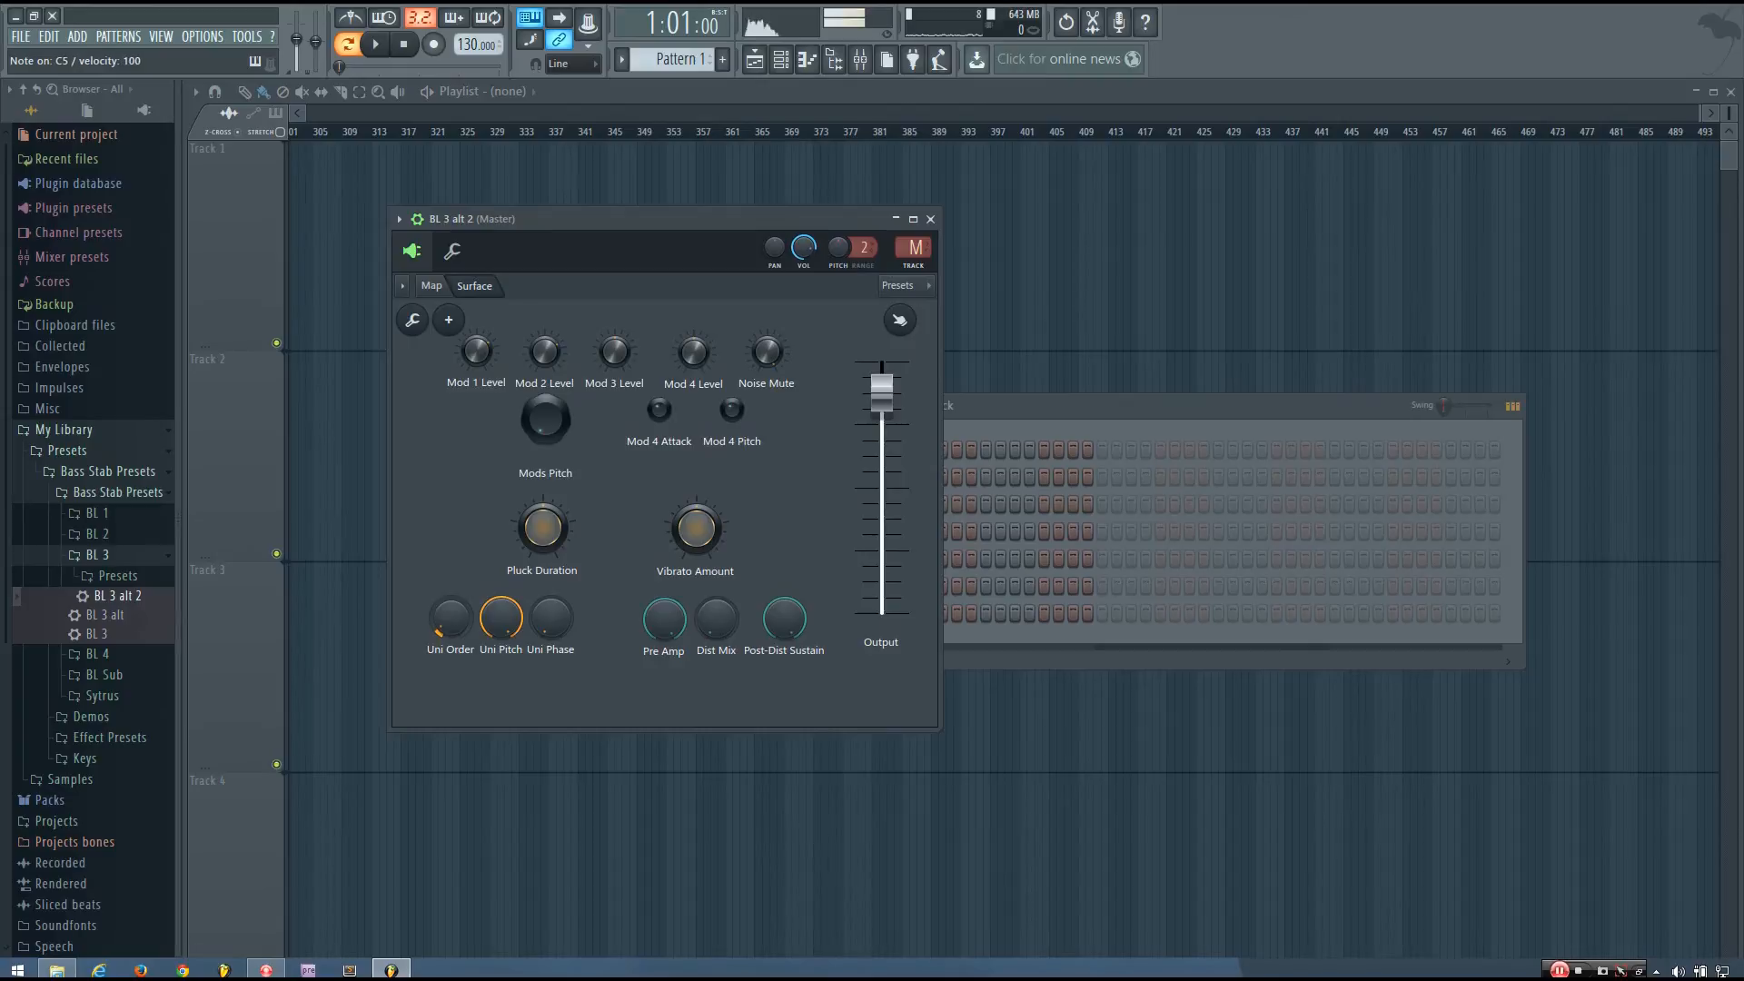
pyautogui.moveTo(454, 614); pyautogui.dragTo(454, 636)
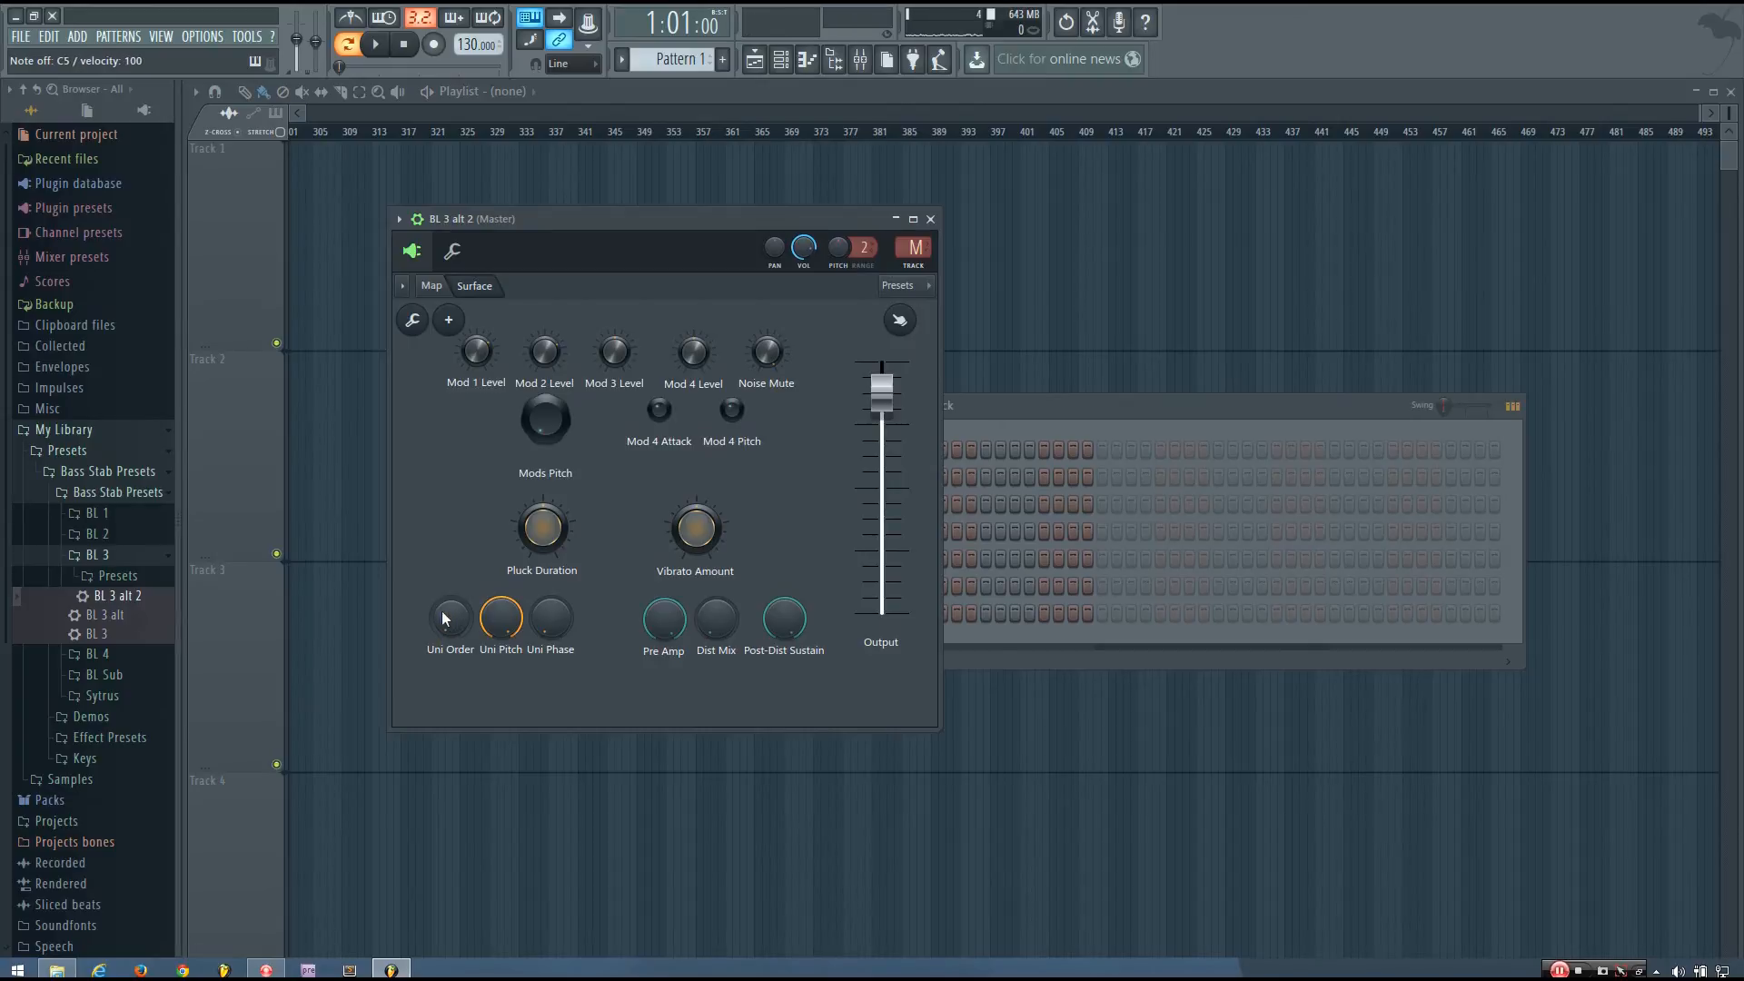
pyautogui.press(',')
pyautogui.press('h')
pyautogui.press('b')
pyautogui.moveTo(458, 624); pyautogui.dragTo(445, 540)
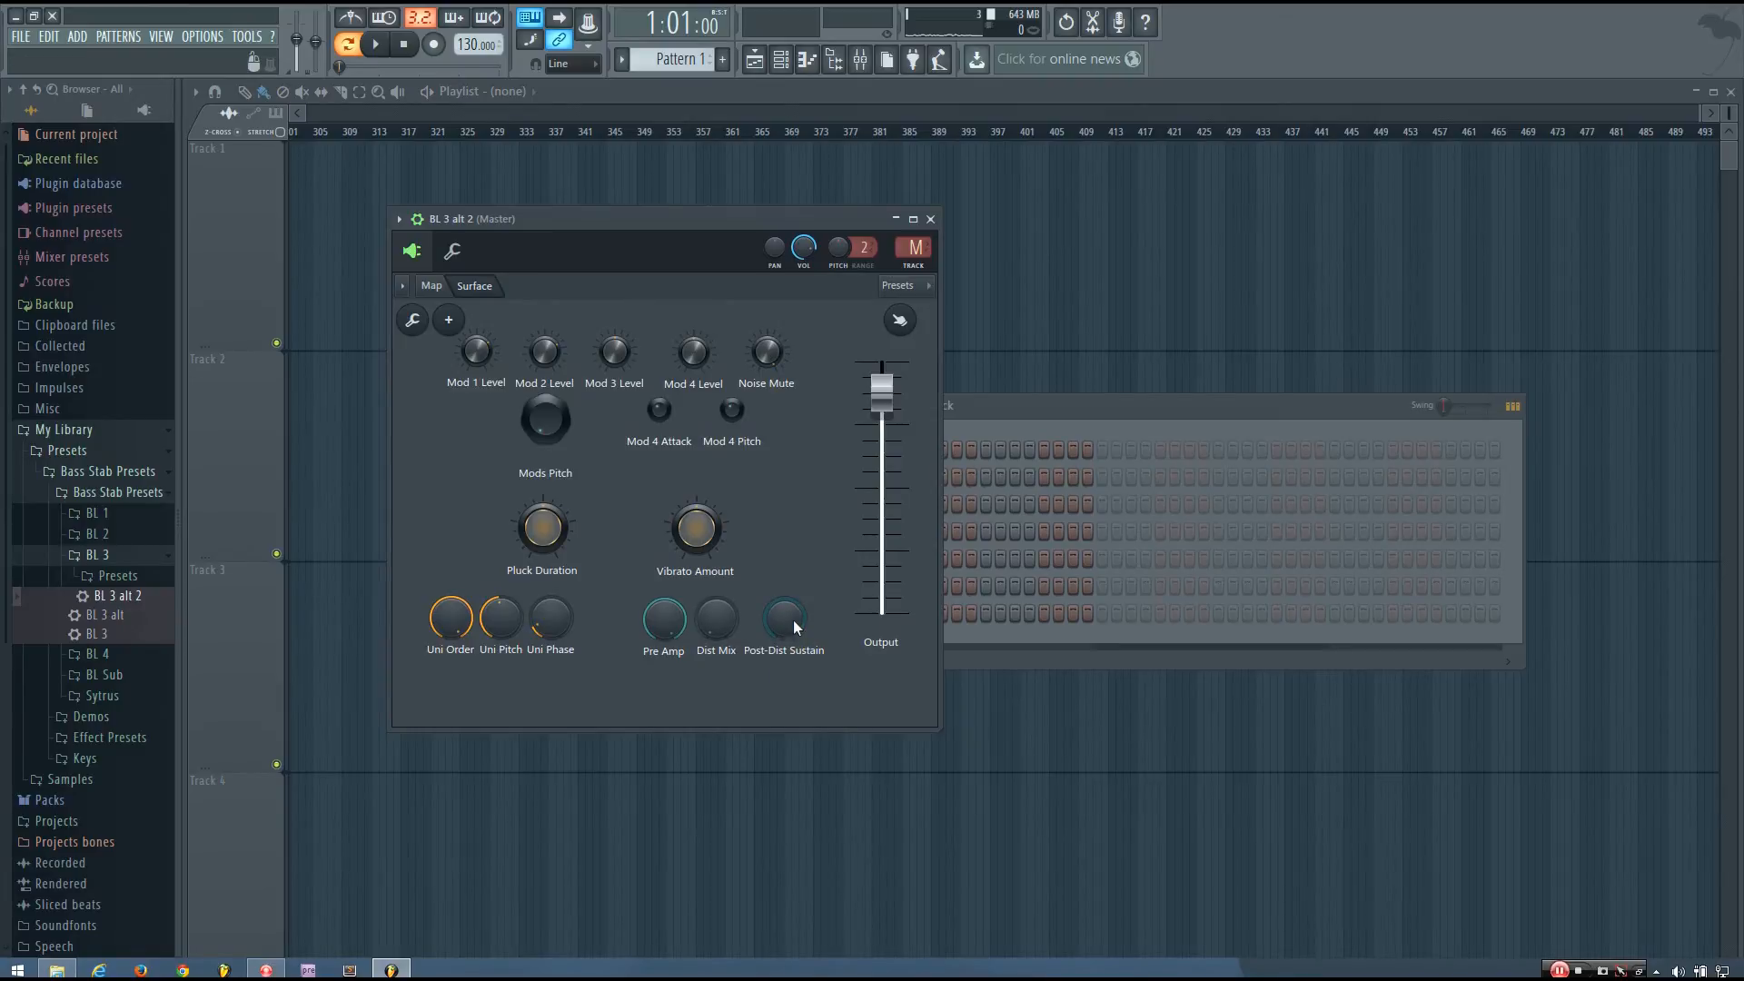
# - Lower the Post-Dist Sustain knob to its minimum and audition the change with repeated G4 notes
pyautogui.press('b')
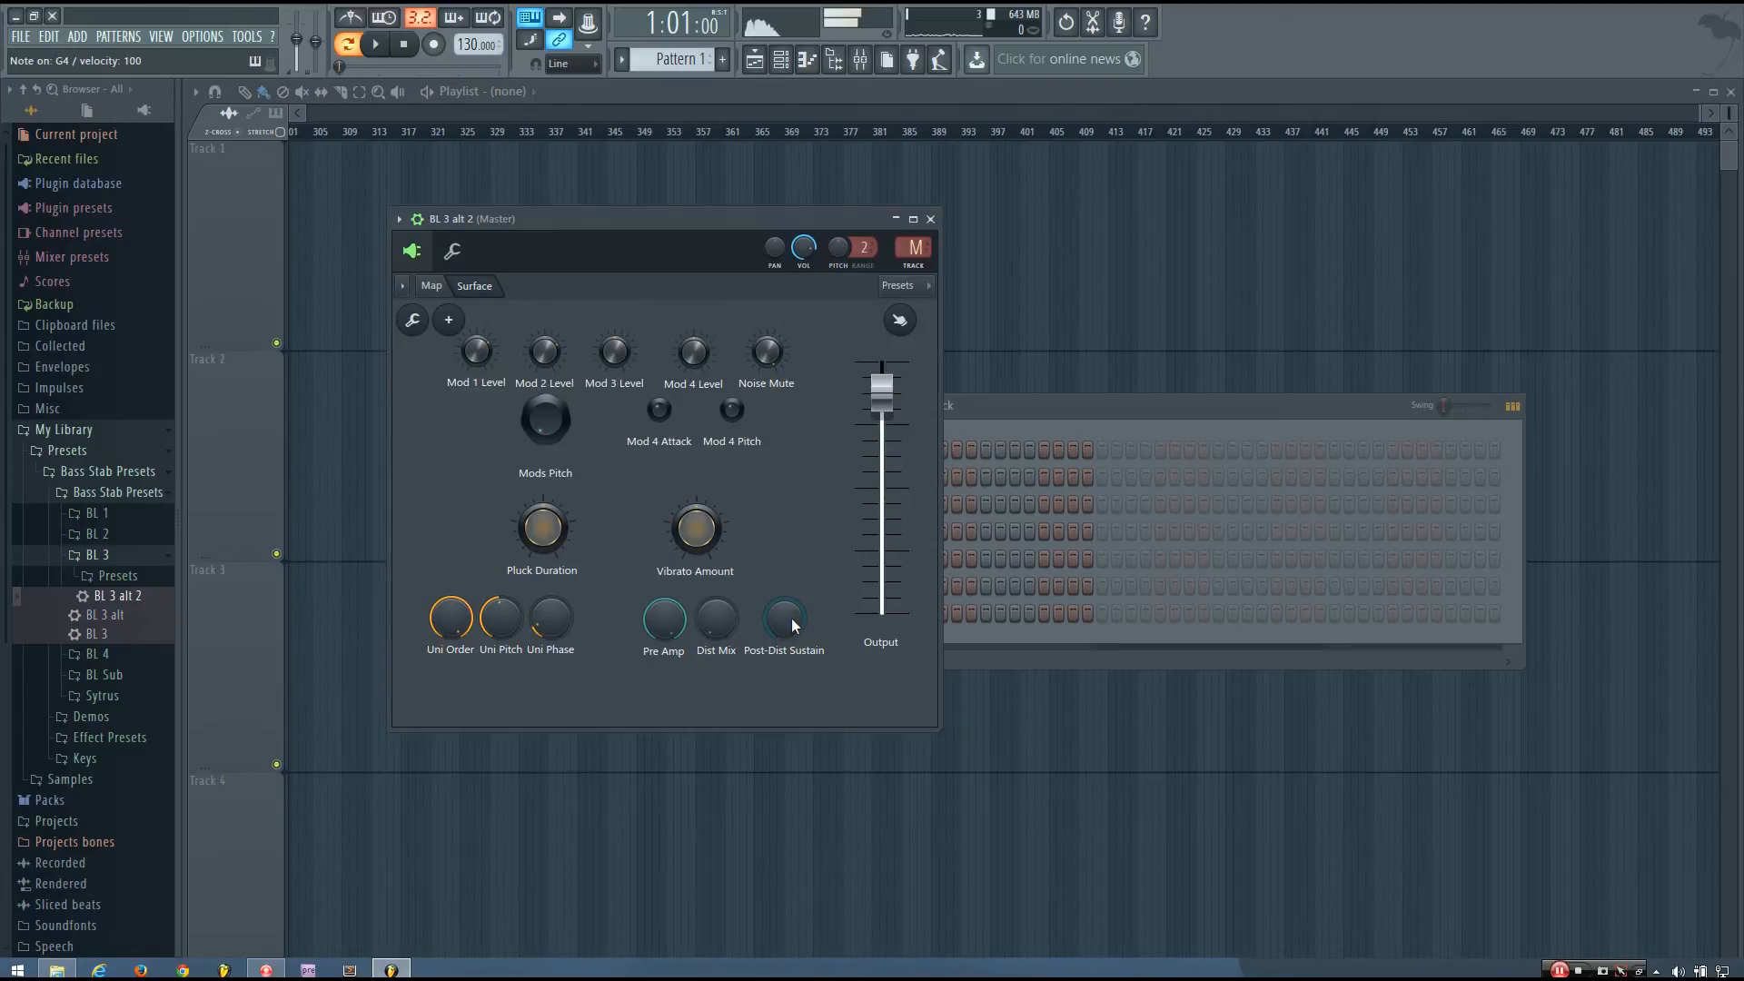
pyautogui.moveTo(791, 599); pyautogui.dragTo(791, 619)
pyautogui.press('b')
pyautogui.press('b')
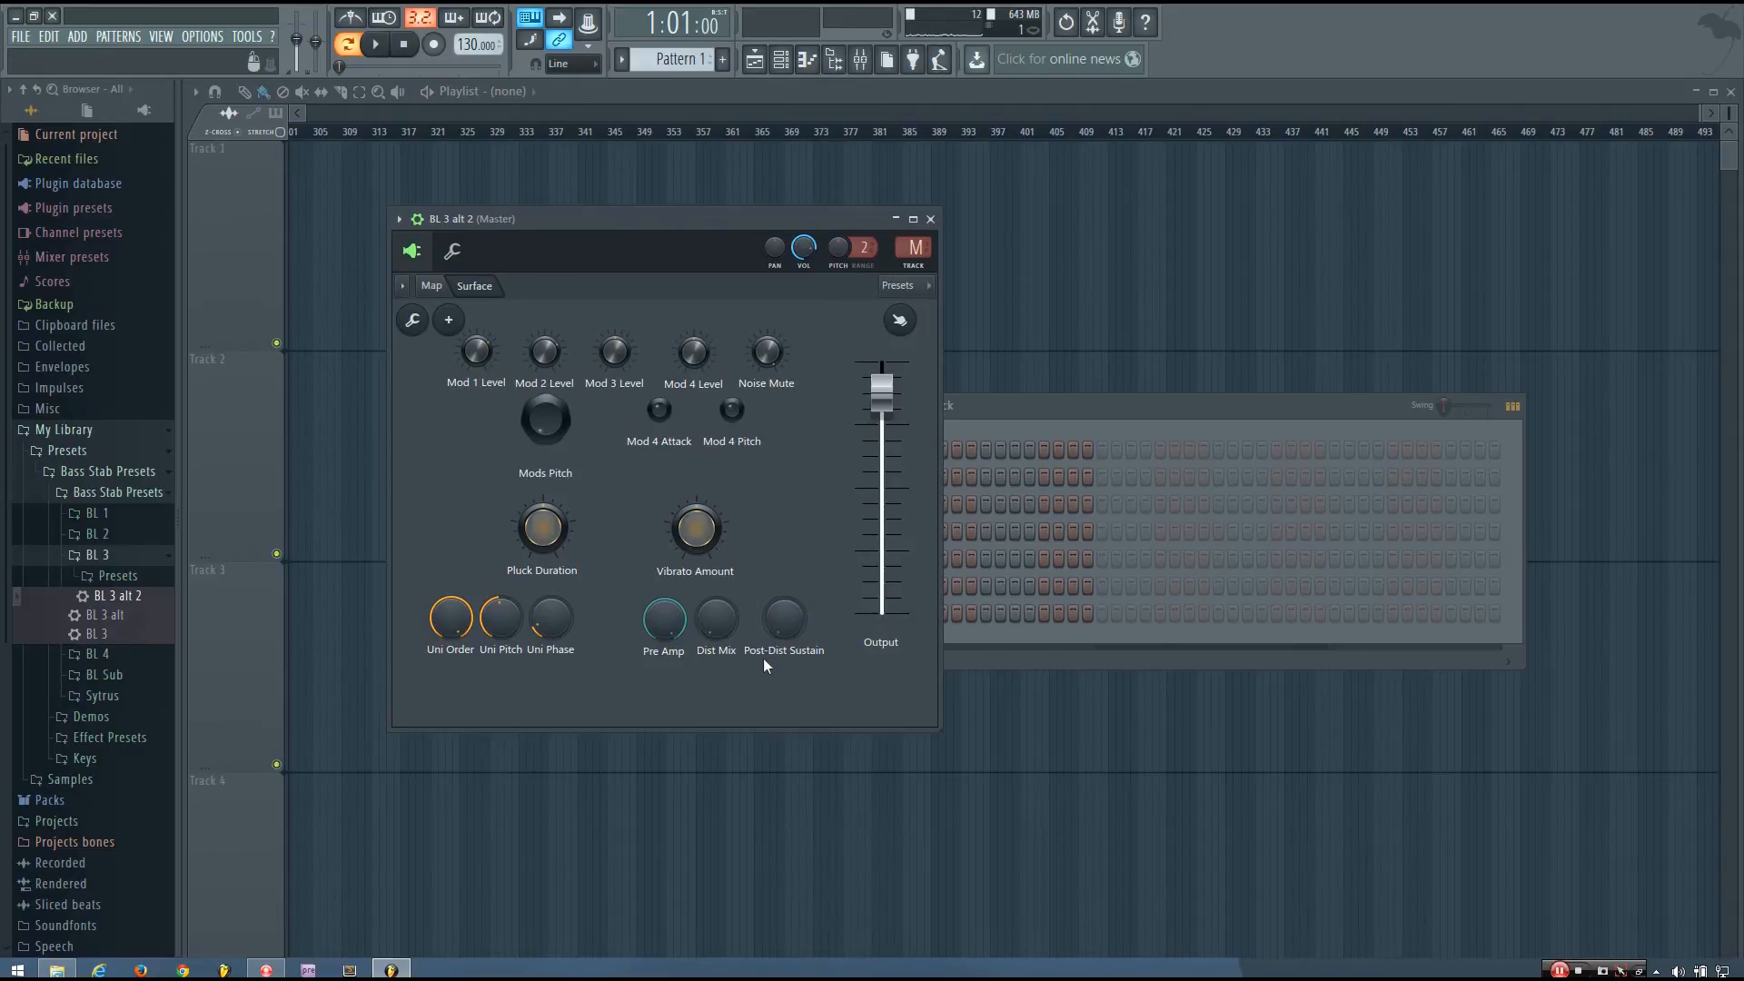
pyautogui.press('b')
pyautogui.press('b')
pyautogui.press('b')
pyautogui.press('b')
pyautogui.press('b')
pyautogui.press('b')
# - Raise the Dist Mix knob and audition the distortion with repeated G4 notes
pyautogui.moveTo(676, 629); pyautogui.dragTo(710, 622)
pyautogui.press('b')
pyautogui.press('b')
pyautogui.press('b')
pyautogui.moveTo(710, 622); pyautogui.dragTo(711, 545)
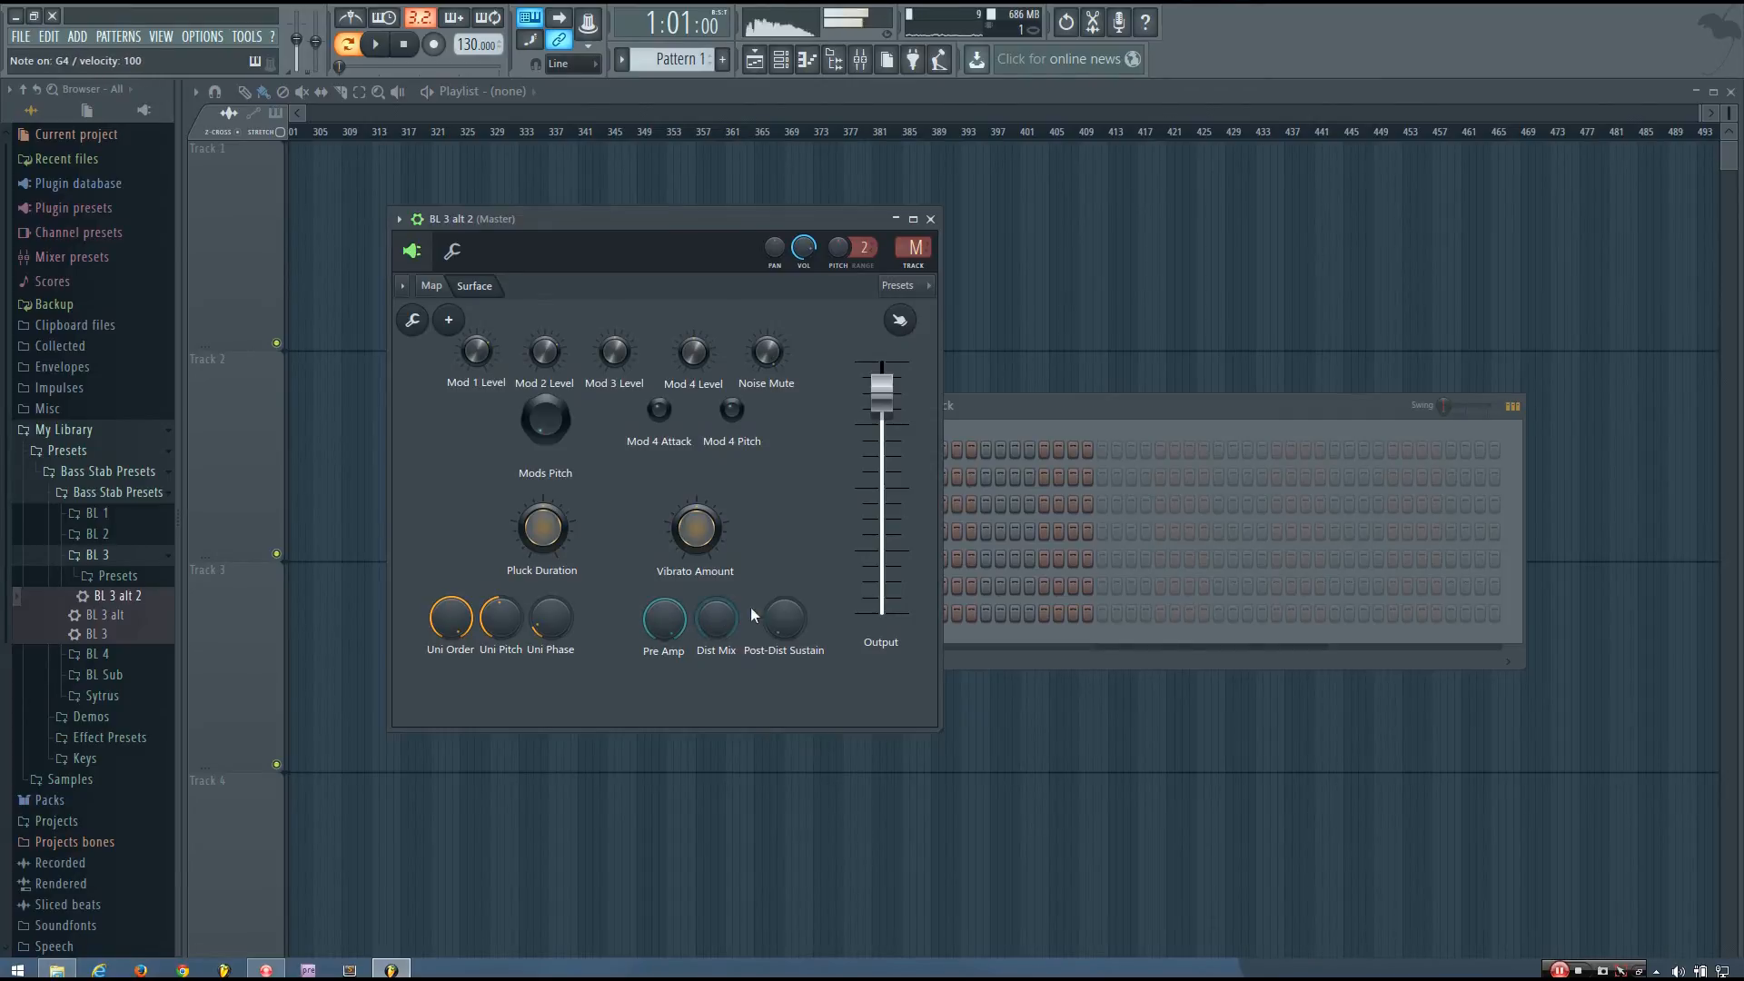
pyautogui.press('b')
pyautogui.press('b')
pyautogui.press('b')
# - Return the Post-Dist Sustain knob to its maximum and audition the output level with G4 notes
pyautogui.click(787, 621)
pyautogui.press('b')
pyautogui.press('b')
pyautogui.press('b')
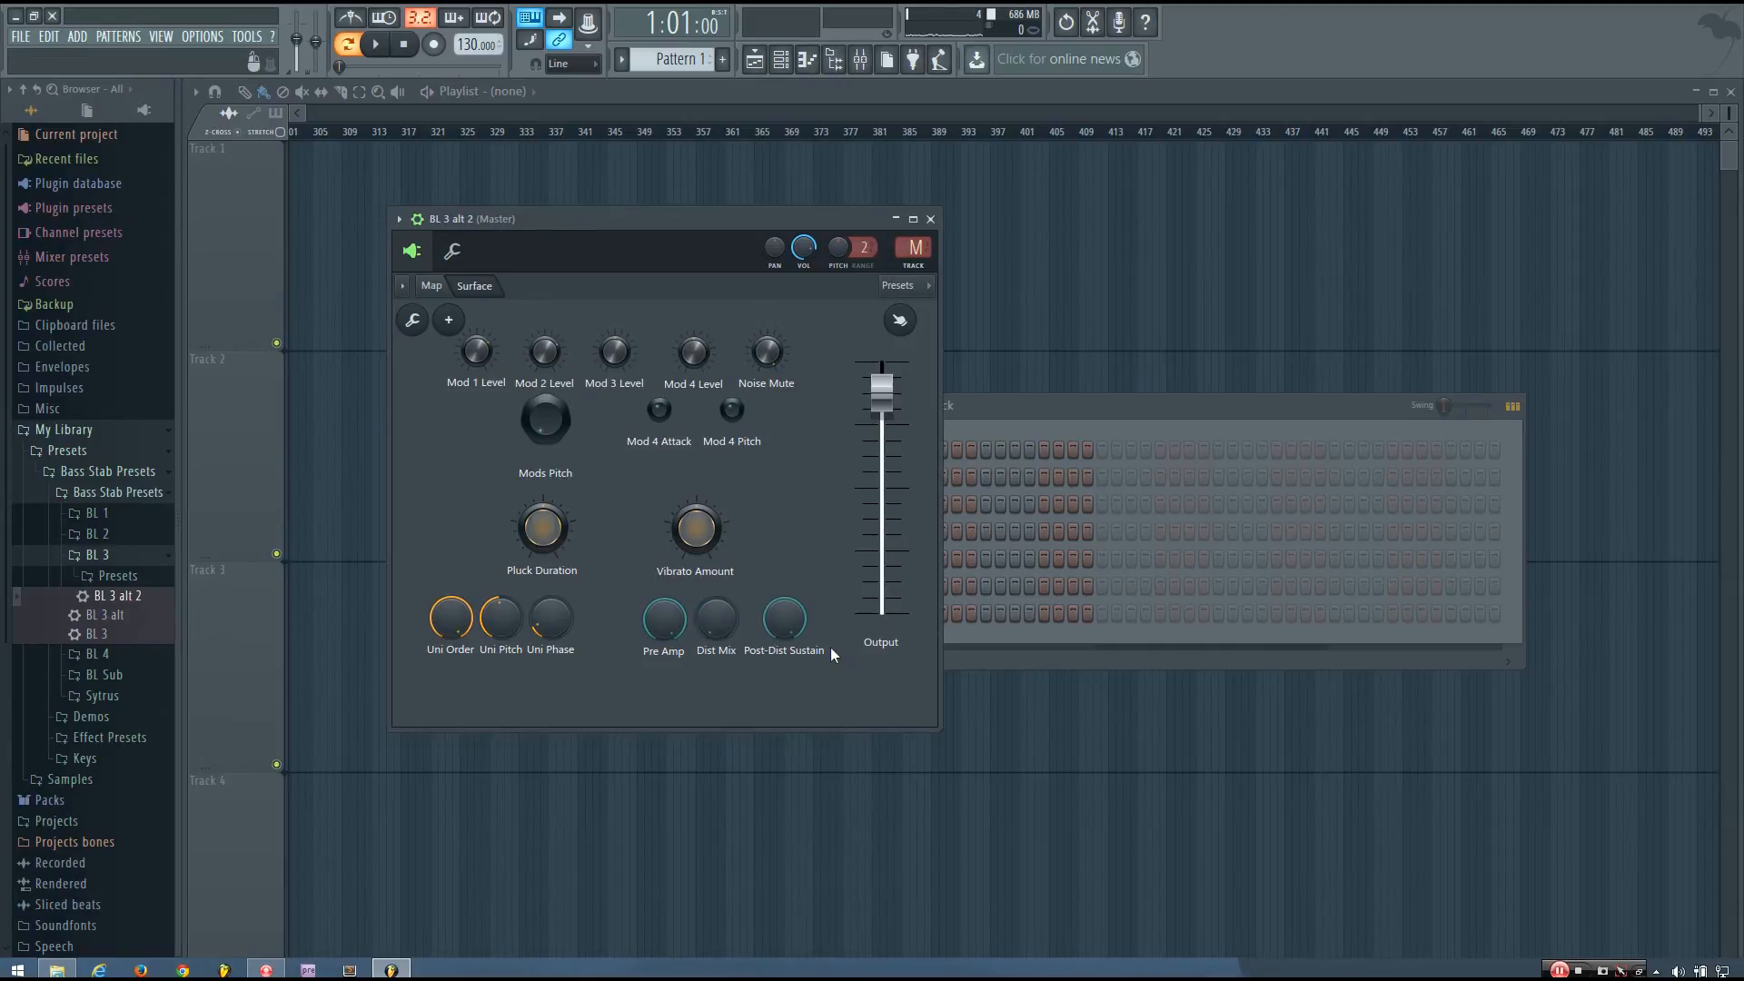
pyautogui.press('b')
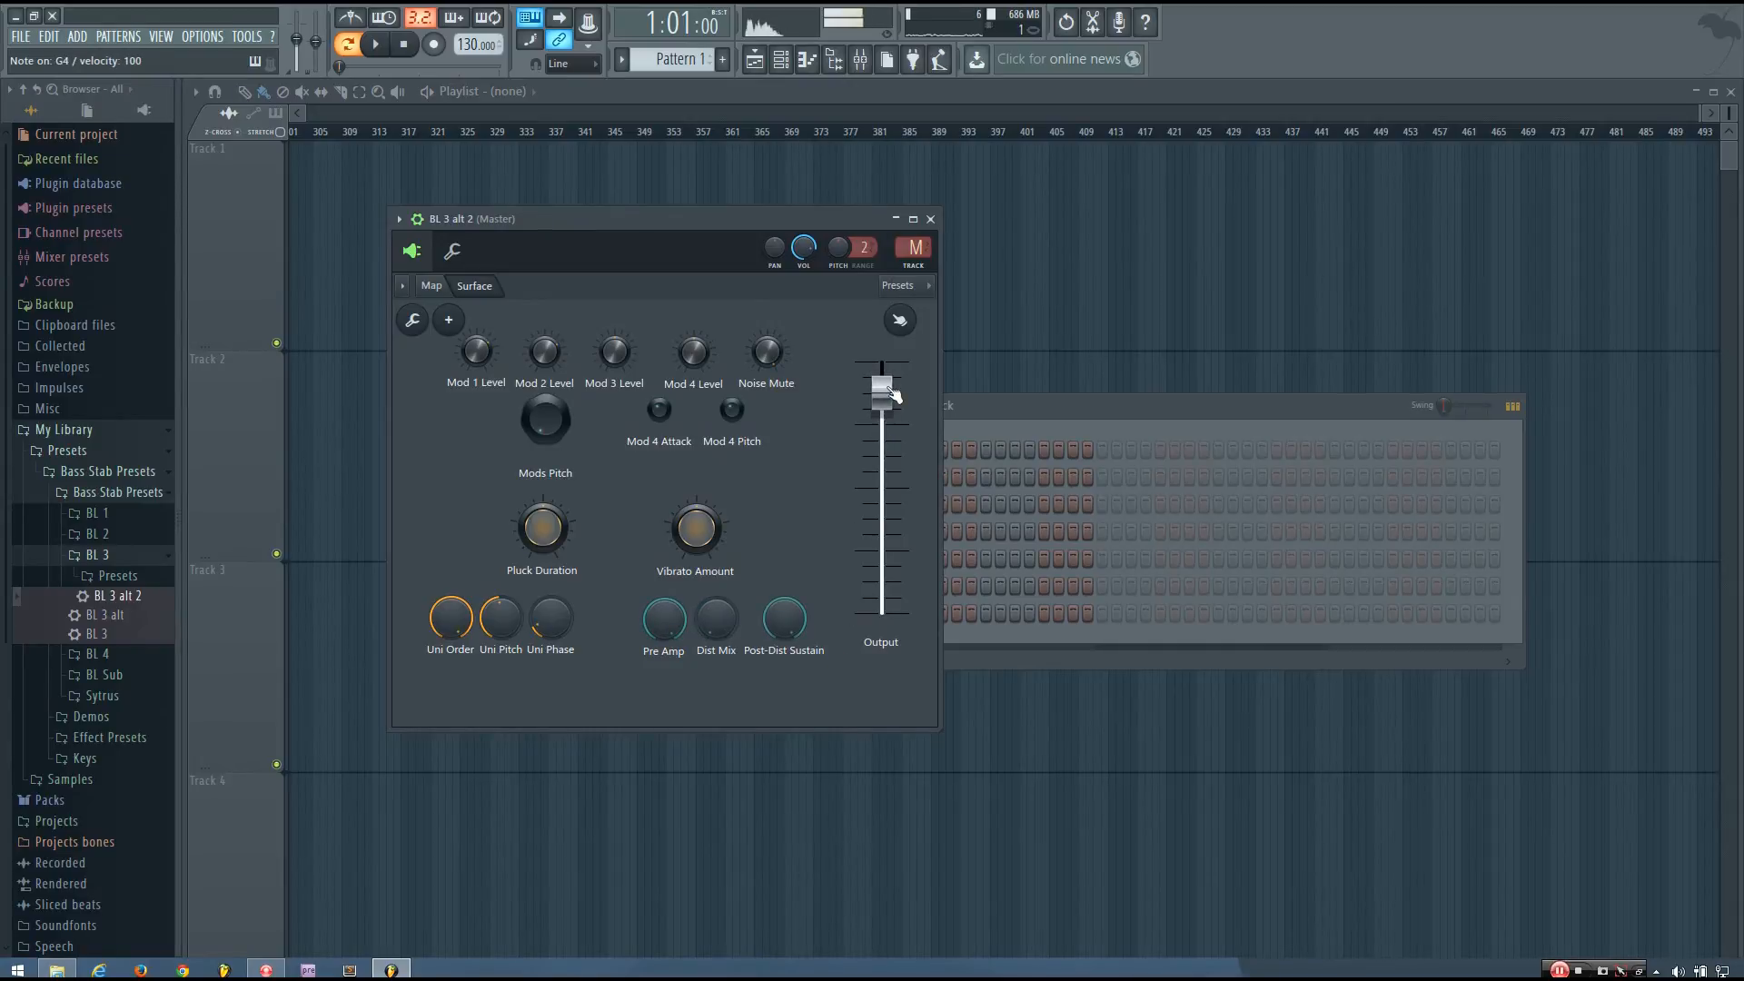
pyautogui.moveTo(894, 403)
pyautogui.mouseDown()
pyautogui.moveTo(894, 595)
pyautogui.moveTo(894, 393)
pyautogui.mouseUp()
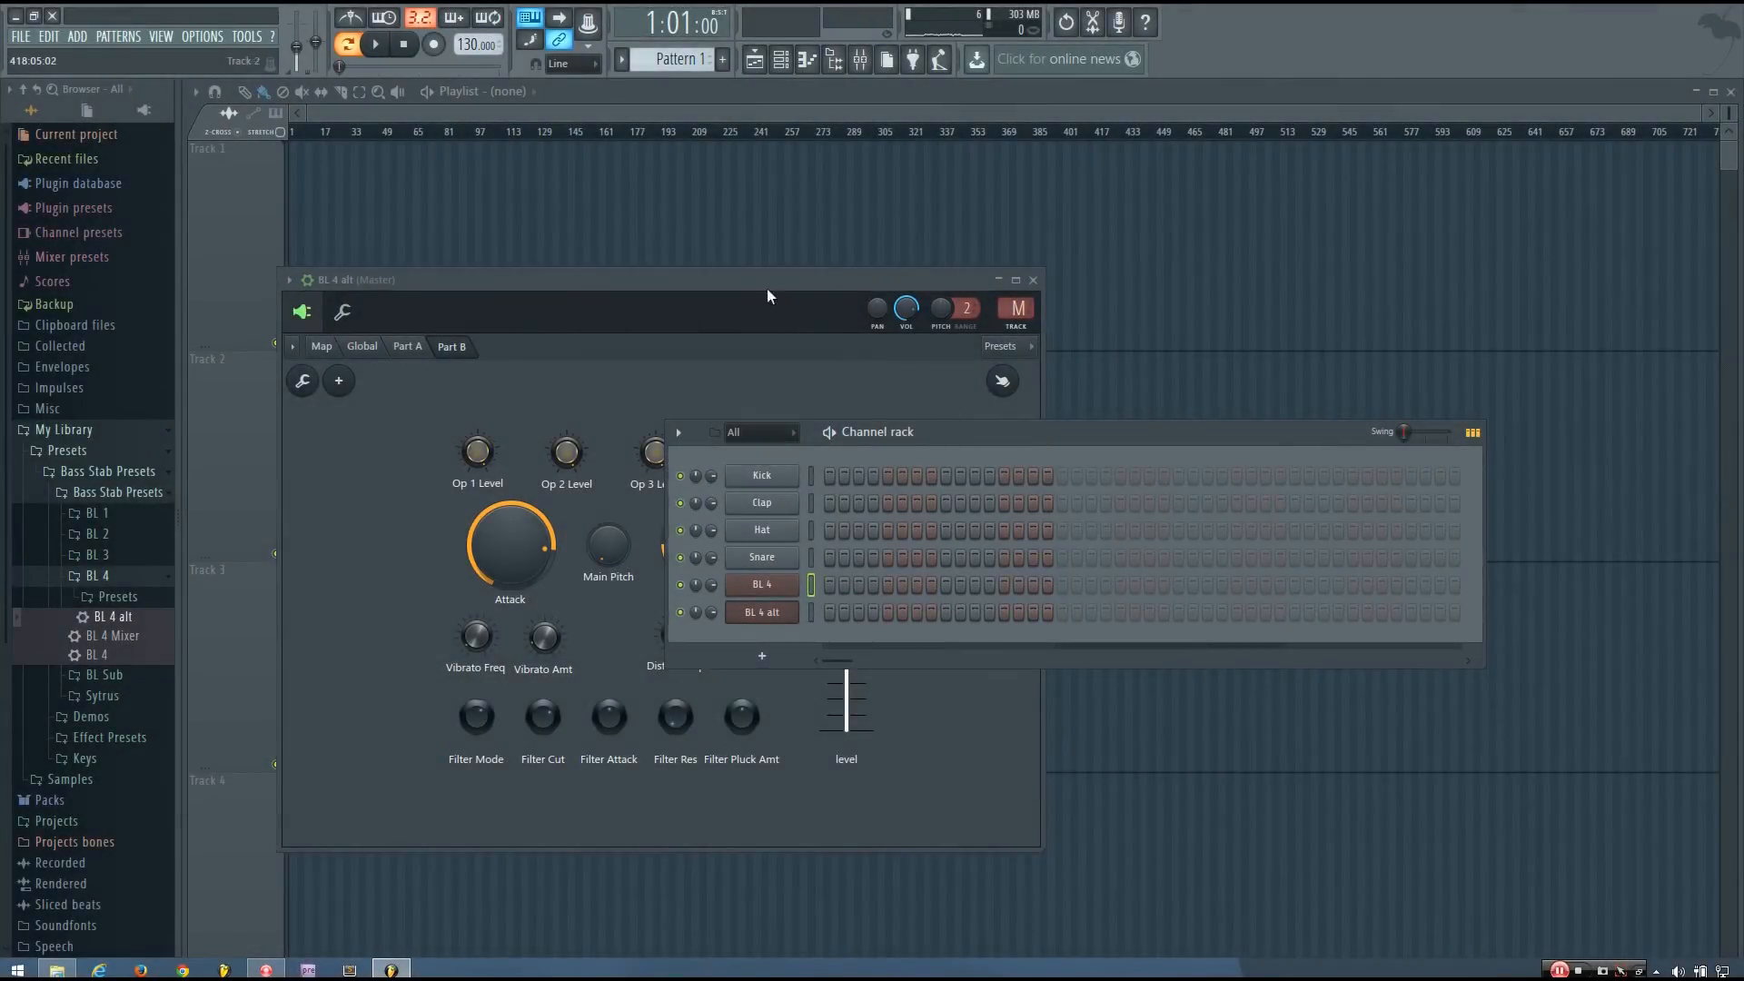
# - Open the BL 4 channel's Patcher window, reposition it, and select the BL 4 Mixer preset in the browser
pyautogui.click(790, 584)
pyautogui.moveTo(839, 245); pyautogui.dragTo(913, 266)
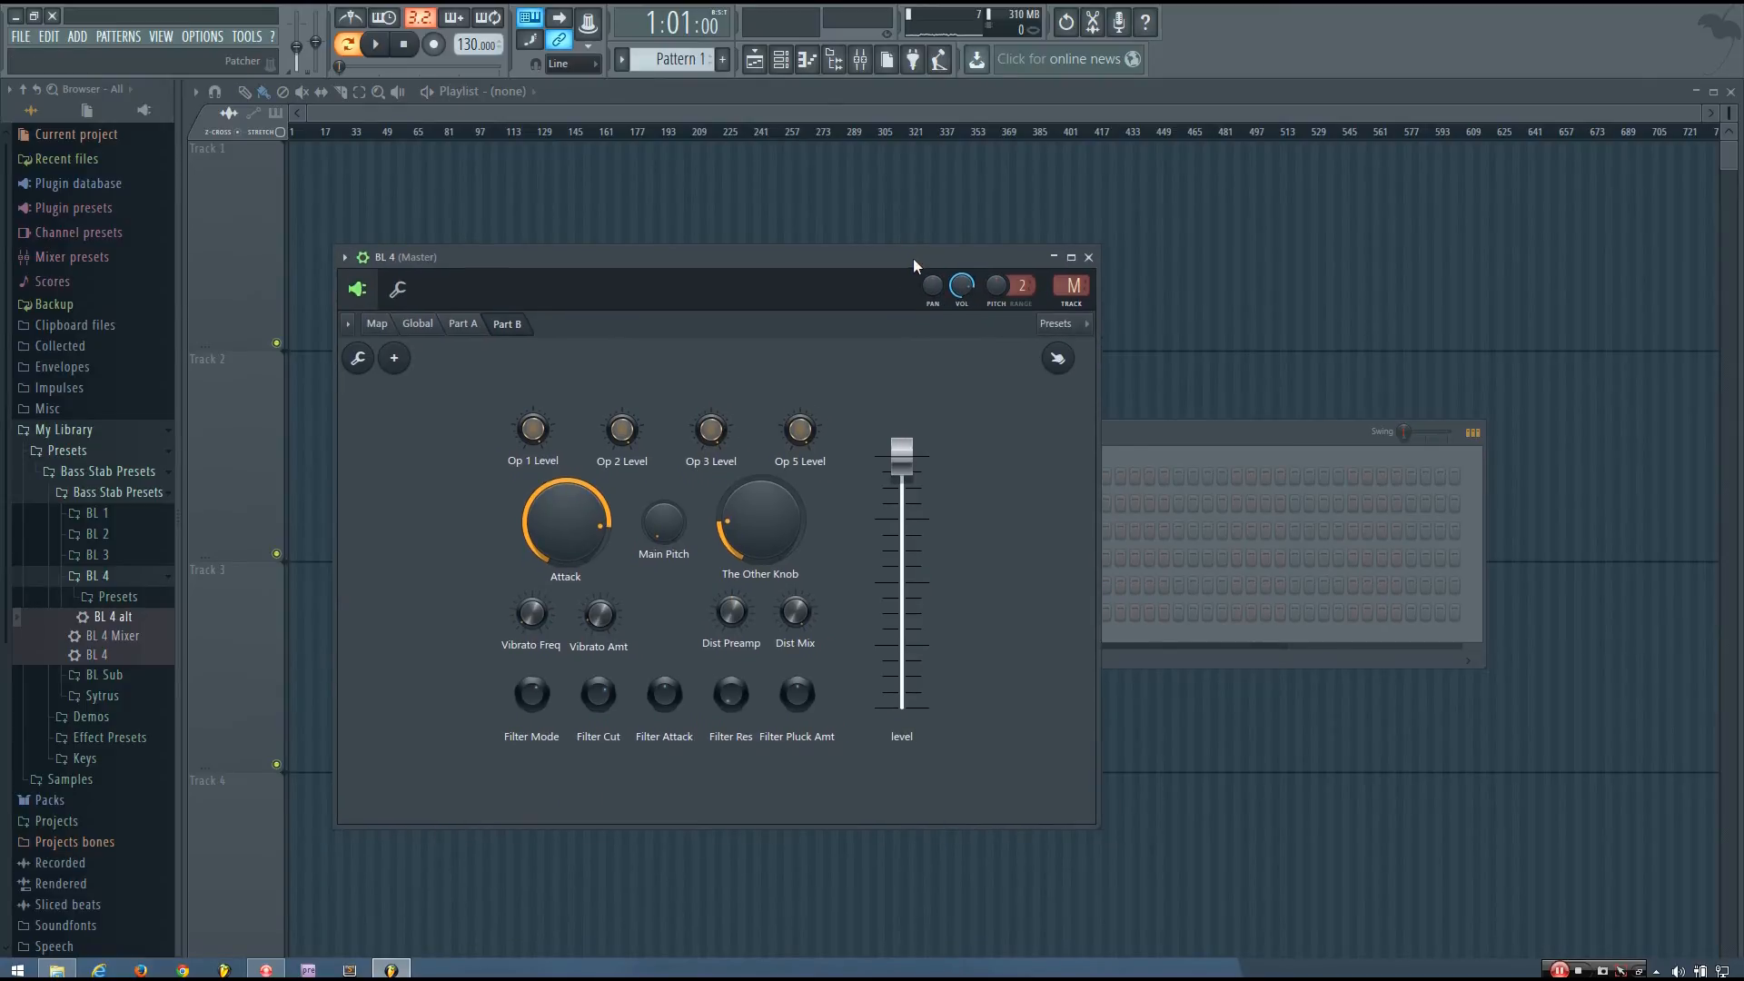
pyautogui.moveTo(646, 285); pyautogui.dragTo(703, 311)
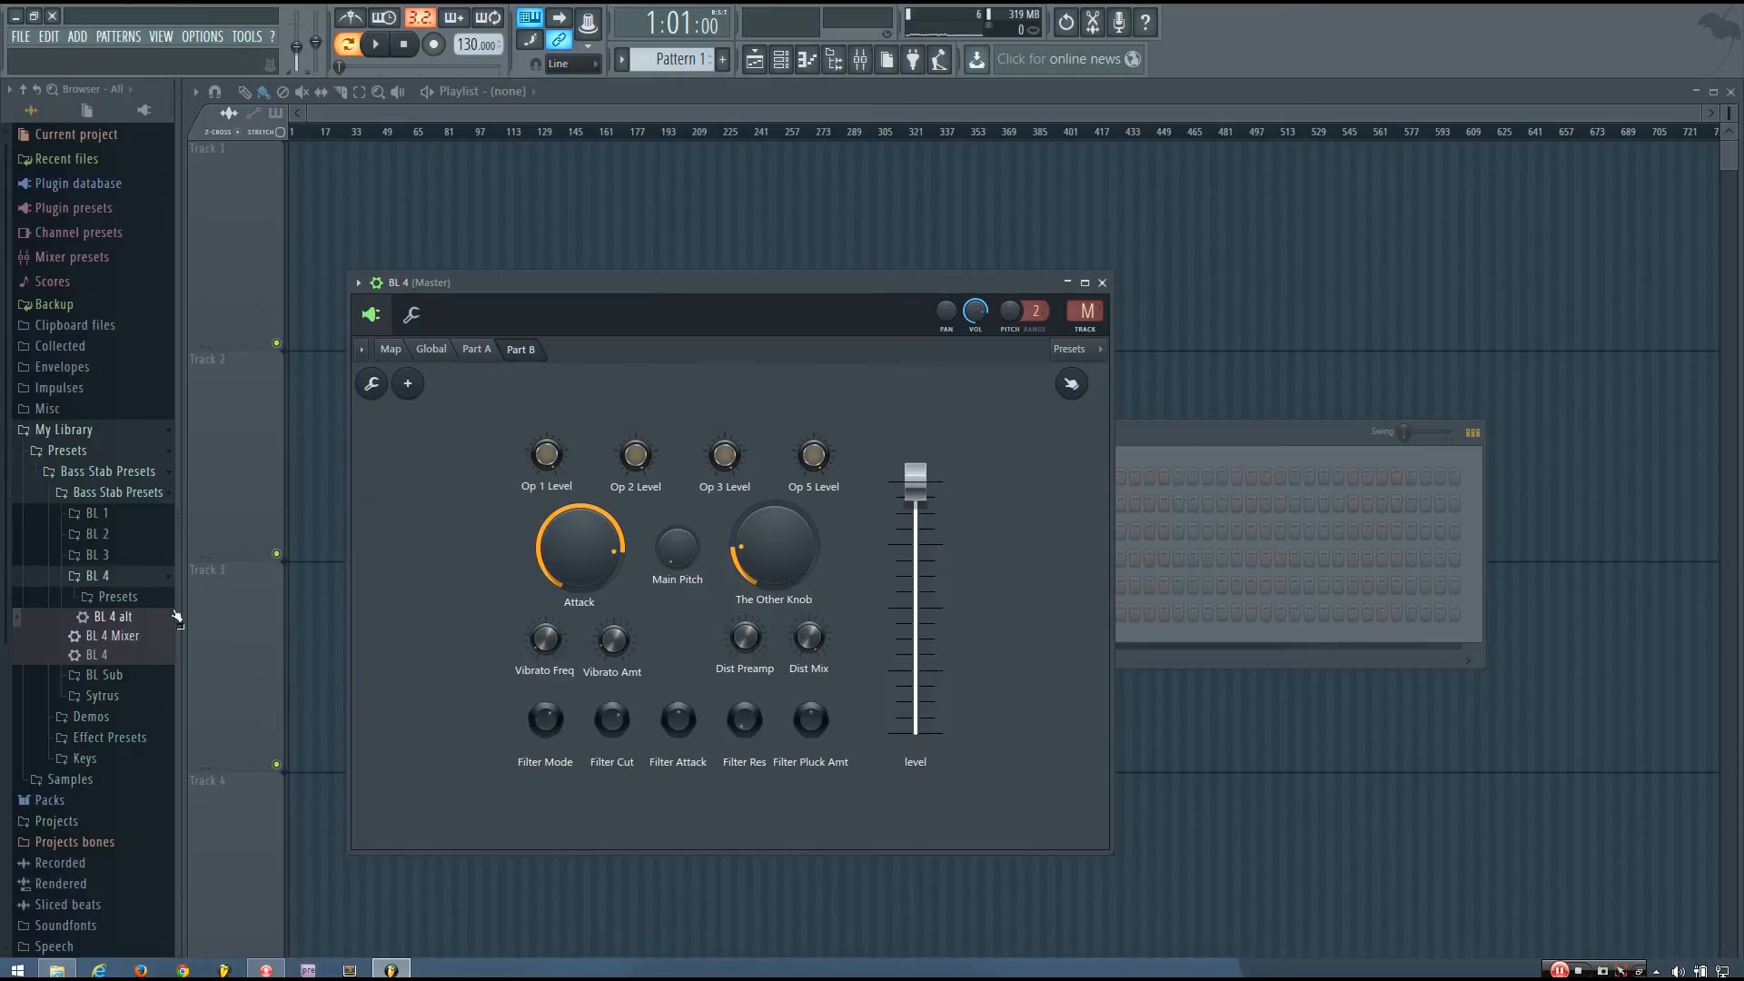
pyautogui.moveTo(518, 292)
pyautogui.mouseDown()
pyautogui.moveTo(531, 308)
pyautogui.moveTo(519, 287)
pyautogui.mouseUp()
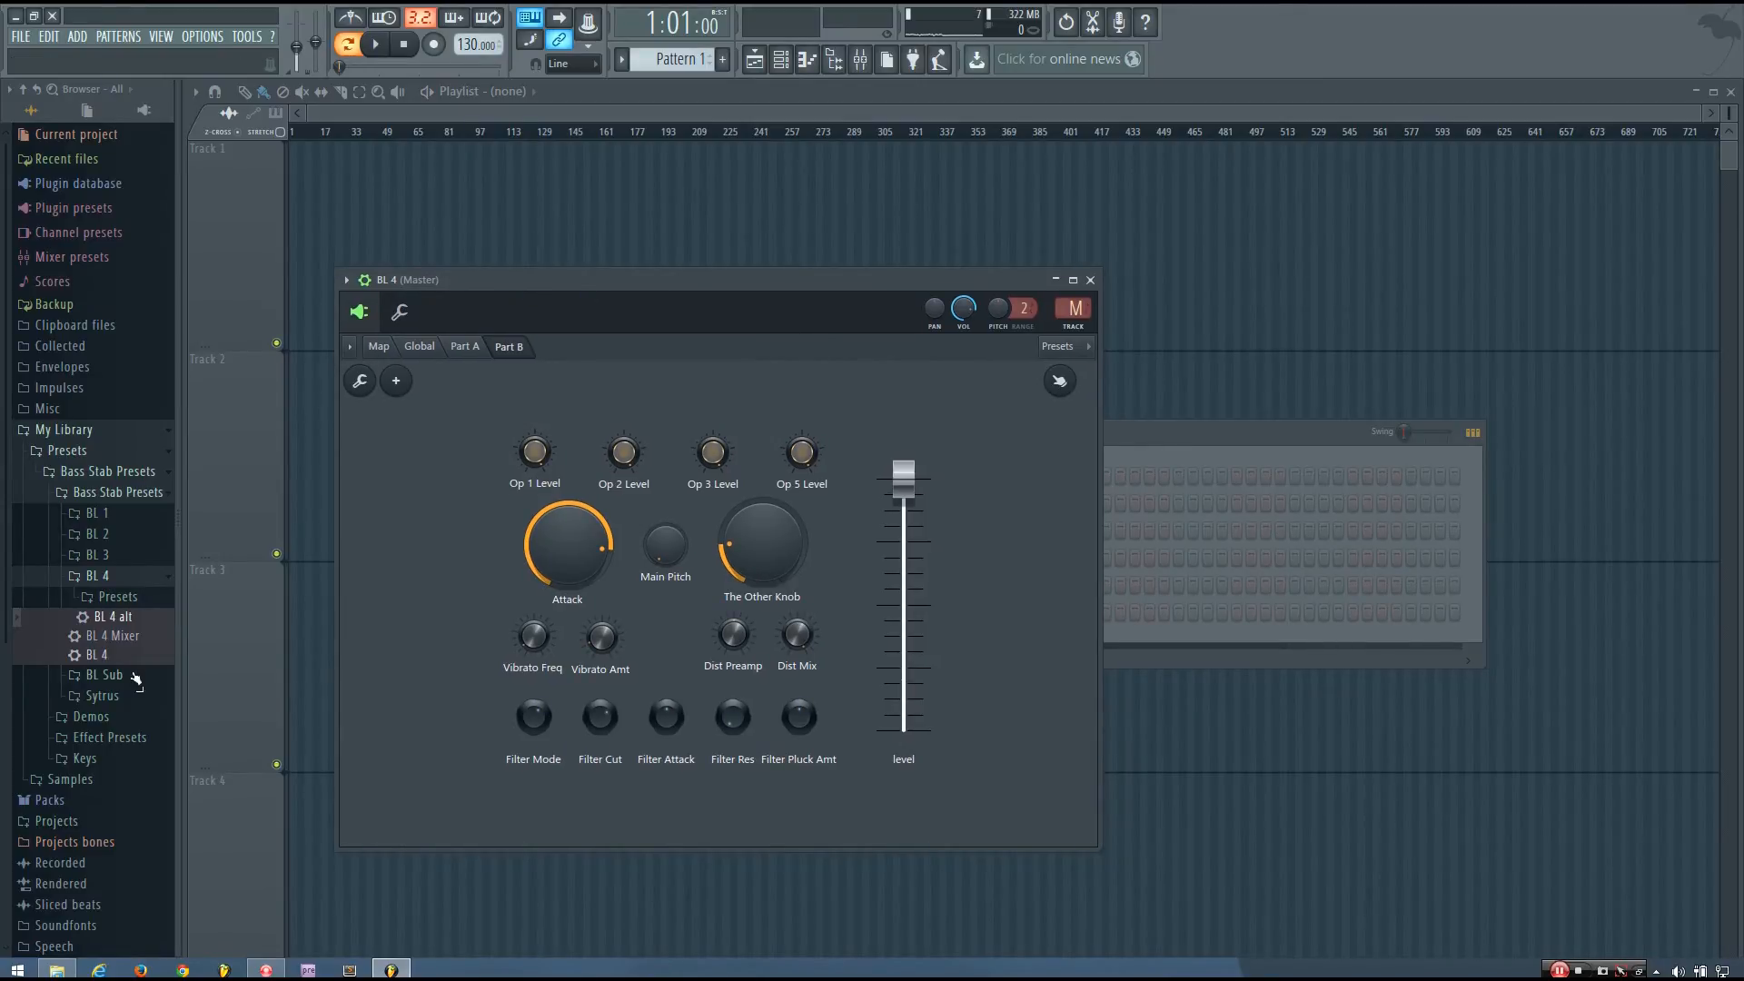
pyautogui.click(129, 638)
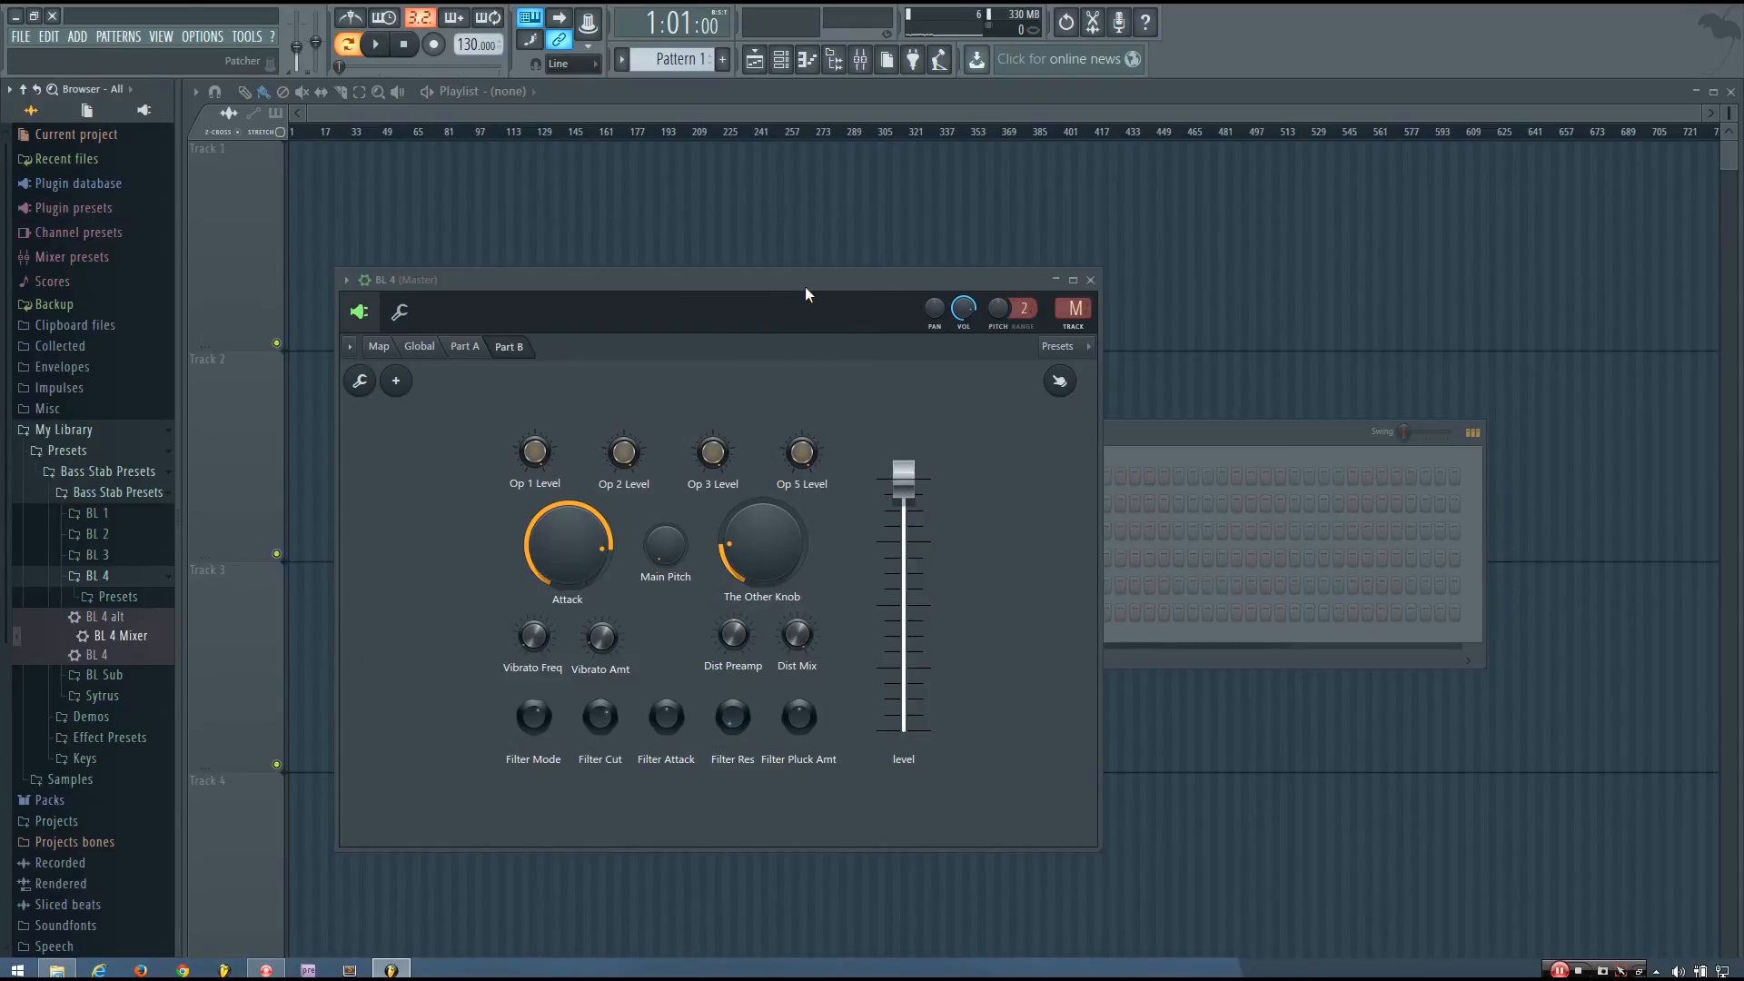
pyautogui.moveTo(804, 287); pyautogui.dragTo(798, 262)
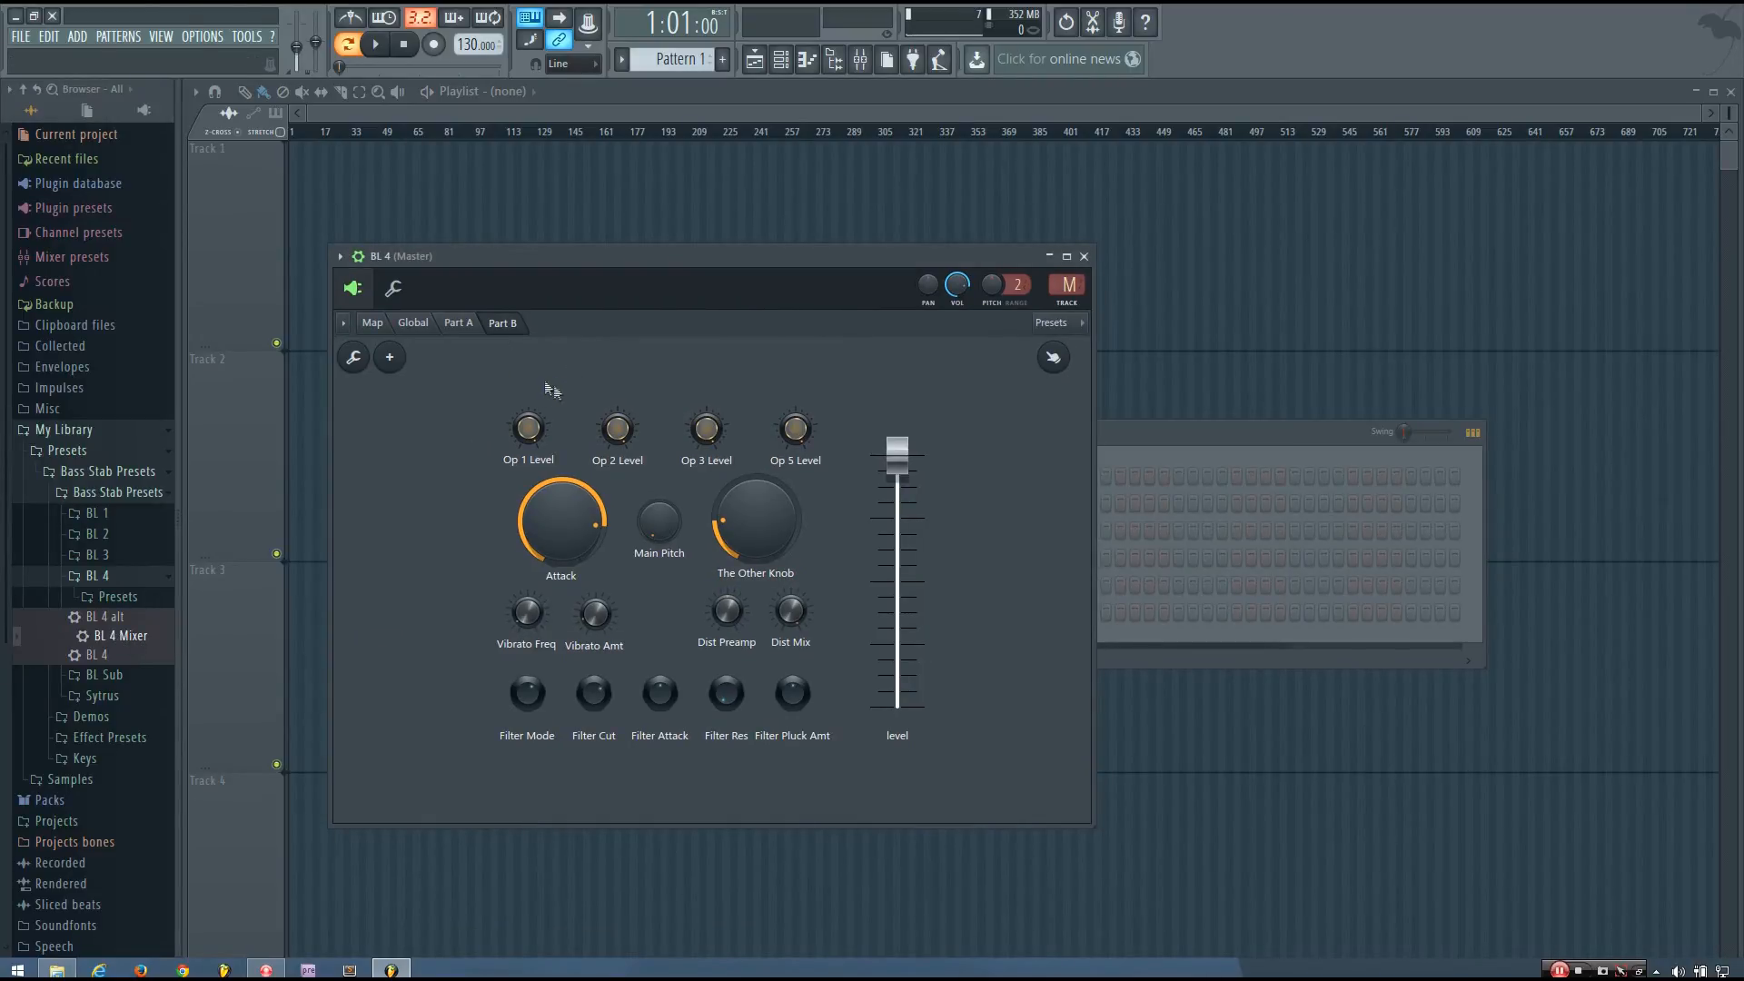
# - Examine BL 4's Global, Part A and Part B control surfaces and its Patcher routing map
pyautogui.click(420, 331)
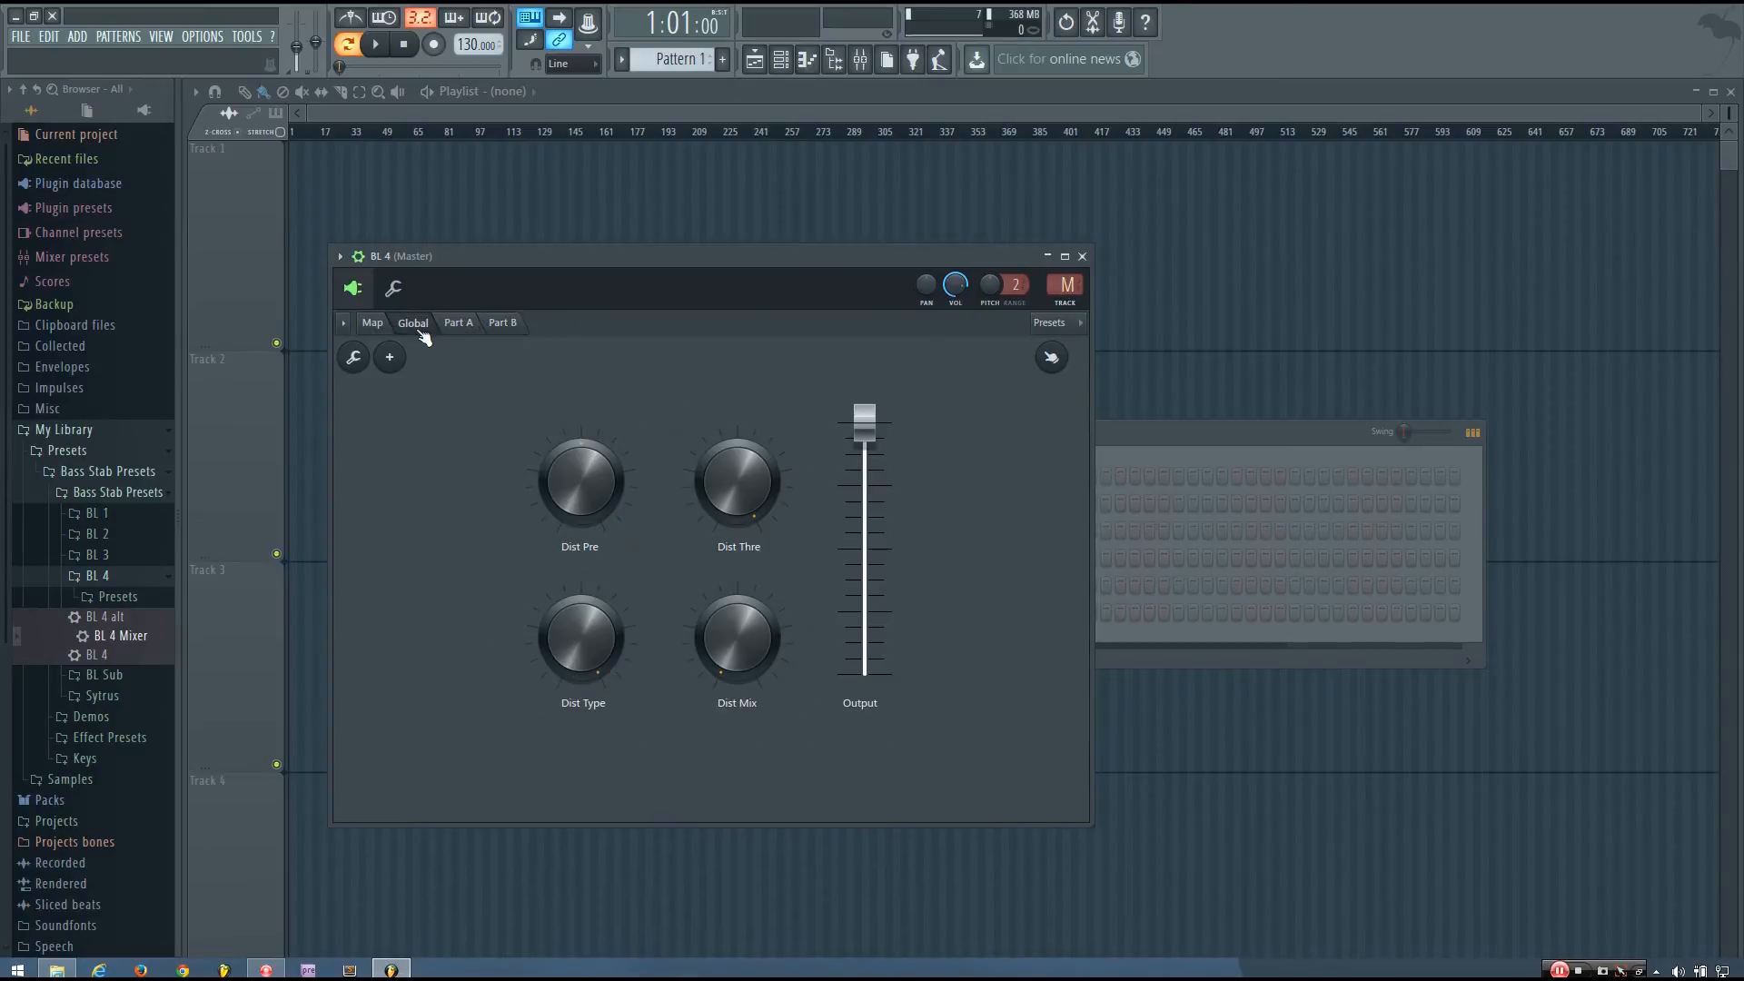
pyautogui.click(468, 325)
pyautogui.click(515, 329)
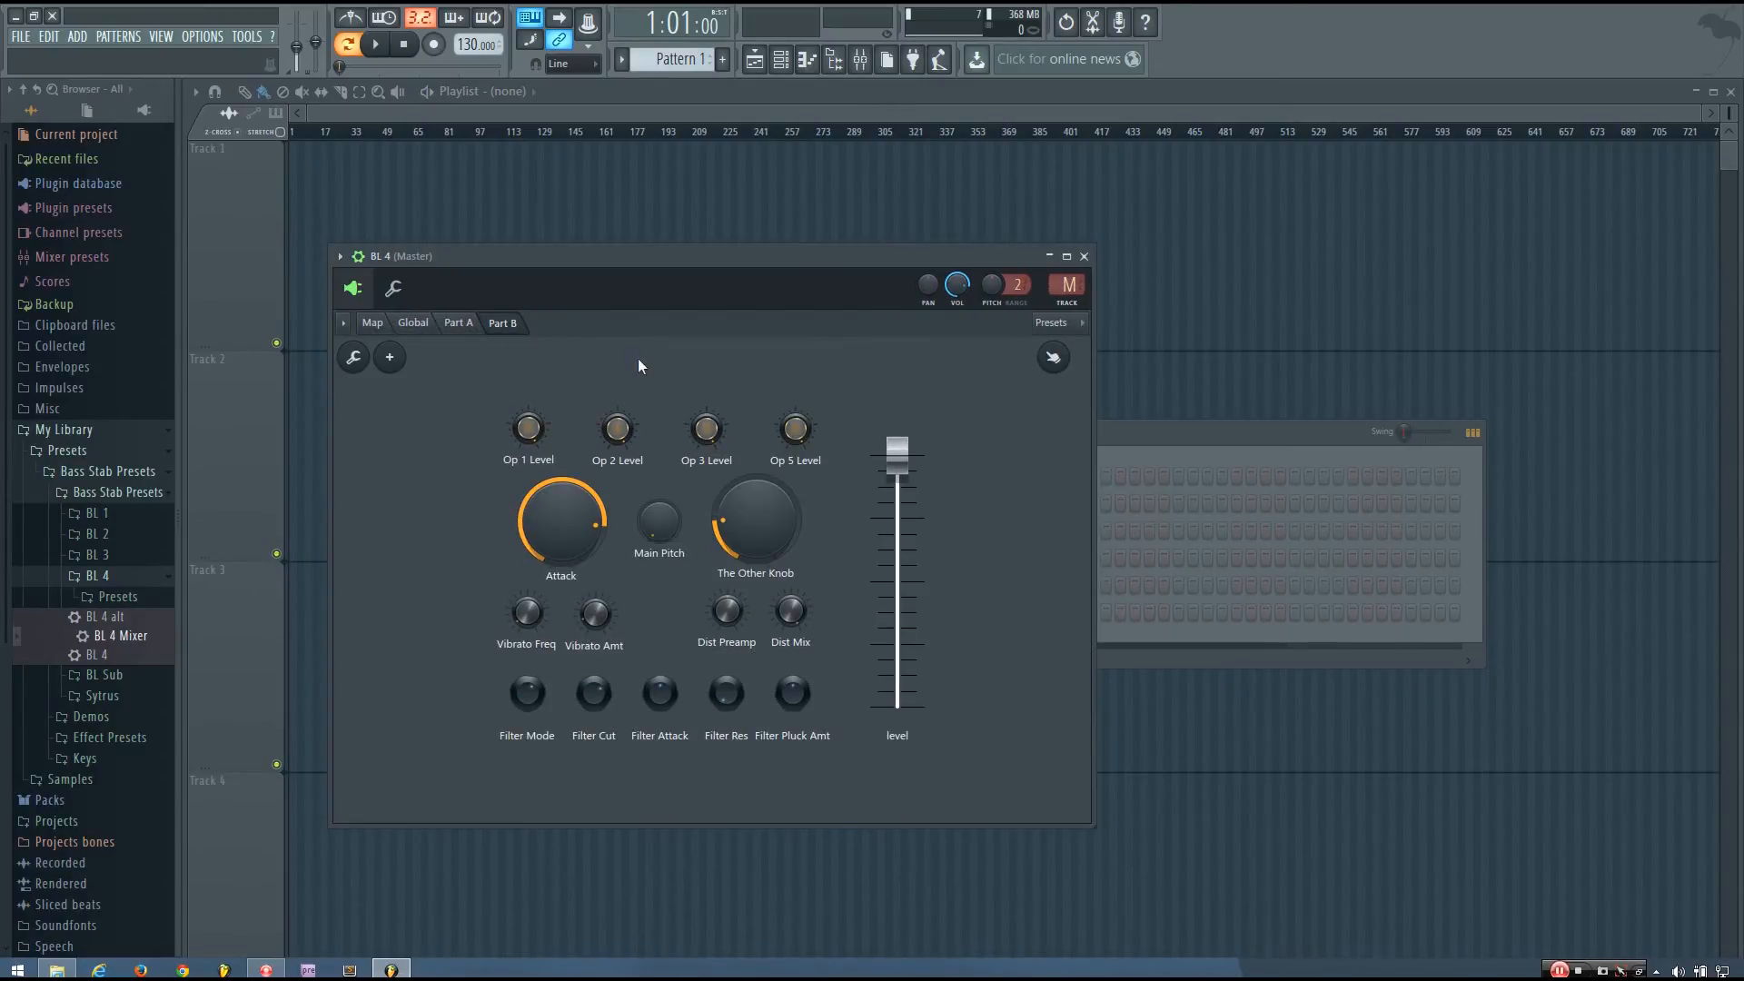
pyautogui.moveTo(734, 252)
pyautogui.mouseDown()
pyautogui.moveTo(743, 303)
pyautogui.moveTo(739, 249)
pyautogui.mouseUp()
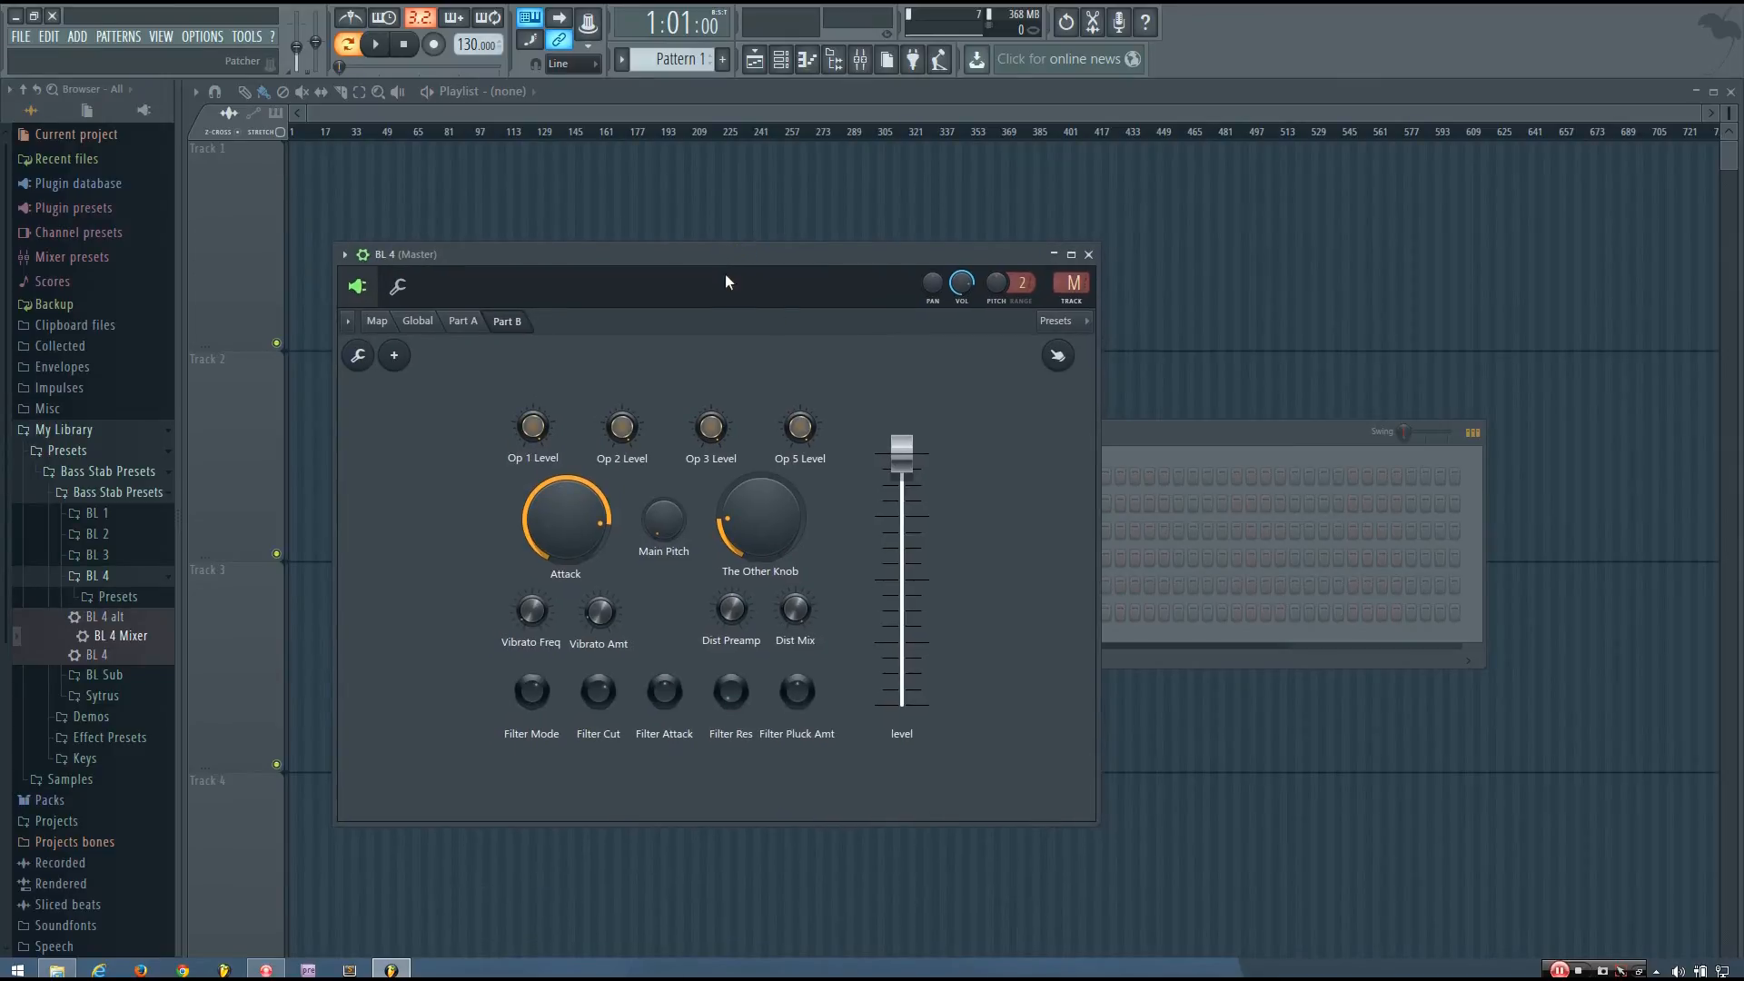
pyautogui.click(377, 322)
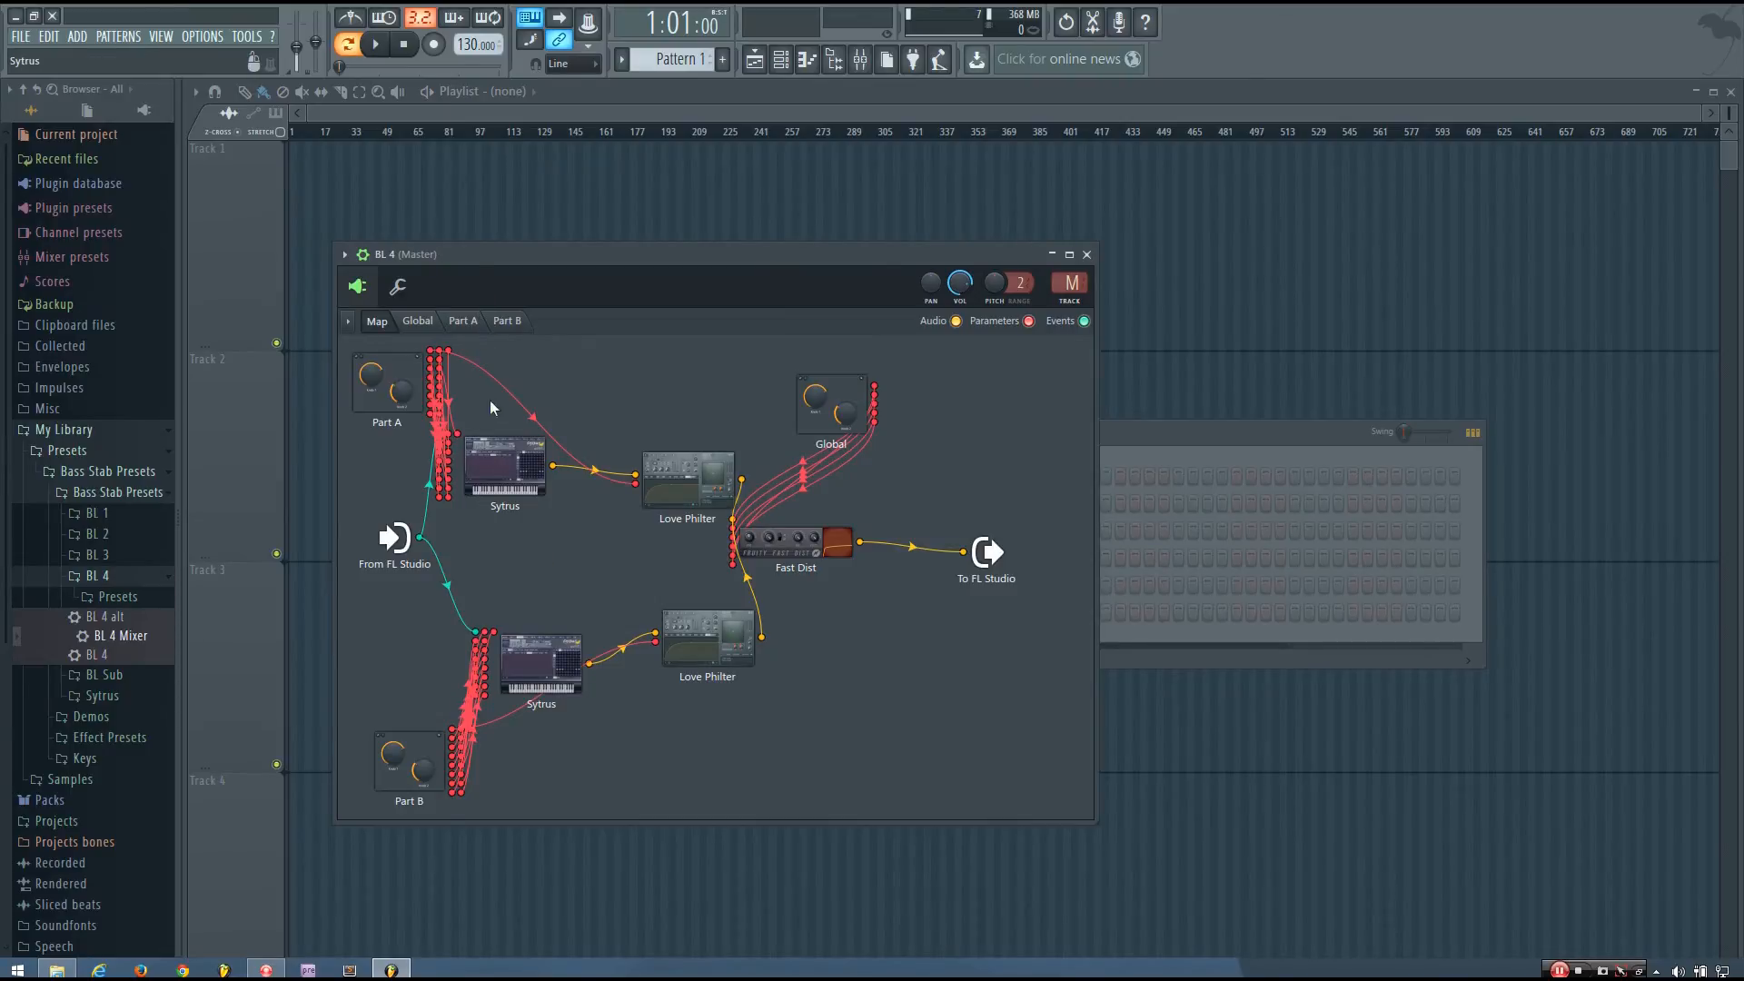
pyautogui.click(457, 327)
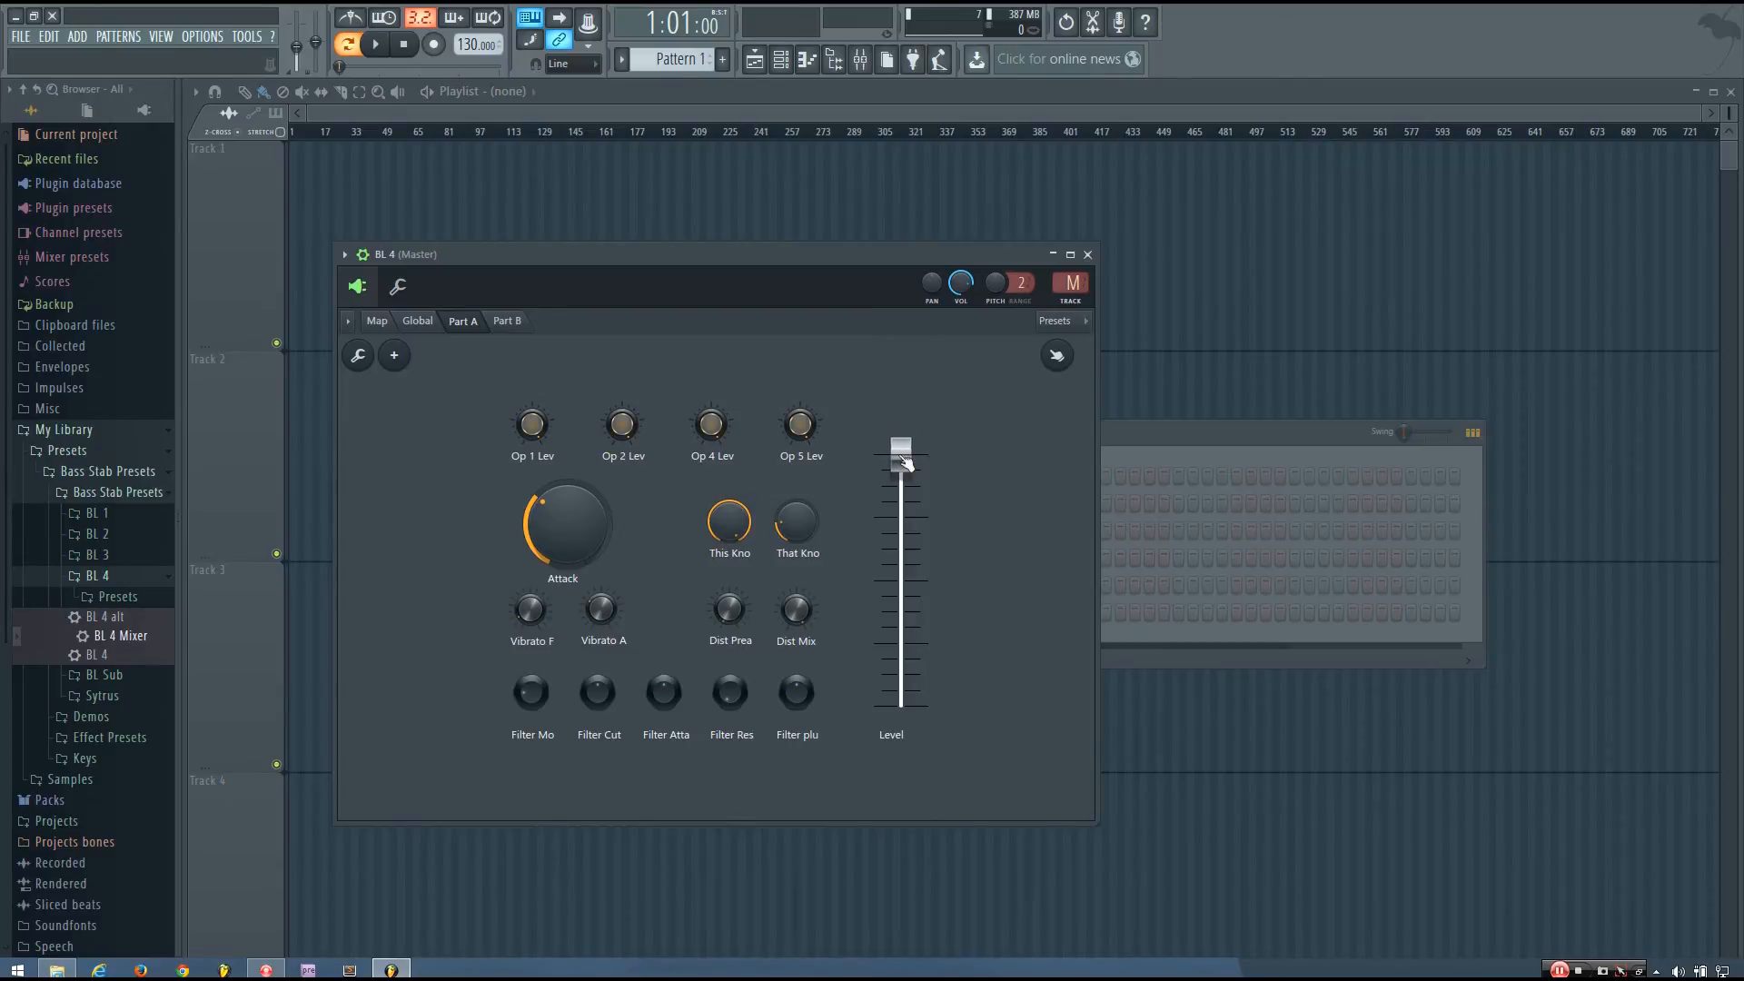
pyautogui.click(510, 323)
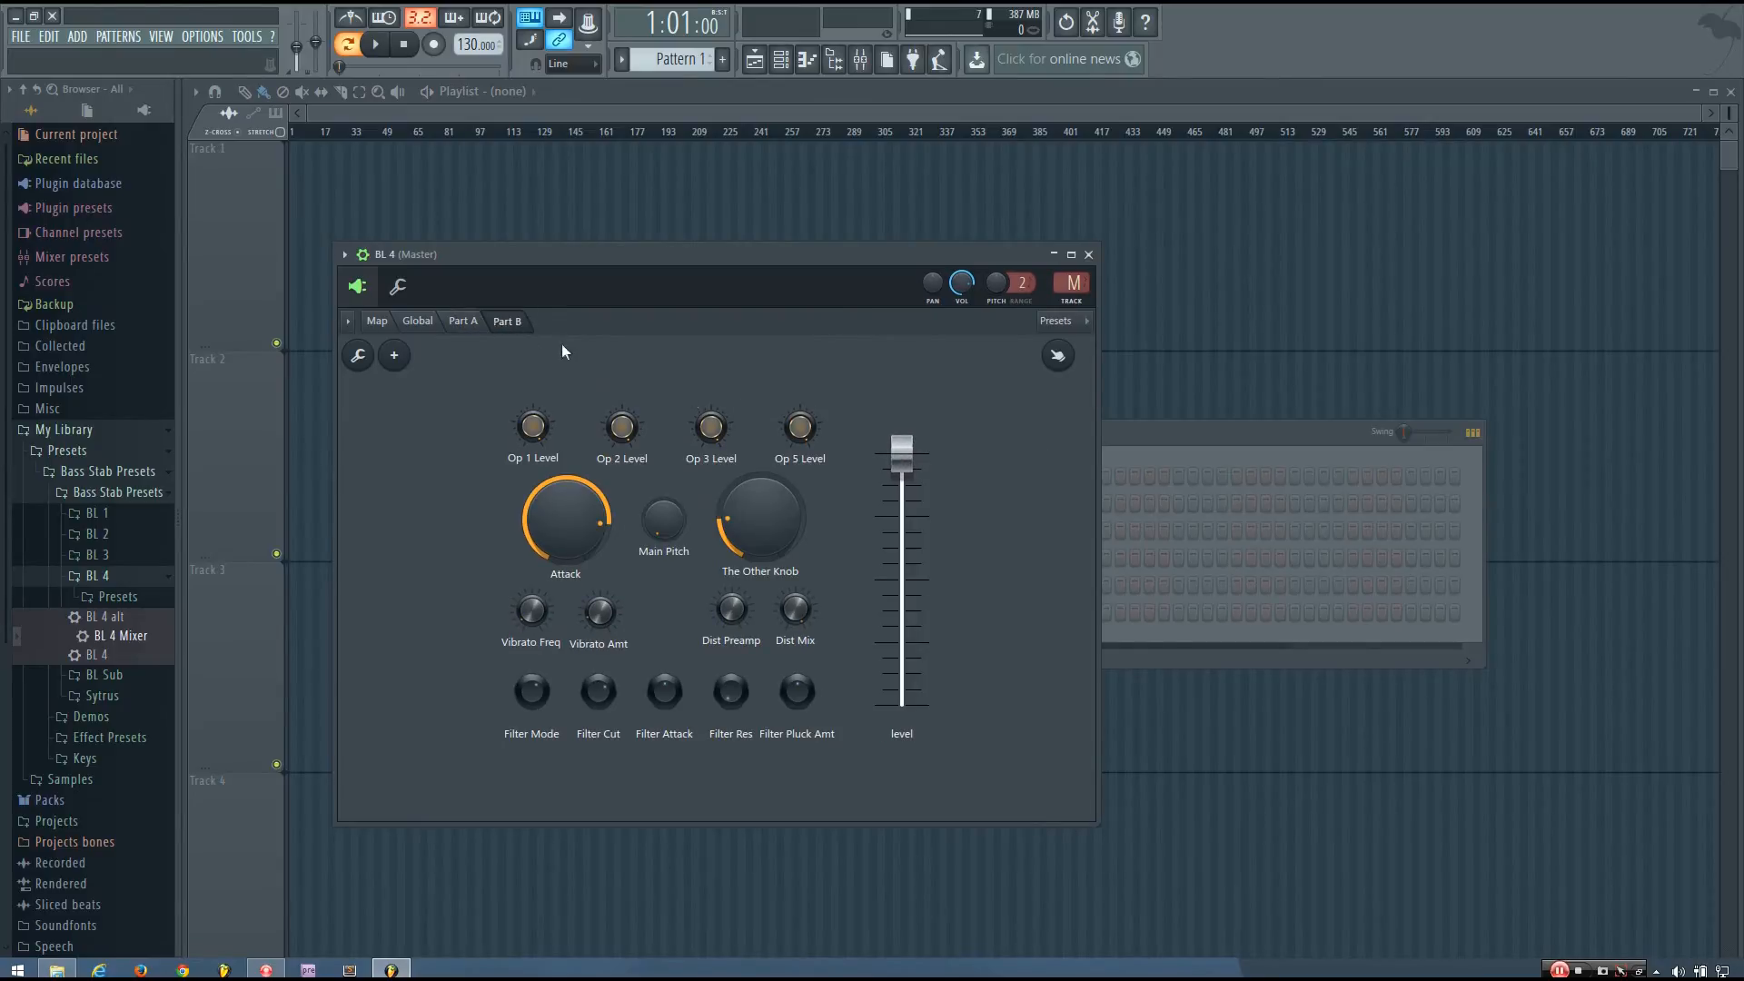
# - Lower Part A's Level fader to its minimum while playing test notes A4 and D#5, and show Part B
pyautogui.click(459, 323)
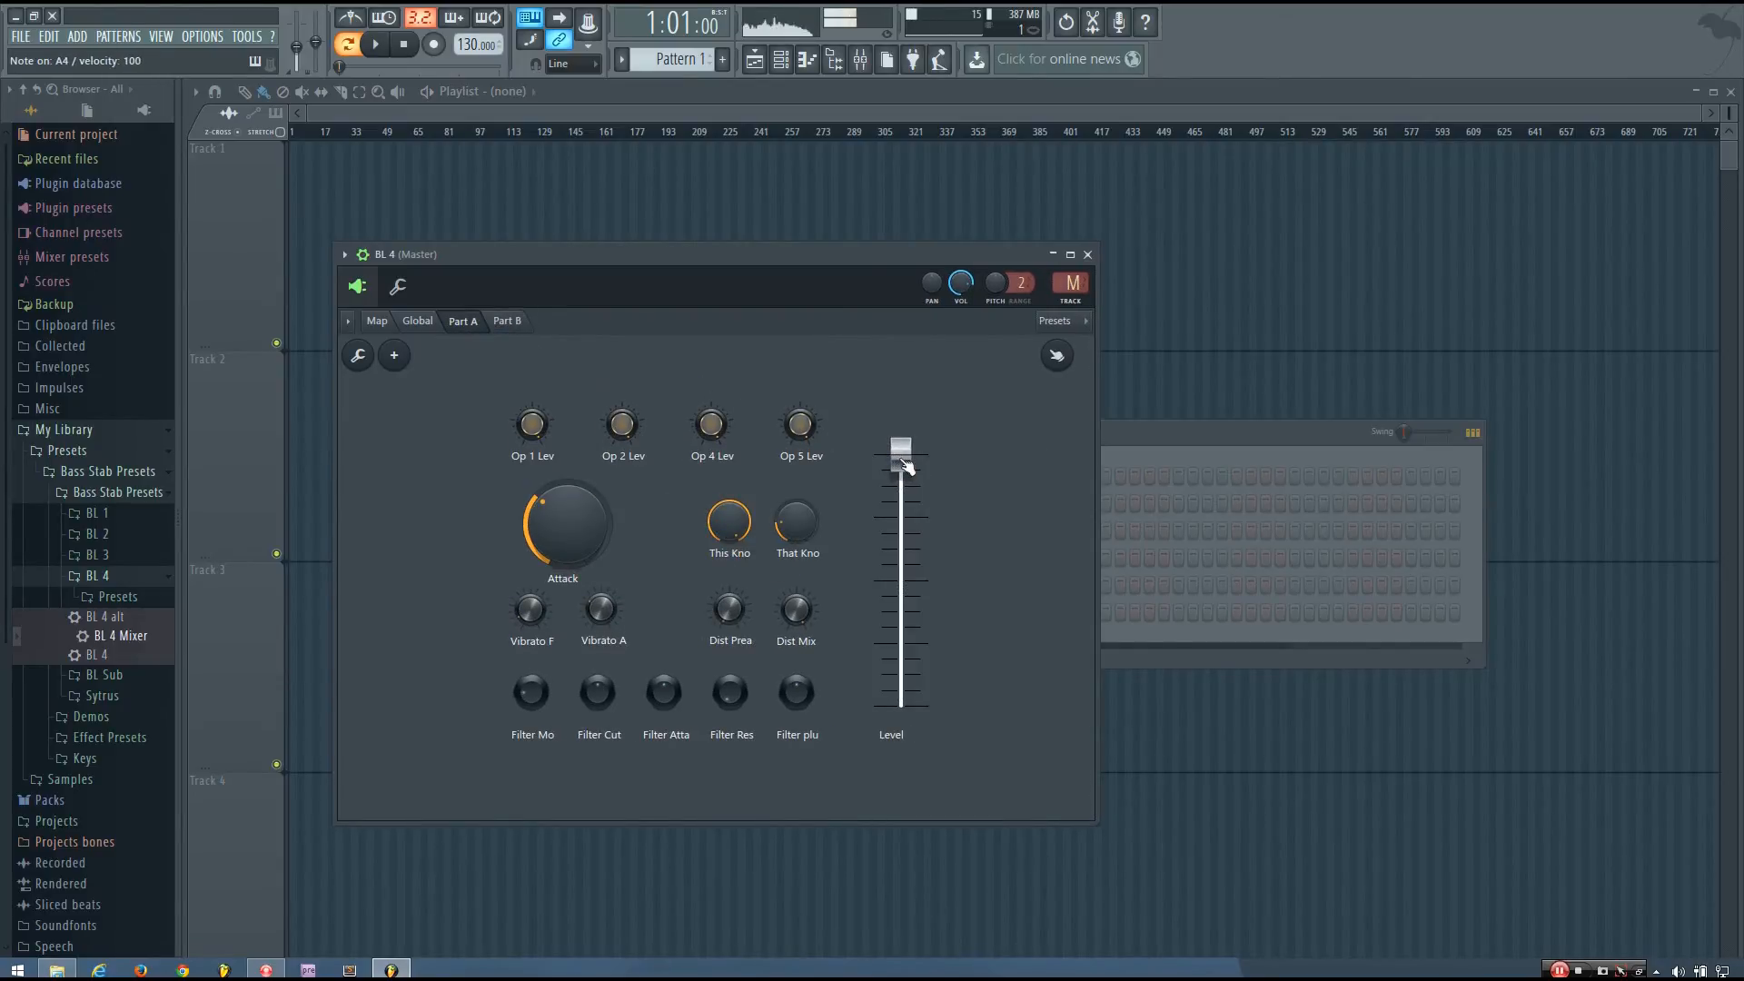
pyautogui.moveTo(900, 459); pyautogui.dragTo(905, 714)
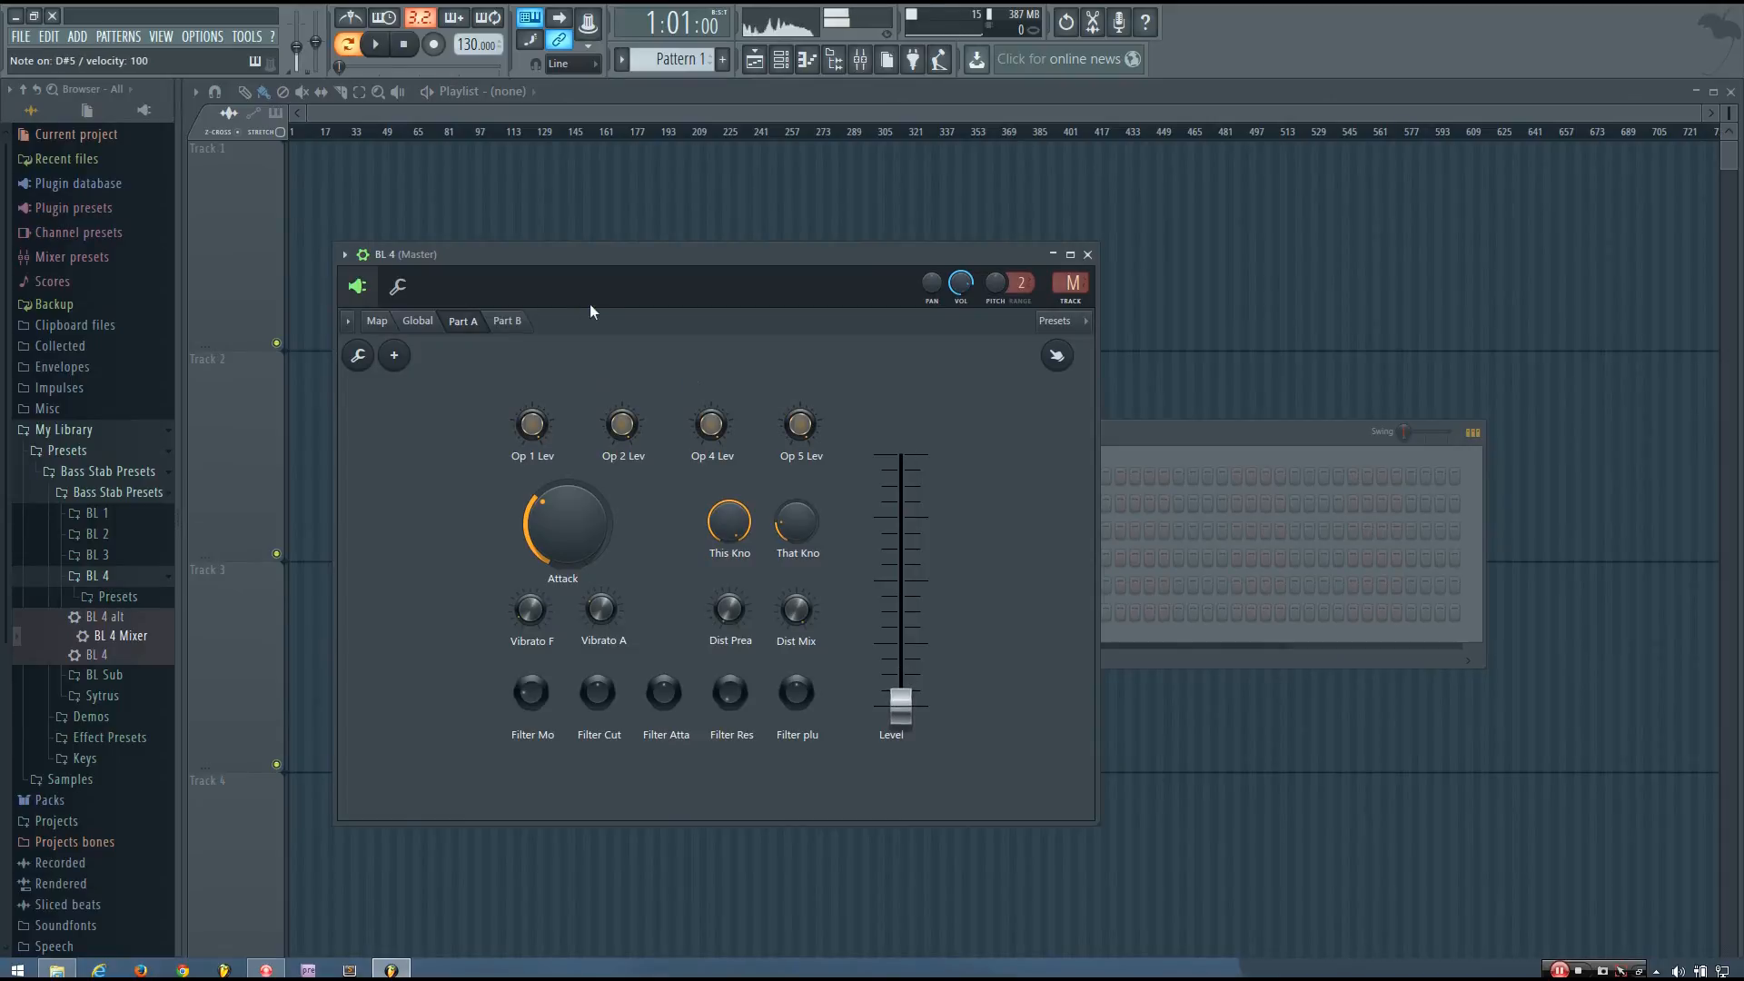
pyautogui.click(506, 322)
# - Silence Part B's level, audition Part A with test notes including A4, and return Part B's level fader to full
pyautogui.moveTo(902, 455)
pyautogui.mouseDown()
pyautogui.moveTo(902, 708)
pyautogui.moveTo(900, 454)
pyautogui.mouseUp()
pyautogui.click(473, 322)
pyautogui.press('q')
pyautogui.press('n')
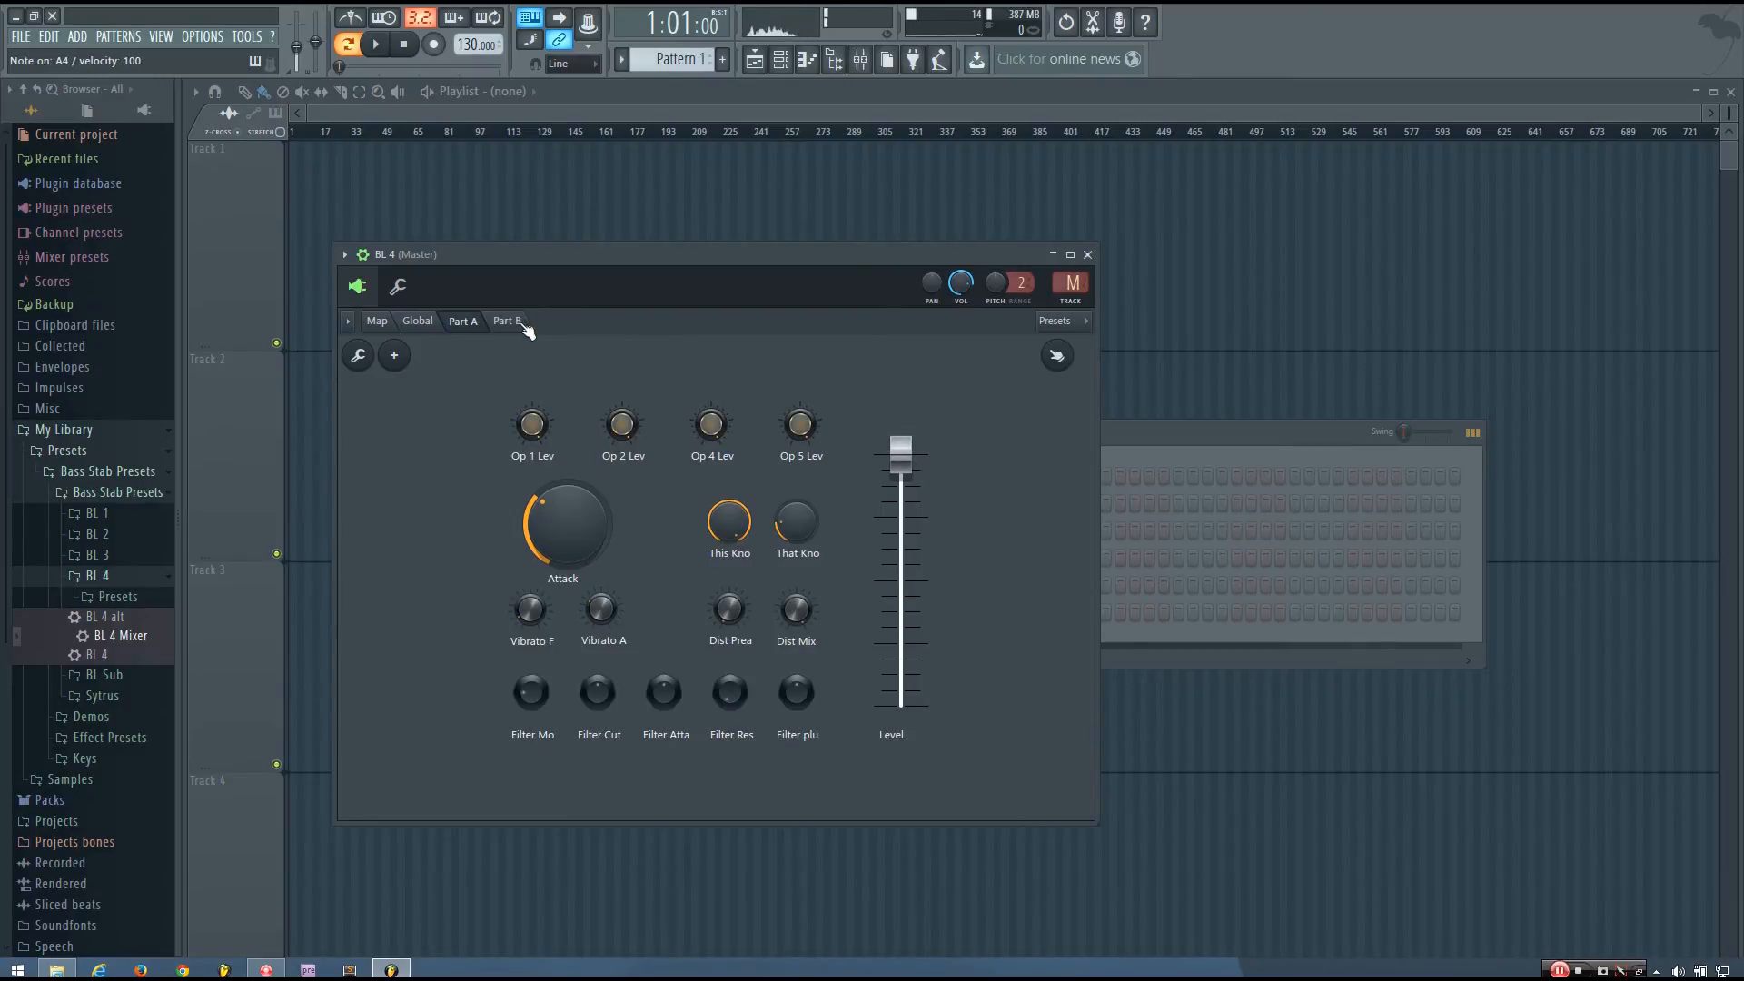
pyautogui.click(506, 322)
pyautogui.moveTo(900, 708); pyautogui.dragTo(901, 454)
pyautogui.press('3')
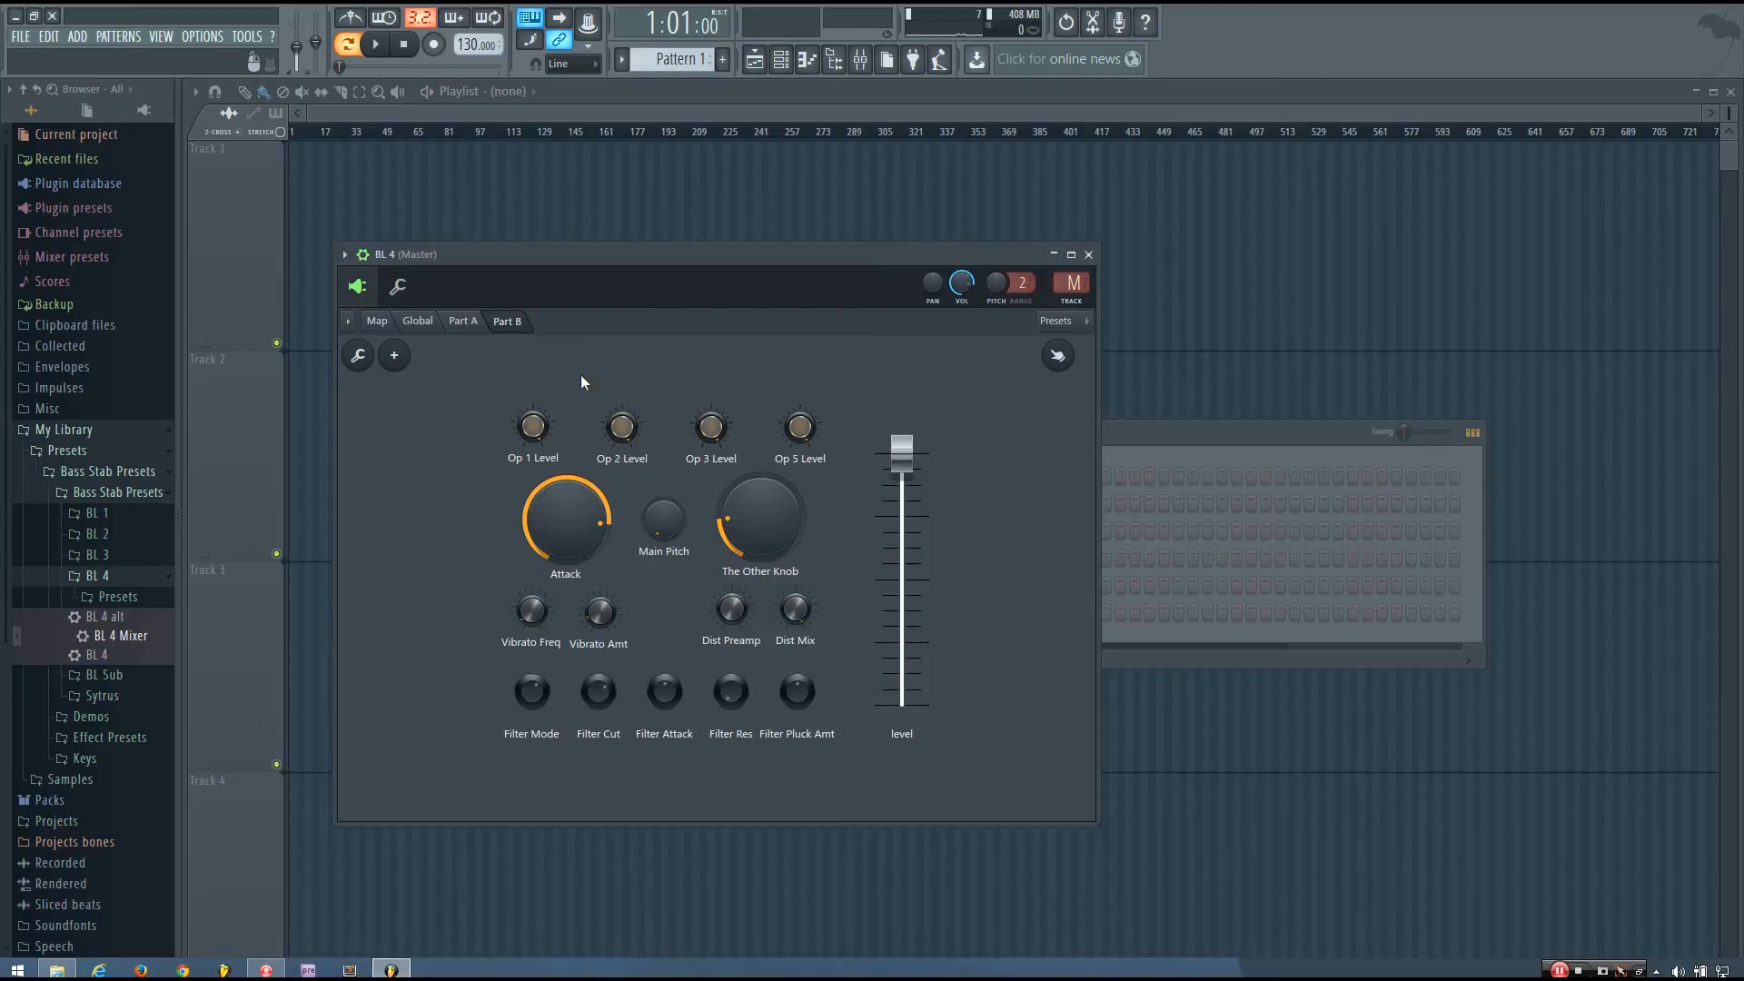
# - Compare the Part A and Part B control surfaces of BL 4, ending on Part A
pyautogui.click(461, 327)
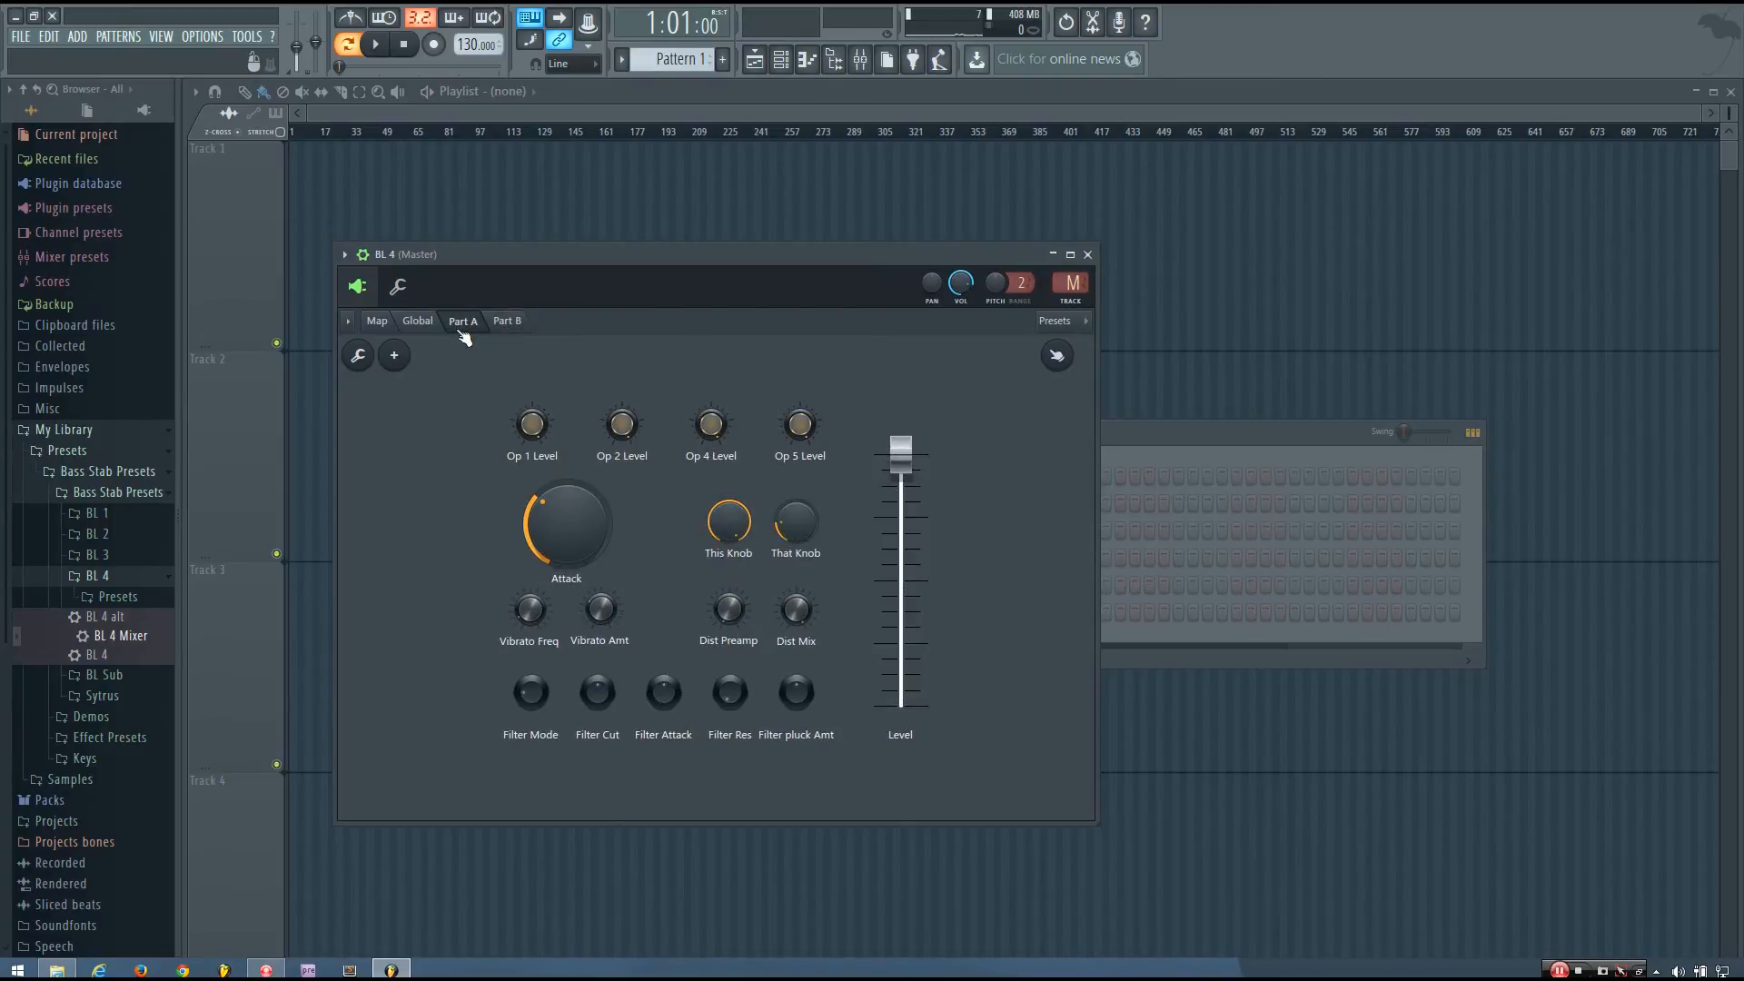
pyautogui.click(504, 324)
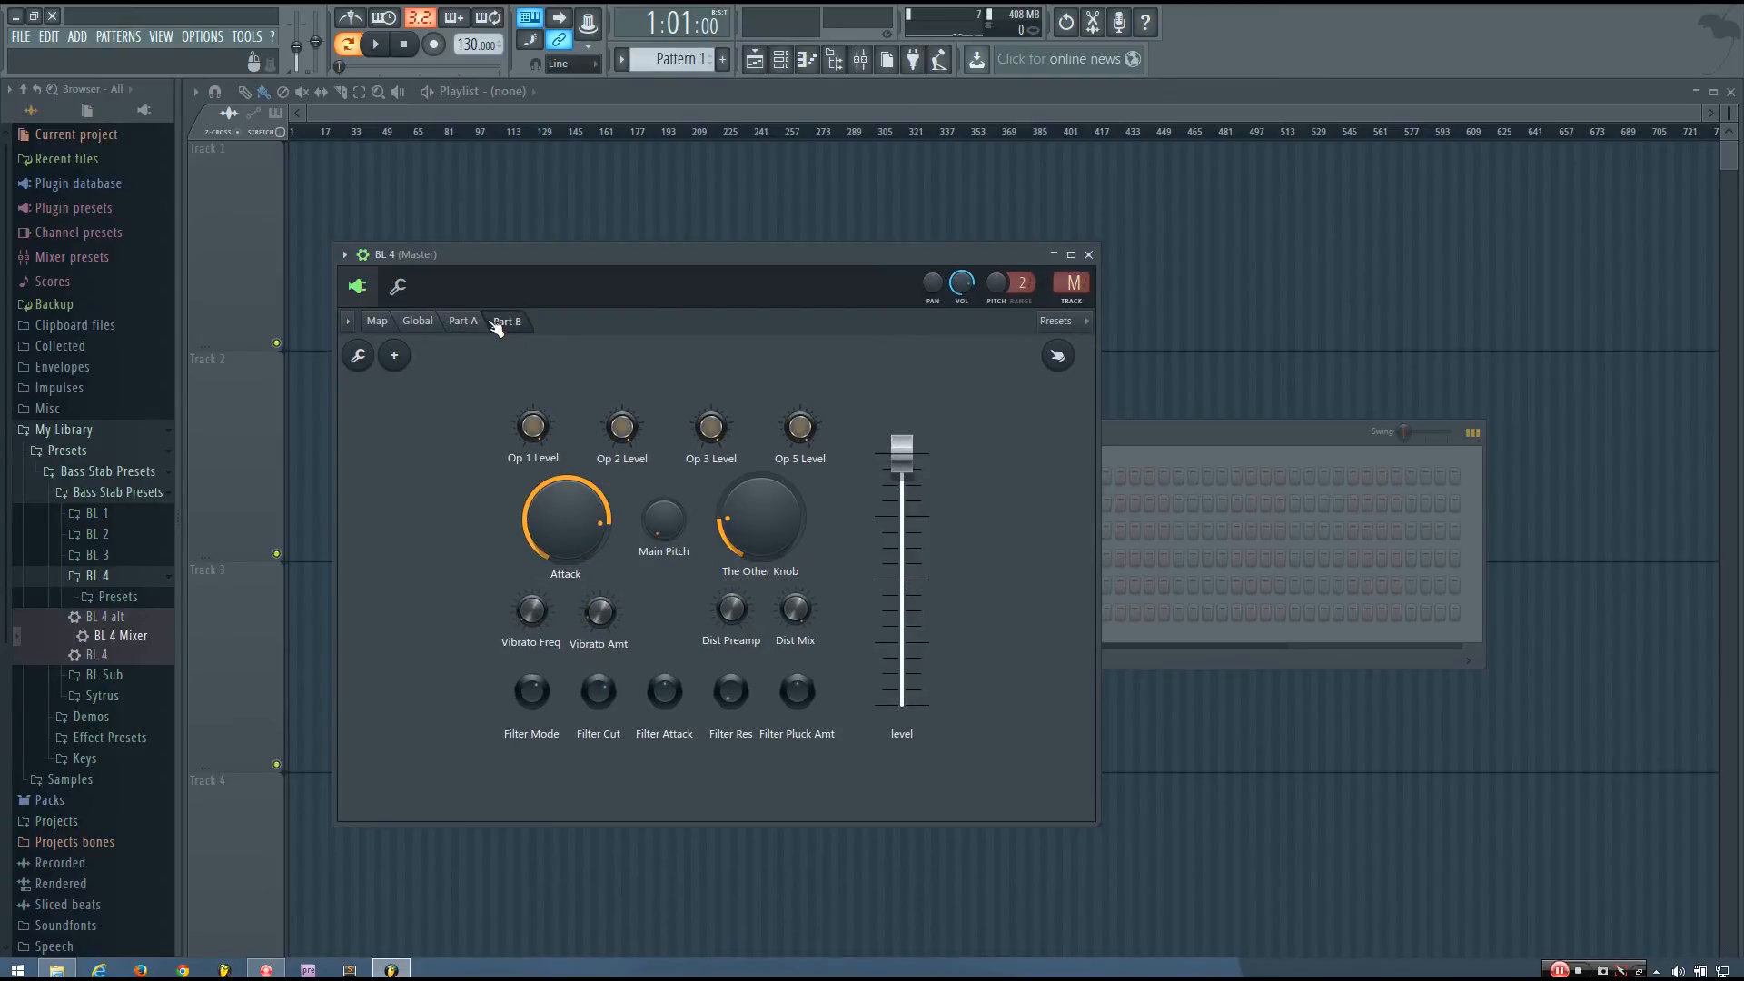
pyautogui.click(465, 323)
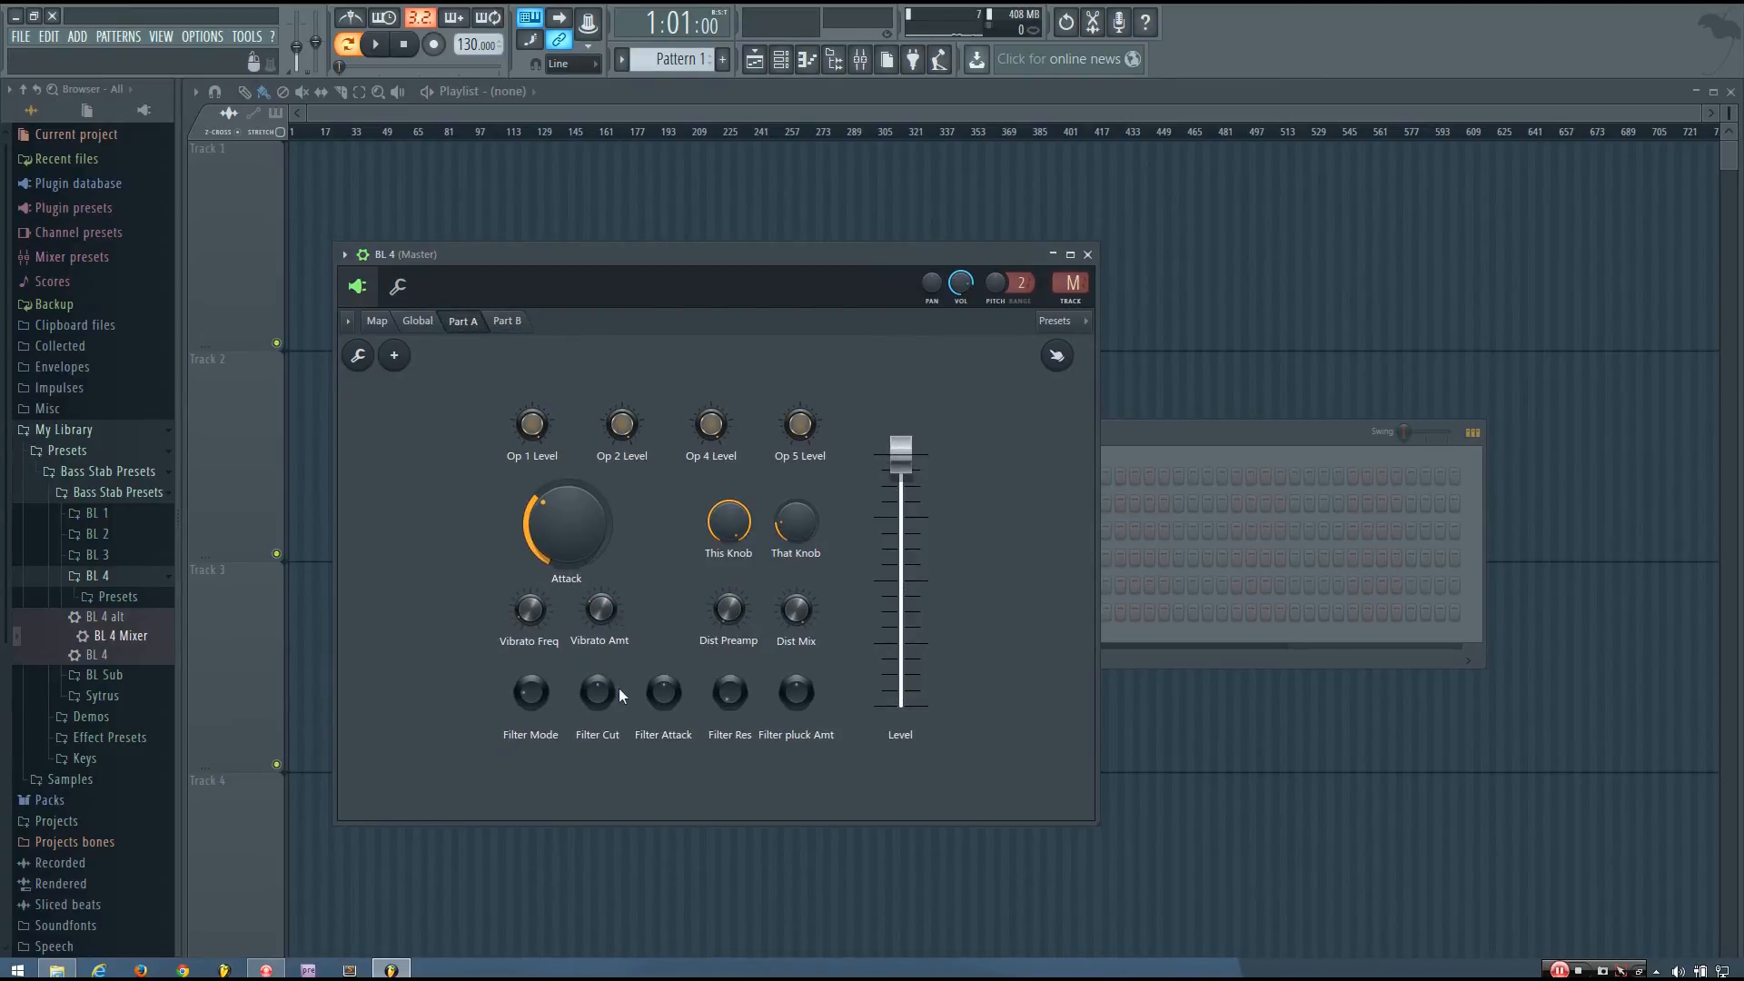
# - Compare the control surfaces of BL 4's Part A, Part B and Global, ending on Part B
pyautogui.click(509, 323)
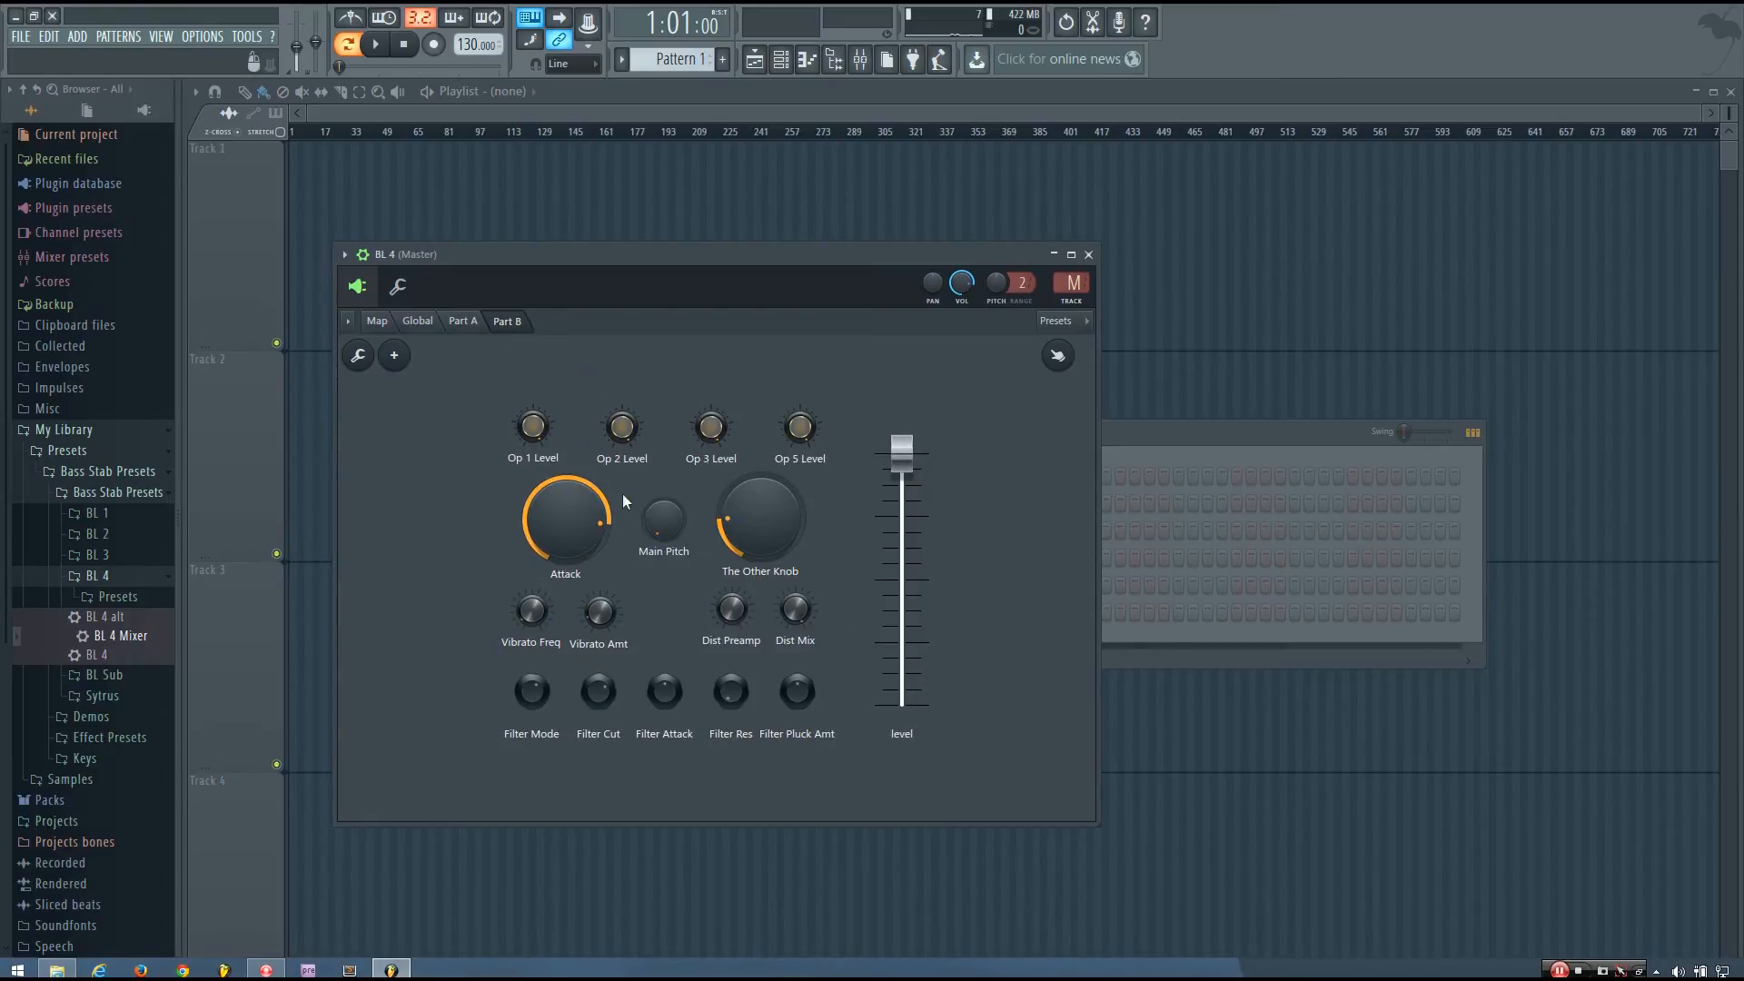
pyautogui.click(472, 323)
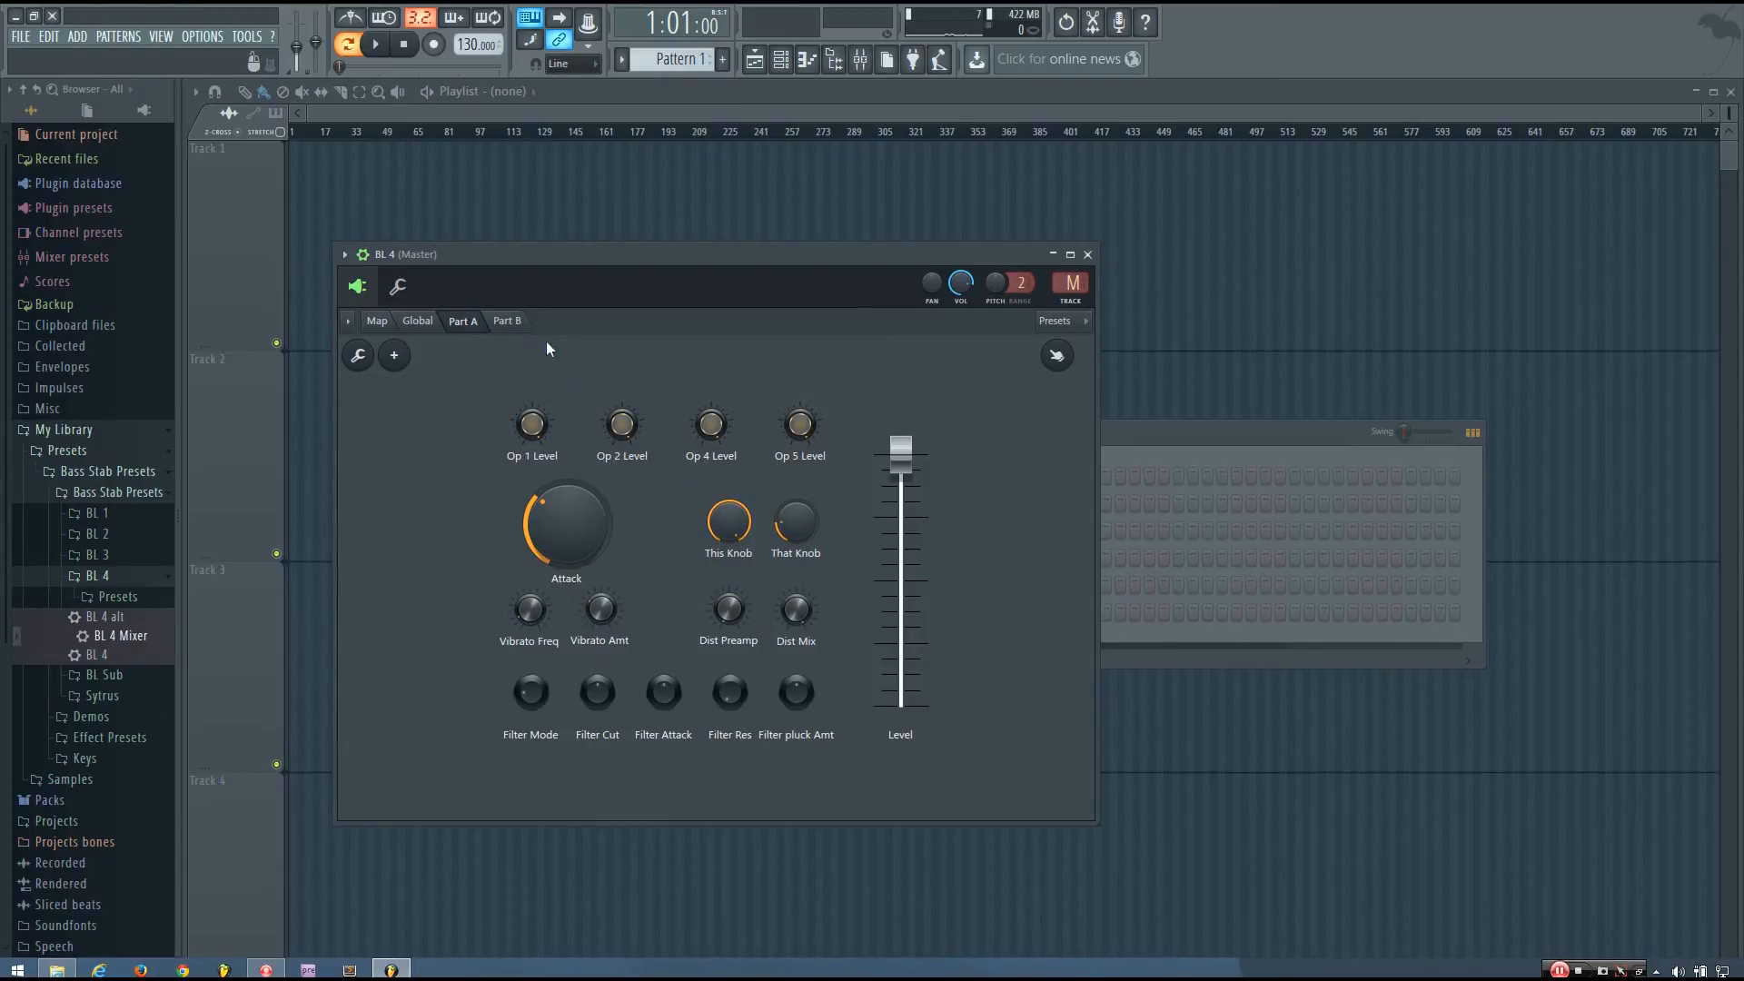
pyautogui.click(507, 320)
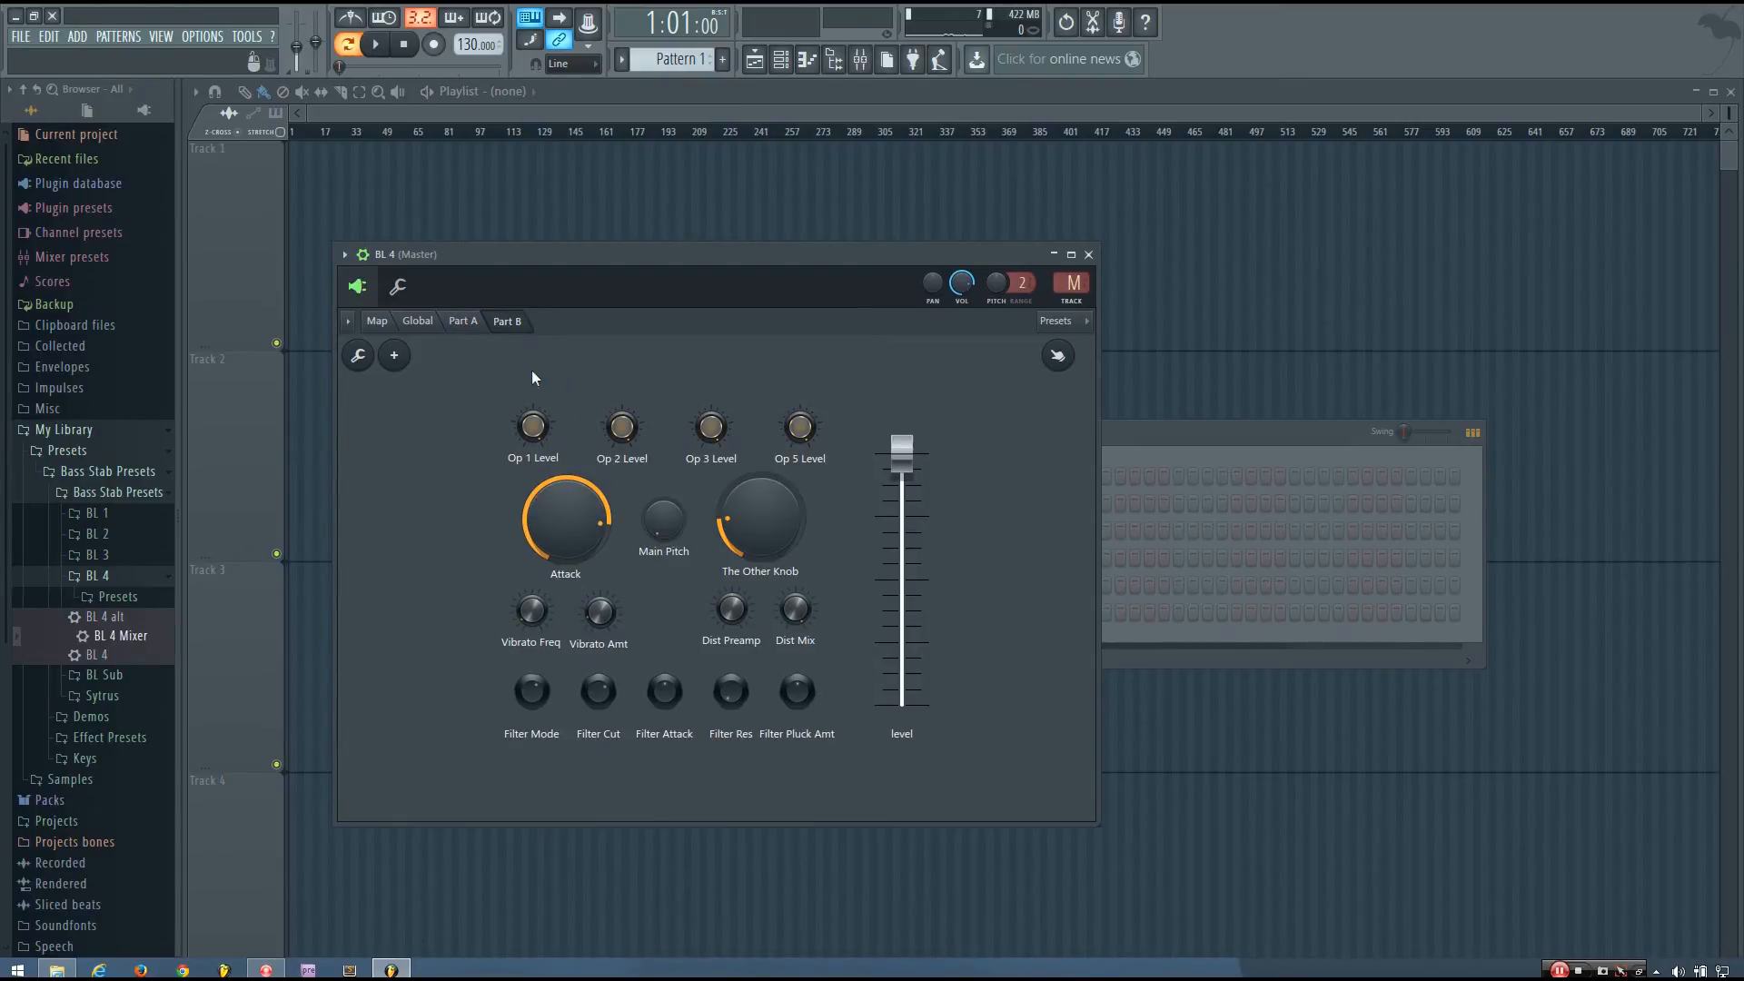
pyautogui.click(464, 323)
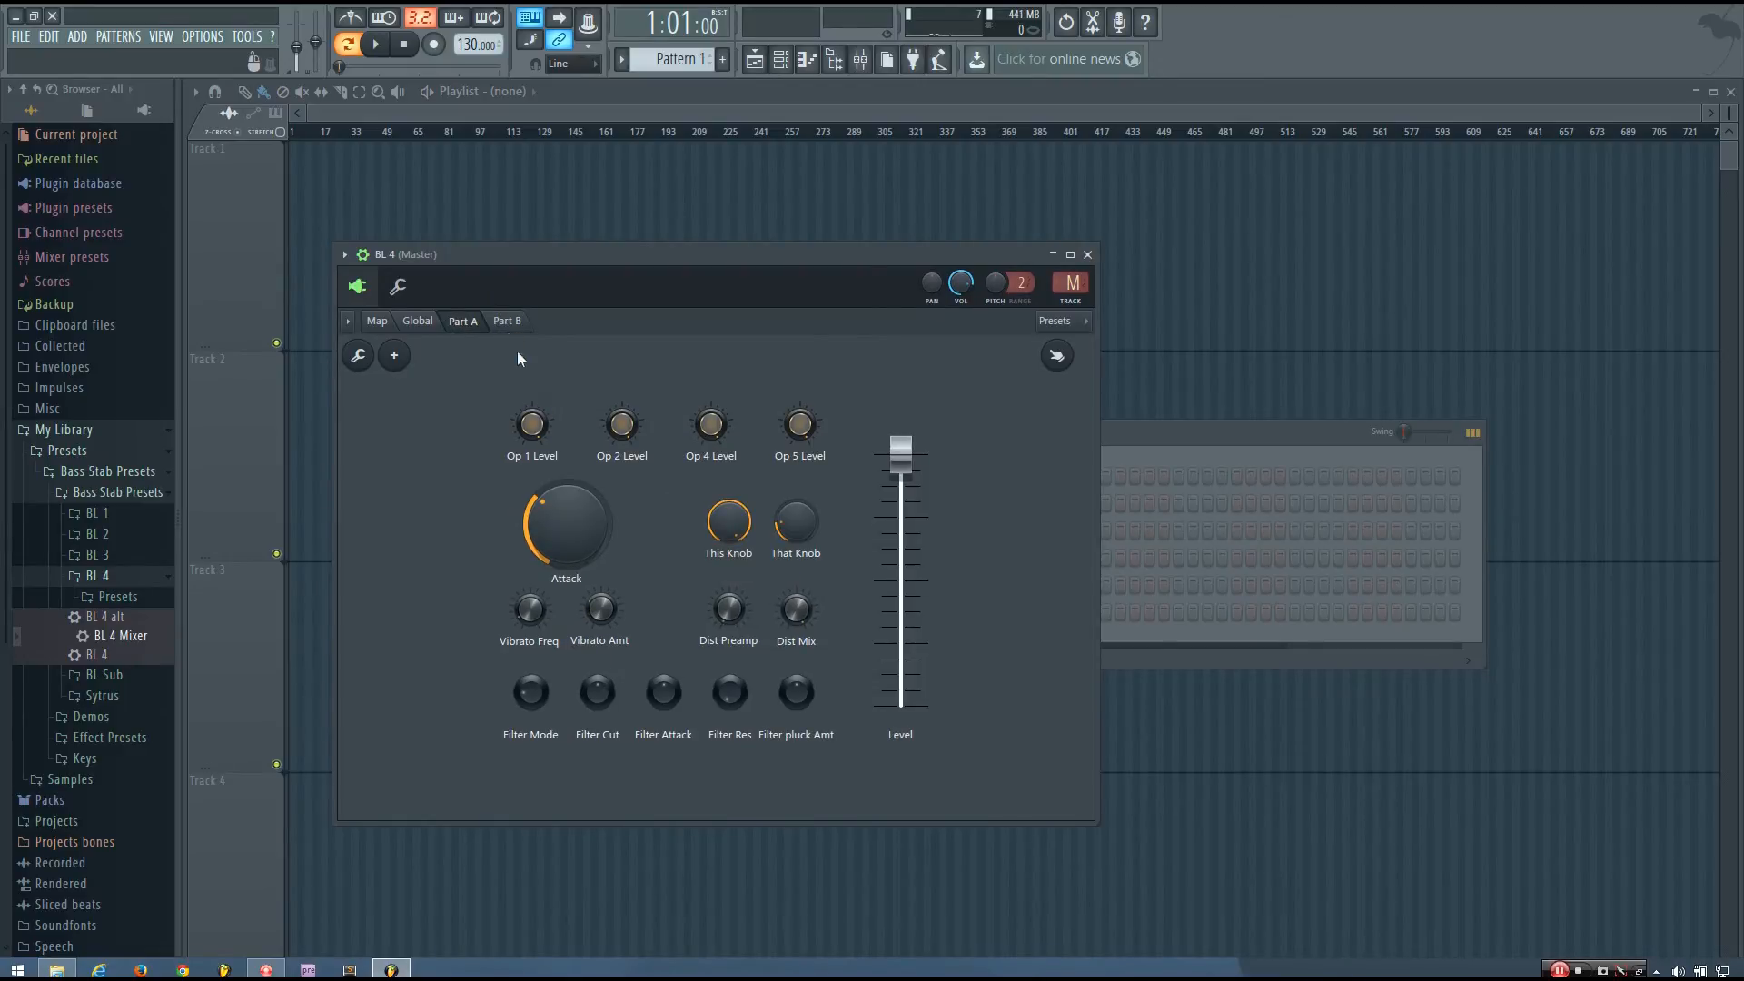
pyautogui.click(518, 325)
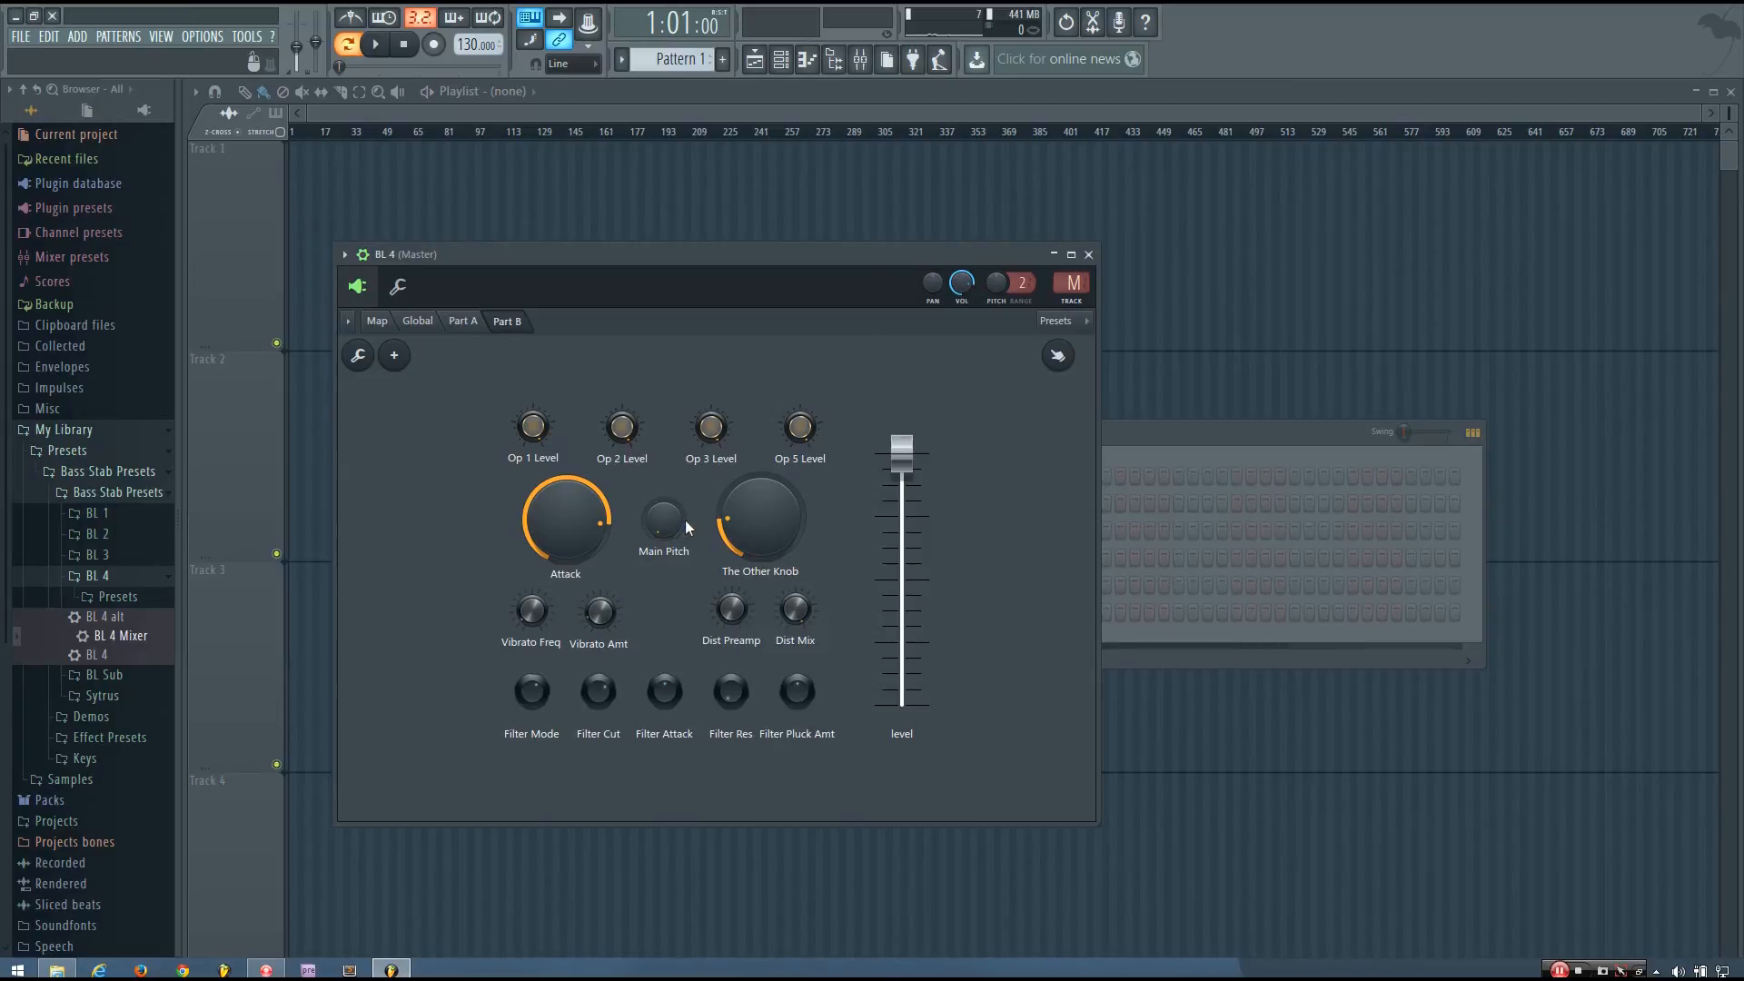
pyautogui.click(465, 323)
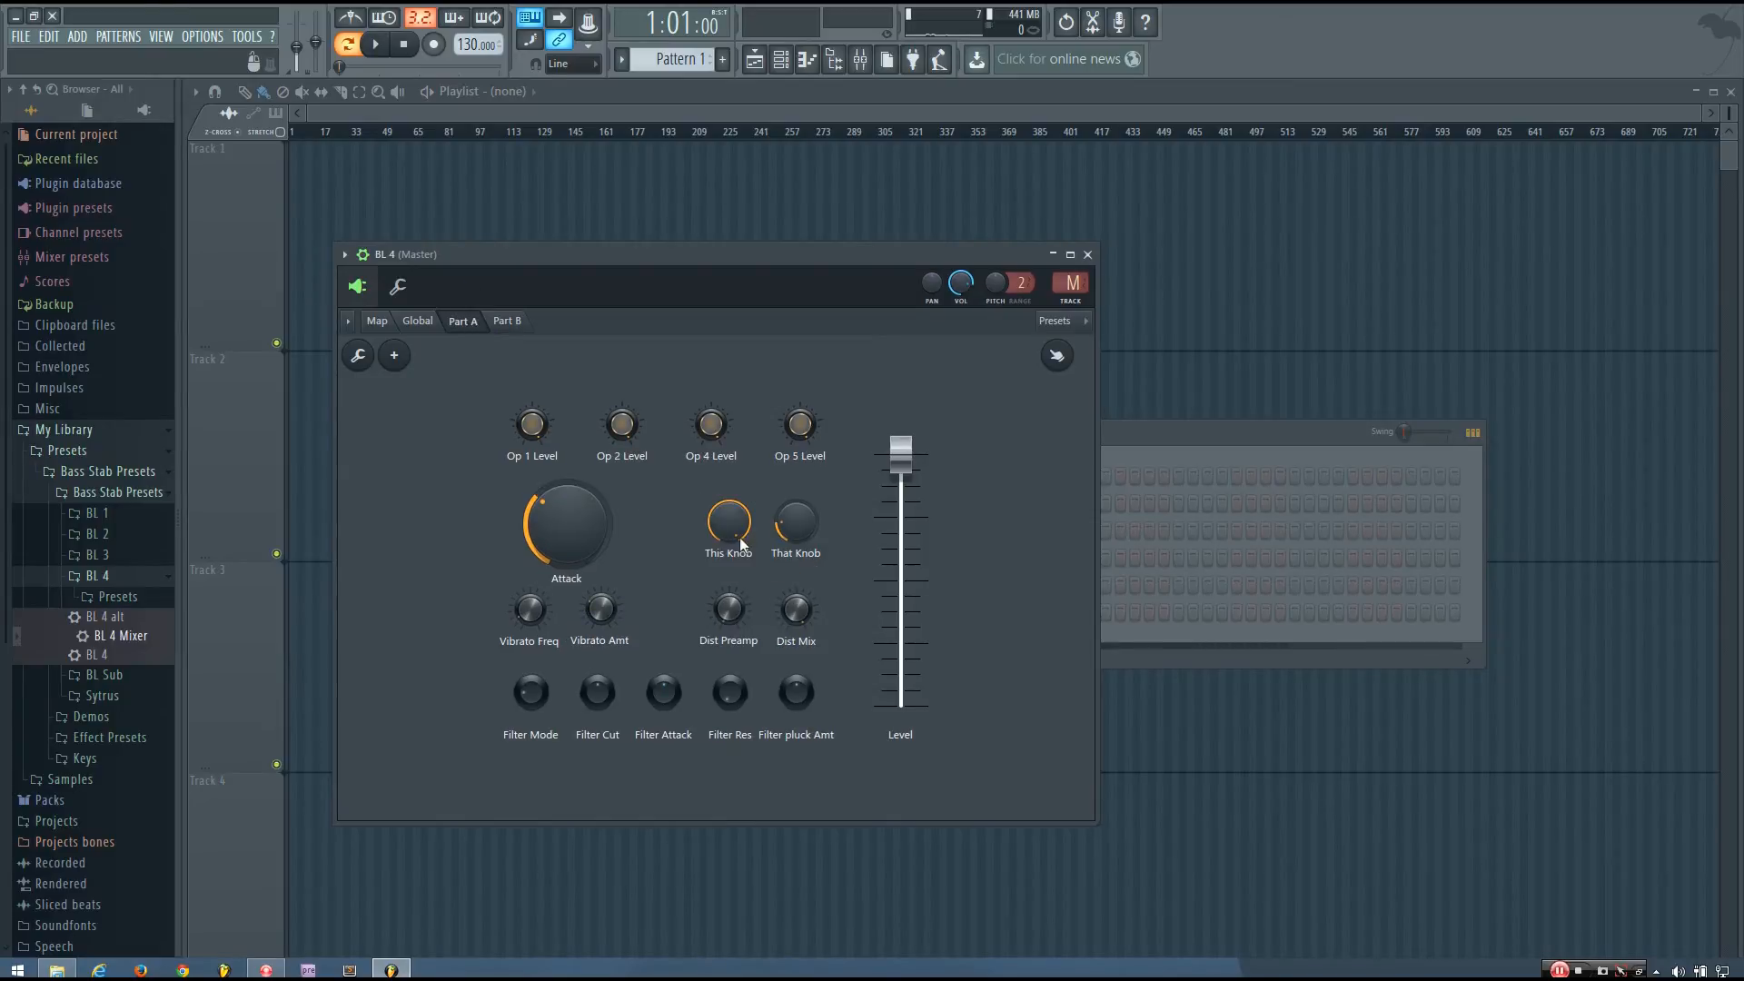
pyautogui.click(436, 331)
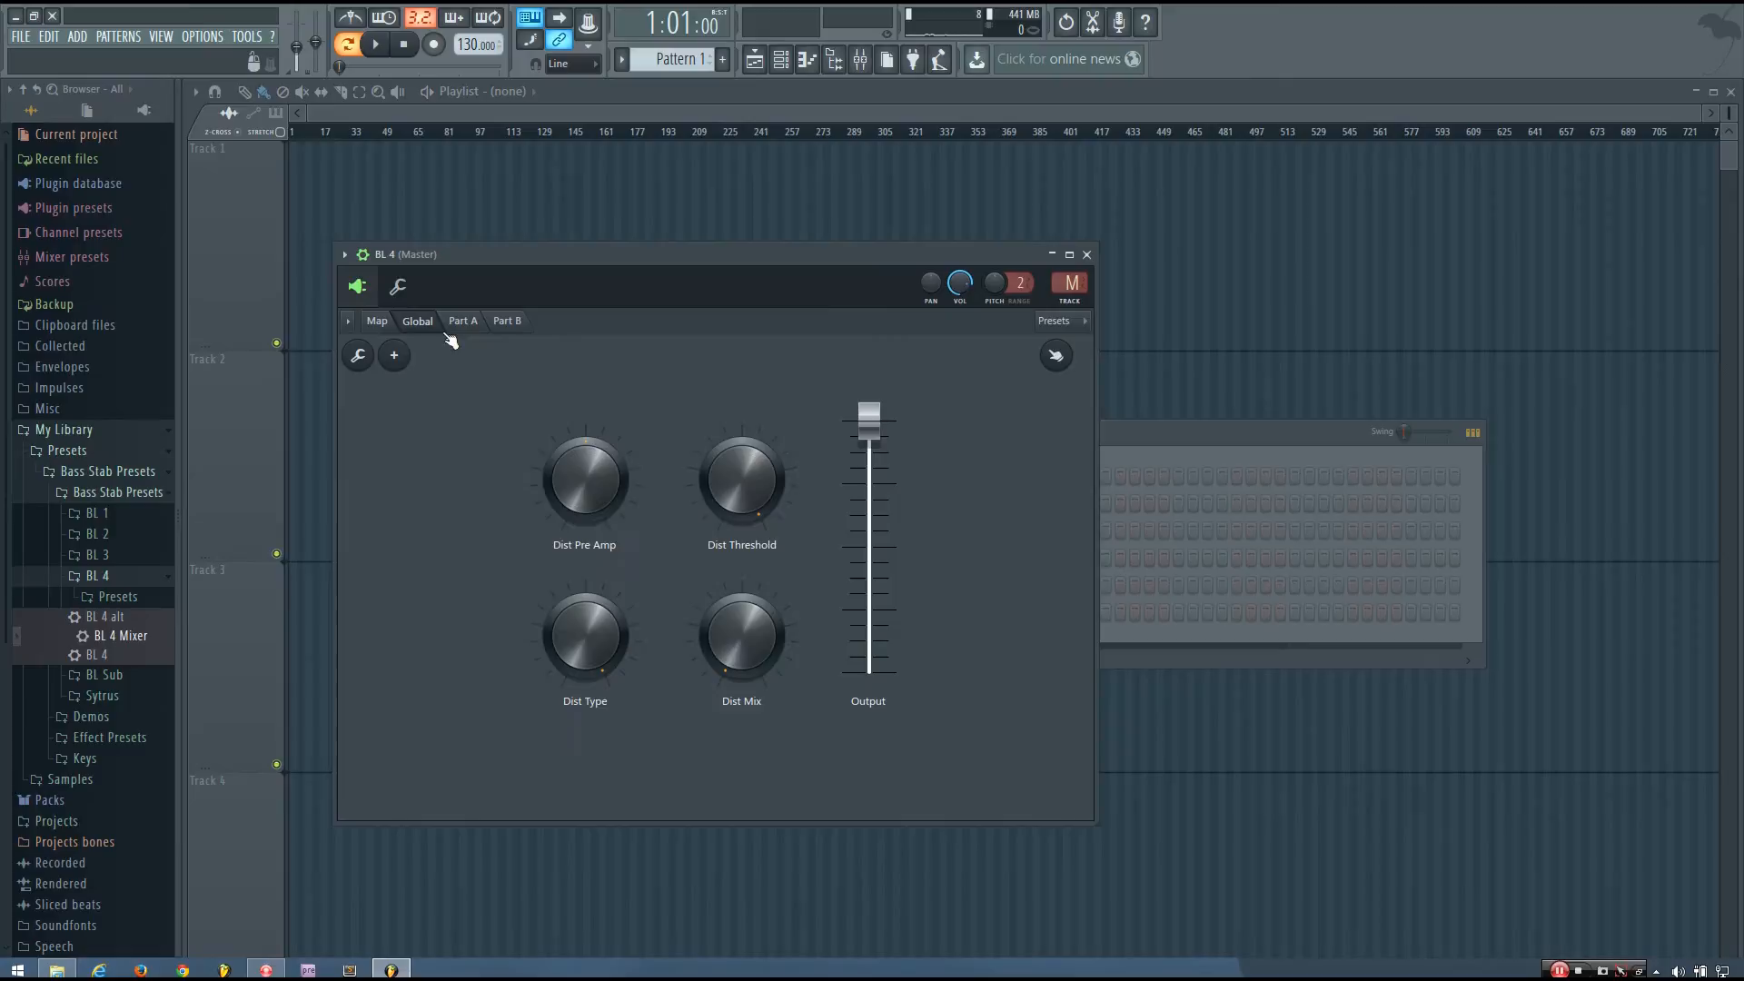
pyautogui.click(506, 322)
# - Reposition the BL 4 window and audition Part B with test notes A4 and C5
pyautogui.moveTo(683, 262); pyautogui.dragTo(658, 251)
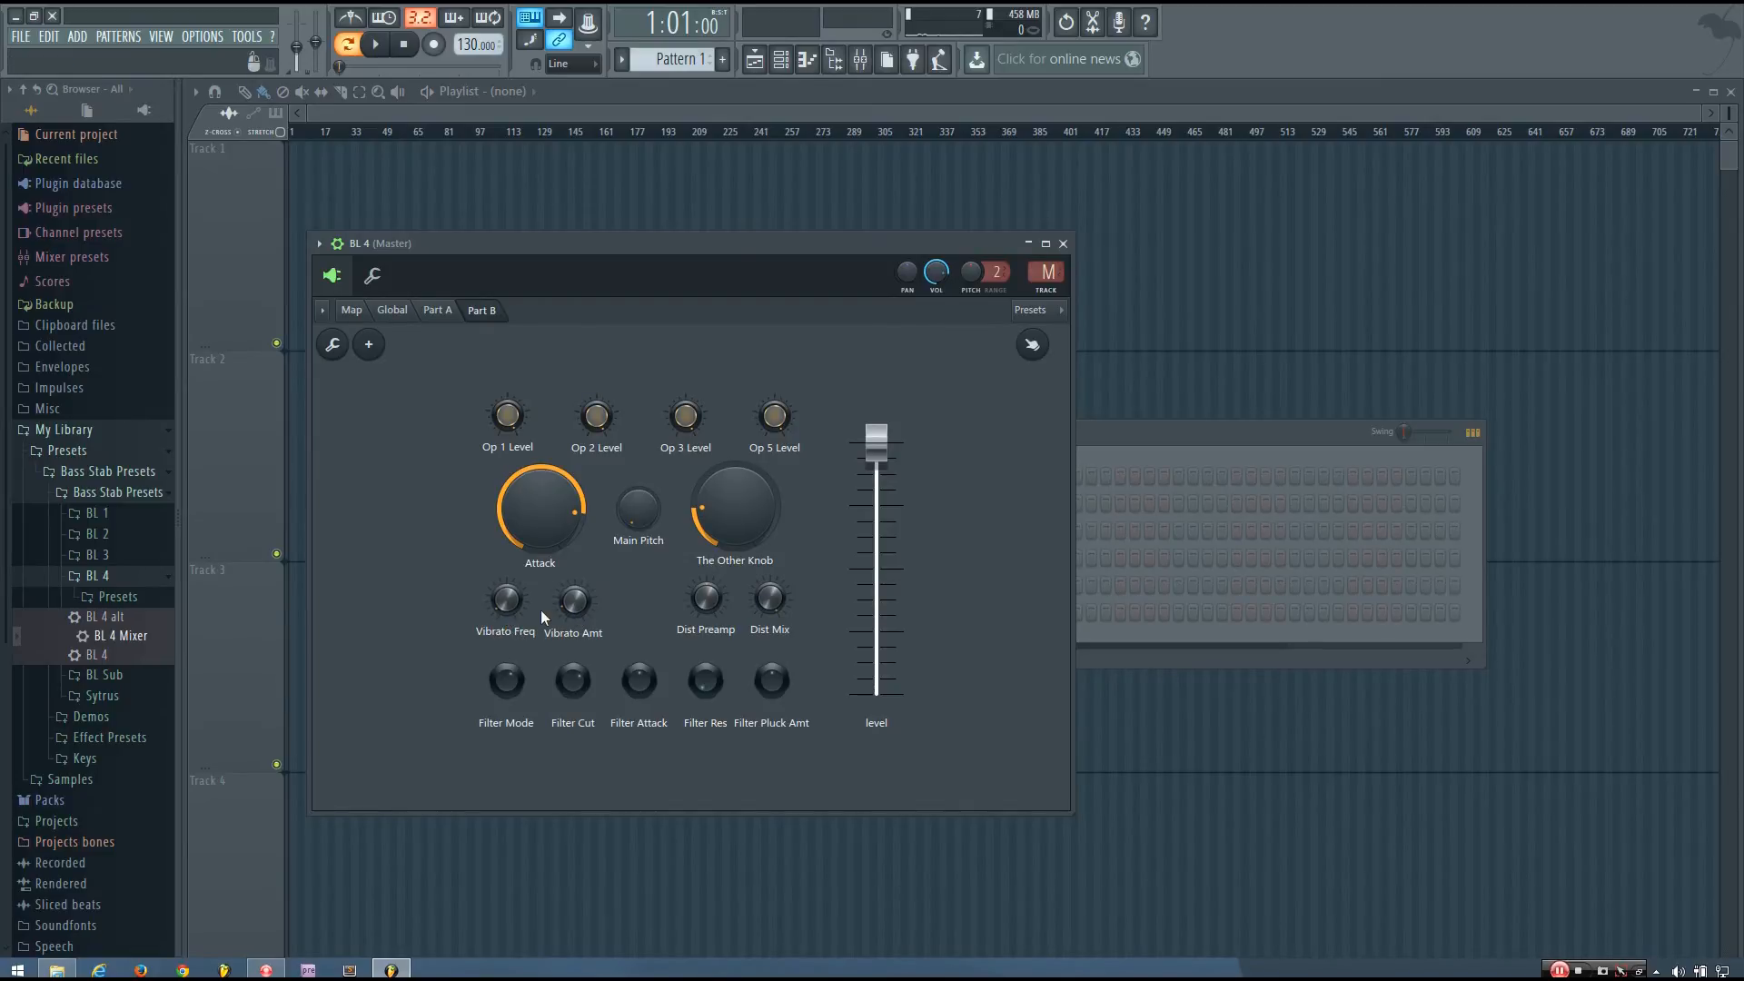
pyautogui.moveTo(649, 246); pyautogui.dragTo(640, 263)
pyautogui.press('n')
pyautogui.press('n')
pyautogui.press('n')
pyautogui.press('n')
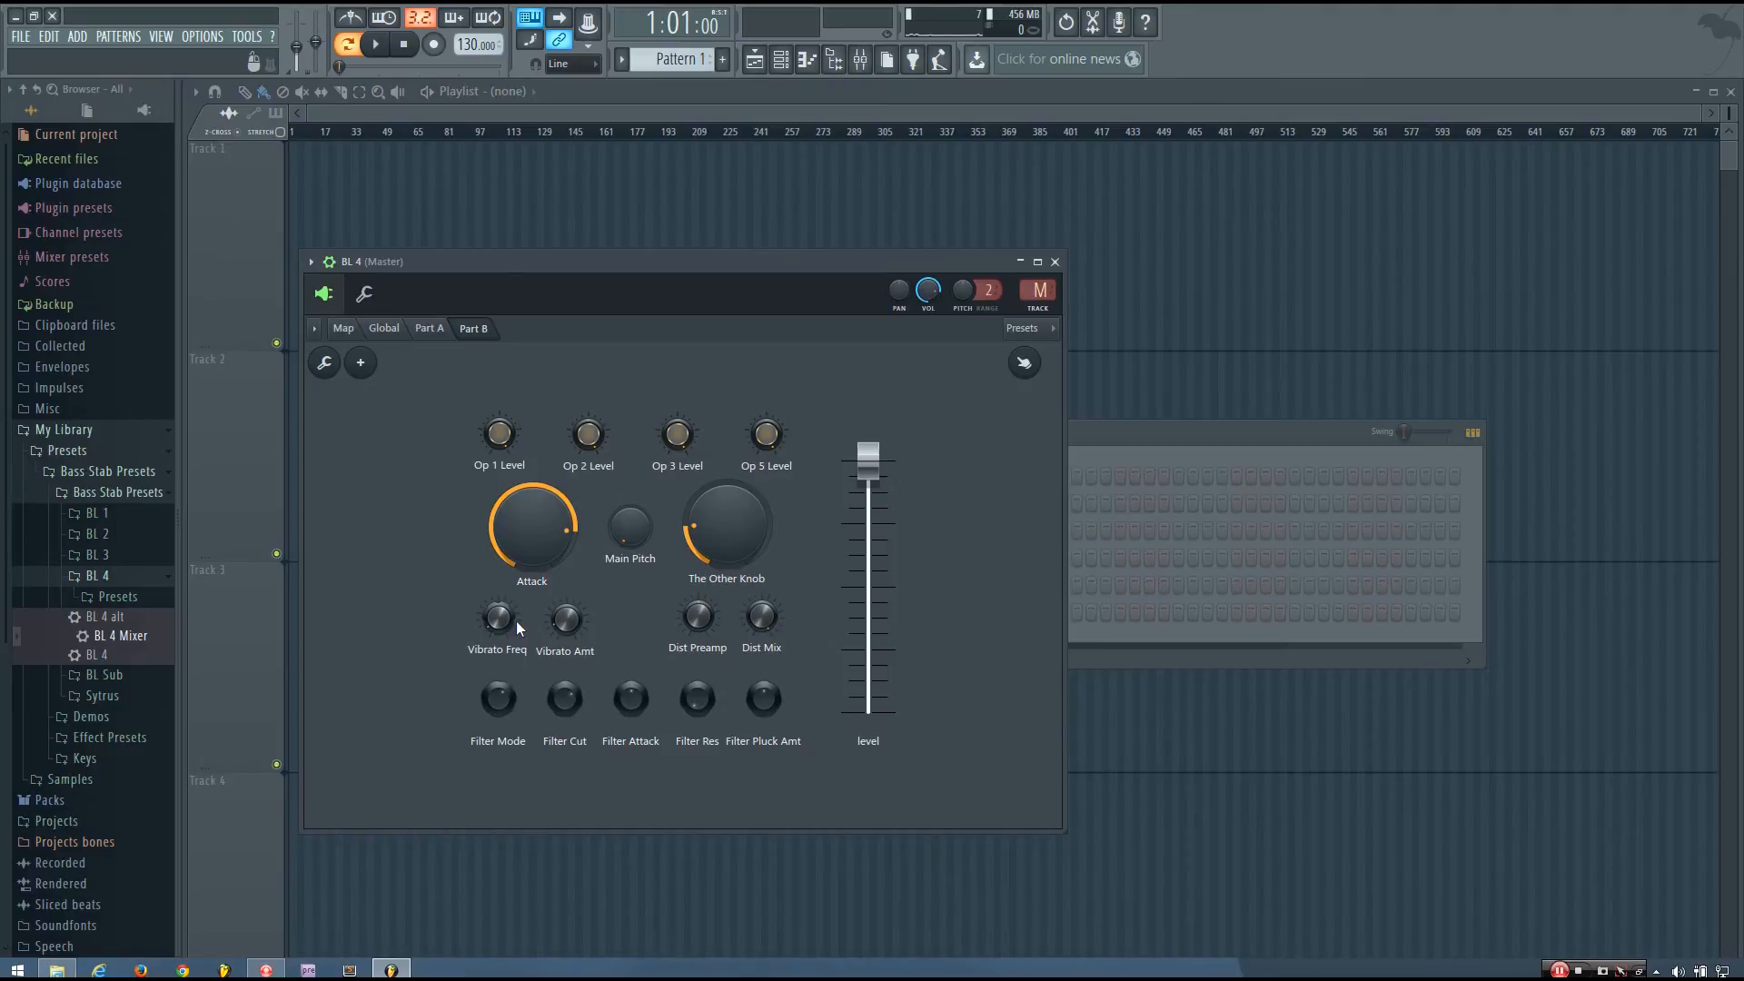
pyautogui.press('q')
pyautogui.press('q')
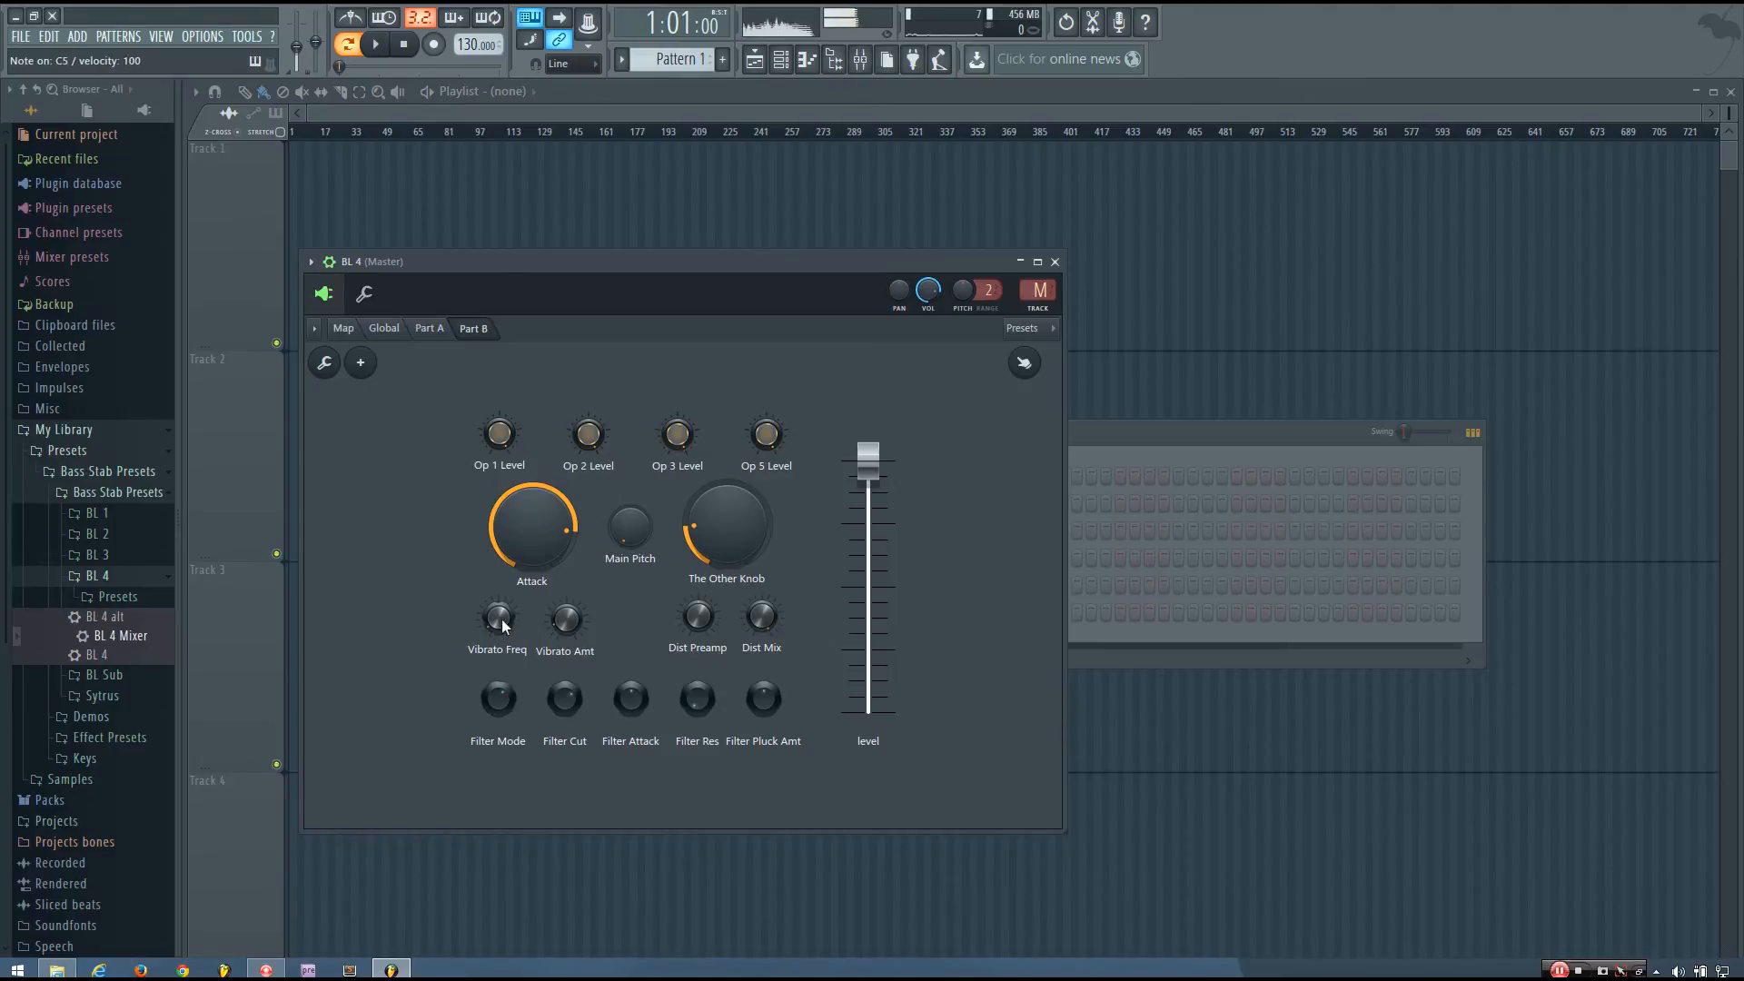
# - Continue auditioning BL 4's Part B with test notes C5, A4 and D#5
pyautogui.press('q')
pyautogui.press('q')
pyautogui.press('j')
pyautogui.press('n')
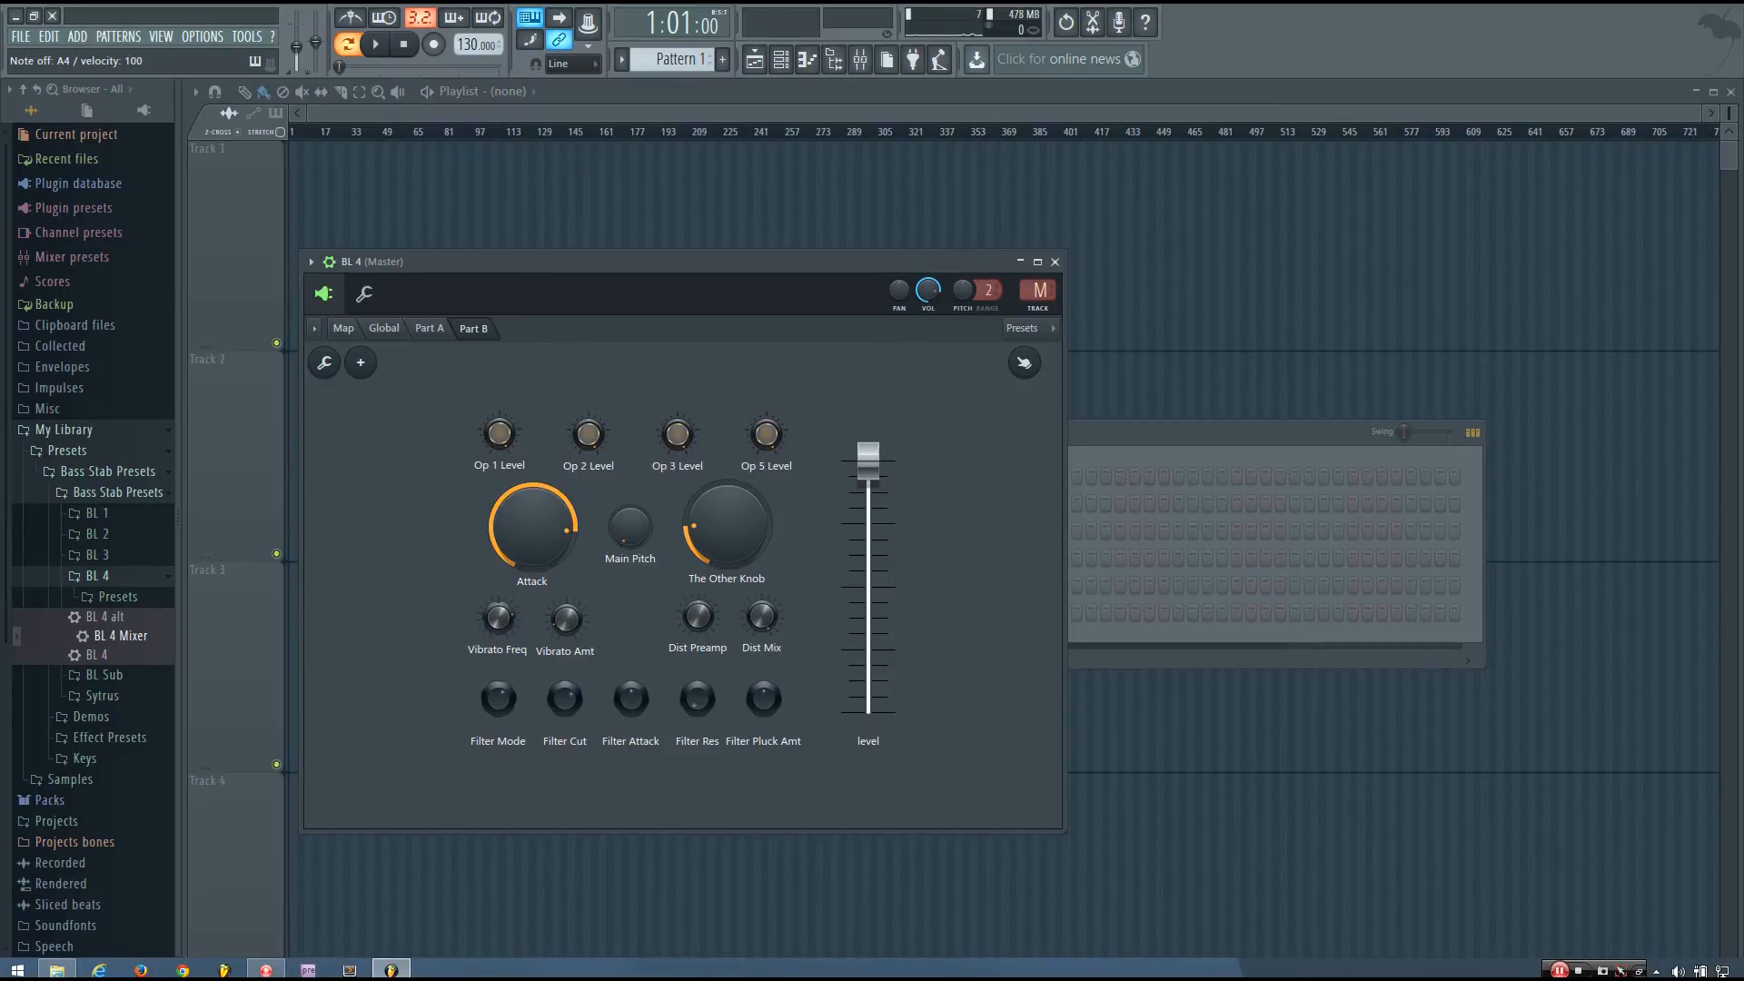
pyautogui.press('3')
pyautogui.press('3')
pyautogui.press('q')
pyautogui.press('3')
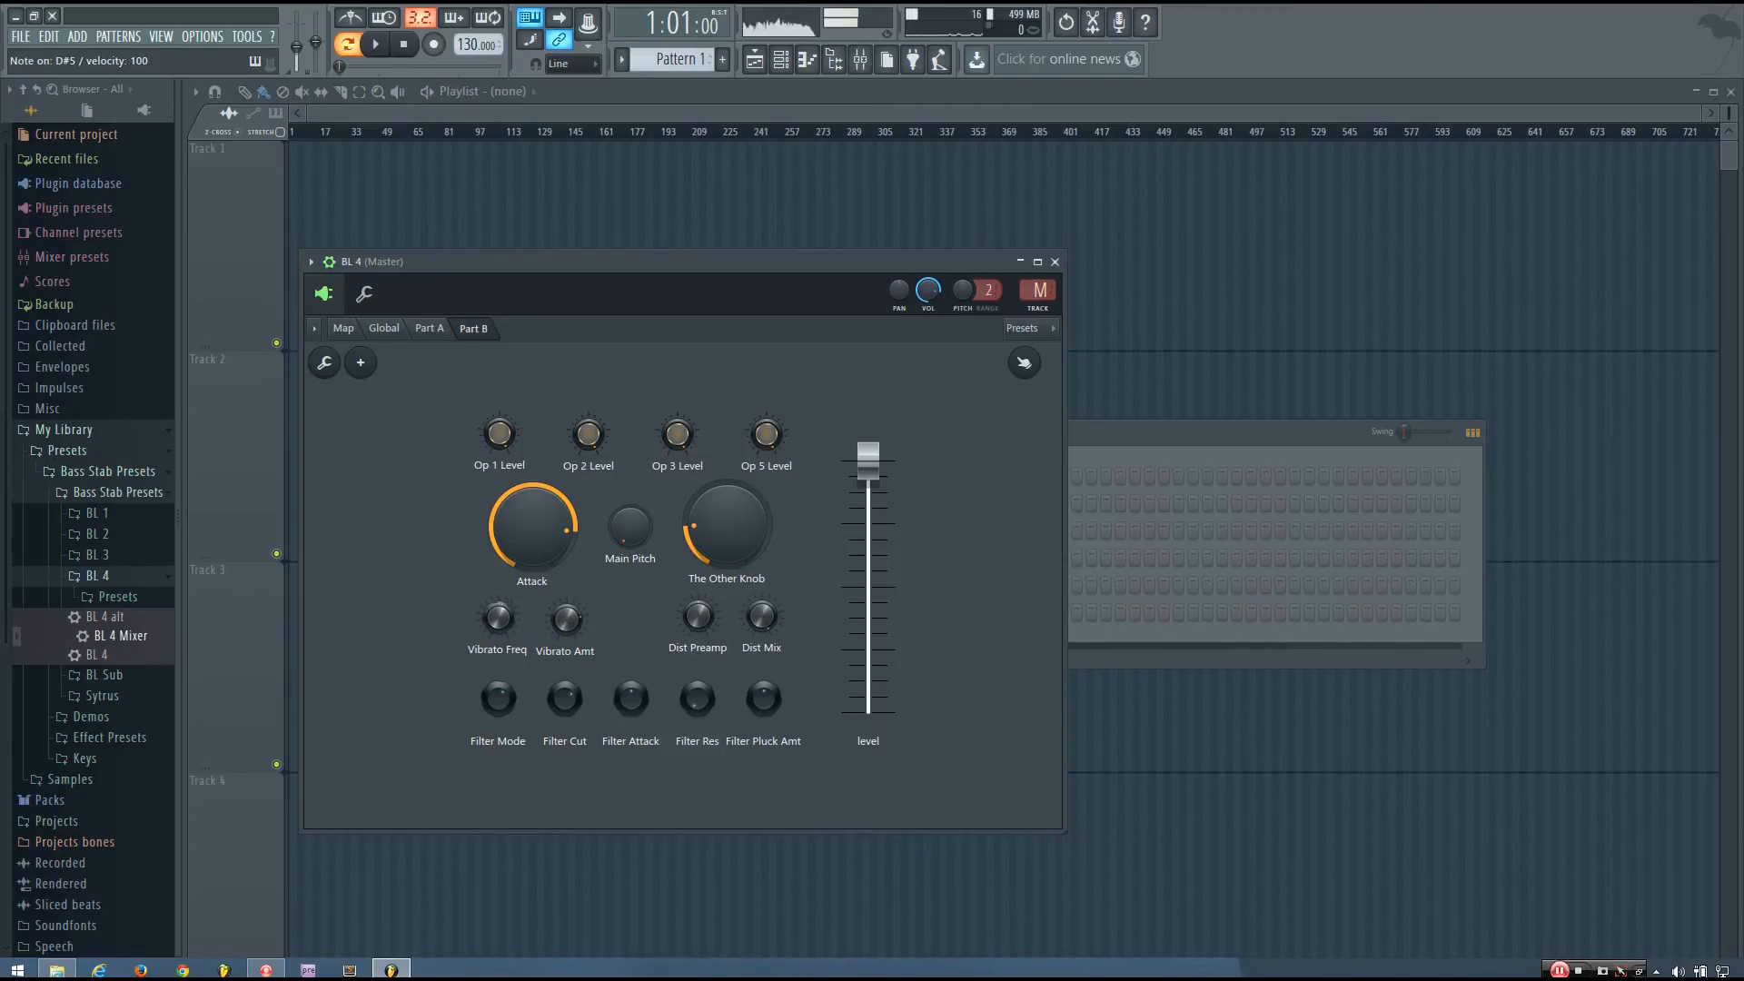
pyautogui.press('3')
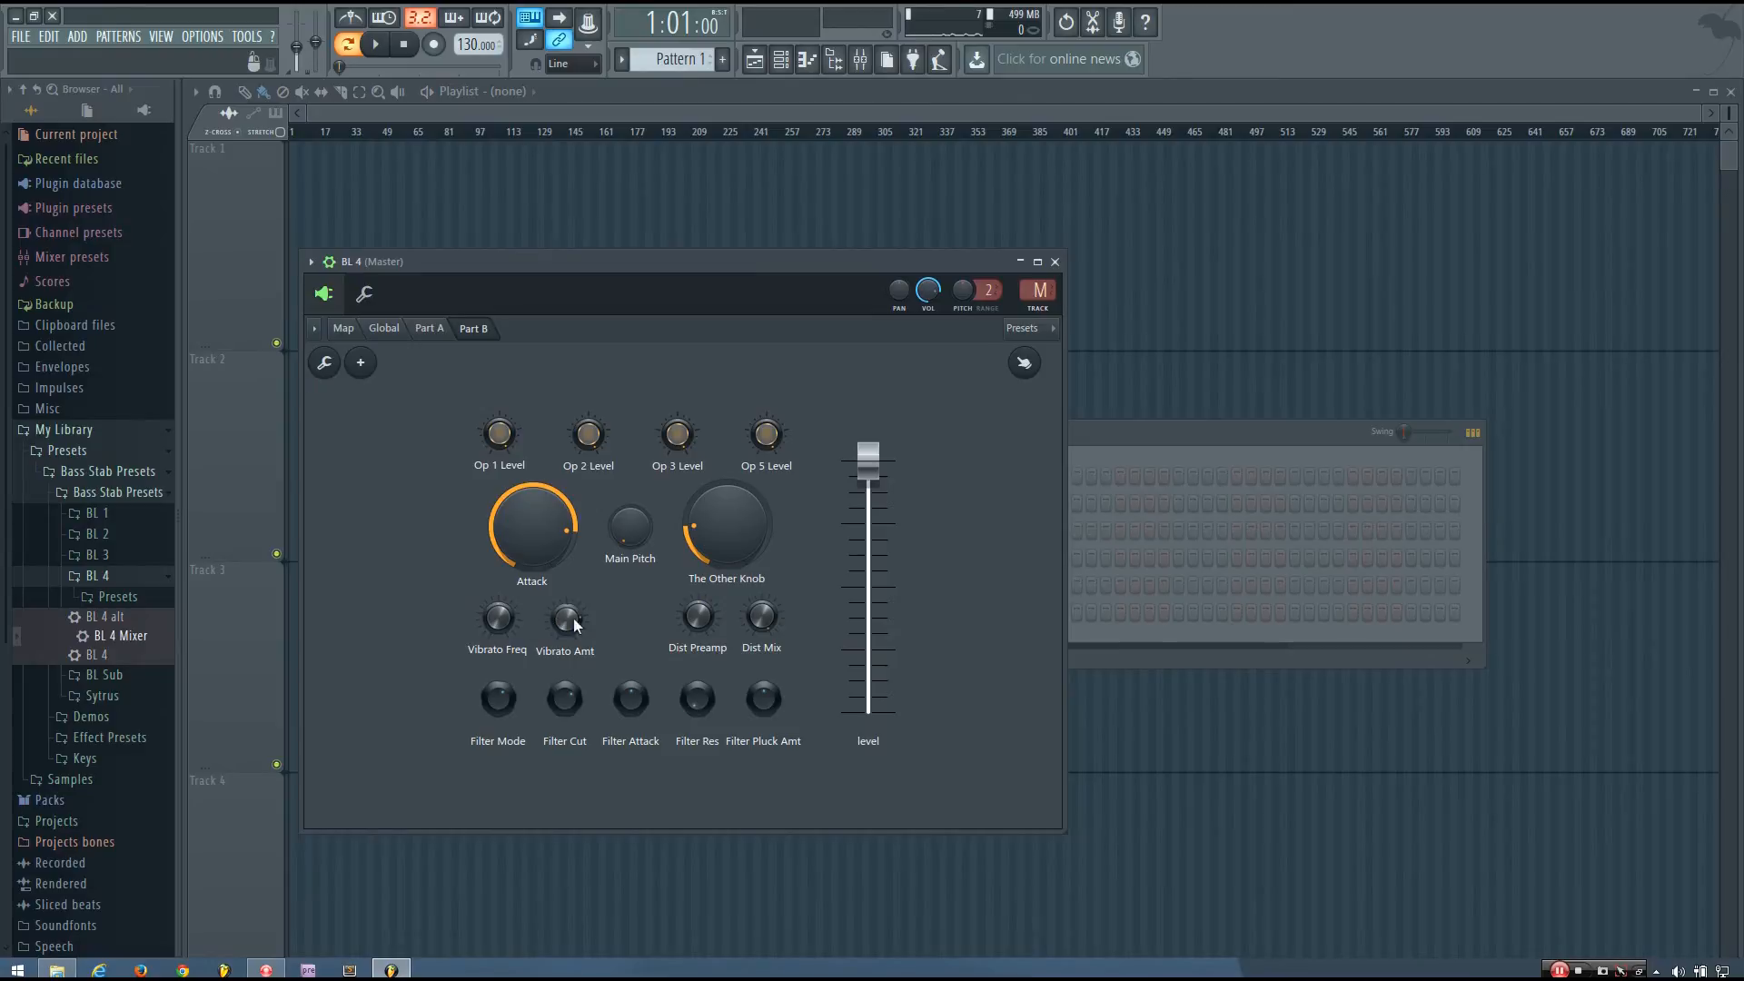
# - Move the channel rack clear of the plugin window and copy the Vibrato Freq value from BL 4's Part B
pyautogui.moveTo(1168, 445); pyautogui.dragTo(1319, 480)
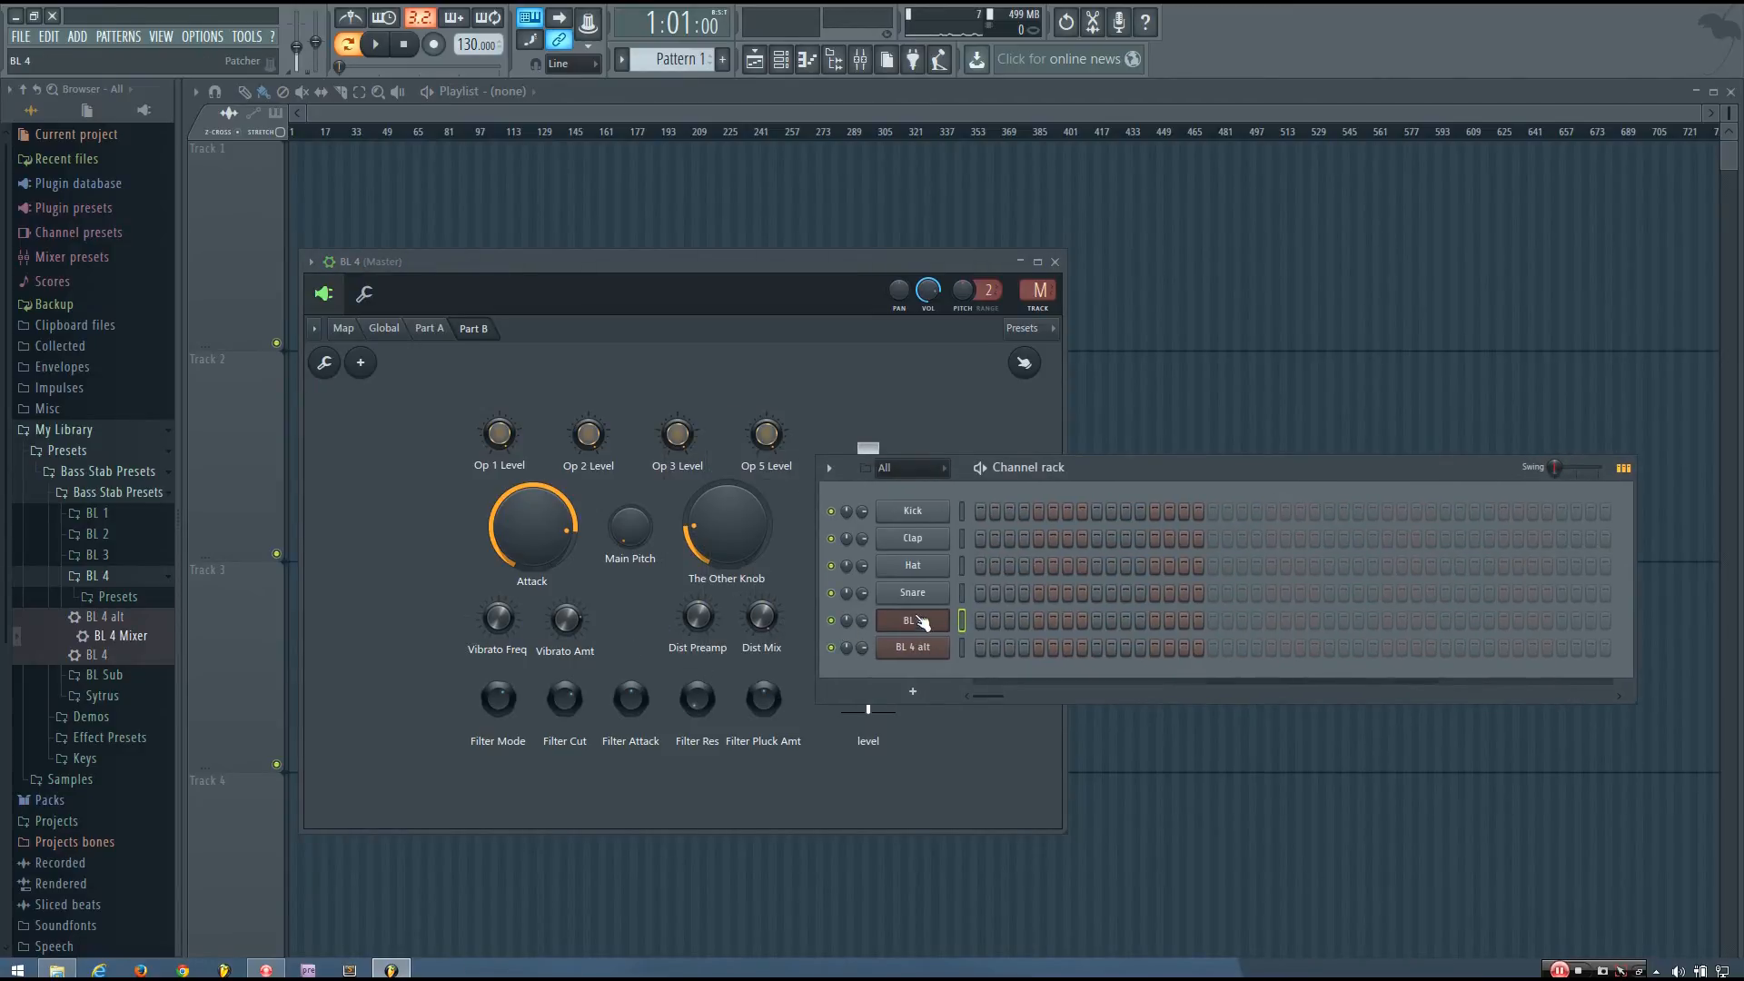
pyautogui.rightClick(497, 625)
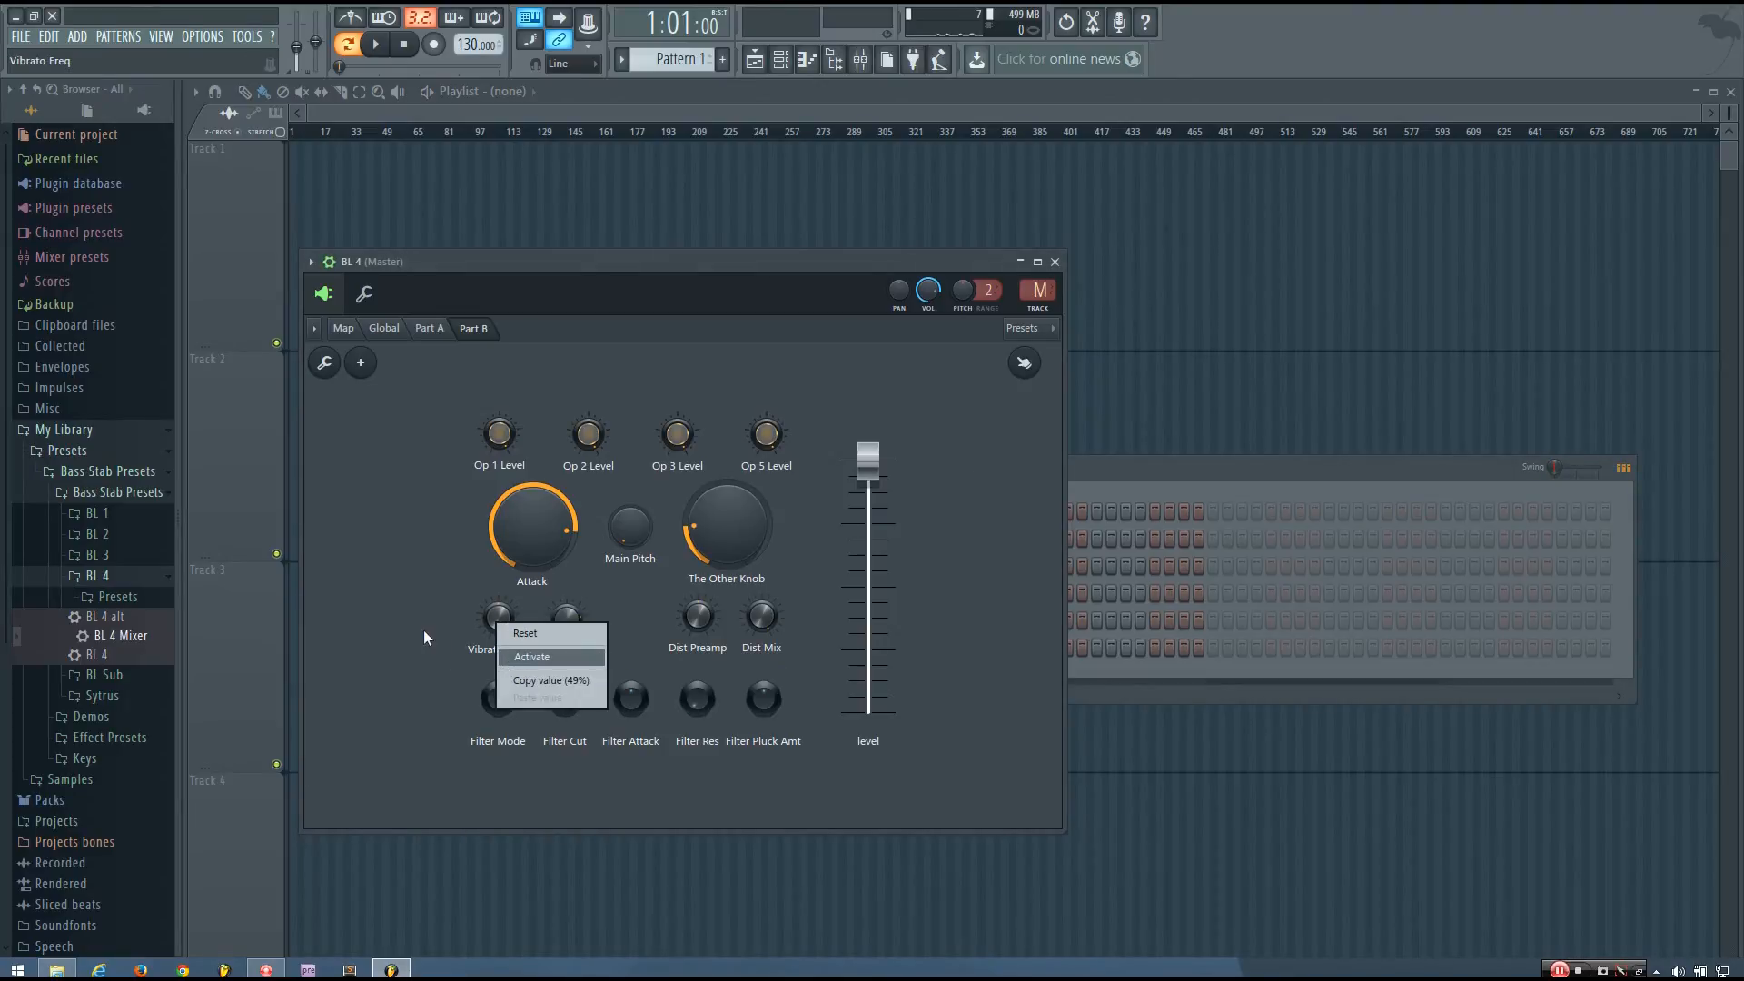
pyautogui.click(496, 620)
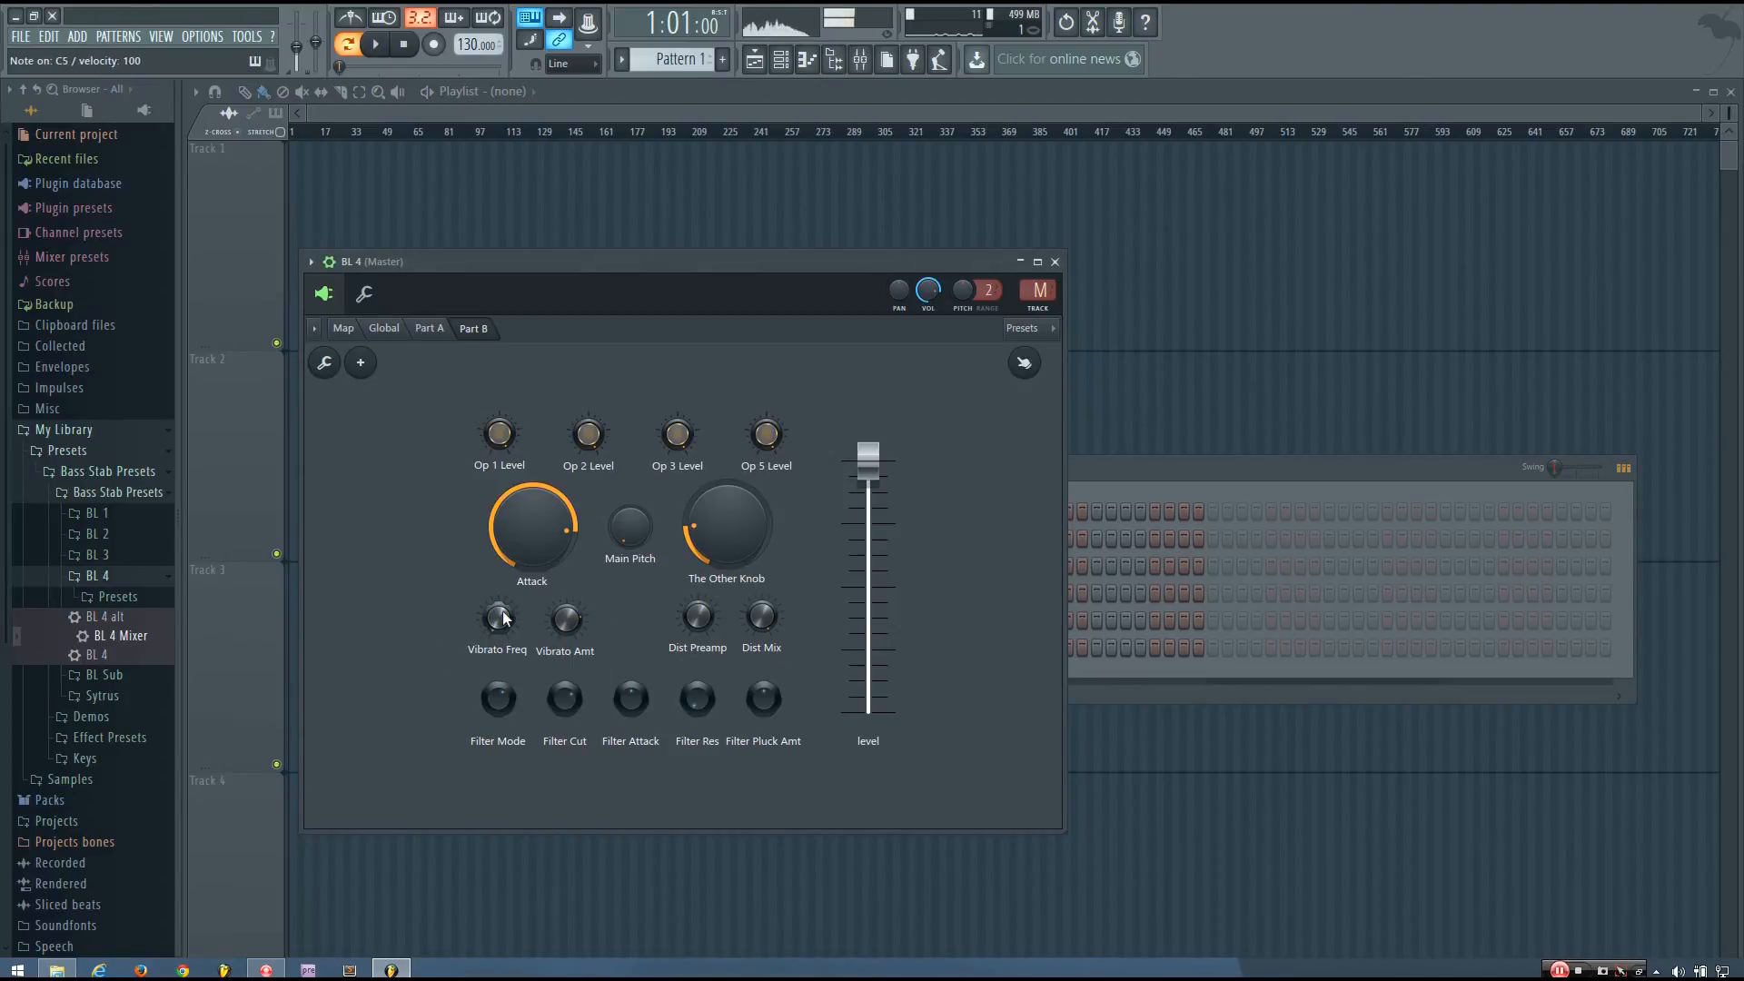
pyautogui.rightClick(503, 610)
pyautogui.click(515, 674)
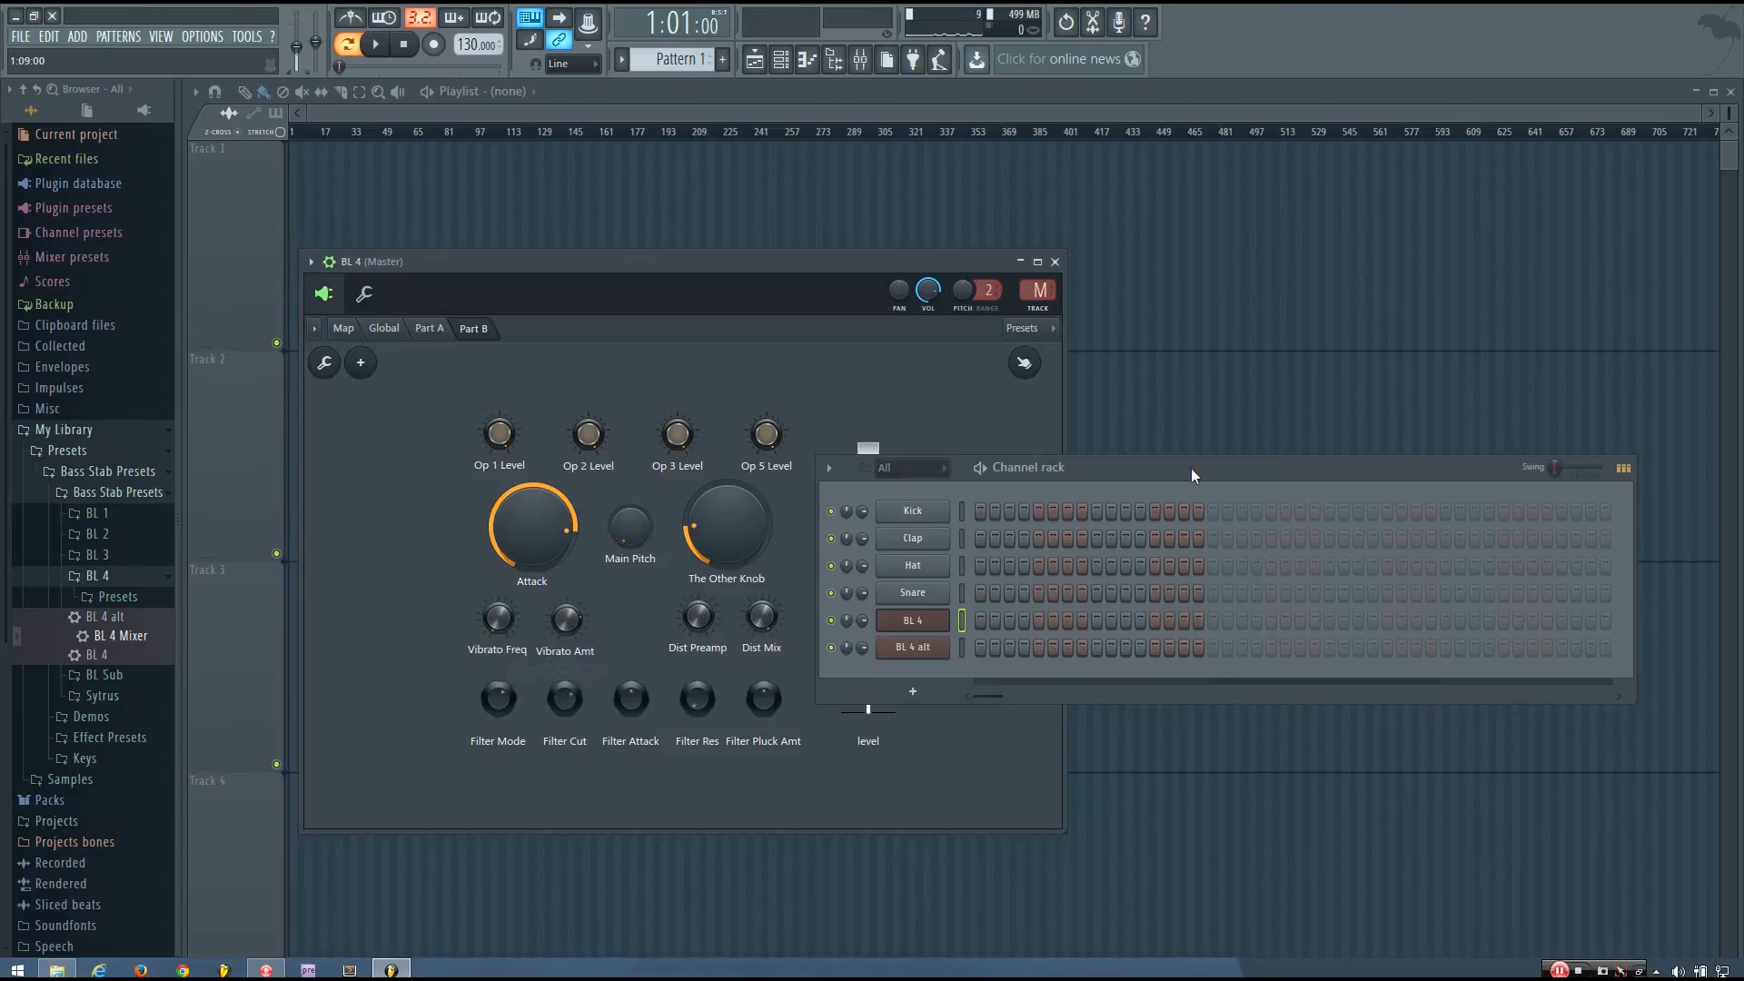
# - Copy the 76% Vibrato Amt value from BL 4's Part B and paste it onto Vibrato Amt in BL 4 alt
pyautogui.rightClick(568, 633)
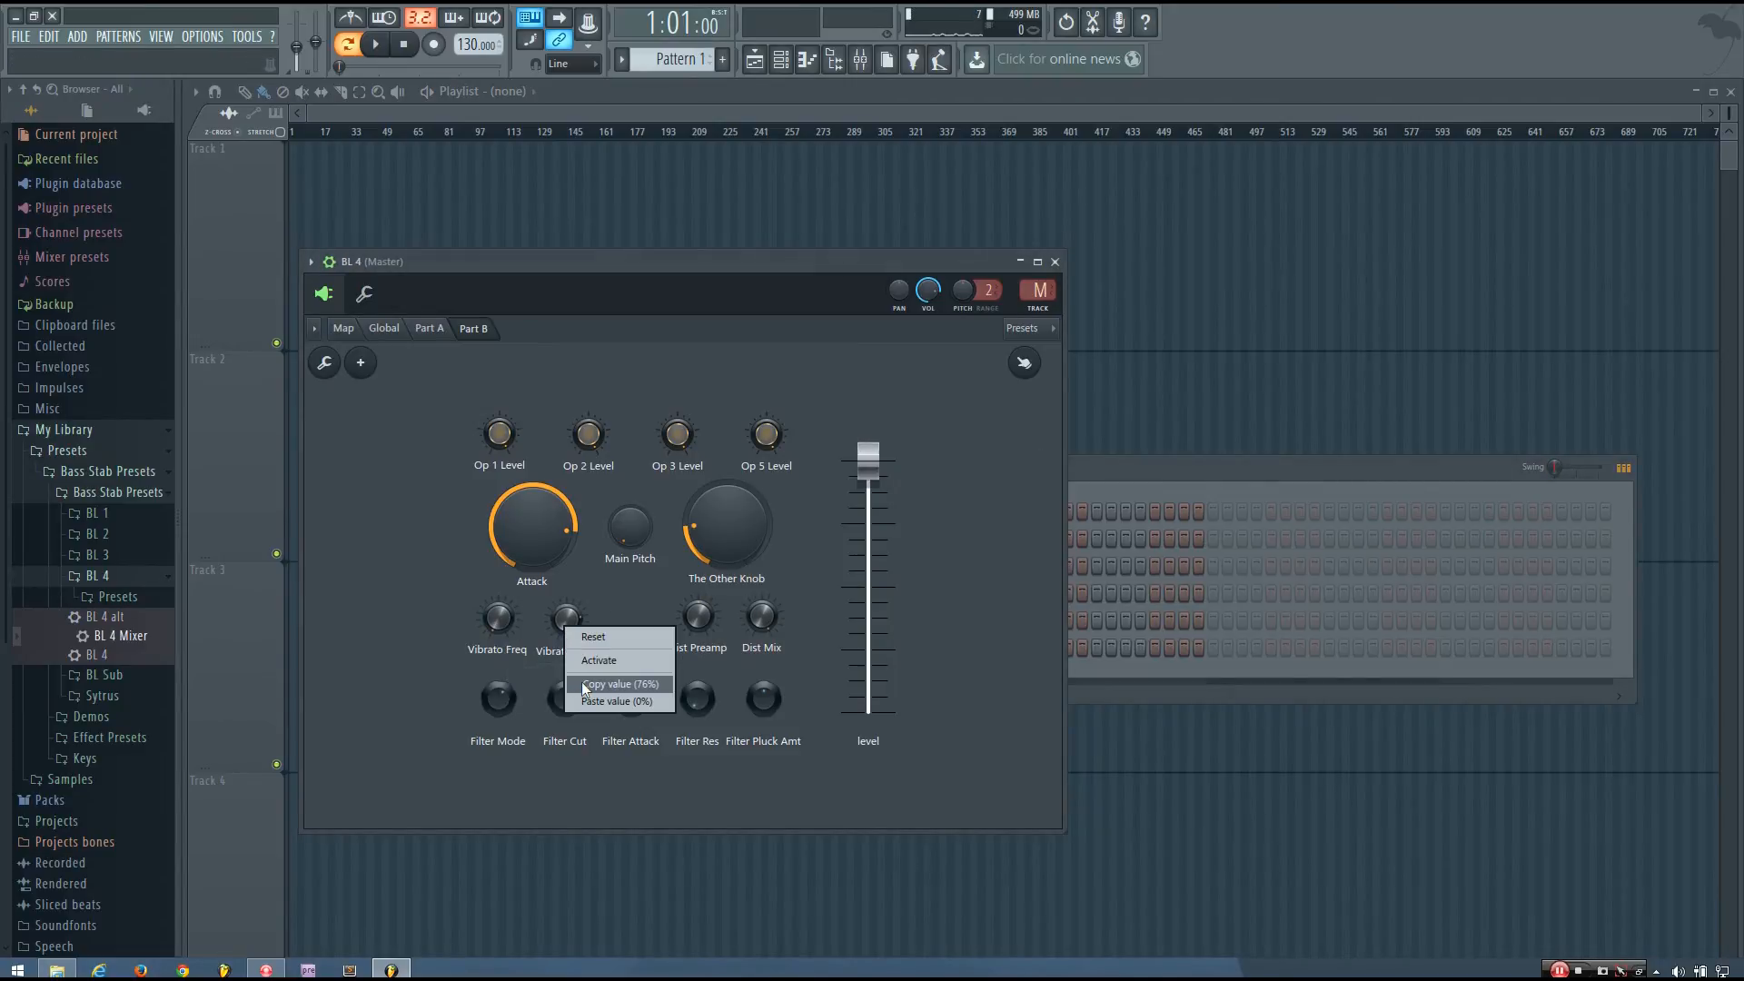
pyautogui.click(585, 710)
pyautogui.click(927, 650)
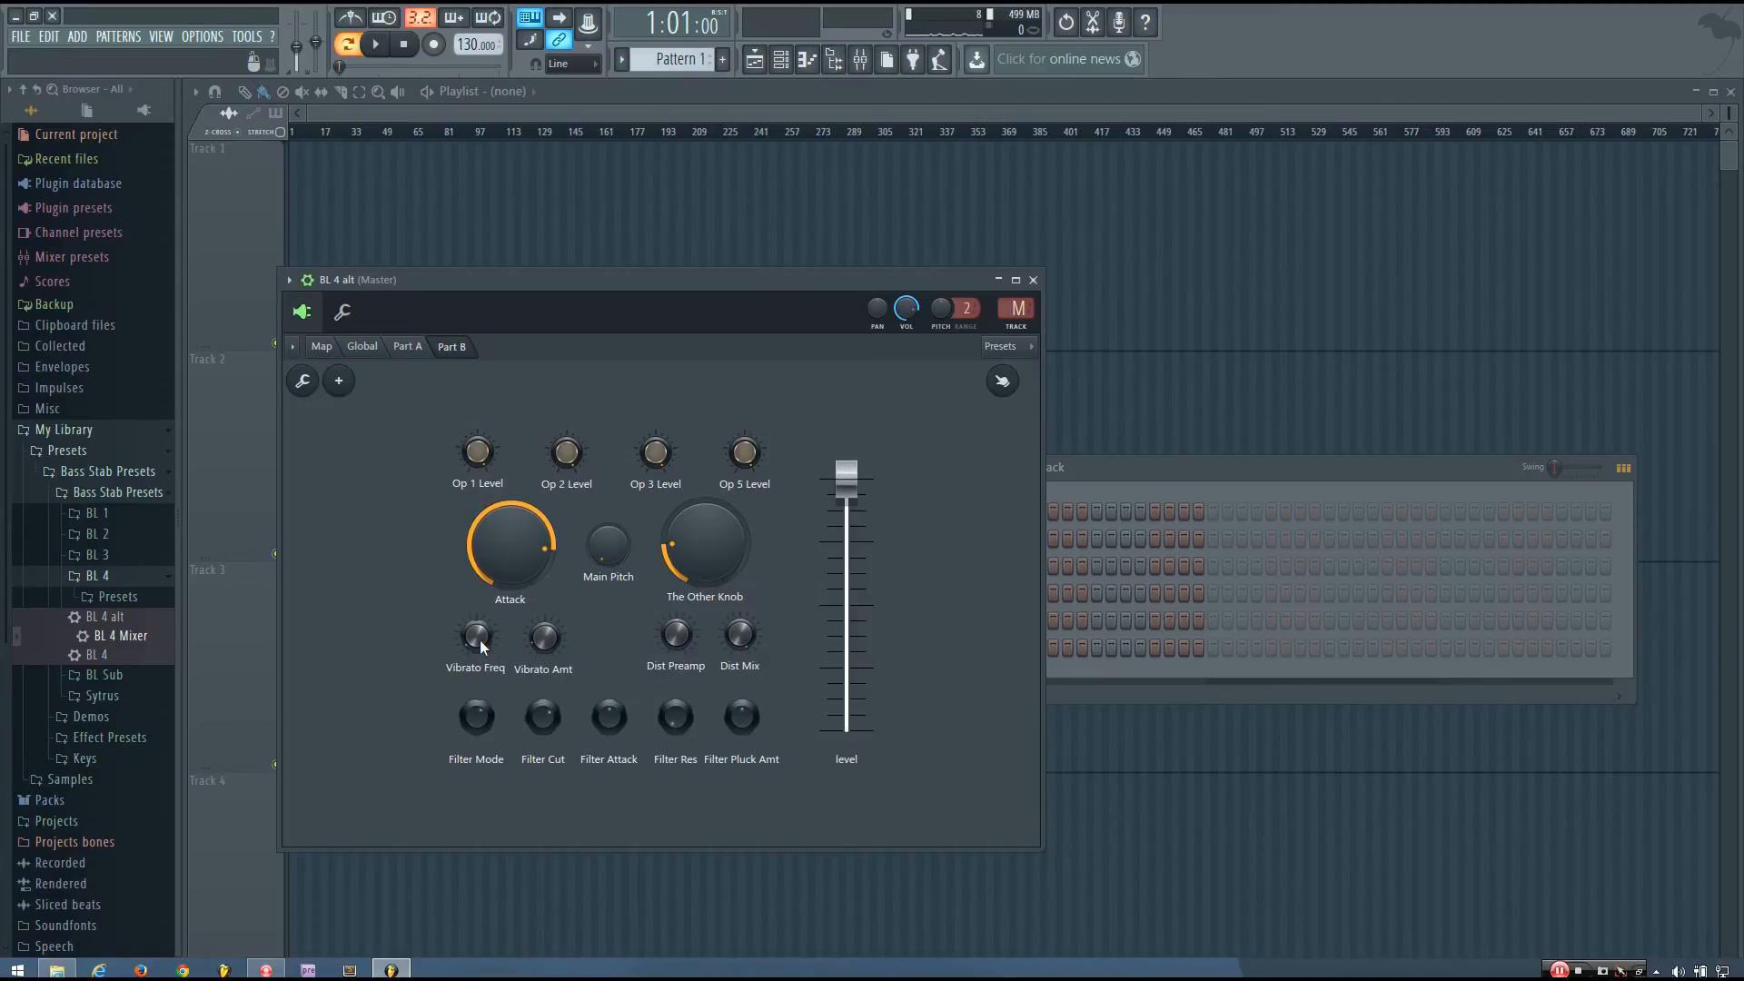
pyautogui.rightClick(545, 638)
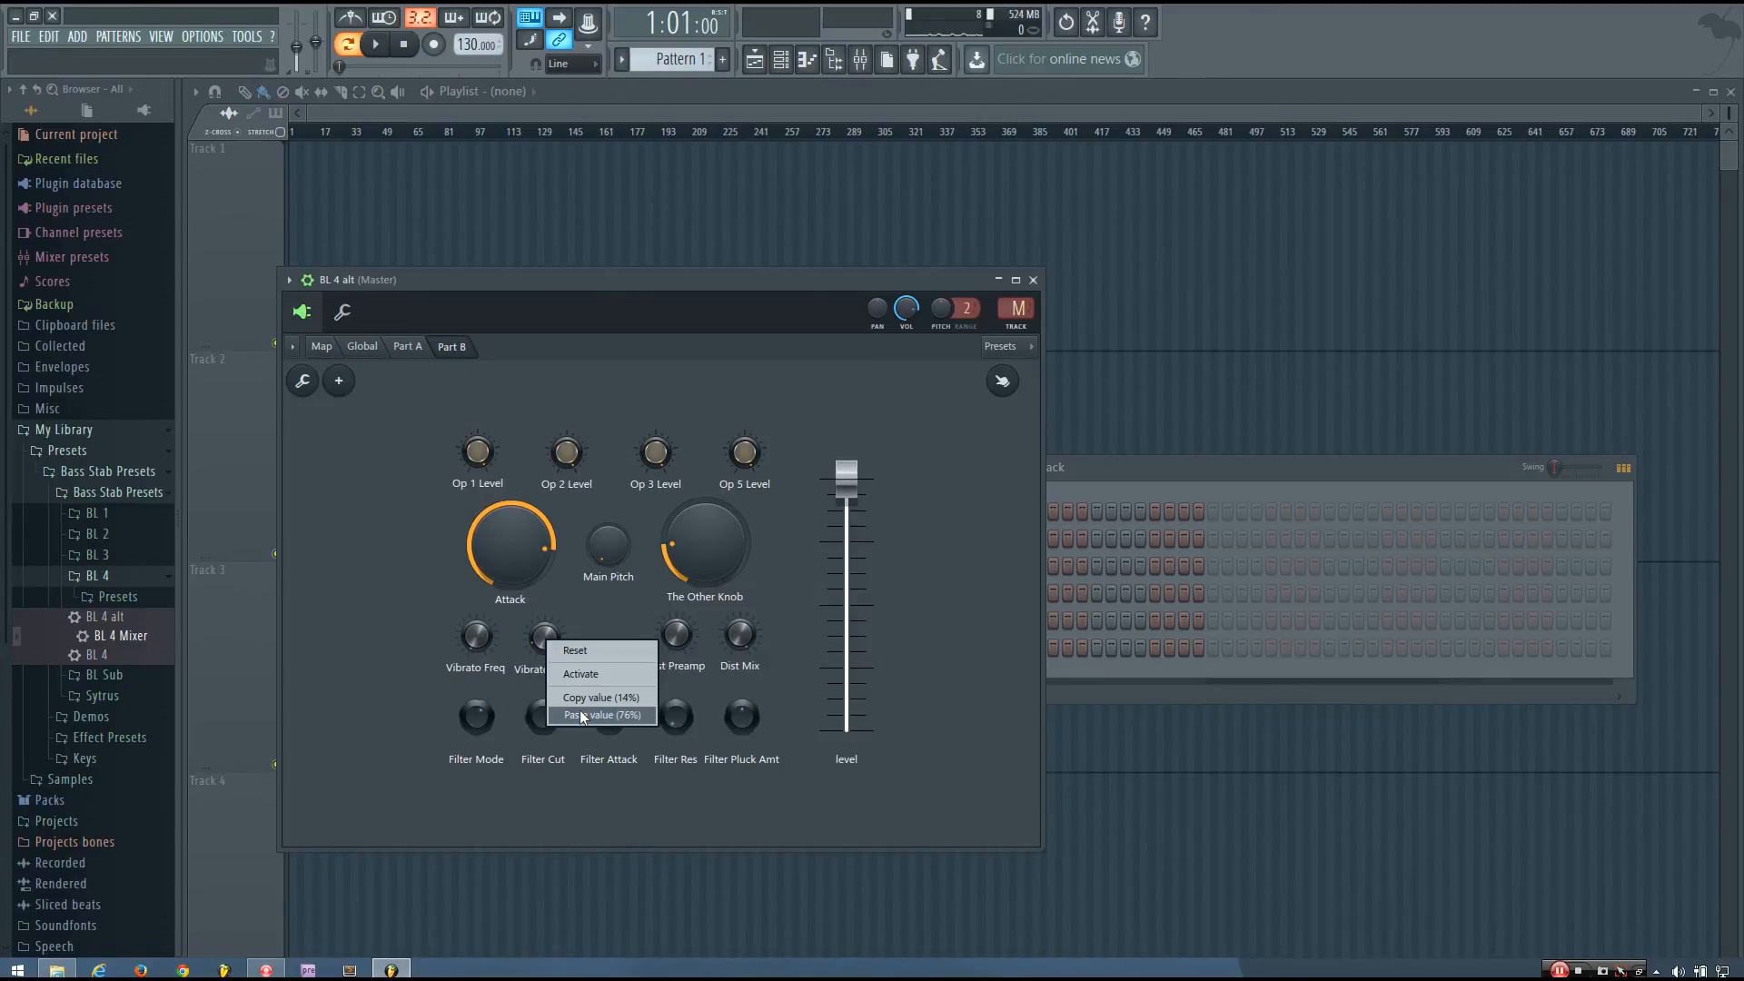
pyautogui.click(581, 717)
# - Select the BL 4 alt channel and audition its vibrato with test notes including D#5, C4 and A5
pyautogui.press('z')
pyautogui.click(1208, 481)
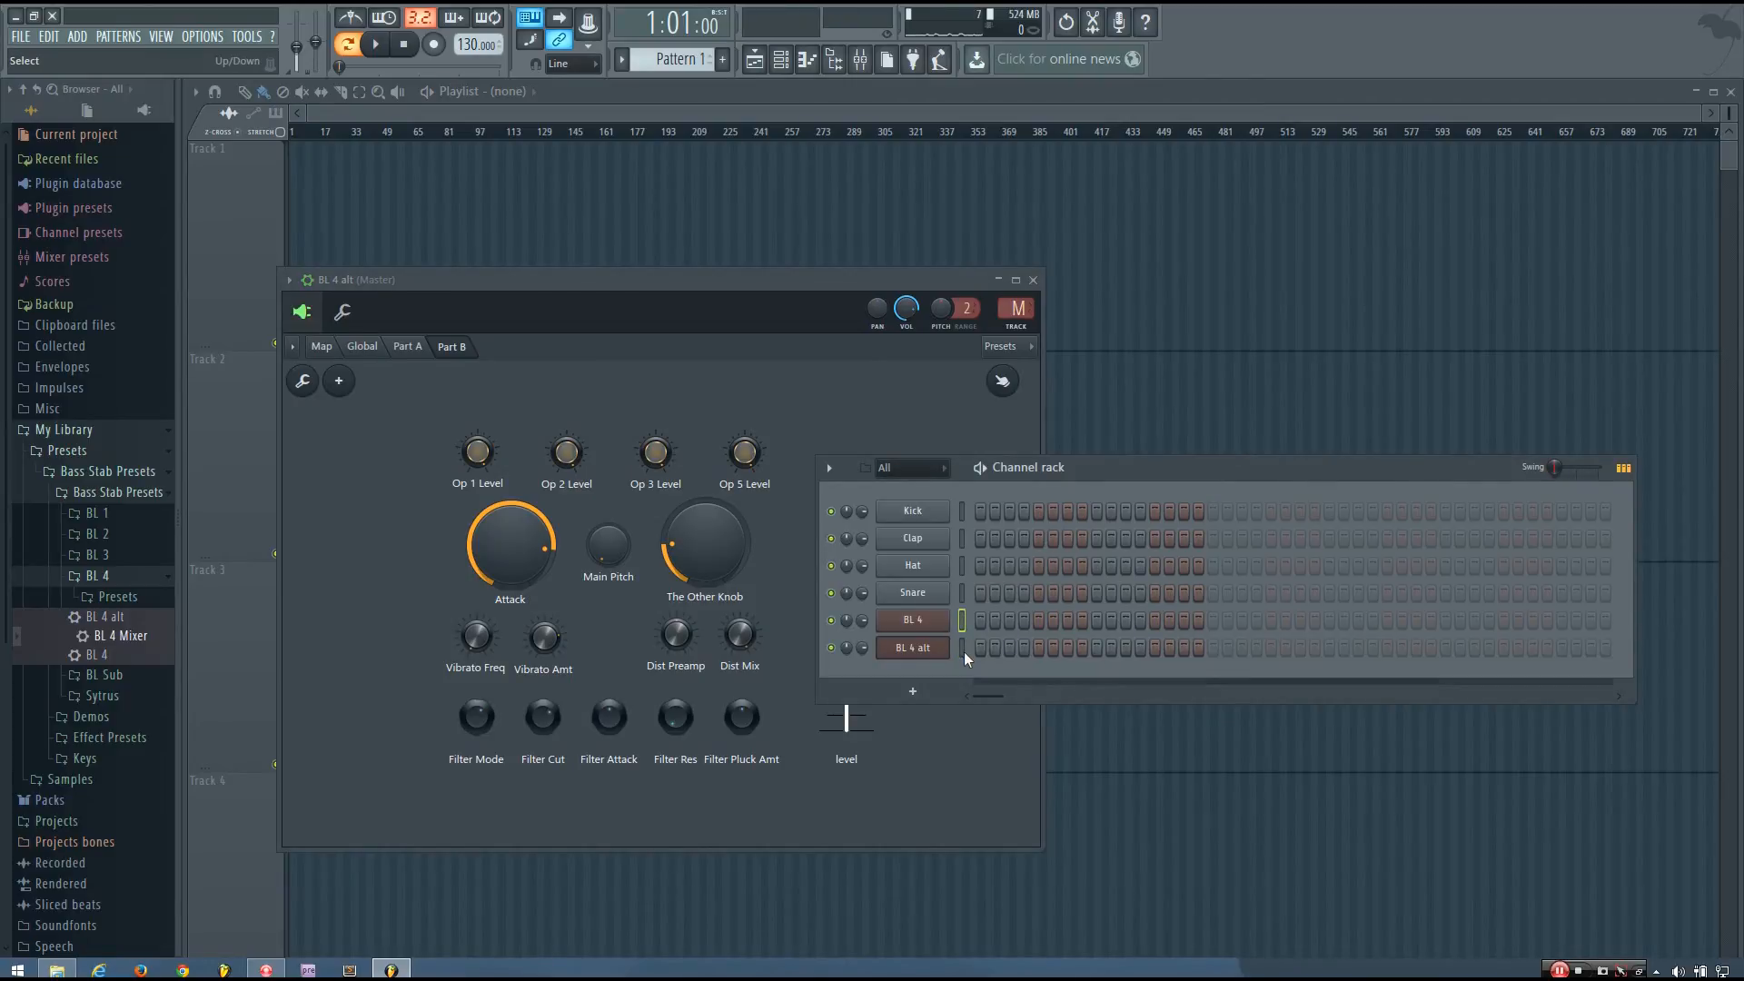
pyautogui.press('b')
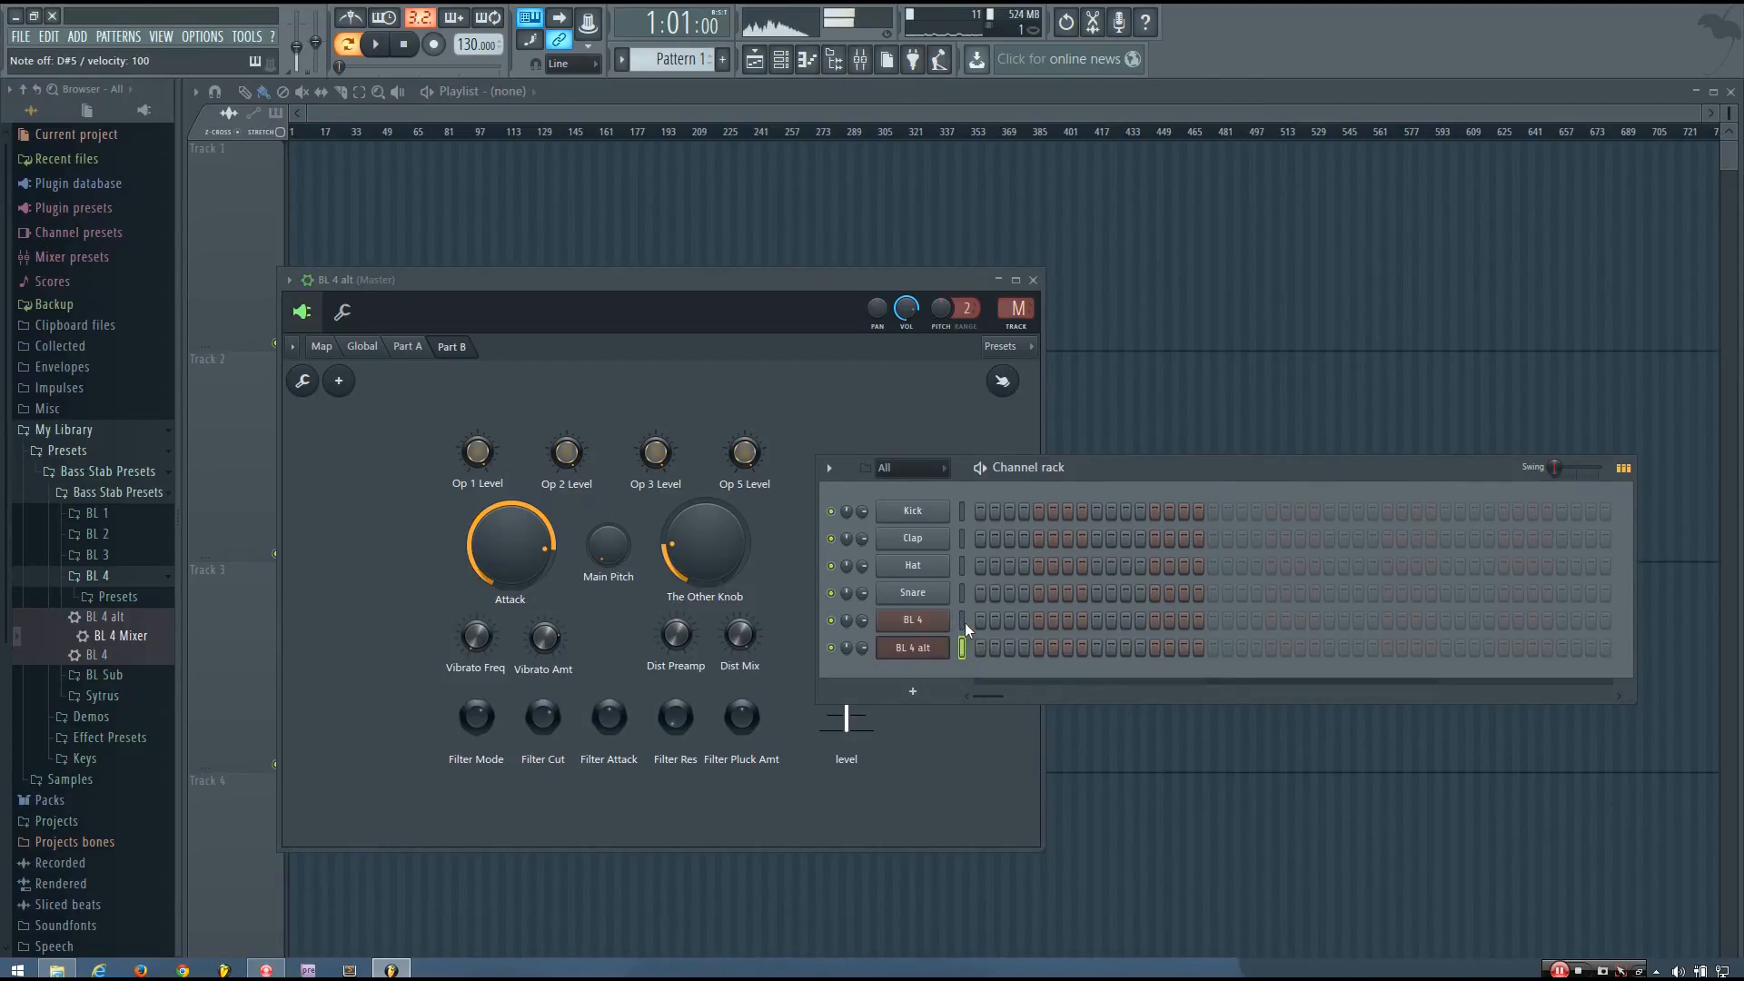
pyautogui.press('b')
pyautogui.press('q')
pyautogui.press('e')
pyautogui.press('t')
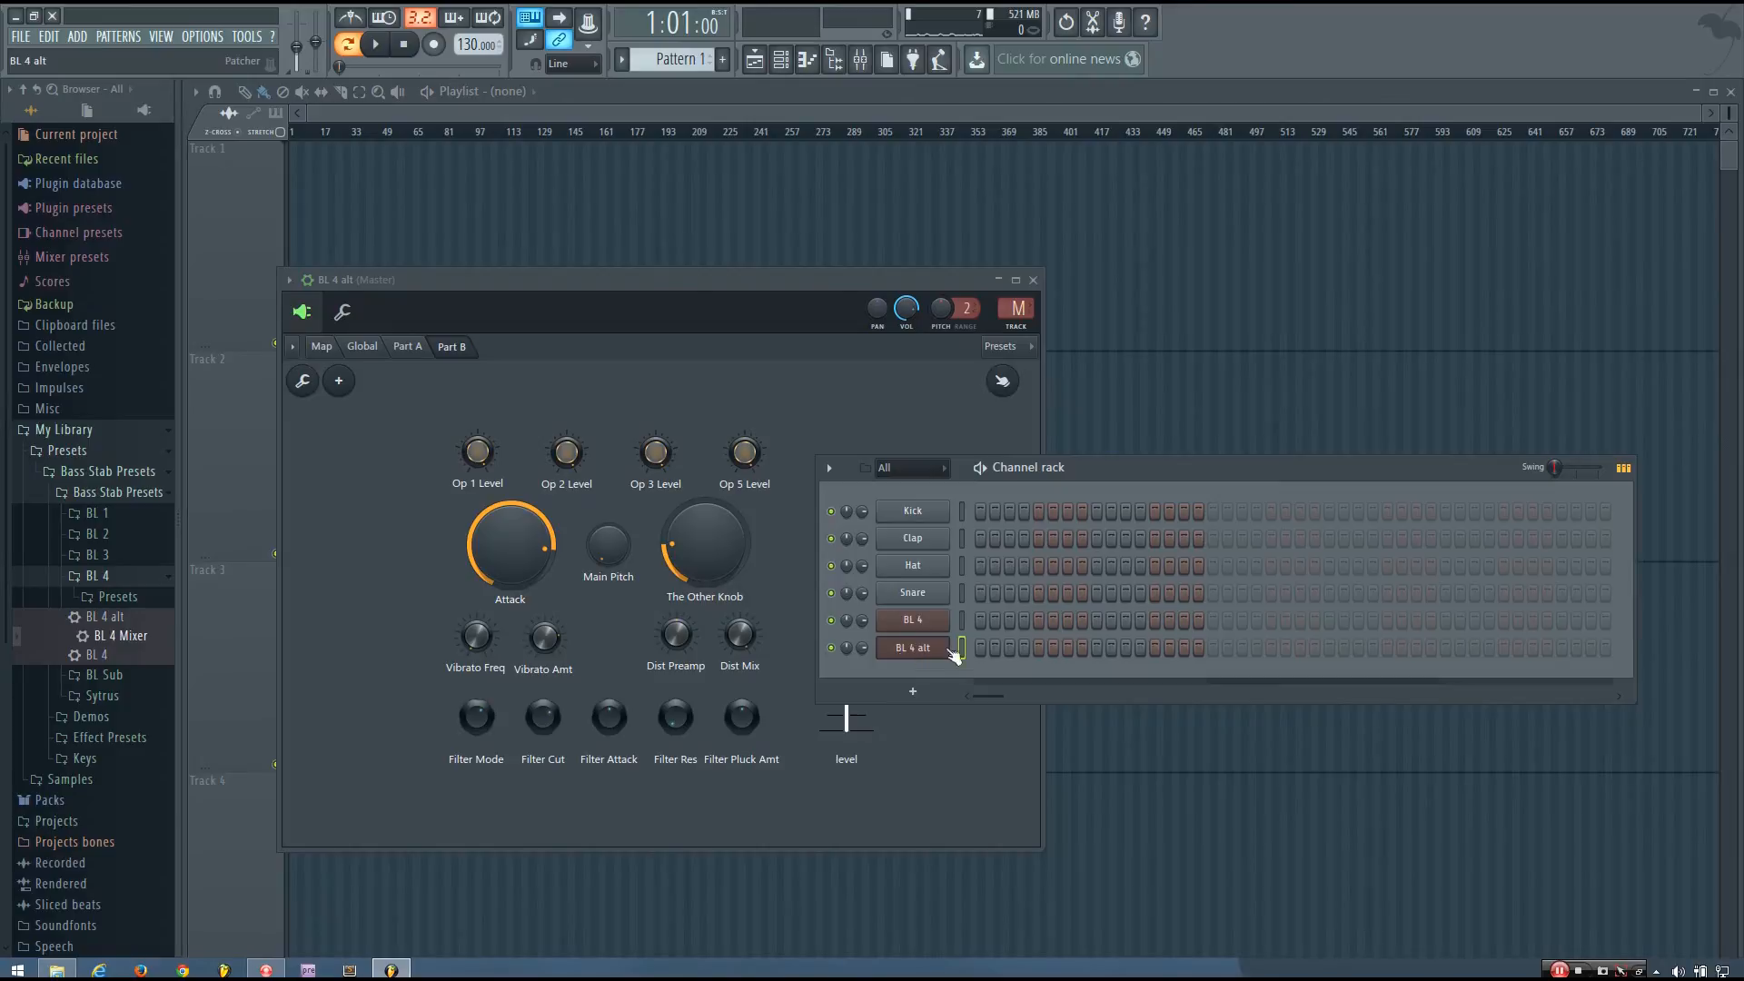
pyautogui.press('m')
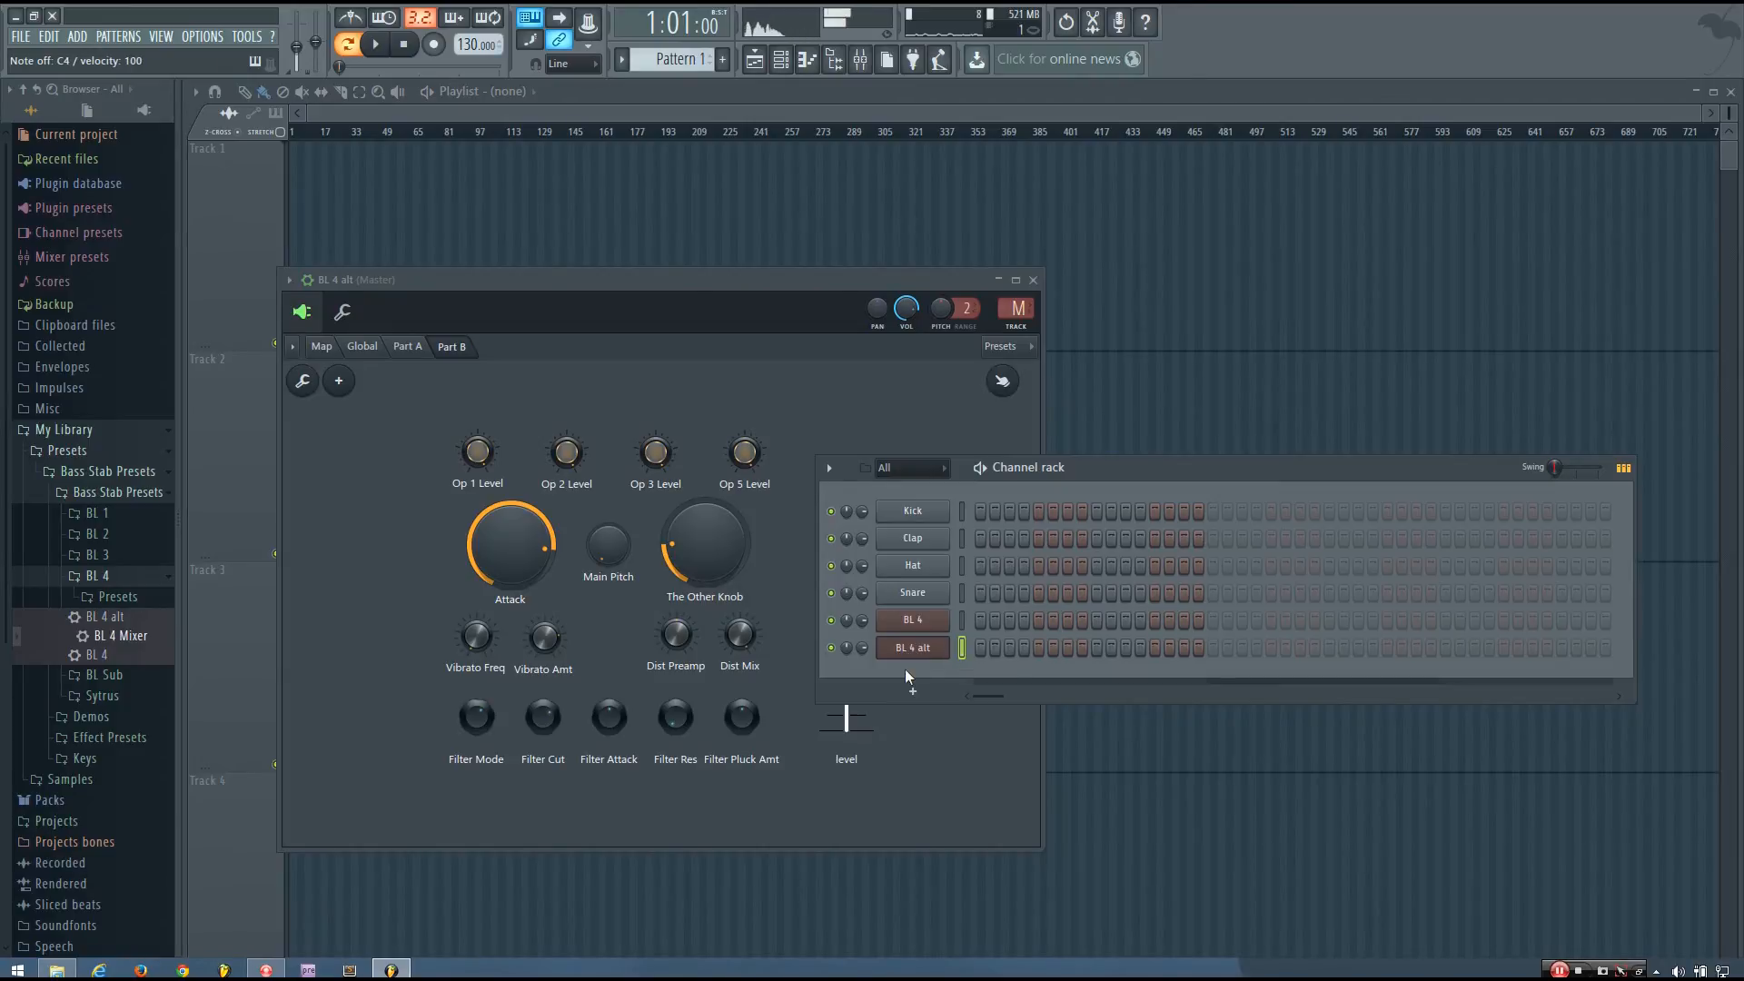
pyautogui.press('m')
pyautogui.press('o')
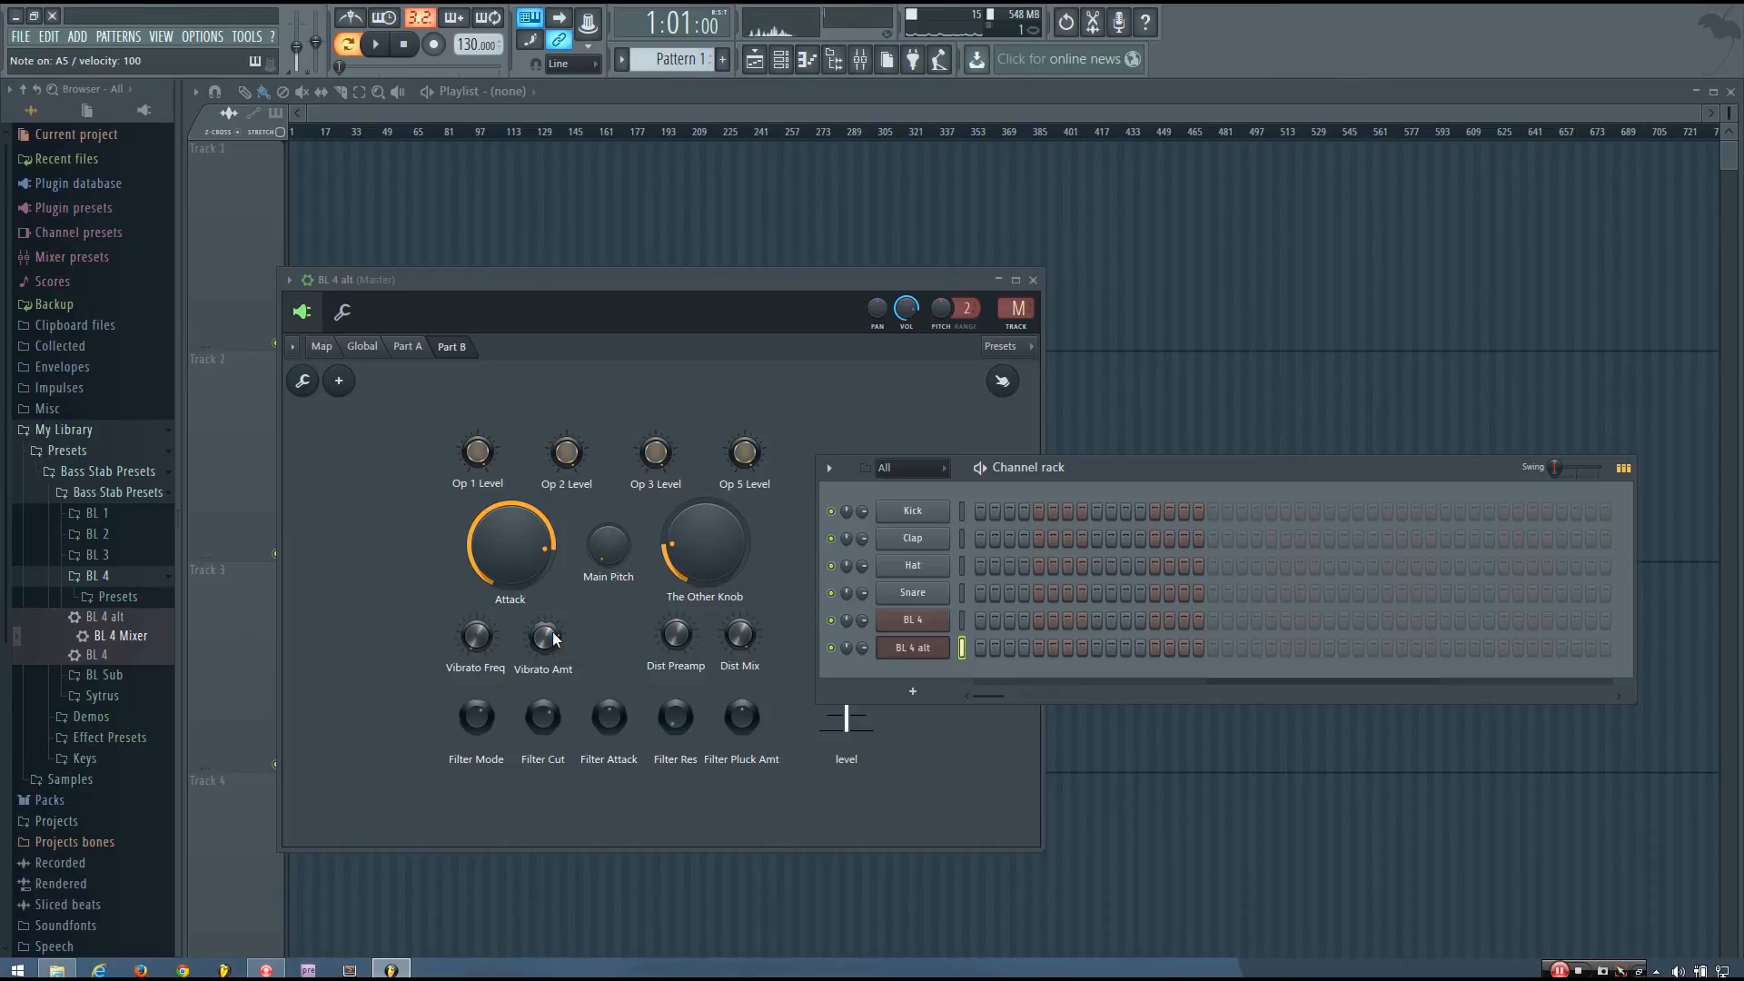
# - Open BL 4, reposition its window and audition Part B with test notes including D6 and F6
pyautogui.click(916, 621)
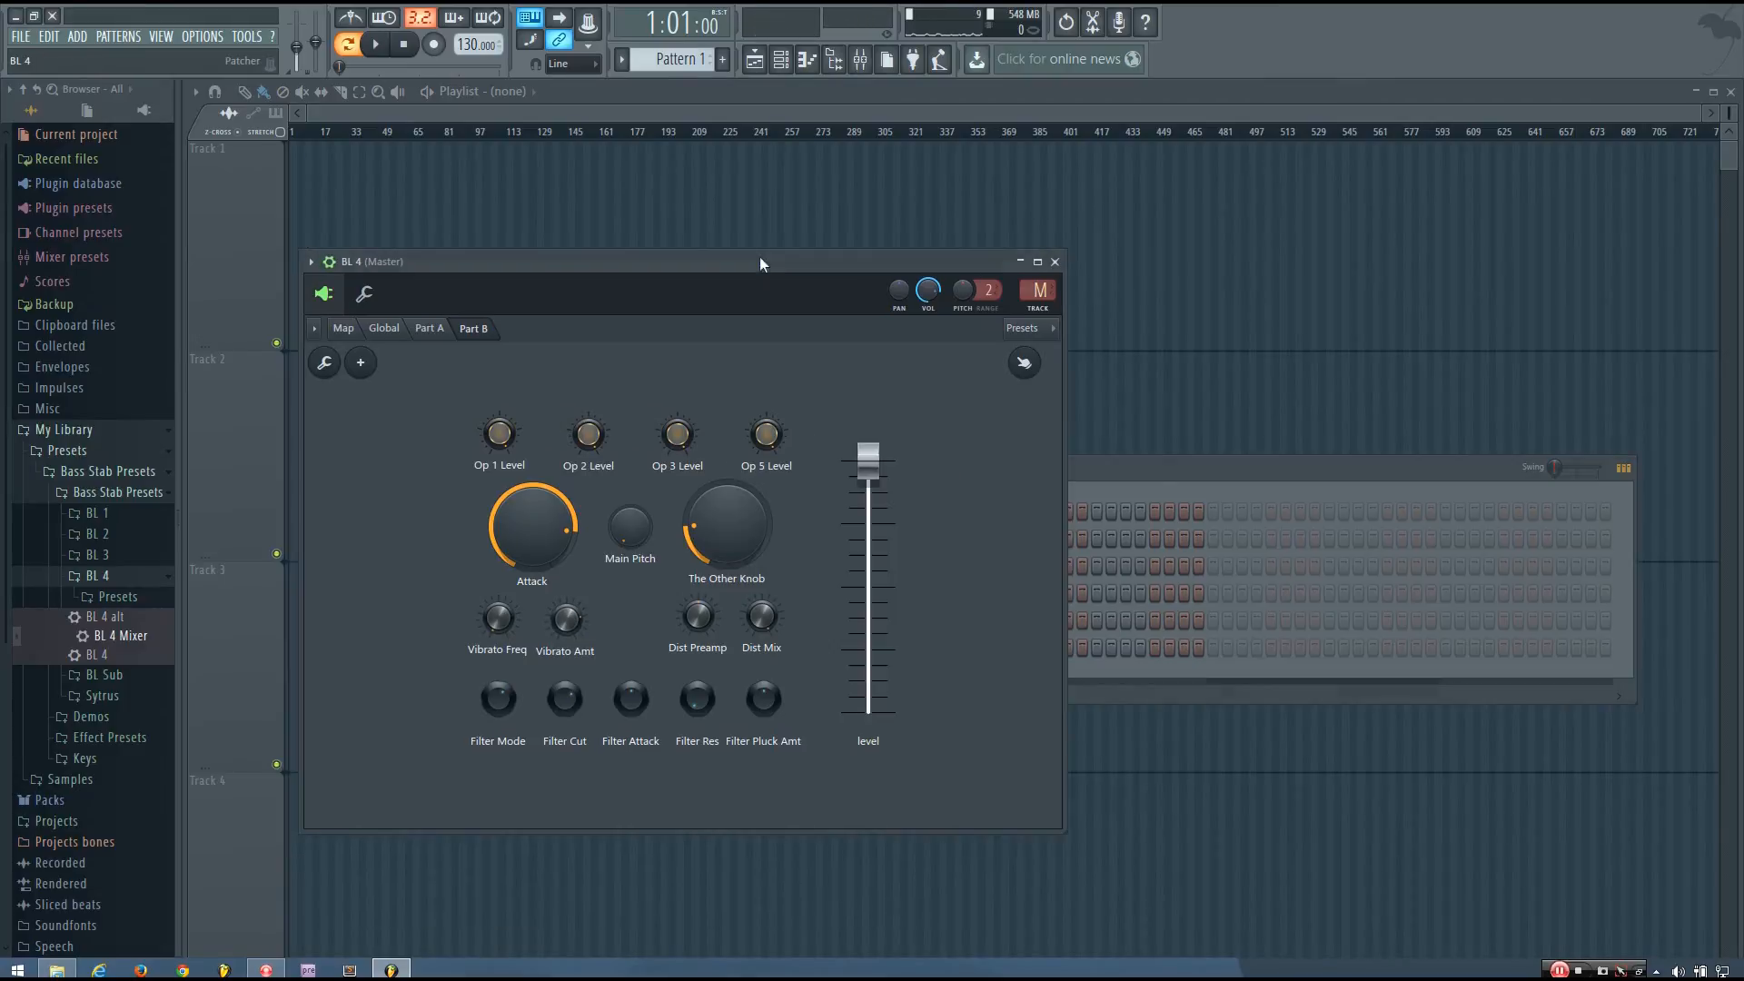
pyautogui.moveTo(767, 260); pyautogui.dragTo(723, 275)
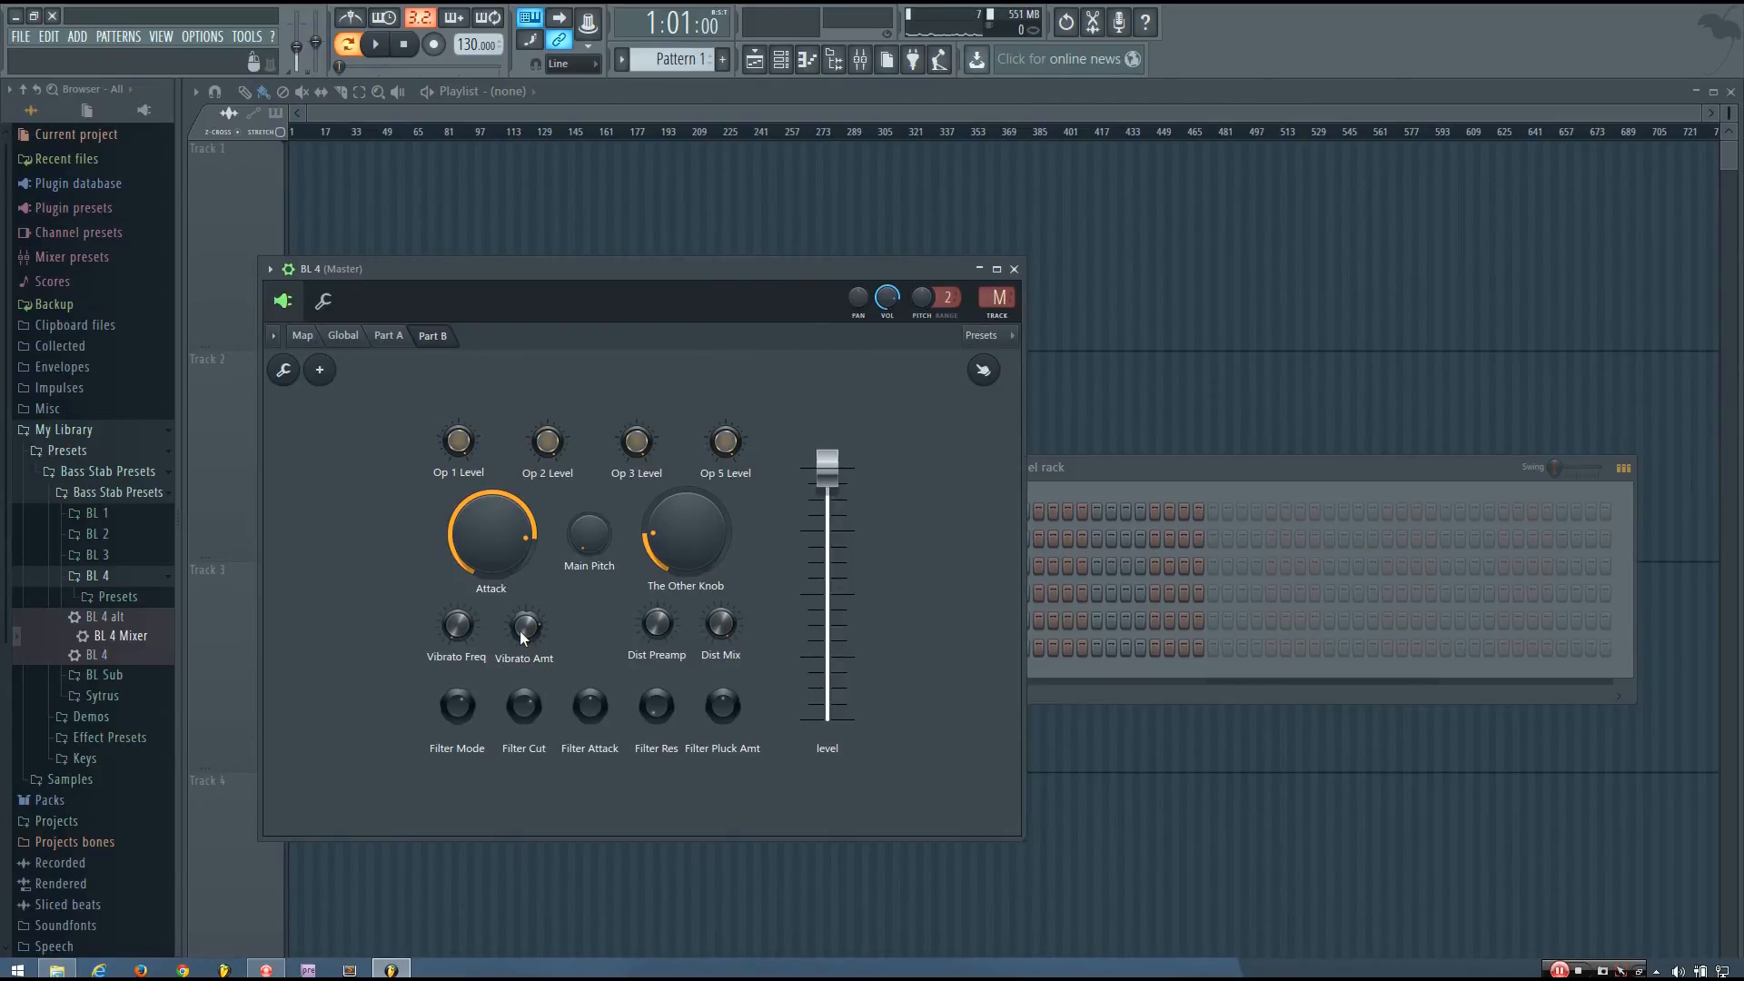
pyautogui.press('z')
pyautogui.press('d')
pyautogui.press('b')
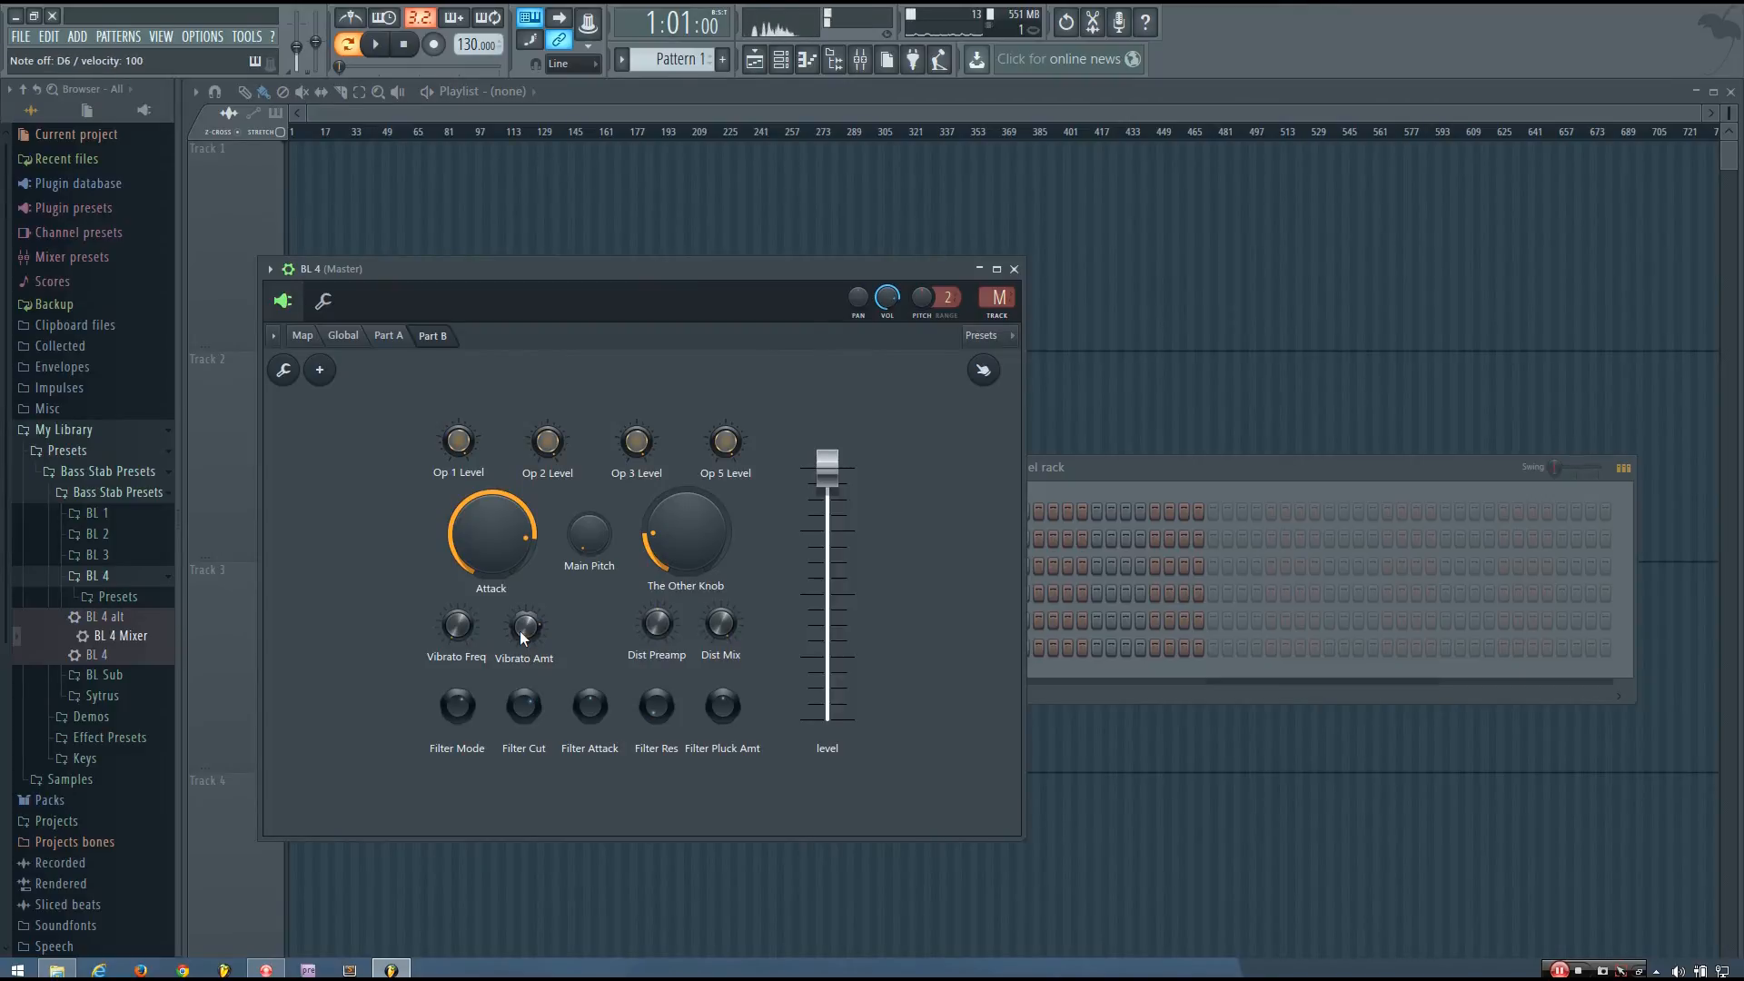
pyautogui.press('r')
pyautogui.press('r')
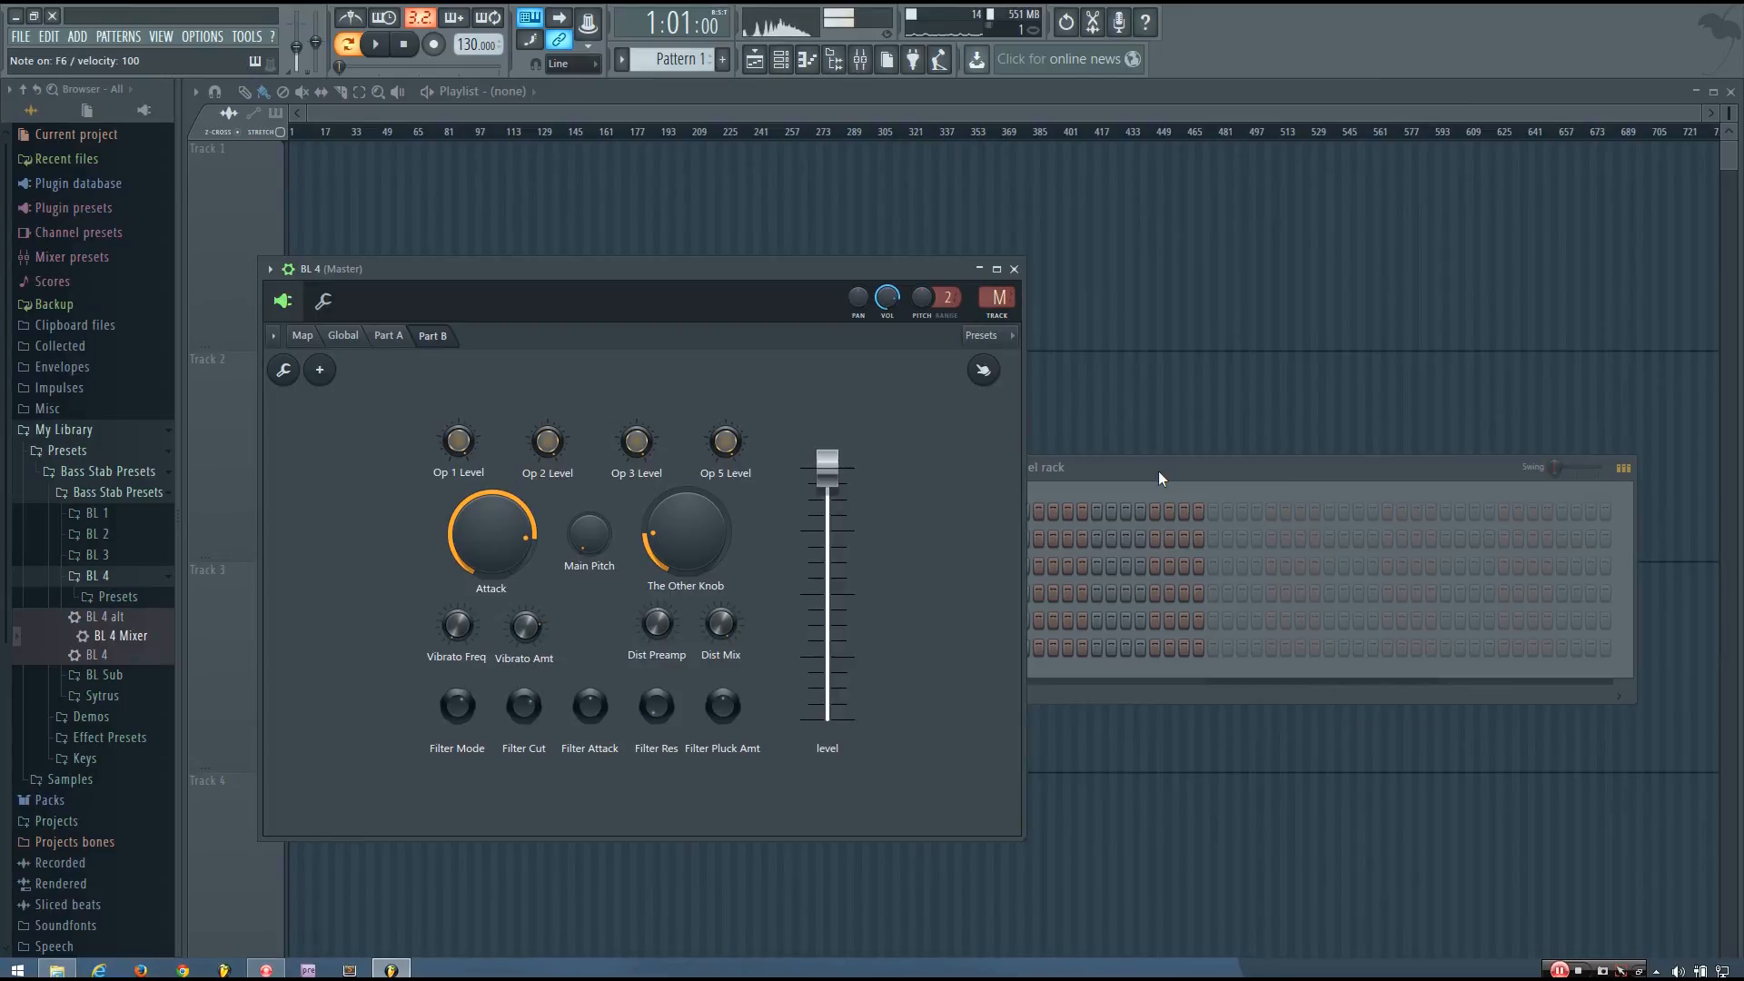
# - Alternate between the BL 4 and BL 4 alt channels while playing test notes to compare their sounds
pyautogui.click(1159, 479)
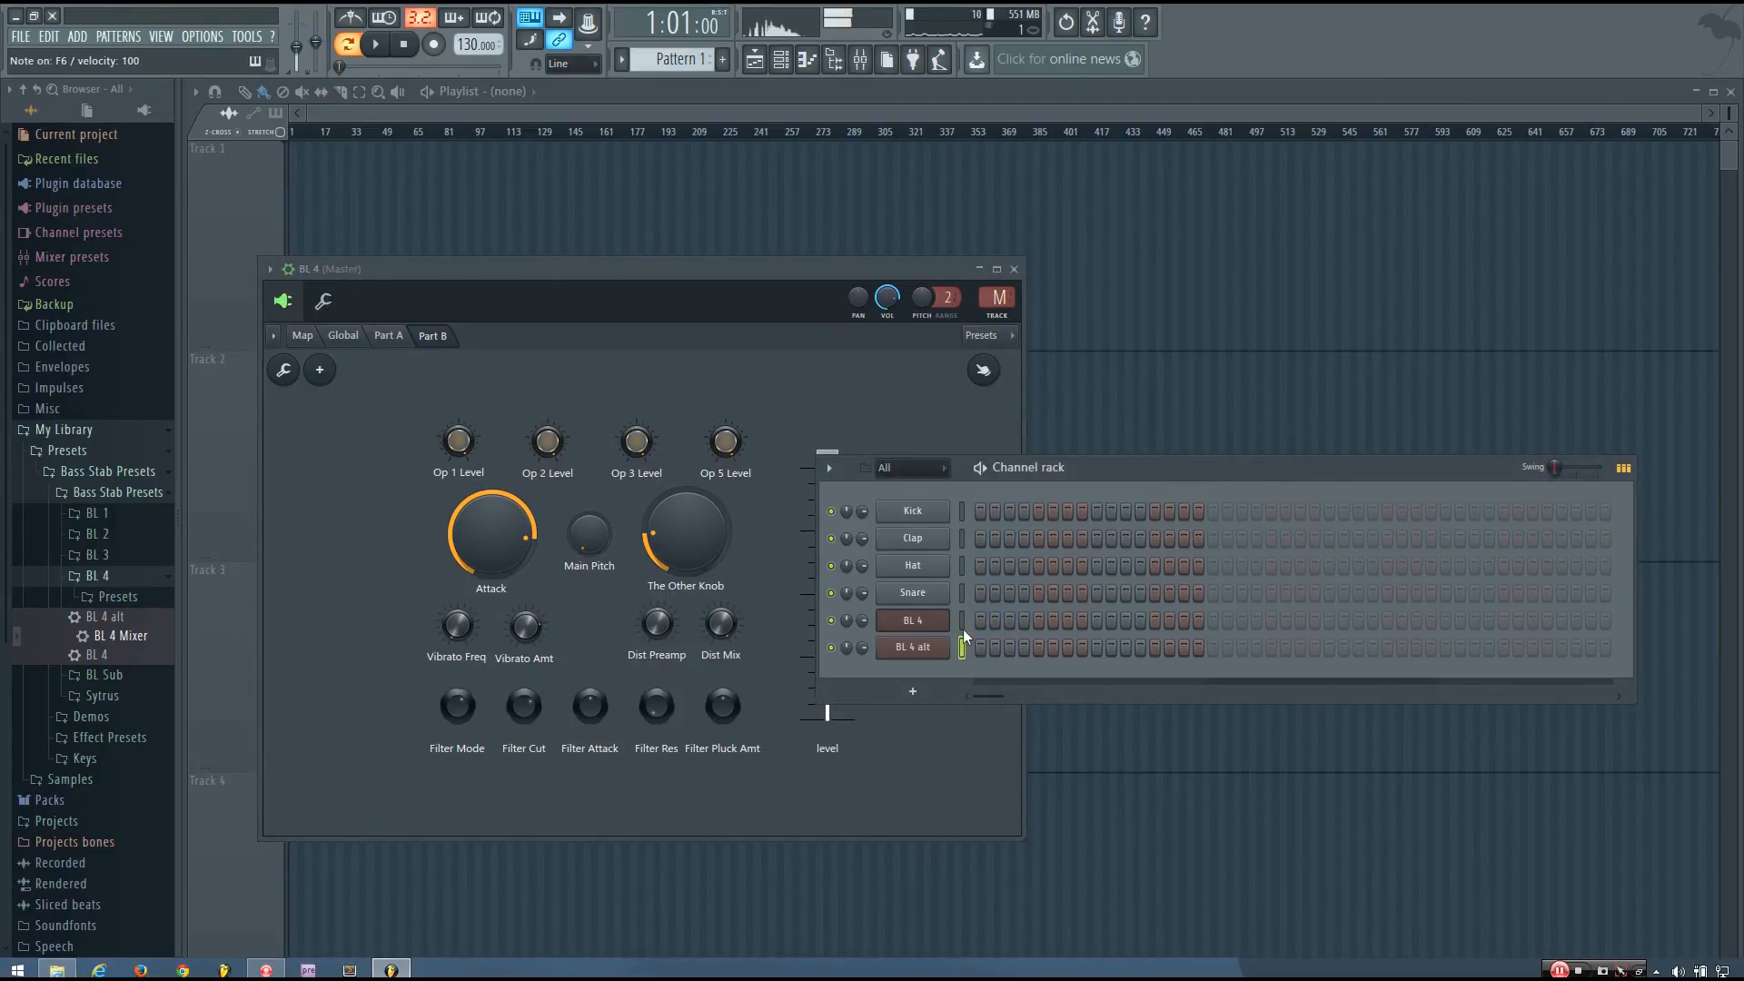
pyautogui.click(963, 621)
pyautogui.click(962, 646)
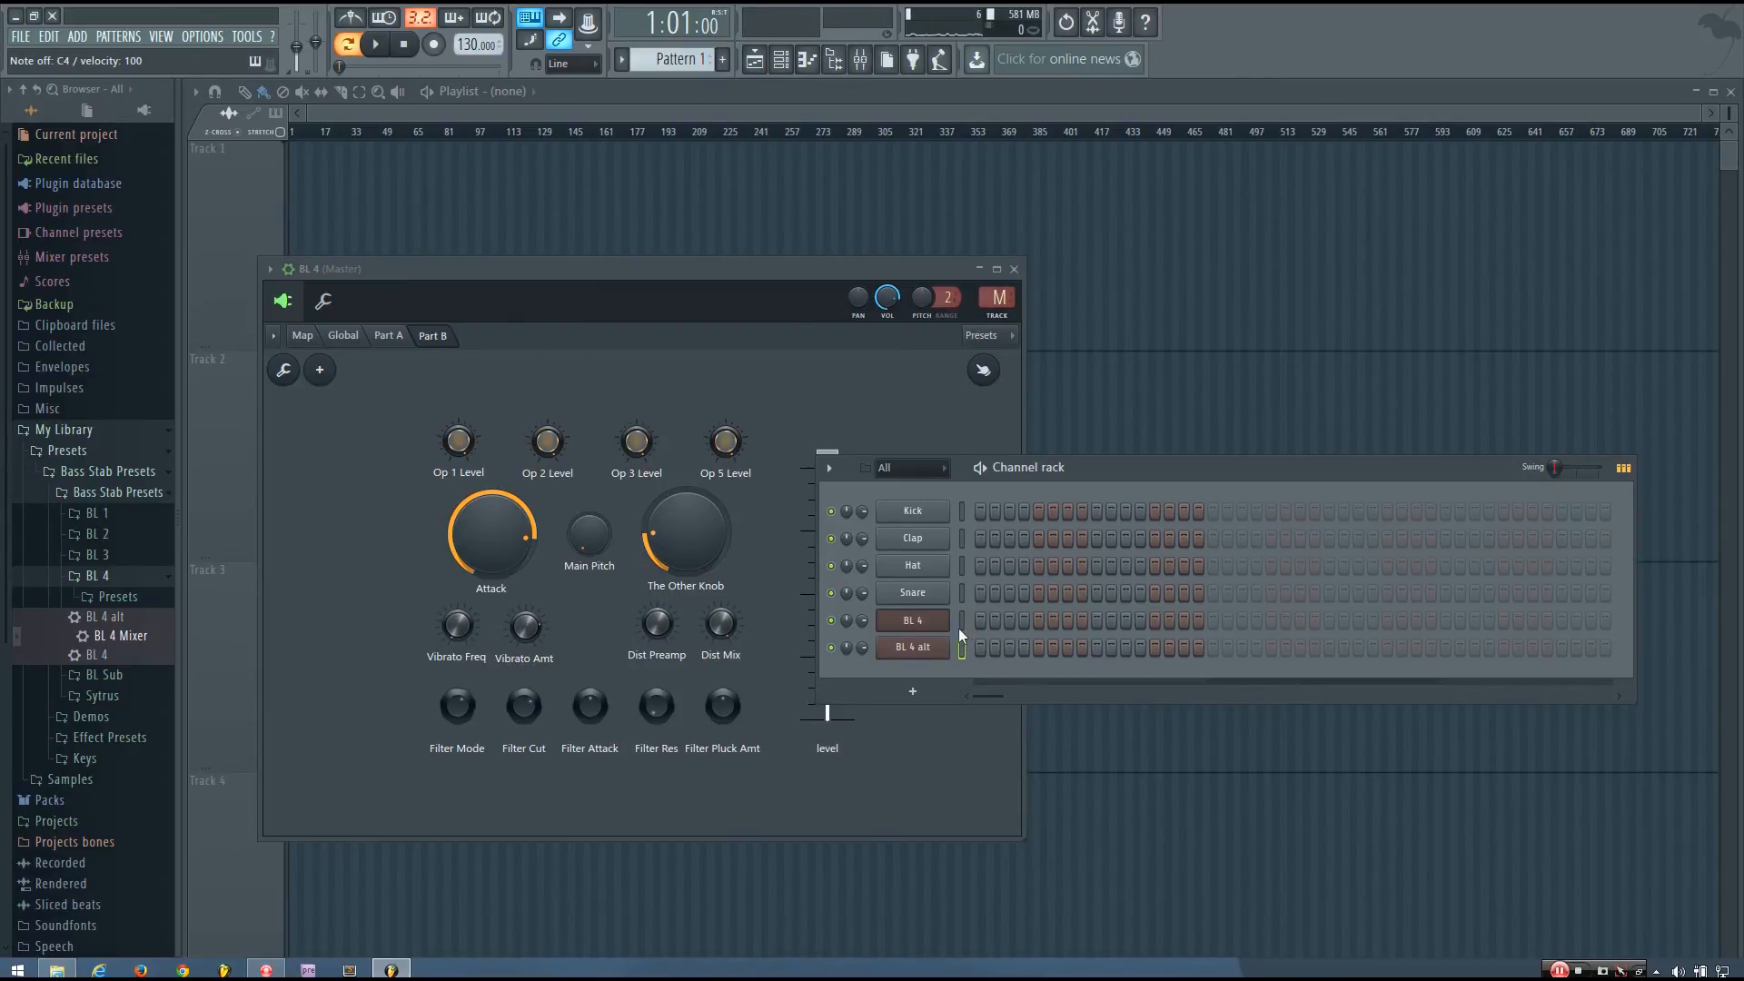
pyautogui.click(963, 646)
pyautogui.press('n')
pyautogui.click(963, 621)
pyautogui.click(963, 621)
pyautogui.click(963, 644)
pyautogui.click(963, 619)
pyautogui.press('y')
# - Open BL 4 alt, reposition its window and raise Part B's Vibrato Freq while playing test notes
pyautogui.click(928, 647)
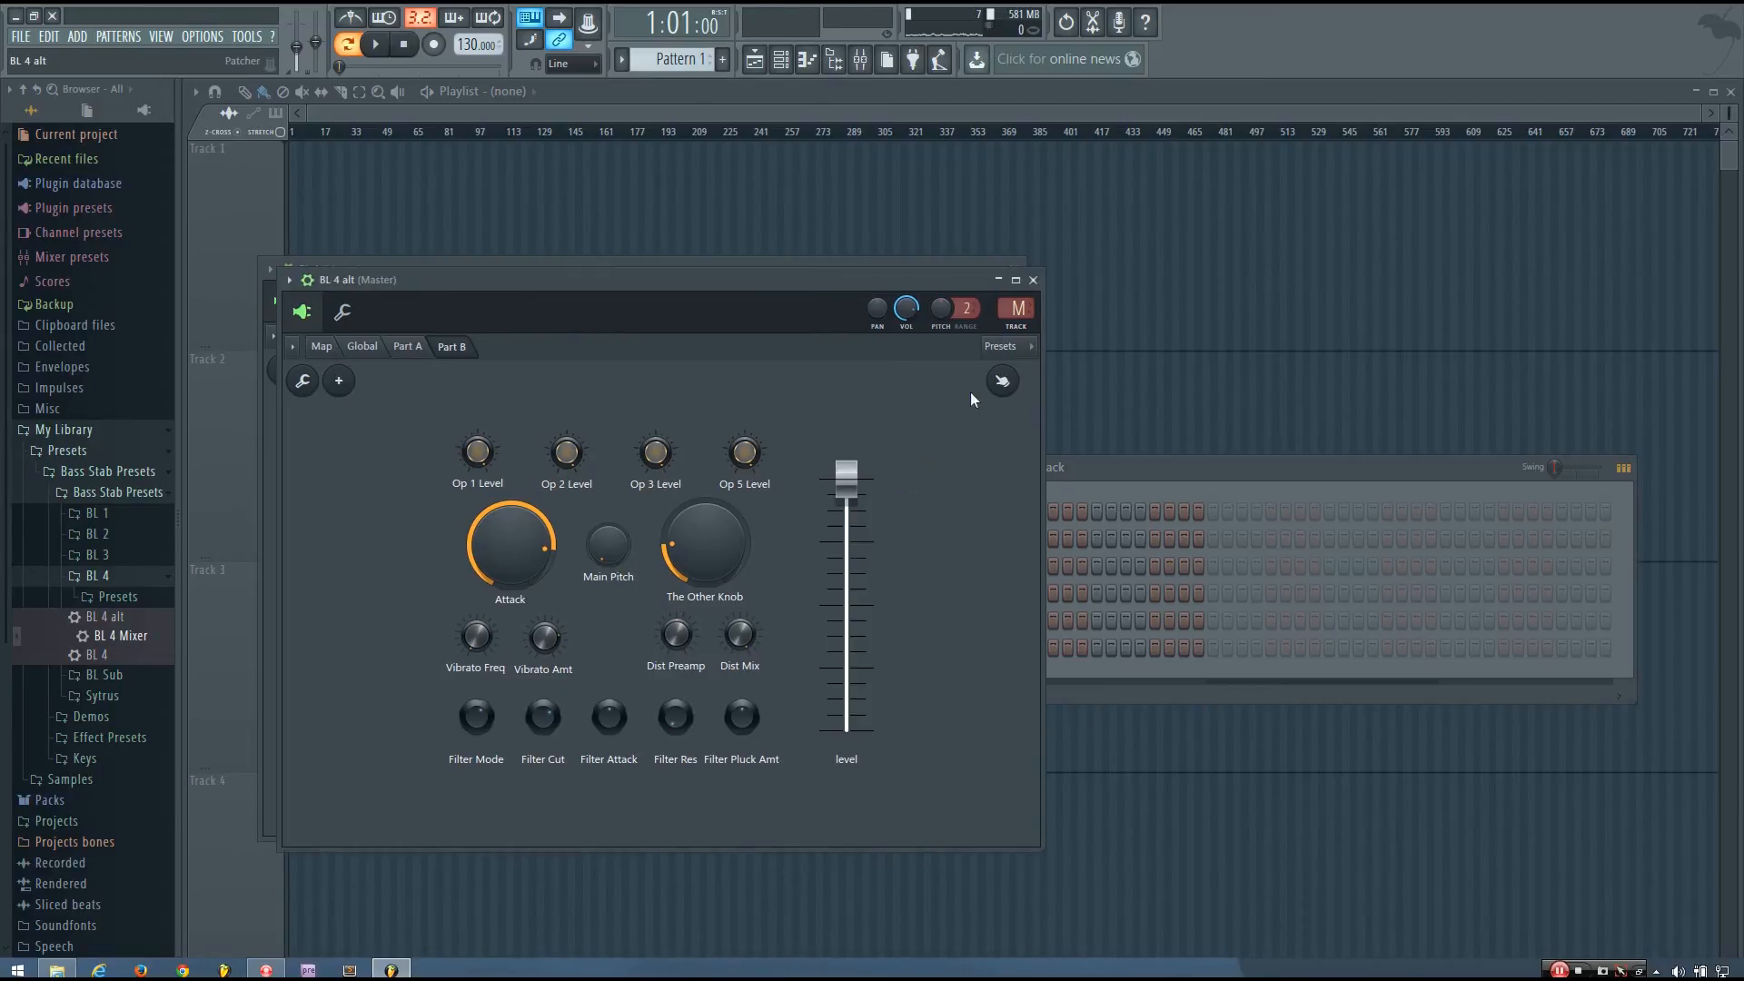
pyautogui.moveTo(918, 279); pyautogui.dragTo(980, 213)
pyautogui.press('n')
pyautogui.press('n')
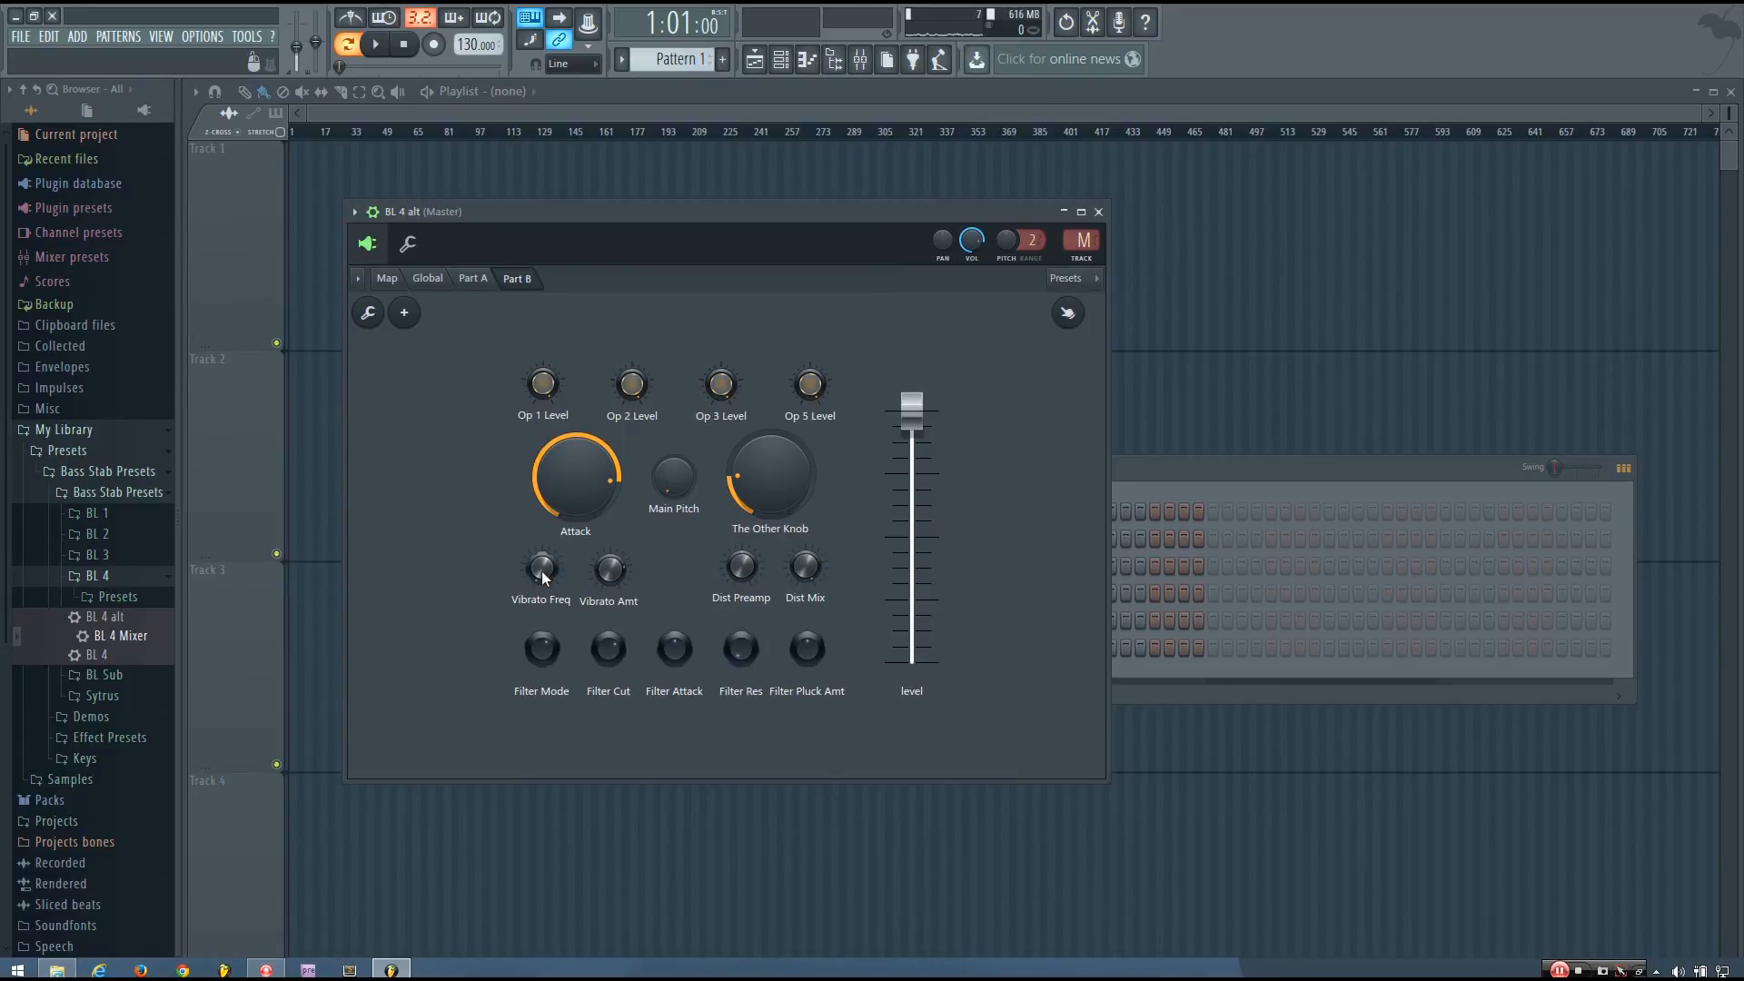
pyautogui.press('z')
pyautogui.moveTo(541, 571); pyautogui.dragTo(541, 536)
pyautogui.press('z')
pyautogui.press('z')
pyautogui.press('b')
# - Shift the channel rack slightly, reopen BL 4 and play the test note G4
pyautogui.moveTo(1186, 474); pyautogui.dragTo(1204, 481)
pyautogui.click(943, 628)
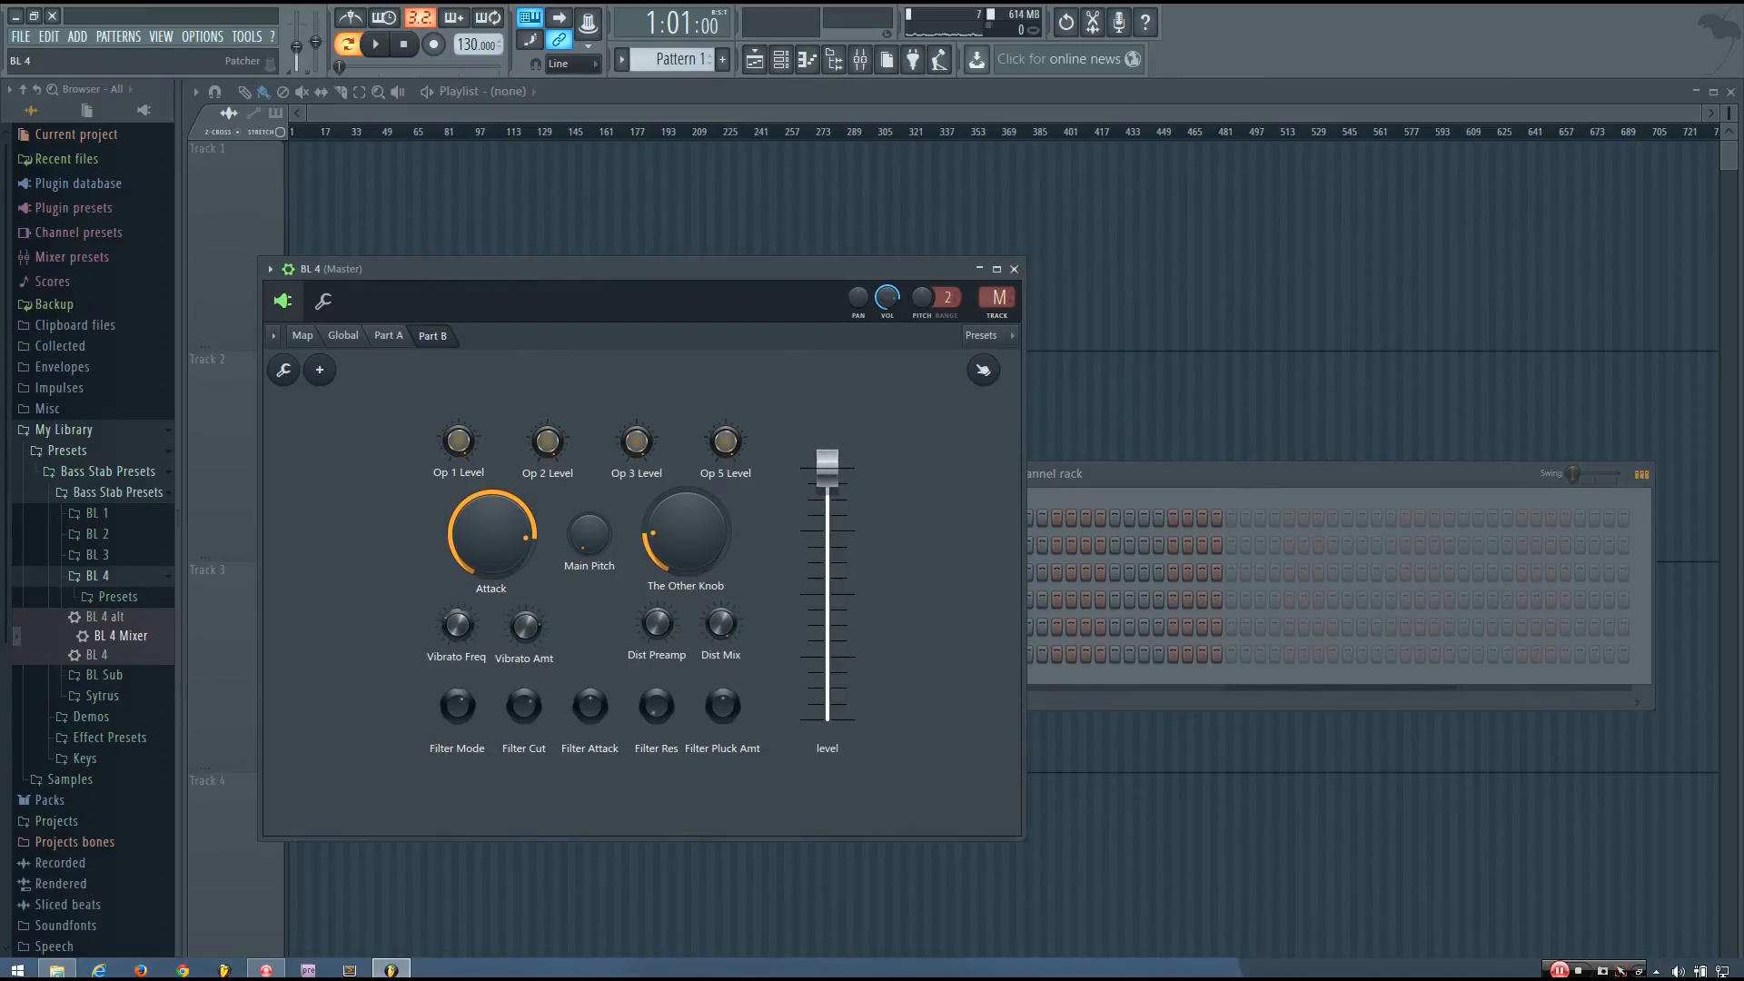
pyautogui.press('b')
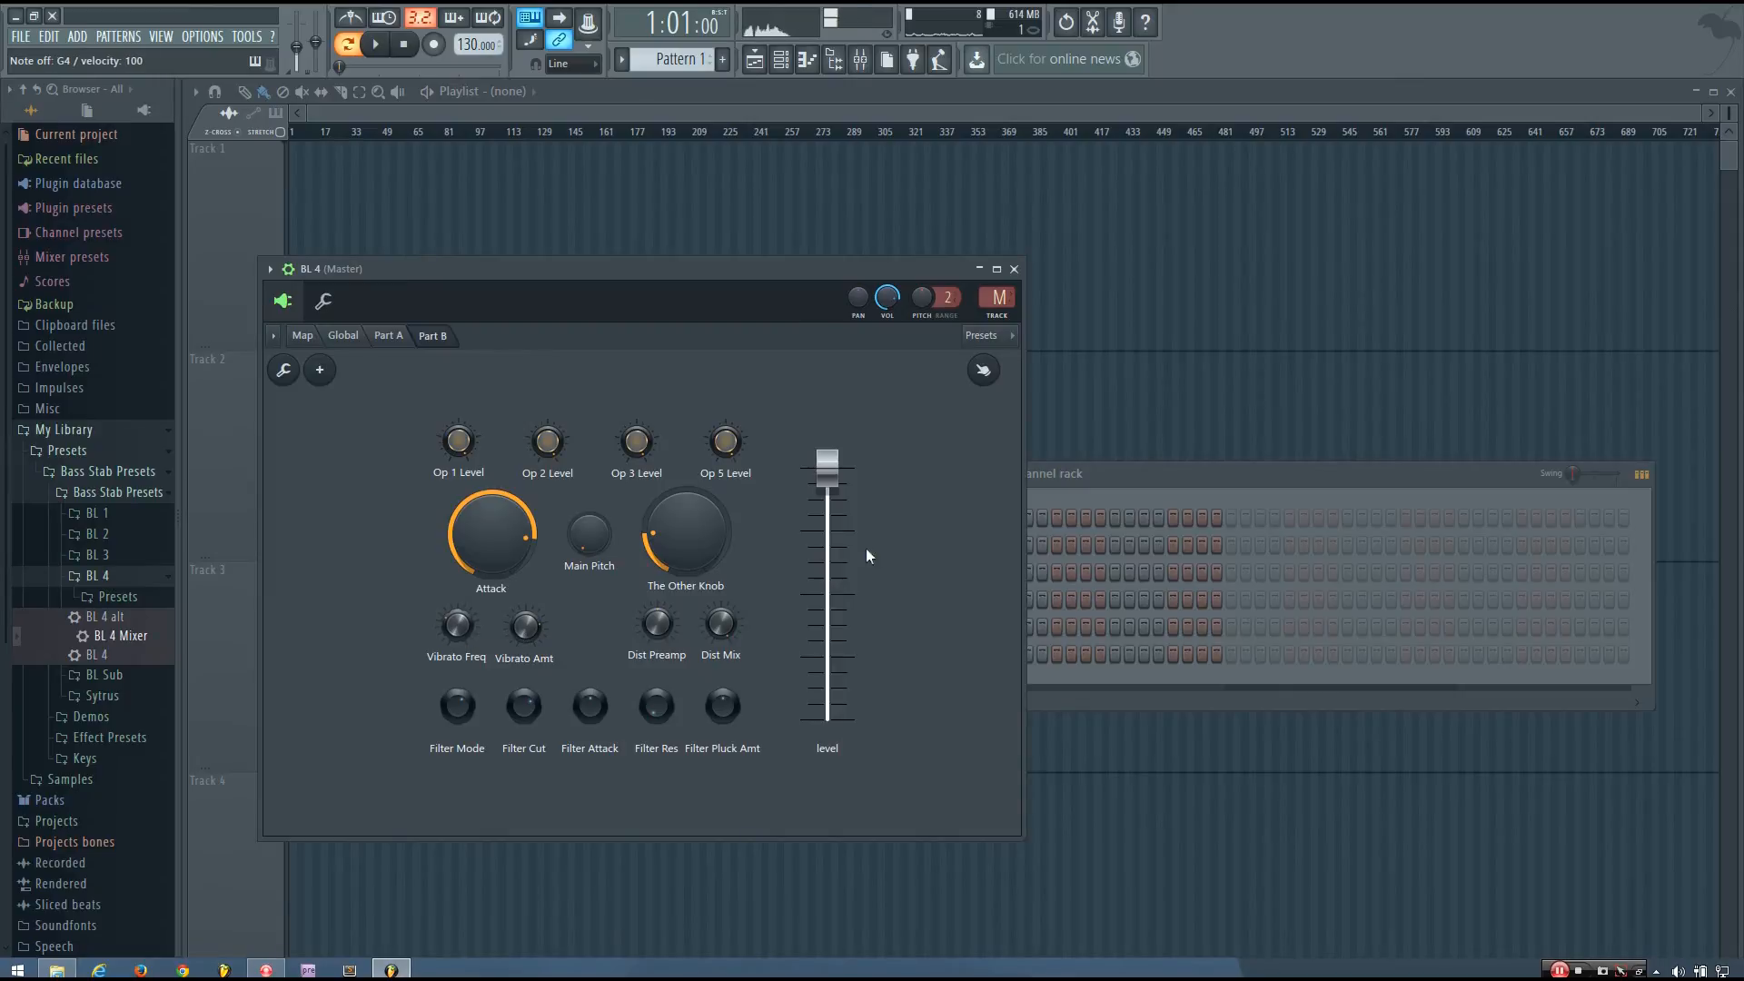
# - Alternate between the BL 4 and BL 4 alt channels, playing the test note G4 to compare them
pyautogui.click(1126, 497)
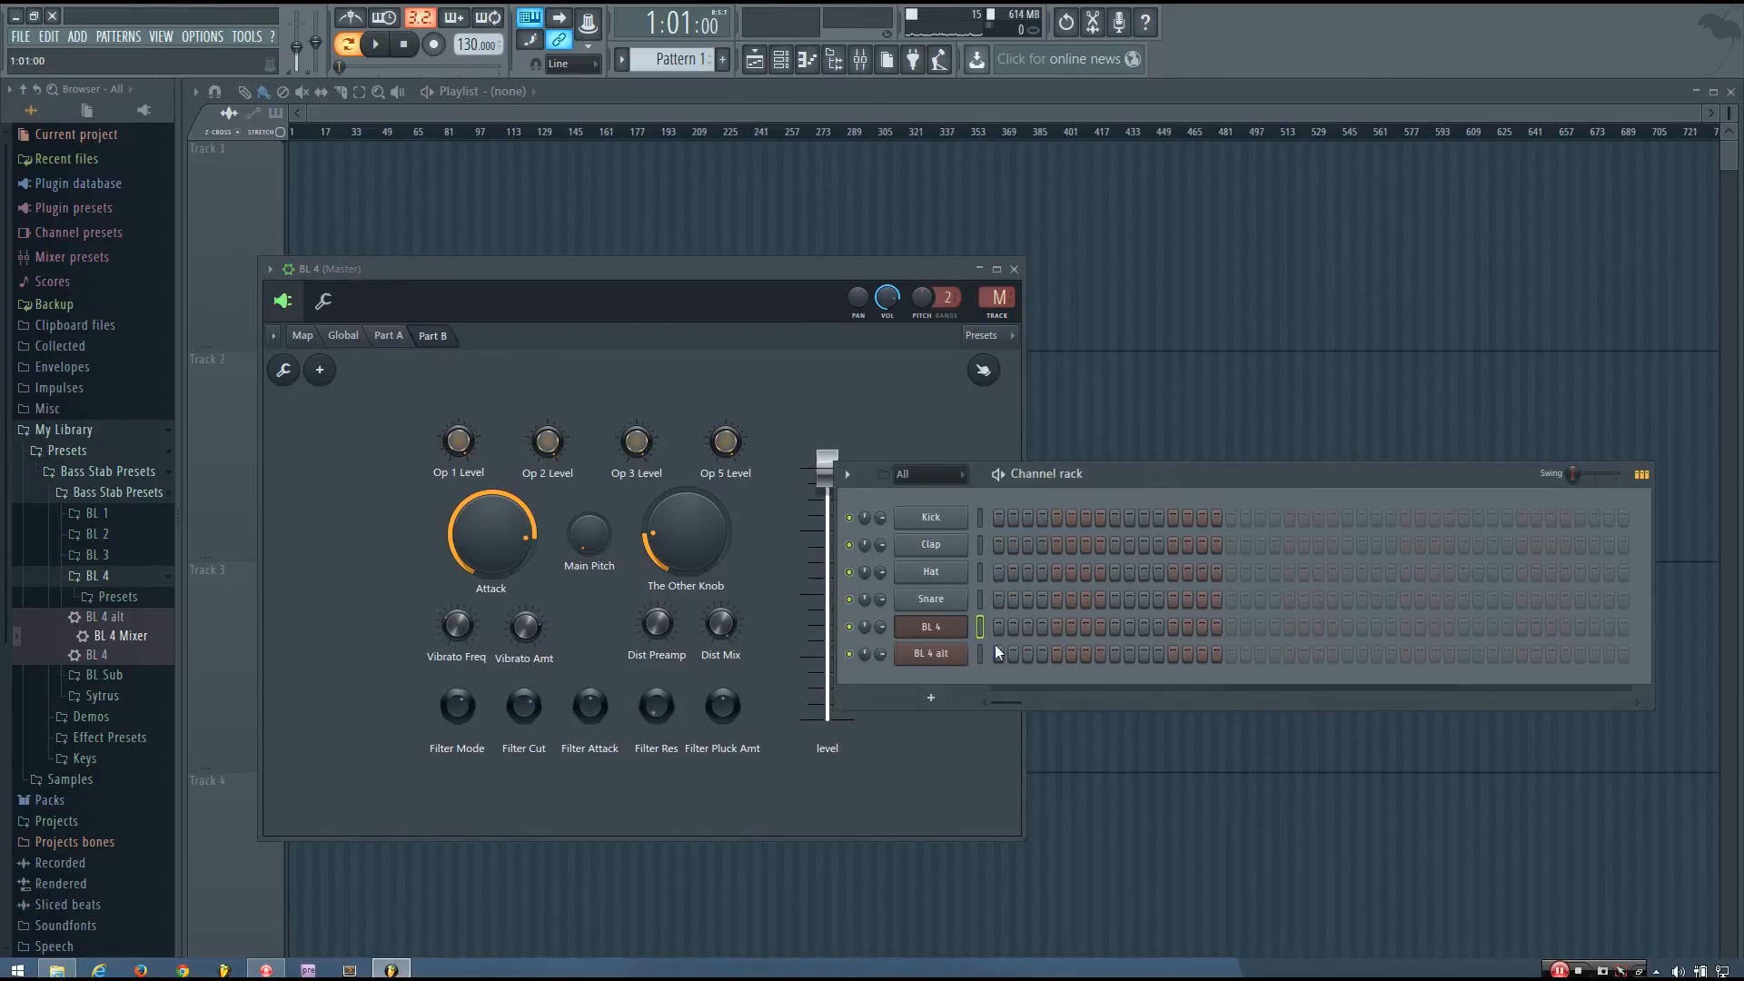
pyautogui.press('y')
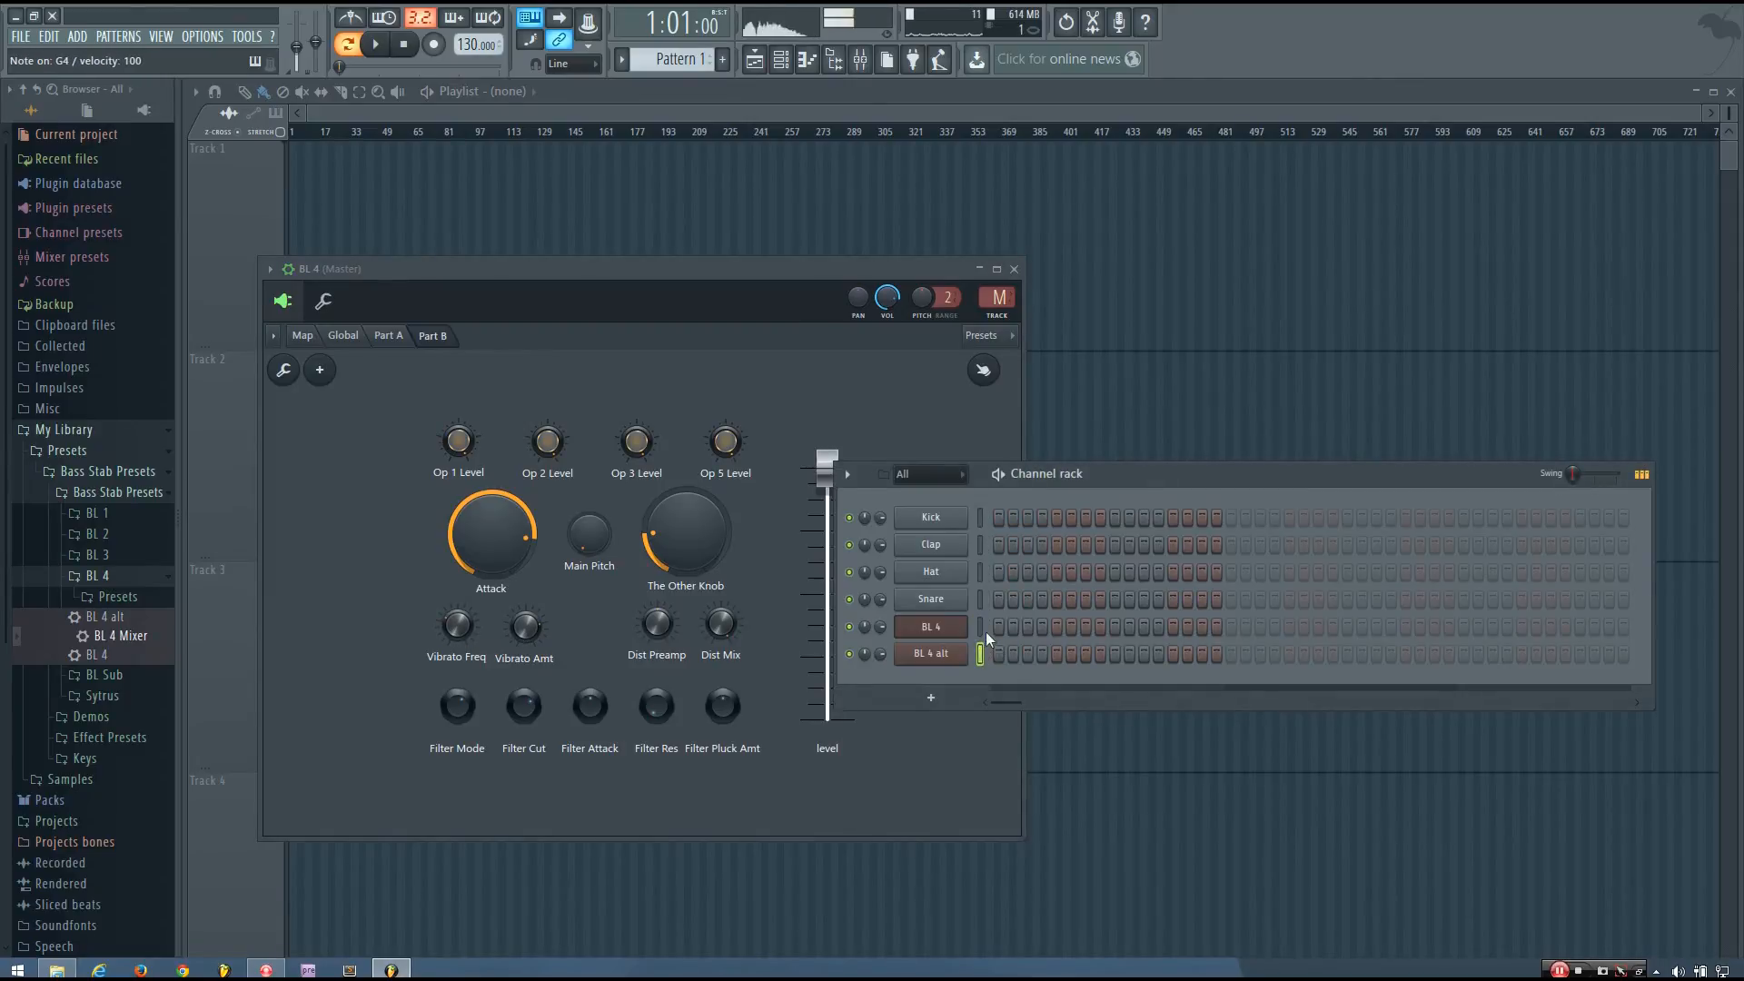
pyautogui.click(982, 629)
pyautogui.press('b')
pyautogui.click(980, 653)
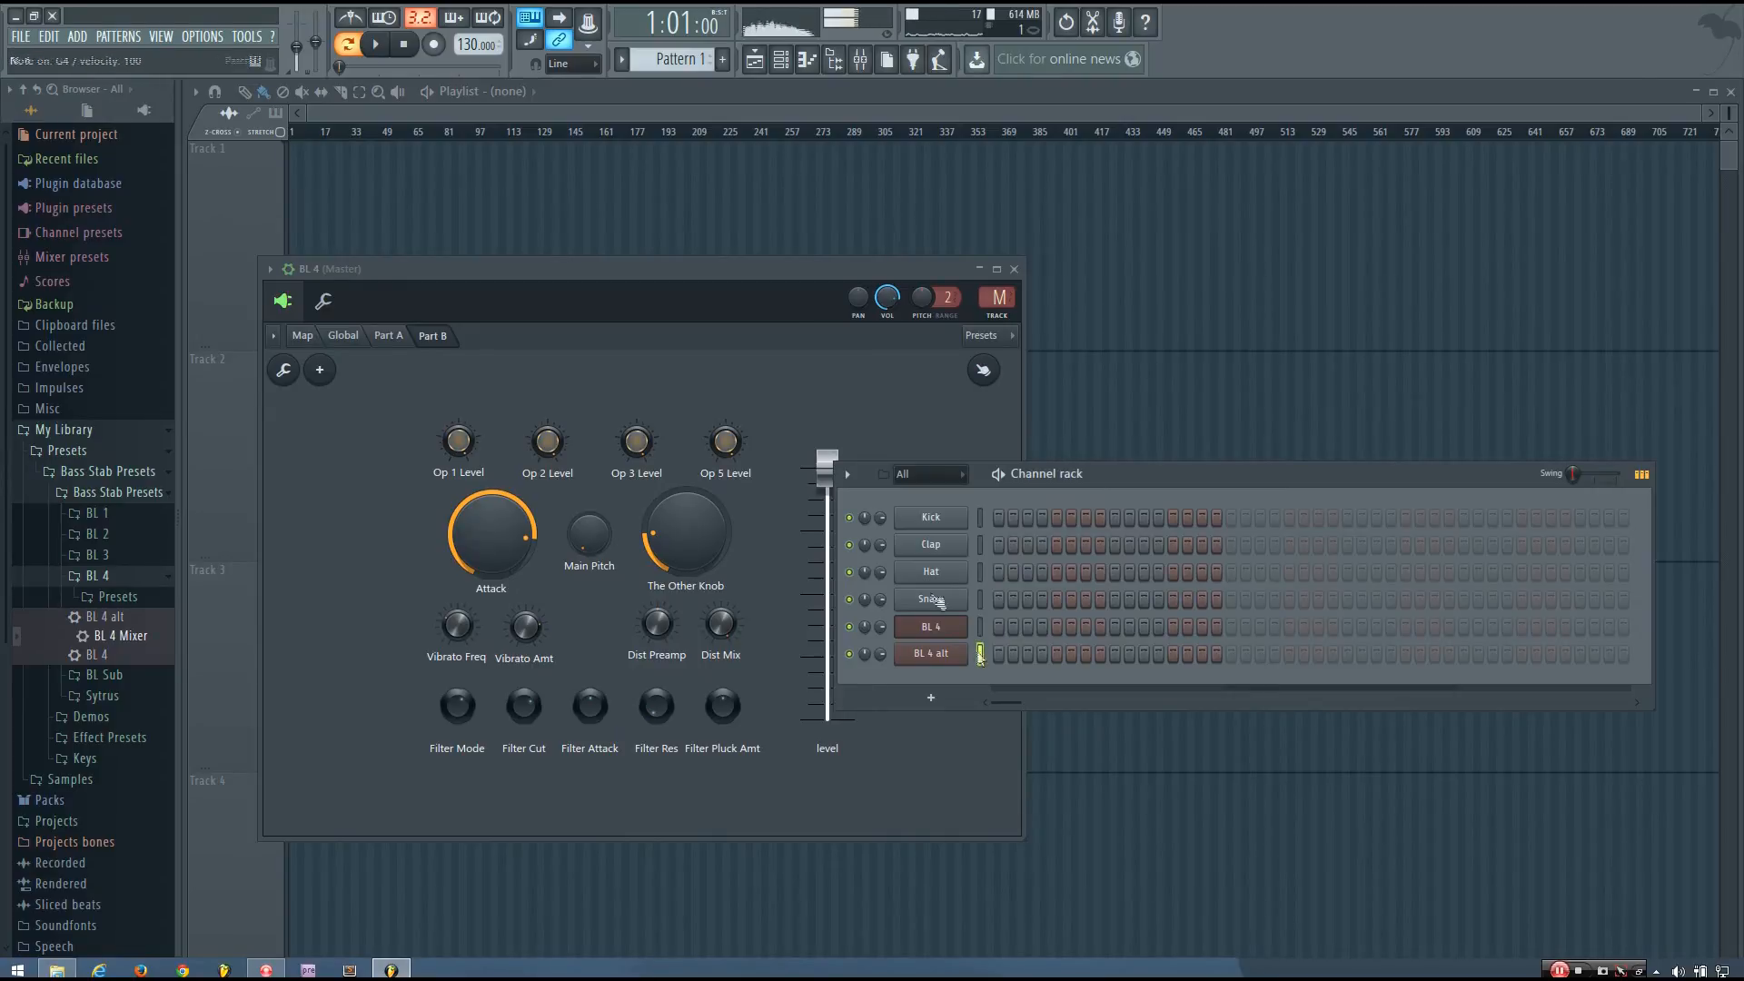
# - Move the BL 4 window and channel rack slightly, then open BL 4 alt and reposition its window over the playlist
pyautogui.moveTo(768, 277); pyautogui.dragTo(729, 284)
pyautogui.moveTo(1150, 472); pyautogui.dragTo(1150, 475)
pyautogui.click(981, 630)
pyautogui.click(945, 654)
pyautogui.moveTo(894, 231); pyautogui.dragTo(989, 732)
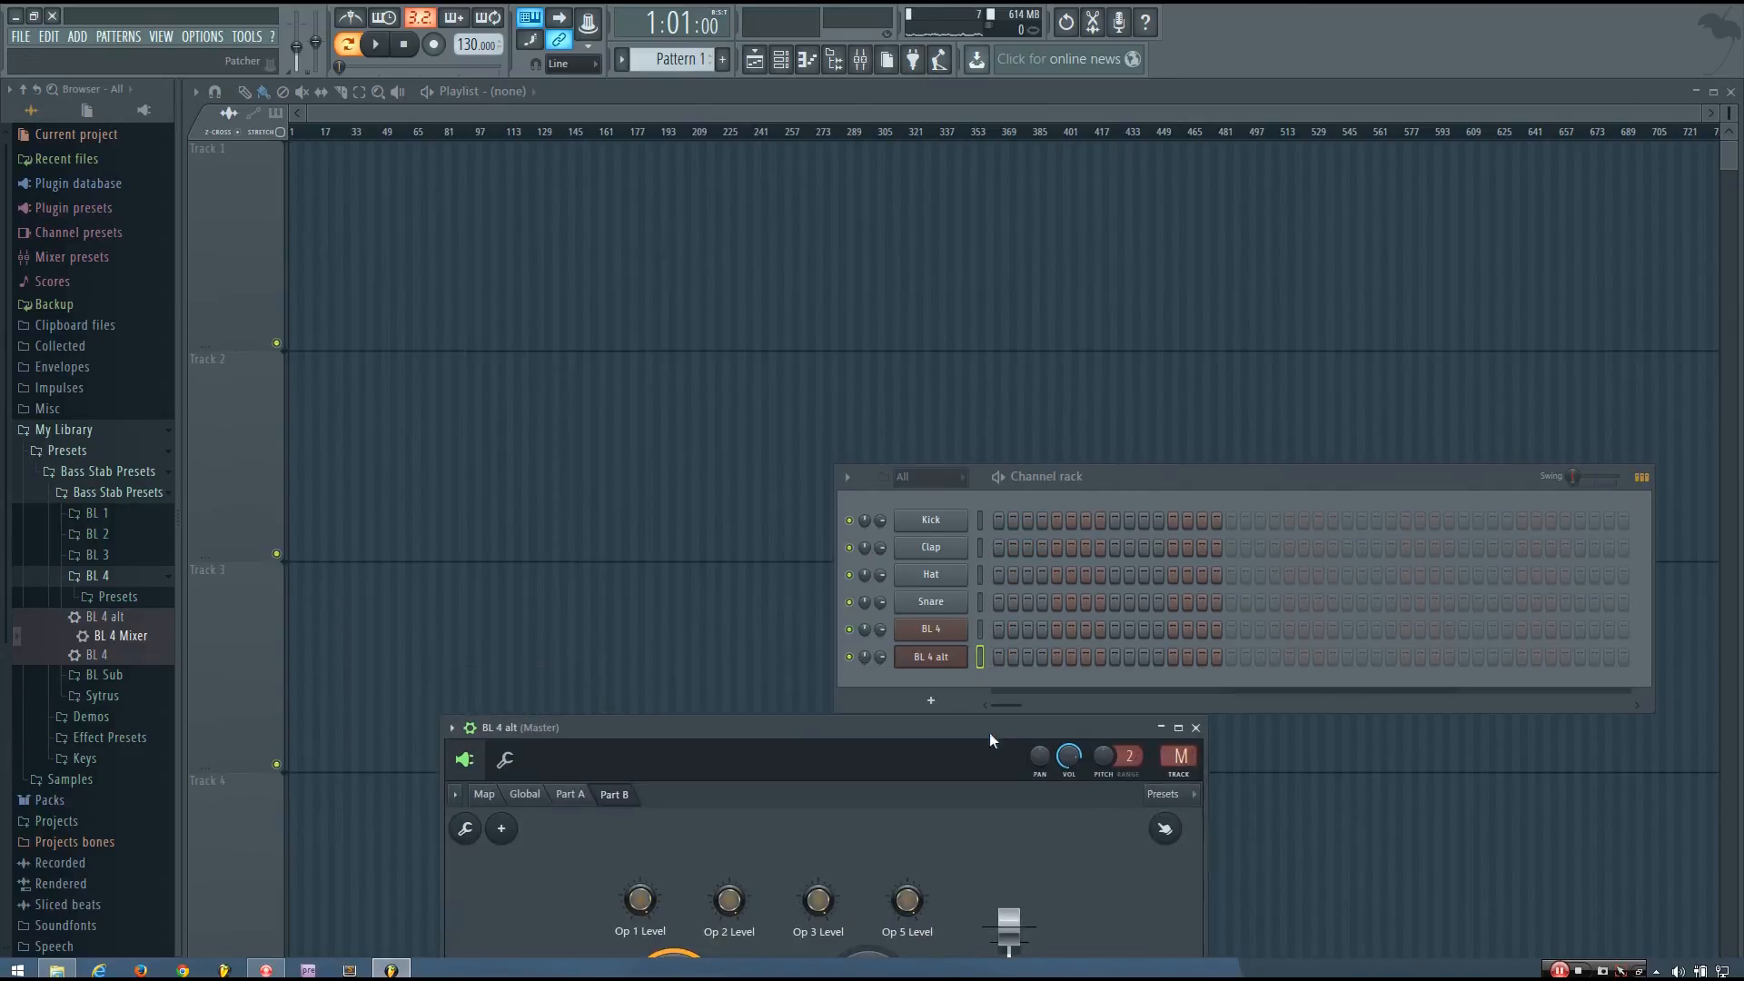
pyautogui.moveTo(914, 727); pyautogui.dragTo(858, 265)
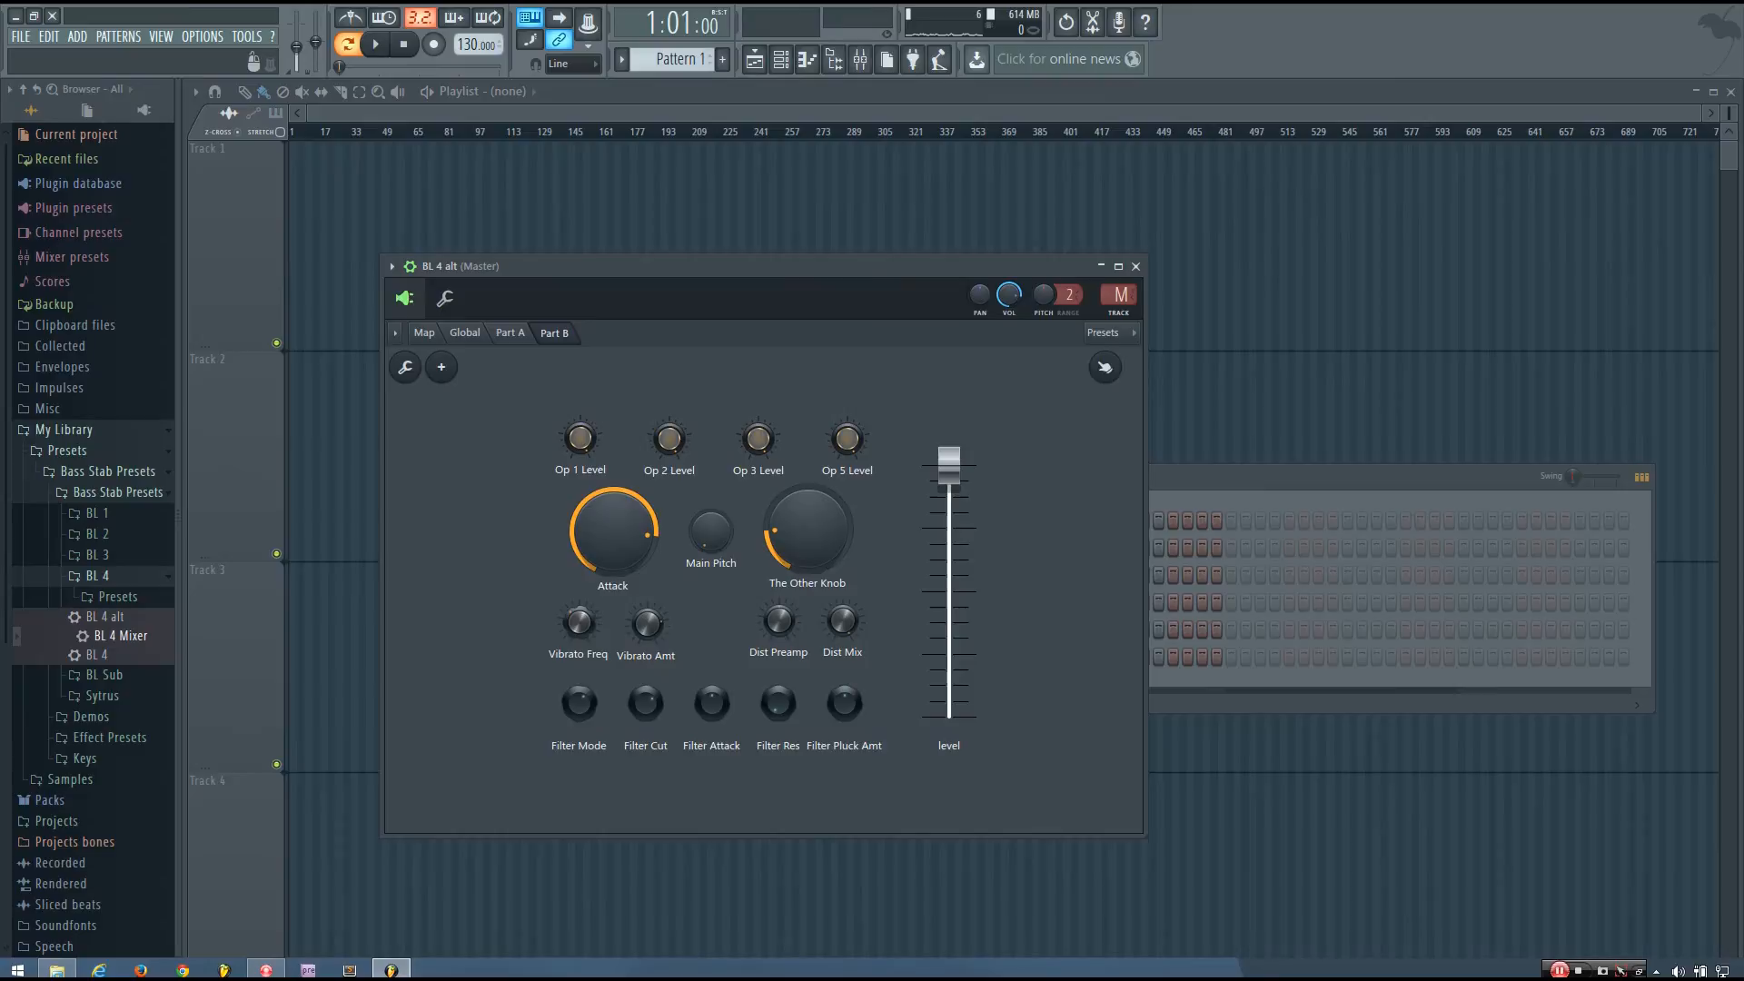
# - Audition BL 4 alt's Part B with a series of test notes including A5, C5 and G4
pyautogui.press('d')
pyautogui.press('d')
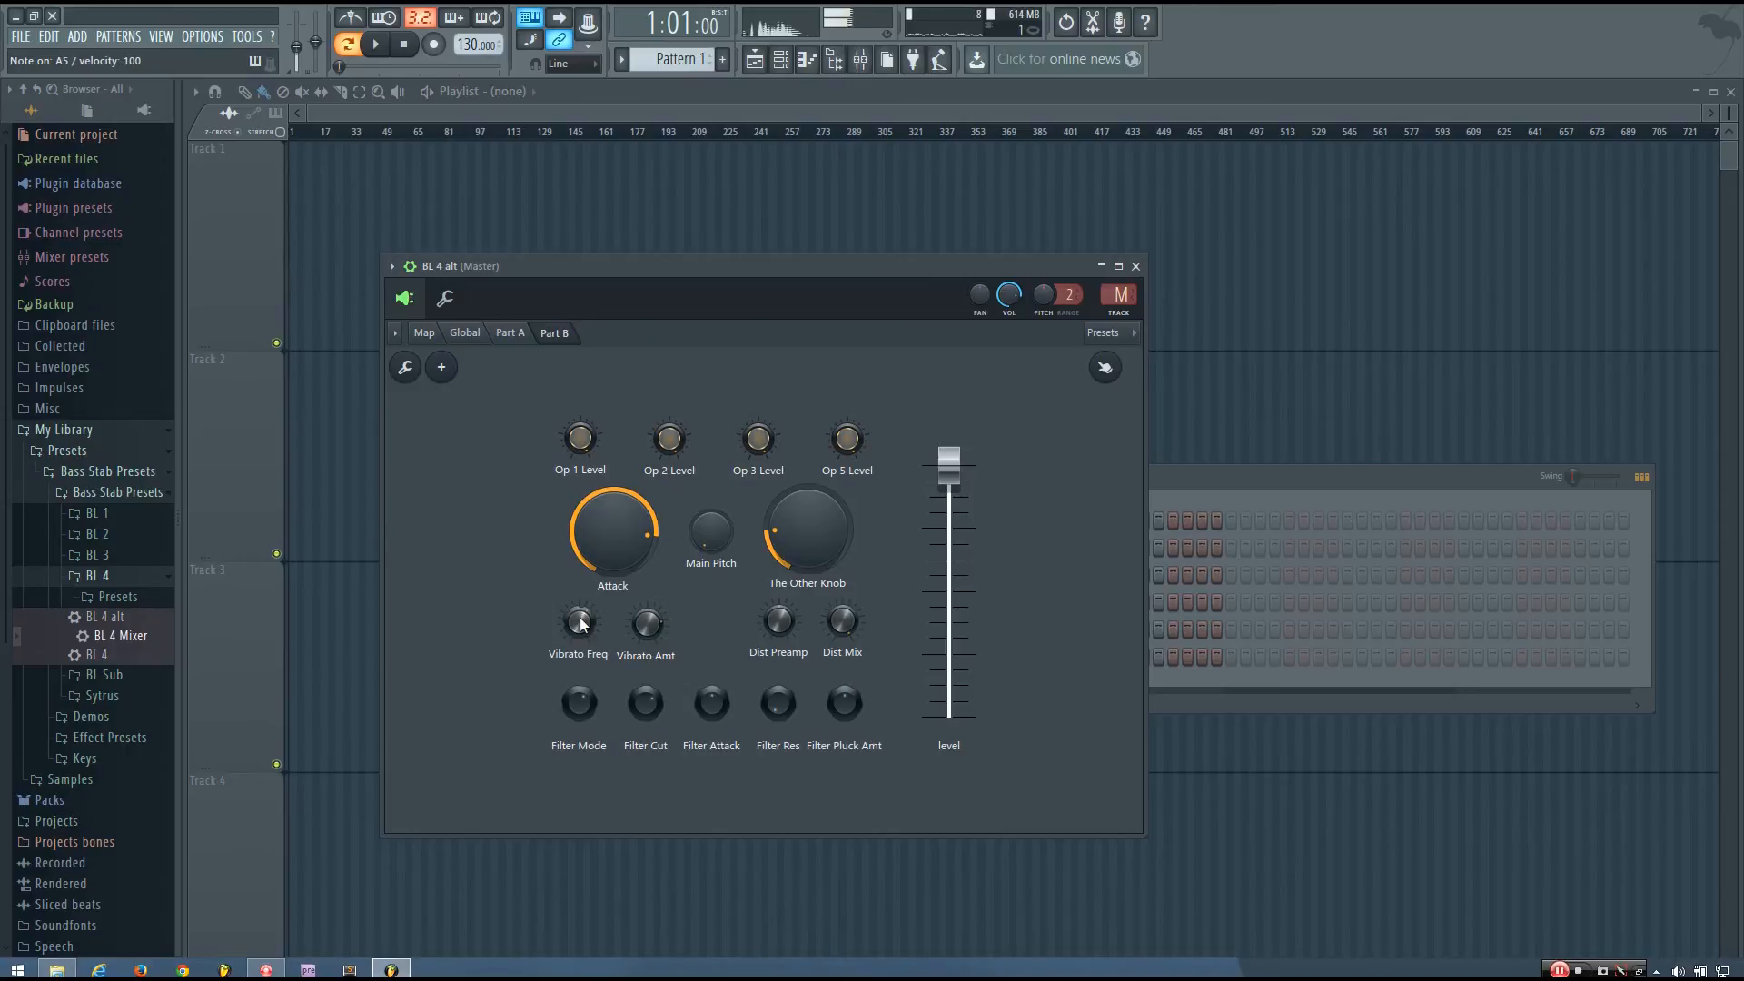
pyautogui.press('n')
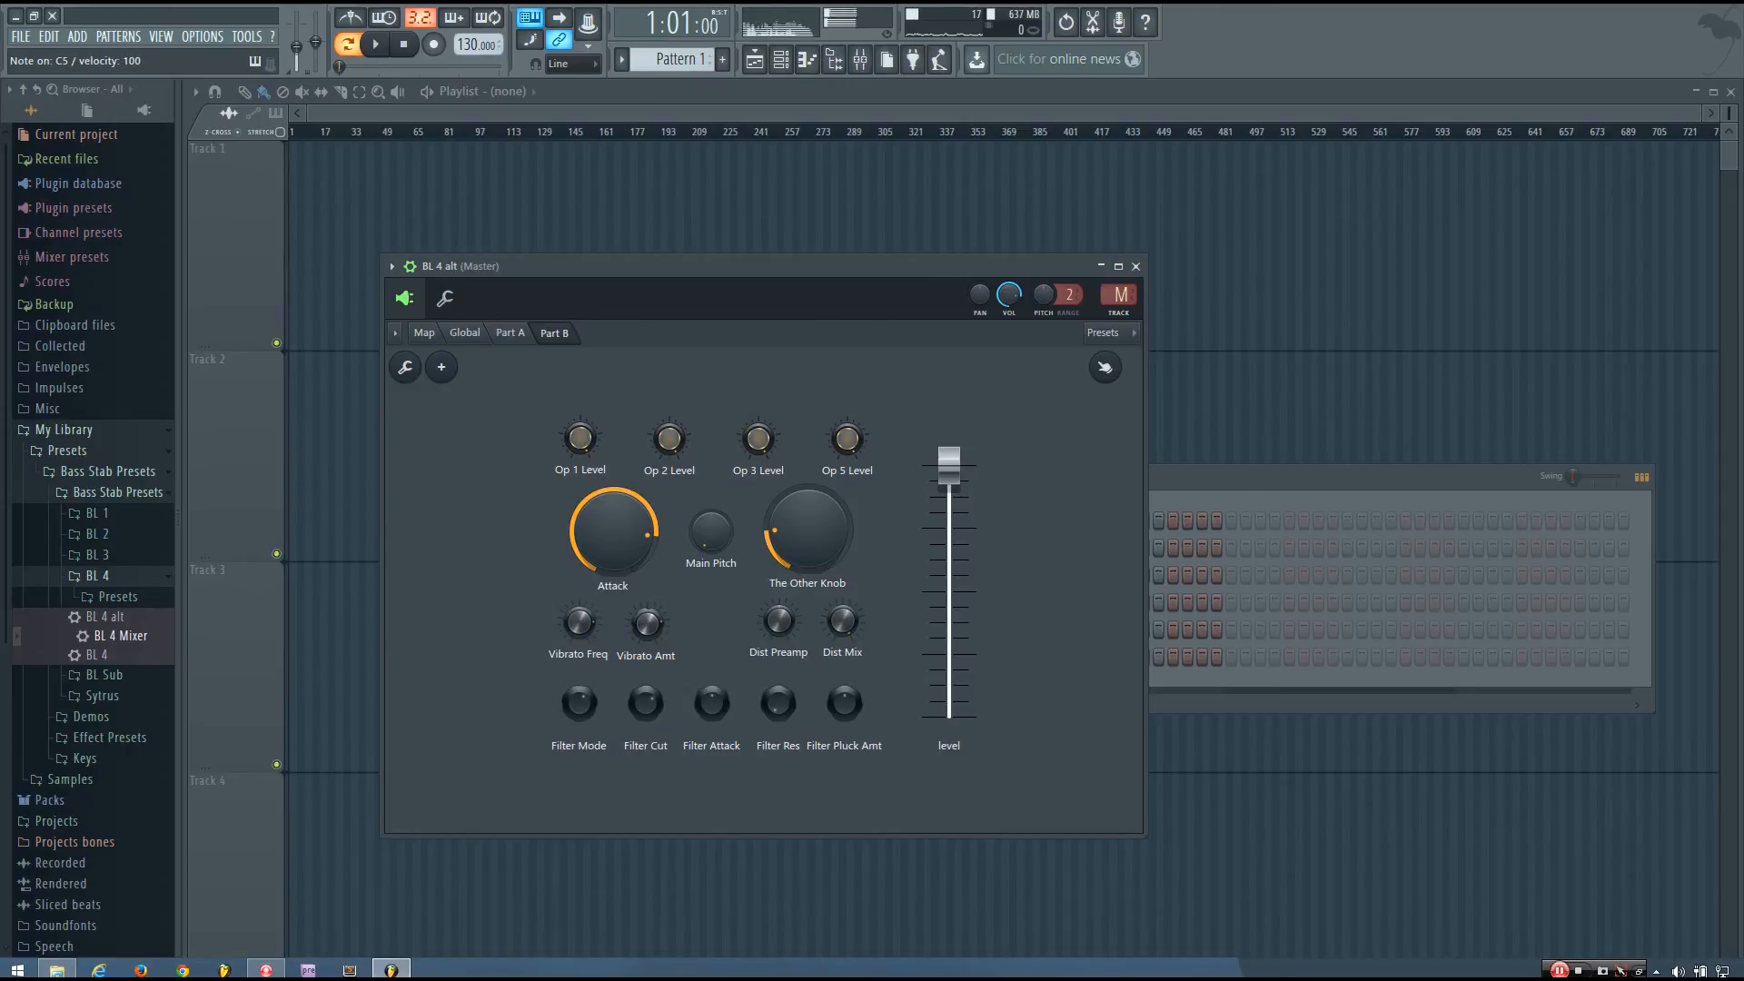
pyautogui.press('b')
pyautogui.press('b')
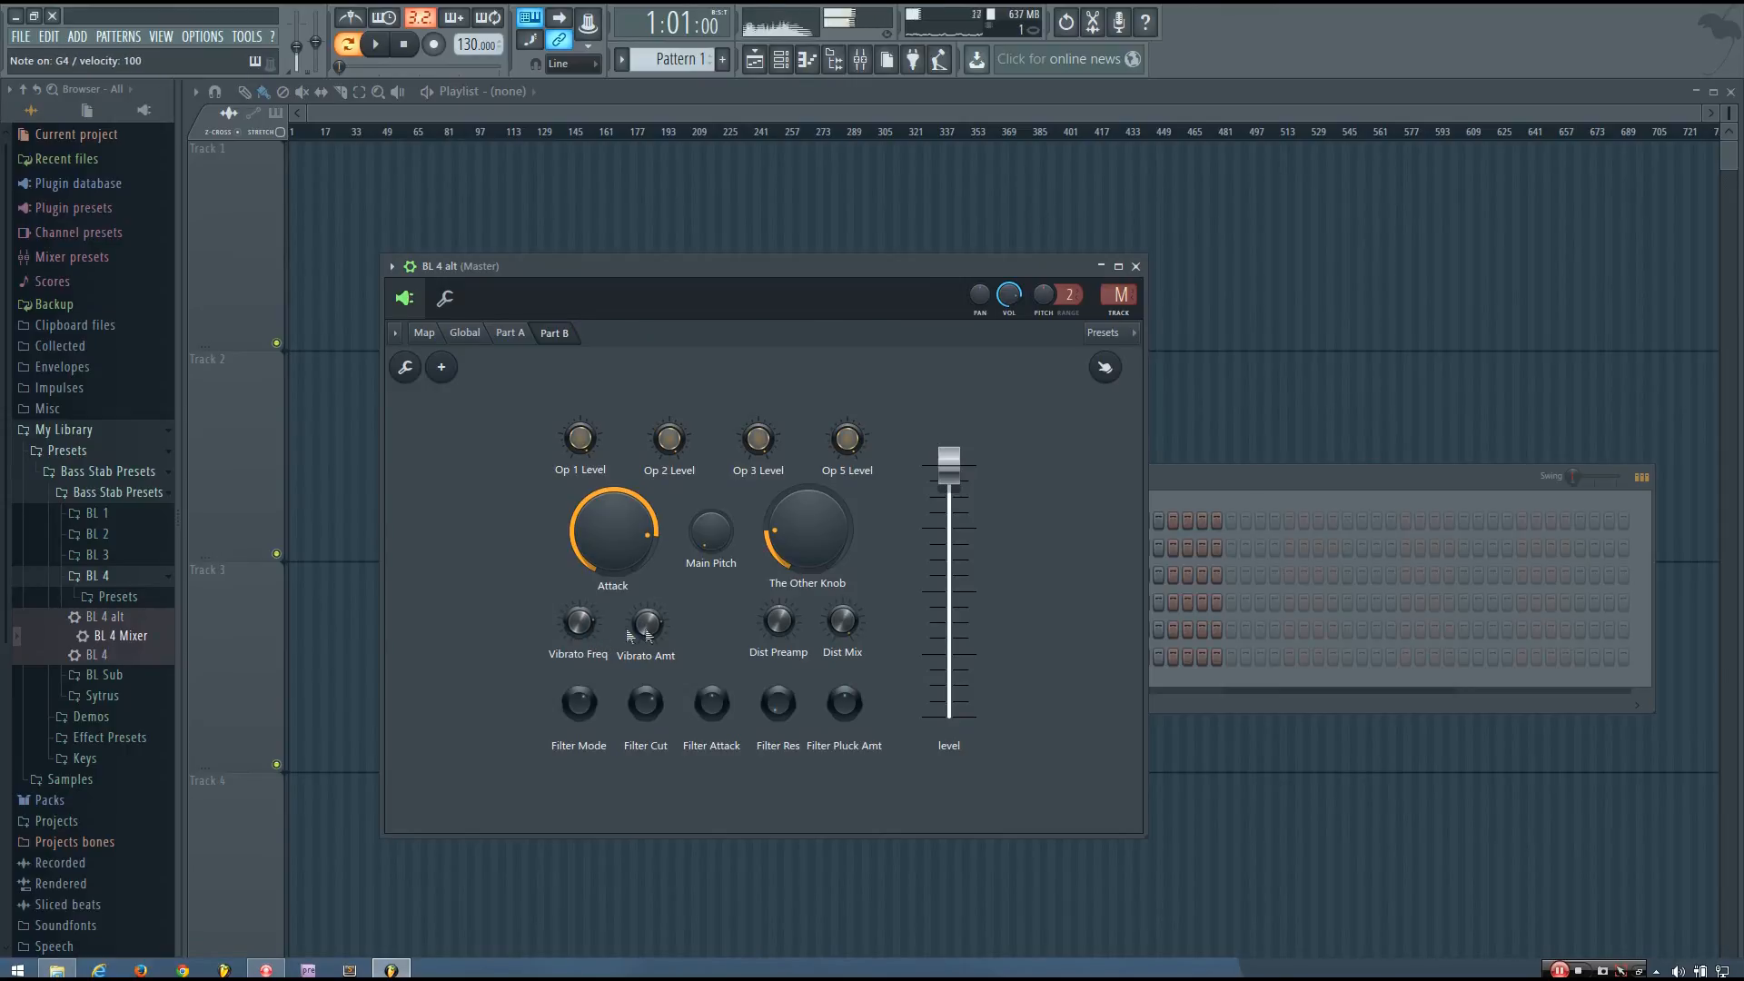
pyautogui.press('b')
pyautogui.press('b')
pyautogui.press('q')
pyautogui.press('t')
pyautogui.press('b')
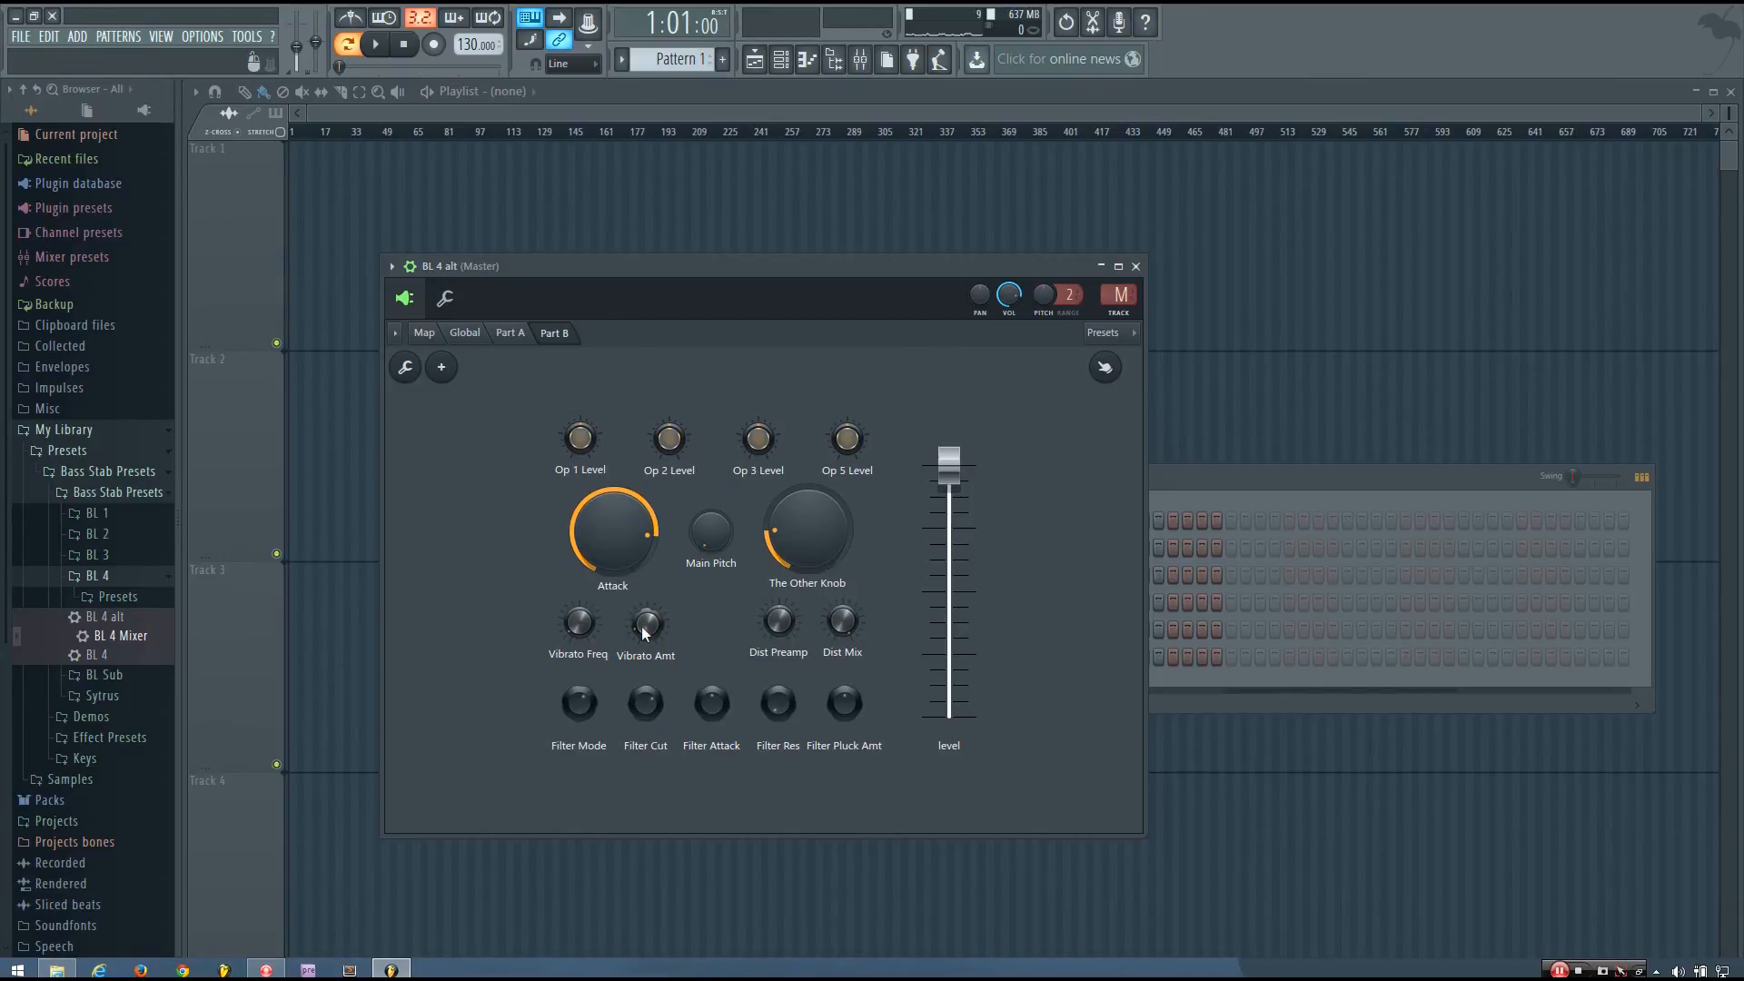
pyautogui.press('q')
# - Lower Part A's Level fader to minimum, return to Part B and play test notes
pyautogui.click(515, 334)
pyautogui.moveTo(947, 463); pyautogui.dragTo(947, 717)
pyautogui.click(548, 332)
pyautogui.press('b')
pyautogui.press('3')
# - Adjust Part B's Op 1 Level and Op 2 Level while playing test notes including G5
pyautogui.moveTo(584, 443); pyautogui.dragTo(585, 407)
pyautogui.moveTo(673, 440); pyautogui.dragTo(673, 416)
pyautogui.press('t')
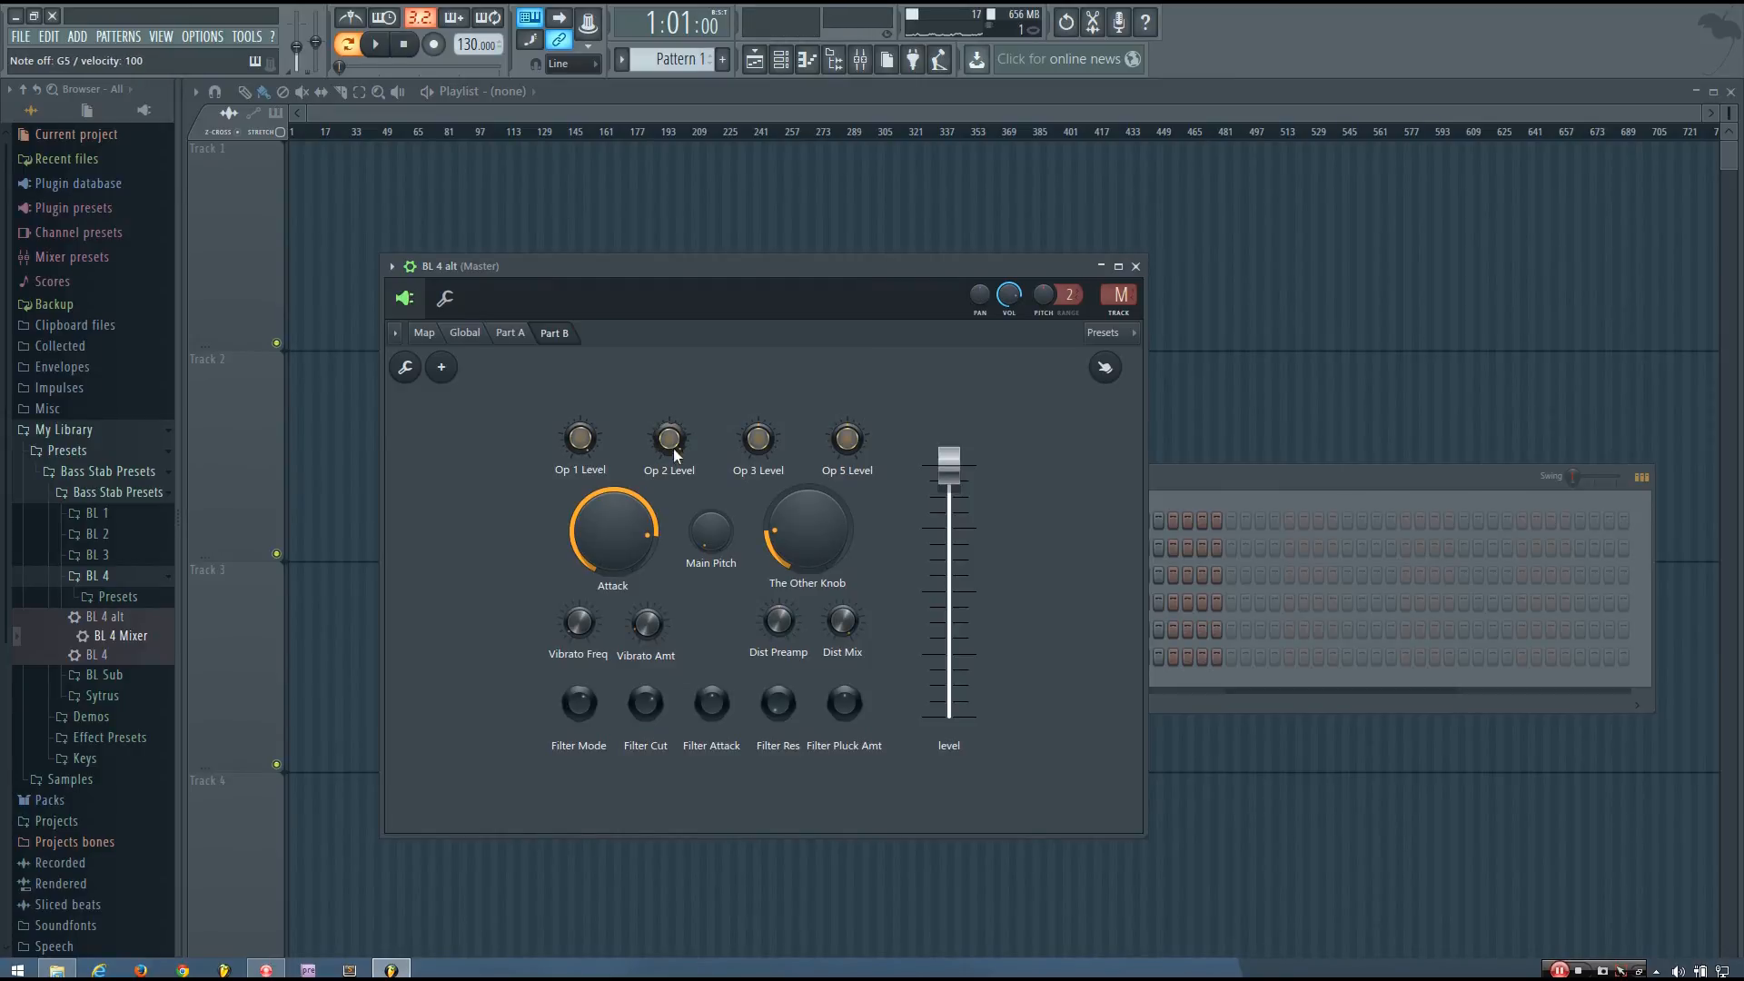
pyautogui.press('b')
pyautogui.press('b')
pyautogui.moveTo(673, 441); pyautogui.dragTo(667, 456)
pyautogui.press('b')
pyautogui.press('t')
pyautogui.press('3')
pyautogui.press('t')
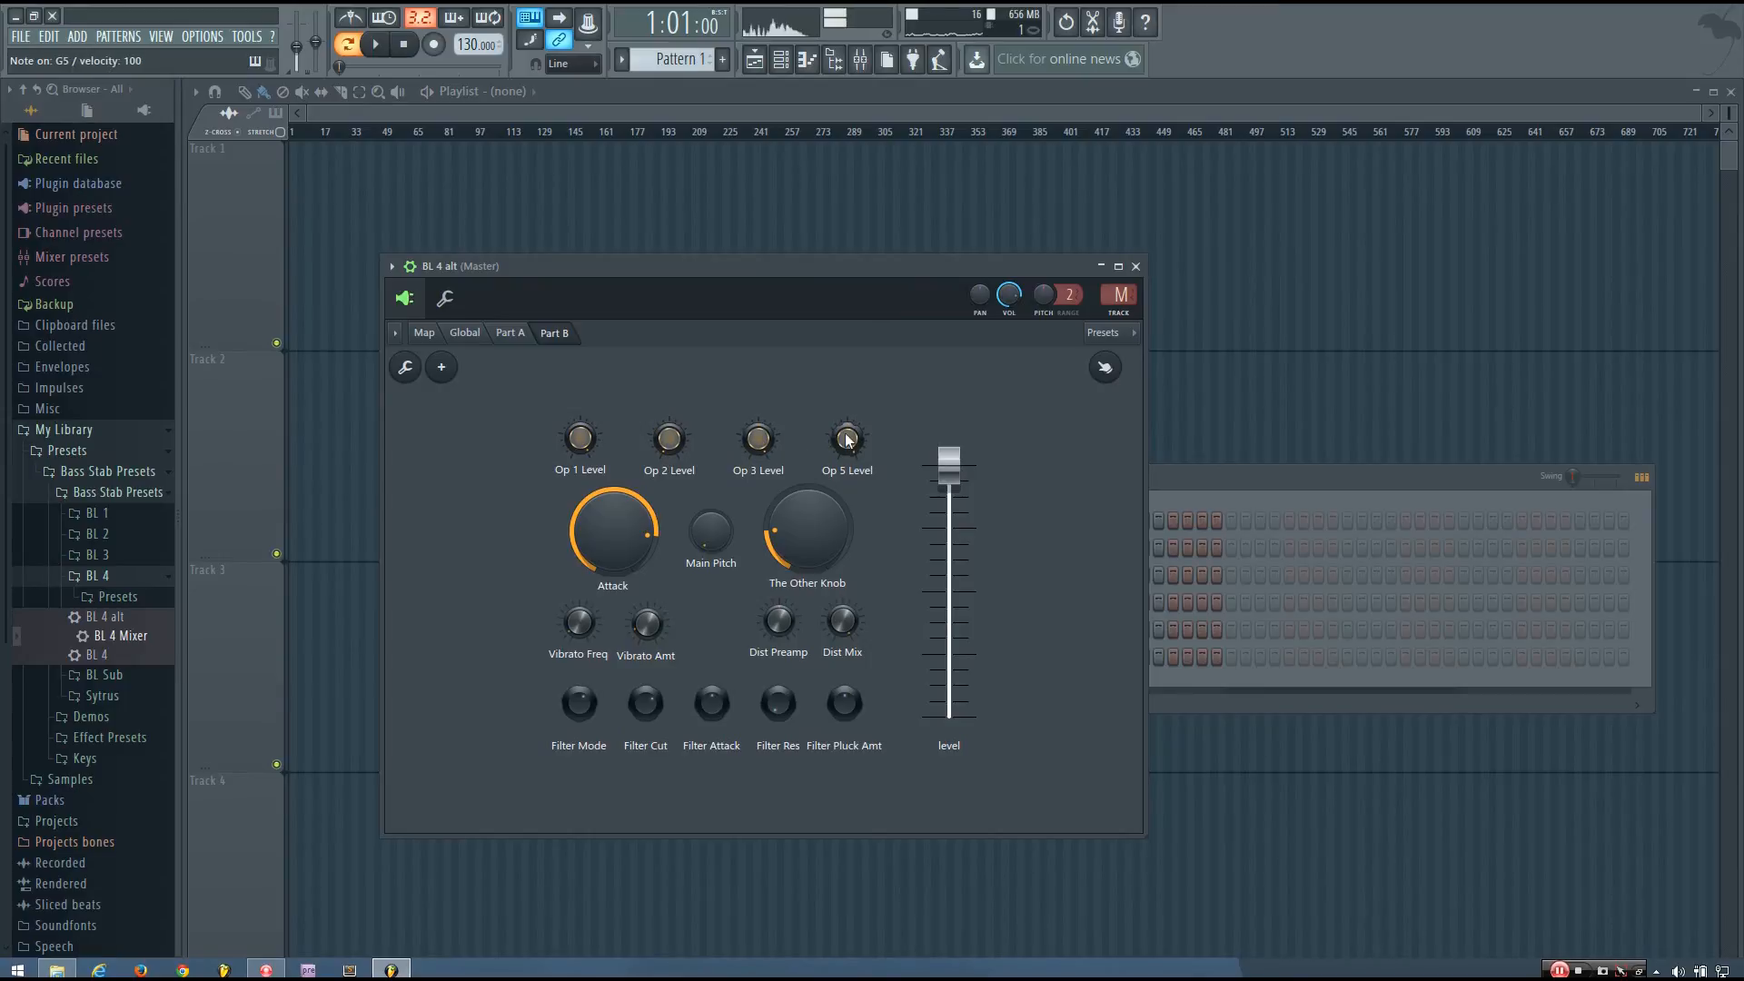
# - Vary Part B's Op 2, Op 1 and Op 5 Level knobs while playing test notes
pyautogui.moveTo(664, 443); pyautogui.dragTo(664, 363)
pyautogui.press('b')
pyautogui.moveTo(573, 441); pyautogui.dragTo(573, 527)
pyautogui.press('t')
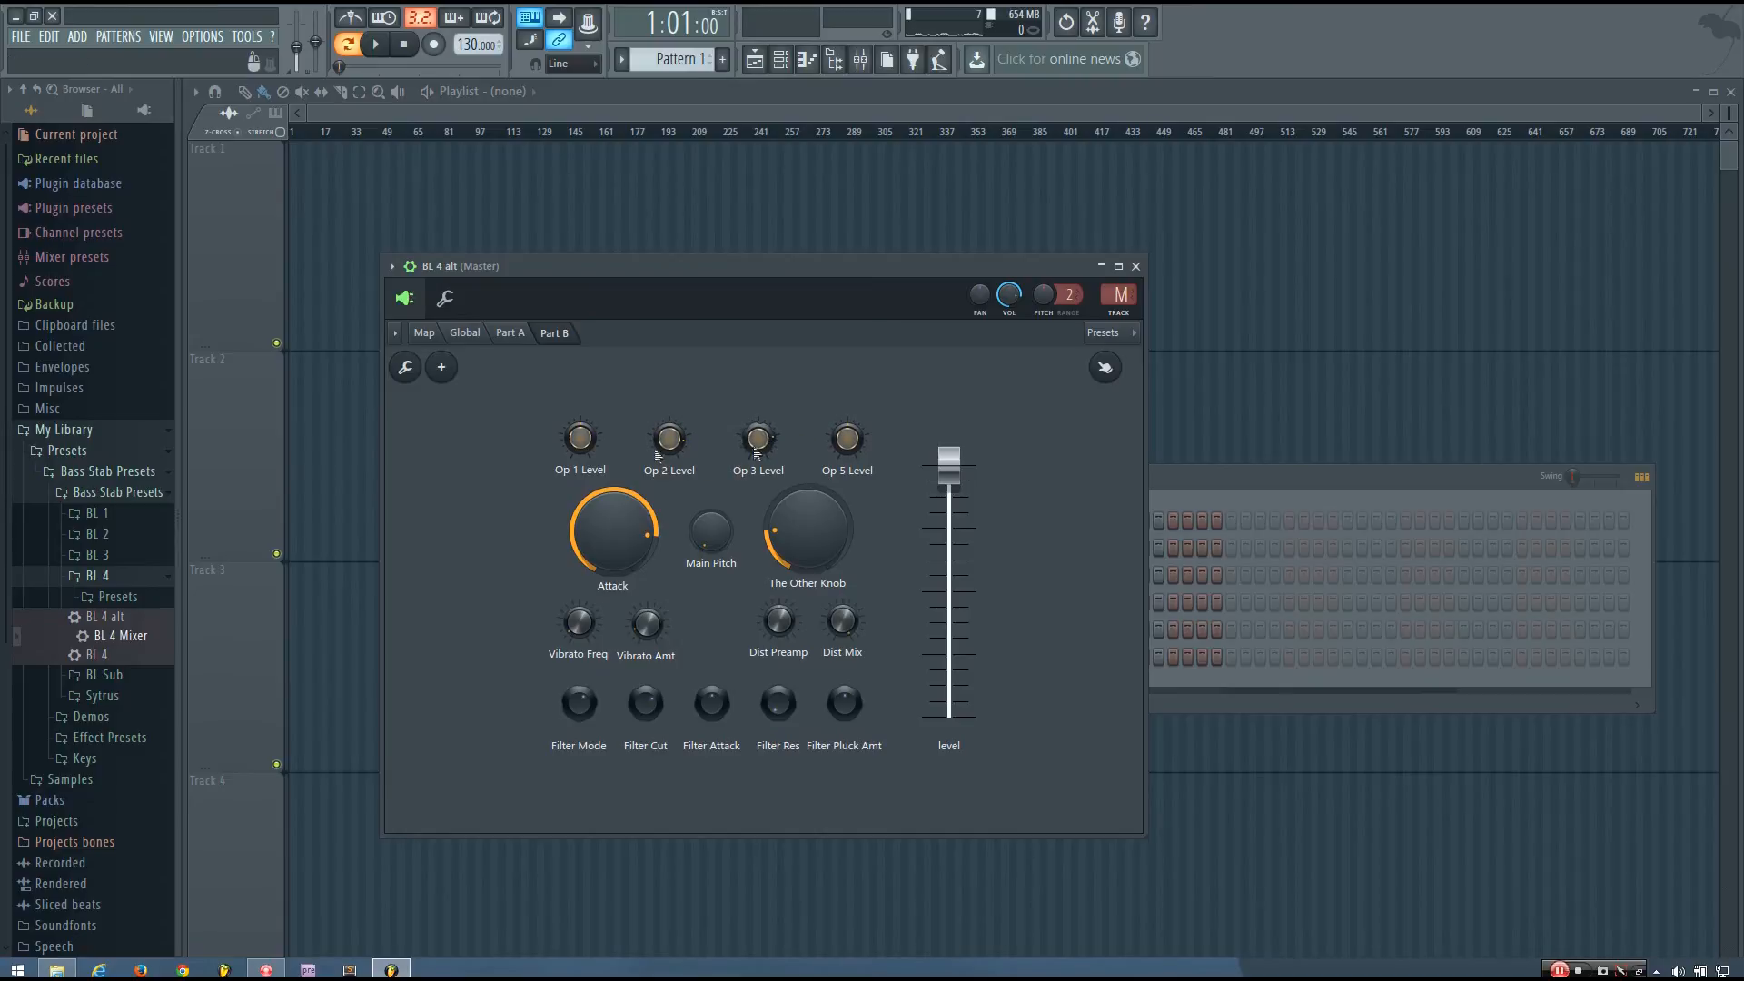
pyautogui.press('b')
pyautogui.press('b')
pyautogui.press('b')
pyautogui.moveTo(850, 440); pyautogui.dragTo(850, 414)
# - Check Part A, return to Part B, lower its Attack almost to minimum and raise it back up
pyautogui.click(519, 335)
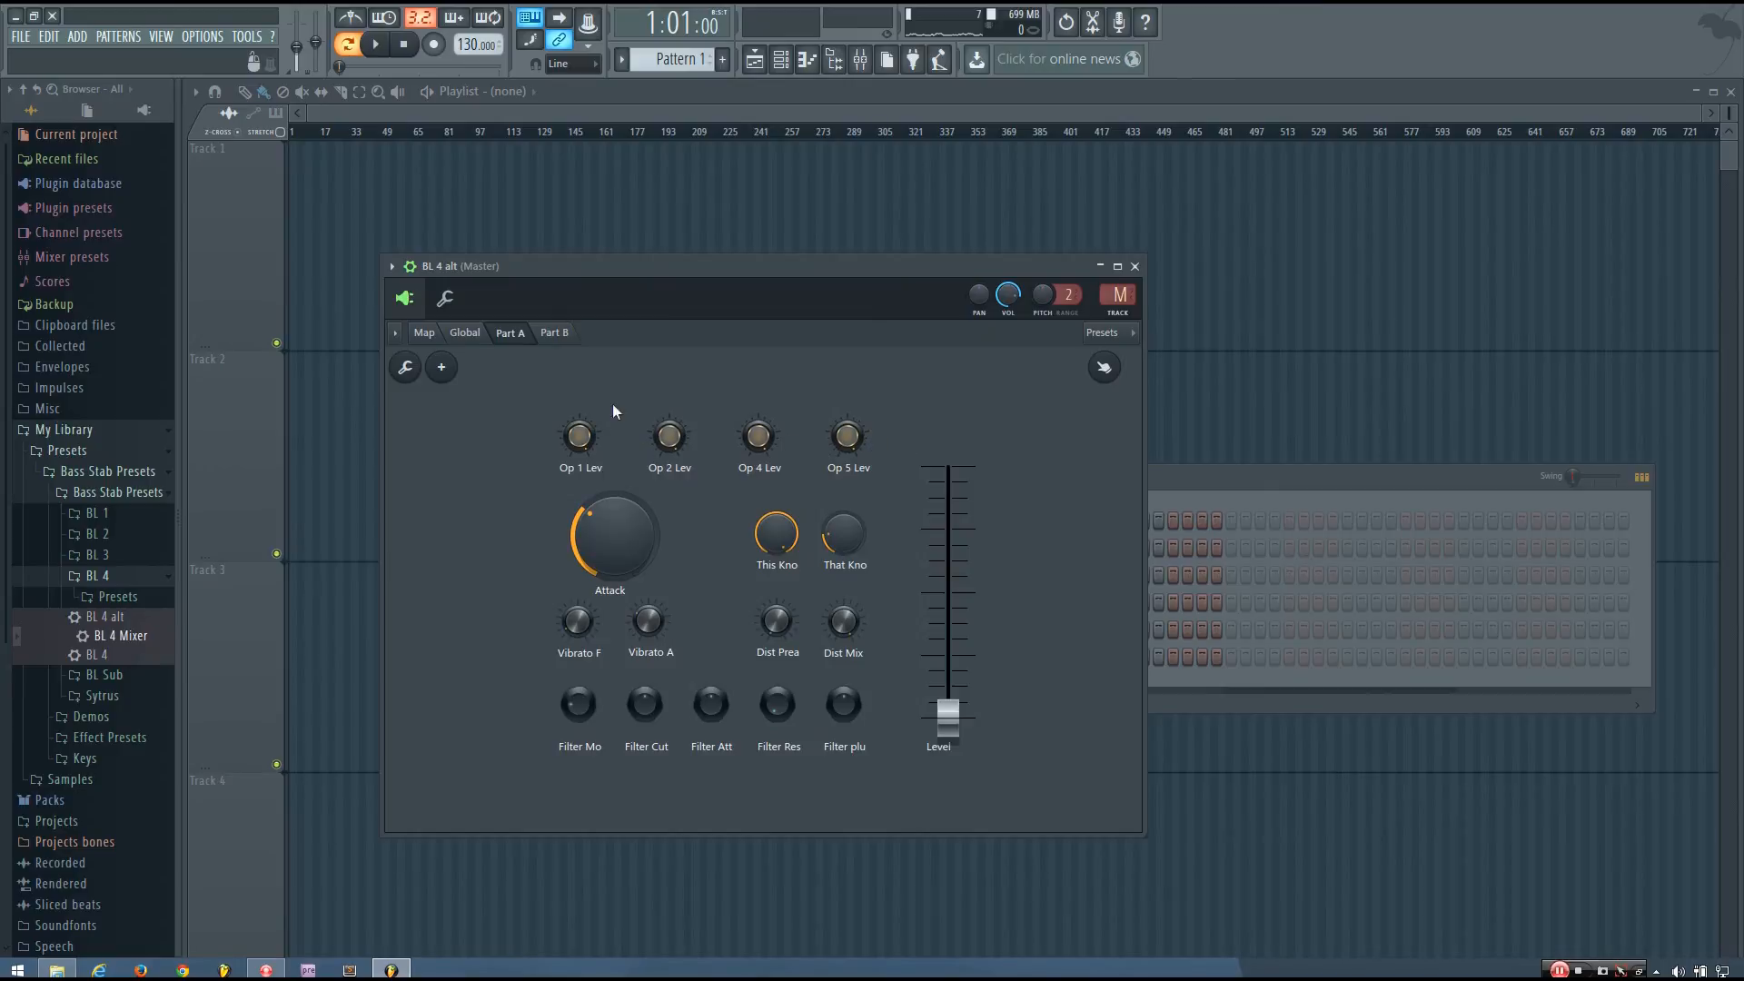
pyautogui.click(548, 333)
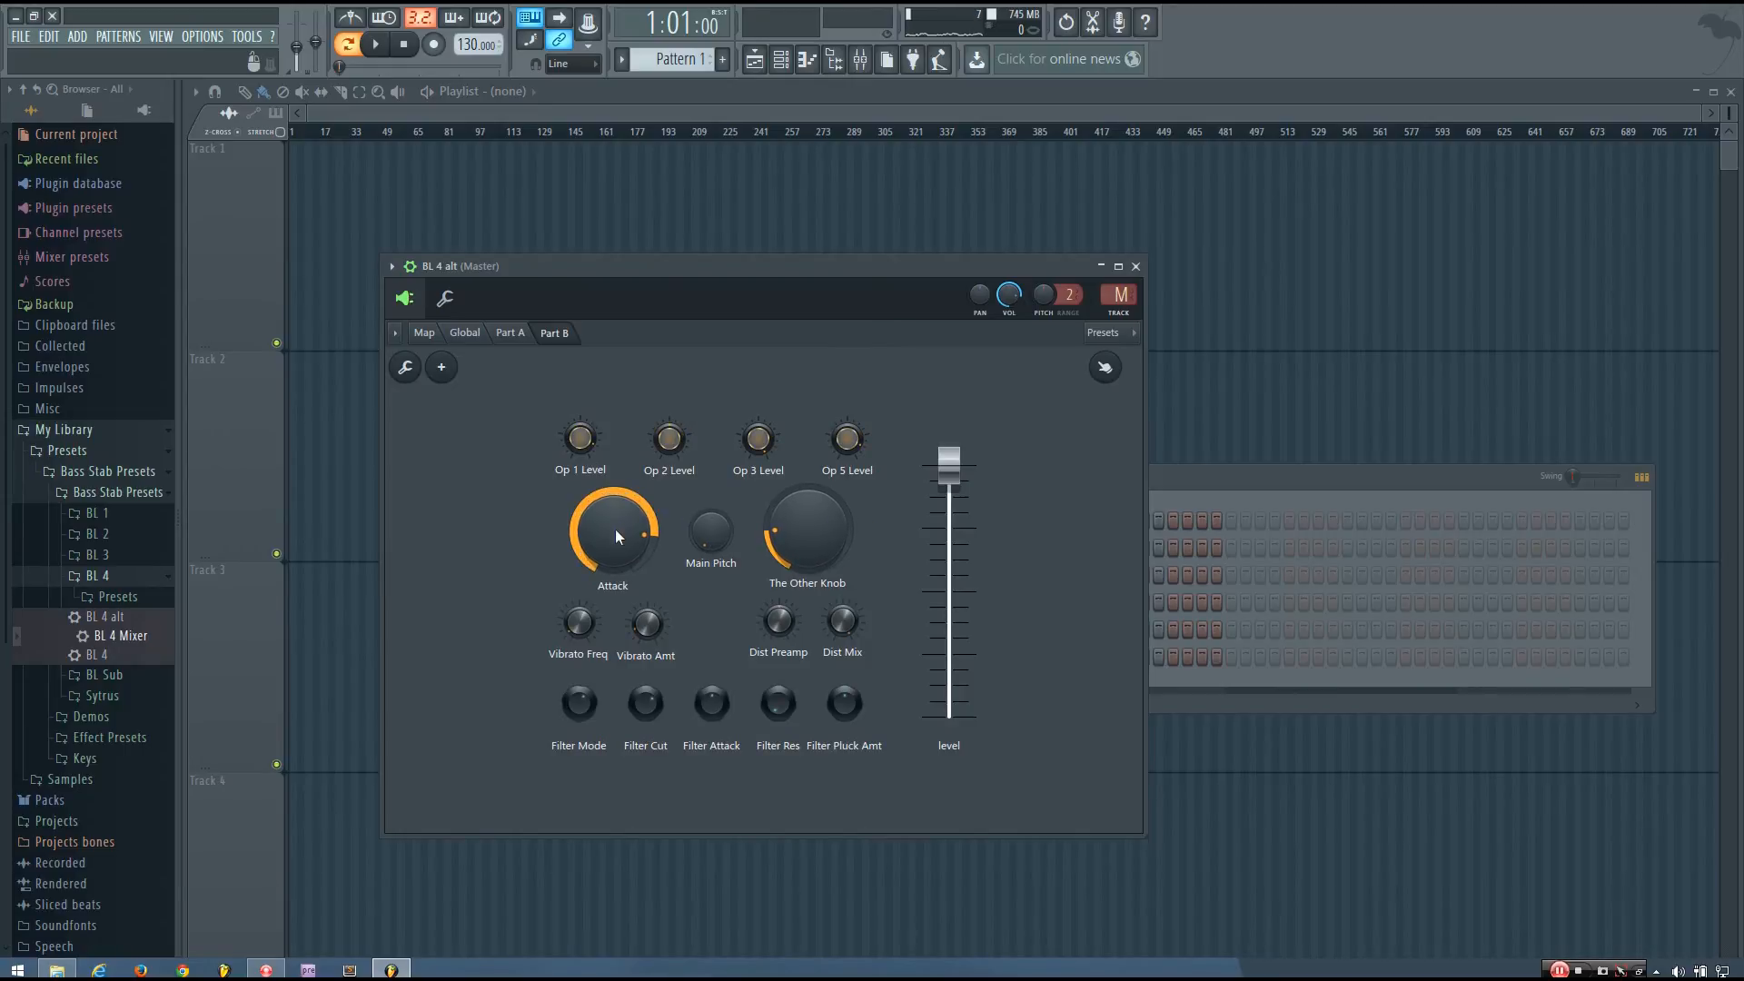
pyautogui.moveTo(621, 529); pyautogui.dragTo(625, 618)
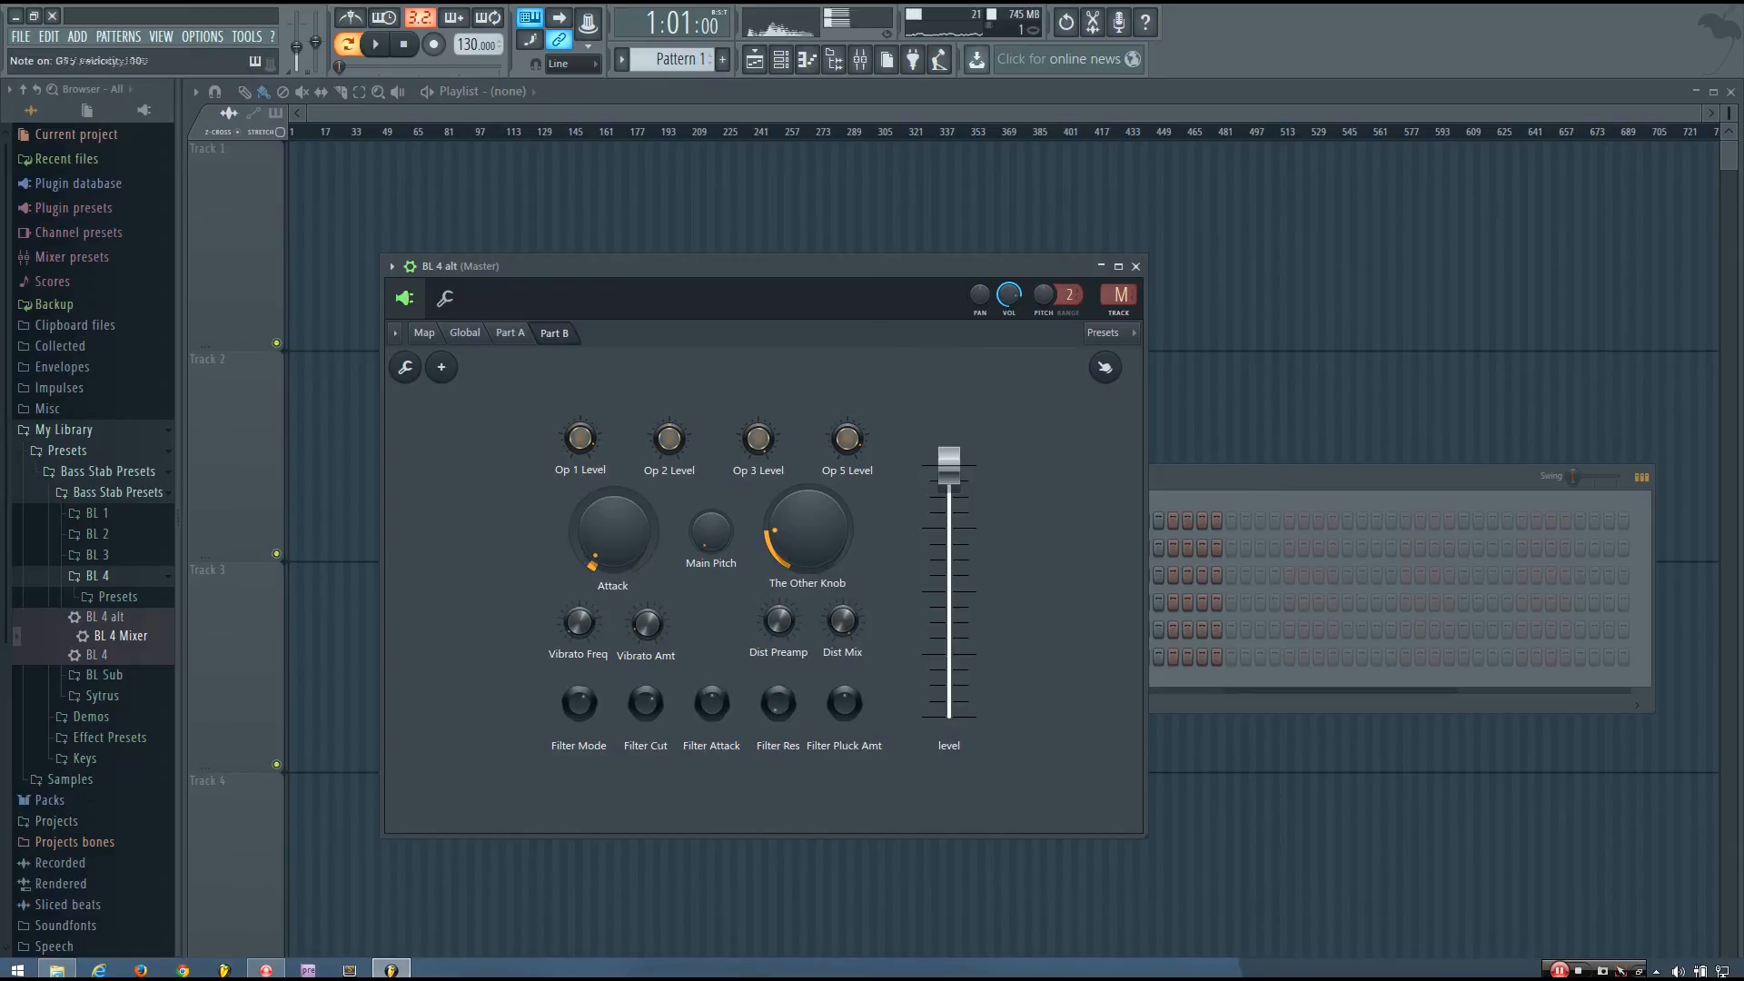
pyautogui.moveTo(624, 516); pyautogui.dragTo(624, 427)
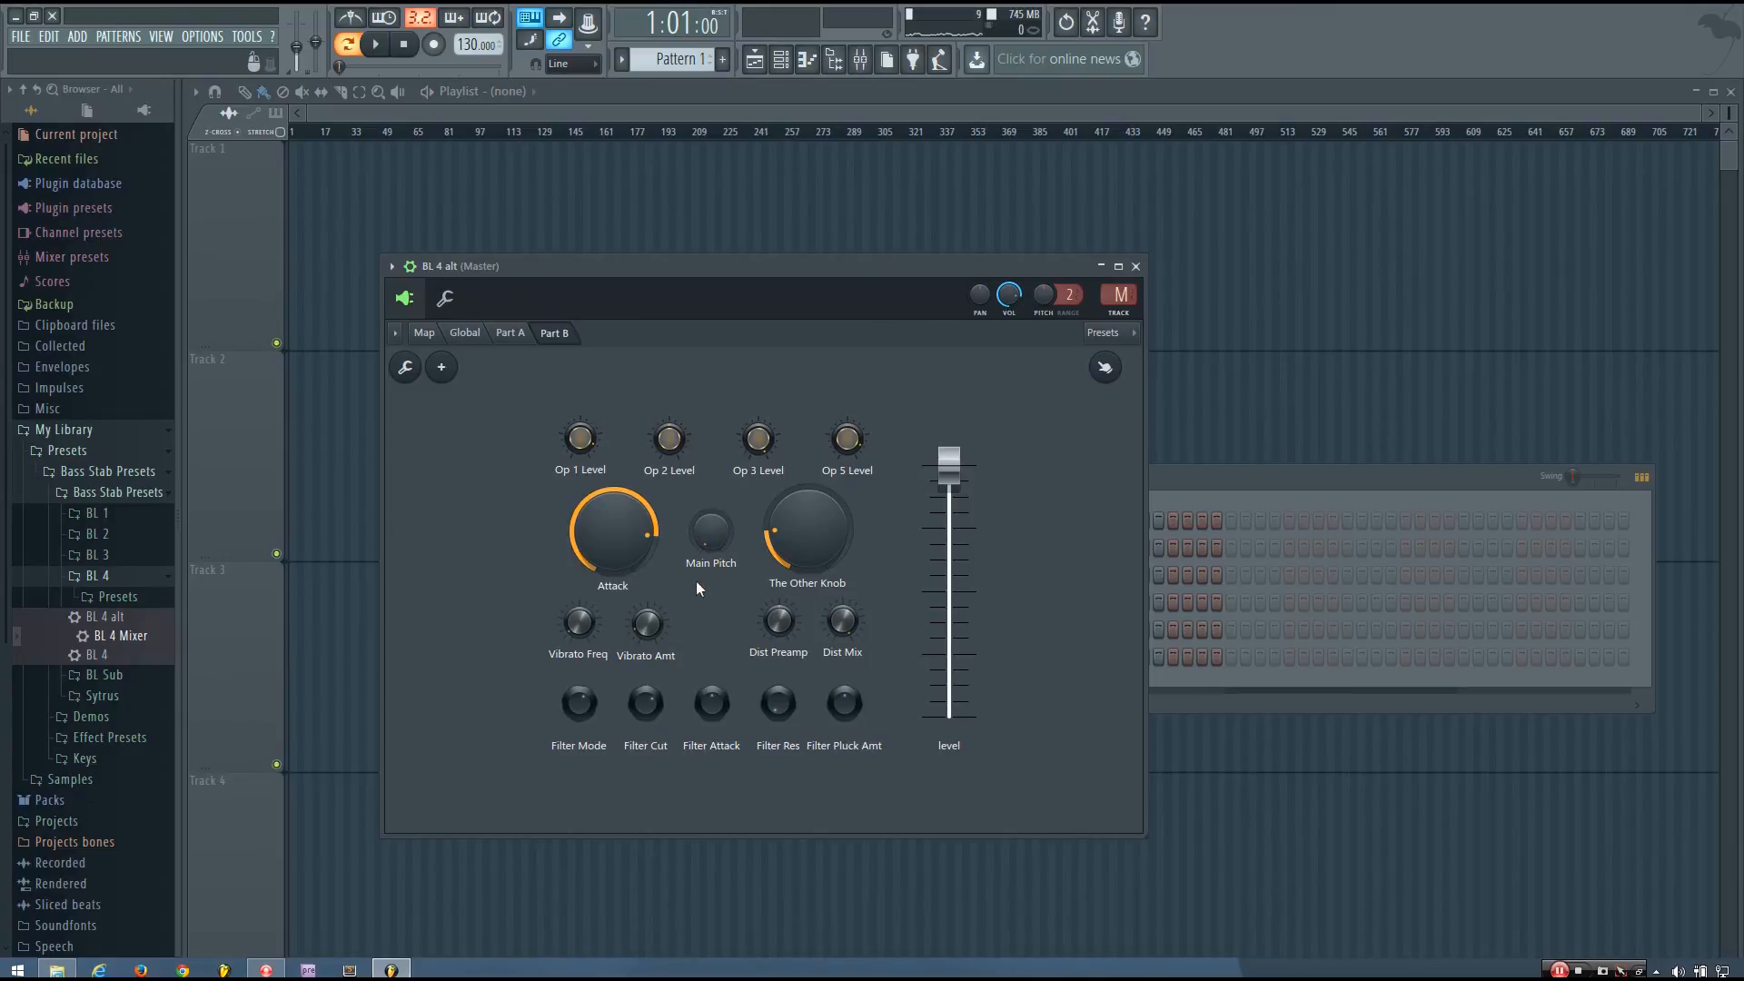
# - Try Part B's Main Pitch at maximum and return it to minimum
pyautogui.moveTo(712, 534); pyautogui.dragTo(712, 445)
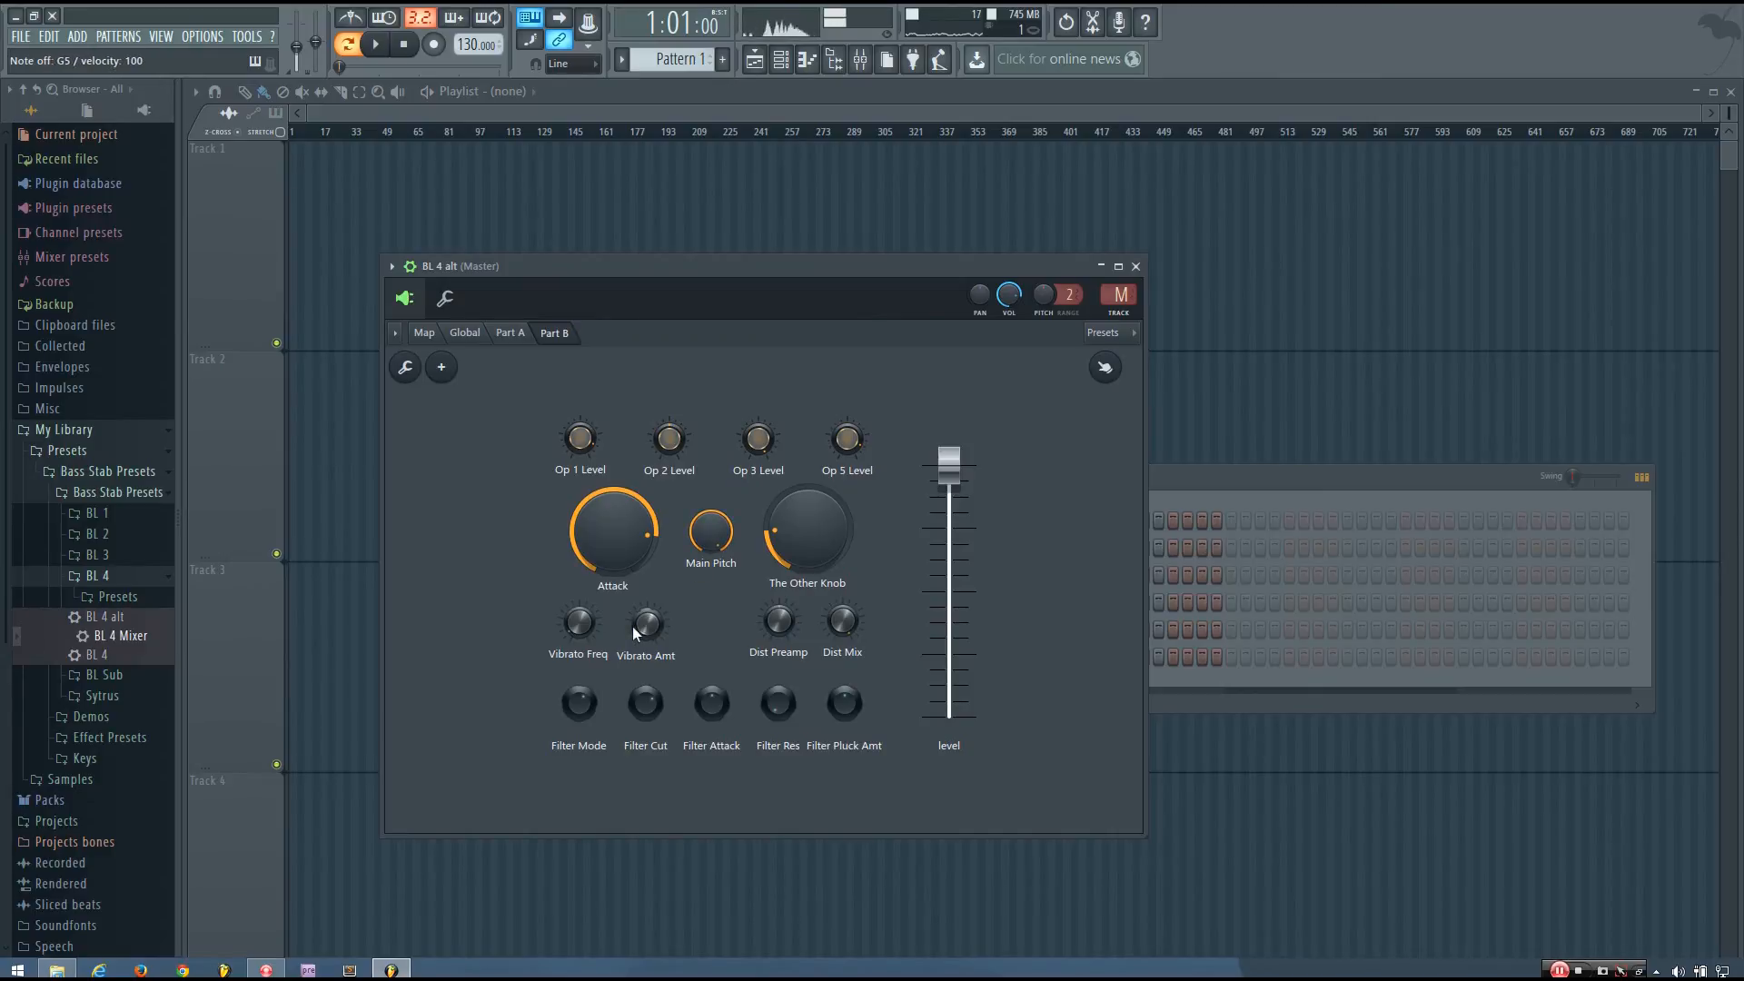
pyautogui.moveTo(706, 531); pyautogui.dragTo(707, 581)
pyautogui.moveTo(711, 529); pyautogui.dragTo(710, 496)
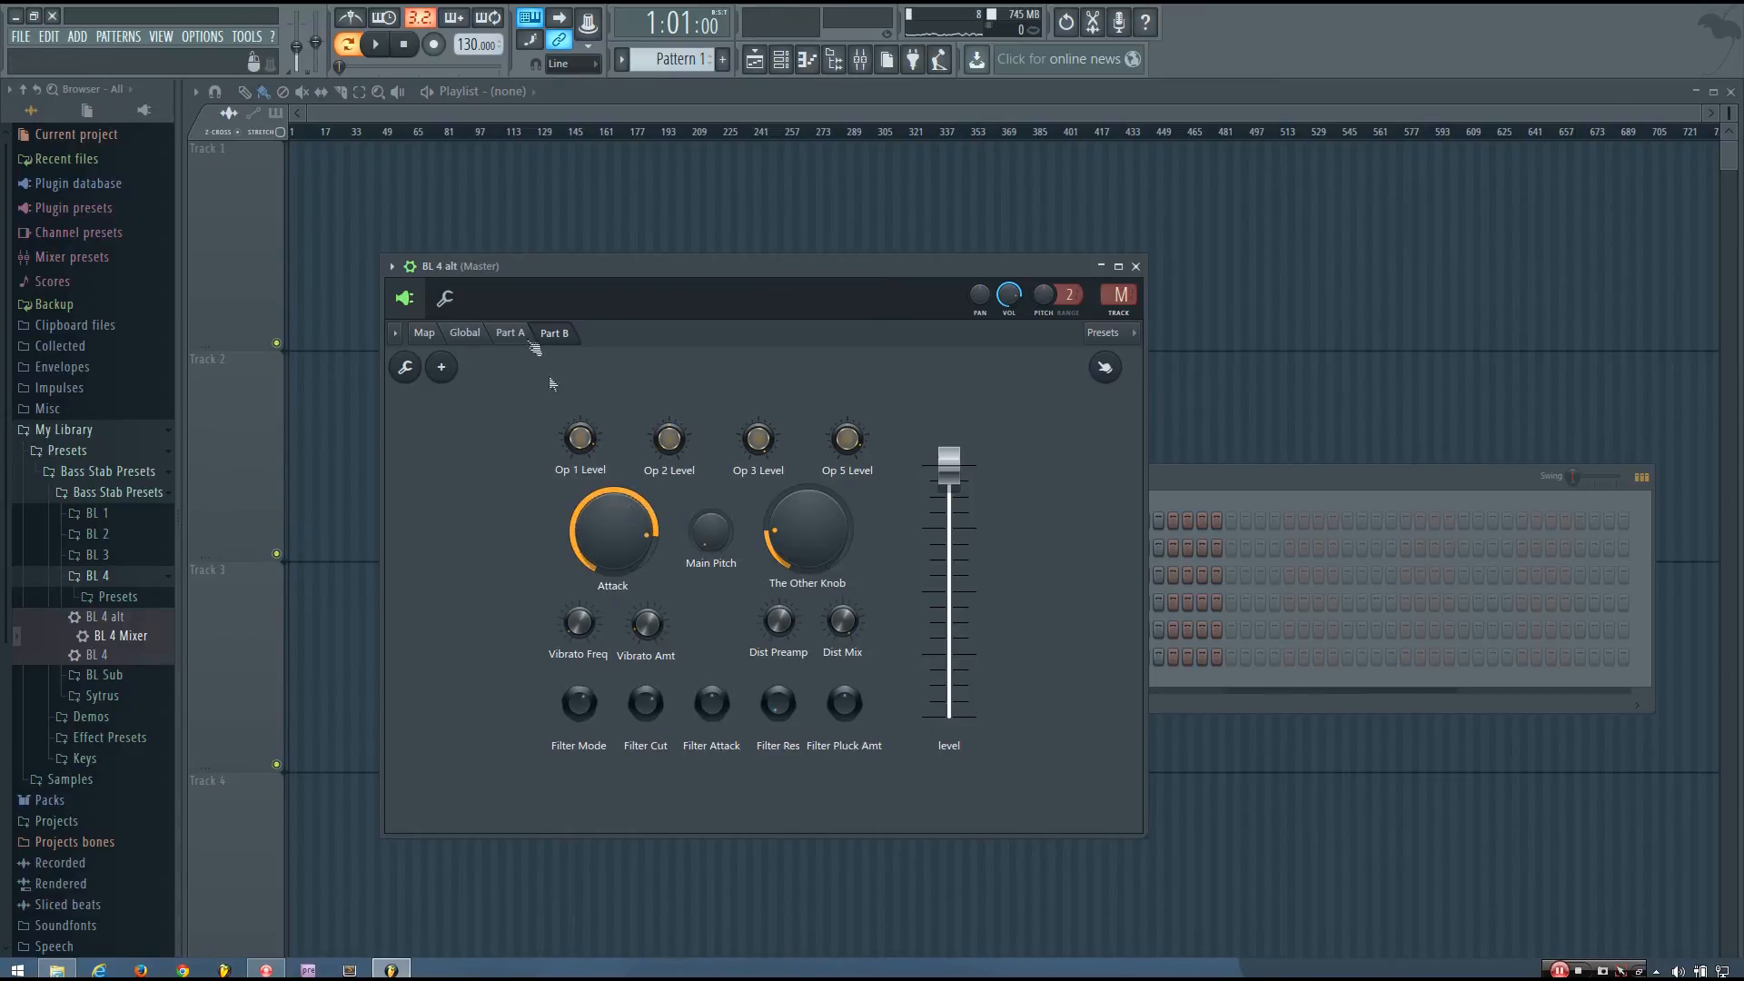
# - Switch between Part A and Part B to compare their controls, and try a higher Main Pitch on Part B
pyautogui.click(509, 334)
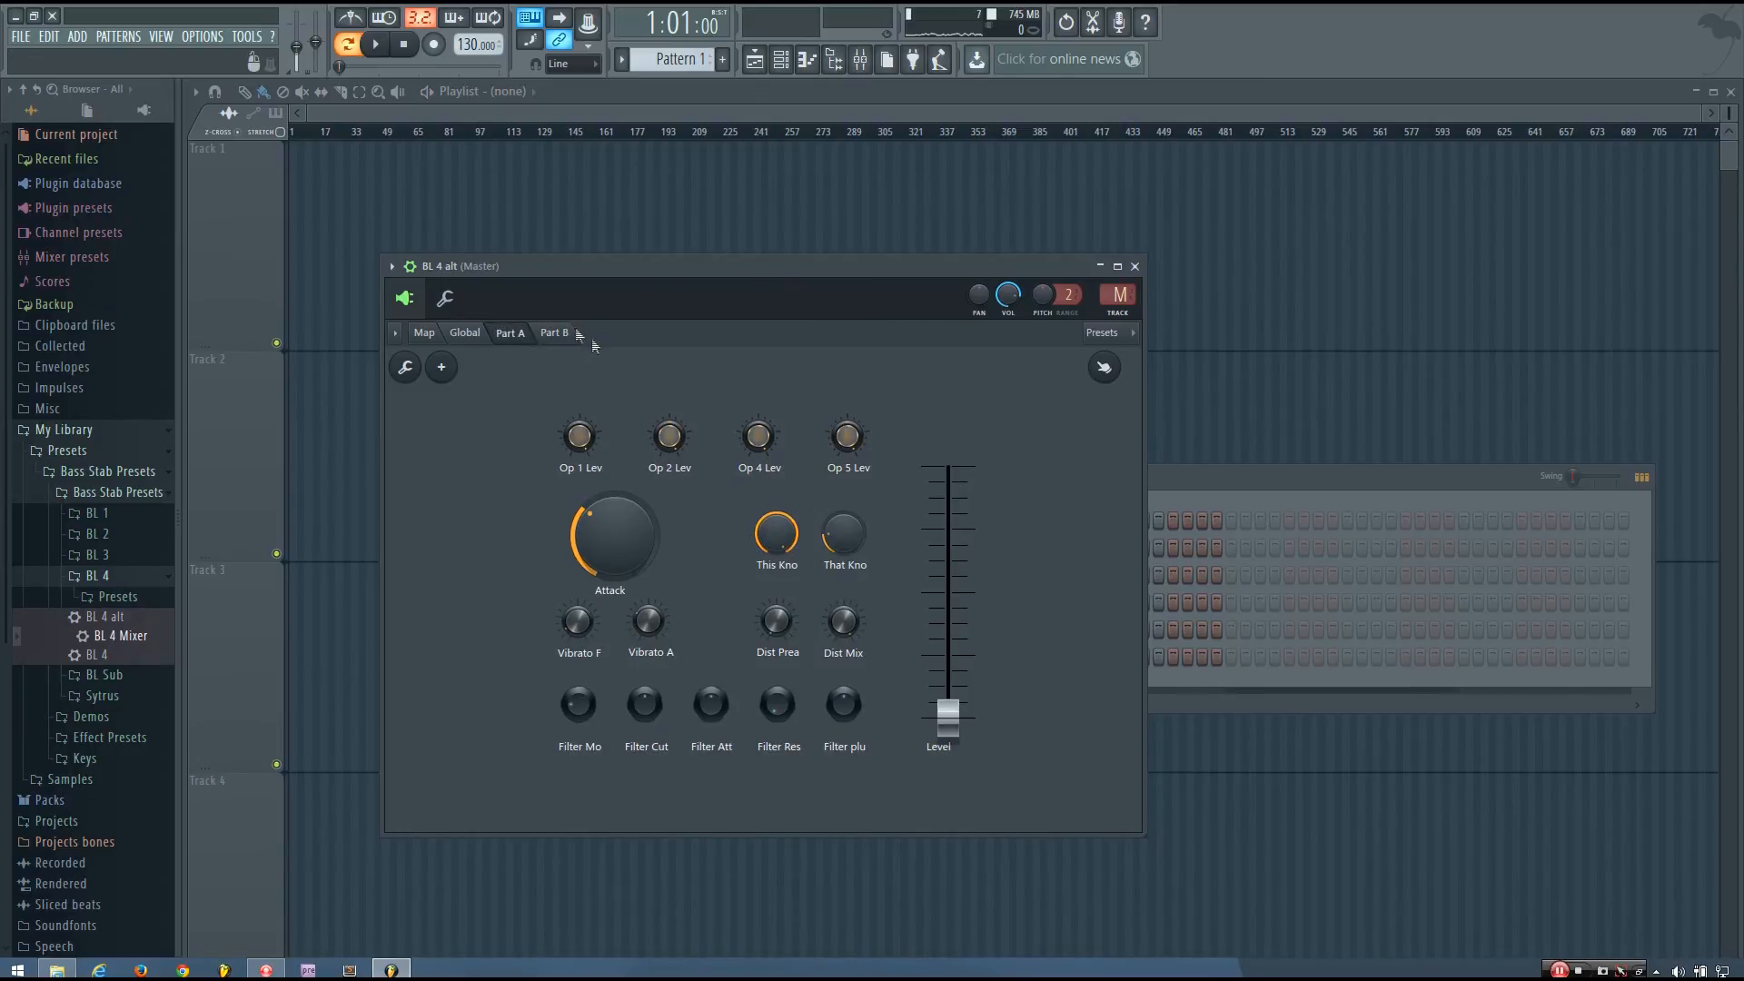
pyautogui.click(556, 333)
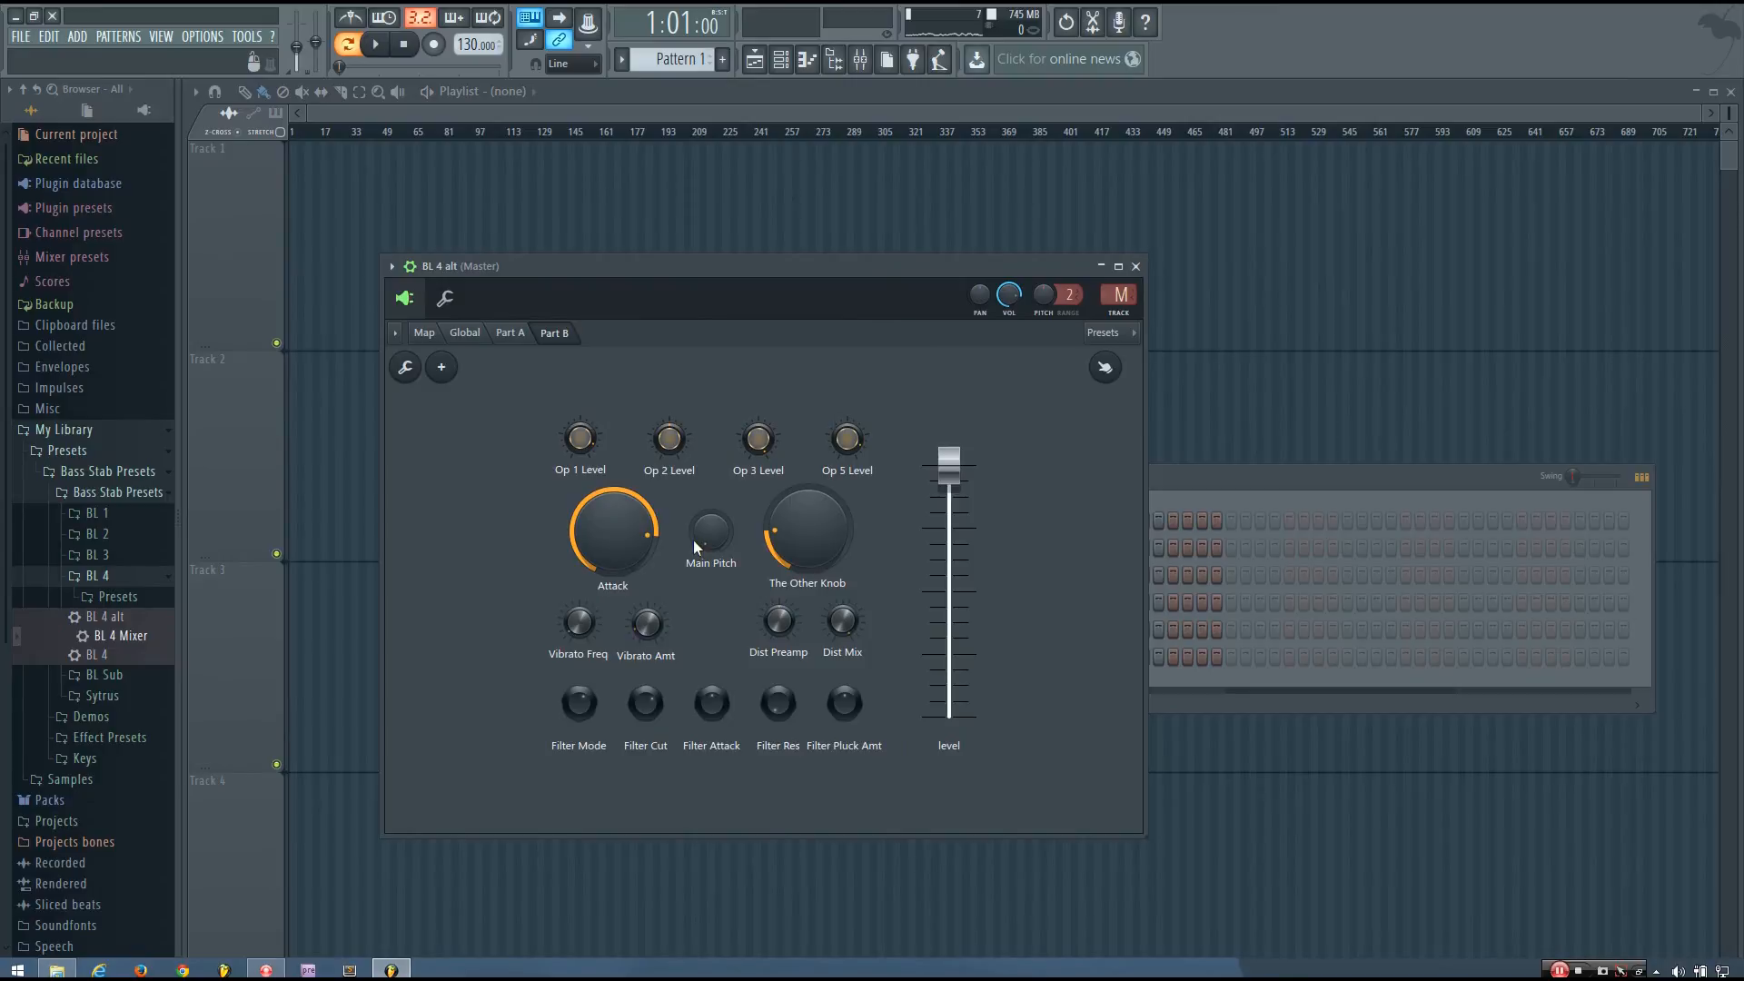
pyautogui.click(510, 333)
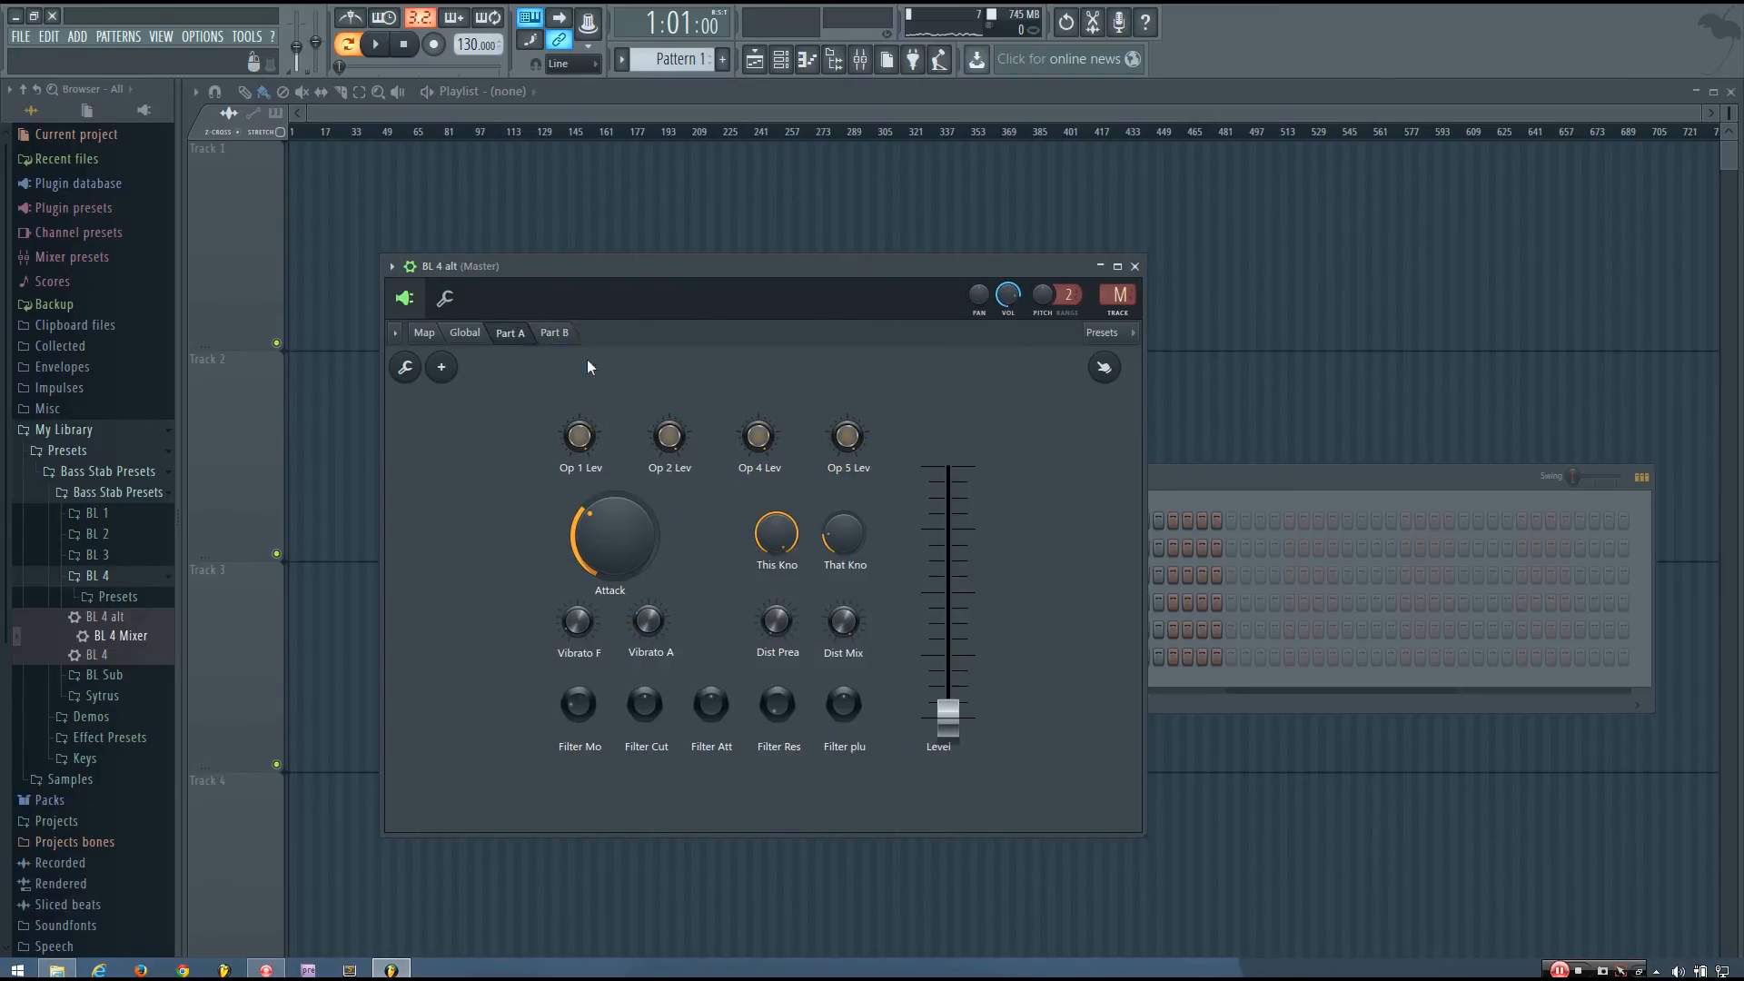
pyautogui.click(565, 337)
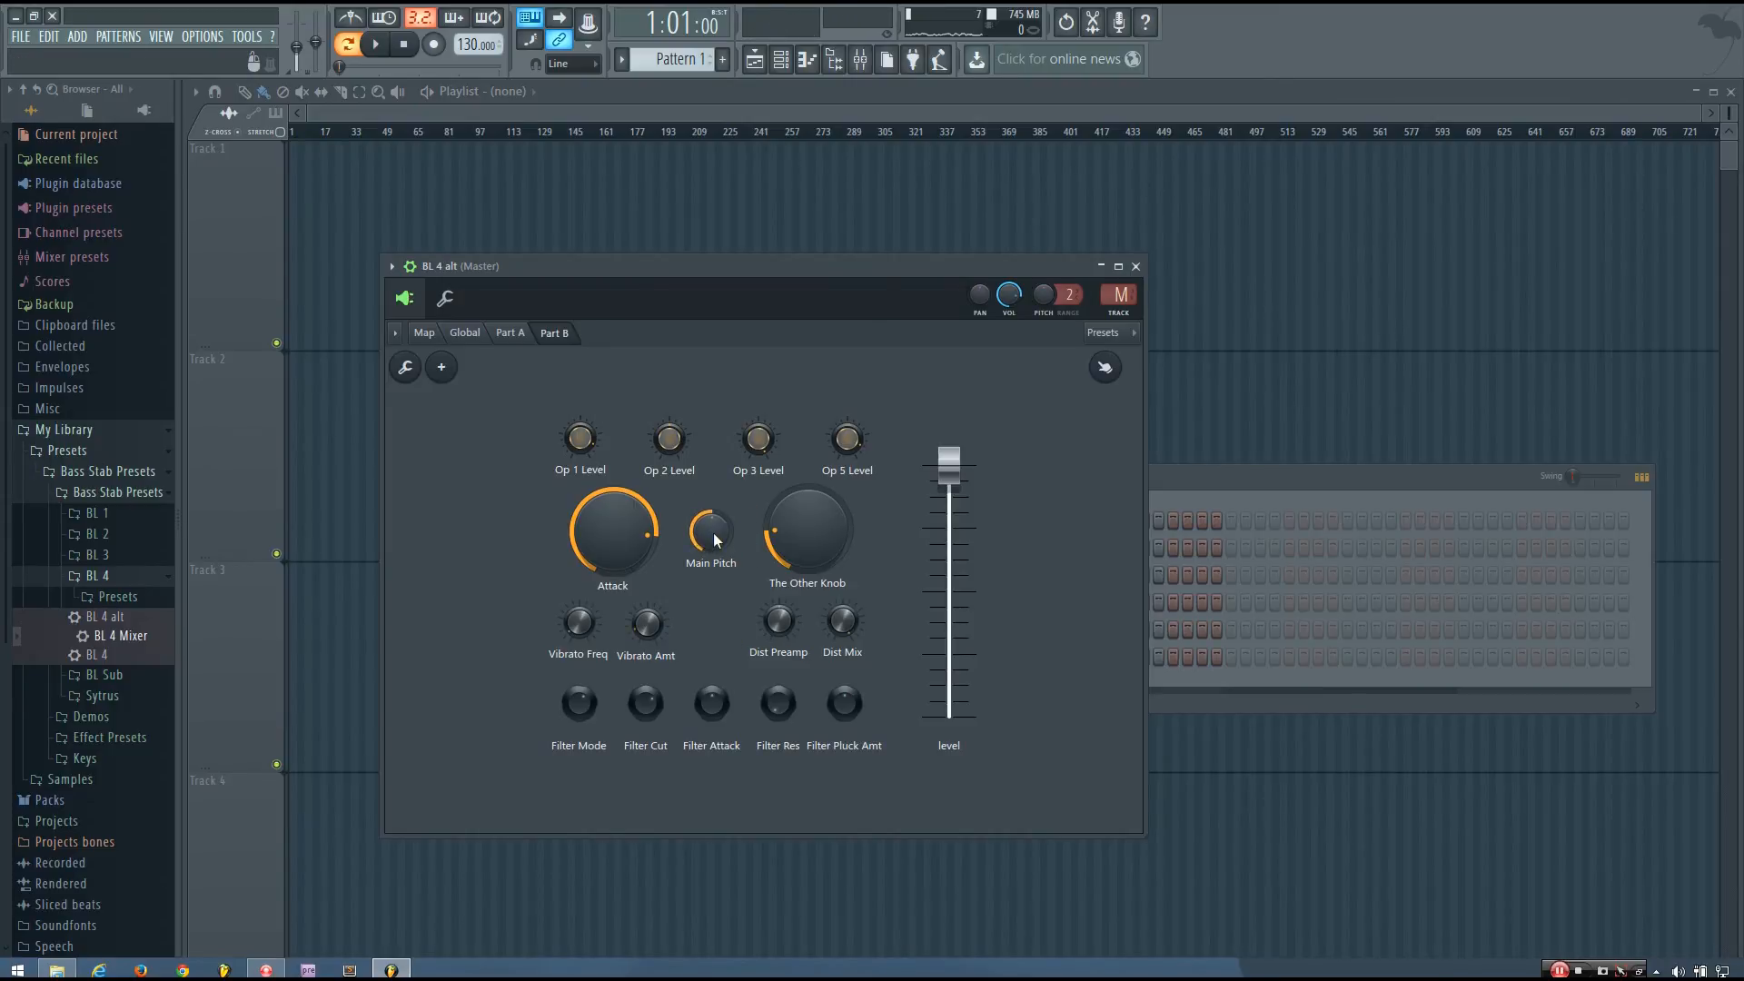
pyautogui.moveTo(712, 532); pyautogui.dragTo(712, 568)
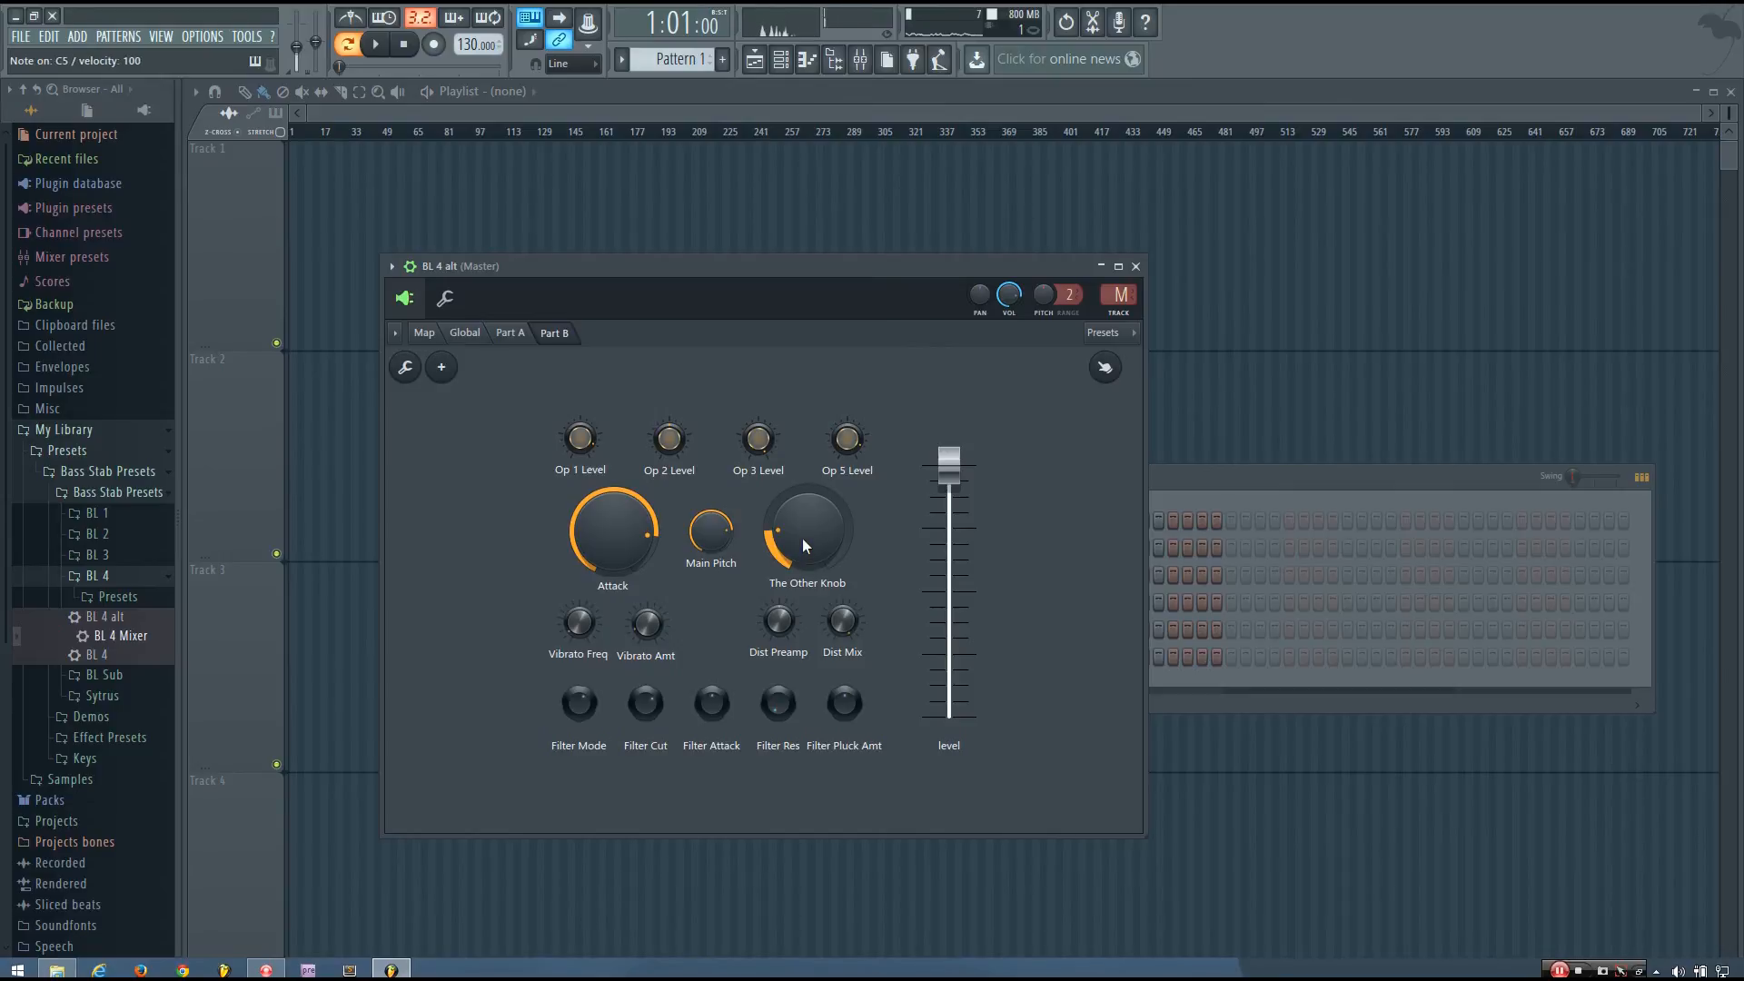
# - Lower The Other Knob to minimum while playing test notes including C5, and raise it back to about a quarter
pyautogui.moveTo(803, 545)
pyautogui.mouseDown()
pyautogui.moveTo(803, 470)
pyautogui.moveTo(801, 537)
pyautogui.mouseUp()
pyautogui.moveTo(792, 530); pyautogui.dragTo(792, 563)
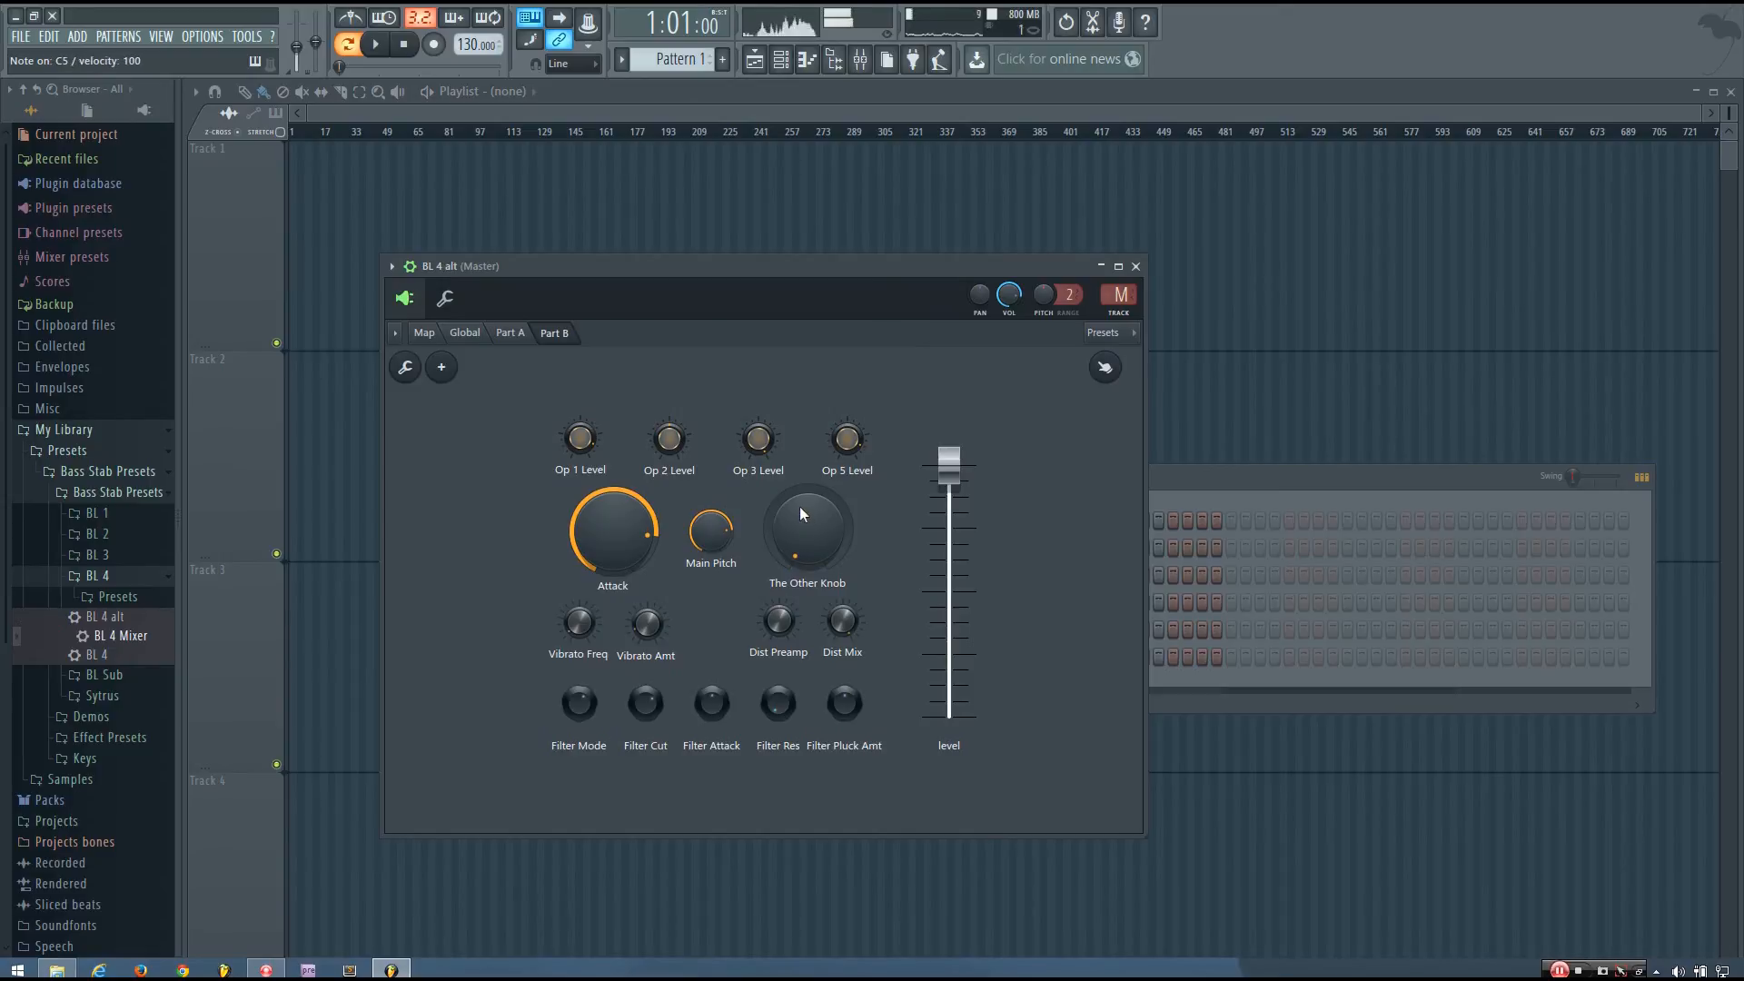
pyautogui.press('b')
pyautogui.scroll(3, 804, 522)
pyautogui.moveTo(806, 532)
pyautogui.mouseDown()
pyautogui.moveTo(806, 563)
pyautogui.moveTo(805, 427)
pyautogui.moveTo(803, 566)
pyautogui.moveTo(803, 520)
pyautogui.mouseUp()
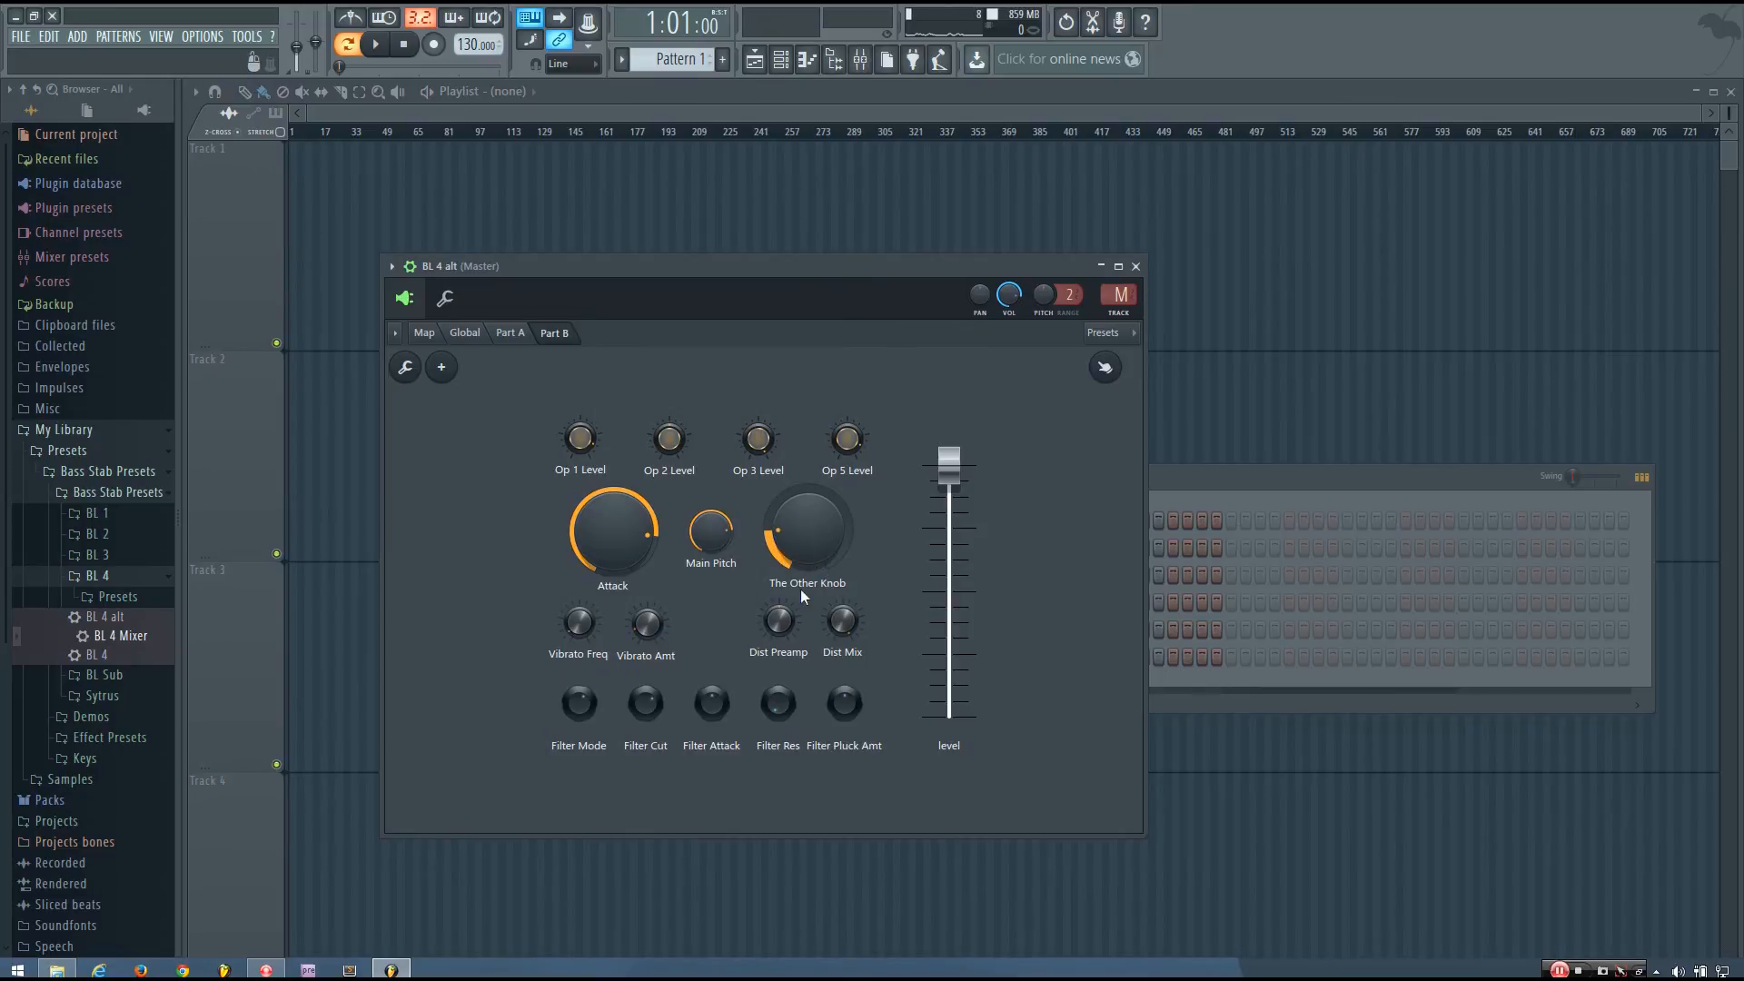
# - Check Part A, adjust Part B's Dist Preamp and lower Main Pitch to minimum while playing test notes
pyautogui.click(523, 336)
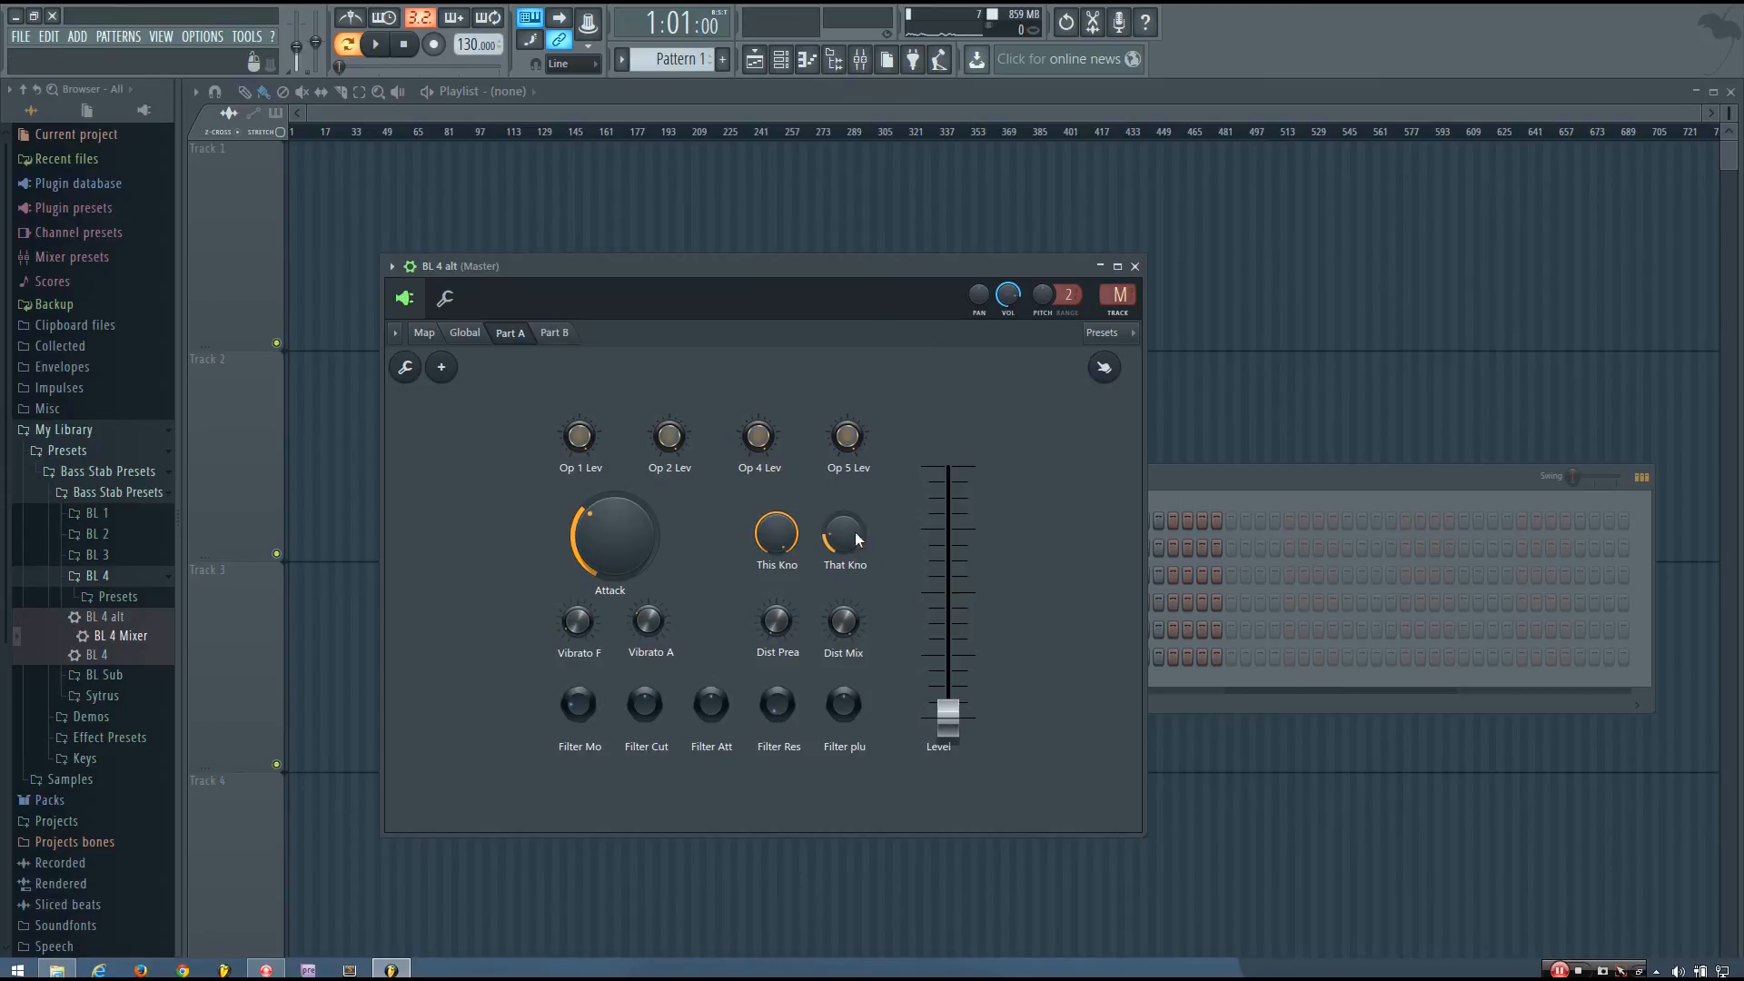
pyautogui.click(556, 333)
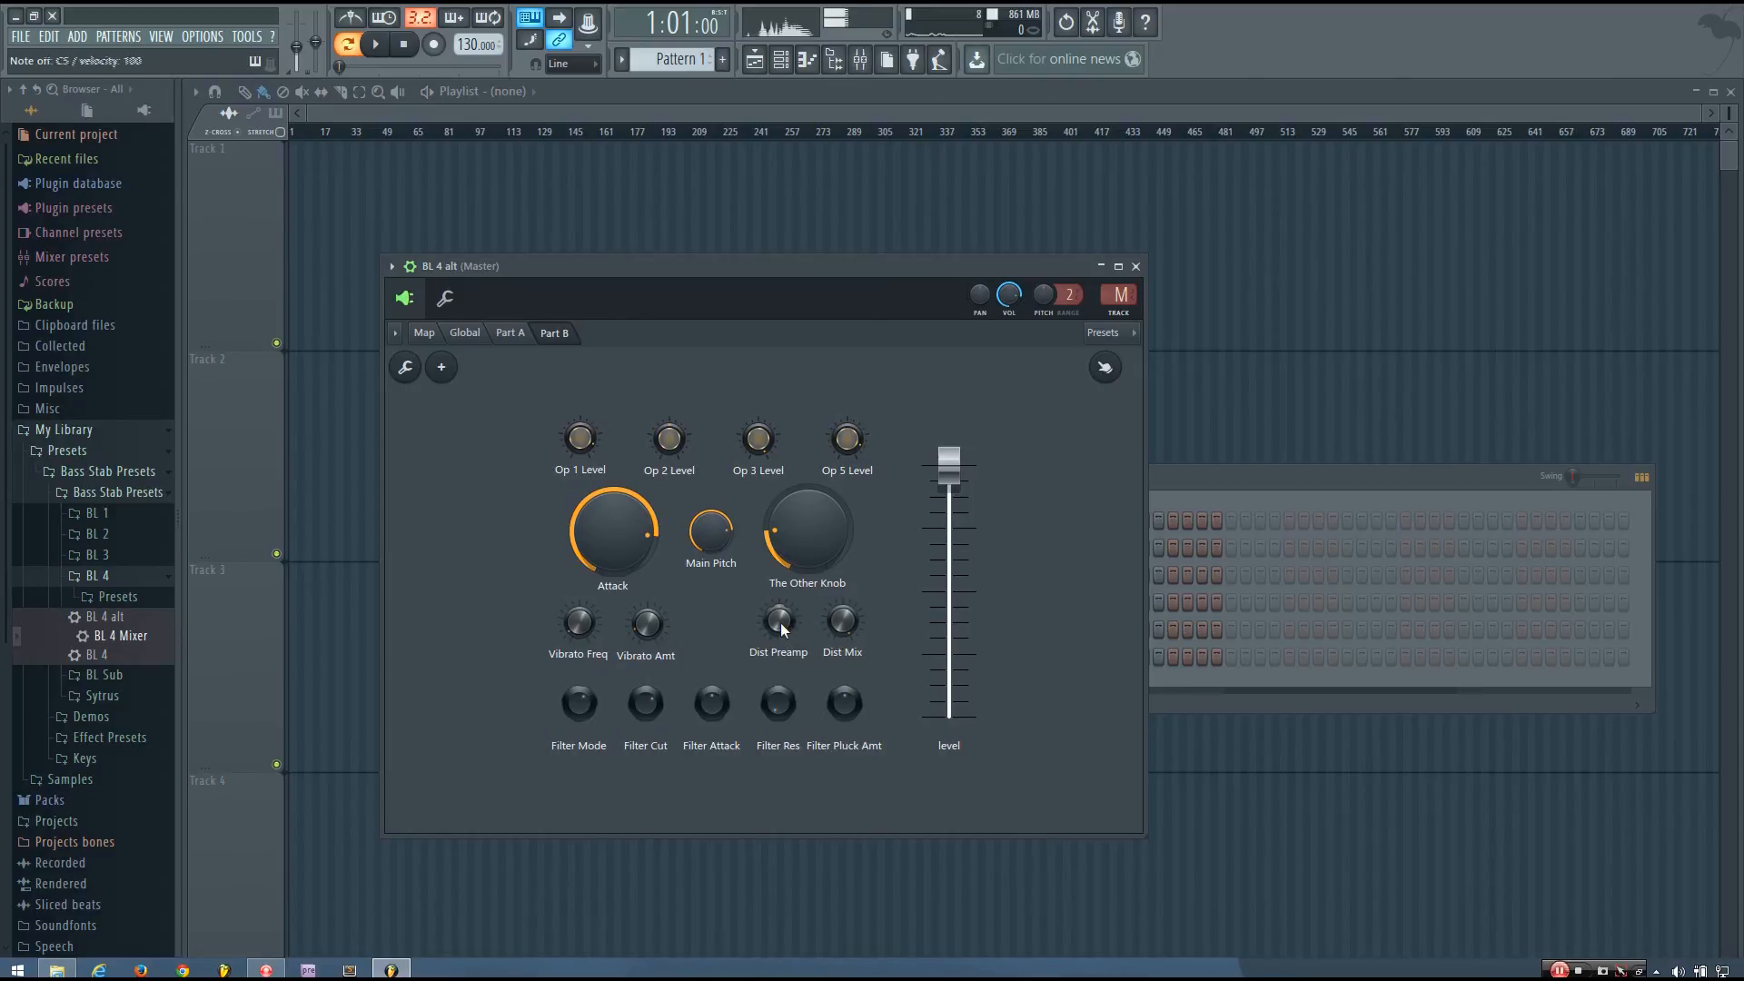
pyautogui.moveTo(781, 623); pyautogui.dragTo(843, 645)
pyautogui.moveTo(723, 535); pyautogui.dragTo(727, 582)
pyautogui.press('d')
pyautogui.press('d')
pyautogui.press('d')
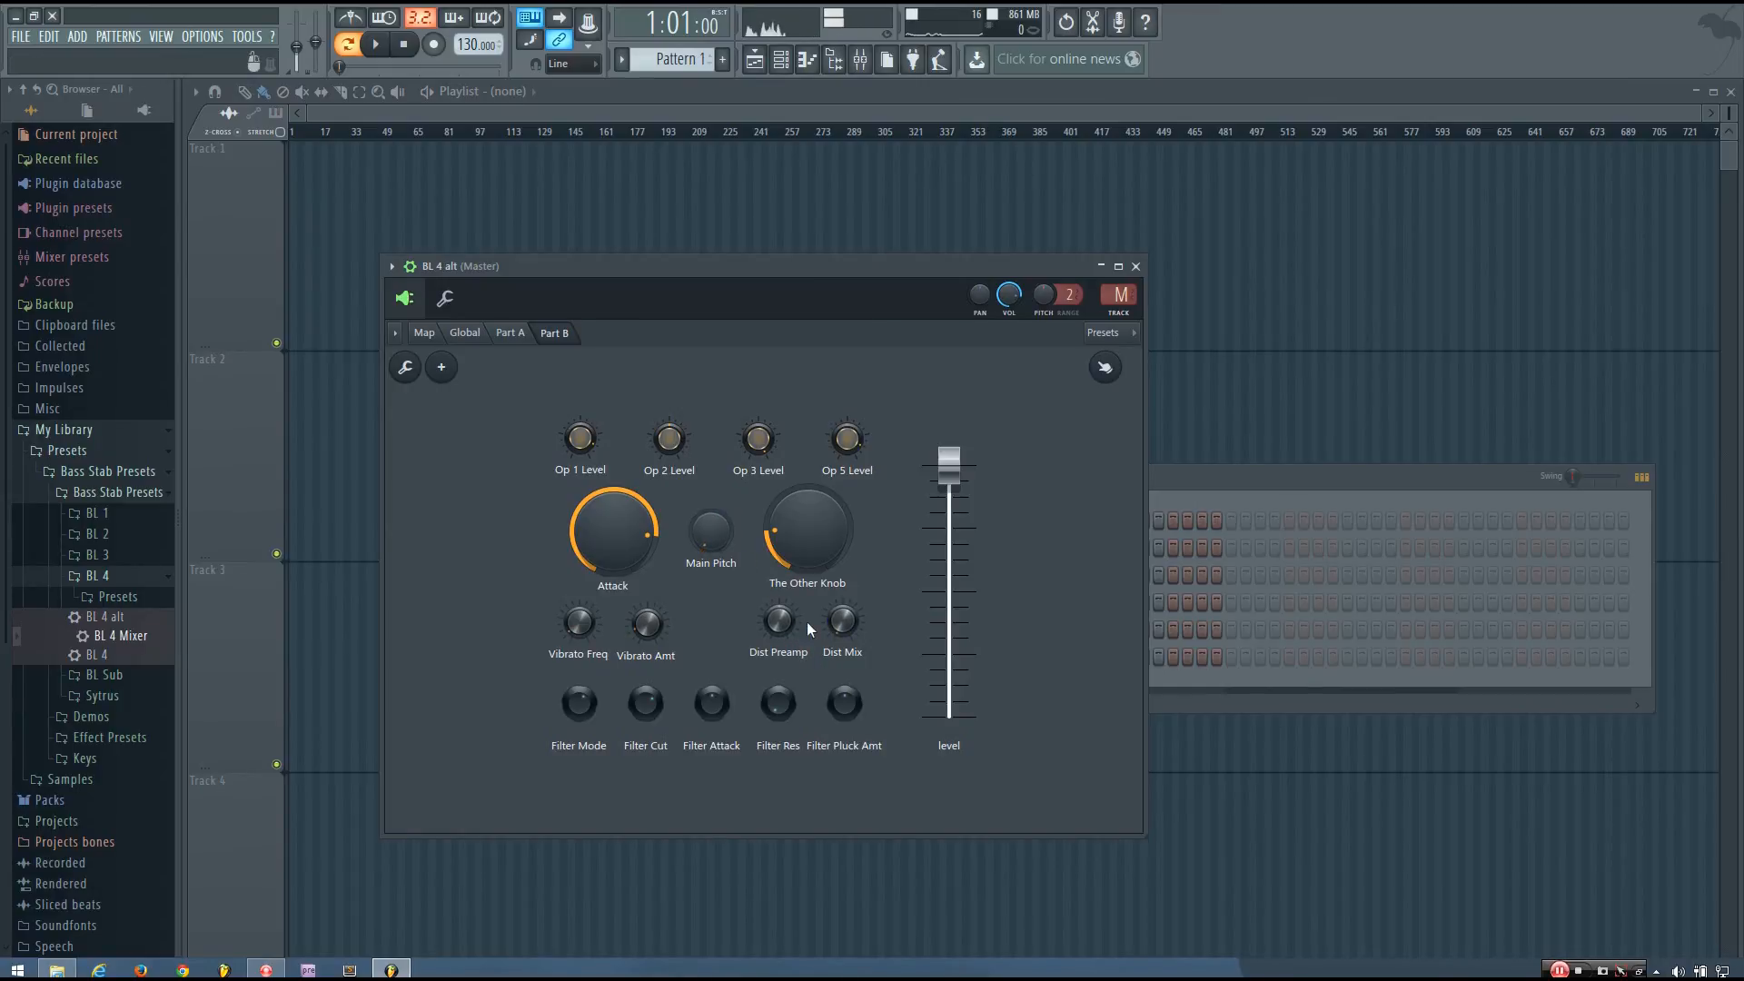
# - Vary Part B's Dist Mix and Dist Preamp while playing test notes to hear the distortion
pyautogui.moveTo(847, 627); pyautogui.dragTo(848, 582)
pyautogui.moveTo(775, 627); pyautogui.dragTo(836, 581)
pyautogui.press('b')
pyautogui.press('q')
pyautogui.press('3')
pyautogui.press('z')
# - Adjust Part B's Filter Pluck Amt while playing test notes including C5
pyautogui.moveTo(843, 701); pyautogui.dragTo(843, 772)
pyautogui.press('z')
pyautogui.press(',')
pyautogui.press('n')
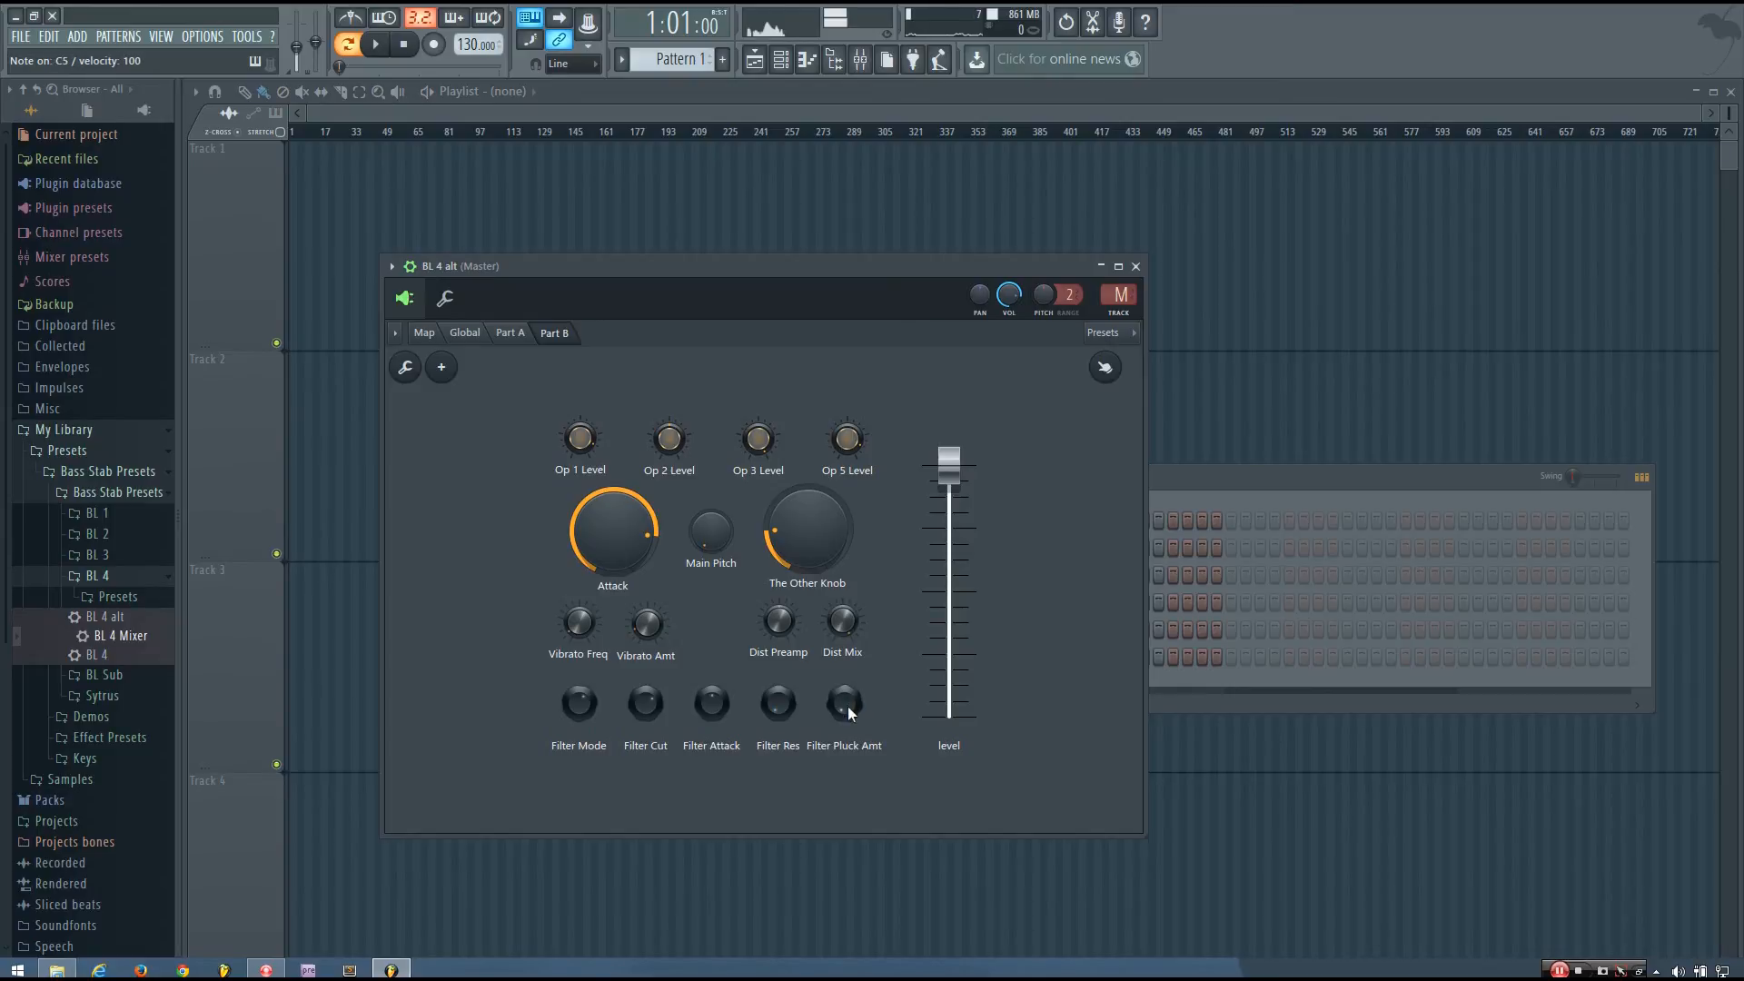
pyautogui.moveTo(847, 706); pyautogui.dragTo(848, 763)
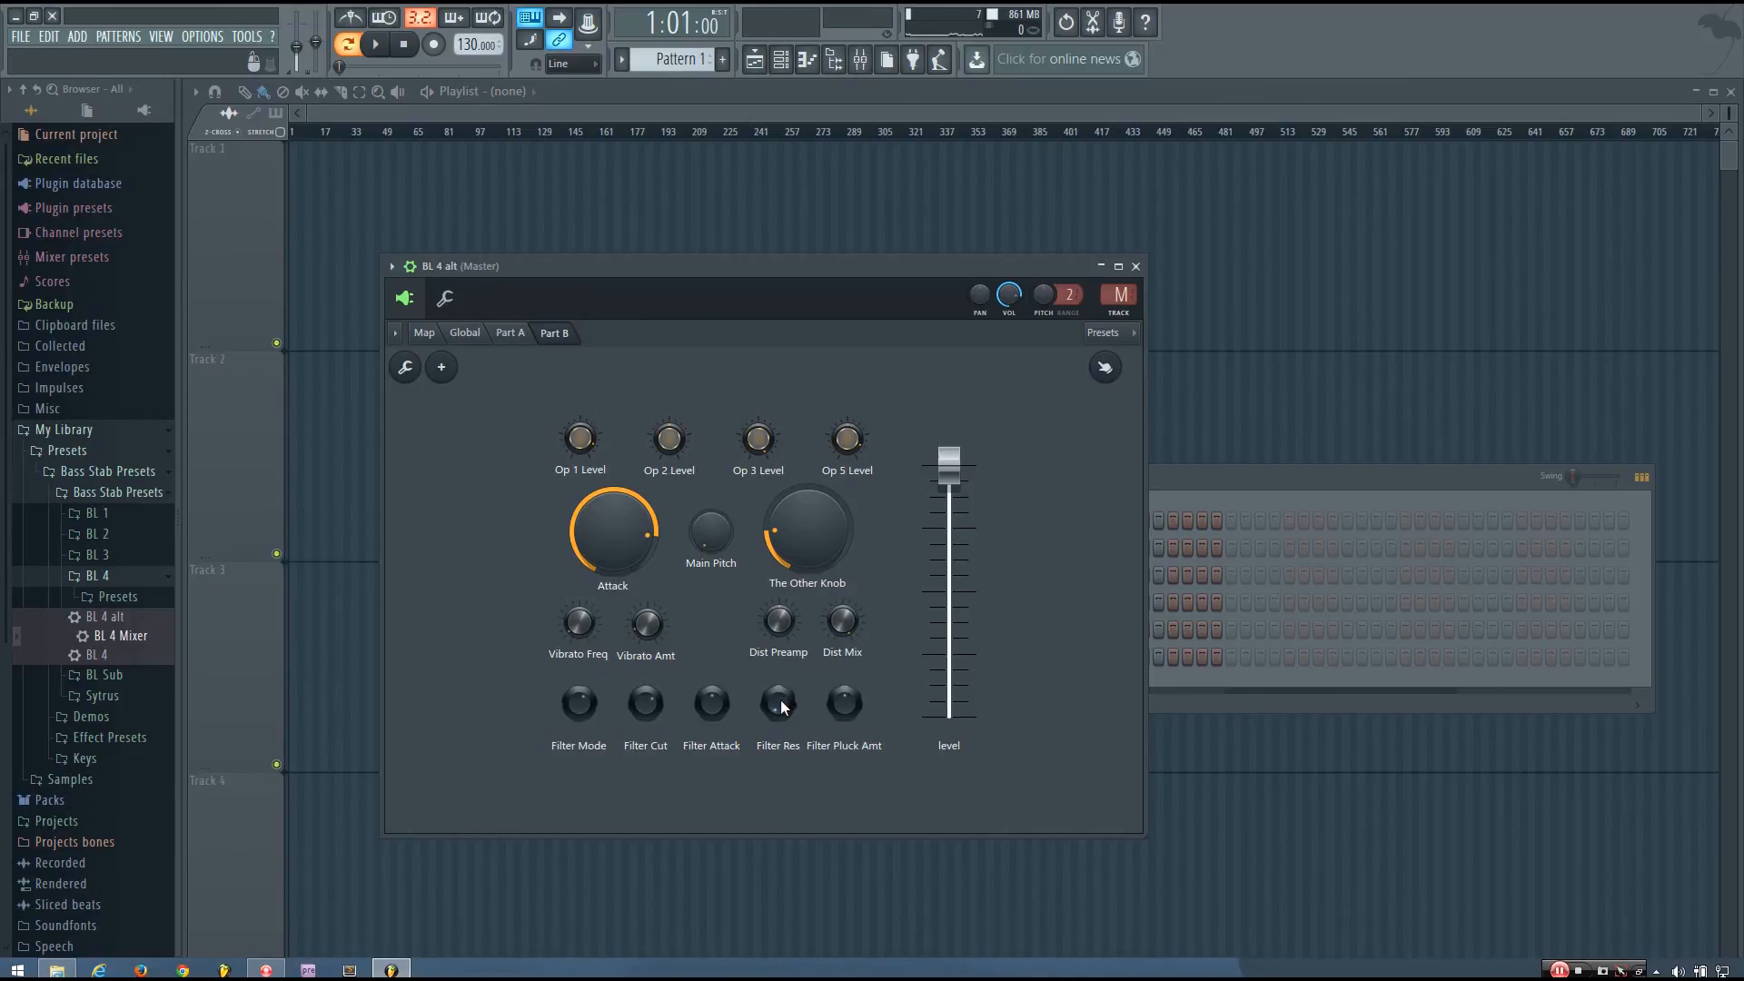
# - Adjust Filter Res and Filter Pluck Amt on Part B while playing test notes including A4 and C5
pyautogui.moveTo(769, 699); pyautogui.dragTo(769, 650)
pyautogui.moveTo(832, 704); pyautogui.dragTo(832, 720)
pyautogui.press('n')
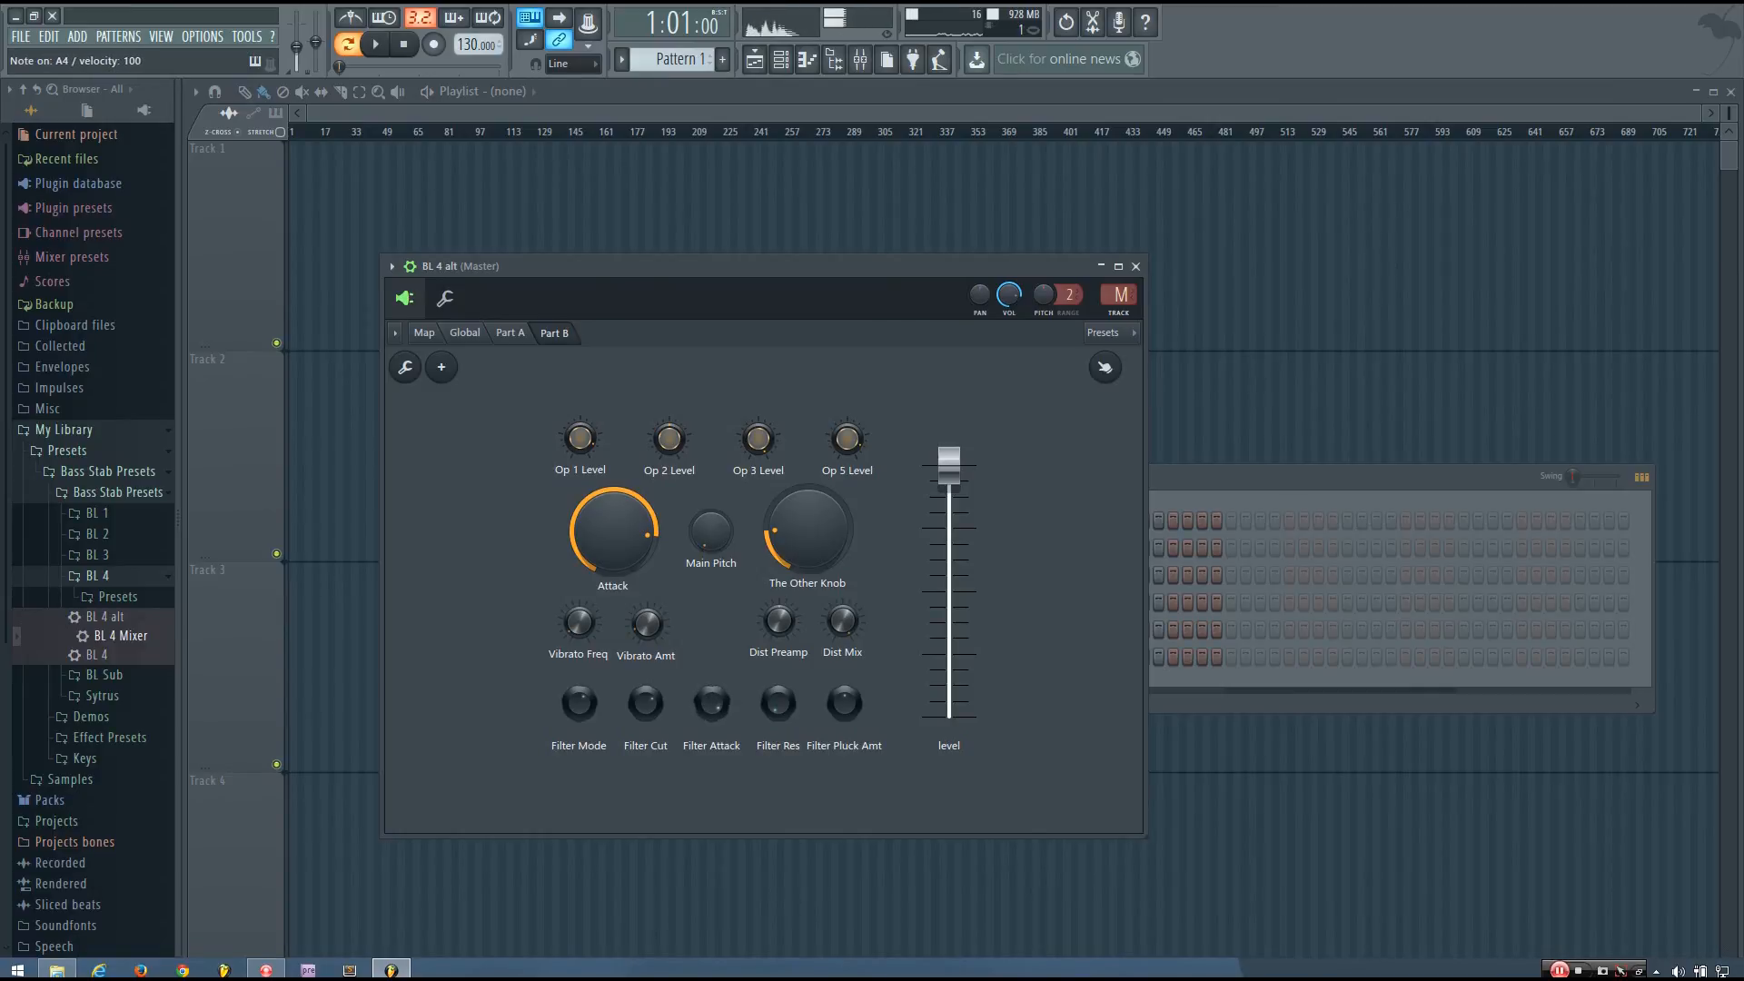
pyautogui.press('q')
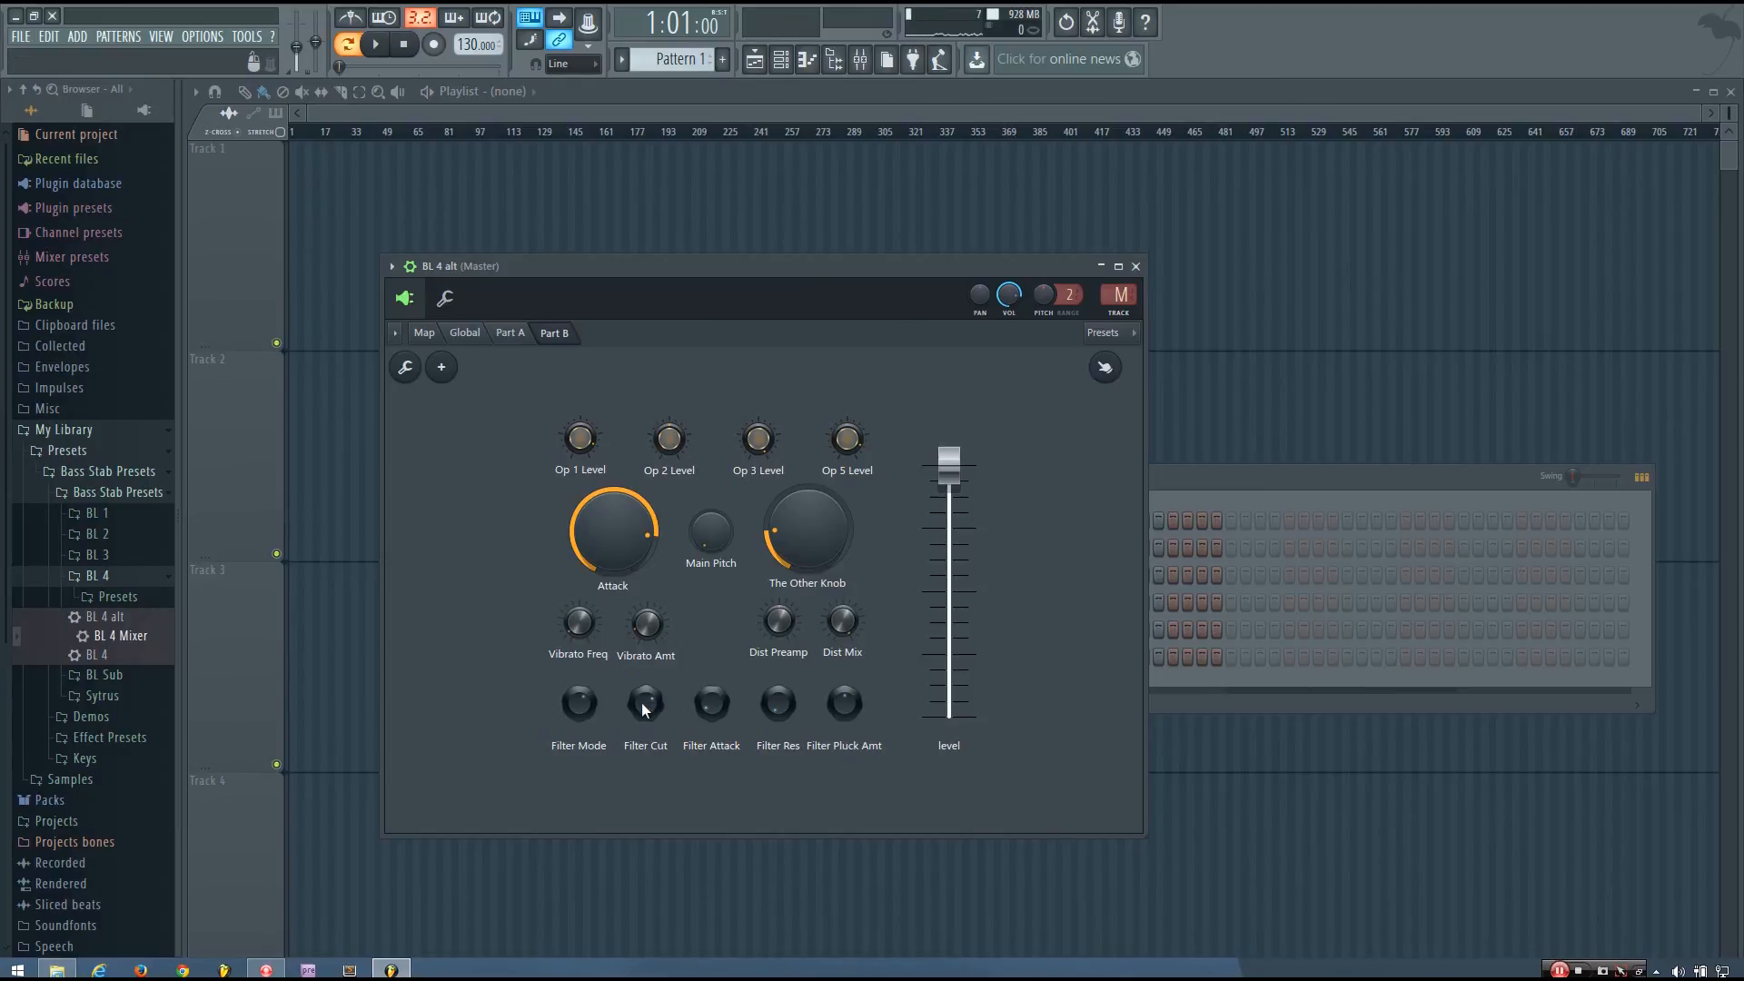
pyautogui.press('q')
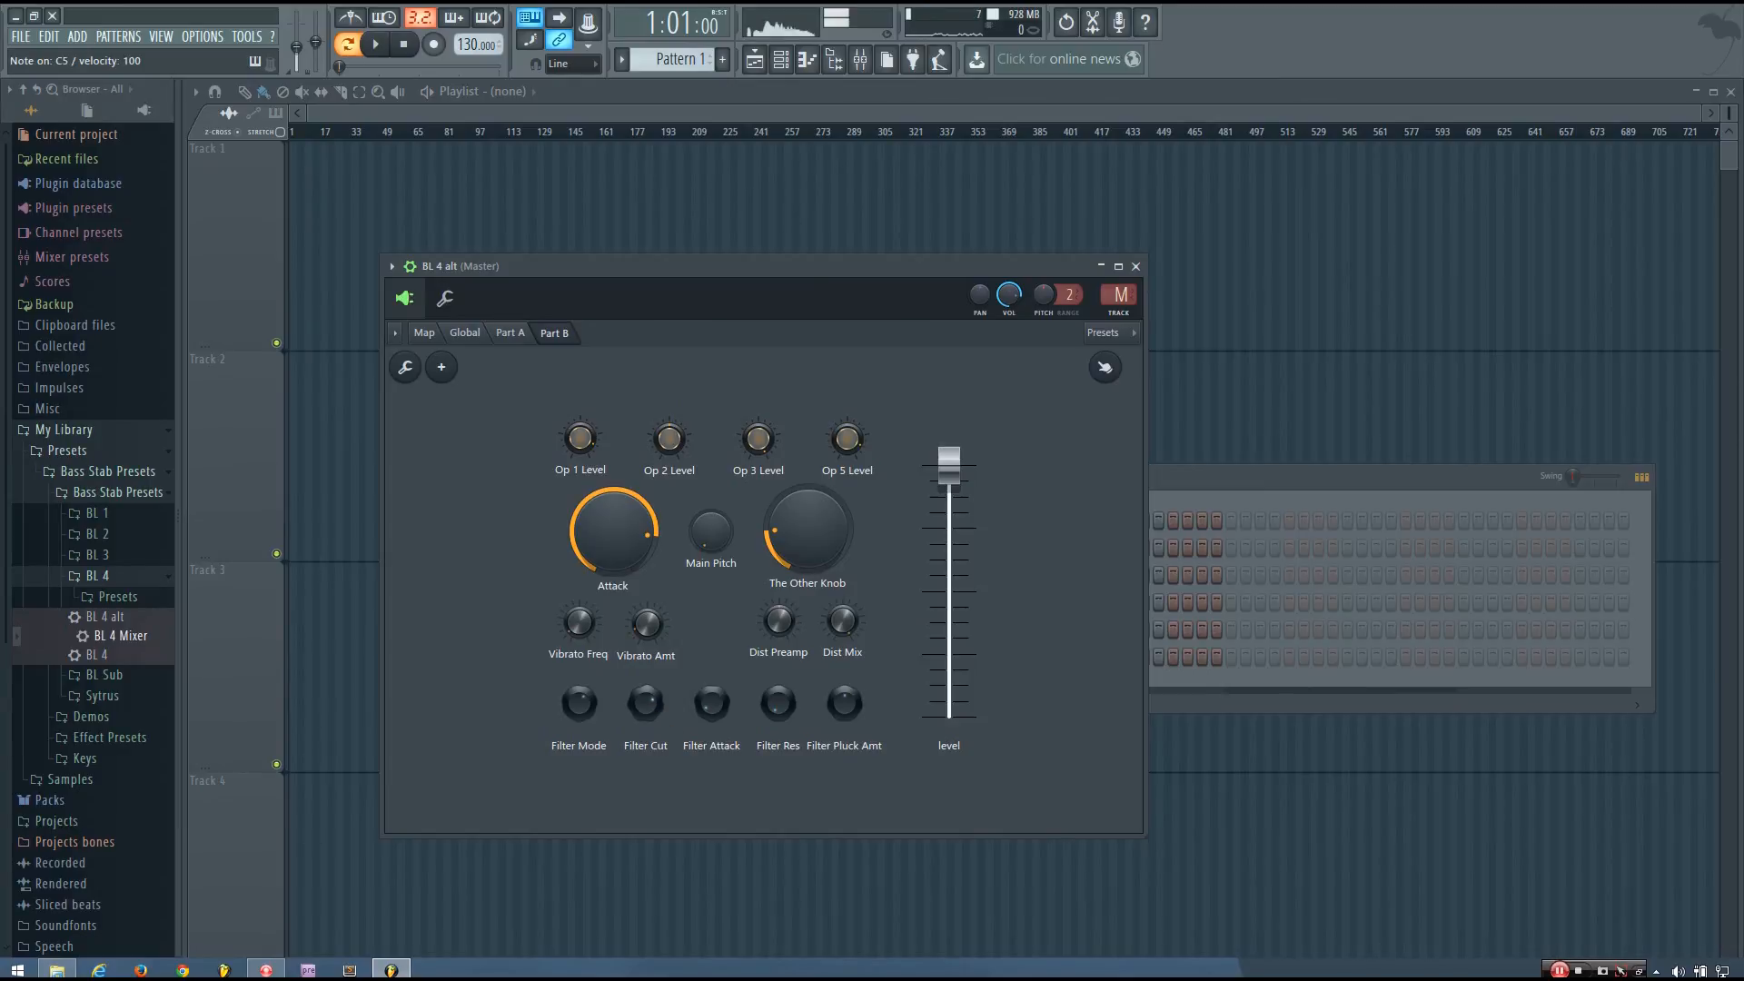
# - Lower Part B's Filter Cut and raise Filter Attack while playing test notes including D#5
pyautogui.moveTo(646, 703); pyautogui.dragTo(646, 724)
pyautogui.press('3')
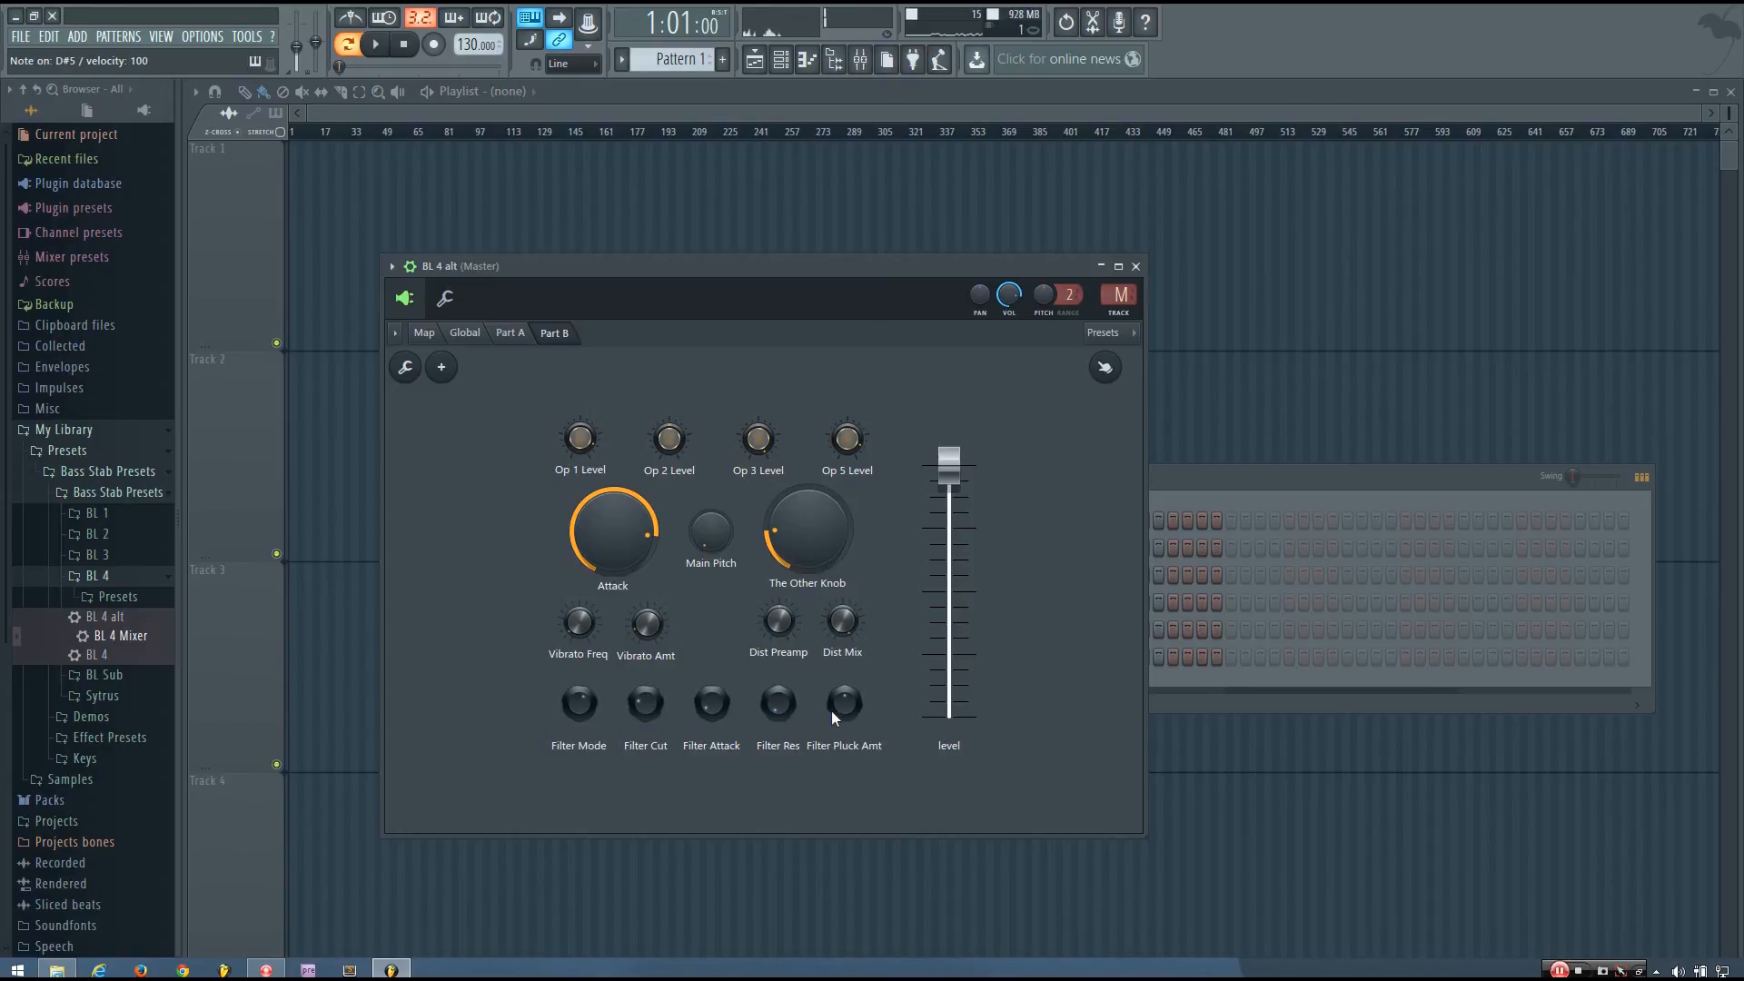
pyautogui.moveTo(698, 699); pyautogui.dragTo(698, 649)
pyautogui.press('3')
pyautogui.press('q')
pyautogui.moveTo(650, 709); pyautogui.dragTo(650, 708)
# - Lower Part B's Filter Mode in stages while playing test notes including C5 to compare the filter types
pyautogui.moveTo(583, 711); pyautogui.dragTo(584, 741)
pyautogui.press('q')
pyautogui.press('q')
pyautogui.press('q')
pyautogui.press('q')
pyautogui.press('3')
pyautogui.press('w')
pyautogui.moveTo(588, 706); pyautogui.dragTo(589, 724)
pyautogui.press('n')
pyautogui.press('n')
pyautogui.press('3')
pyautogui.press('q')
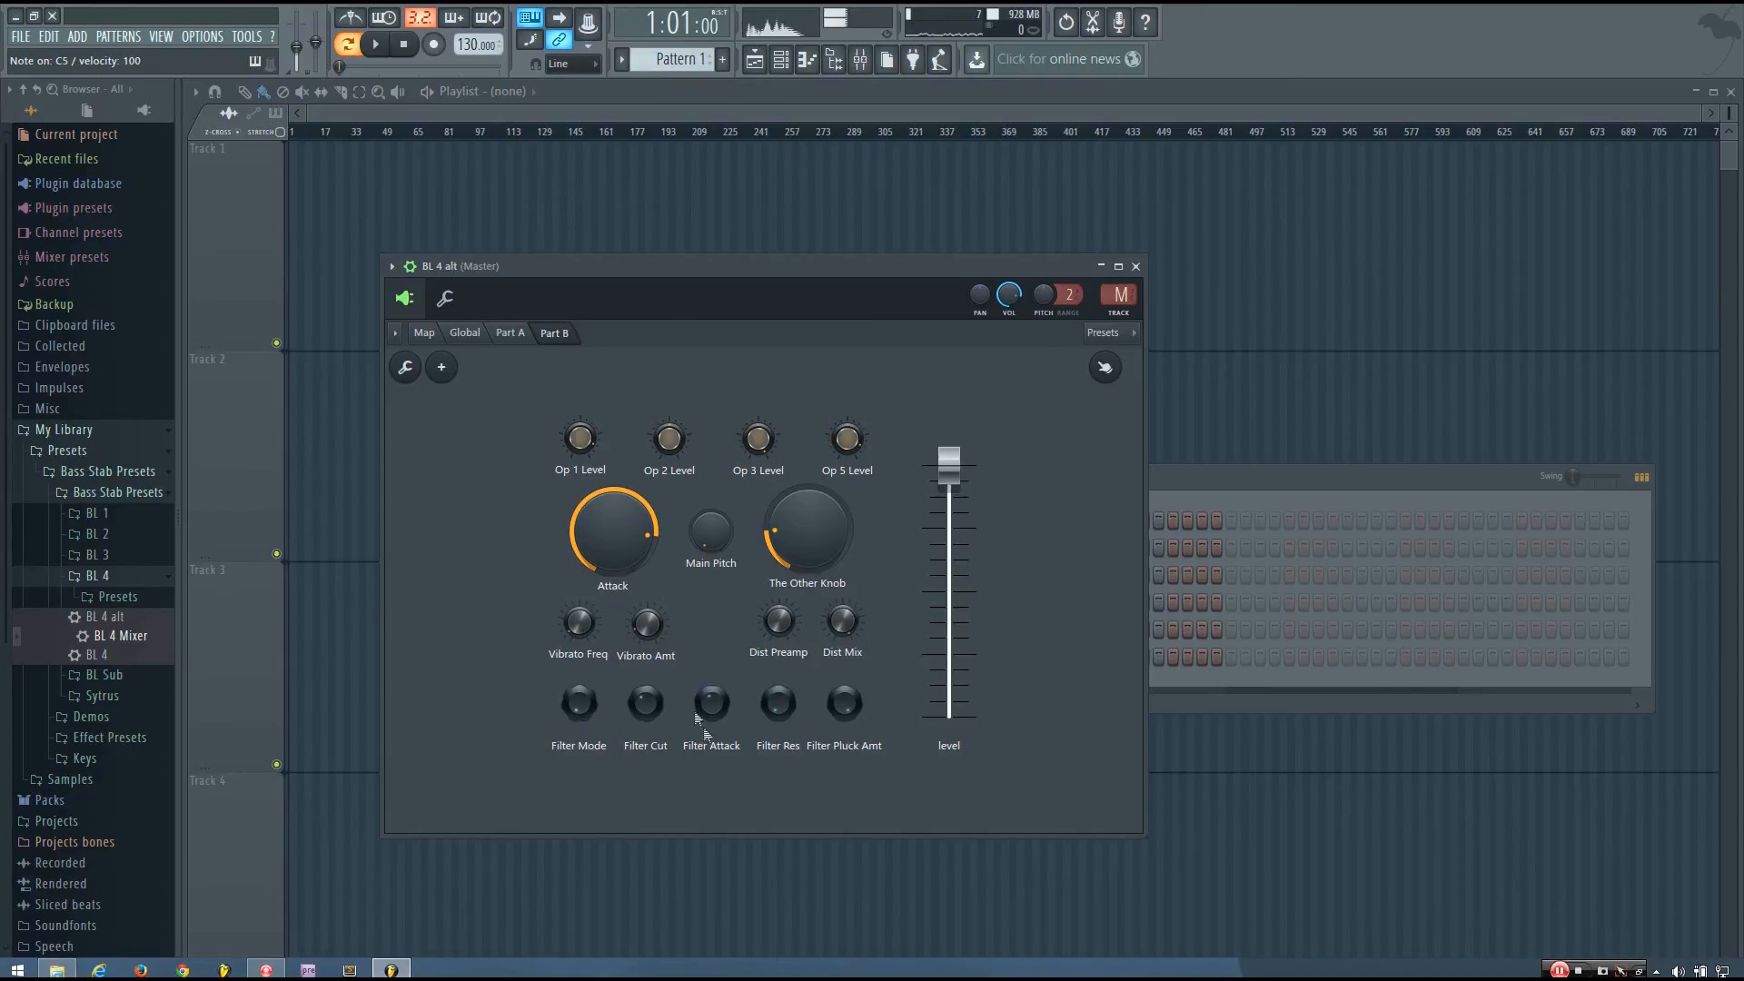
# - Raise Part B's Filter Cut while playing the test note D#5
pyautogui.press('3')
pyautogui.moveTo(646, 708); pyautogui.dragTo(646, 682)
pyautogui.press('3')
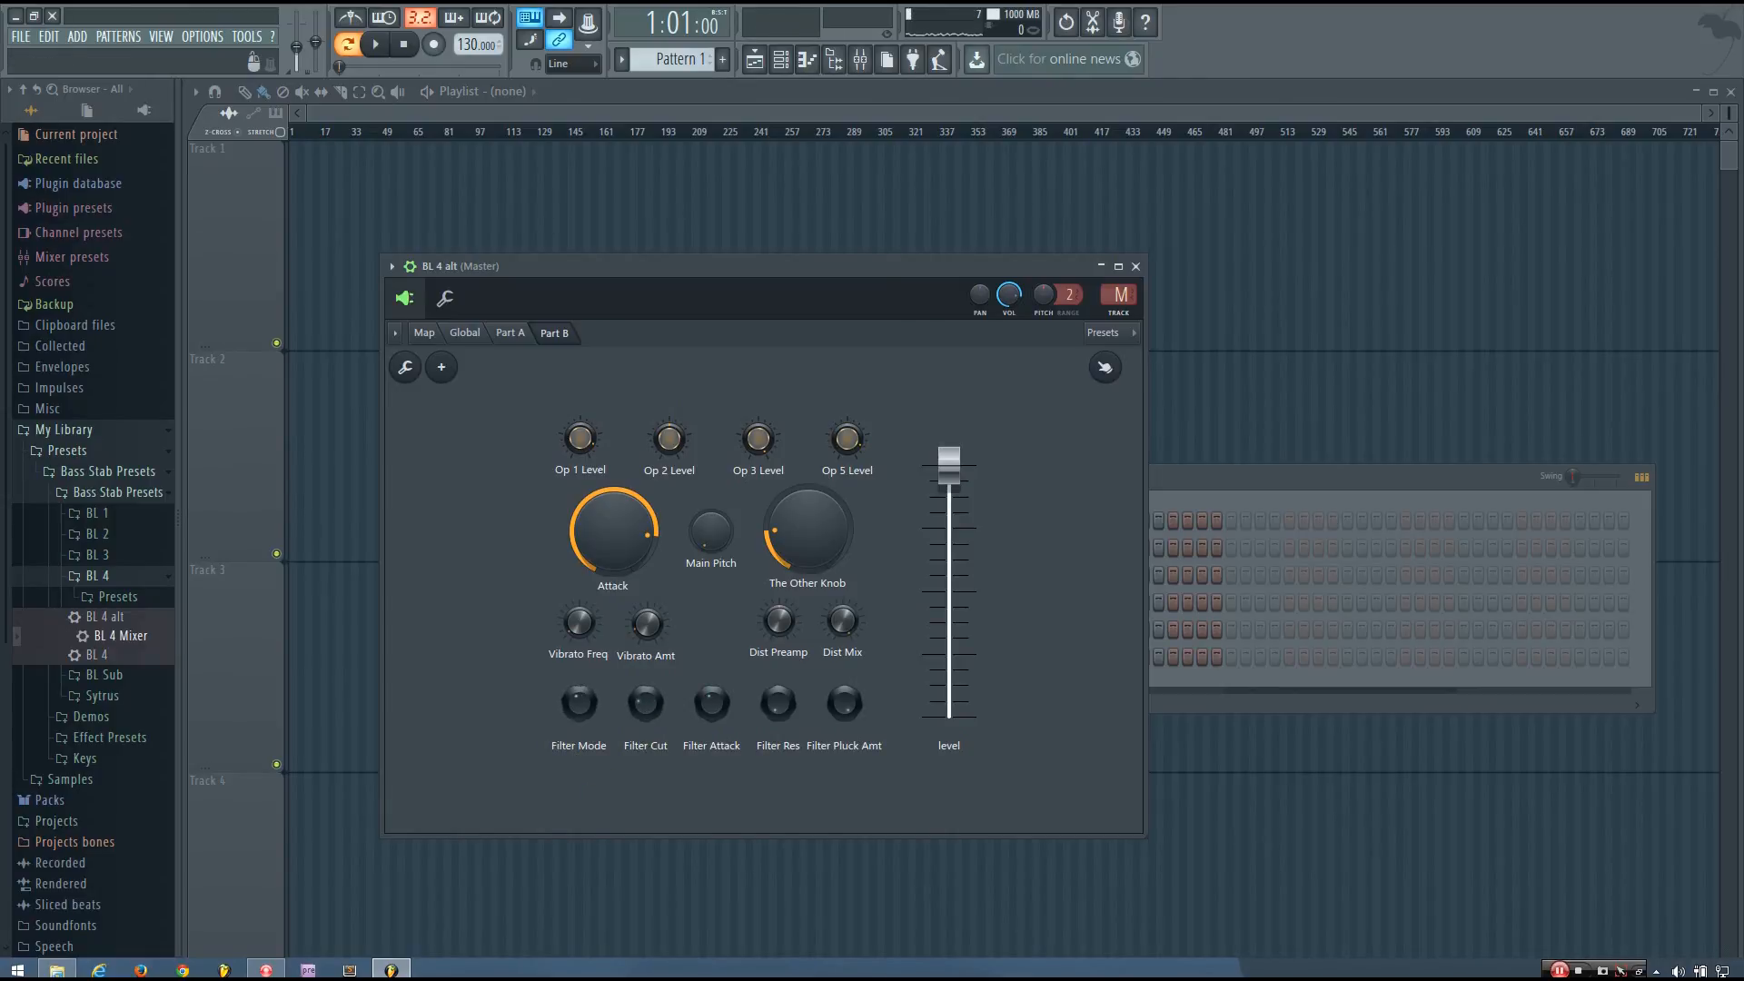
# - Raise Part B's Filter Mode while playing test notes including A4, C5 and D#5
pyautogui.press('n')
pyautogui.press('q')
pyautogui.press('q')
pyautogui.press('3')
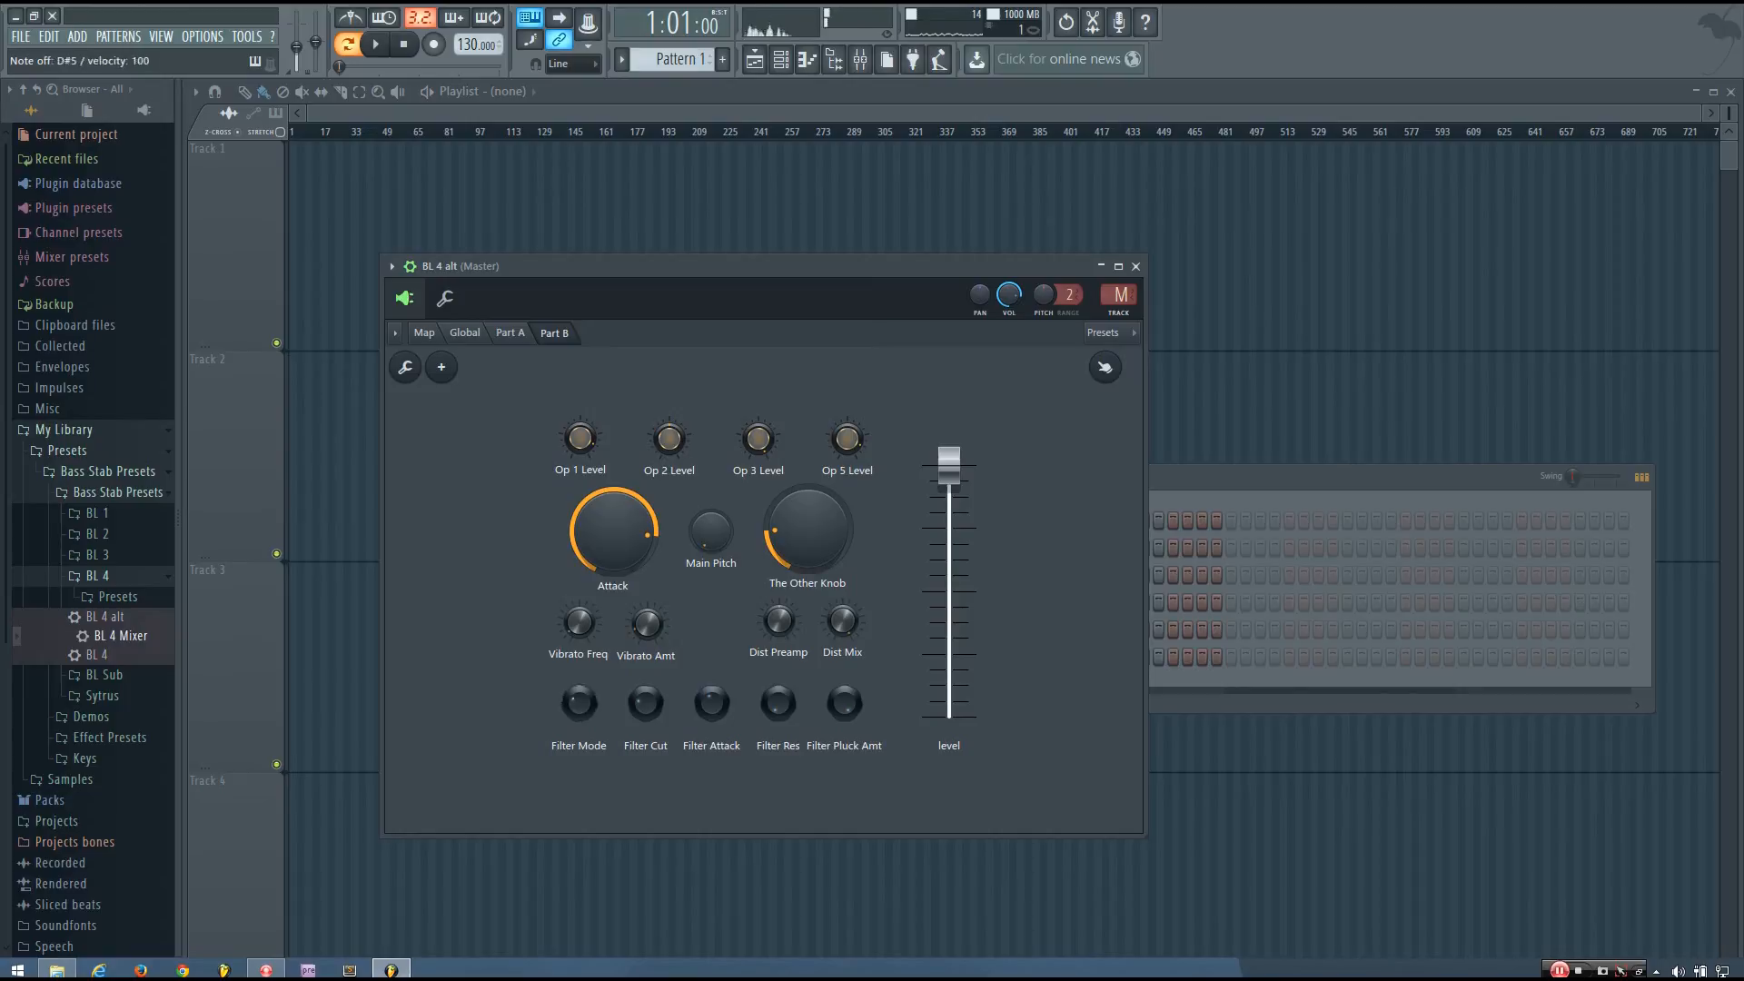
pyautogui.press('q')
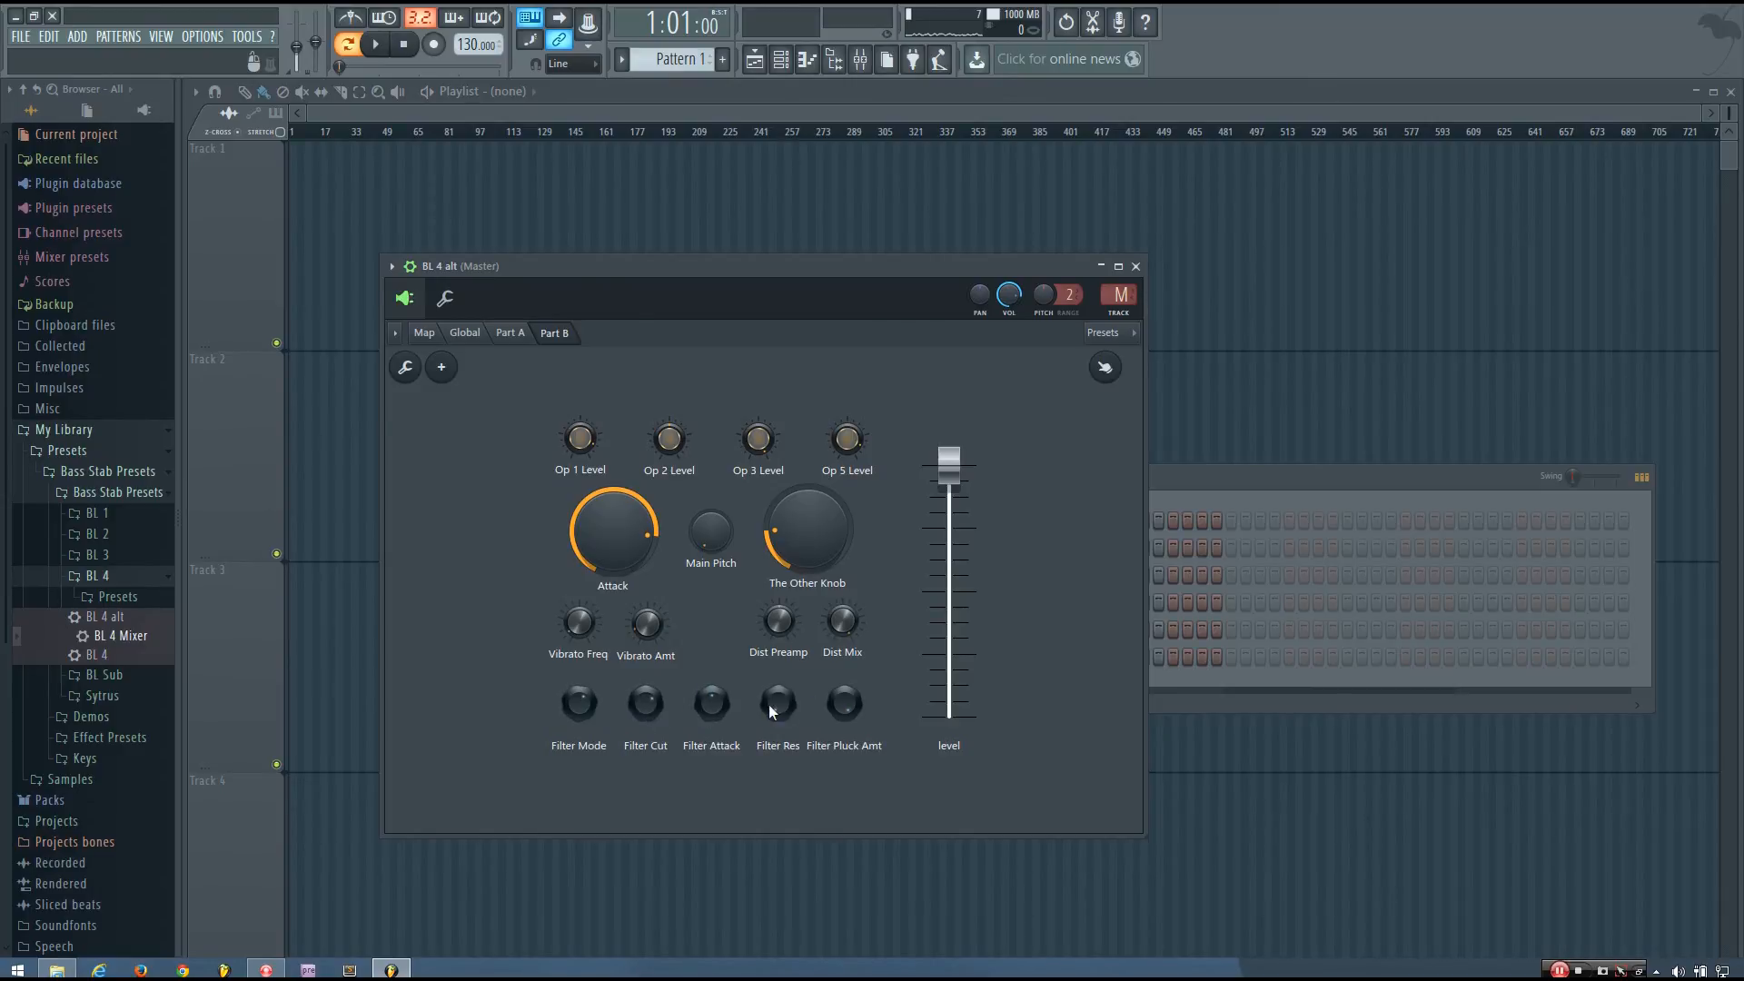
# - Lower Part B's level fader to the minimum while playing the test note A4
pyautogui.press('n')
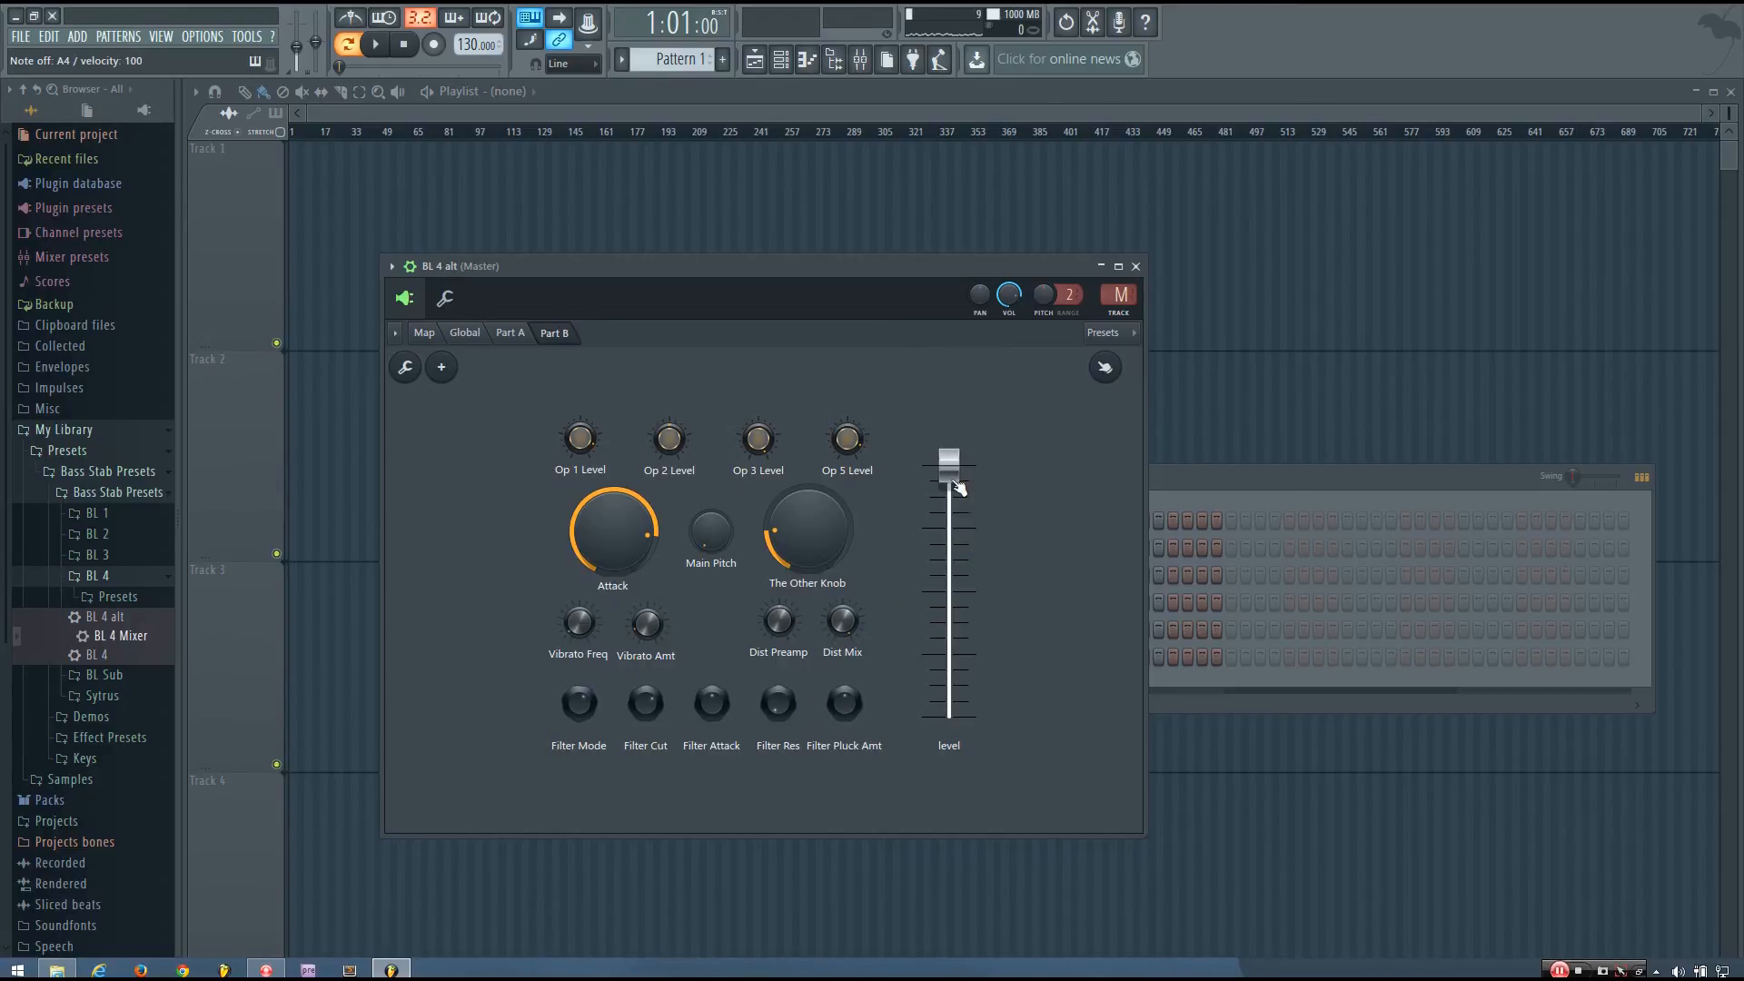
pyautogui.moveTo(948, 460); pyautogui.dragTo(950, 713)
pyautogui.press('n')
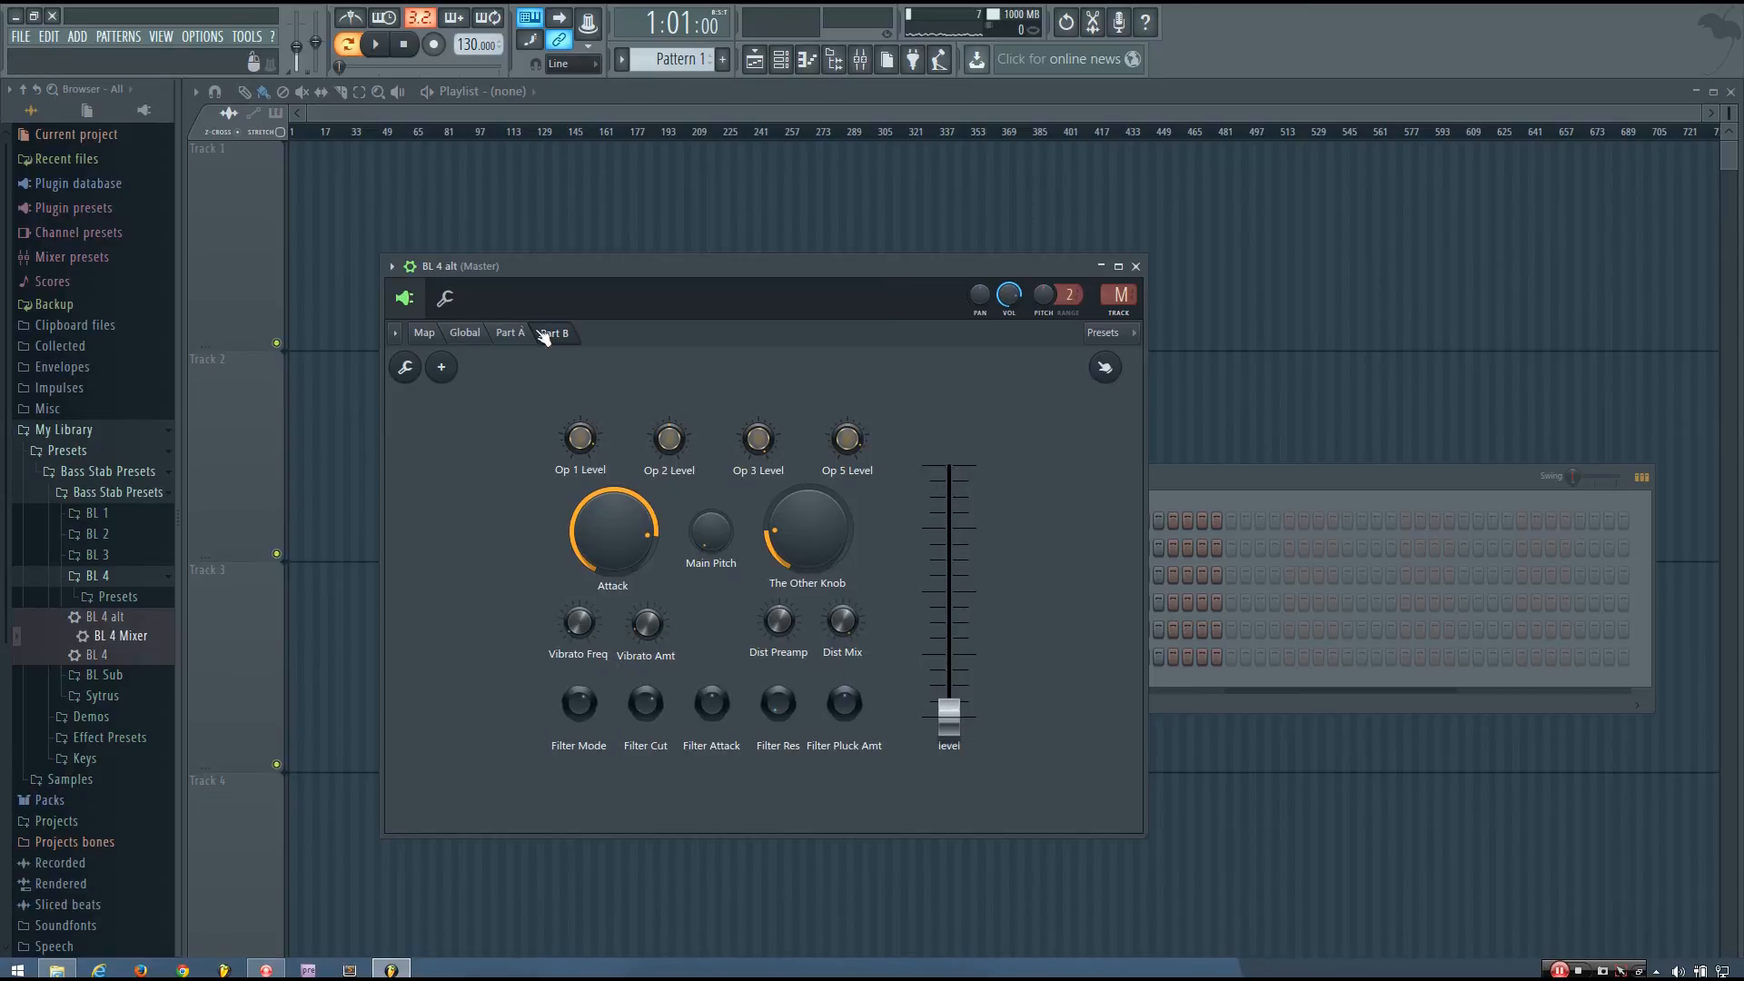
# - On Part A, sweep This Knob down and back up while playing the test notes A4 and D#5
pyautogui.click(509, 333)
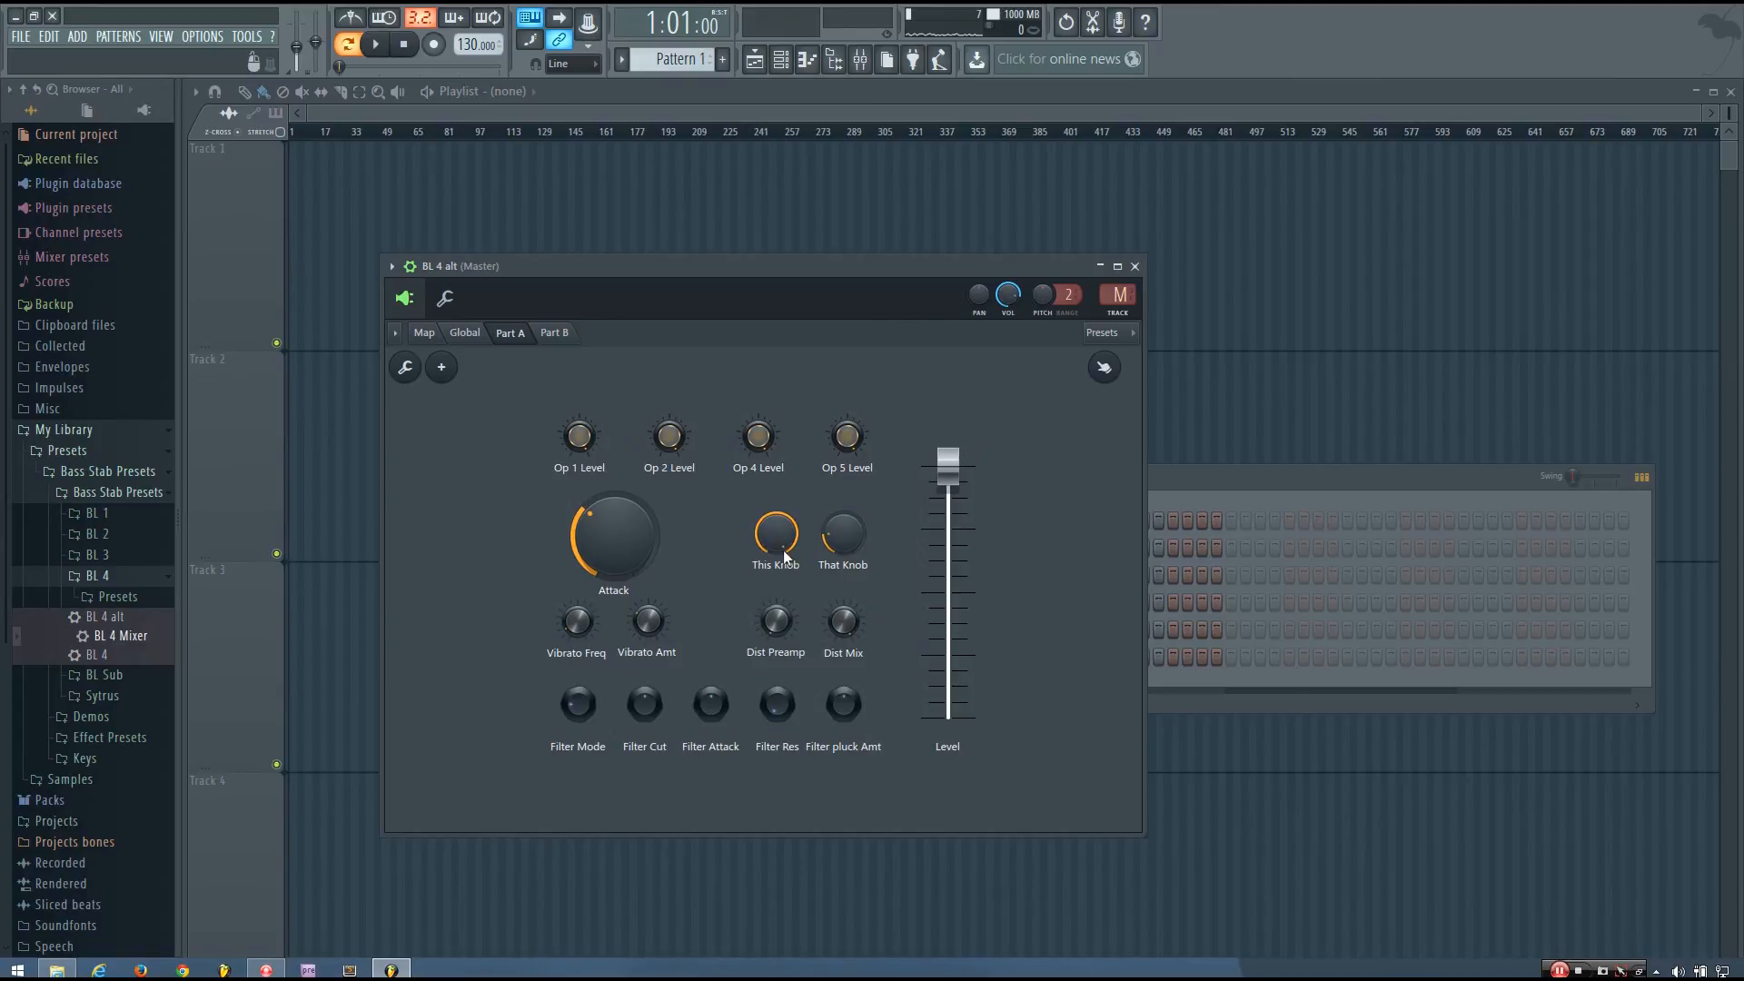
pyautogui.press('n')
pyautogui.press('n')
pyautogui.press('n')
pyautogui.moveTo(779, 536); pyautogui.dragTo(779, 662)
pyautogui.press('n')
pyautogui.press('n')
pyautogui.moveTo(775, 534); pyautogui.dragTo(775, 381)
pyautogui.press('3')
pyautogui.press('3')
pyautogui.moveTo(770, 536)
pyautogui.mouseDown()
pyautogui.moveTo(770, 678)
pyautogui.moveTo(770, 545)
pyautogui.mouseUp()
# - On the Global page, lower the Output fader and restore it to full while playing the test note A4
pyautogui.click(552, 333)
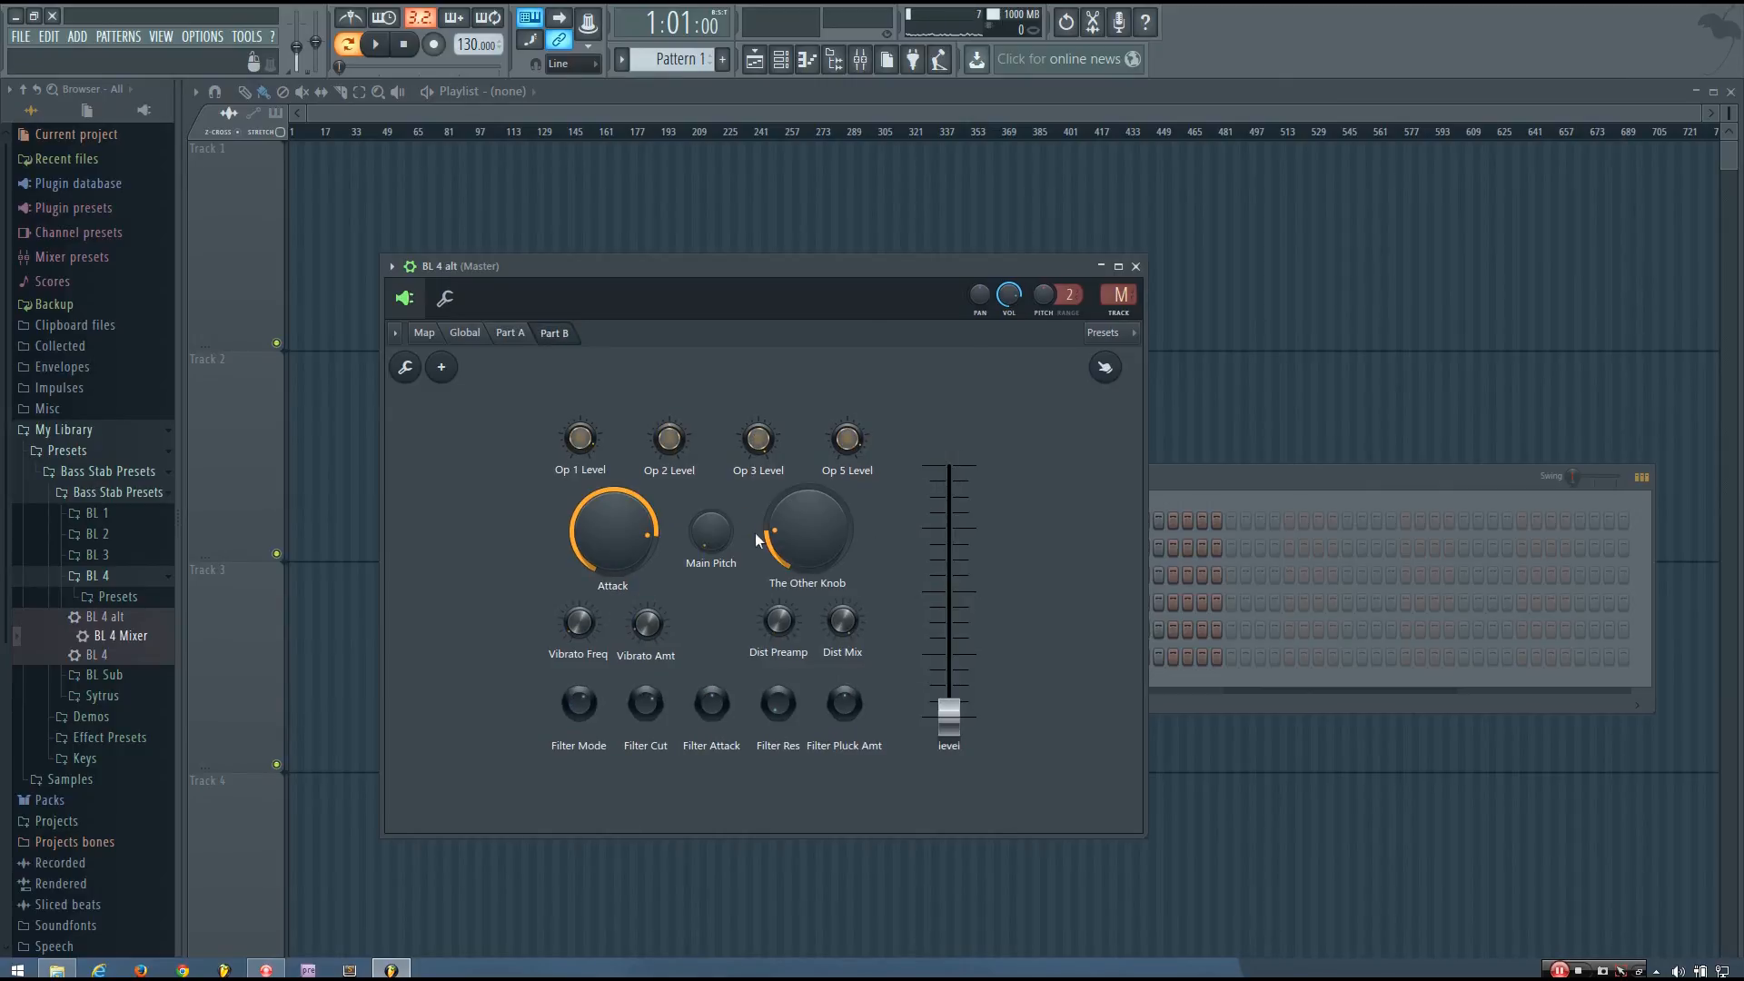
pyautogui.click(510, 332)
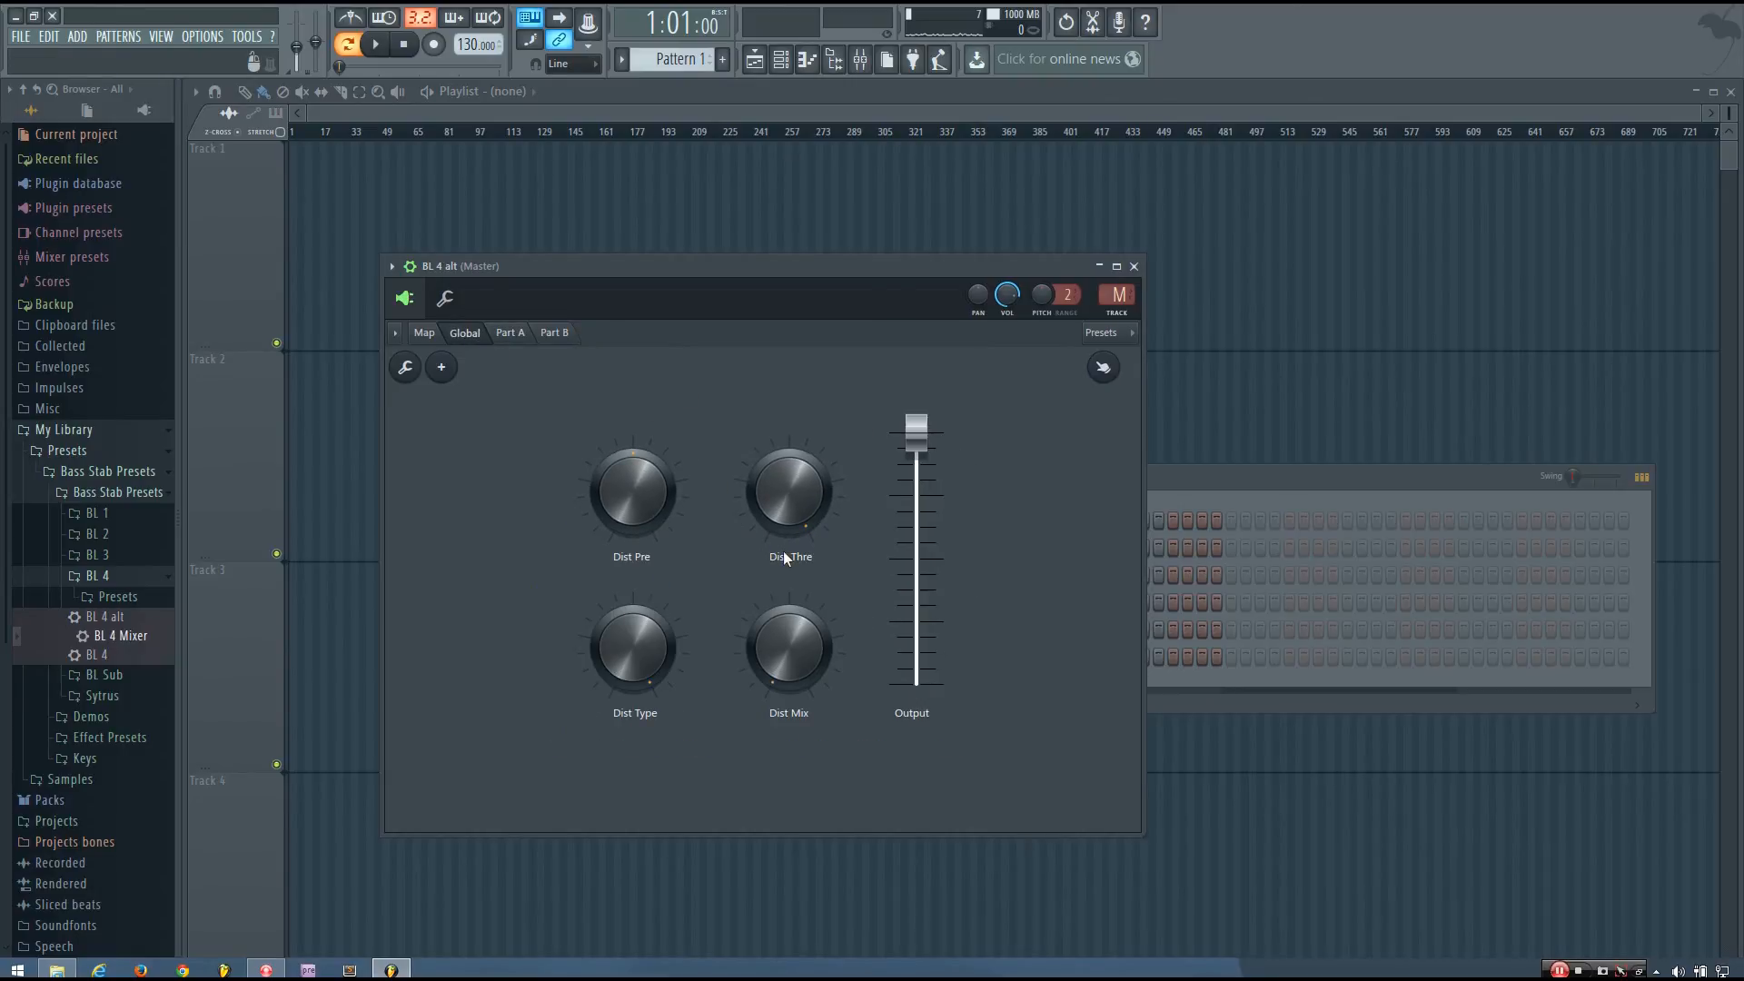
pyautogui.moveTo(917, 474); pyautogui.dragTo(917, 536)
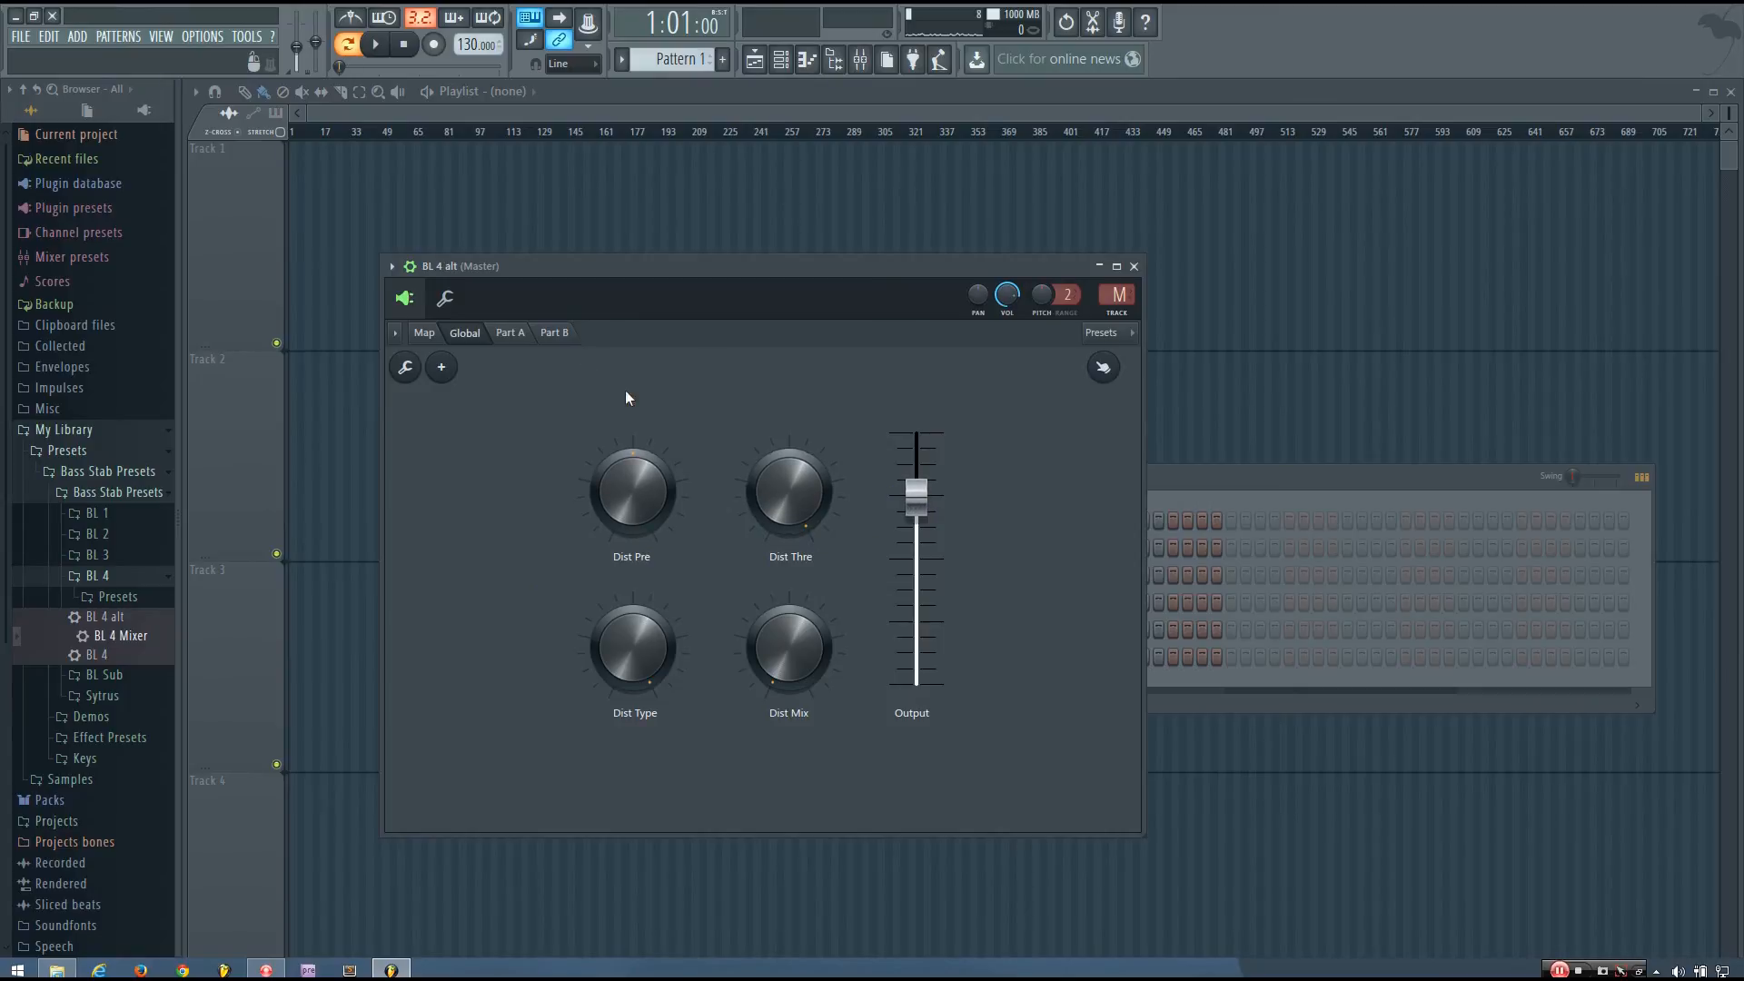
pyautogui.press('n')
pyautogui.moveTo(916, 521); pyautogui.dragTo(917, 495)
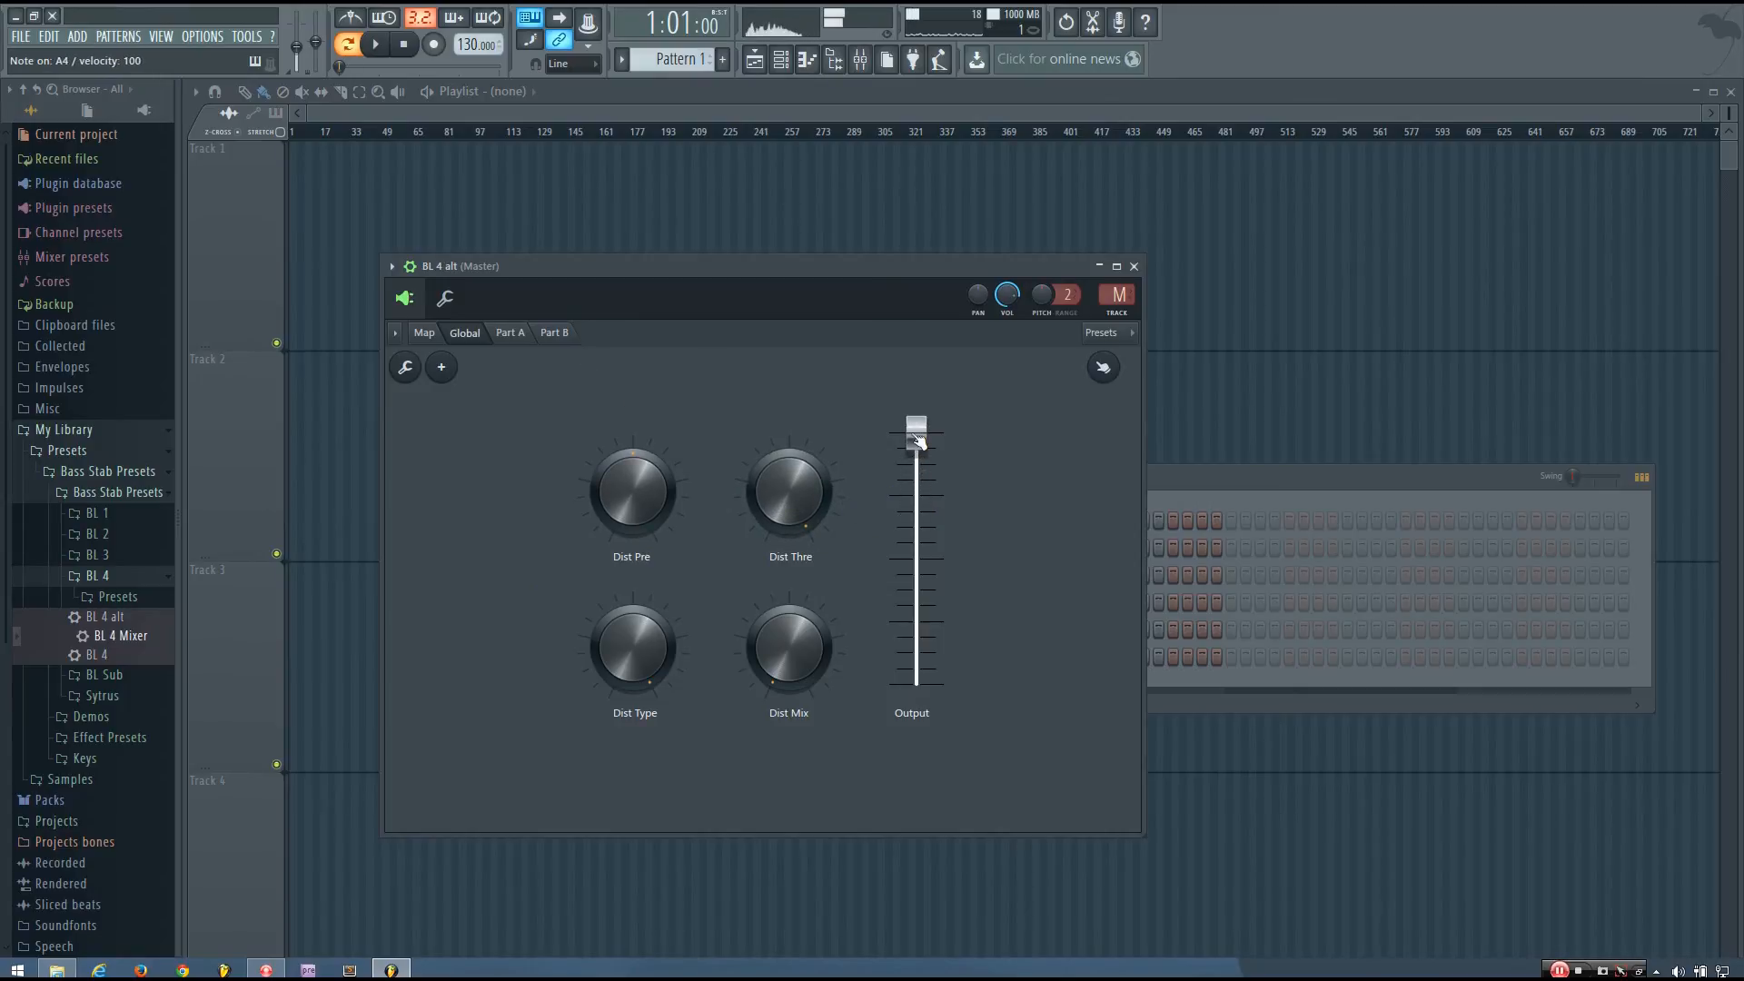
# - Raise Part B's level fader to about 70% and lower the Global page's Output fader slightly
pyautogui.click(554, 332)
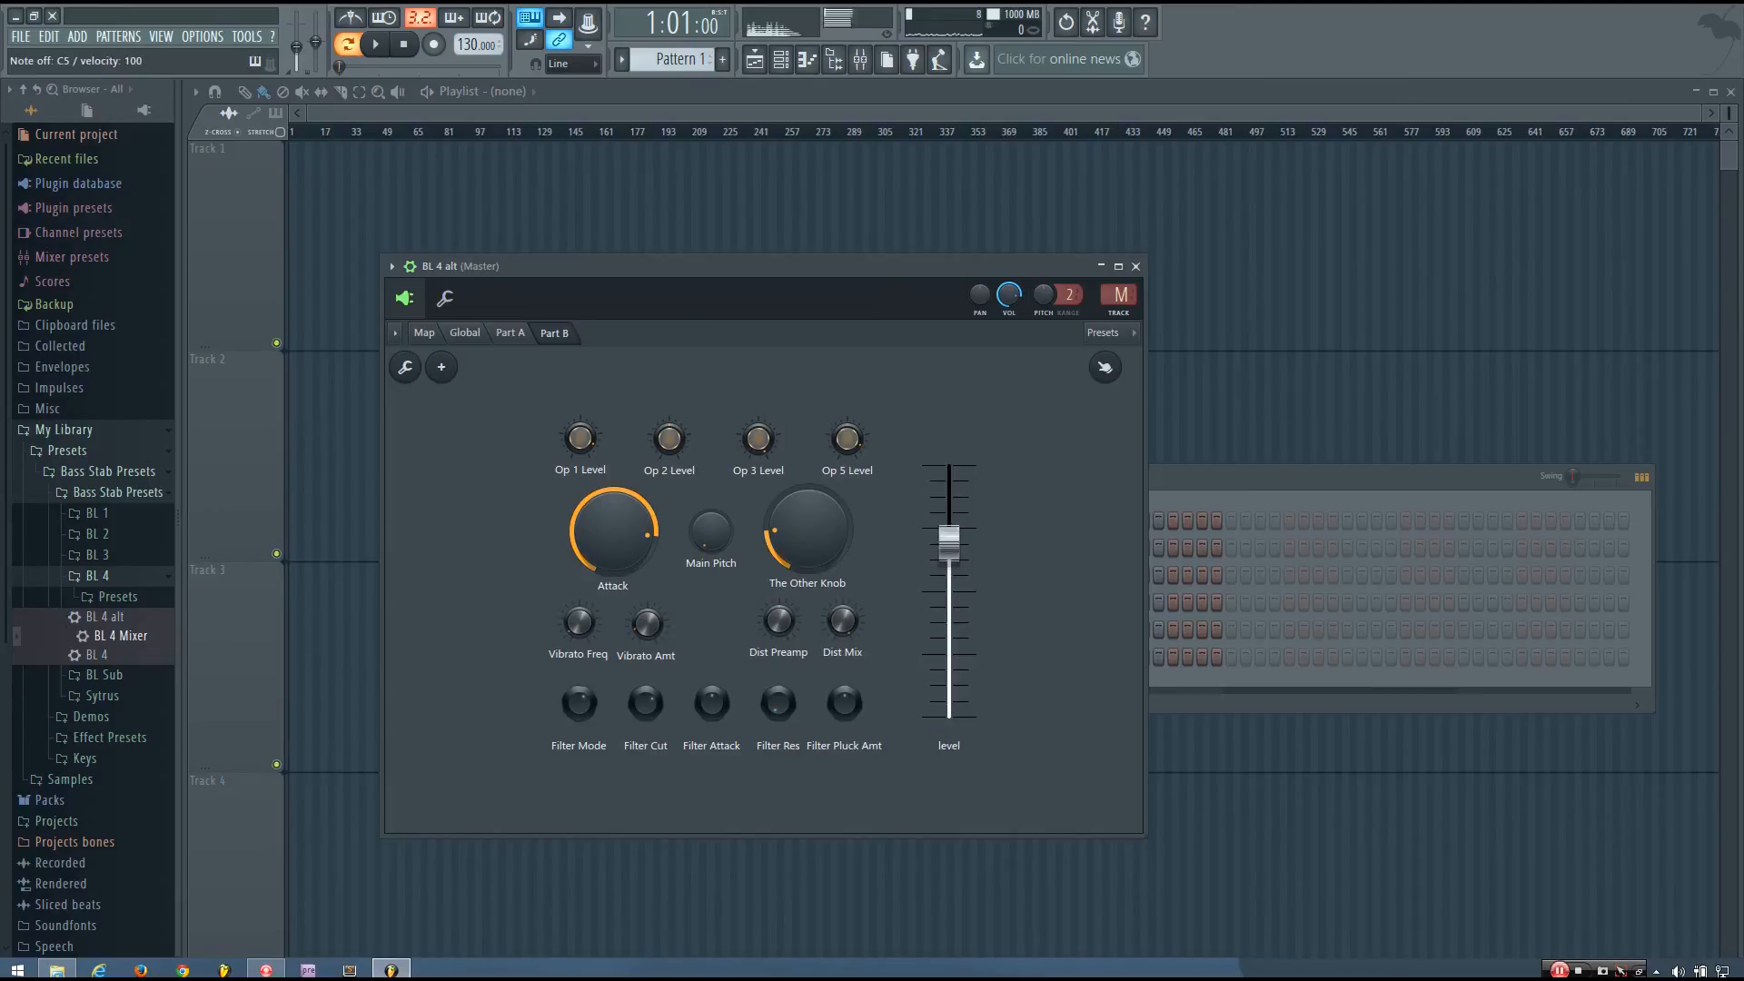
pyautogui.click(466, 332)
pyautogui.moveTo(926, 443)
pyautogui.mouseDown()
pyautogui.moveTo(926, 587)
pyautogui.moveTo(926, 442)
pyautogui.mouseUp()
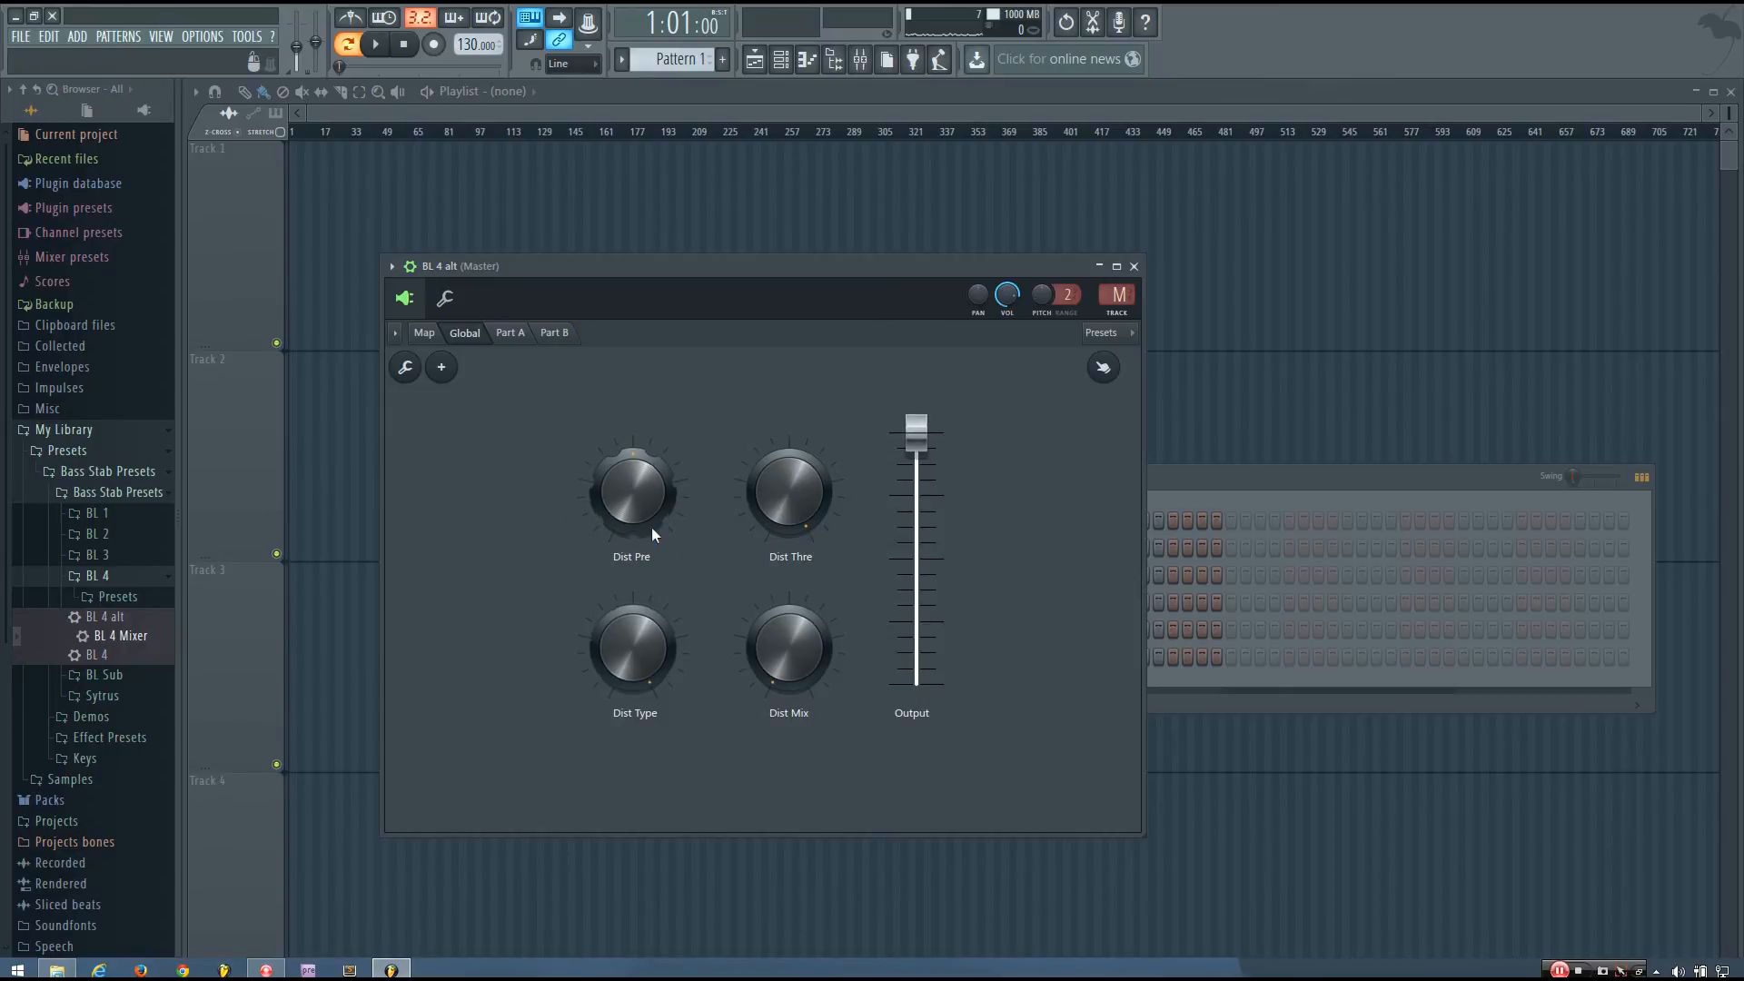
pyautogui.moveTo(917, 433); pyautogui.dragTo(917, 478)
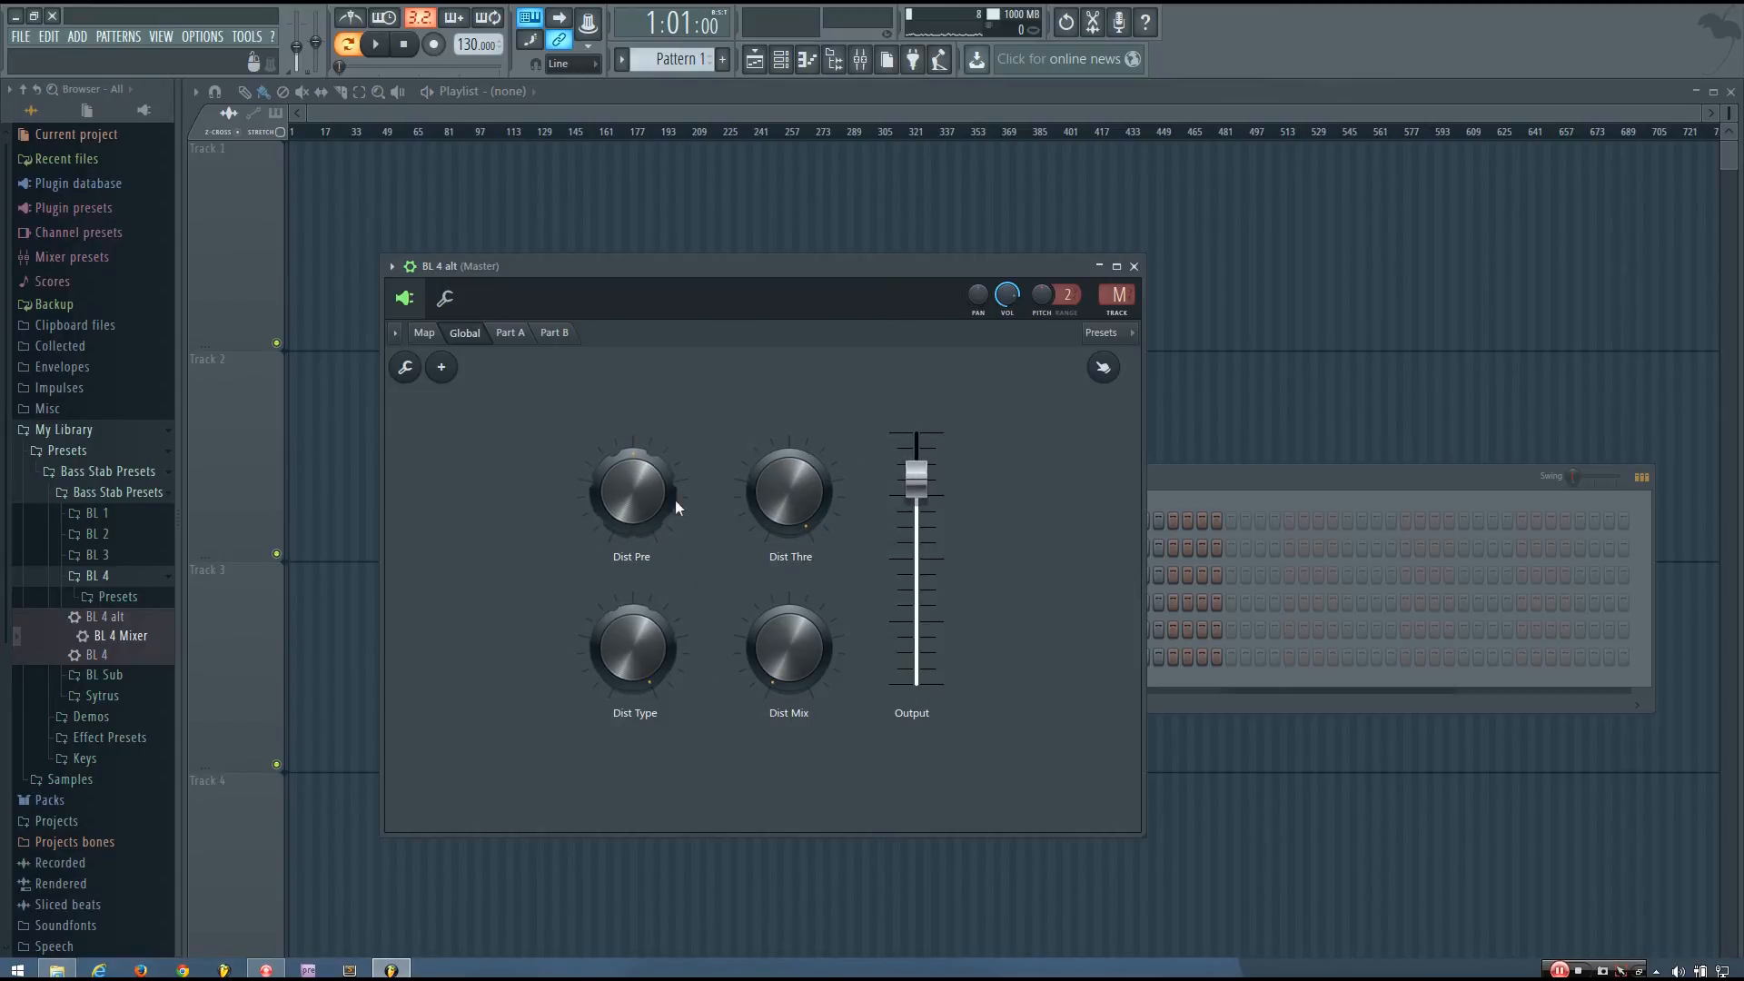
pyautogui.moveTo(917, 486); pyautogui.dragTo(919, 475)
# - Rename the Global page's Dist Pre and Dist Thre knobs as Dist Pre Amp and Dist Threshold
pyautogui.click(405, 367)
pyautogui.rightClick(652, 507)
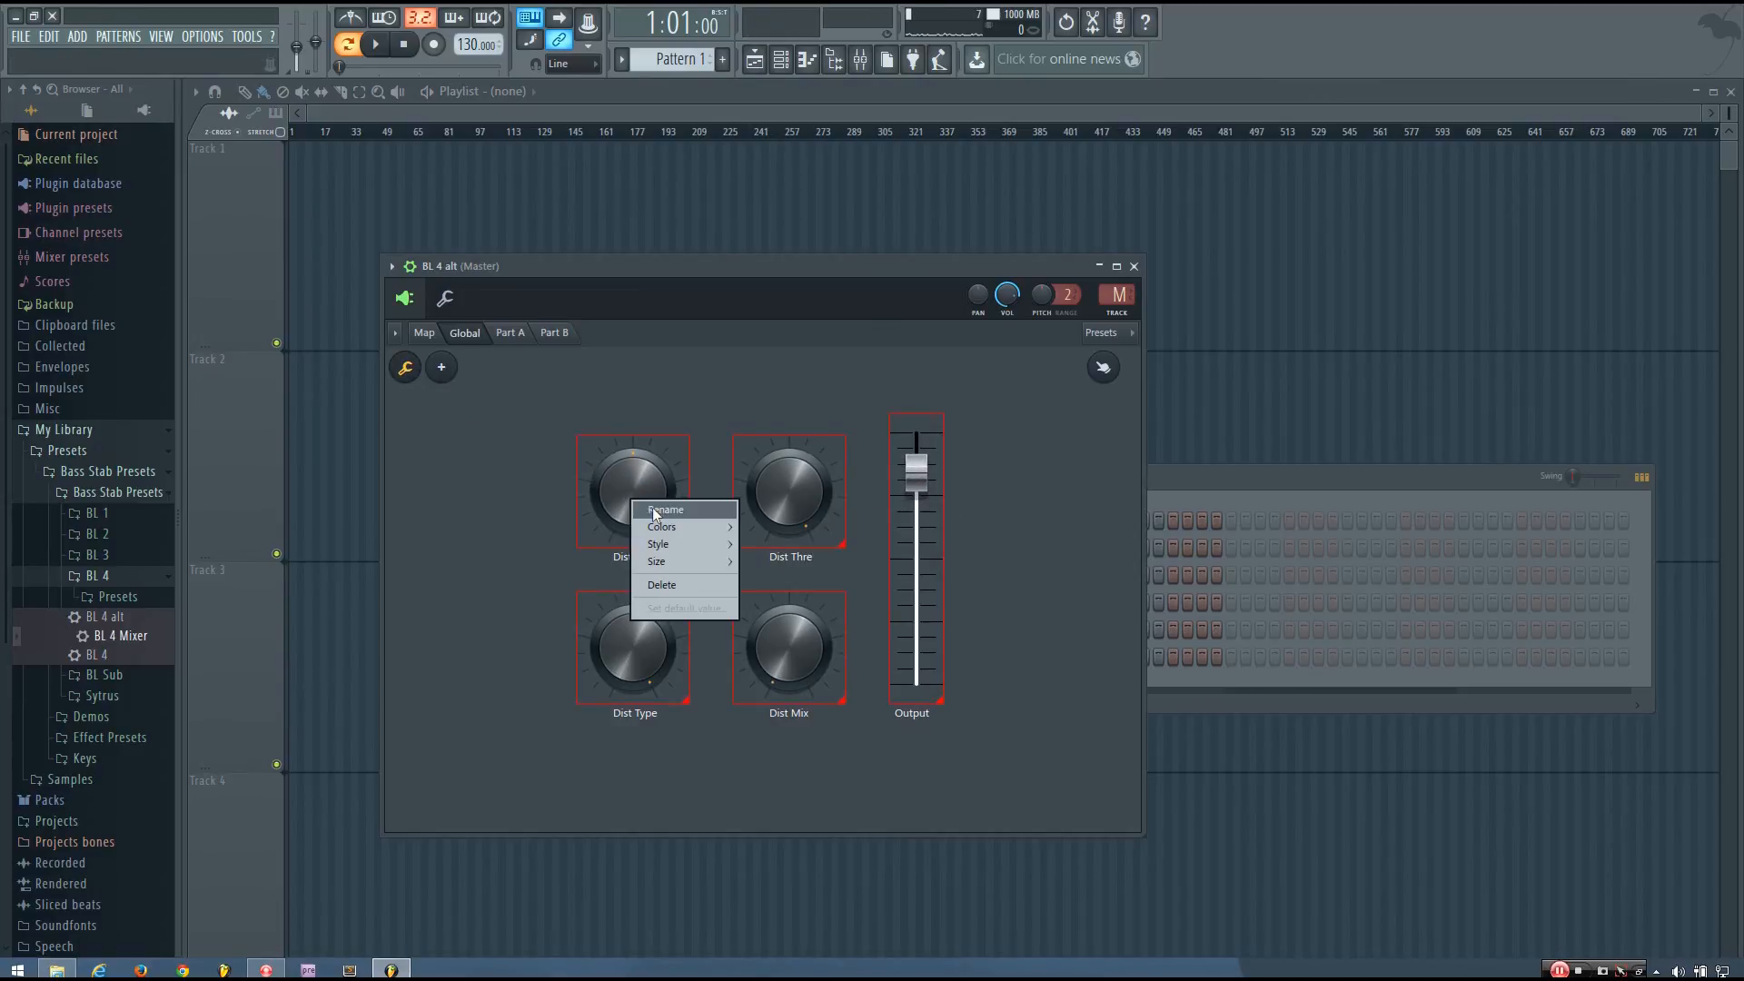
pyautogui.click(654, 509)
pyautogui.press('Return')
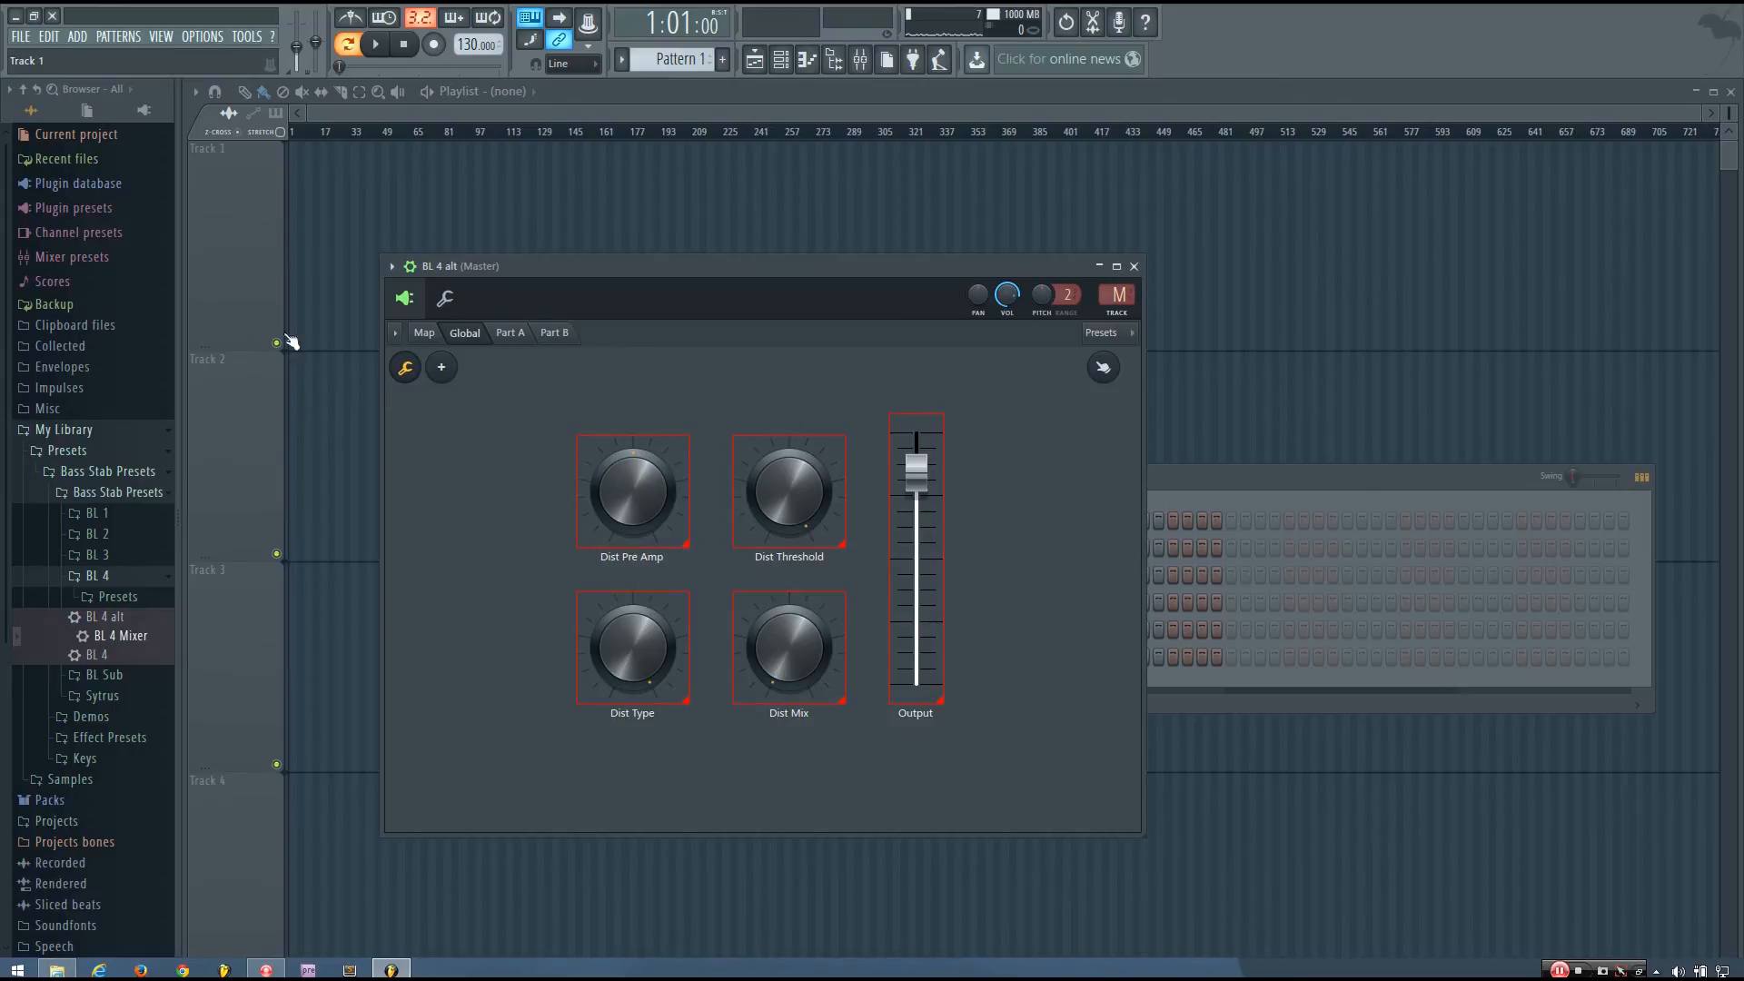
pyautogui.click(405, 367)
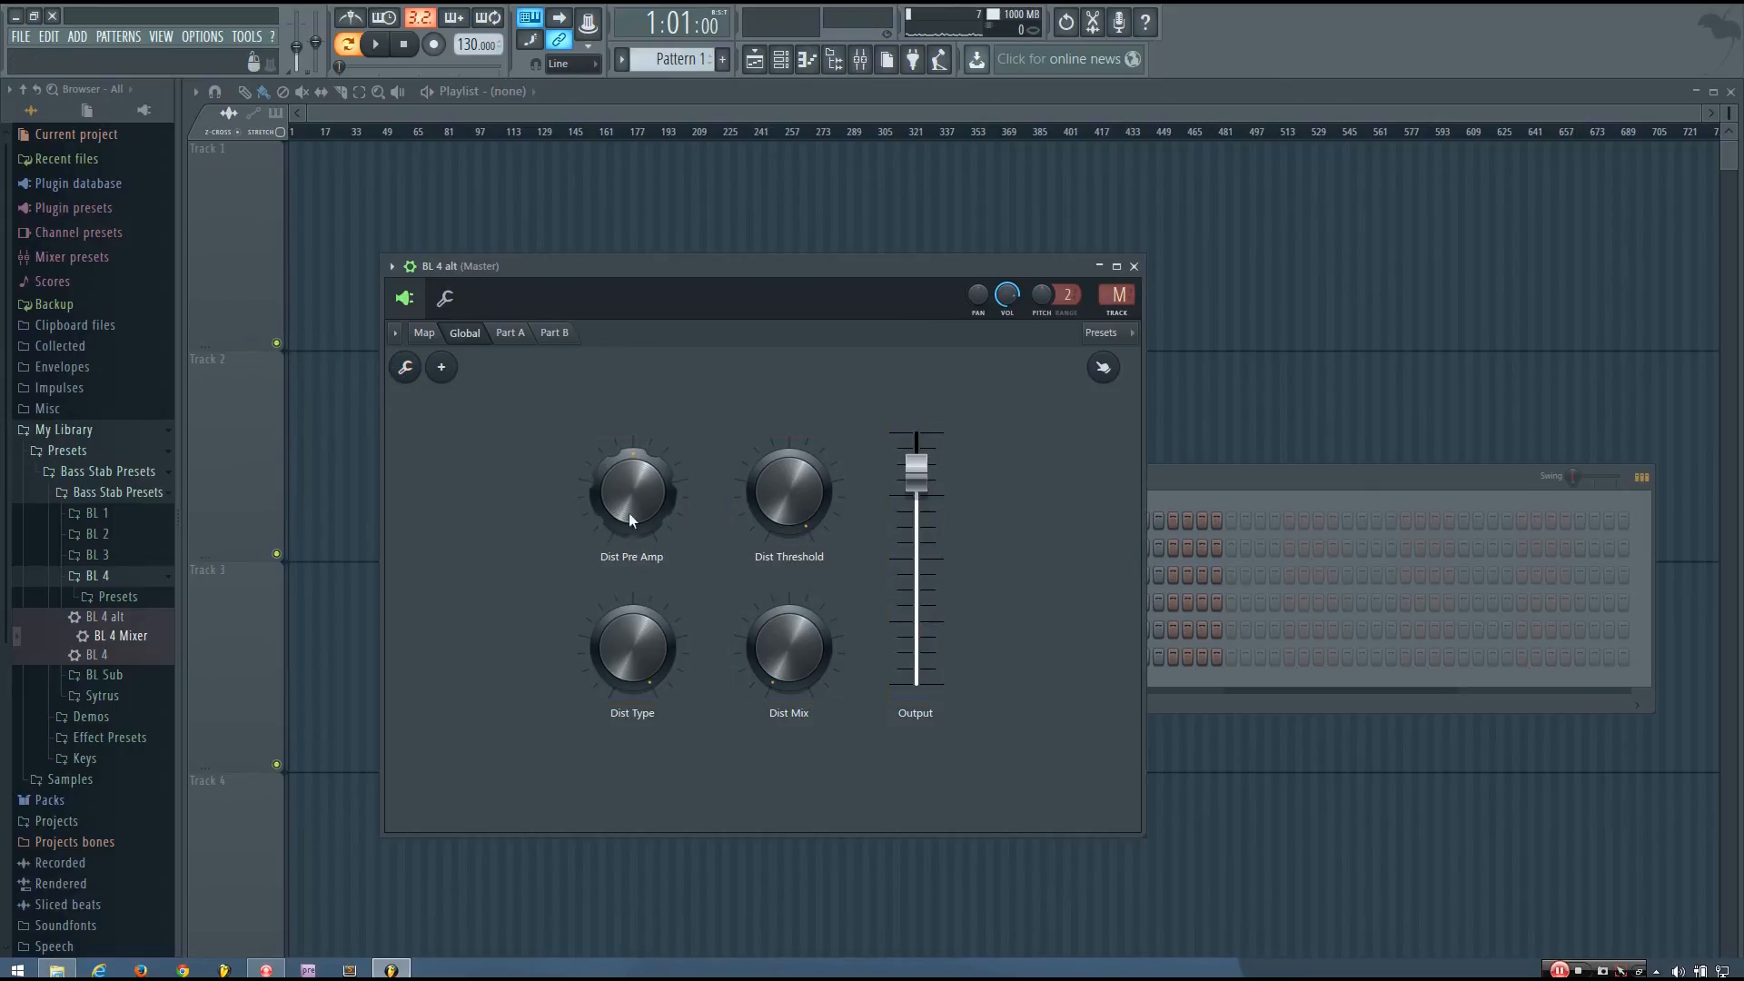
# - Raise the Global Dist Mix to maximum and adjust Dist Pre Amp while playing test notes including C5 and D#5
pyautogui.moveTo(635, 514)
pyautogui.mouseDown()
pyautogui.moveTo(635, 477)
pyautogui.moveTo(634, 502)
pyautogui.mouseUp()
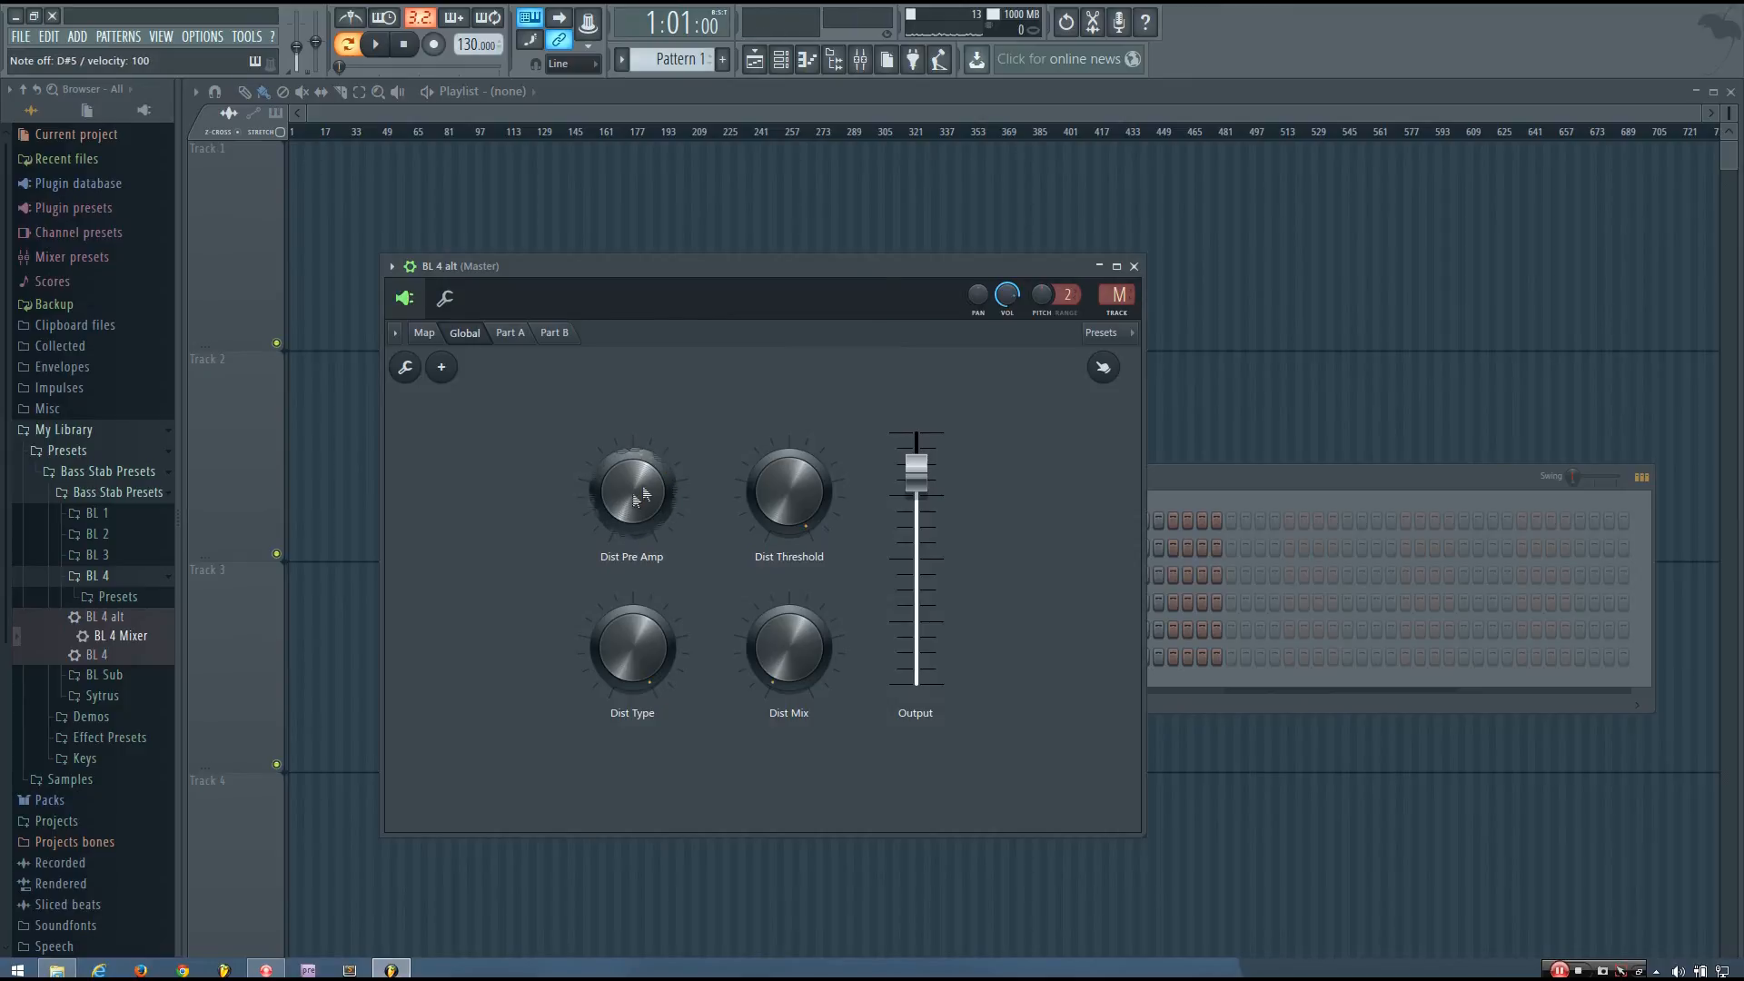
pyautogui.moveTo(788, 646); pyautogui.dragTo(788, 609)
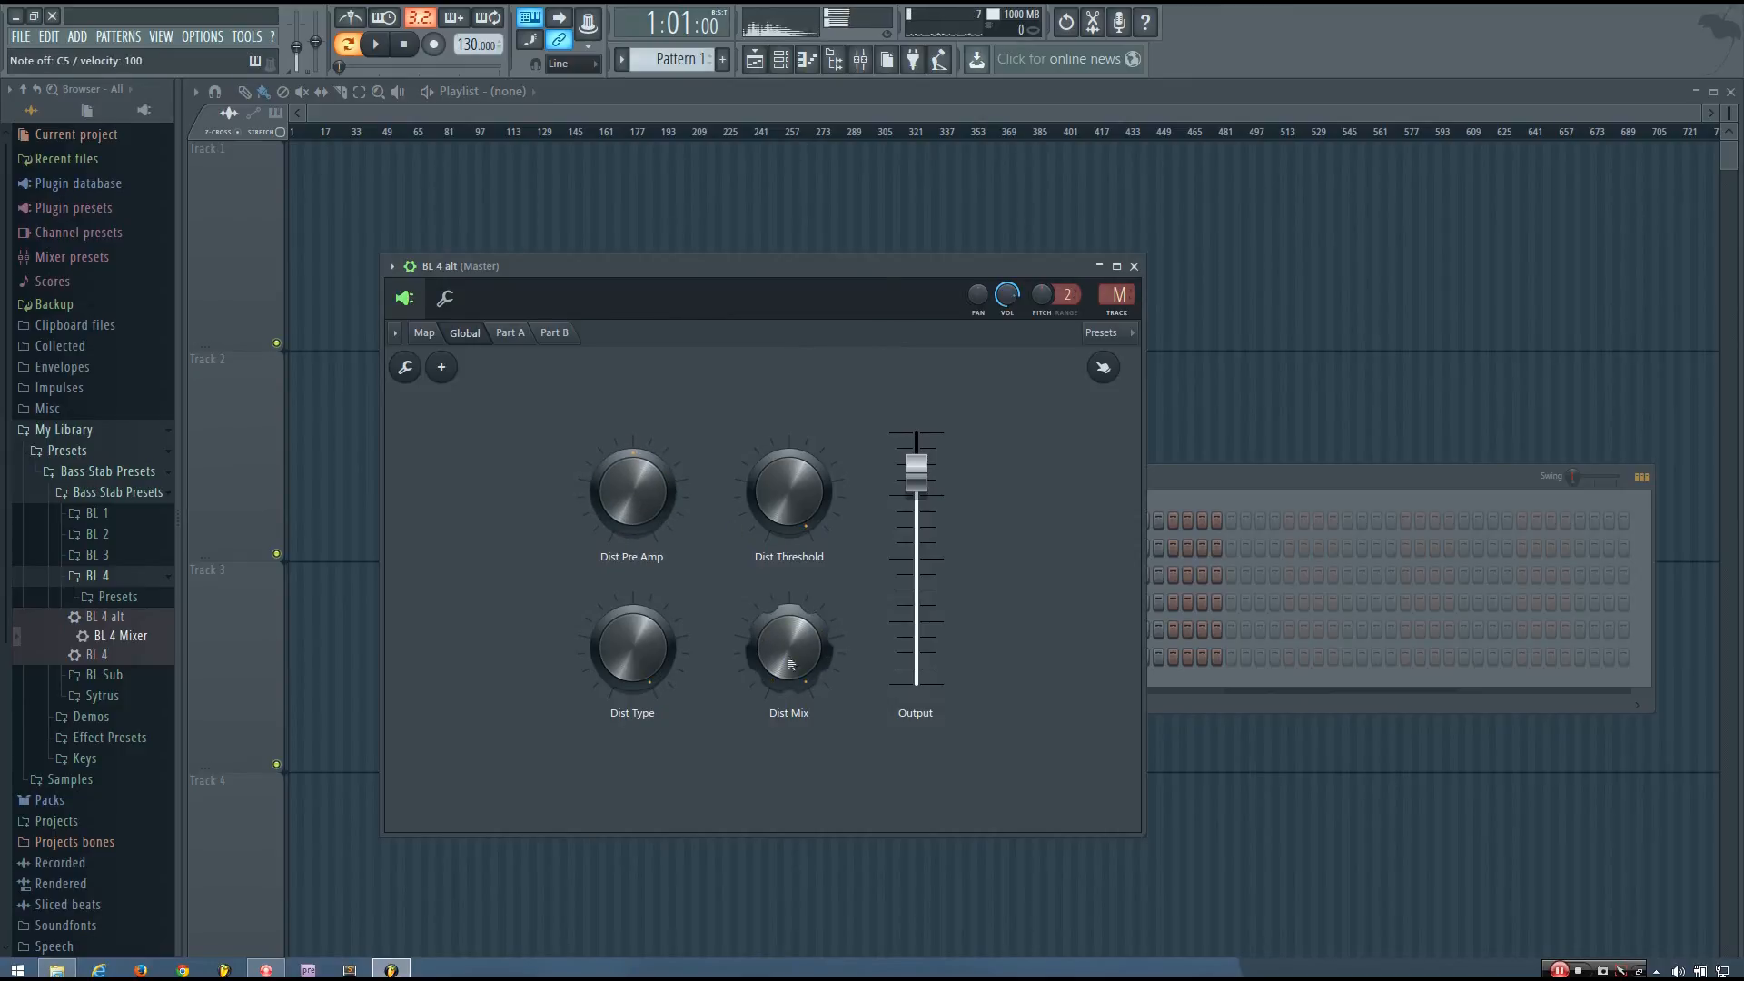
pyautogui.moveTo(664, 474); pyautogui.dragTo(662, 491)
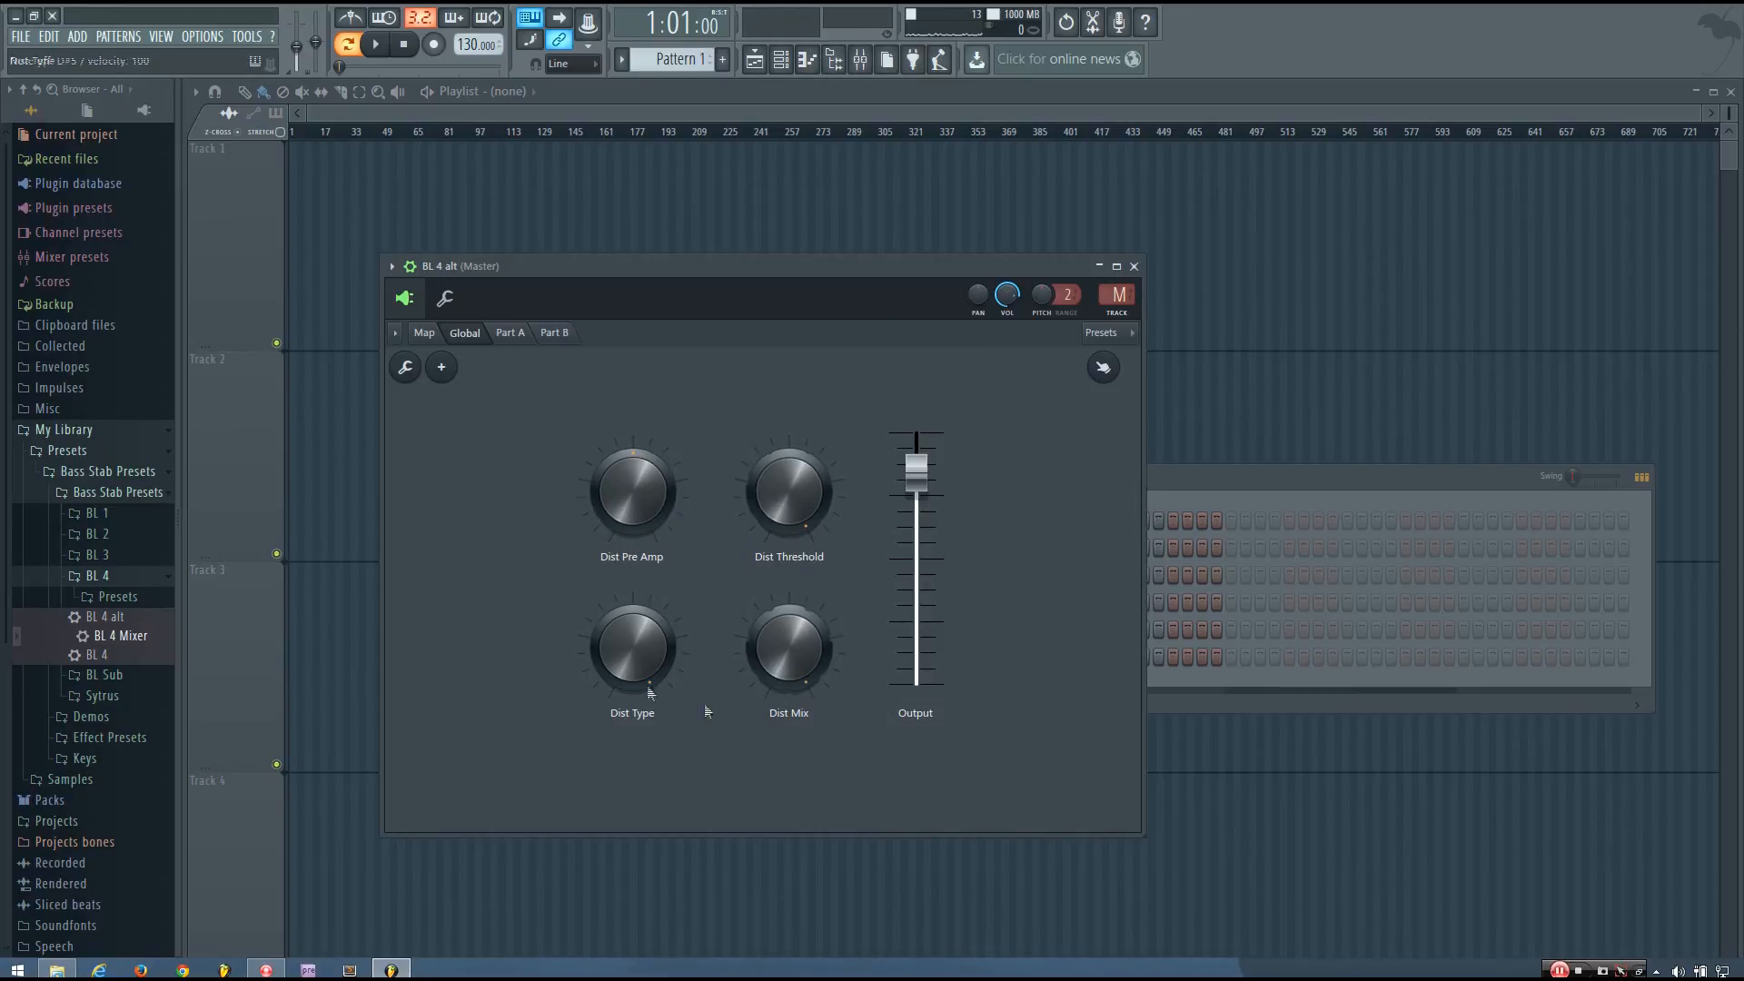
# - Try different Global Dist Threshold and Dist Type settings, and return the Output fader to full
pyautogui.moveTo(802, 478)
pyautogui.mouseDown()
pyautogui.moveTo(802, 550)
pyautogui.moveTo(802, 513)
pyautogui.mouseUp()
pyautogui.moveTo(652, 646)
pyautogui.mouseDown()
pyautogui.moveTo(652, 681)
pyautogui.moveTo(654, 645)
pyautogui.mouseUp()
pyautogui.moveTo(770, 496); pyautogui.dragTo(770, 436)
pyautogui.moveTo(629, 674)
pyautogui.mouseDown()
pyautogui.moveTo(629, 618)
pyautogui.moveTo(629, 709)
pyautogui.mouseUp()
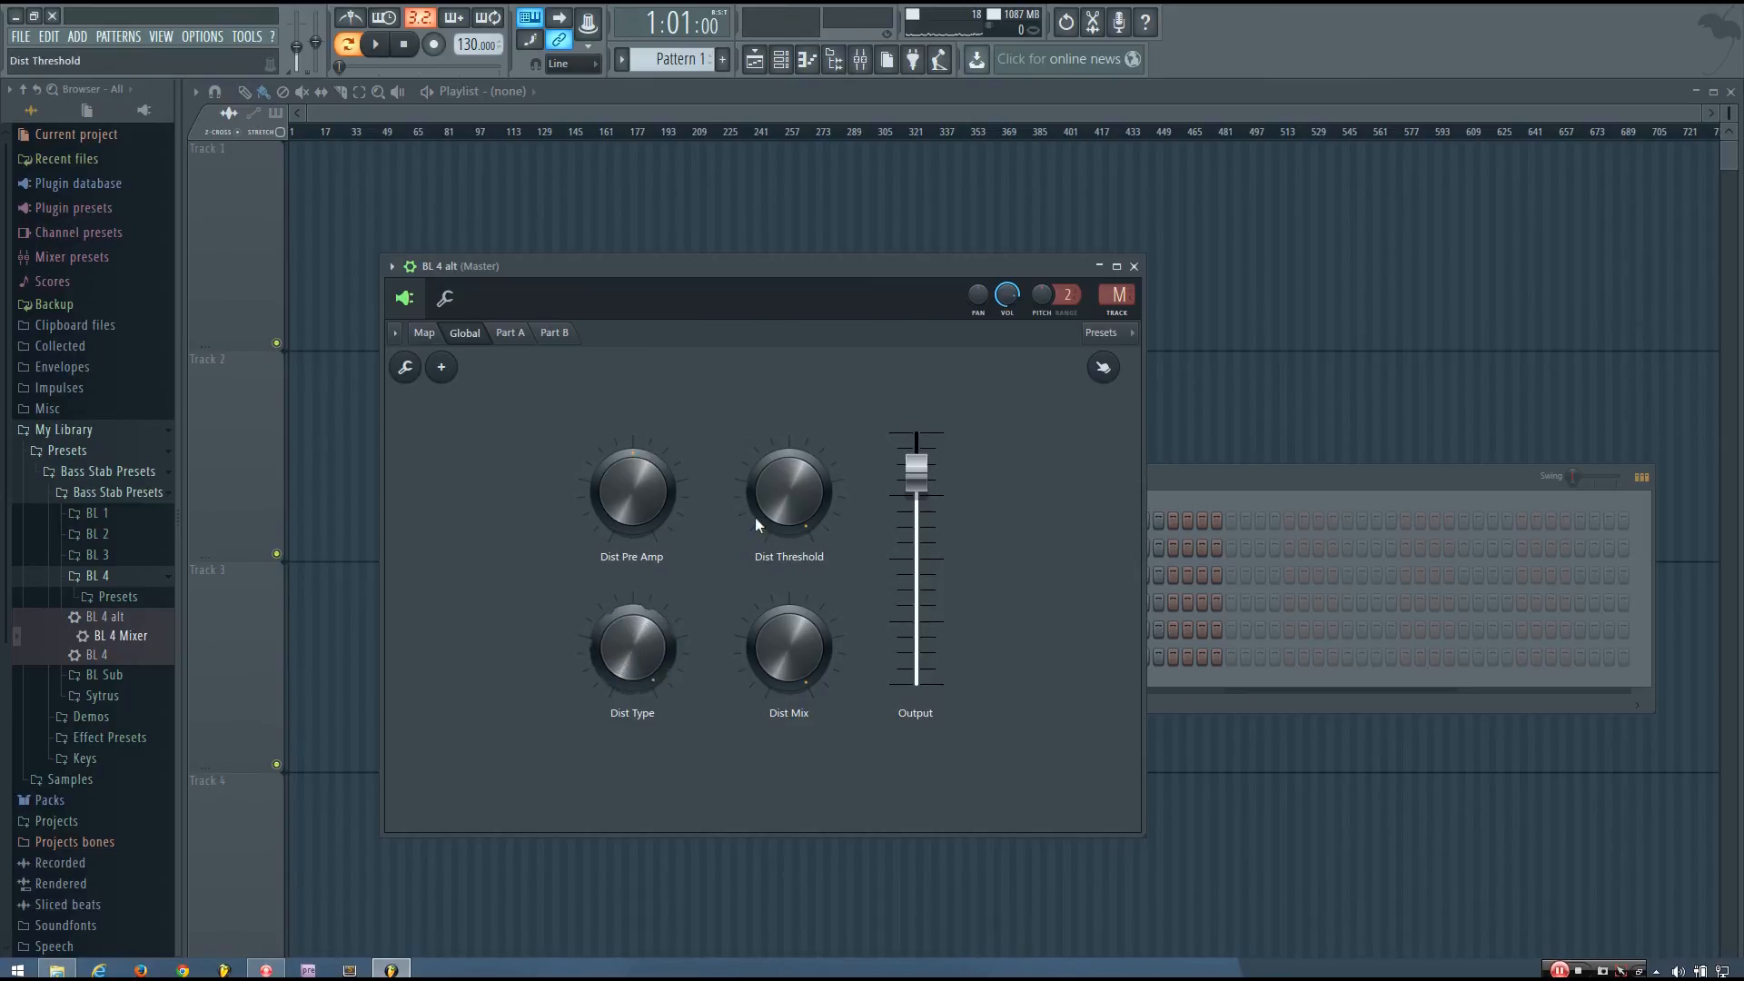
pyautogui.moveTo(905, 483)
pyautogui.mouseDown()
pyautogui.moveTo(904, 455)
pyautogui.moveTo(908, 474)
pyautogui.mouseUp()
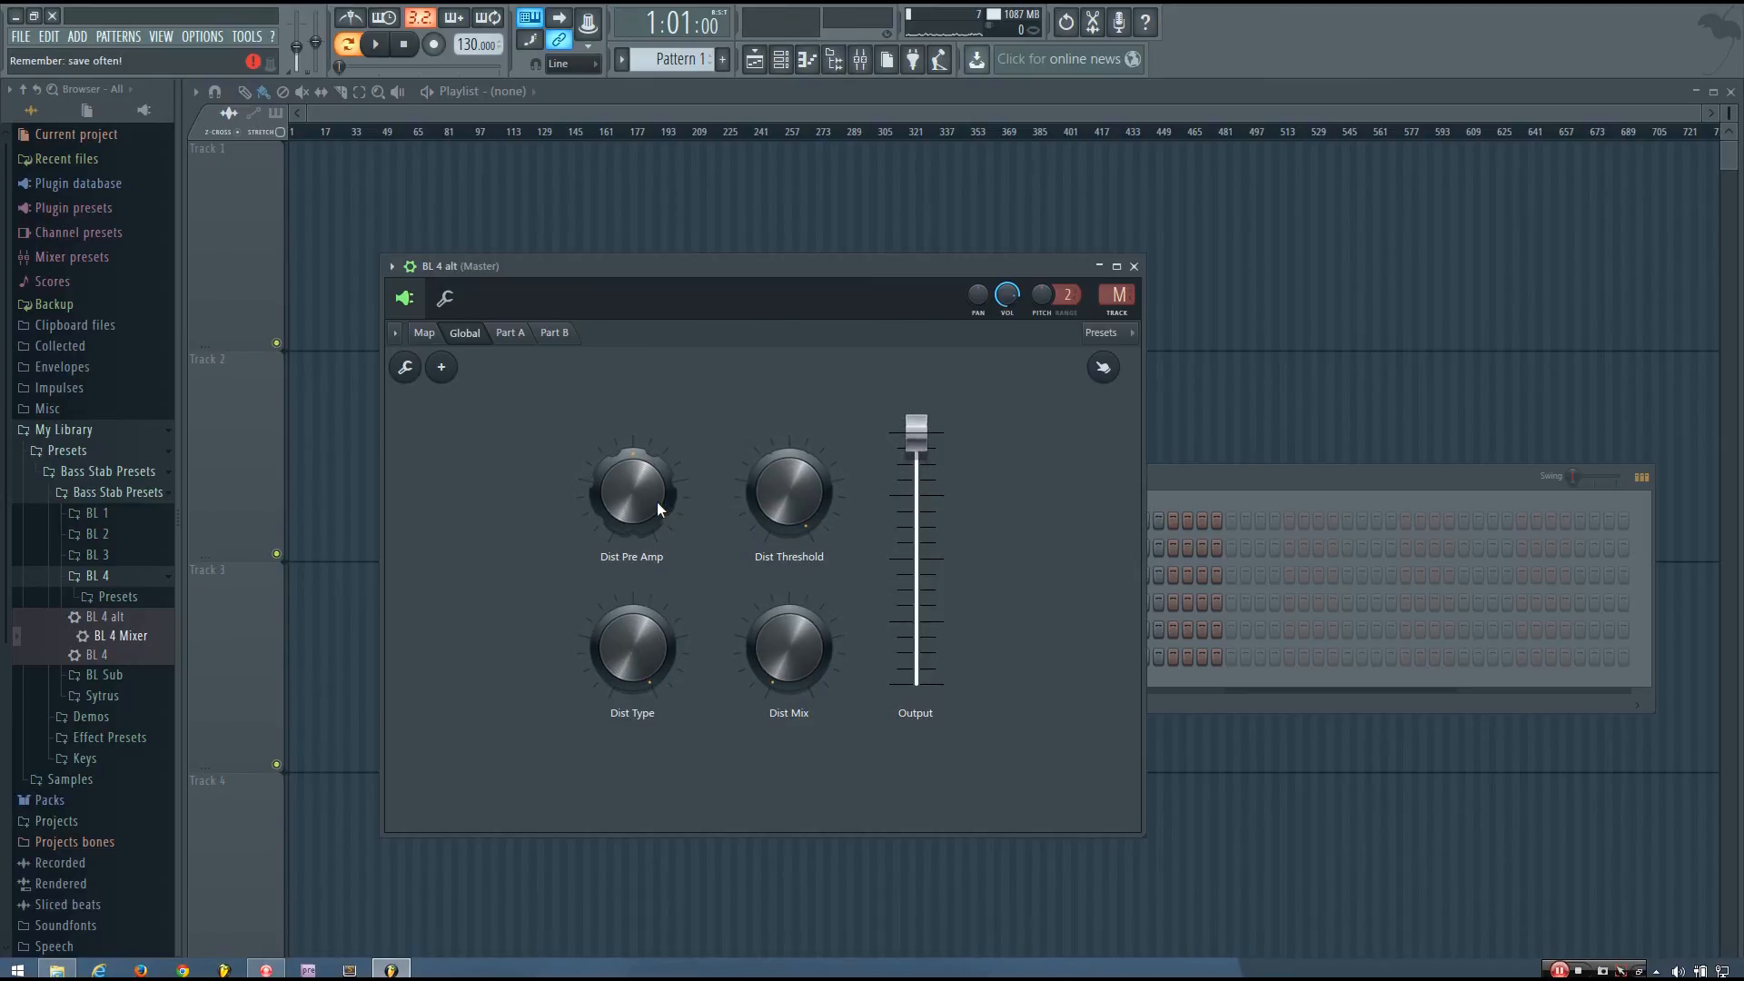
# - Compare the knob layouts of the Part A and Part B pages
pyautogui.click(511, 334)
pyautogui.moveTo(607, 580); pyautogui.dragTo(606, 545)
pyautogui.click(554, 333)
pyautogui.click(510, 332)
pyautogui.click(554, 333)
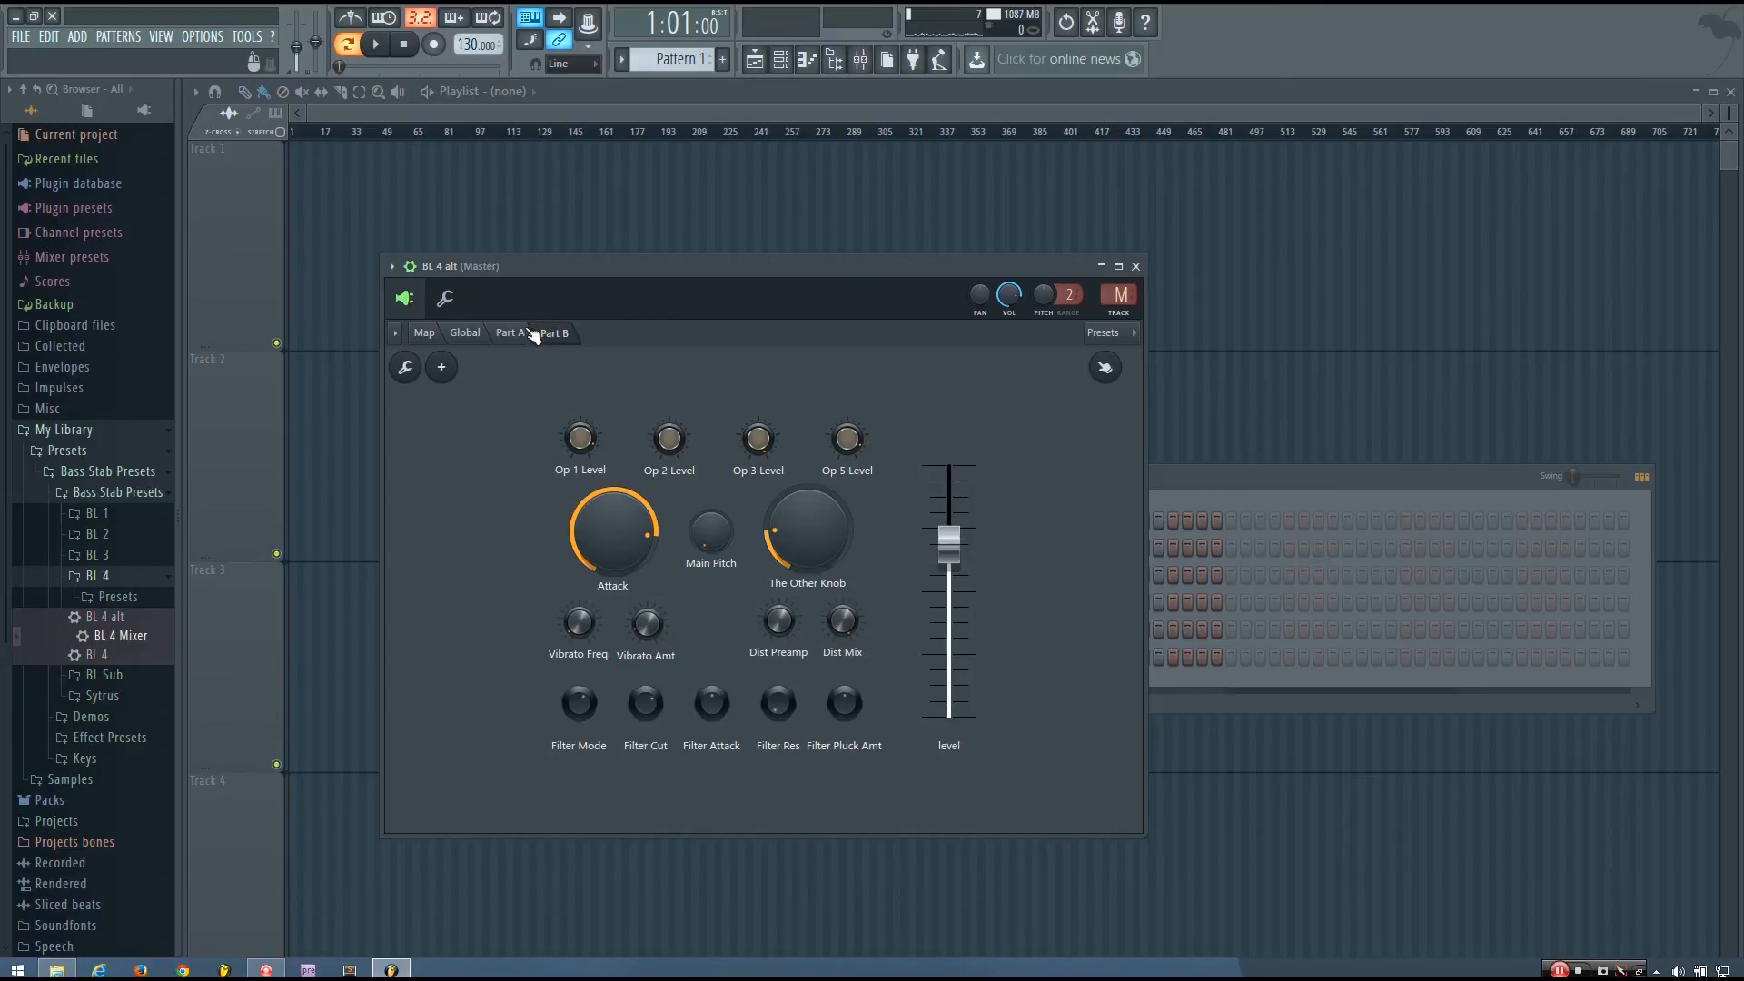
pyautogui.click(512, 332)
pyautogui.click(554, 334)
# - Reposition the BL 4 alt window slightly and open the Mixer
pyautogui.moveTo(719, 266); pyautogui.dragTo(709, 245)
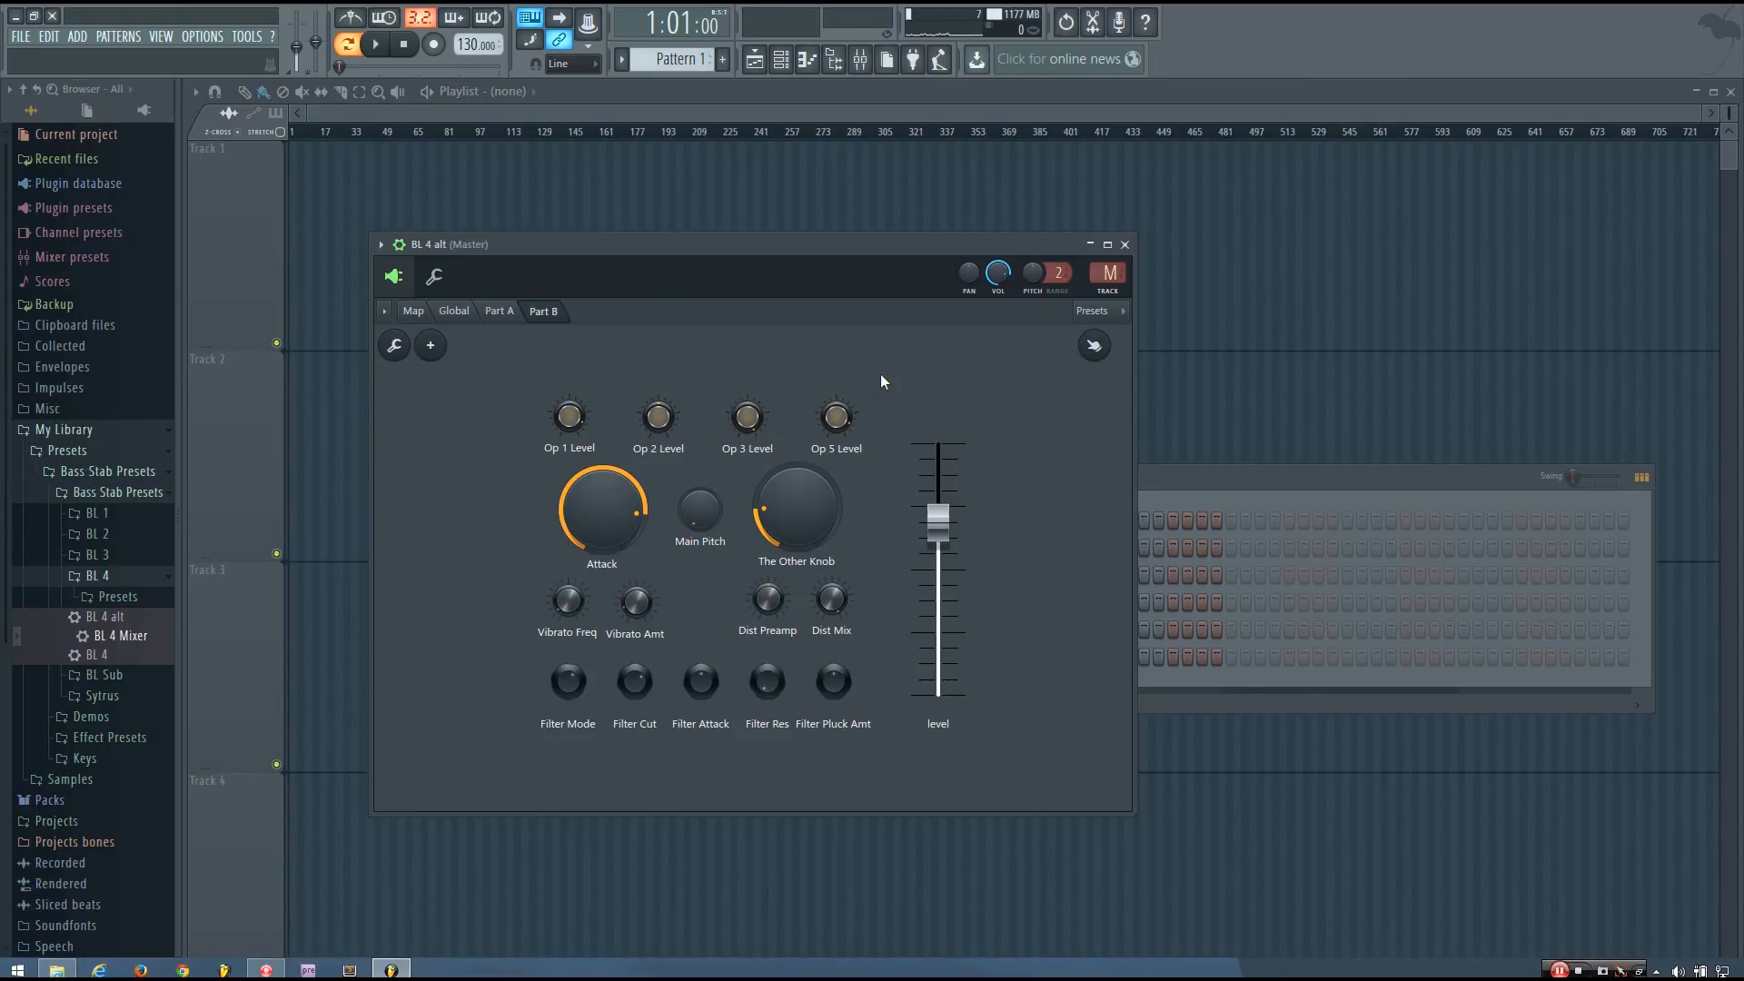
pyautogui.click(859, 60)
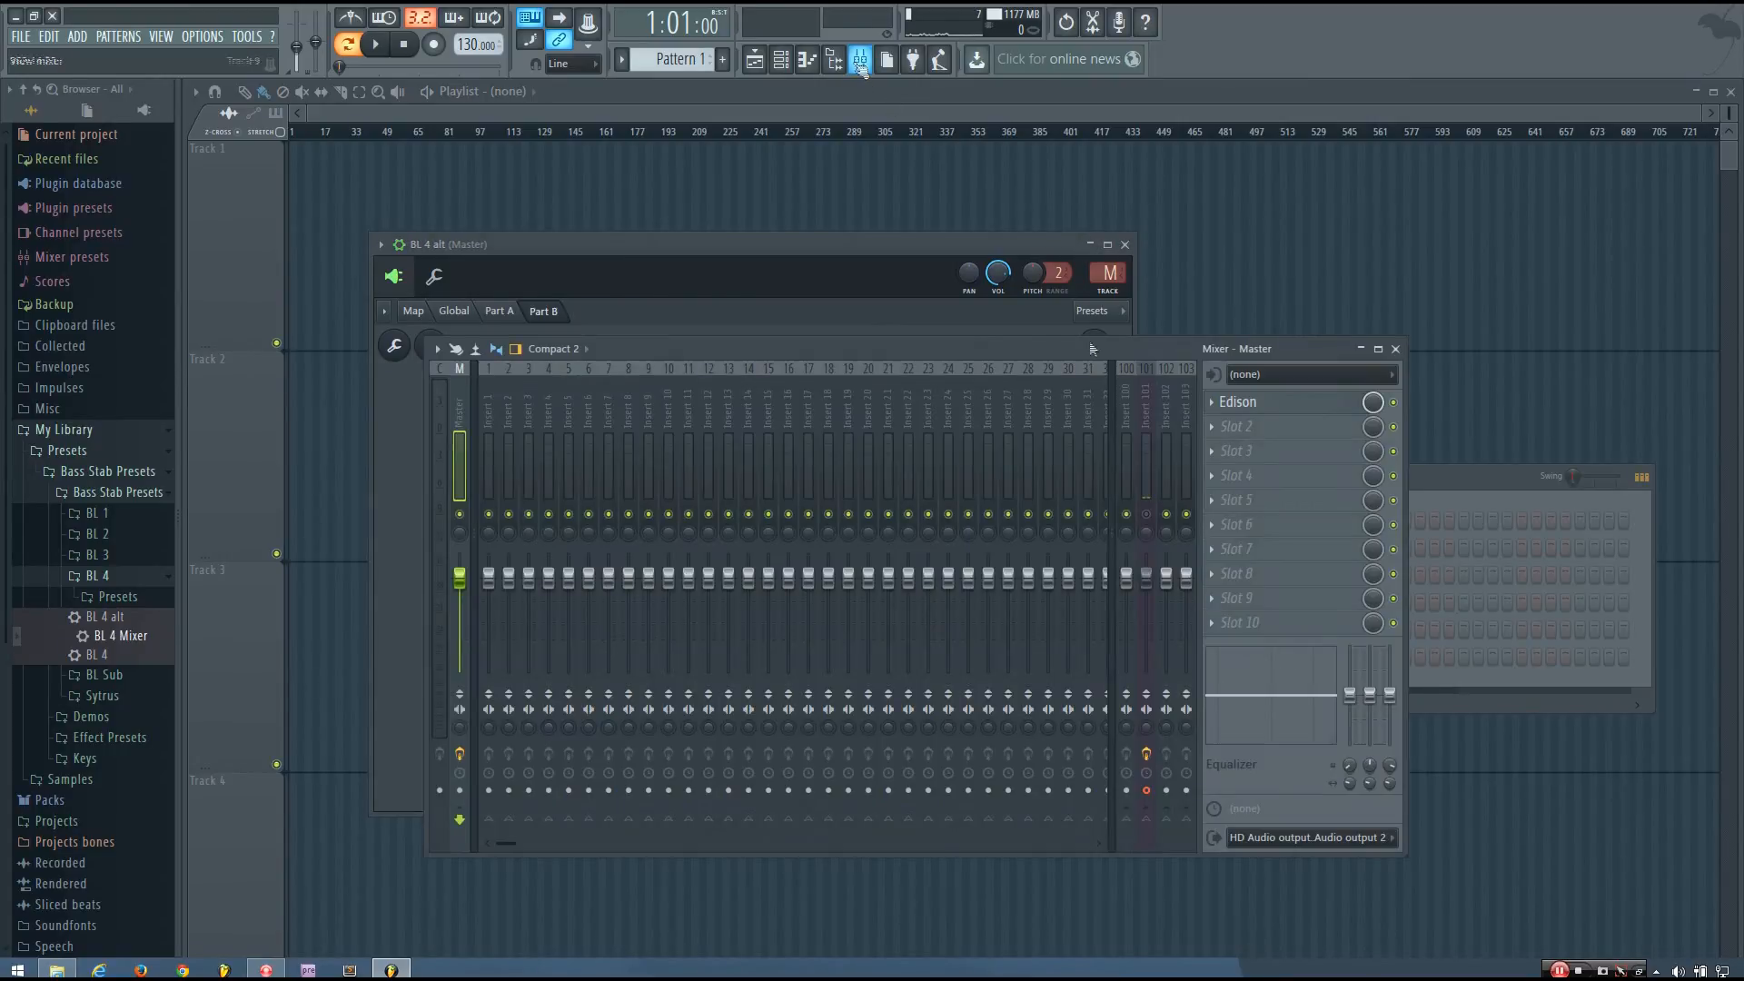